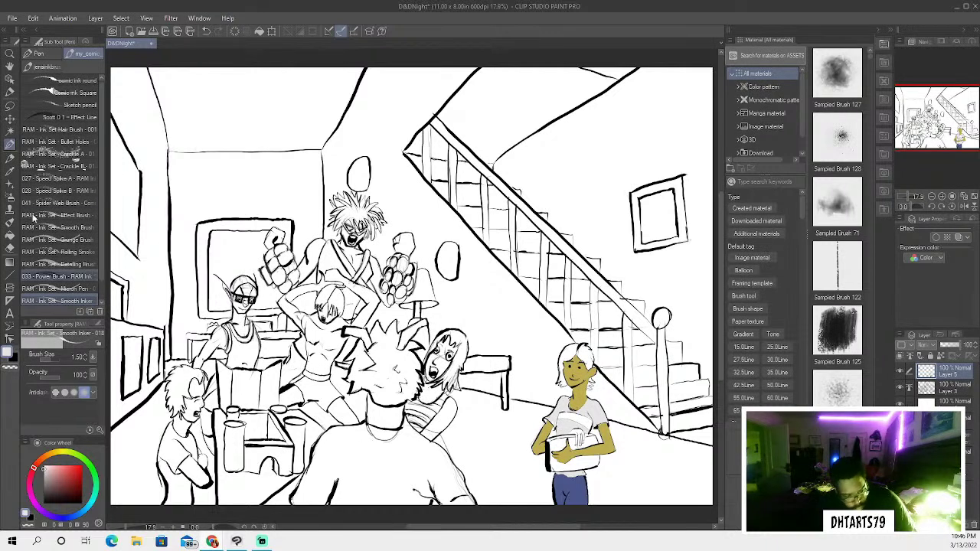
{"action": "key", "text": "w"}
{"action": "left_click", "coordinate": [570, 438], "text": "shift"}
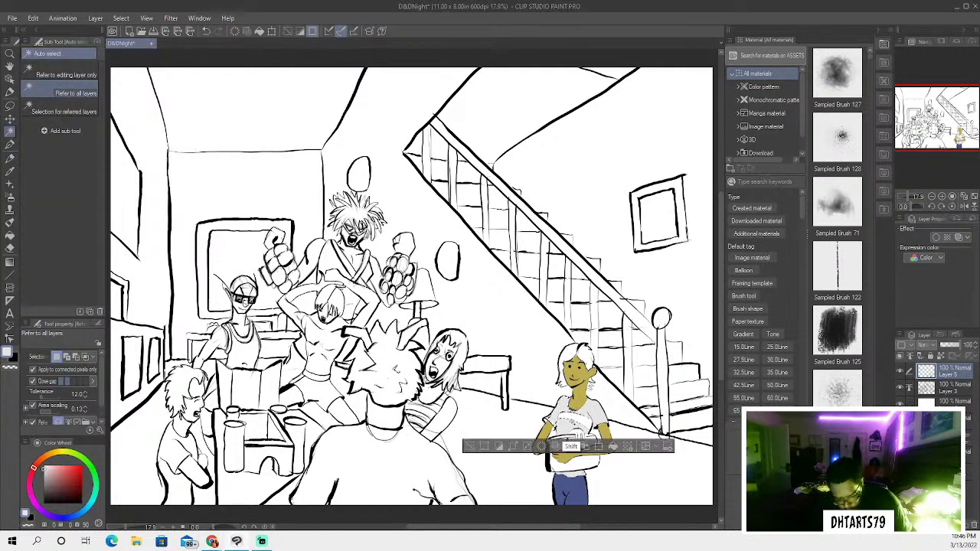
{"action": "left_click", "coordinate": [469, 448]}
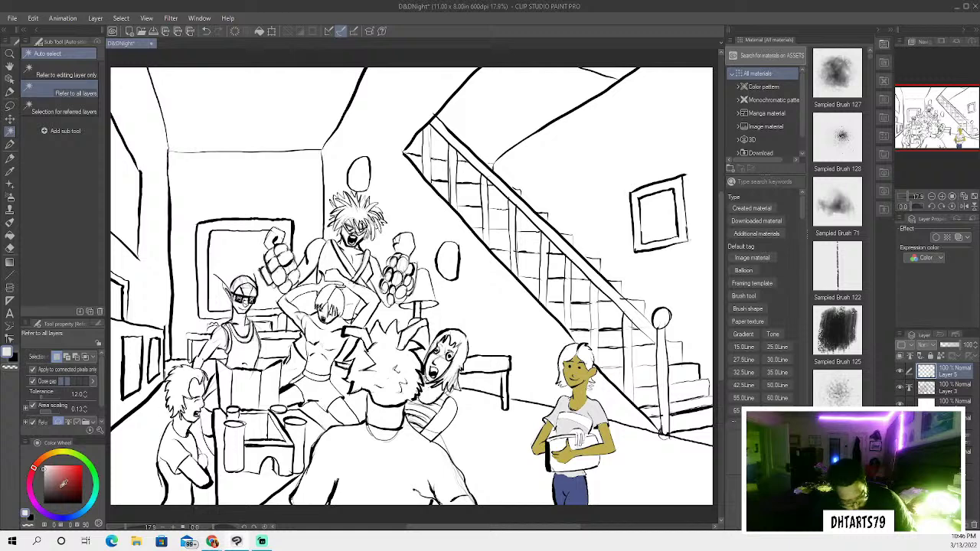
Try inking a band across the shirt of the girl holding books and filling it with dark blue oil paint
{"action": "left_click", "coordinate": [9, 144]}
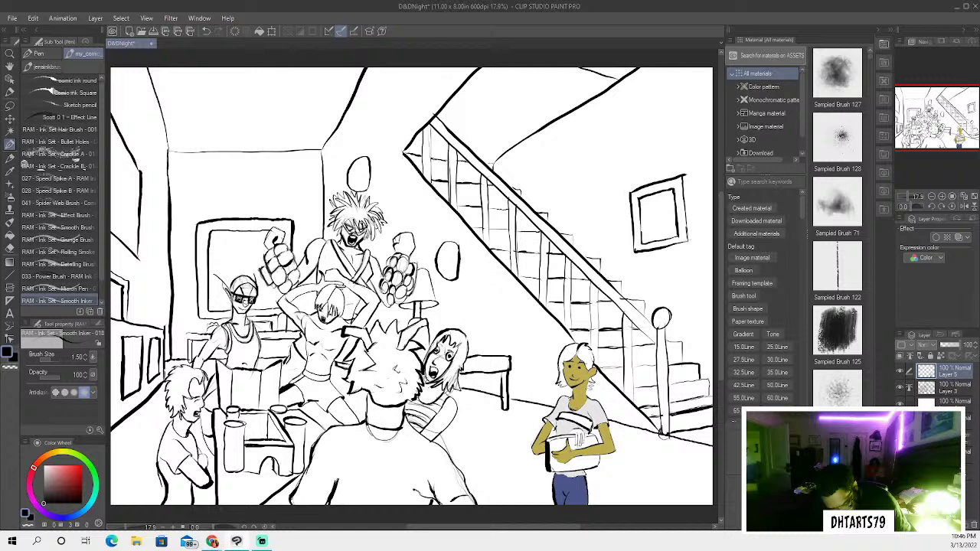
{"action": "key", "text": "w"}
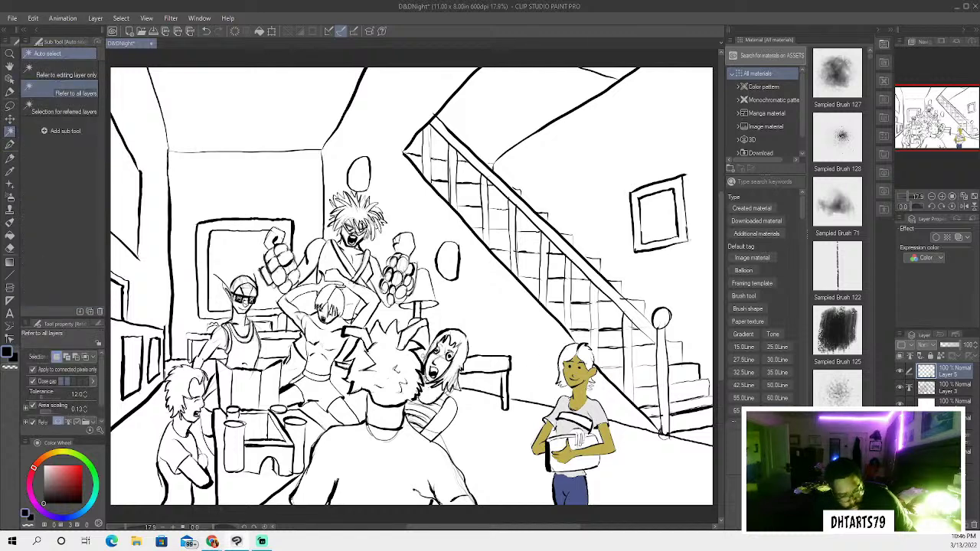
{"action": "left_click", "coordinate": [565, 439], "text": "shift"}
{"action": "left_click", "coordinate": [62, 517]}
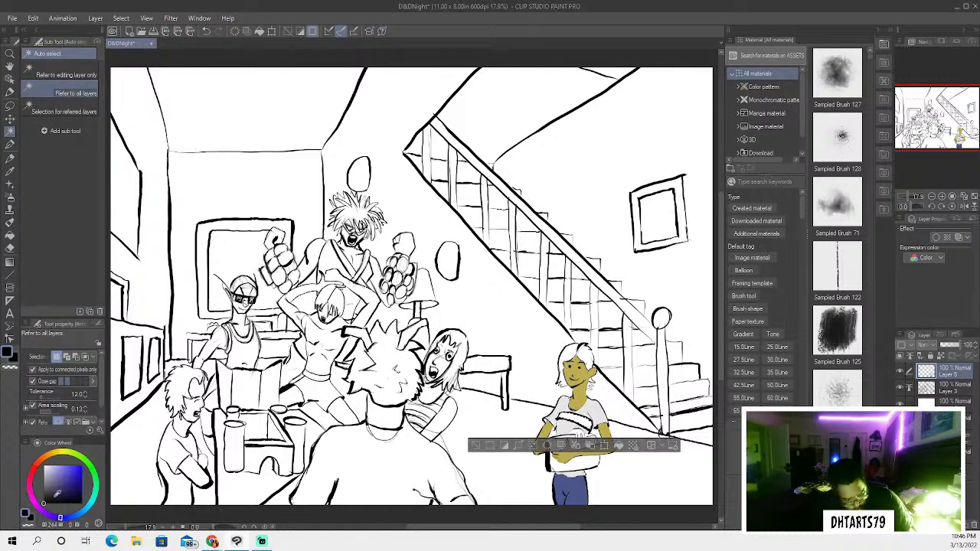
{"action": "left_click", "coordinate": [56, 486]}
{"action": "left_click", "coordinate": [10, 223]}
{"action": "left_click_drag", "start_coordinate": [555, 412], "coordinate": [592, 426]}
{"action": "left_click", "coordinate": [474, 445]}
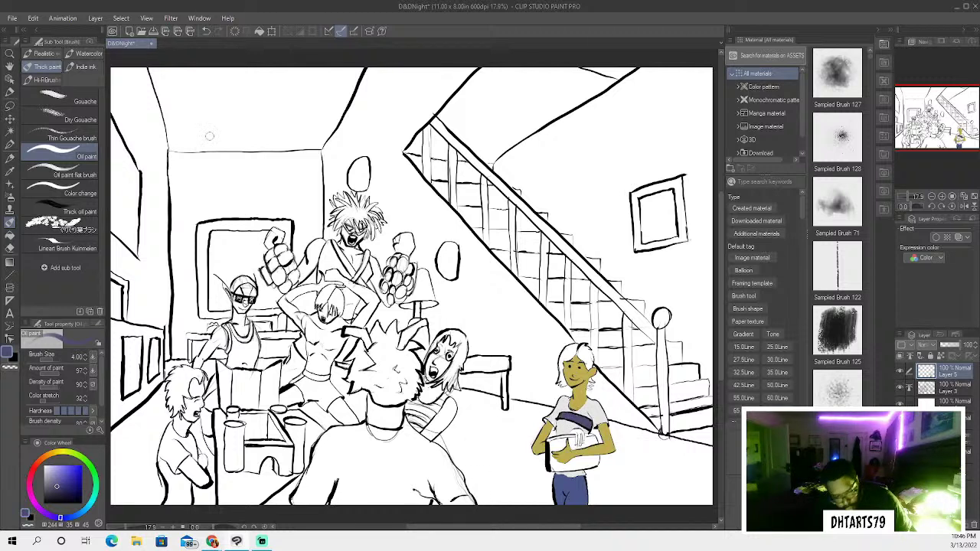
Undo the dark blue fill and the inked outline of the band on the girl's shirt
{"action": "left_click", "coordinate": [208, 31]}
{"action": "left_click", "coordinate": [208, 31]}
{"action": "left_click", "coordinate": [208, 31]}
{"action": "left_click", "coordinate": [208, 31]}
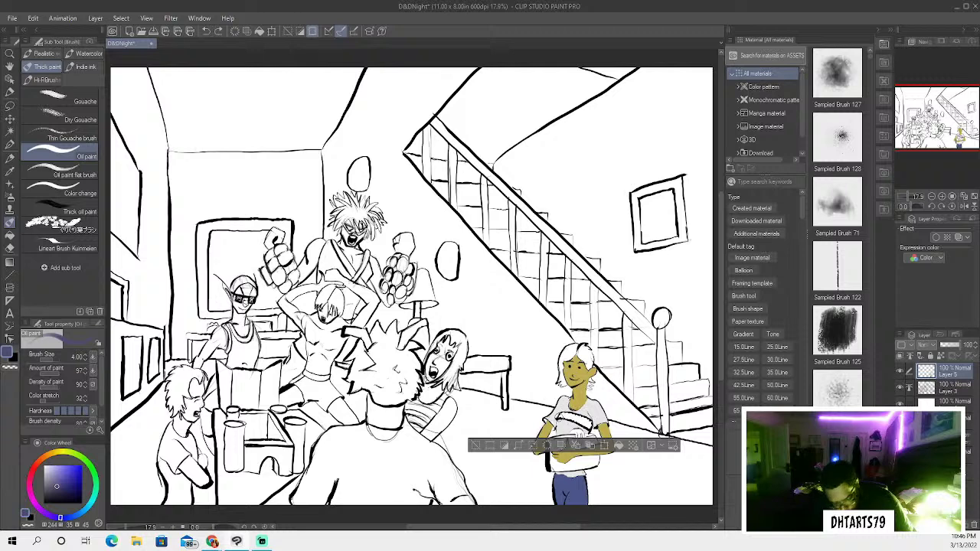
{"action": "left_click", "coordinate": [208, 31]}
{"action": "left_click", "coordinate": [205, 32]}
{"action": "left_click", "coordinate": [206, 32]}
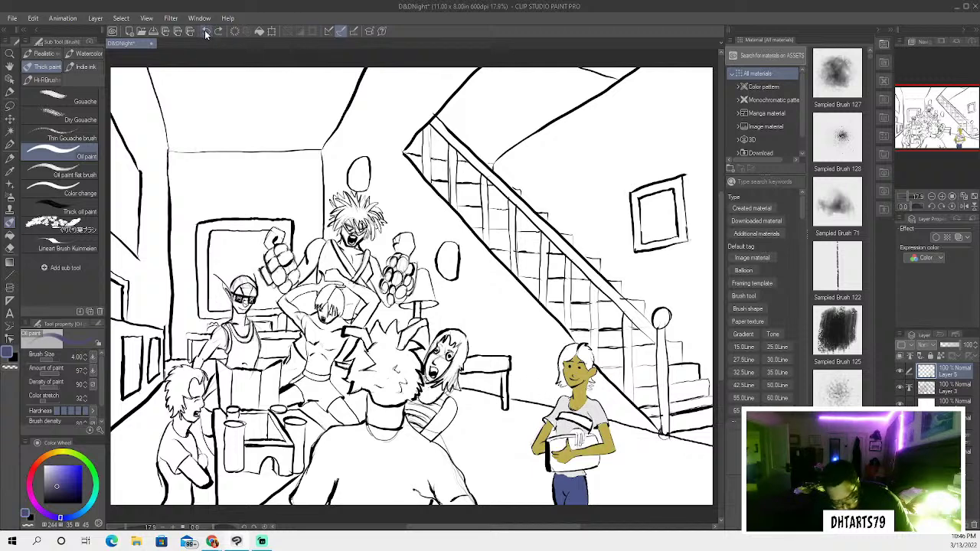
{"action": "left_click", "coordinate": [206, 31]}
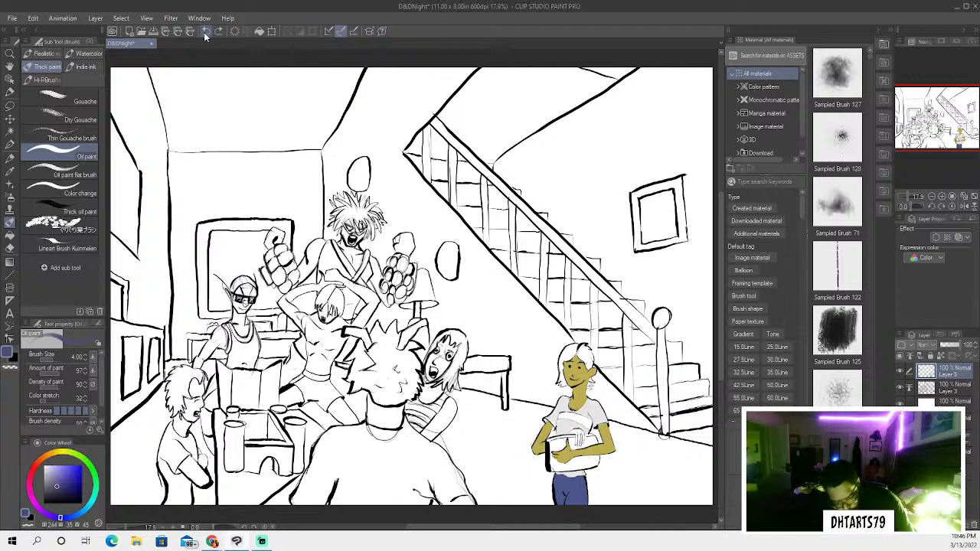
Ink the band's outline across the girl's shirt in black with the Smooth Inker at brush size 0.80, undoing the stray stroke
{"action": "left_click", "coordinate": [9, 144]}
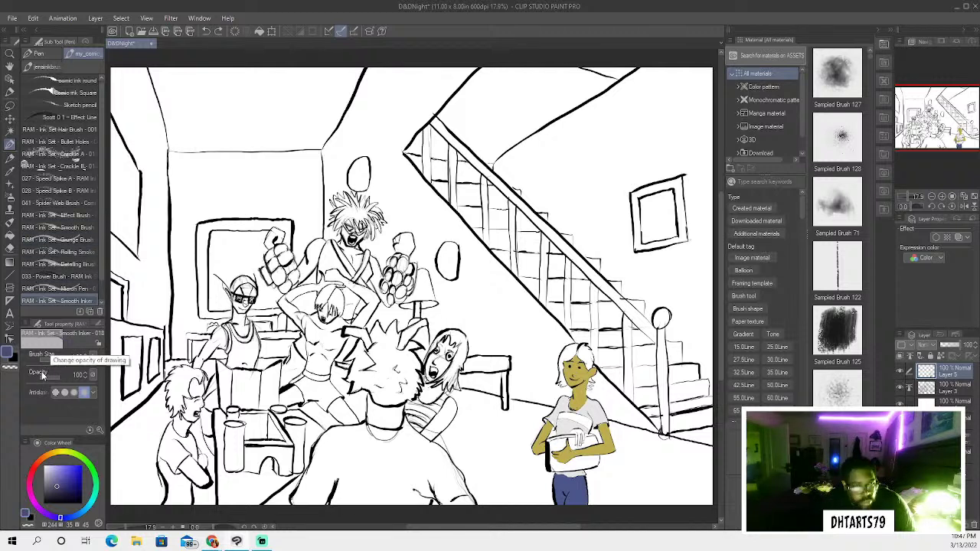
{"action": "key", "text": "x"}
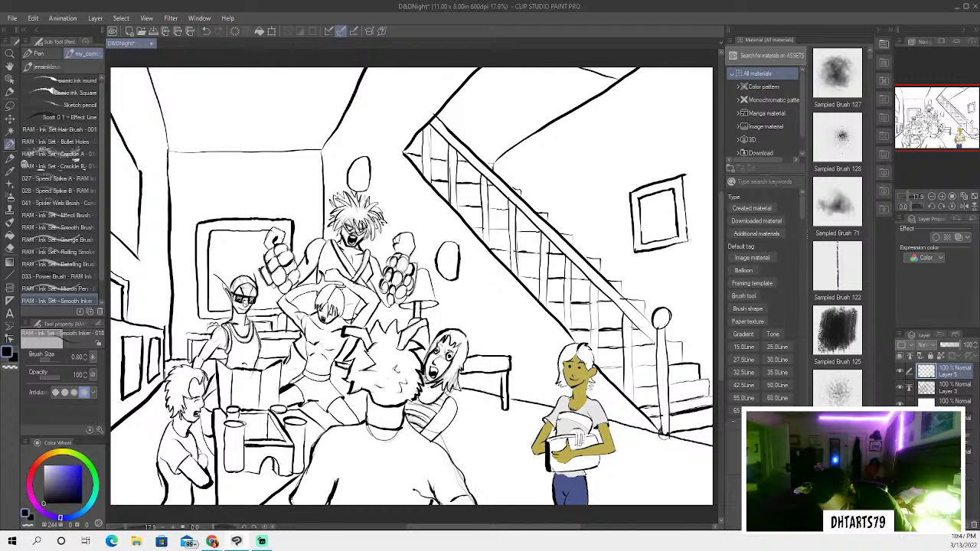
{"action": "left_click_drag", "start_coordinate": [569, 420], "coordinate": [581, 423]}
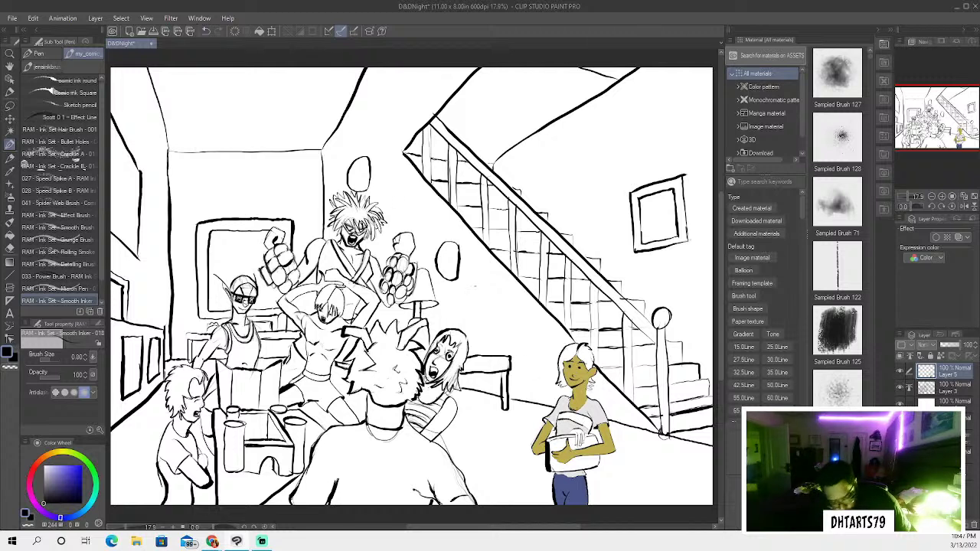
{"action": "left_click", "coordinate": [205, 31]}
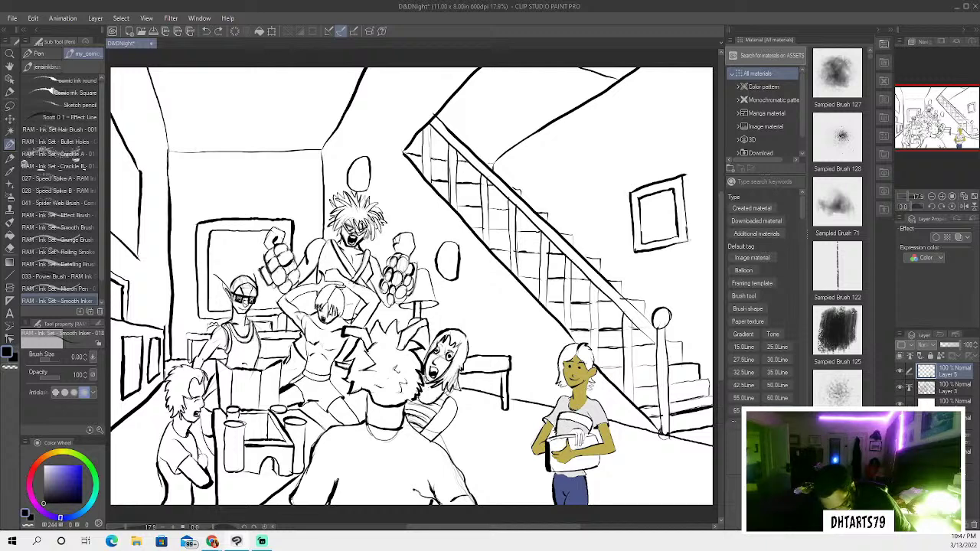
Auto-select the band on the girl's shirt and paint it purple with the Oil paint brush, then clear the selection
{"action": "left_click", "coordinate": [10, 130]}
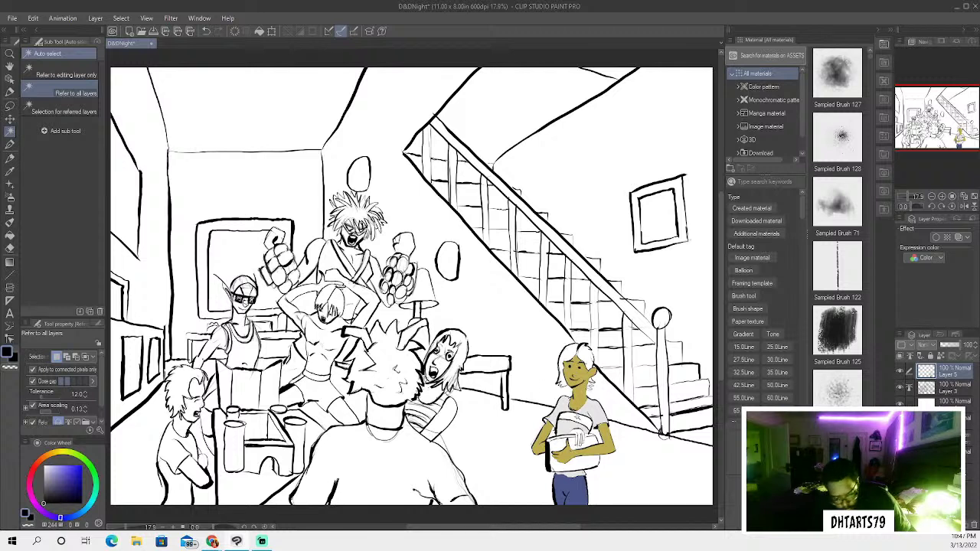
{"action": "left_click", "coordinate": [61, 476]}
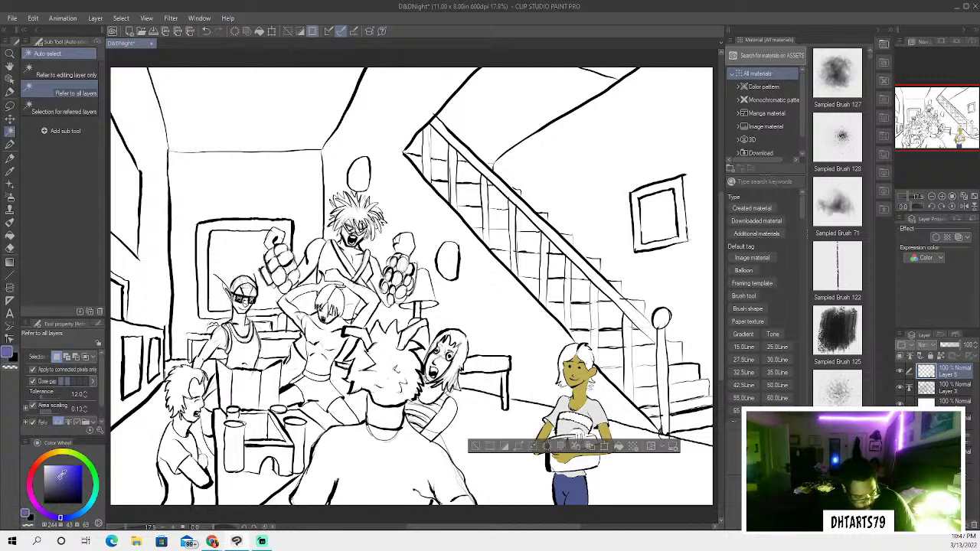
{"action": "left_click", "coordinate": [59, 468]}
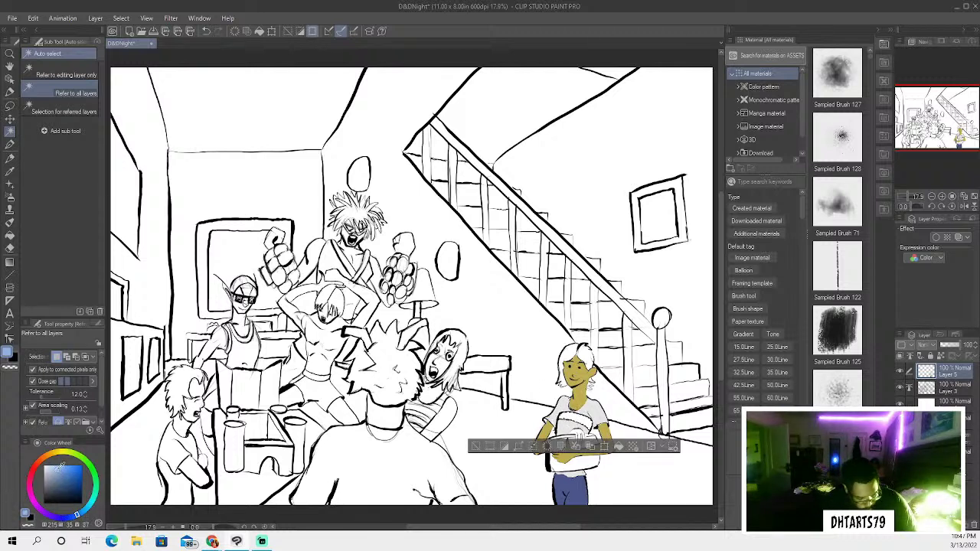
{"action": "left_click", "coordinate": [53, 515]}
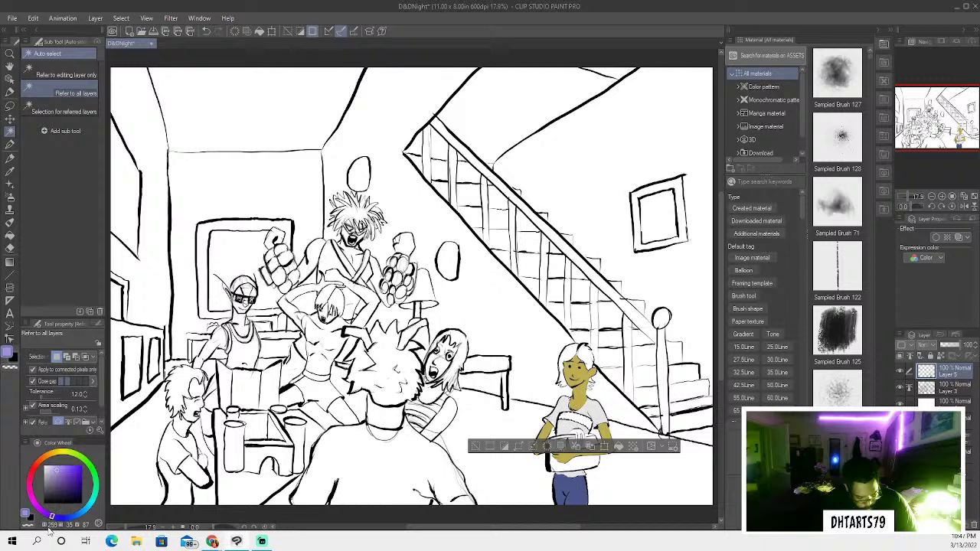
{"action": "left_click", "coordinate": [66, 473]}
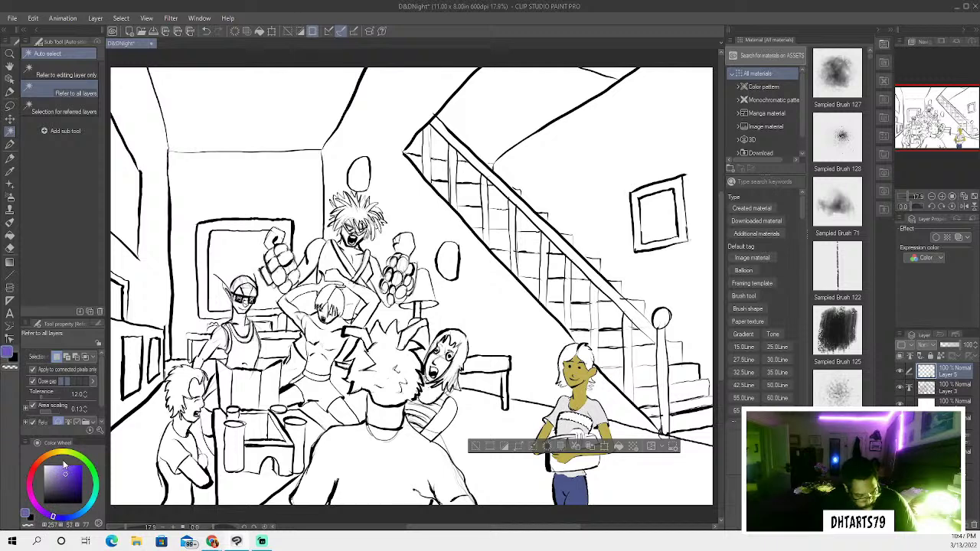
{"action": "left_click", "coordinate": [9, 211]}
{"action": "left_click", "coordinate": [9, 222]}
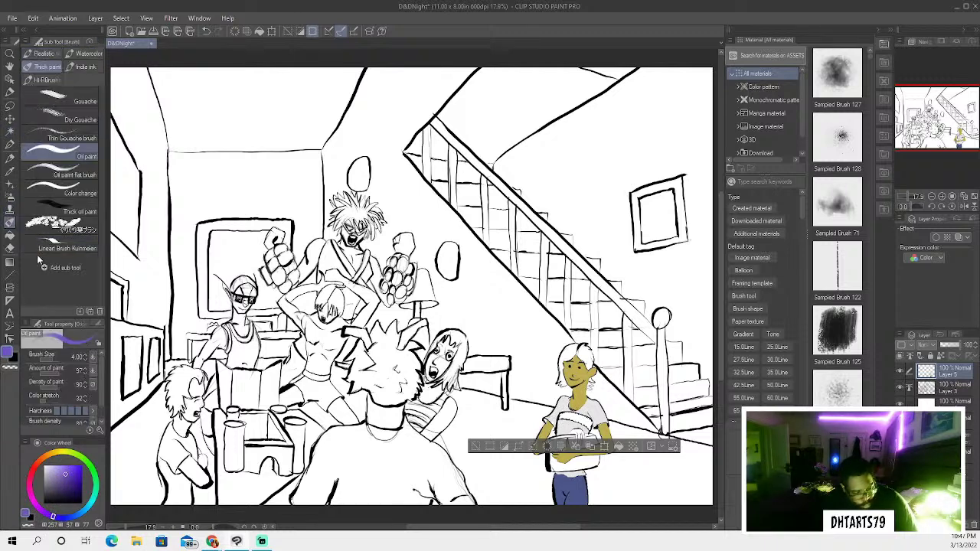
{"action": "left_click_drag", "start_coordinate": [559, 406], "coordinate": [563, 417]}
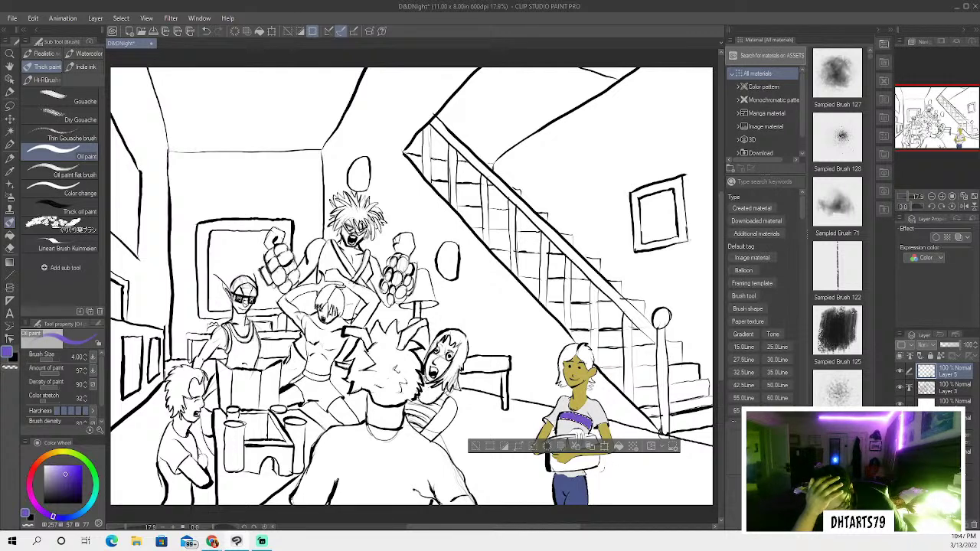
{"action": "left_click", "coordinate": [476, 447]}
Select the girl's uncolored hand on the books and paint it with her sampled skin color, then deselect
{"action": "left_click", "coordinate": [10, 144]}
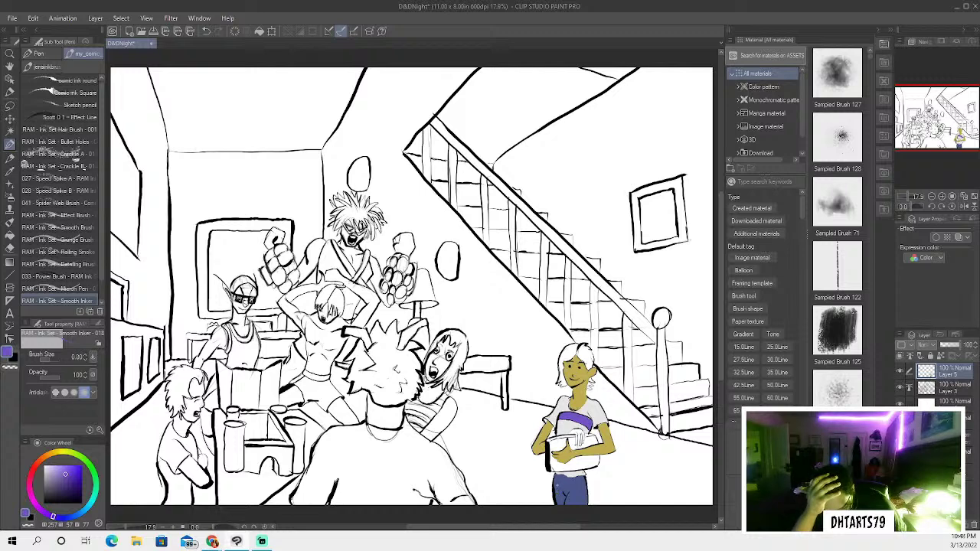
{"action": "left_click", "coordinate": [9, 130]}
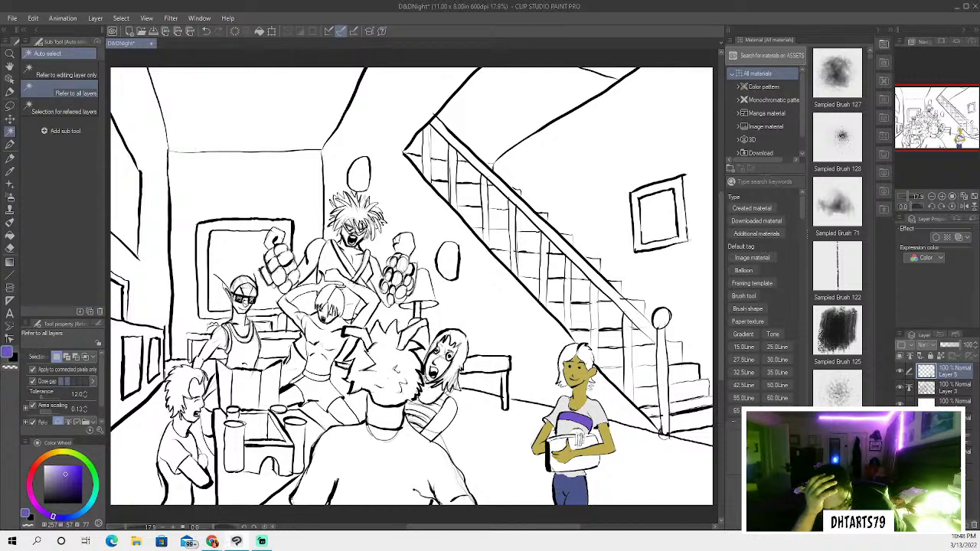
{"action": "left_click", "coordinate": [580, 438]}
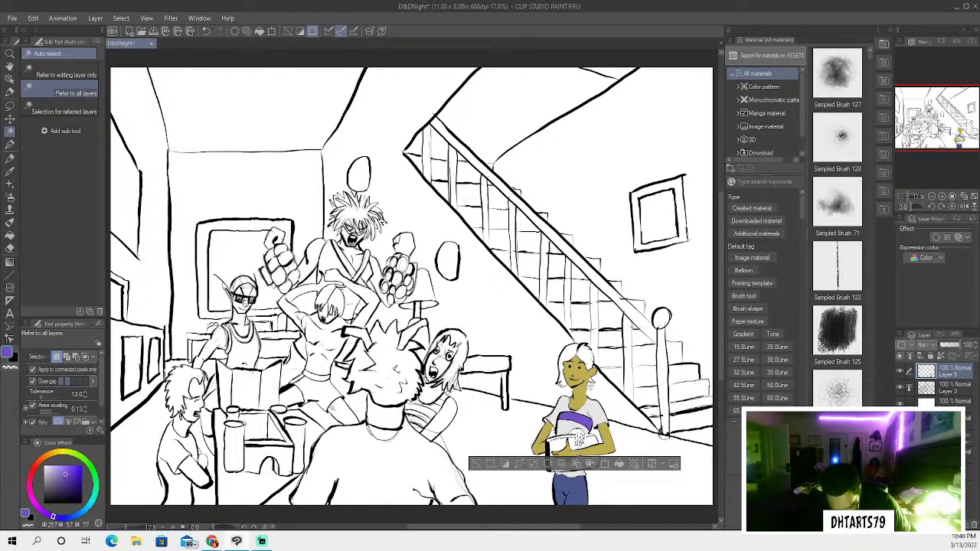
{"action": "left_click", "coordinate": [10, 169]}
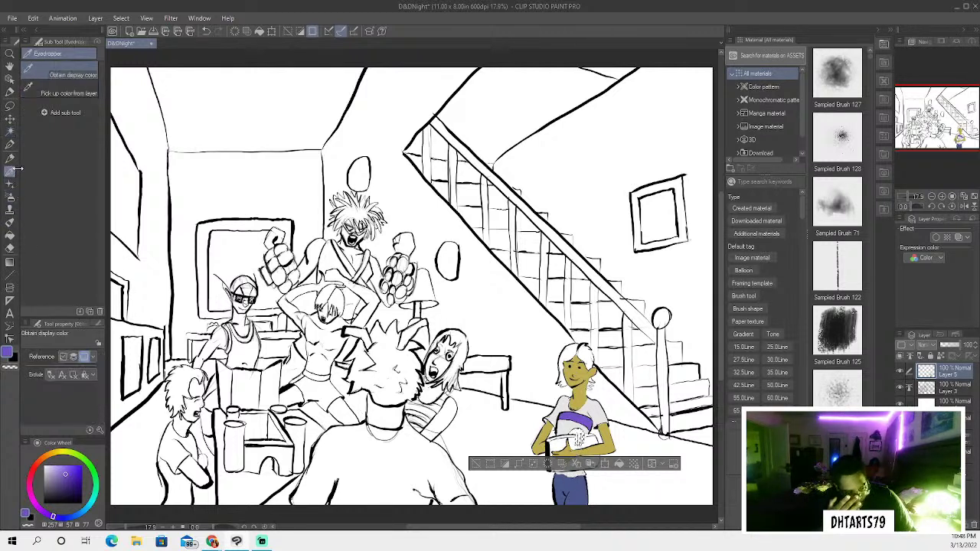
{"action": "left_click", "coordinate": [578, 445]}
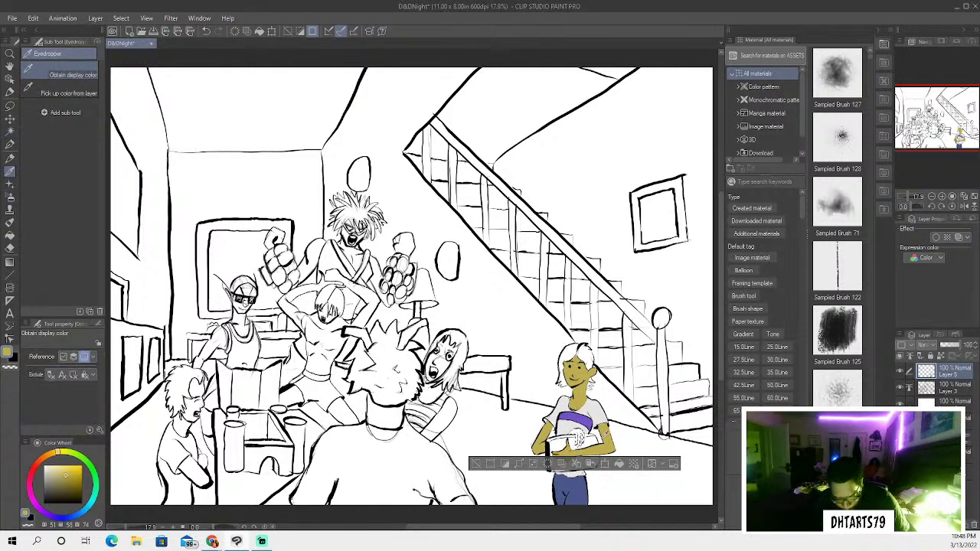
{"action": "left_click", "coordinate": [9, 211]}
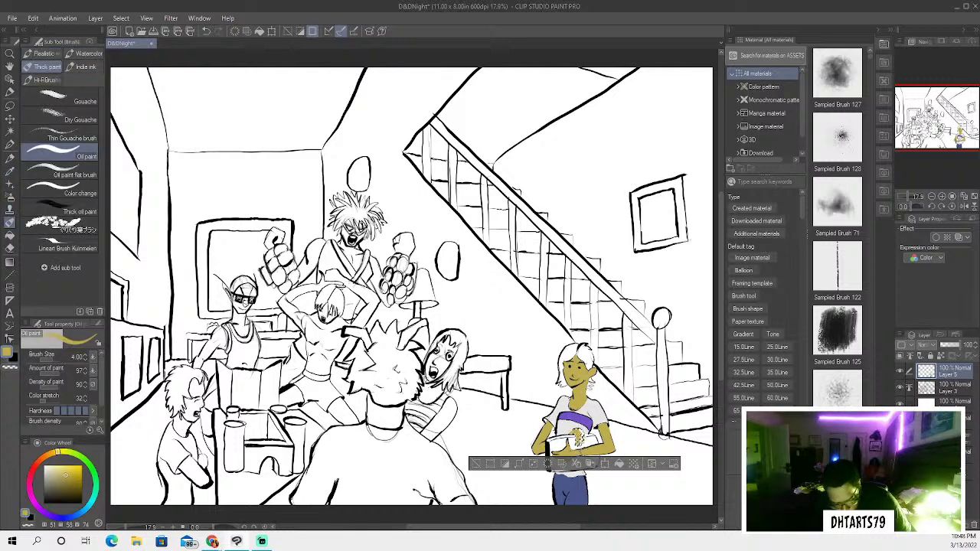
{"action": "left_click", "coordinate": [476, 463]}
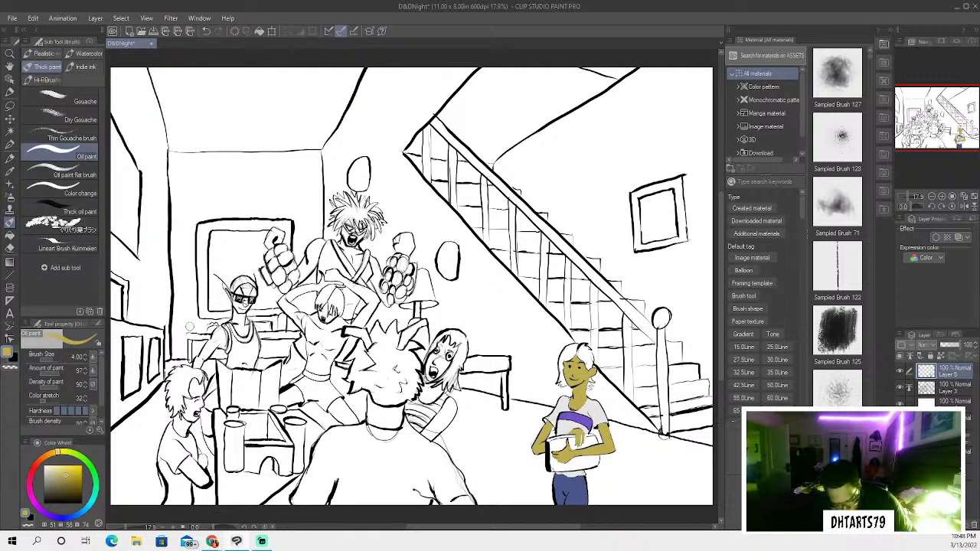
Auto-select the sections of the girl's hair and paint them black with the Oil paint brush, then clear the selection
{"action": "left_click", "coordinate": [10, 144]}
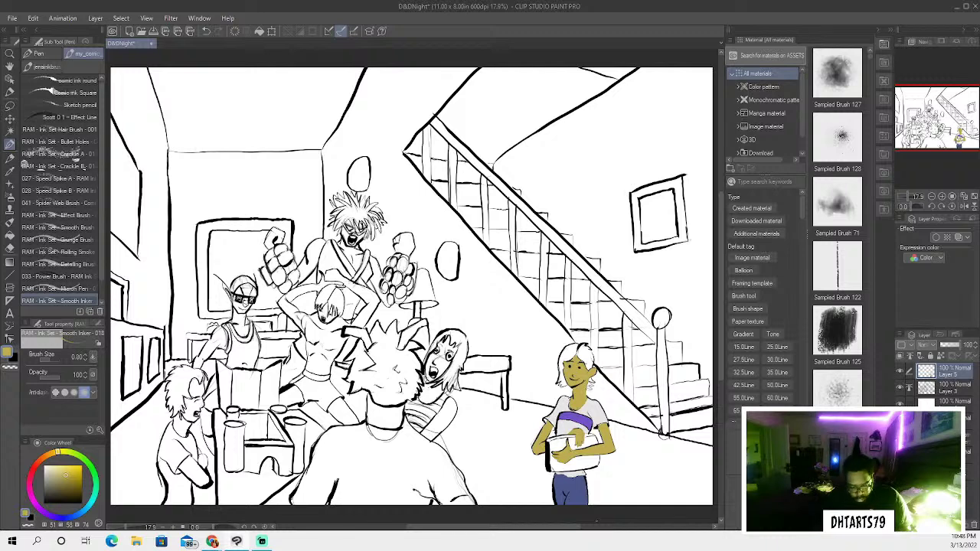
{"action": "left_click", "coordinate": [9, 130]}
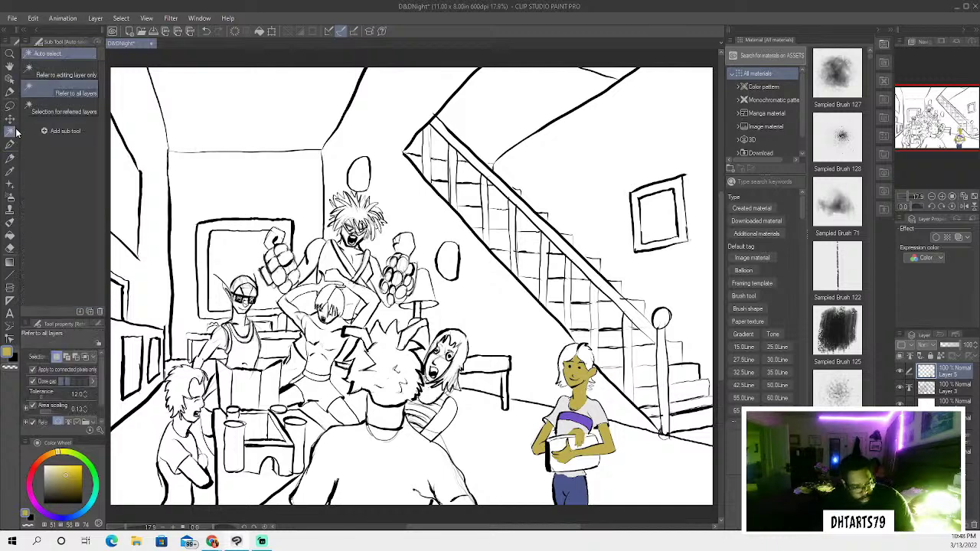
{"action": "left_click", "coordinate": [583, 359], "text": "shift"}
{"action": "left_click", "coordinate": [568, 366], "text": "shift"}
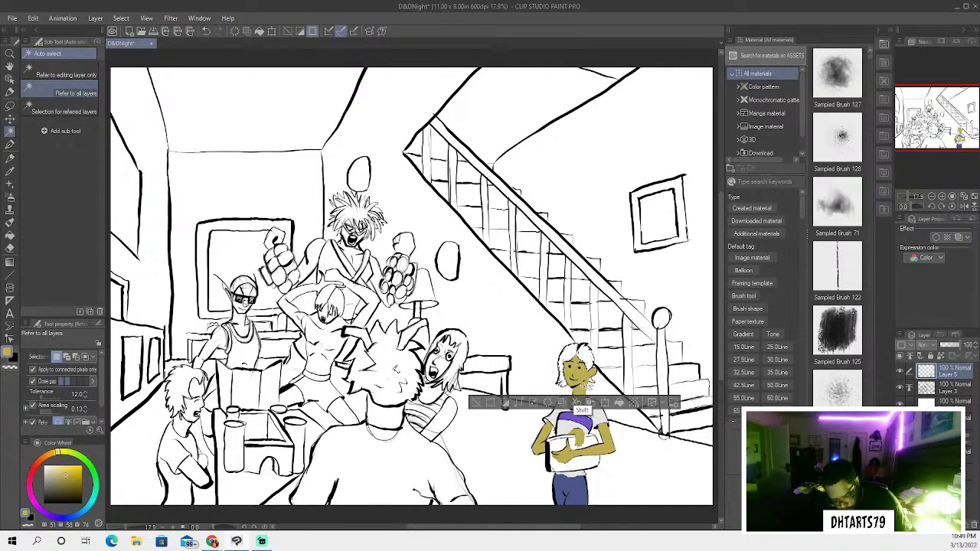
{"action": "left_click", "coordinate": [580, 395], "text": "shift"}
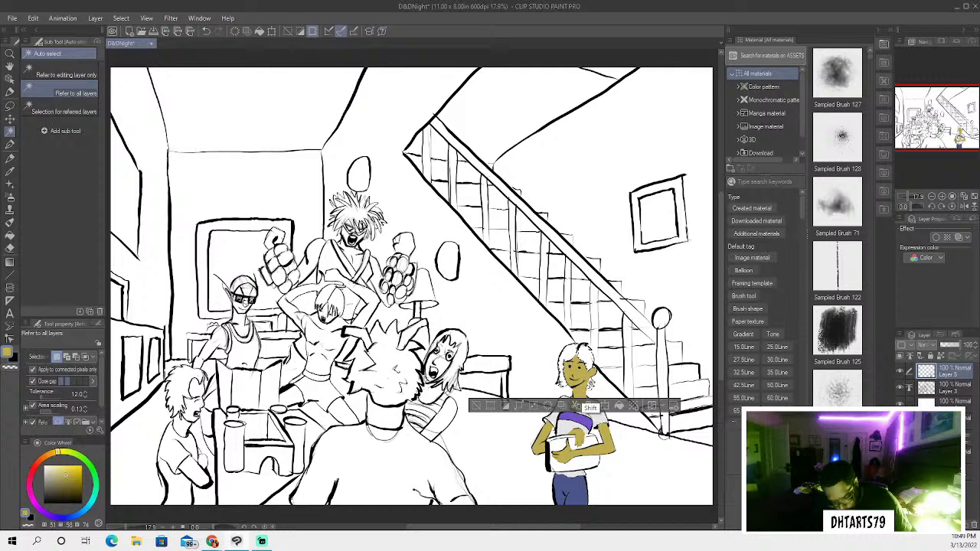
{"action": "left_click", "coordinate": [21, 518]}
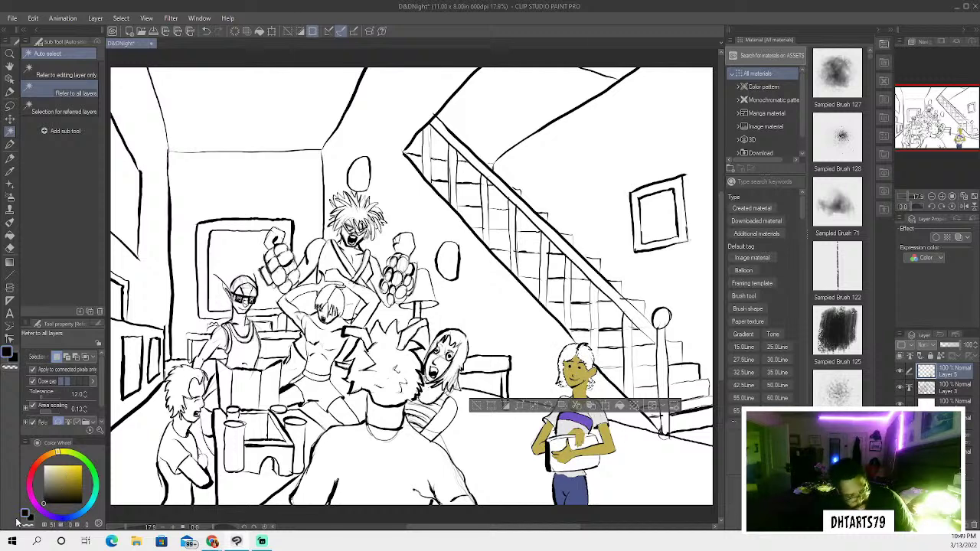
{"action": "left_click", "coordinate": [9, 149]}
{"action": "left_click", "coordinate": [9, 207]}
{"action": "left_click", "coordinate": [9, 221]}
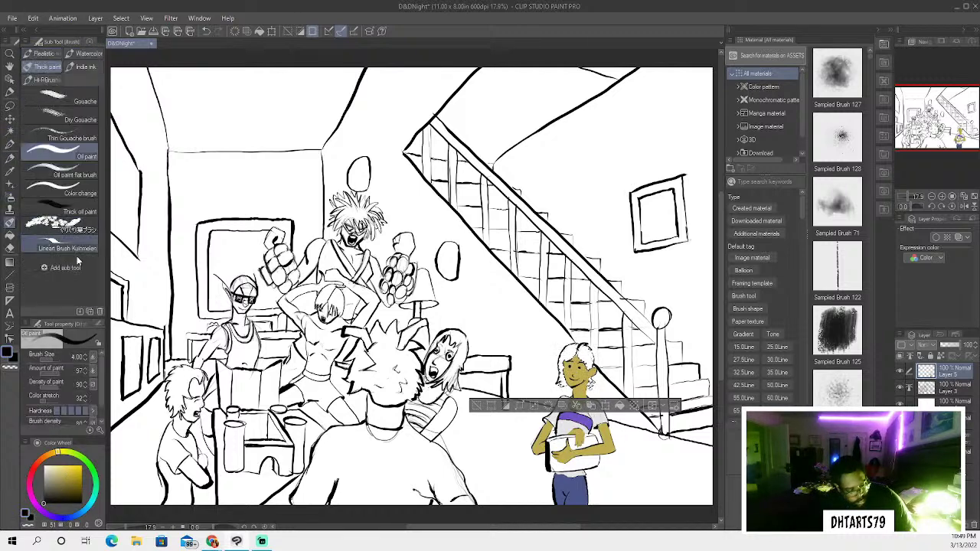
{"action": "mouse_move", "coordinate": [565, 382]}
{"action": "left_mouse_down"}
{"action": "mouse_move", "coordinate": [565, 351]}
{"action": "mouse_move", "coordinate": [582, 375]}
{"action": "mouse_move", "coordinate": [589, 360]}
{"action": "mouse_move", "coordinate": [585, 382]}
{"action": "mouse_move", "coordinate": [590, 375]}
{"action": "left_mouse_up"}
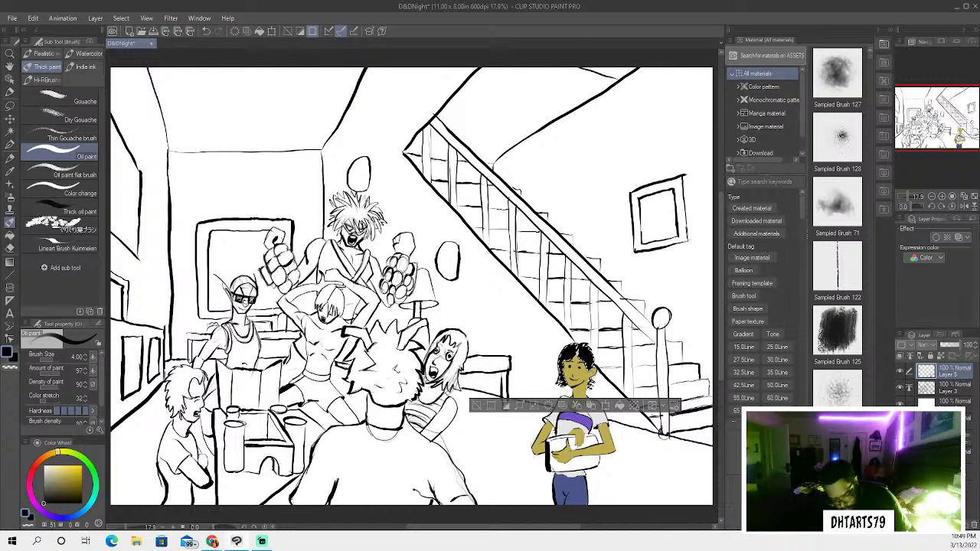
{"action": "left_click", "coordinate": [476, 404]}
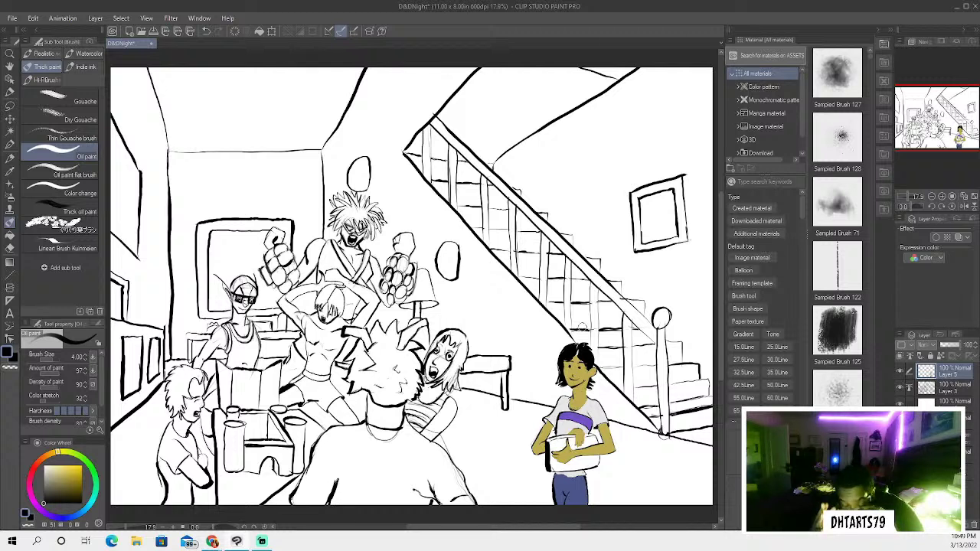
Touch up the girl's black hair with the Oil paint brush, reducing the brush size to 1.50 and finally 1.00
{"action": "key", "text": "bracketleft"}
{"action": "key", "text": "bracketleft"}
{"action": "key", "text": "bracketleft"}
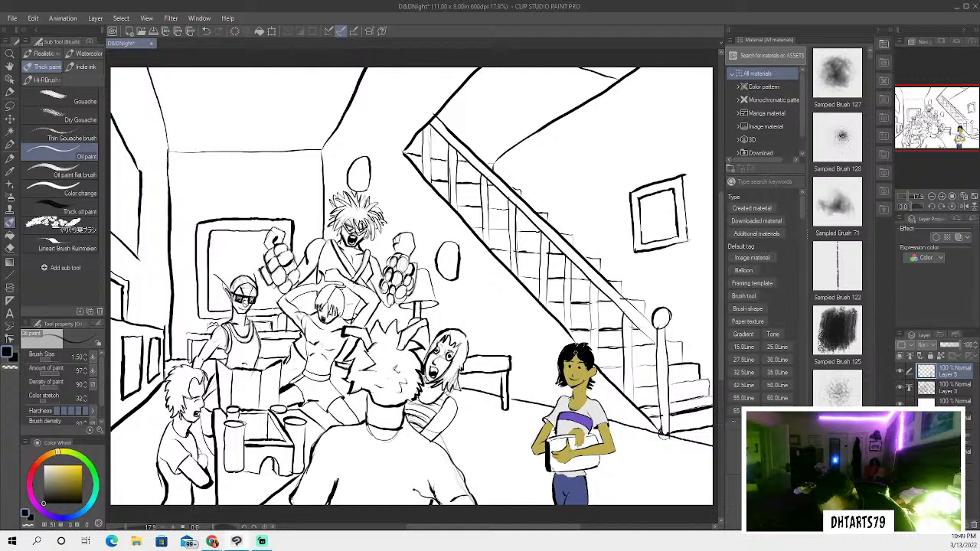
{"action": "mouse_move", "coordinate": [563, 347]}
{"action": "left_mouse_down"}
{"action": "mouse_move", "coordinate": [555, 386]}
{"action": "mouse_move", "coordinate": [596, 385]}
{"action": "left_mouse_up"}
{"action": "key", "text": "bracketleft"}
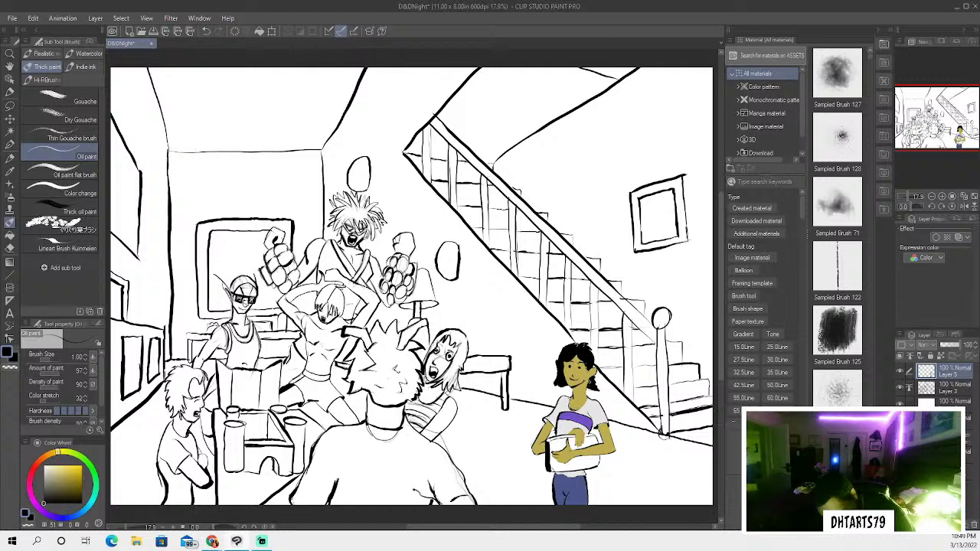
{"action": "mouse_move", "coordinate": [581, 360]}
{"action": "left_mouse_down"}
{"action": "mouse_move", "coordinate": [590, 371]}
{"action": "mouse_move", "coordinate": [579, 347]}
{"action": "mouse_move", "coordinate": [556, 388]}
{"action": "left_mouse_up"}
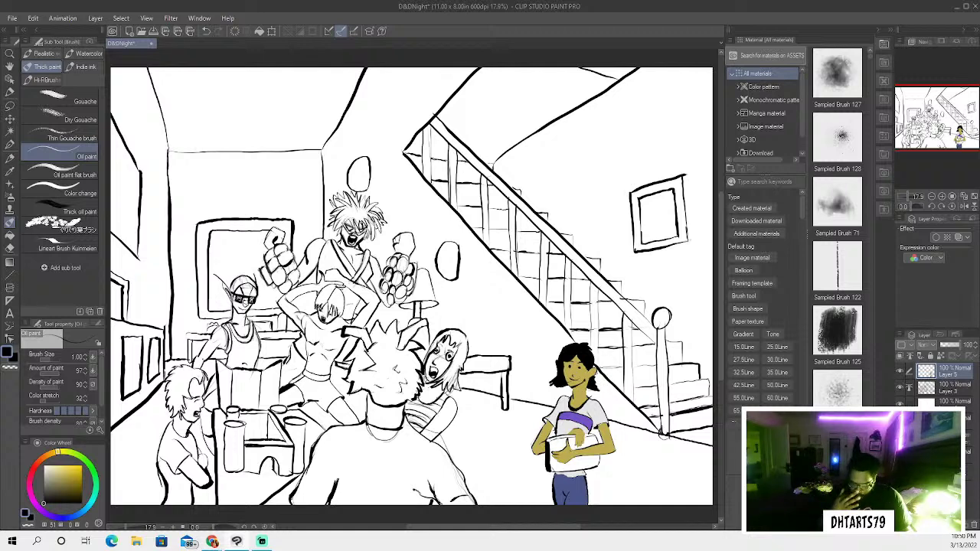
{"action": "left_click", "coordinate": [11, 172]}
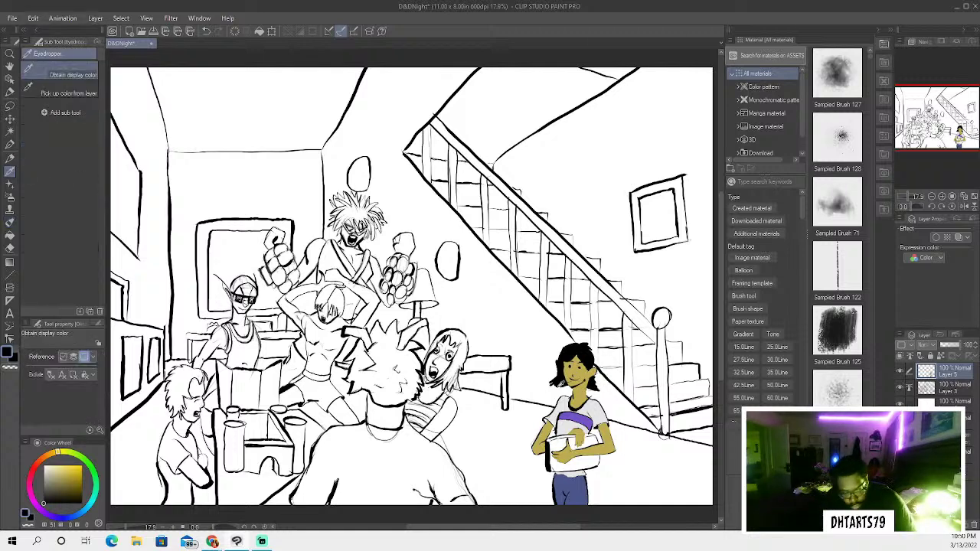
{"action": "left_click", "coordinate": [10, 144]}
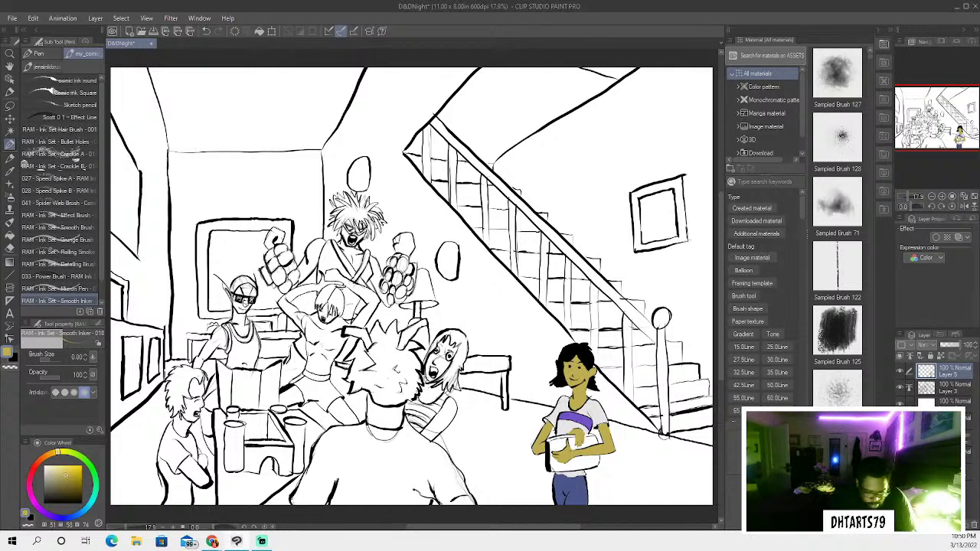
Auto-select the horned foreground figure's head and neck, paint them light purple (H 291, S 27, V 93) with Oil paint, and deselect
{"action": "left_click", "coordinate": [10, 132]}
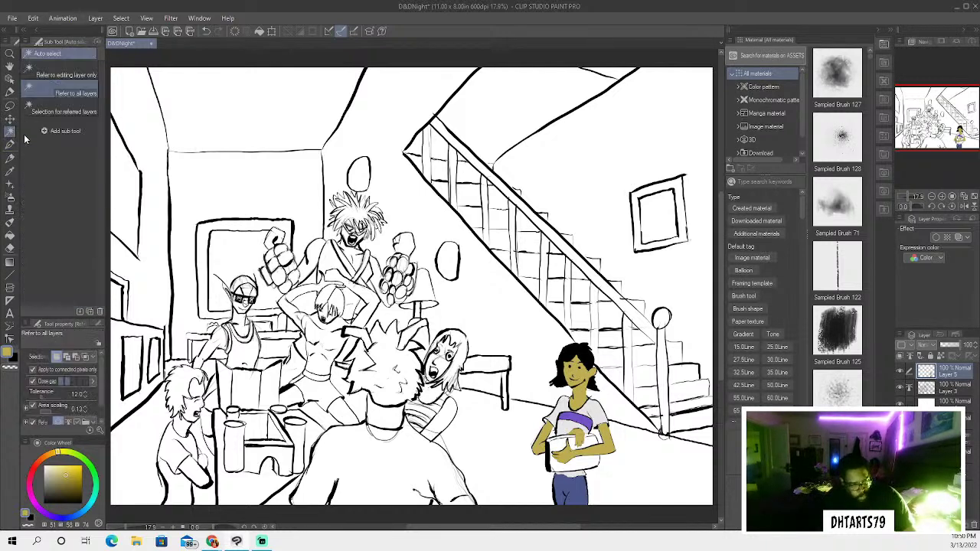
{"action": "left_click", "coordinate": [375, 419]}
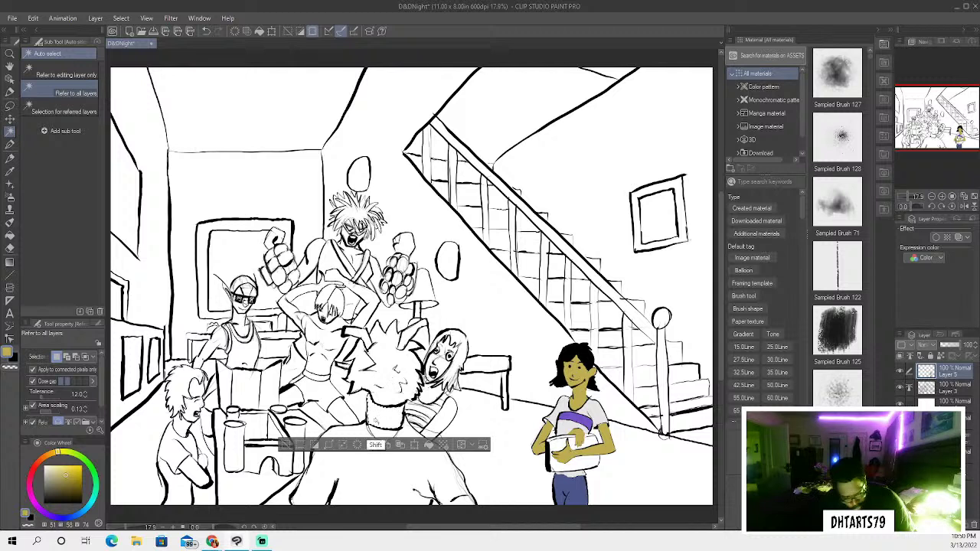
{"action": "left_click", "coordinate": [374, 430], "text": "shift"}
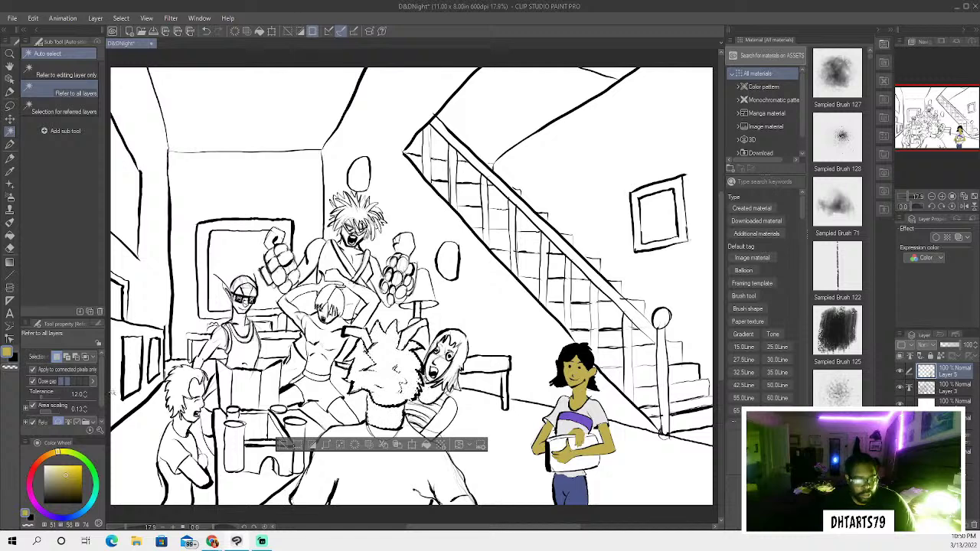
{"action": "left_click", "coordinate": [38, 505]}
{"action": "left_click", "coordinate": [55, 467]}
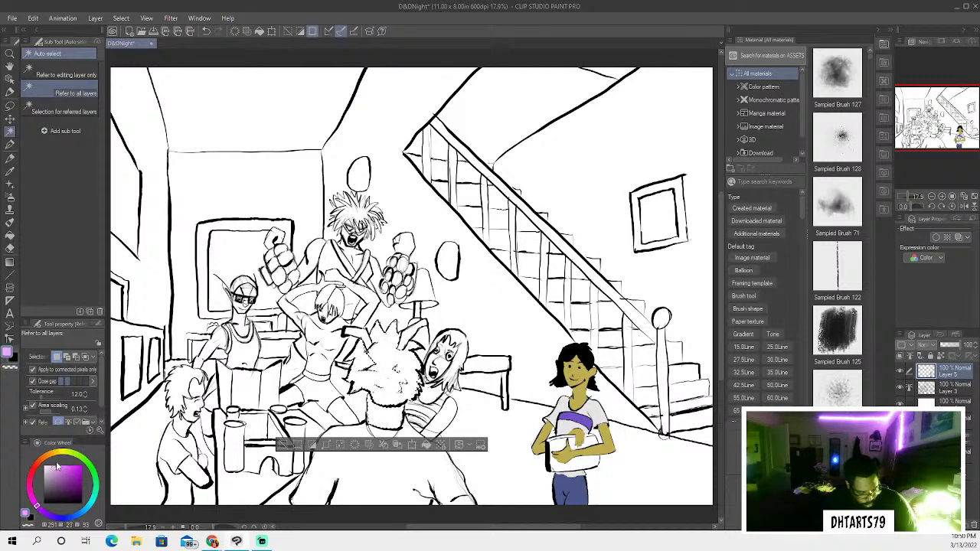
{"action": "left_click", "coordinate": [10, 223]}
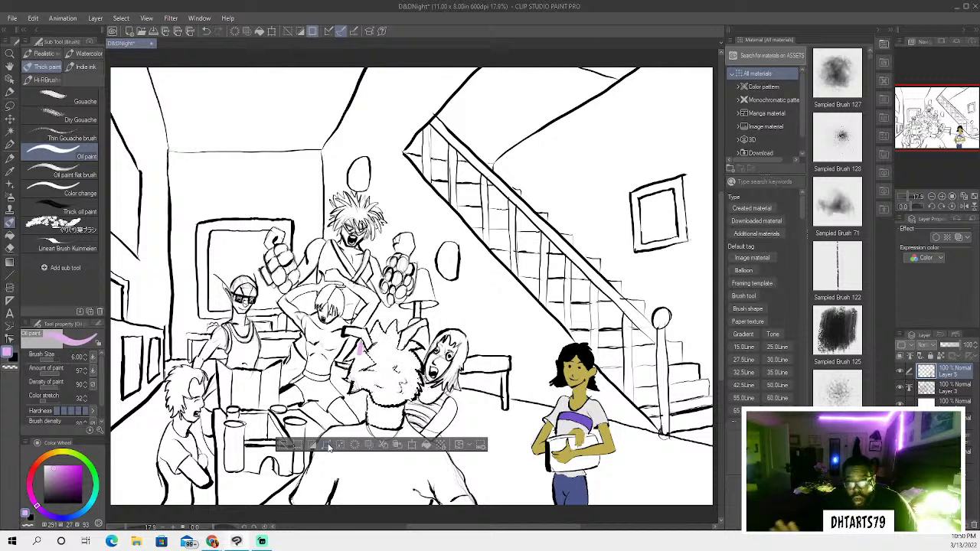
{"action": "mouse_move", "coordinate": [360, 356]}
{"action": "left_mouse_down"}
{"action": "mouse_move", "coordinate": [373, 389]}
{"action": "mouse_move", "coordinate": [387, 381]}
{"action": "mouse_move", "coordinate": [391, 423]}
{"action": "mouse_move", "coordinate": [388, 373]}
{"action": "mouse_move", "coordinate": [390, 425]}
{"action": "left_mouse_up"}
{"action": "mouse_move", "coordinate": [383, 337]}
{"action": "left_mouse_down"}
{"action": "mouse_move", "coordinate": [410, 382]}
{"action": "mouse_move", "coordinate": [417, 360]}
{"action": "mouse_move", "coordinate": [421, 394]}
{"action": "left_mouse_up"}
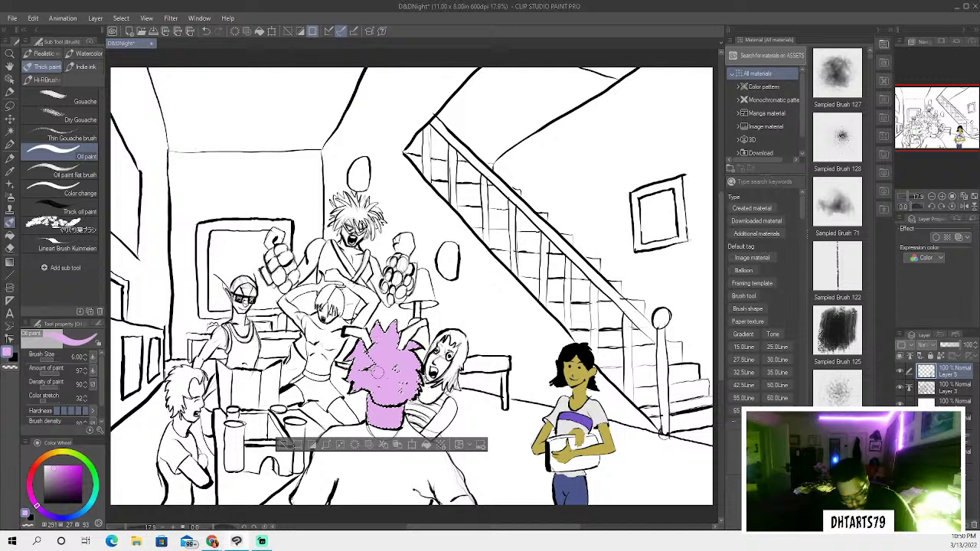
{"action": "left_click", "coordinate": [283, 445]}
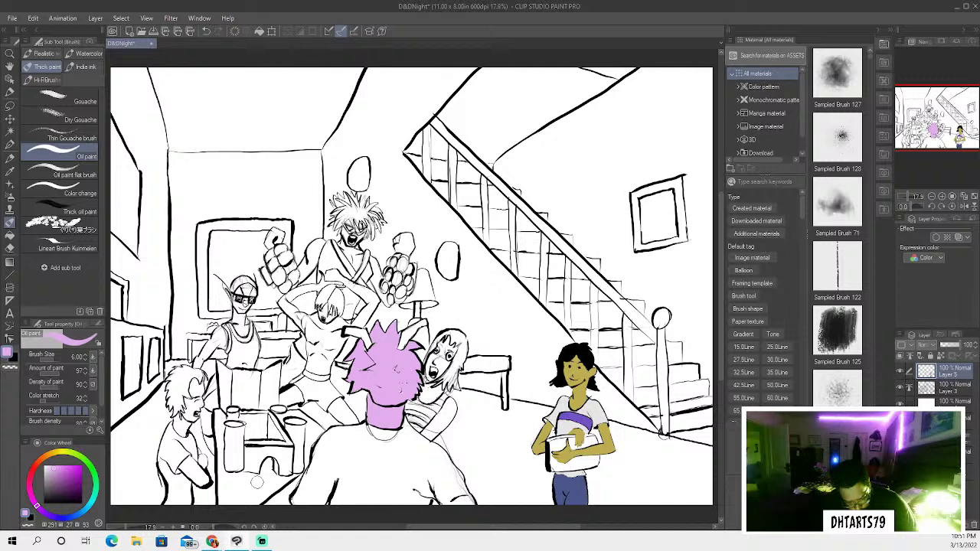
{"action": "left_click", "coordinate": [9, 246]}
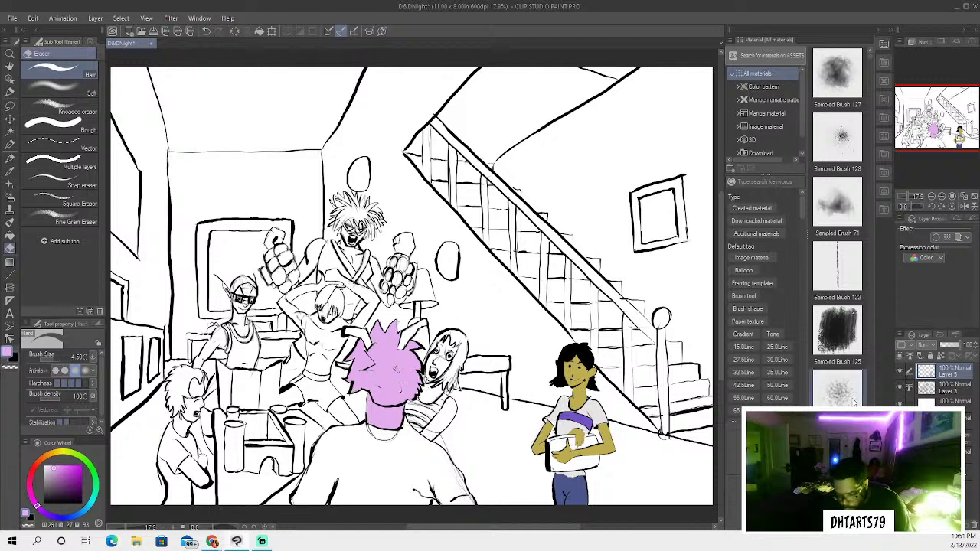
{"action": "left_click", "coordinate": [949, 387]}
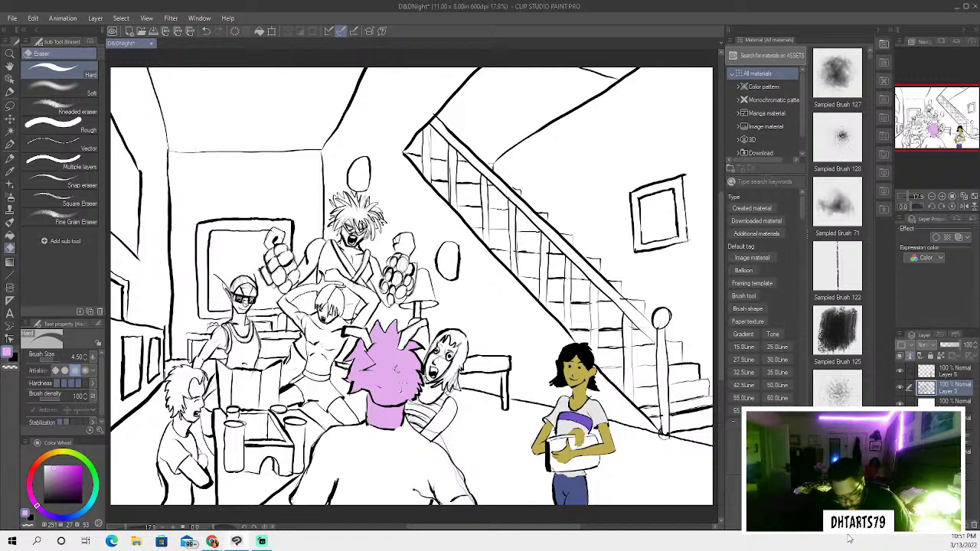
{"action": "left_click", "coordinate": [915, 370]}
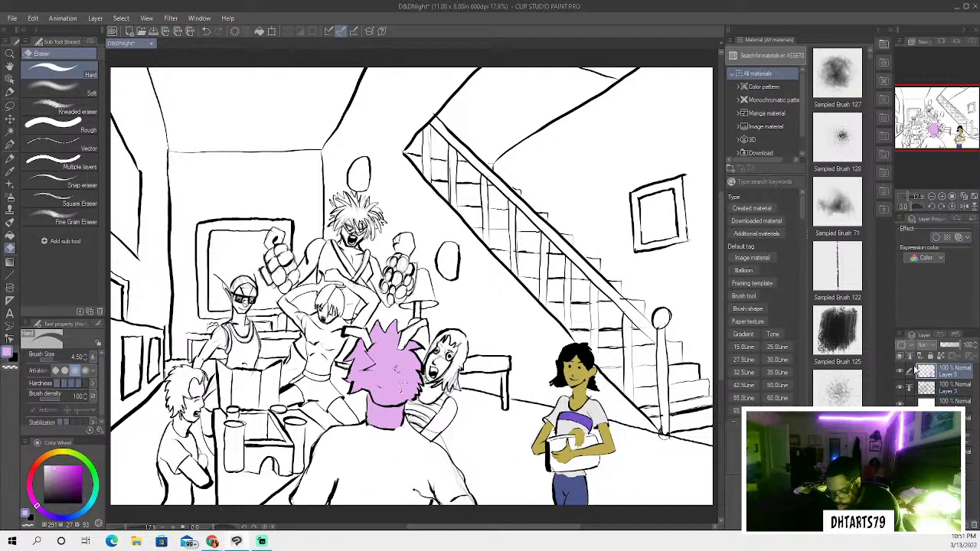
Ink the base of the purple figure's neck in black with the Smooth Inker at size 0.80, undoing and redrawing the first stroke
{"action": "left_click", "coordinate": [10, 145]}
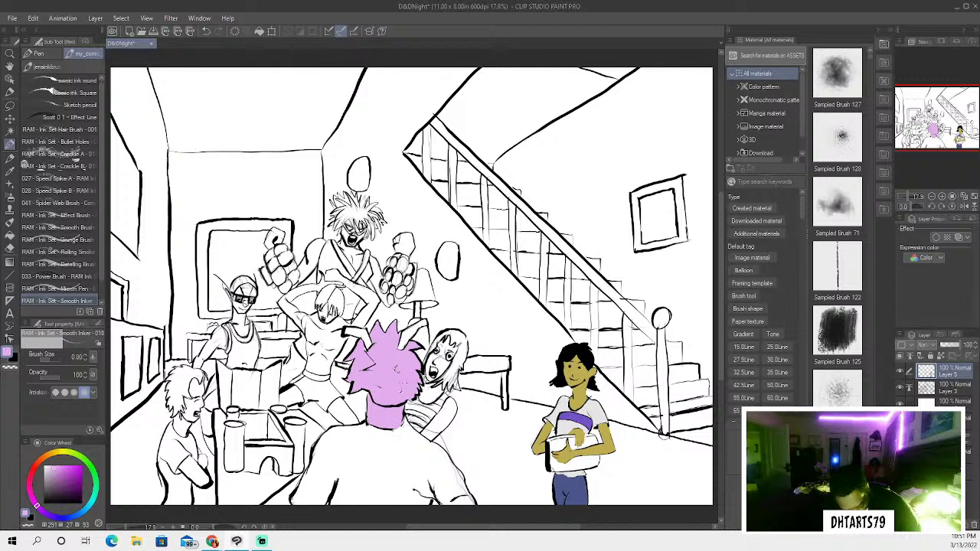
{"action": "key", "text": "x"}
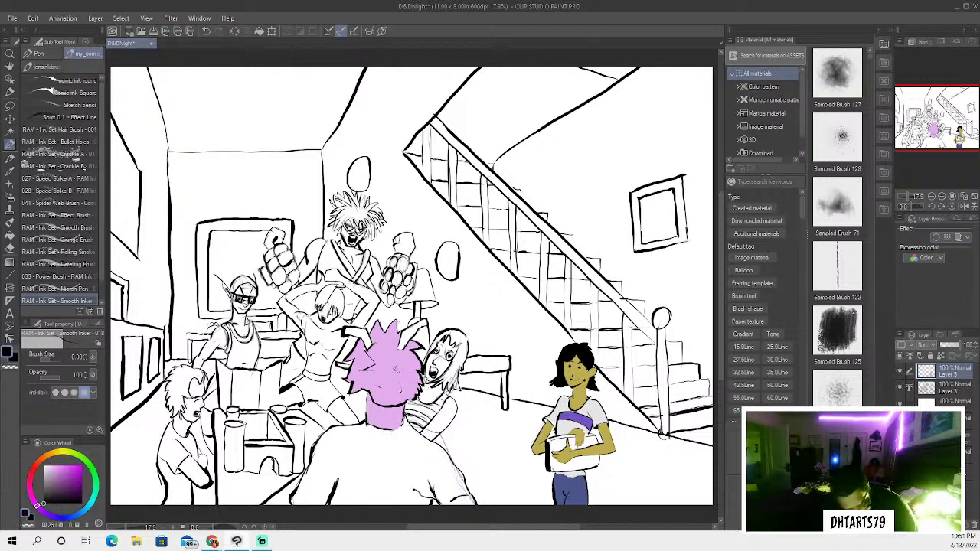
{"action": "left_click_drag", "start_coordinate": [401, 413], "coordinate": [391, 430]}
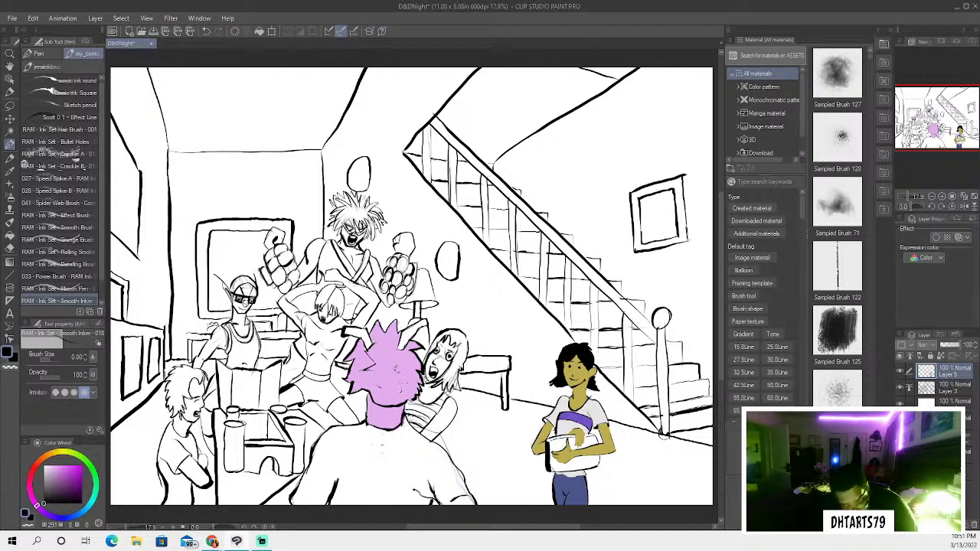
{"action": "left_click", "coordinate": [205, 30]}
{"action": "left_click_drag", "start_coordinate": [404, 423], "coordinate": [386, 432]}
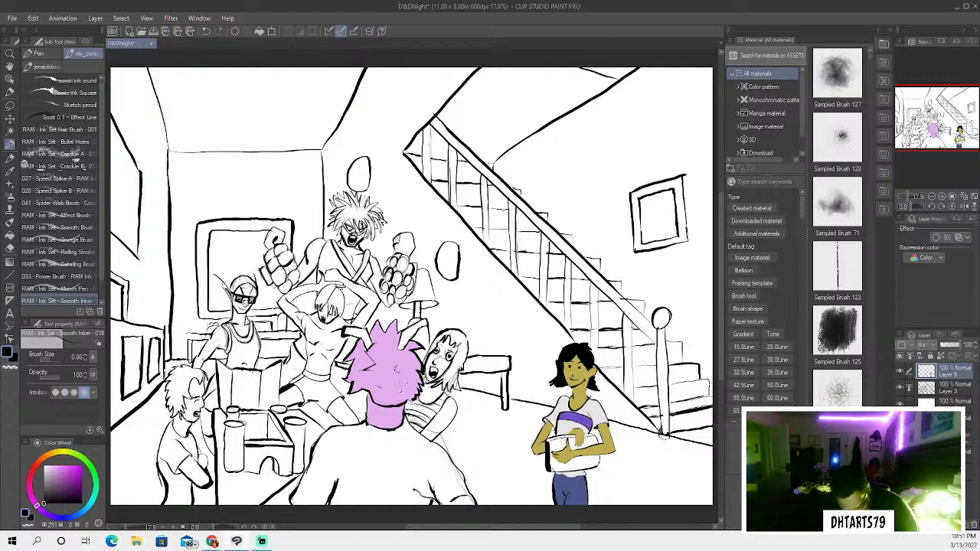
Ink black detail strokes over the purple figure's neck, inner hair tufts and the spikes between the horns
{"action": "mouse_move", "coordinate": [365, 415]}
{"action": "left_mouse_down"}
{"action": "mouse_move", "coordinate": [370, 391]}
{"action": "mouse_move", "coordinate": [353, 395]}
{"action": "mouse_move", "coordinate": [401, 397]}
{"action": "left_mouse_up"}
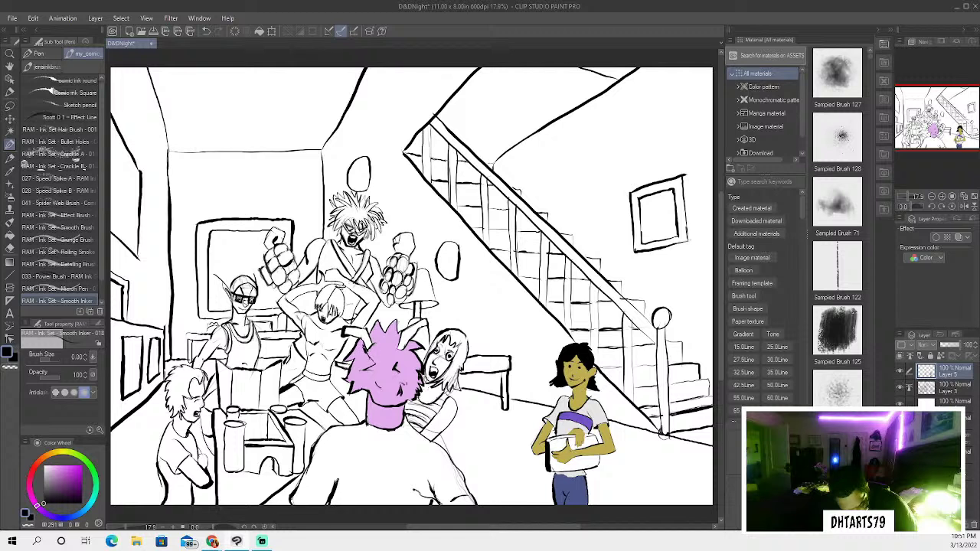
{"action": "left_click_drag", "start_coordinate": [361, 372], "coordinate": [372, 372]}
{"action": "mouse_move", "coordinate": [369, 334]}
{"action": "left_mouse_down"}
{"action": "mouse_move", "coordinate": [379, 319]}
{"action": "mouse_move", "coordinate": [390, 324]}
{"action": "left_mouse_up"}
{"action": "left_click_drag", "start_coordinate": [388, 328], "coordinate": [394, 319]}
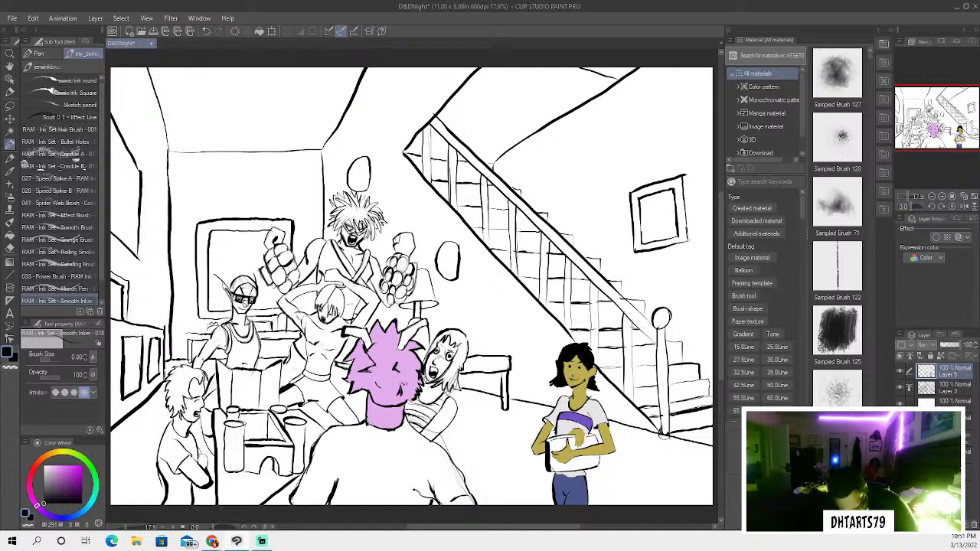
Auto-select the purple figure's horns, paint them red (H 345, S 100, V 100) with the Oil paint brush at size 6.00, and deselect
{"action": "left_click", "coordinate": [10, 132]}
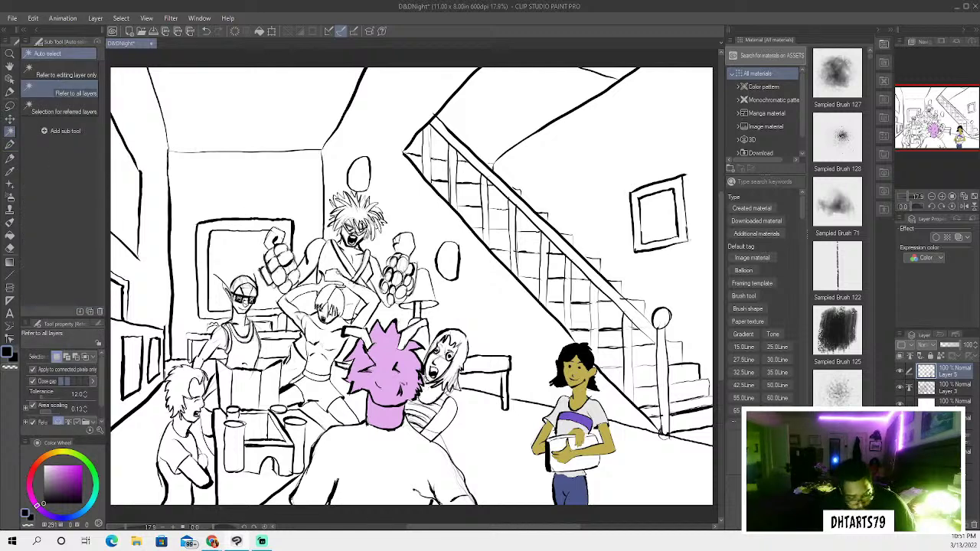
{"action": "left_click", "coordinate": [360, 335]}
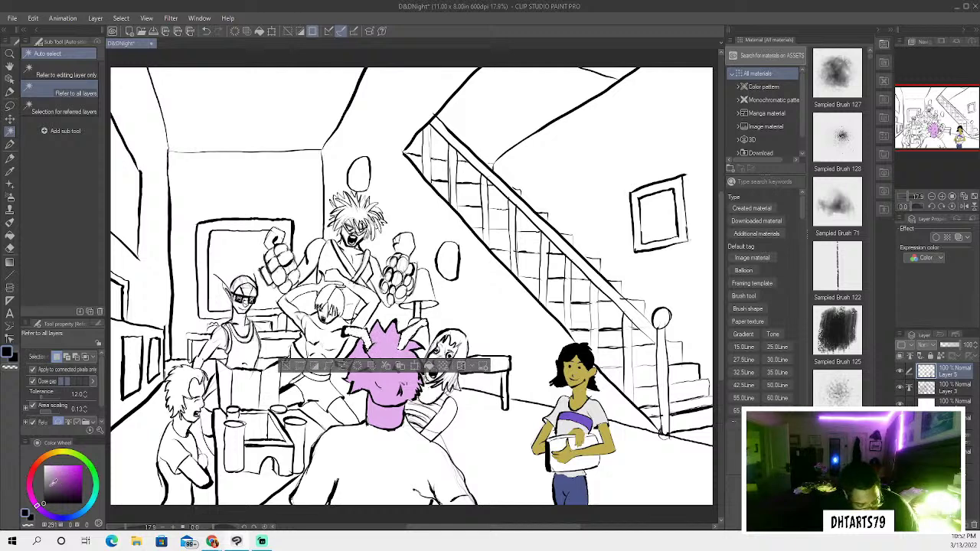
{"action": "left_click", "coordinate": [31, 475]}
{"action": "left_click", "coordinate": [81, 465]}
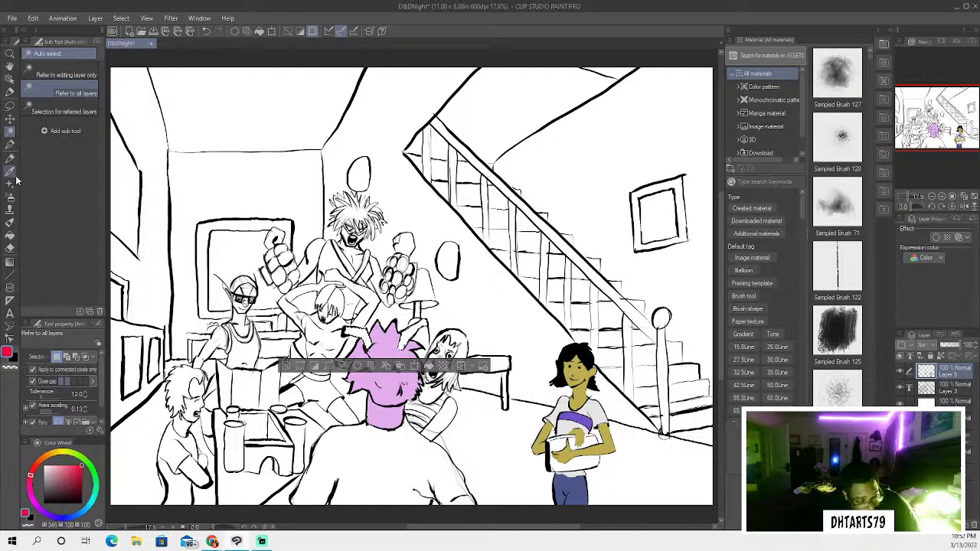
{"action": "left_click", "coordinate": [10, 222]}
{"action": "mouse_move", "coordinate": [354, 329]}
{"action": "left_mouse_down"}
{"action": "mouse_move", "coordinate": [369, 346]}
{"action": "mouse_move", "coordinate": [344, 330]}
{"action": "mouse_move", "coordinate": [425, 320]}
{"action": "left_mouse_up"}
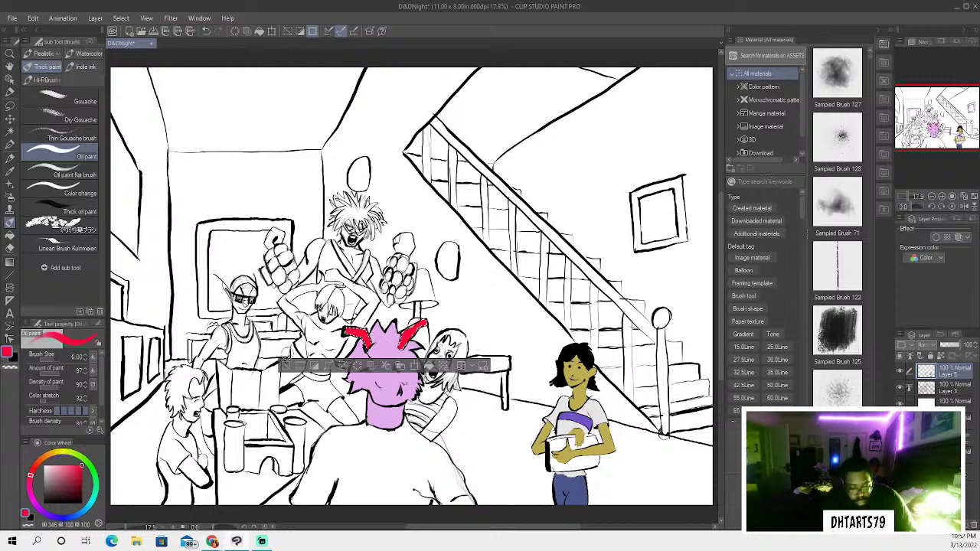
{"action": "key", "text": "ctrl+d"}
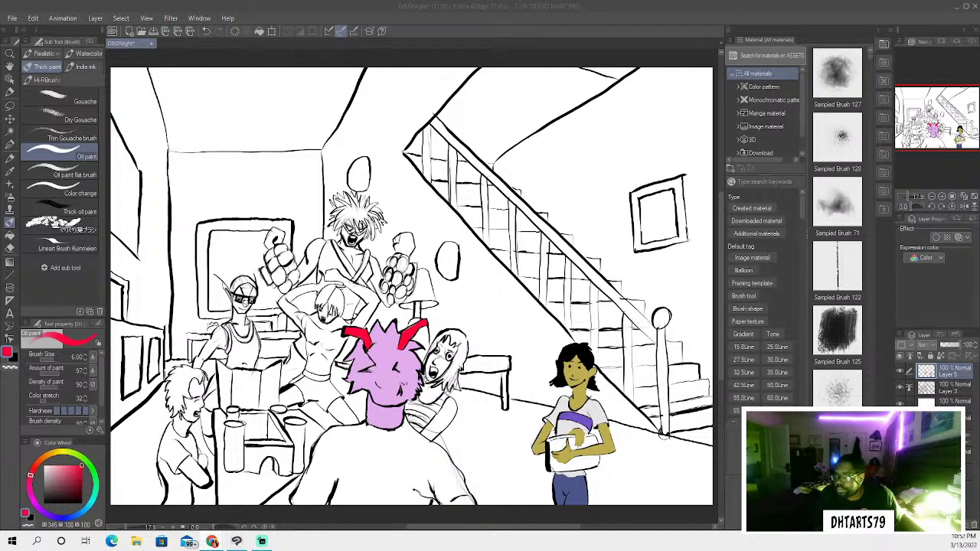
{"action": "key", "text": "alt+Tab"}
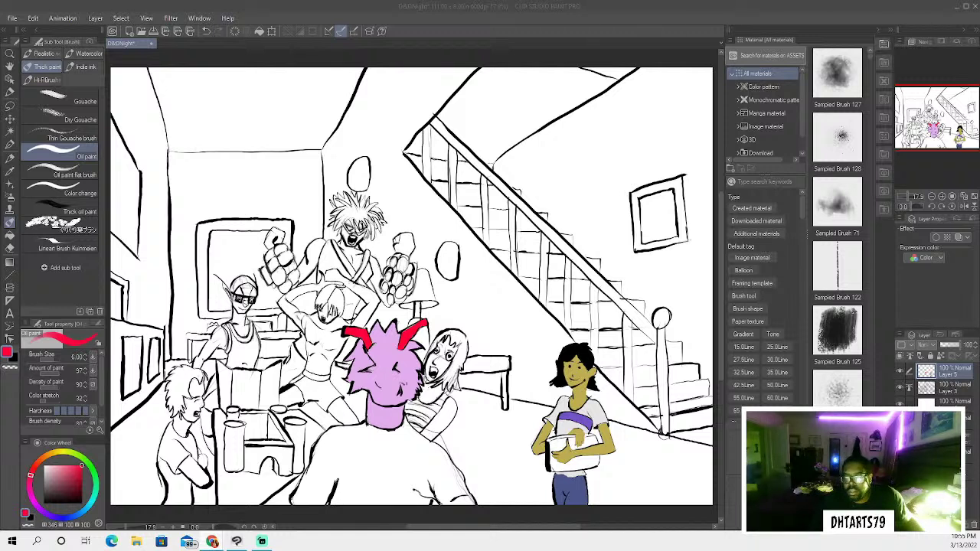
{"action": "key", "text": "alt+Tab"}
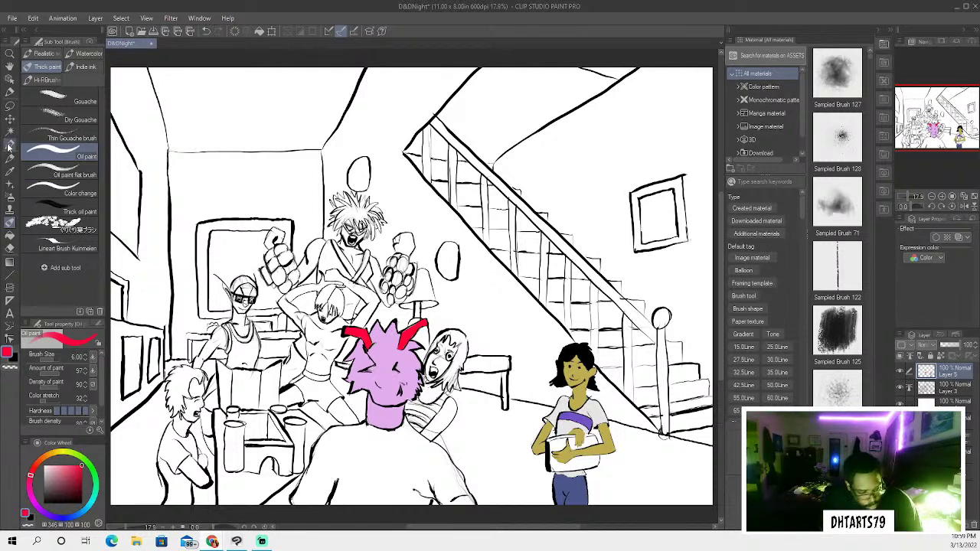
Auto-select the horned figure's back and shoulders, fill them with orange-brown (H 26, S 53, V 82), and clear the selection
{"action": "key", "text": "w"}
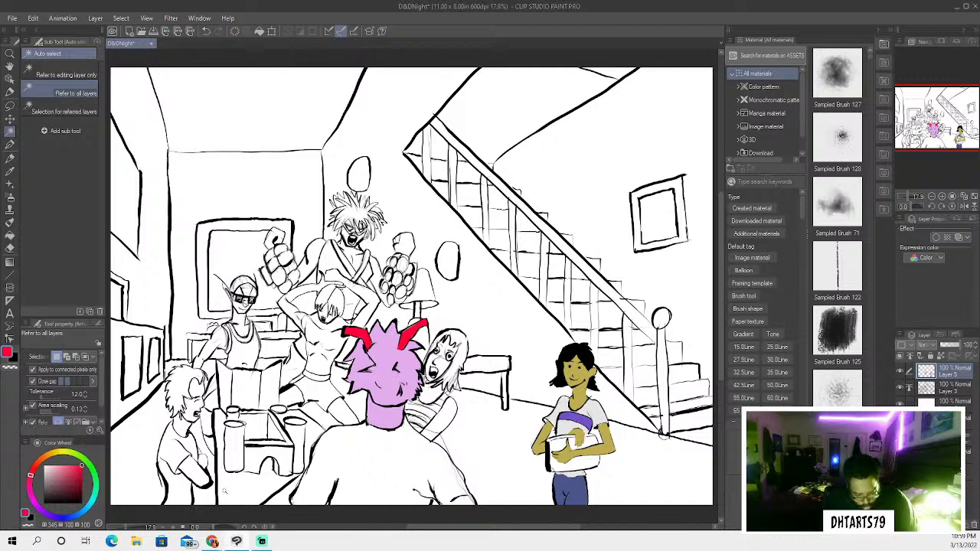
{"action": "left_click", "coordinate": [337, 453]}
{"action": "left_click", "coordinate": [56, 459]}
{"action": "left_click", "coordinate": [66, 481]}
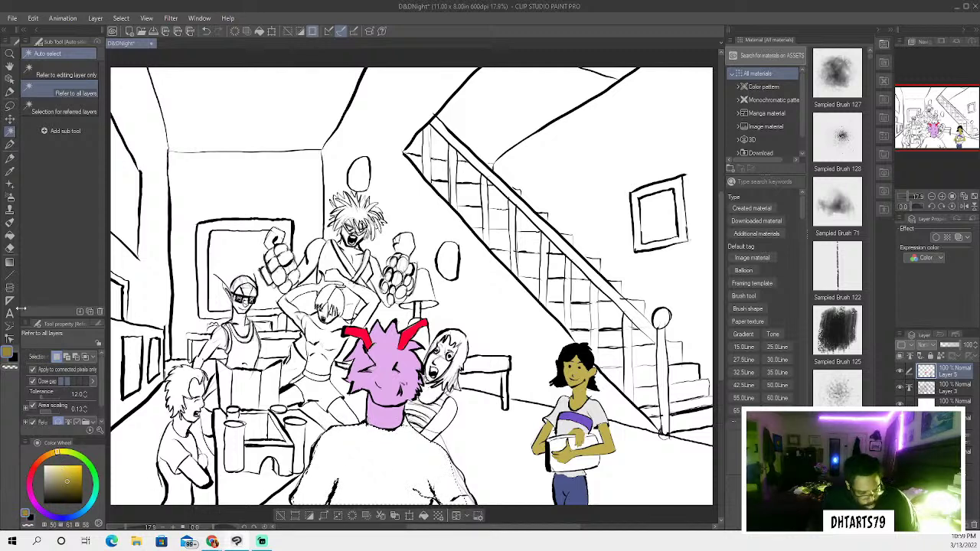
{"action": "left_click", "coordinate": [44, 457]}
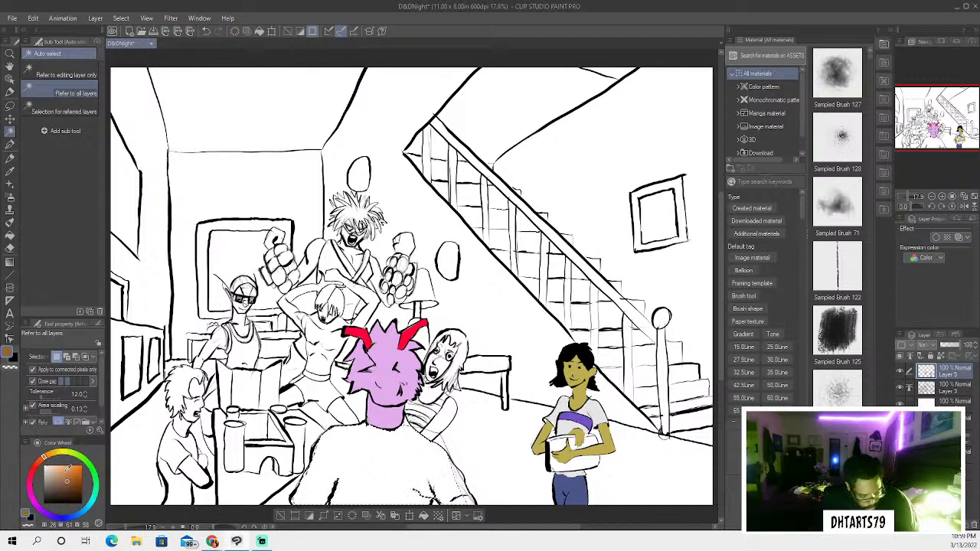
{"action": "left_click", "coordinate": [64, 471]}
{"action": "left_click", "coordinate": [10, 235]}
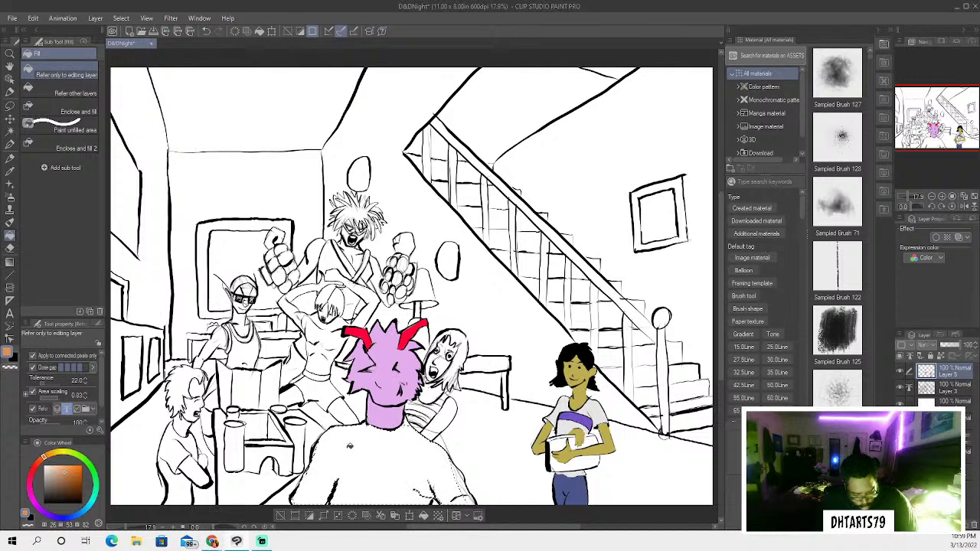
{"action": "left_click", "coordinate": [308, 481]}
{"action": "left_click", "coordinate": [290, 514]}
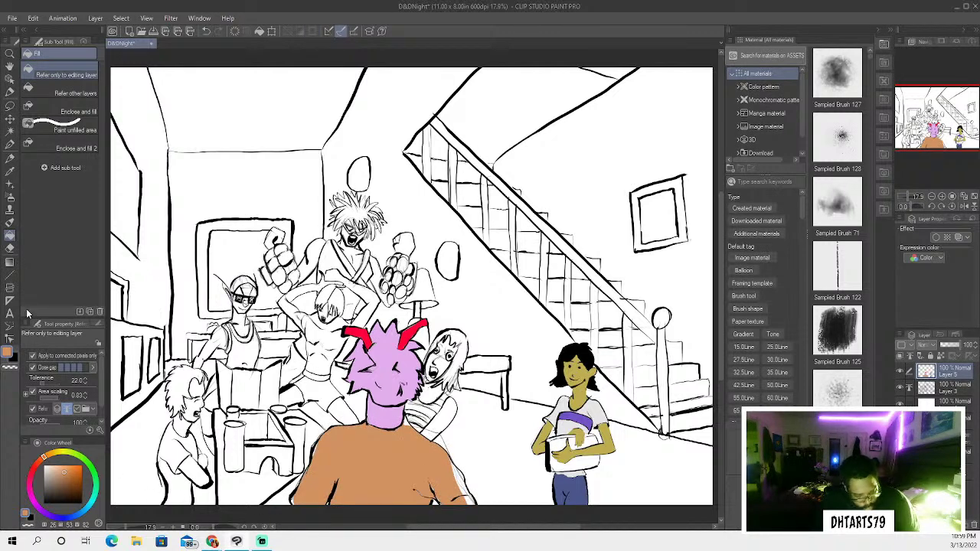
Ink the lower arm crease on the left of the orange-brown back in black with the Smooth Inker at size 0.80
{"action": "left_click", "coordinate": [10, 144]}
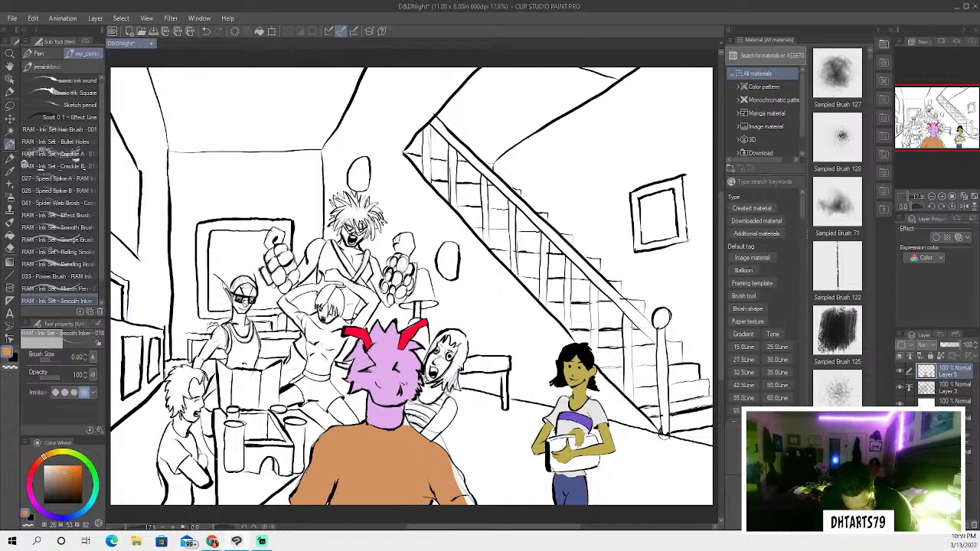
{"action": "left_click", "coordinate": [44, 501]}
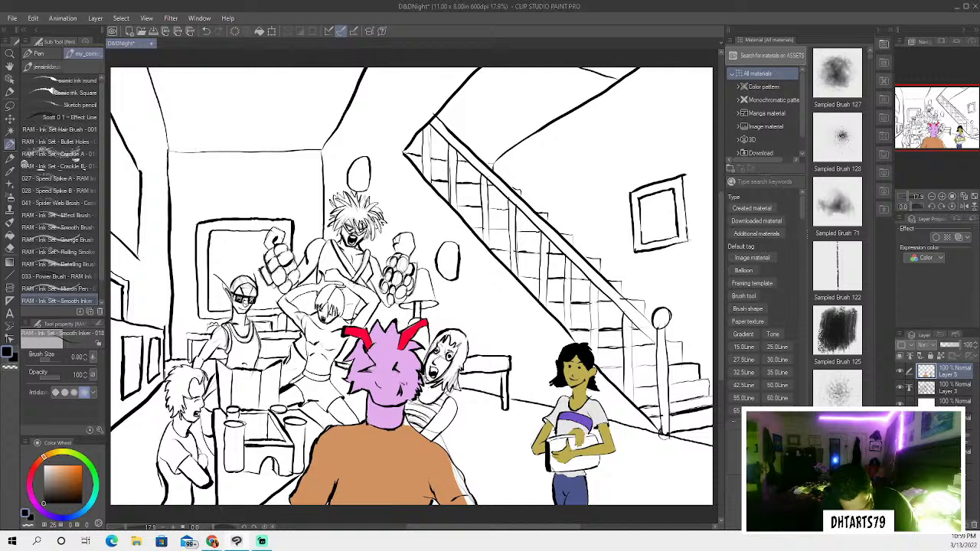
{"action": "left_click_drag", "start_coordinate": [326, 487], "coordinate": [332, 505]}
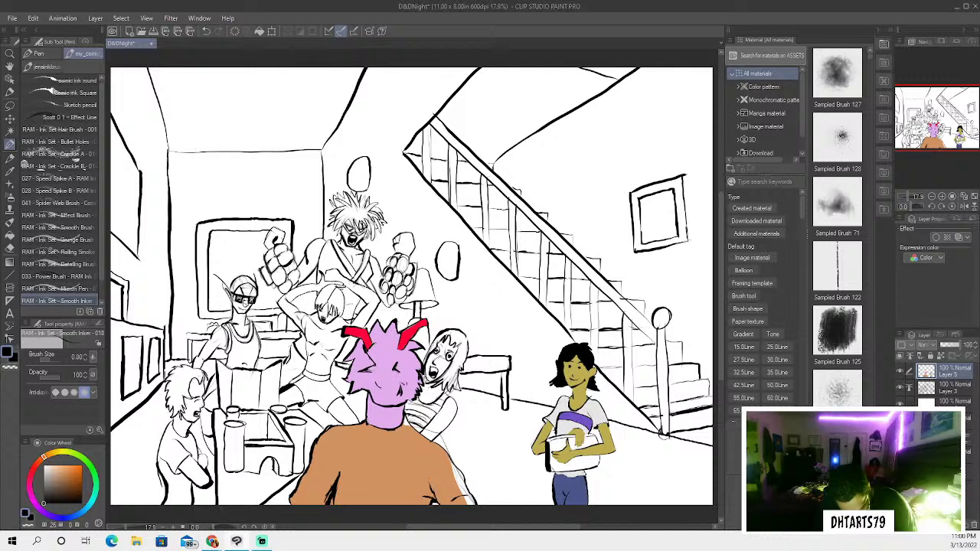
Sample the back's orange-brown and extend it to the right arm's outer edge with the Smooth Inker up to size 2.50, undoing unwanted strokes
{"action": "left_click", "coordinate": [9, 173]}
{"action": "left_click", "coordinate": [383, 474]}
{"action": "left_click", "coordinate": [9, 144]}
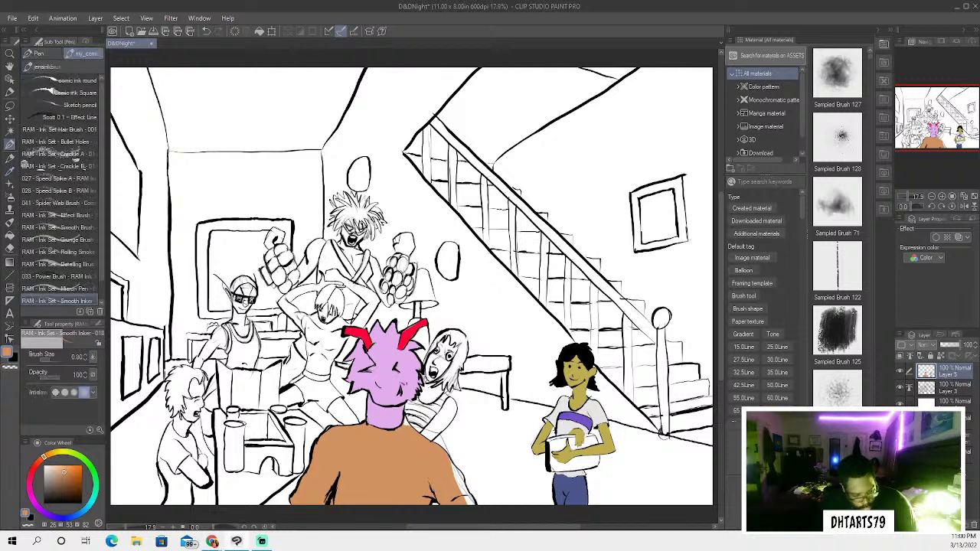
{"action": "key", "text": "bracketright"}
{"action": "key", "text": "bracketright"}
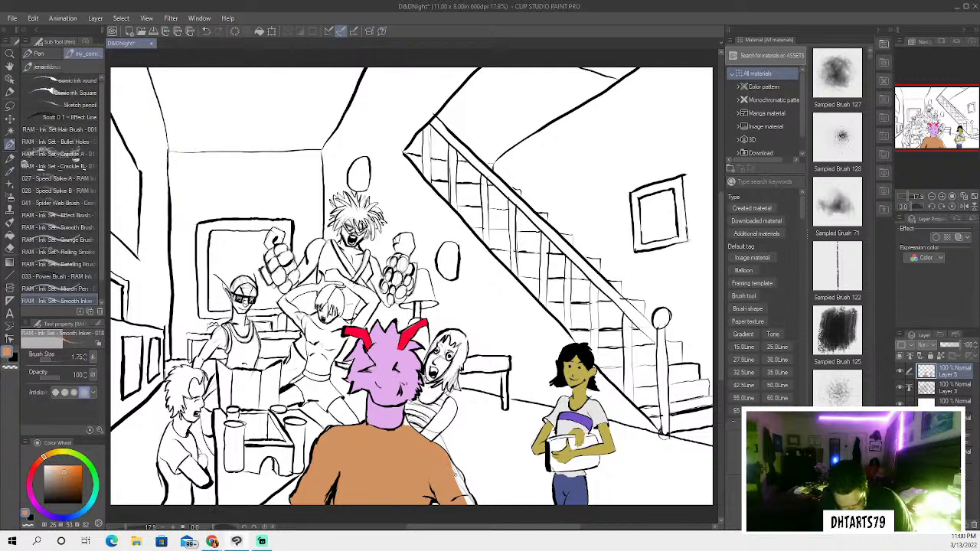
{"action": "left_click_drag", "start_coordinate": [453, 469], "coordinate": [478, 510]}
{"action": "key", "text": "bracketright"}
{"action": "key", "text": "ctrl+z"}
{"action": "key", "text": "ctrl+z"}
{"action": "key", "text": "ctrl+z"}
{"action": "key", "text": "ctrl+z"}
{"action": "key", "text": "ctrl+z"}
{"action": "key", "text": "ctrl+z"}
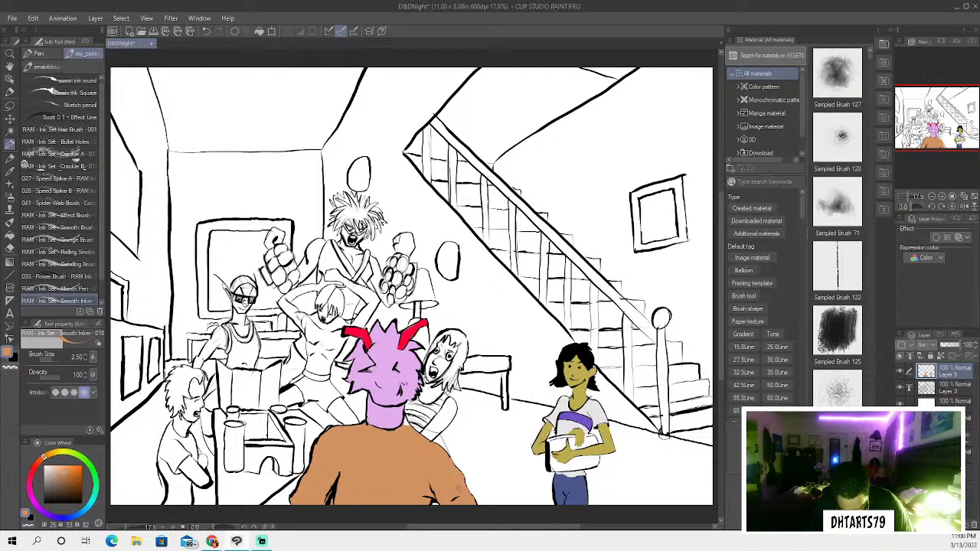
Ink the outer contour of the foreground figure's right arm in black with the Smooth Inker at size 2.50
{"action": "key", "text": "x"}
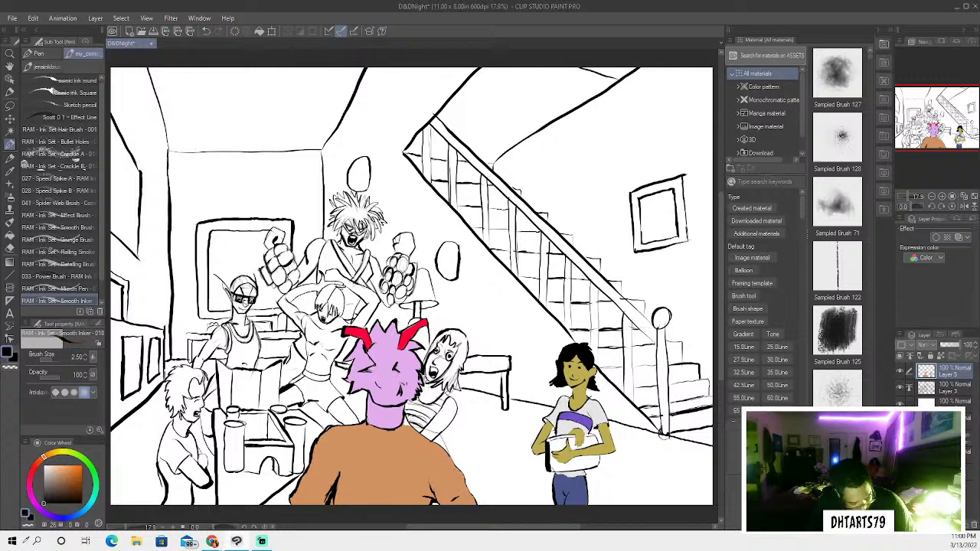
{"action": "left_click_drag", "start_coordinate": [451, 453], "coordinate": [477, 508]}
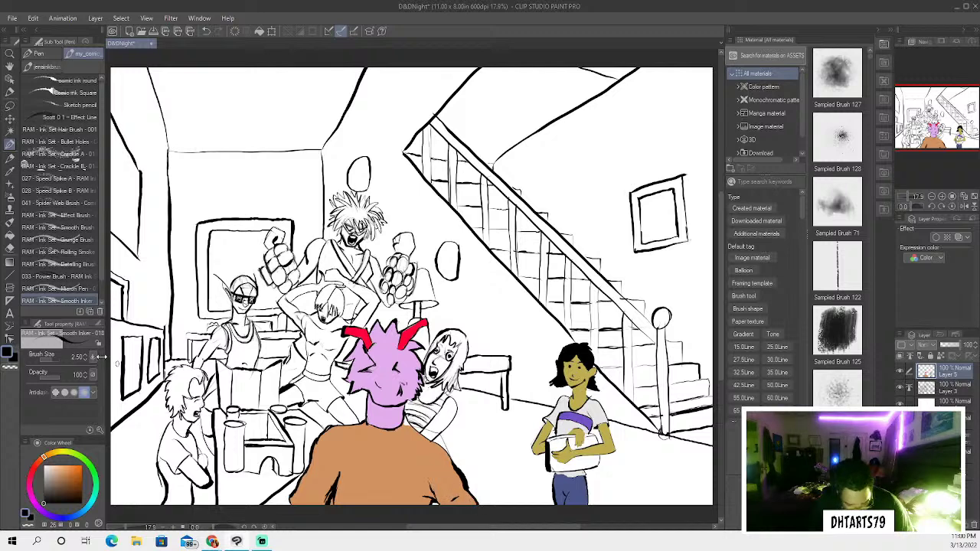
Erase the stray line beside the foreground figure's right shoulder on Layer 3 with the Hard eraser at size 1.75, and return to the color layer
{"action": "left_click", "coordinate": [9, 247]}
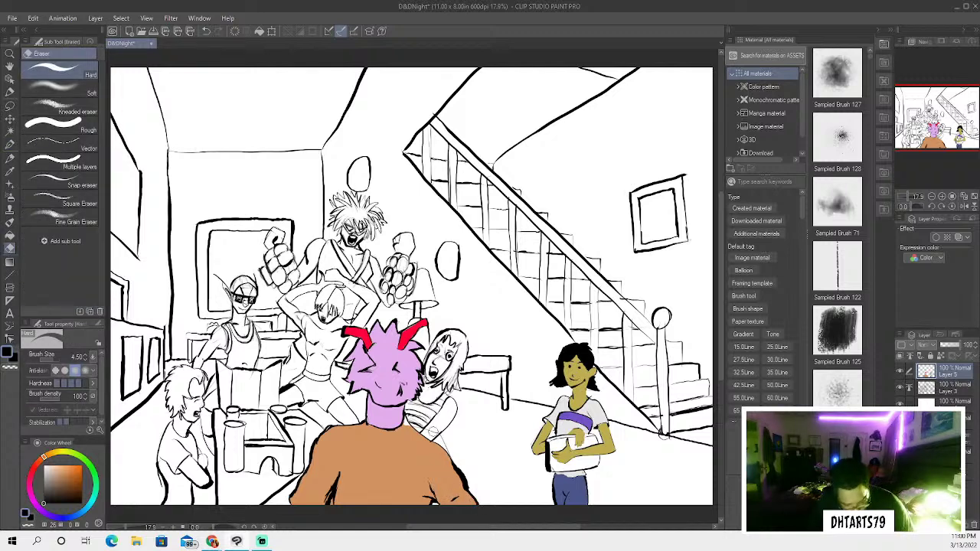
{"action": "left_click", "coordinate": [941, 389]}
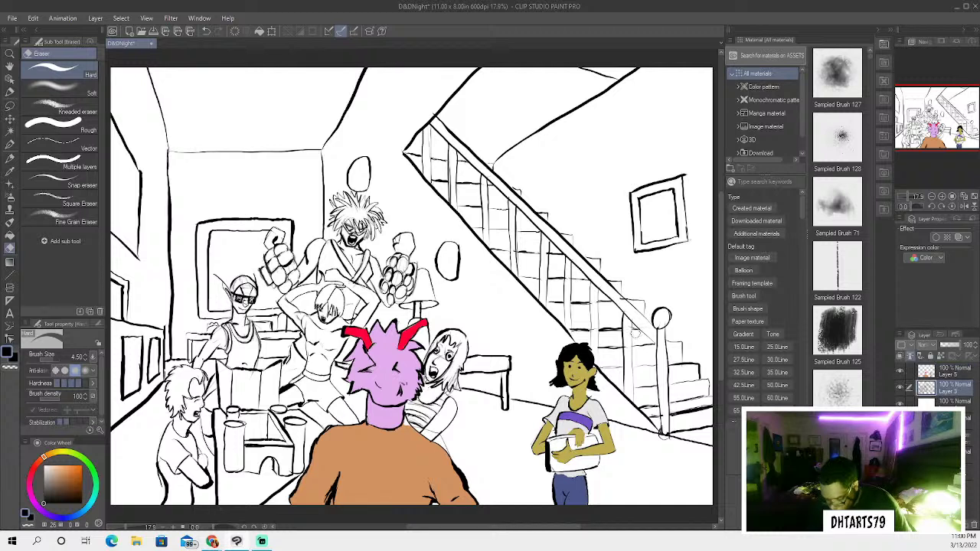
{"action": "key", "text": "bracketleft"}
{"action": "key", "text": "bracketleft"}
{"action": "key", "text": "bracketleft"}
{"action": "mouse_move", "coordinate": [436, 430]}
{"action": "left_mouse_down"}
{"action": "mouse_move", "coordinate": [427, 432]}
{"action": "mouse_move", "coordinate": [446, 445]}
{"action": "left_mouse_up"}
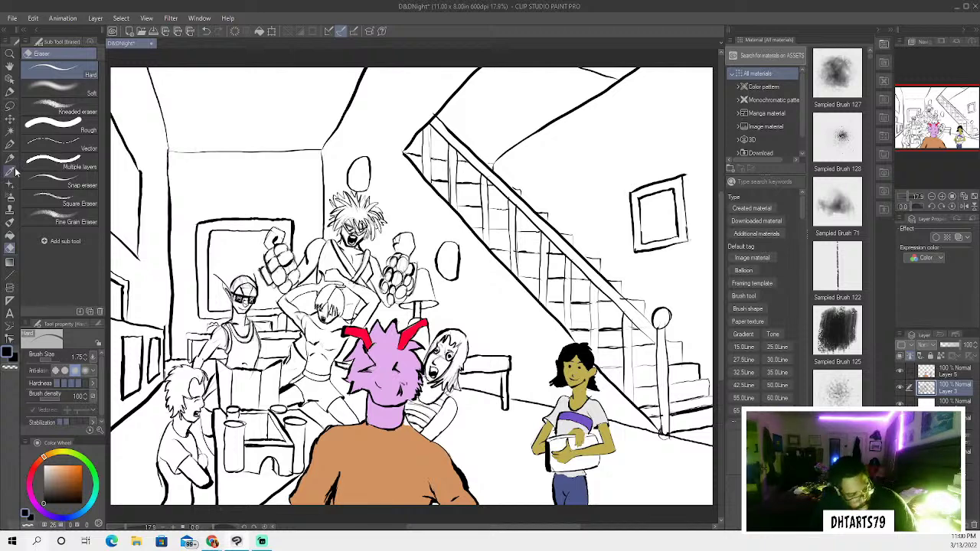
{"action": "left_click", "coordinate": [10, 144]}
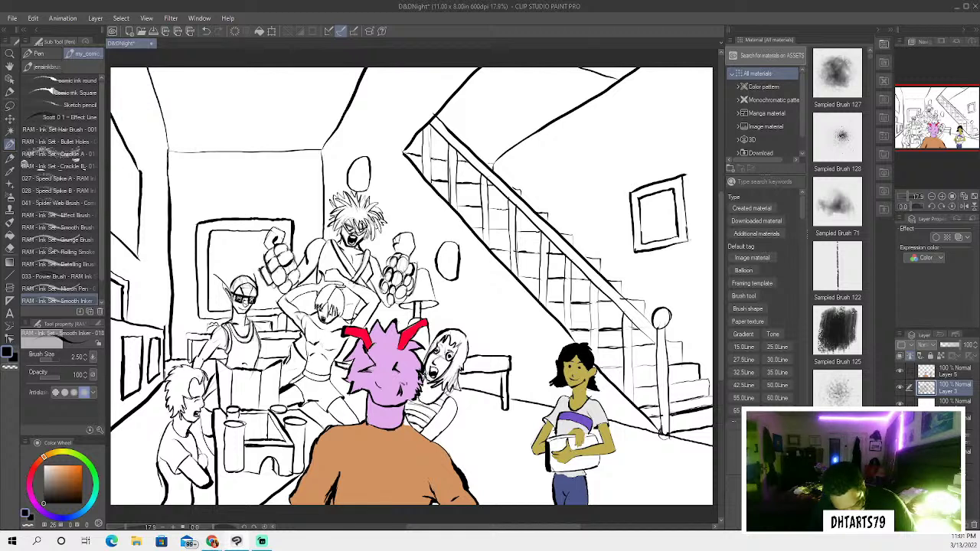
{"action": "left_click", "coordinate": [947, 373]}
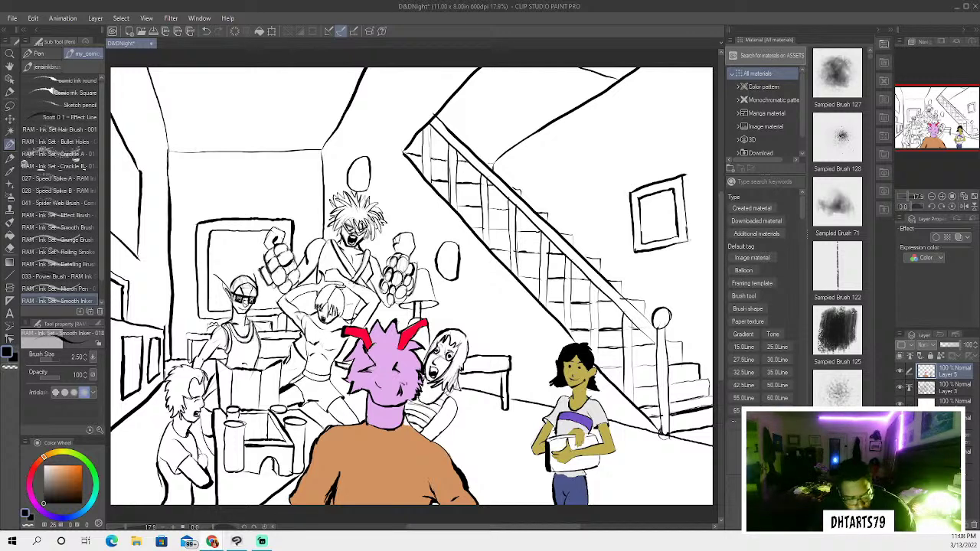
Auto-select the standing boy's face and arm and paint them pale cream (H 50, S 17, V 100) with the Oil paint brush at size 6.00
{"action": "left_click", "coordinate": [10, 132]}
{"action": "left_click", "coordinate": [200, 417]}
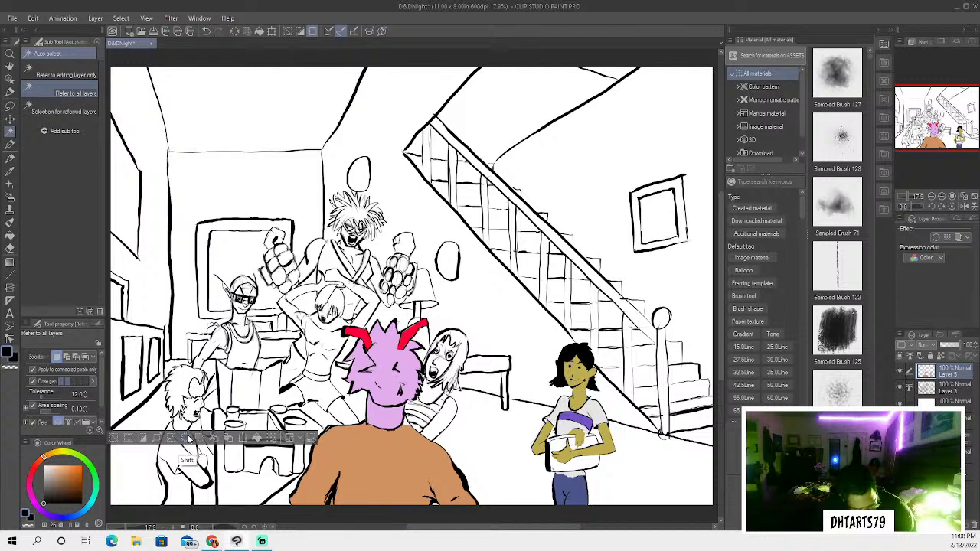
{"action": "left_click", "coordinate": [193, 476], "text": "shift"}
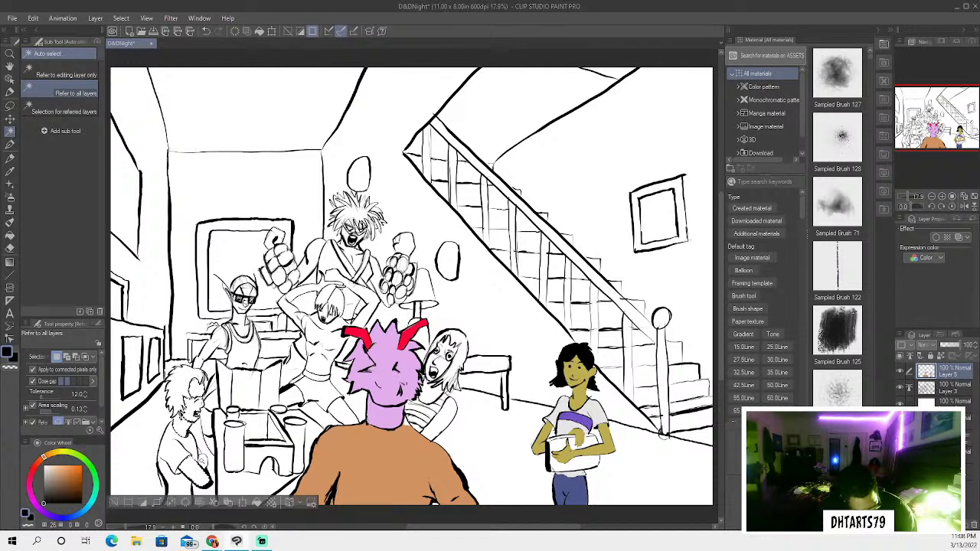
{"action": "left_click", "coordinate": [63, 453]}
{"action": "left_click_drag", "start_coordinate": [63, 453], "coordinate": [46, 465]}
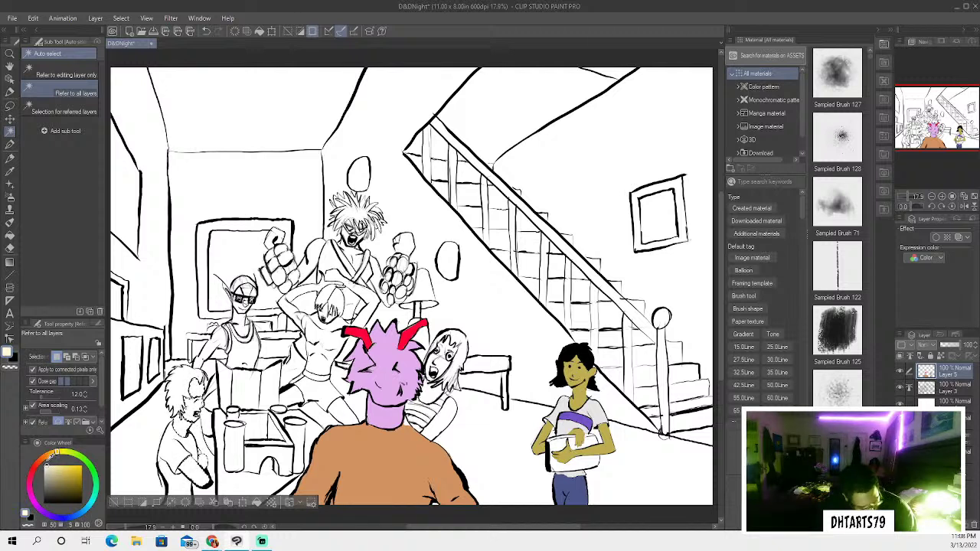
{"action": "left_click", "coordinate": [10, 222]}
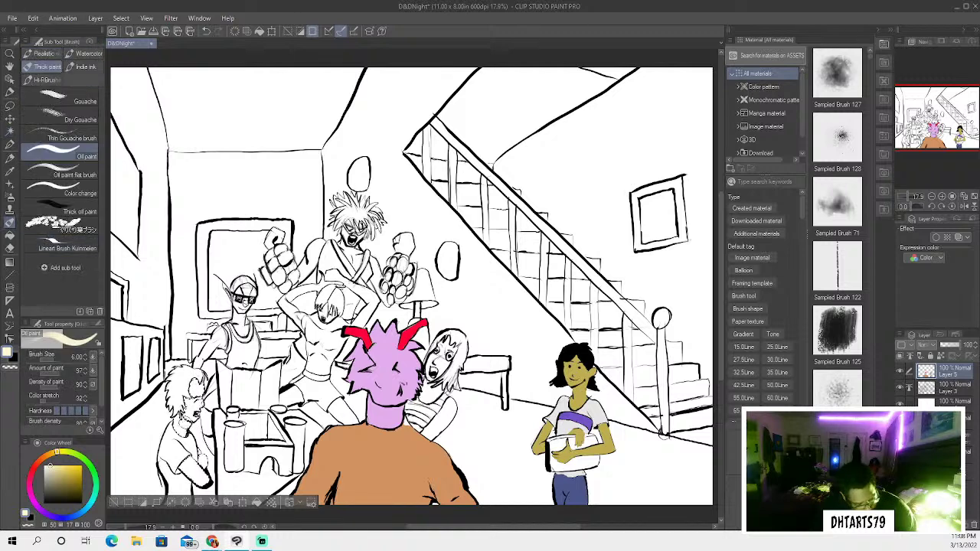
{"action": "mouse_move", "coordinate": [198, 450]}
{"action": "left_mouse_down"}
{"action": "mouse_move", "coordinate": [195, 438]}
{"action": "mouse_move", "coordinate": [207, 482]}
{"action": "mouse_move", "coordinate": [185, 459]}
{"action": "mouse_move", "coordinate": [191, 445]}
{"action": "left_mouse_up"}
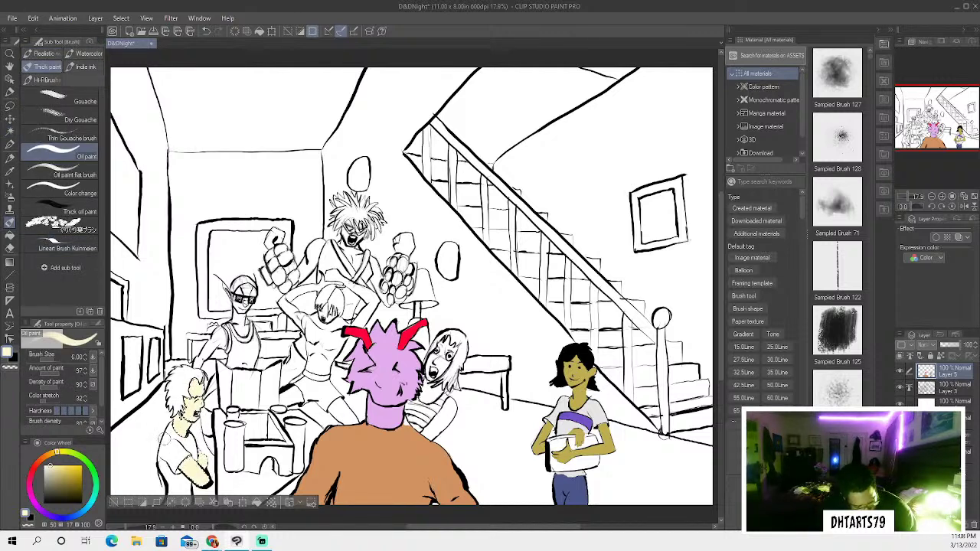
Auto-select the boy's hair, paint it yellow (H 63, S 72, V 100) with the Oil paint brush, and clear the selection
{"action": "left_click", "coordinate": [9, 132]}
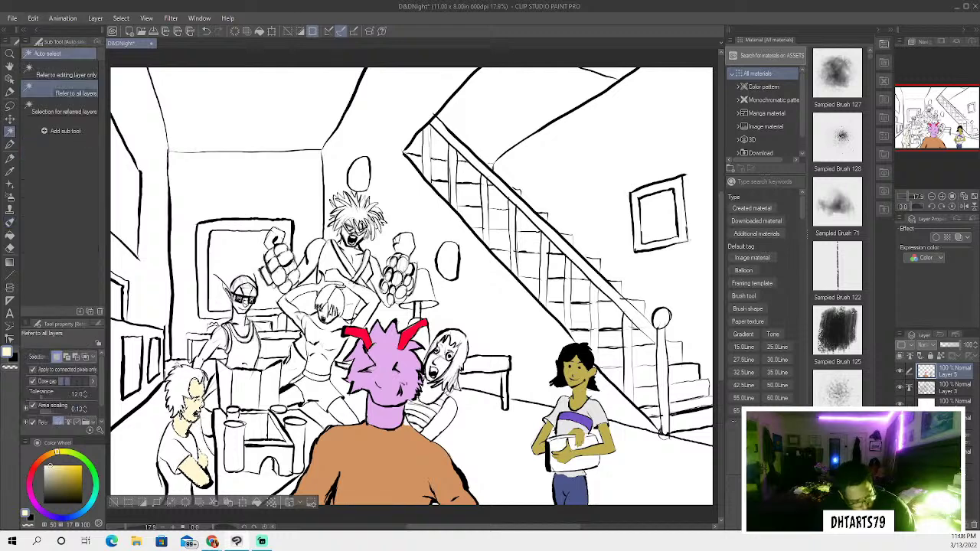
{"action": "left_click", "coordinate": [199, 402]}
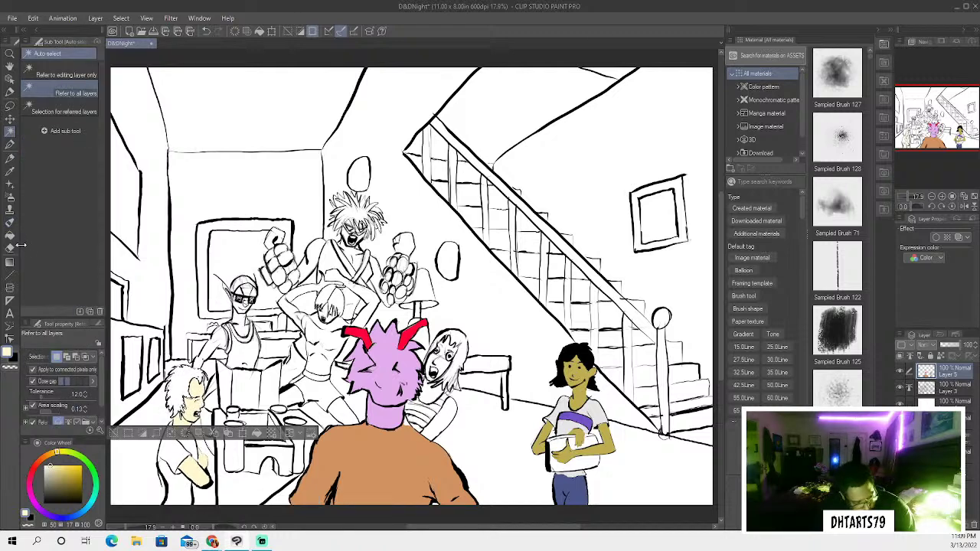
{"action": "left_click", "coordinate": [62, 462]}
{"action": "left_click", "coordinate": [68, 466]}
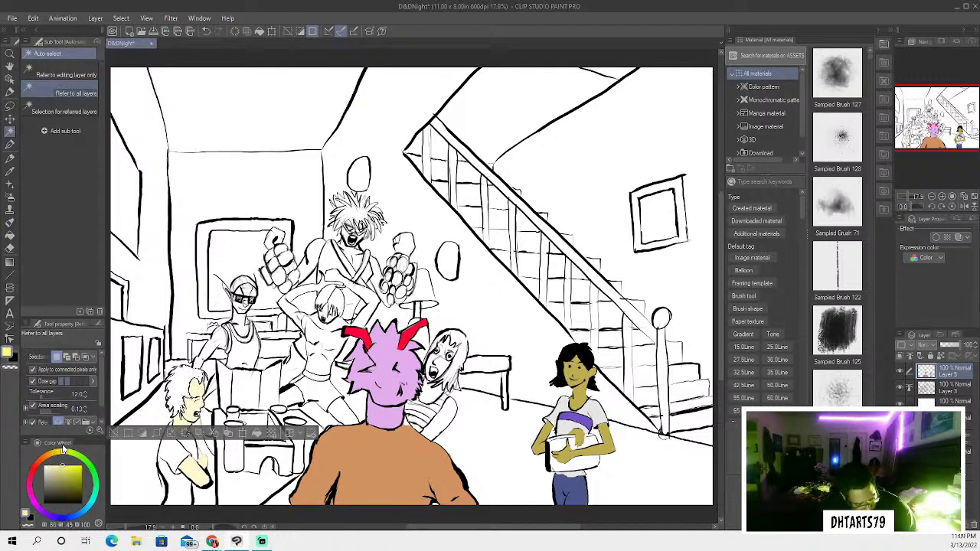
{"action": "left_click", "coordinate": [71, 464]}
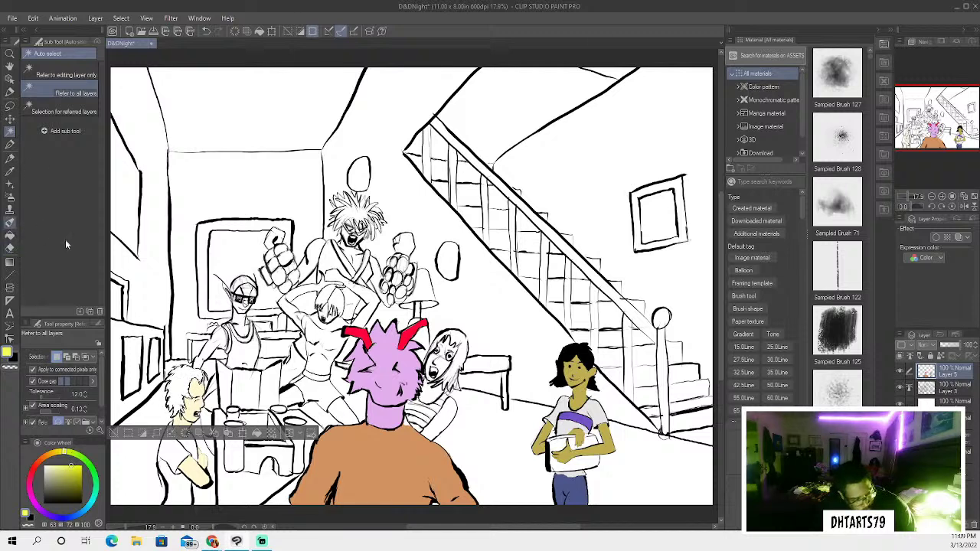
{"action": "left_click", "coordinate": [9, 223]}
{"action": "mouse_move", "coordinate": [187, 366]}
{"action": "left_mouse_down"}
{"action": "mouse_move", "coordinate": [184, 383]}
{"action": "mouse_move", "coordinate": [199, 398]}
{"action": "mouse_move", "coordinate": [170, 413]}
{"action": "left_mouse_up"}
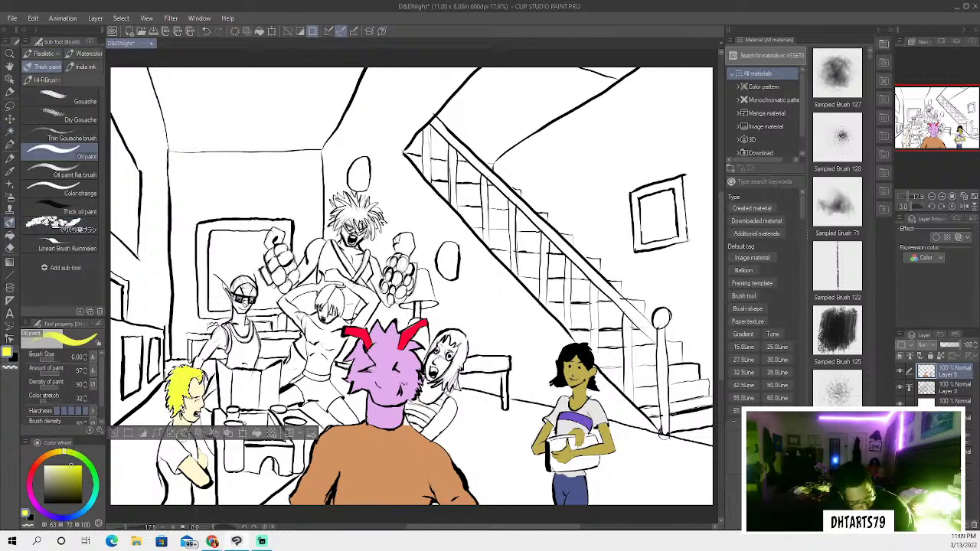
{"action": "left_click", "coordinate": [115, 434]}
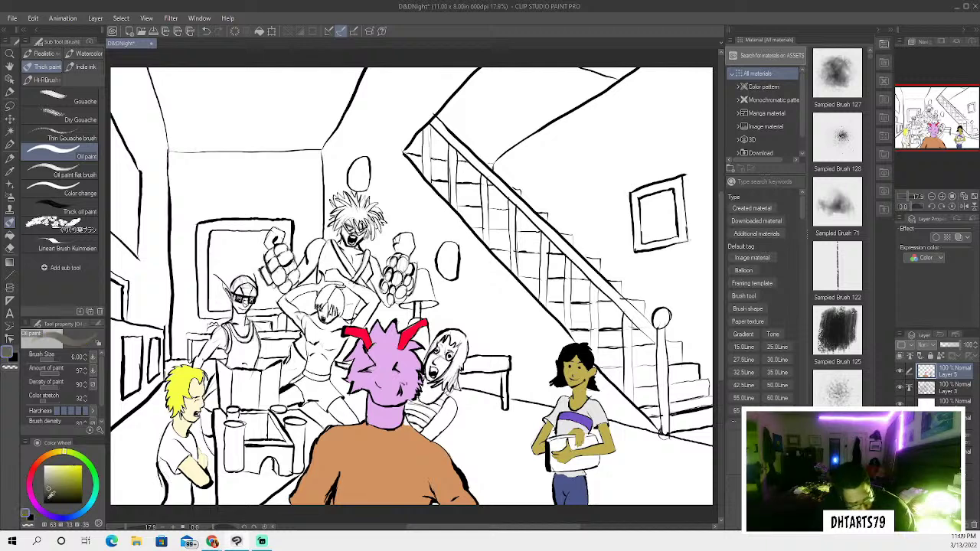
Try the Smooth Inker at size 2.50 with a sampled ochre (H 51, S 58, V 74), and return to black
{"action": "left_click", "coordinate": [9, 143]}
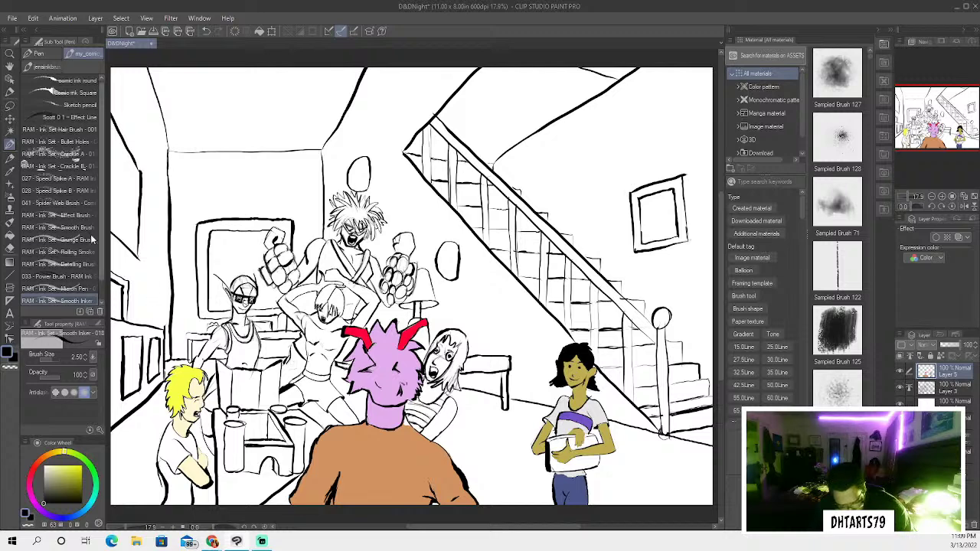
{"action": "left_click", "coordinate": [10, 170]}
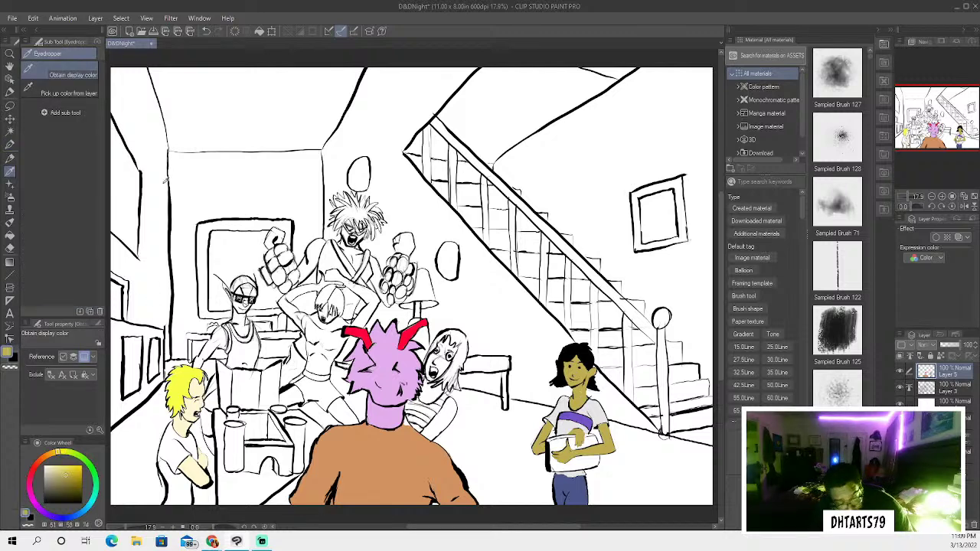
{"action": "left_click", "coordinate": [10, 143]}
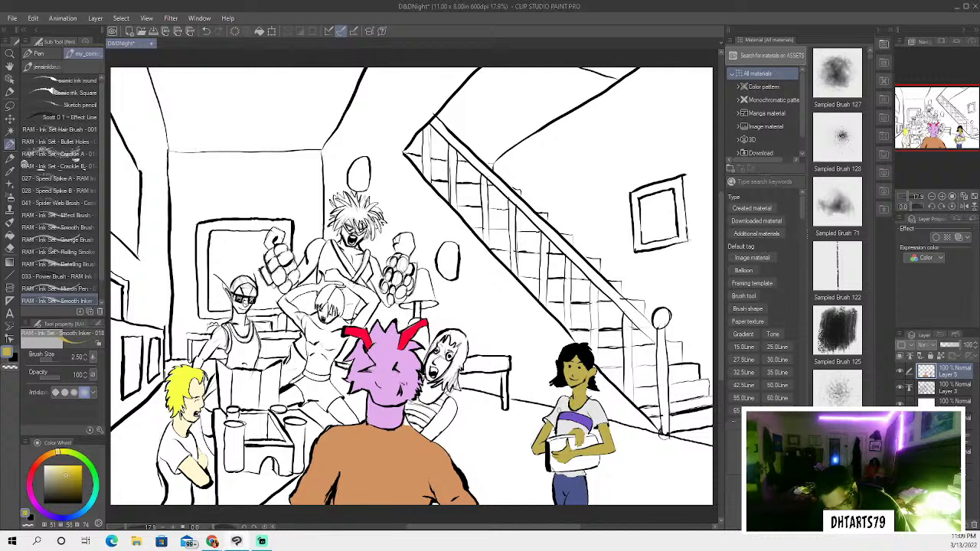
{"action": "key", "text": "ctrl+z"}
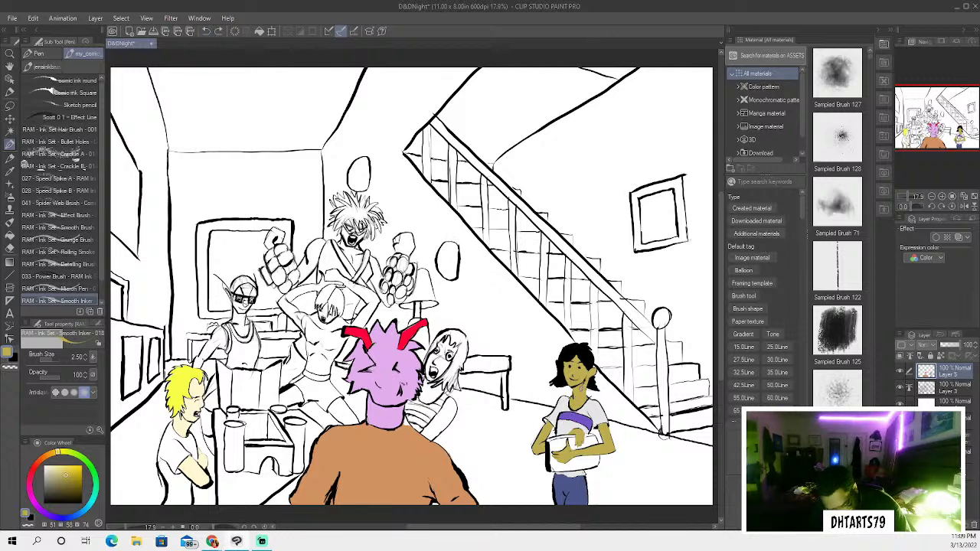
{"action": "key", "text": "ctrl+y"}
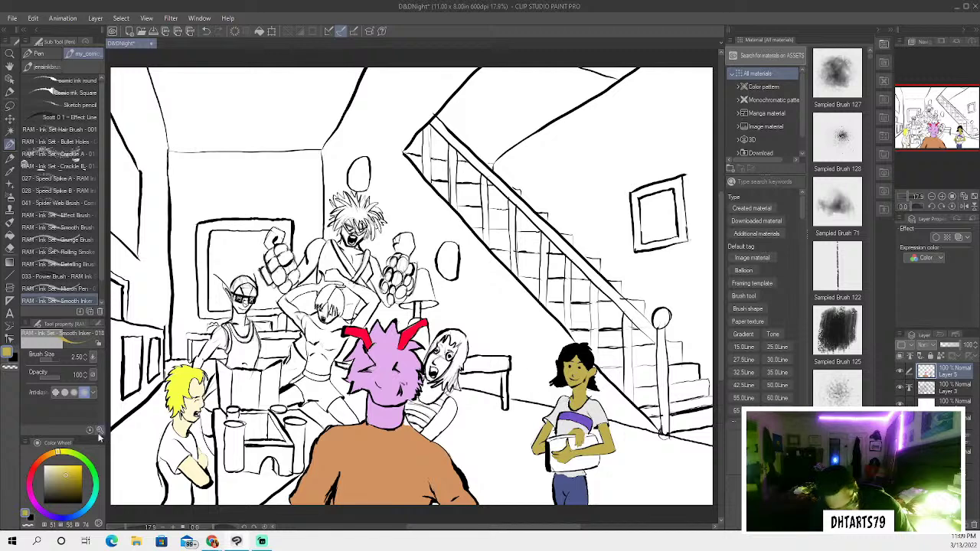
{"action": "left_click", "coordinate": [43, 503]}
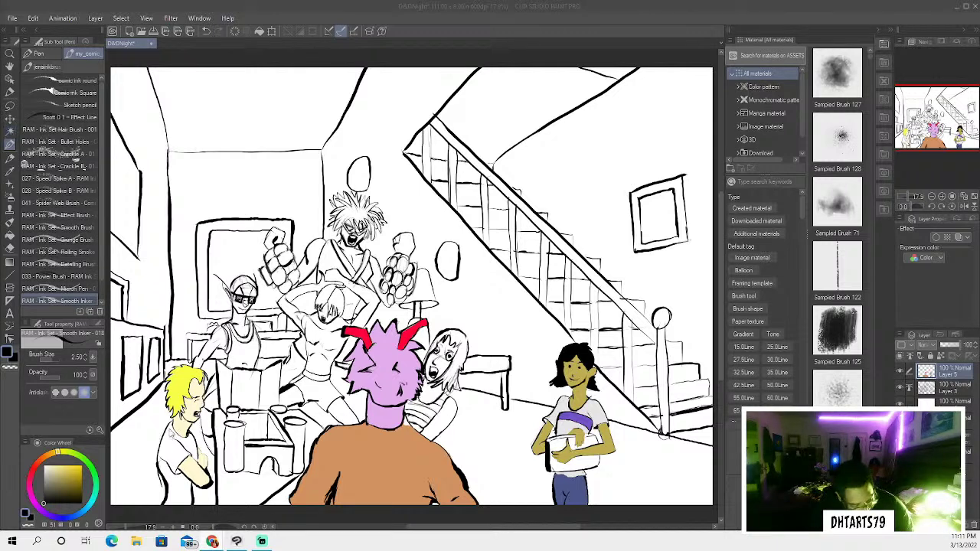
Auto-select the boy's shirt, paint it light gray (S 0, V 91) with the Oil paint brush at size 6.00, and deselect
{"action": "left_click", "coordinate": [10, 131]}
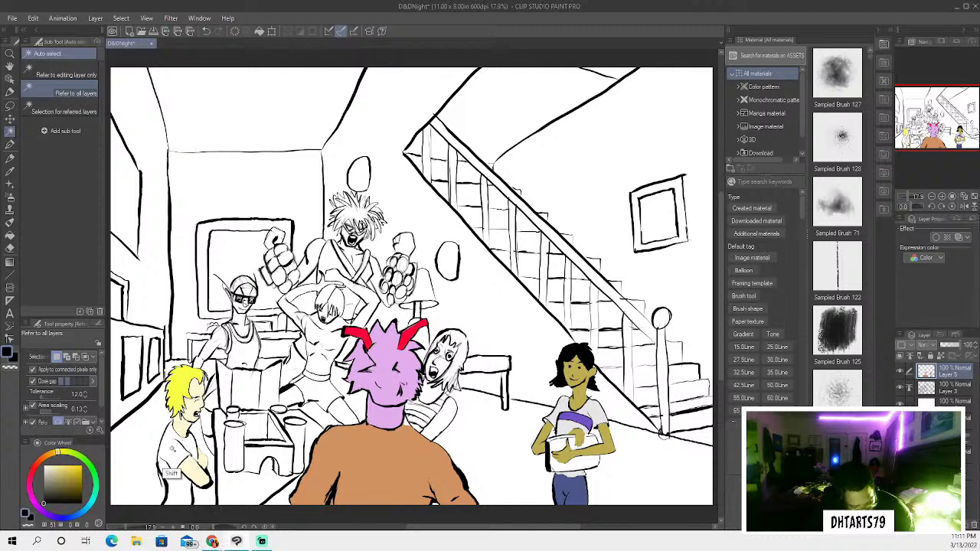
{"action": "left_click", "coordinate": [172, 459], "text": "shift"}
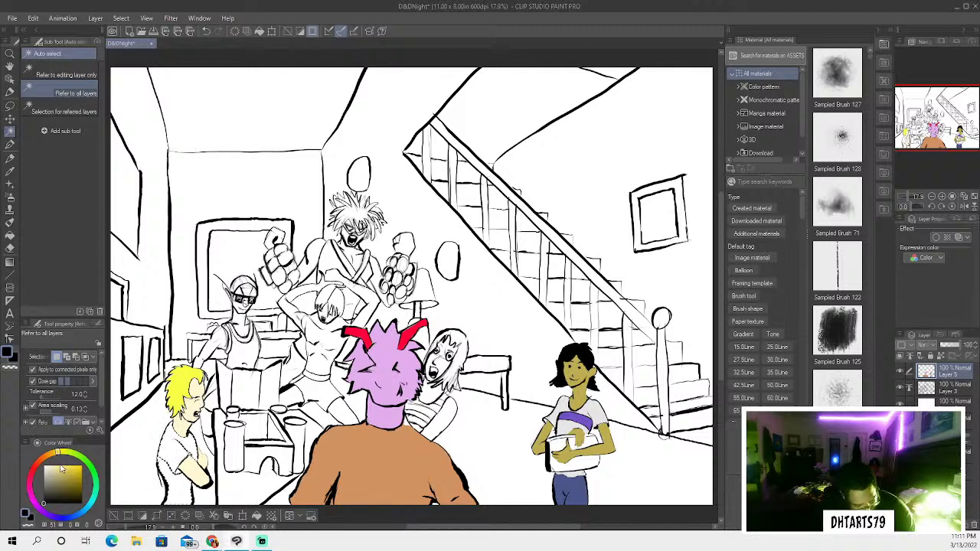
{"action": "left_click", "coordinate": [32, 473]}
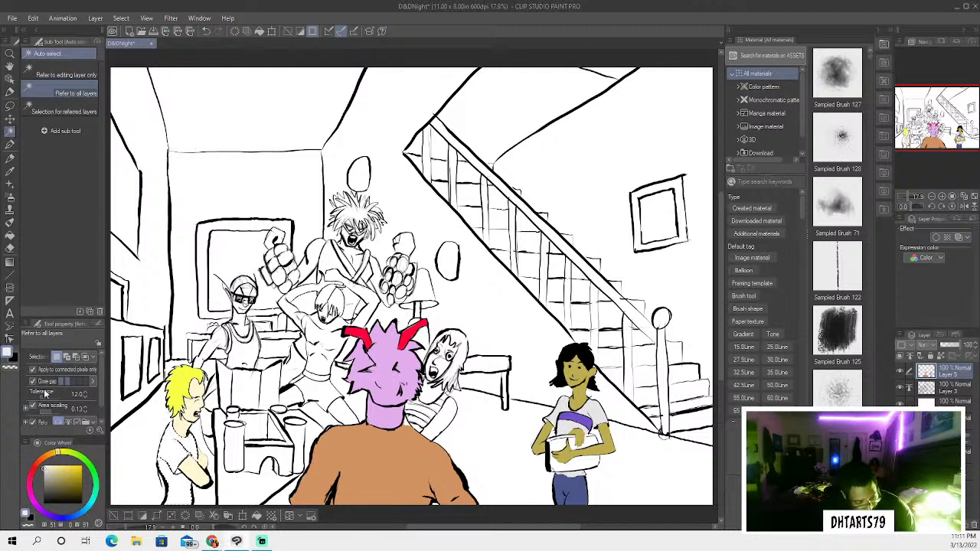
{"action": "key", "text": "b"}
{"action": "mouse_move", "coordinate": [180, 438]}
{"action": "left_mouse_down"}
{"action": "mouse_move", "coordinate": [185, 494]}
{"action": "mouse_move", "coordinate": [161, 459]}
{"action": "left_mouse_up"}
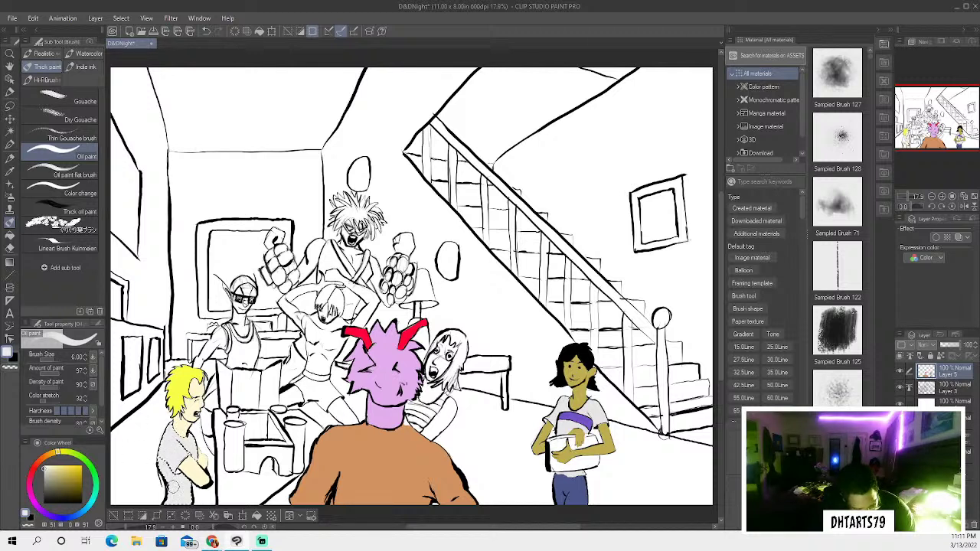
{"action": "left_click", "coordinate": [121, 515]}
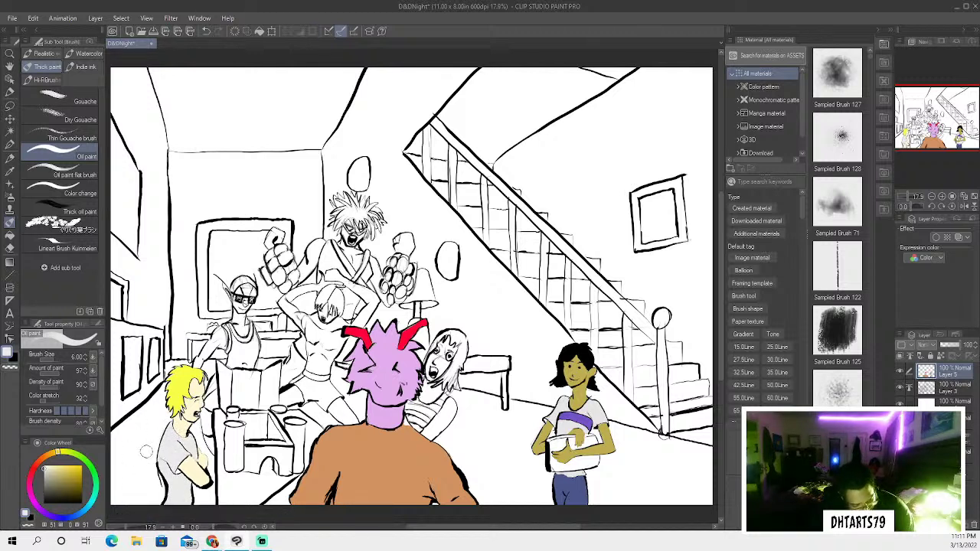
Erase stray ink around the pointy-eared figure's head on Layer 3 with the Hard eraser at size 1.75
{"action": "left_click", "coordinate": [9, 144]}
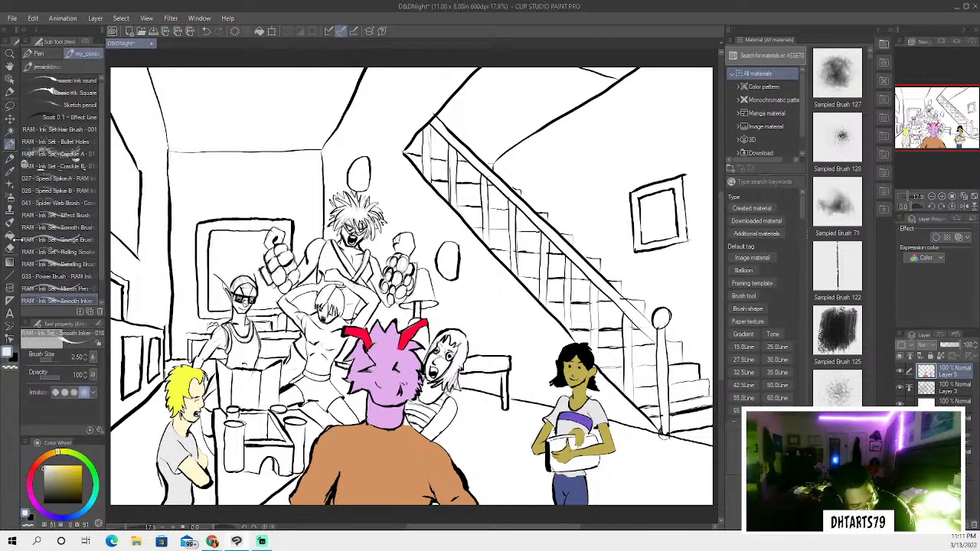
{"action": "left_click", "coordinate": [9, 235]}
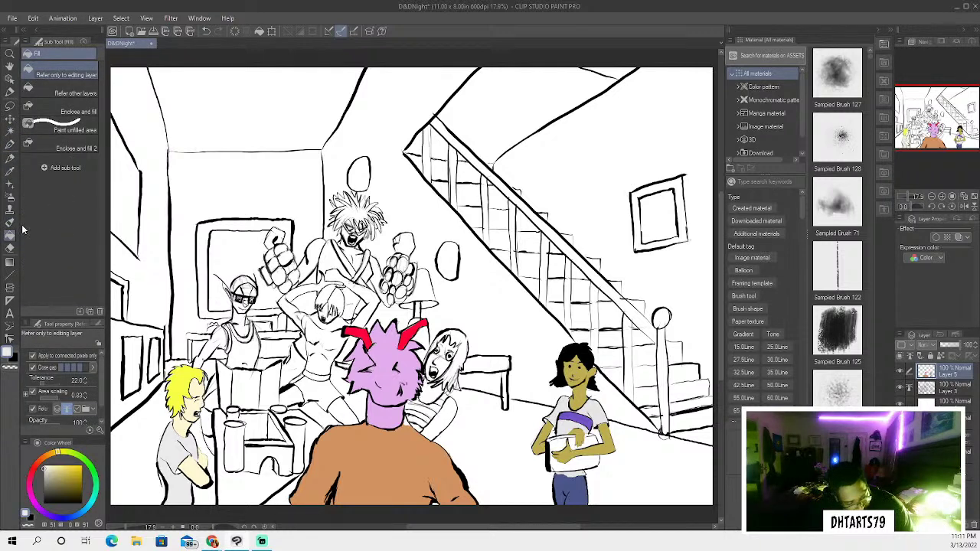
{"action": "left_click", "coordinate": [9, 247]}
{"action": "left_click", "coordinate": [936, 385]}
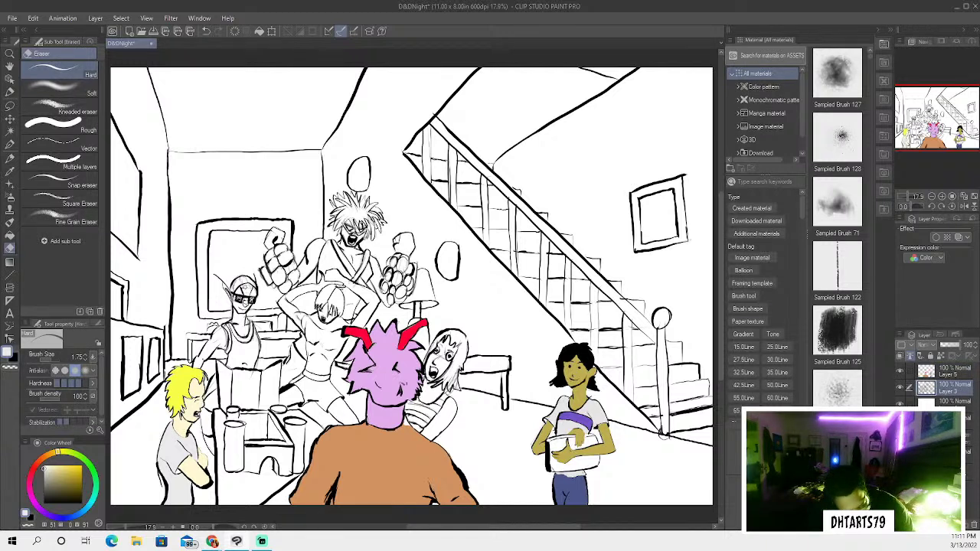
{"action": "mouse_move", "coordinate": [244, 279]}
{"action": "left_mouse_down"}
{"action": "mouse_move", "coordinate": [235, 289]}
{"action": "mouse_move", "coordinate": [245, 277]}
{"action": "left_mouse_up"}
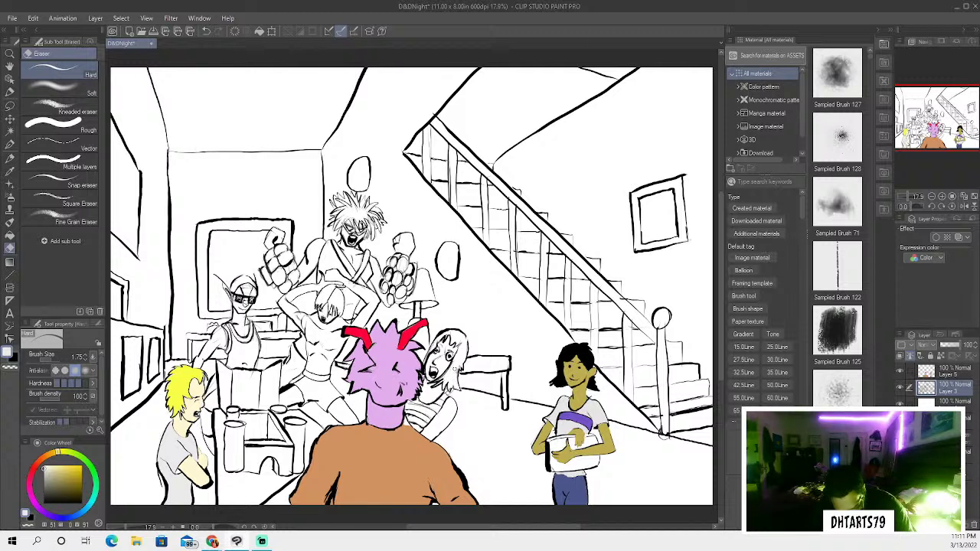
Return to Layer 5 and ready the Smooth Inker in black at size 2.50
{"action": "left_click", "coordinate": [952, 371]}
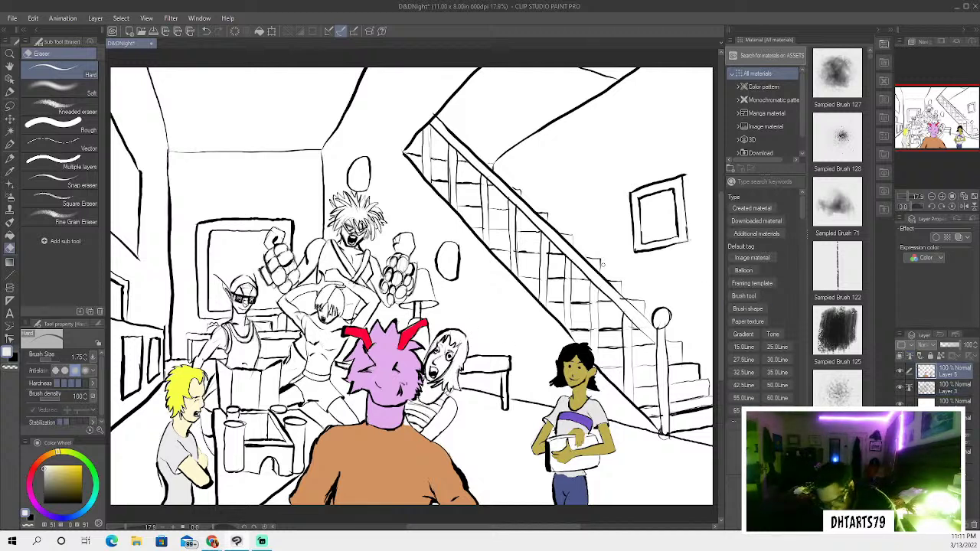
{"action": "left_click", "coordinate": [50, 494]}
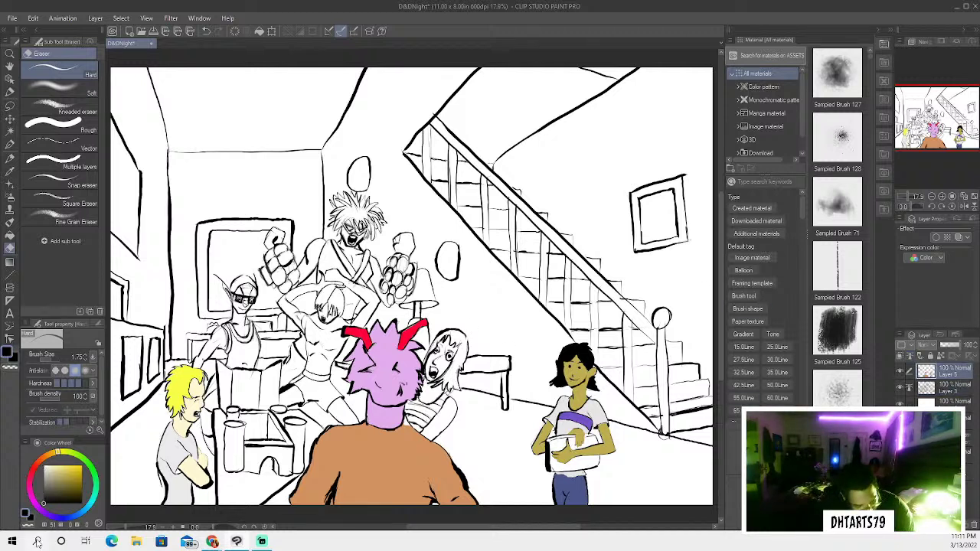
{"action": "left_click", "coordinate": [9, 144]}
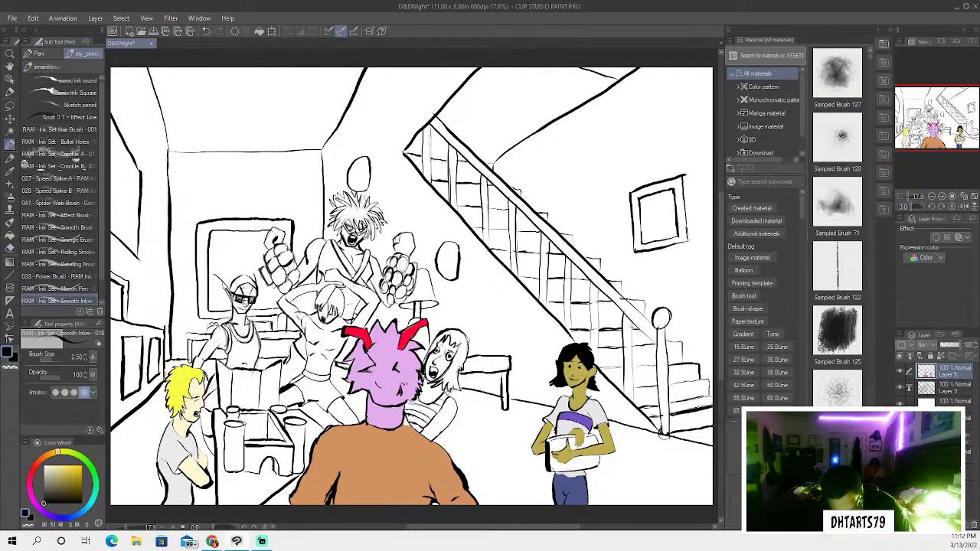
{"action": "key", "text": "w"}
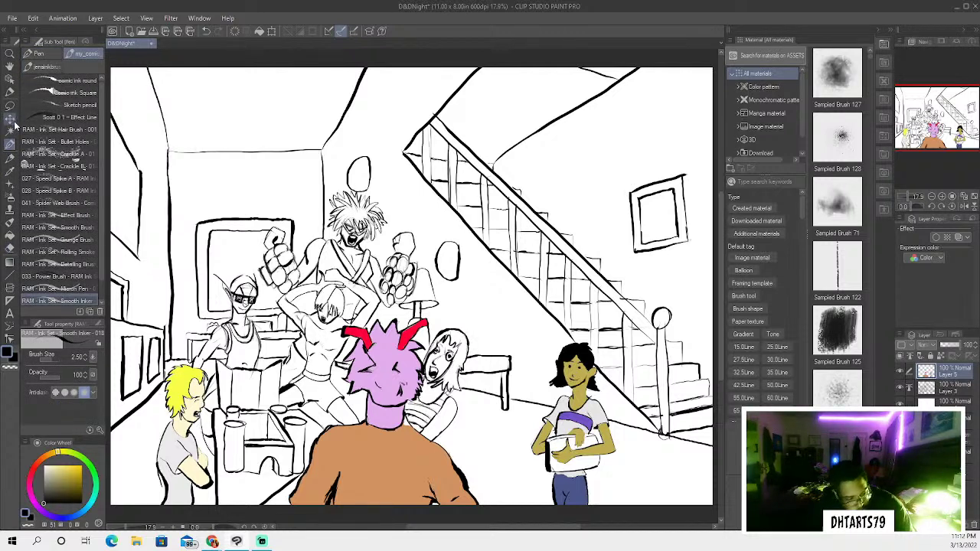
{"action": "left_click", "coordinate": [453, 366], "text": "shift"}
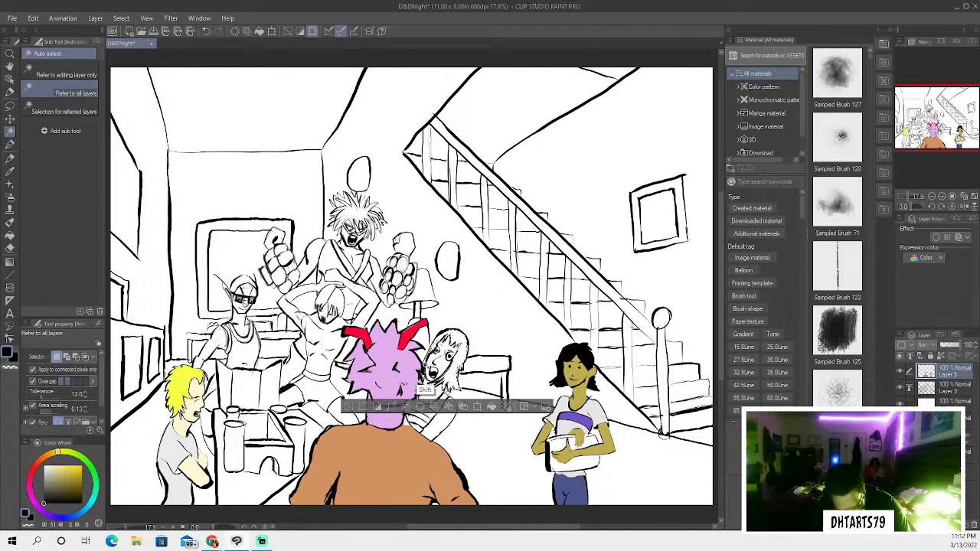
{"action": "left_click", "coordinate": [417, 394], "text": "shift"}
{"action": "key", "text": "ctrl+d"}
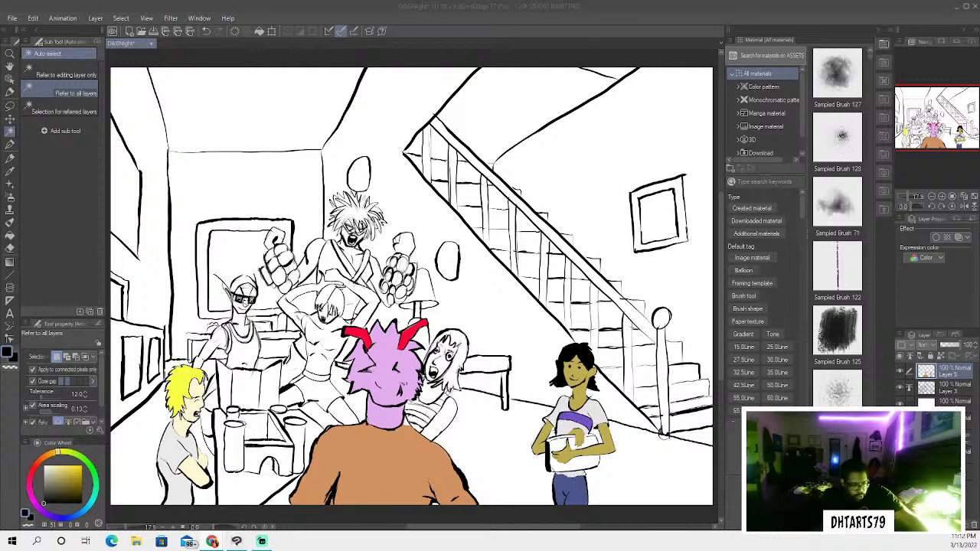
Auto-select the long hair of the woman behind the horned figure, paint it orange-brown (H 28, S 75, V 77) with Oil paint, and deselect
{"action": "left_click", "coordinate": [431, 325]}
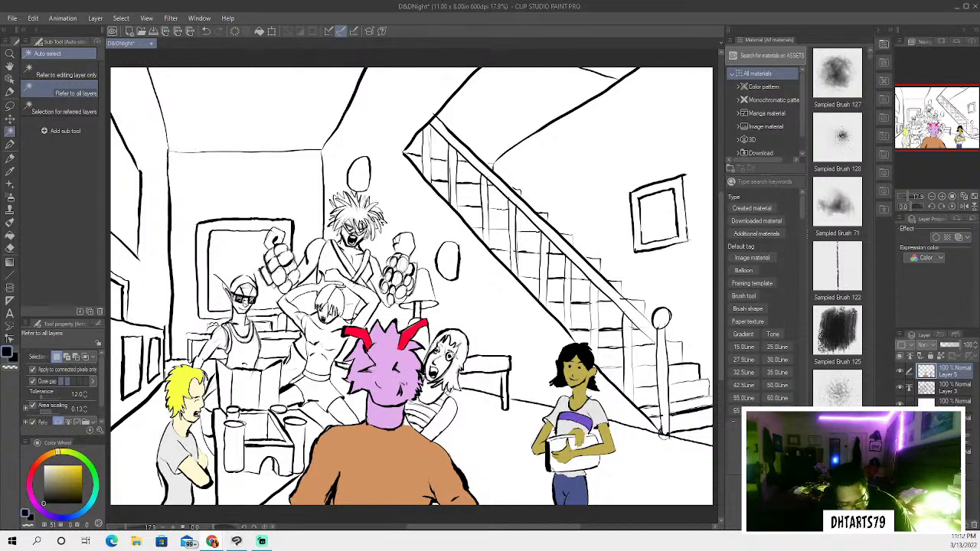
{"action": "left_click", "coordinate": [453, 381]}
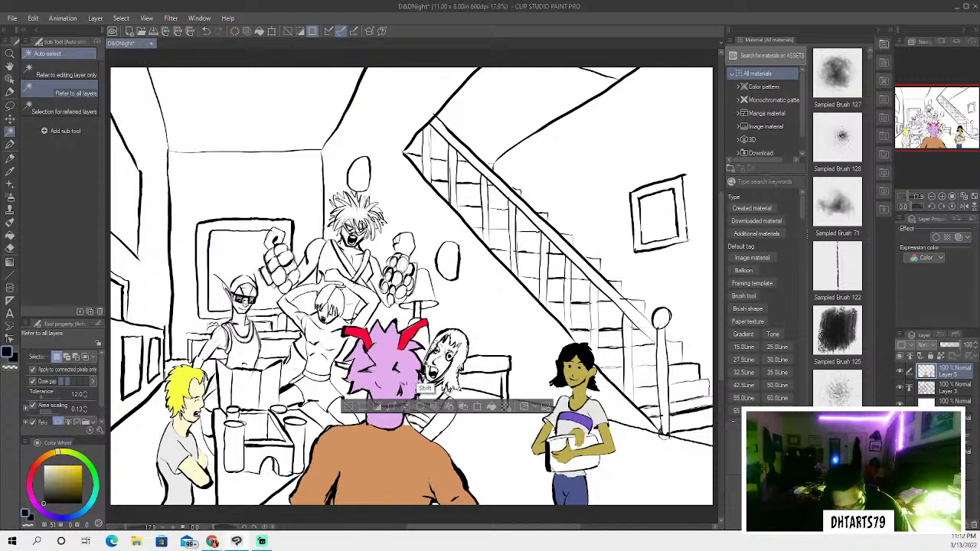
{"action": "left_click", "coordinate": [425, 374], "text": "shift"}
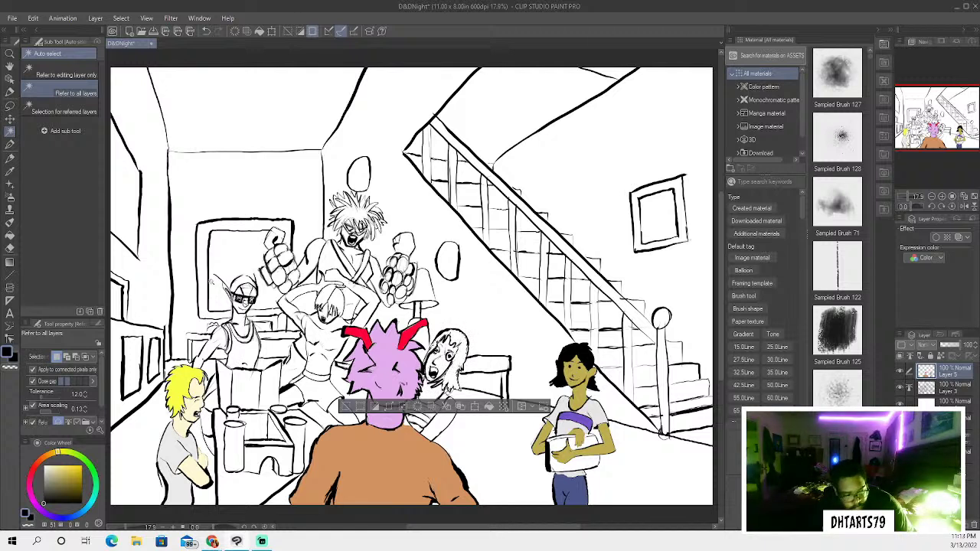
{"action": "left_click", "coordinate": [46, 460]}
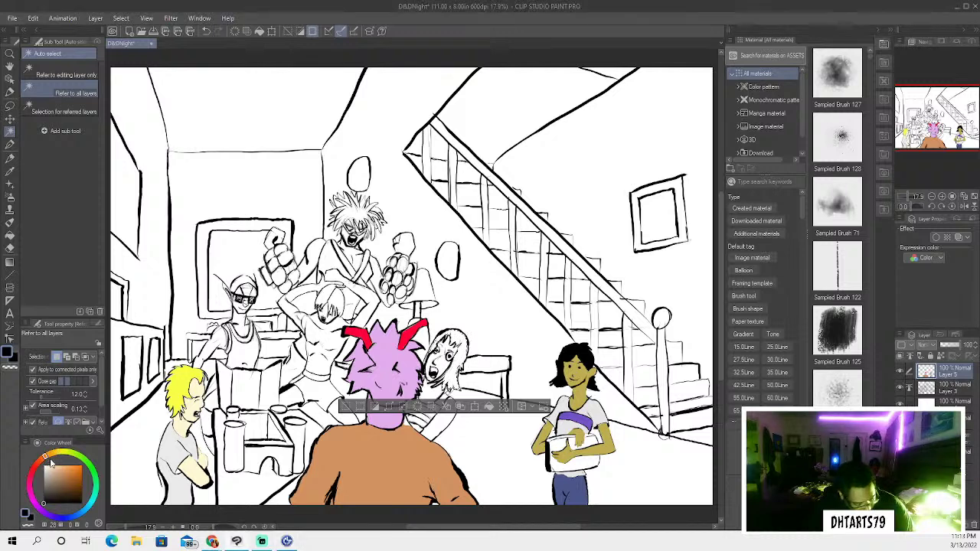
{"action": "left_click", "coordinate": [11, 223]}
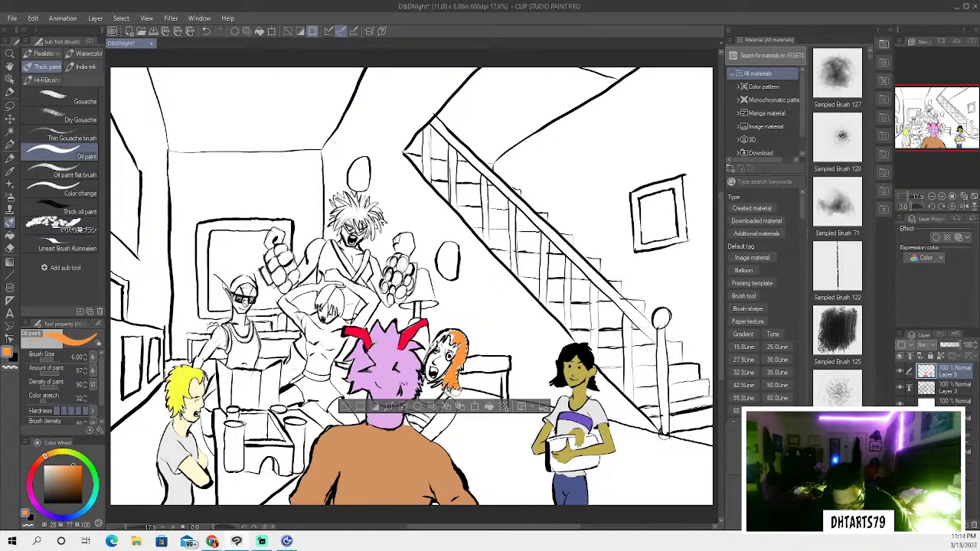
{"action": "left_click", "coordinate": [77, 476]}
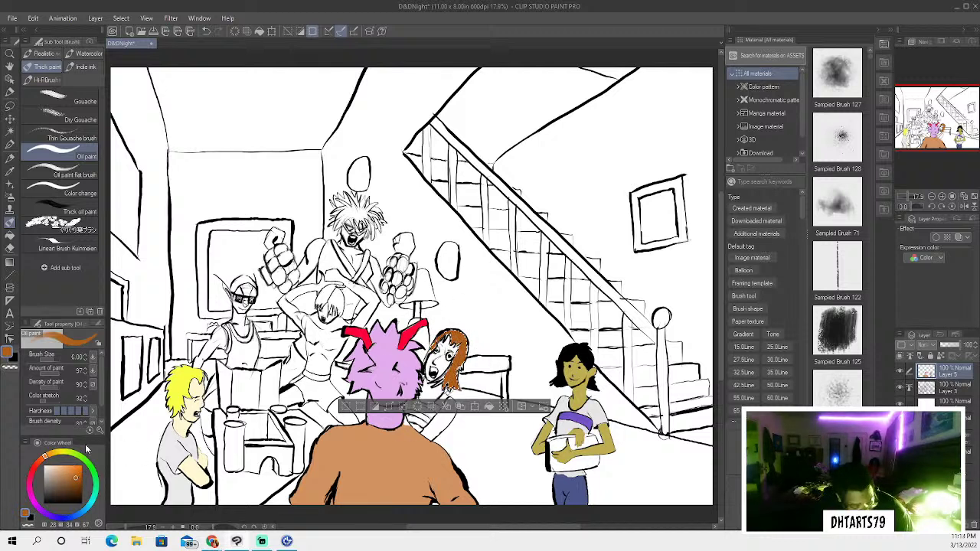
{"action": "left_click", "coordinate": [75, 472]}
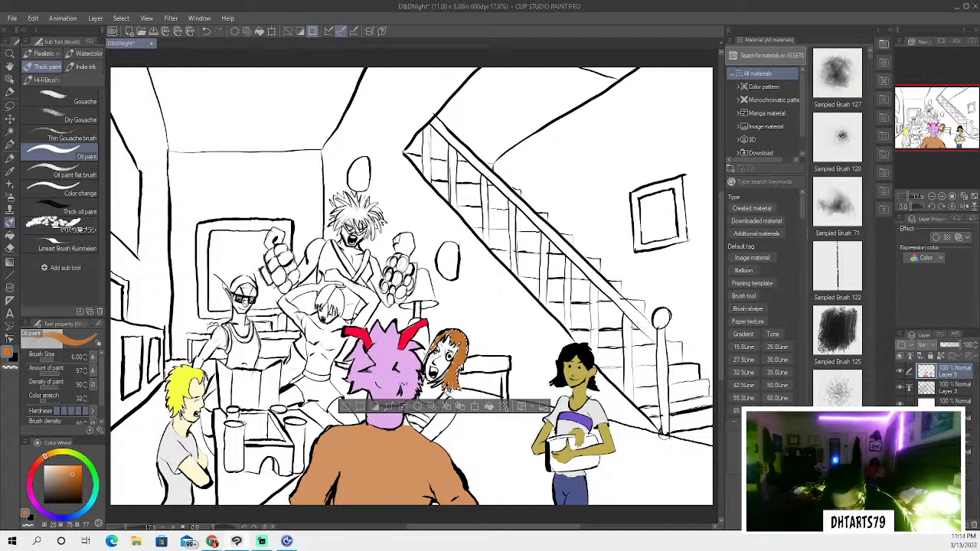
{"action": "key", "text": "ctrl+d"}
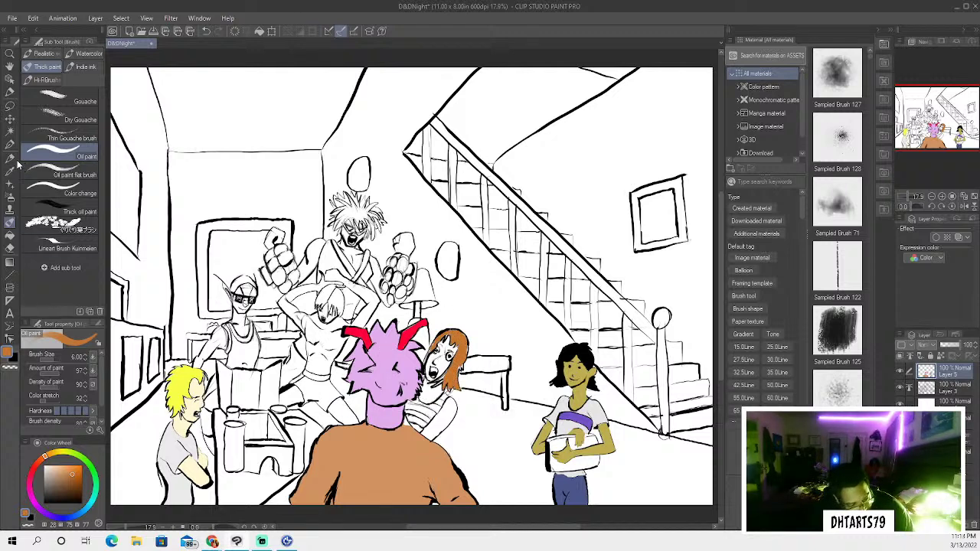
Touch up the ink lines around the woman's hair and face in black with the Smooth Inker at size 1.25
{"action": "left_click", "coordinate": [9, 144]}
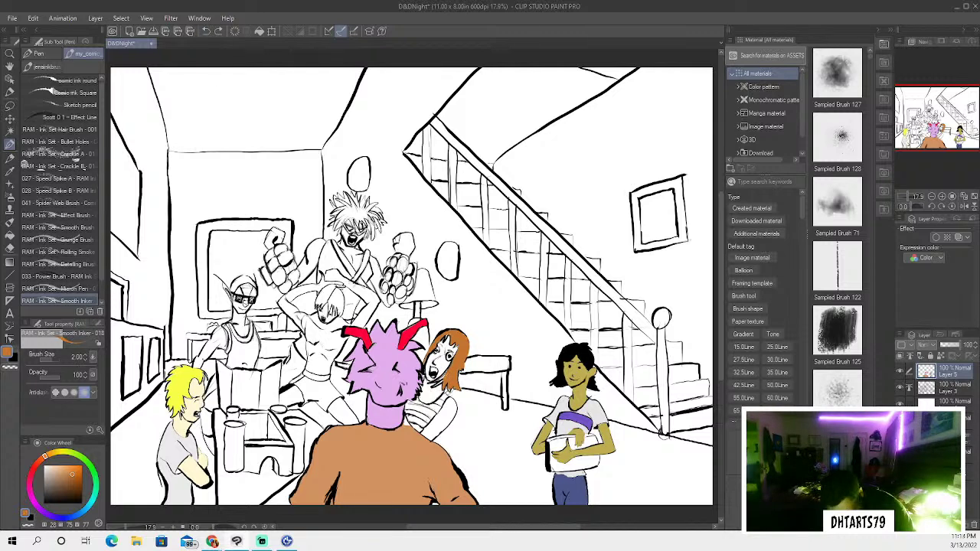
{"action": "key", "text": "bracketleft"}
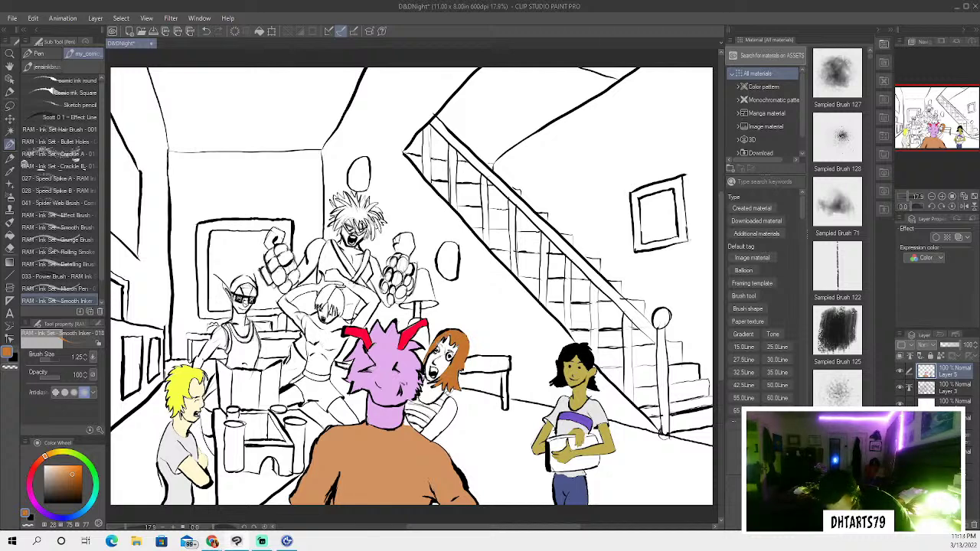
{"action": "key", "text": "x"}
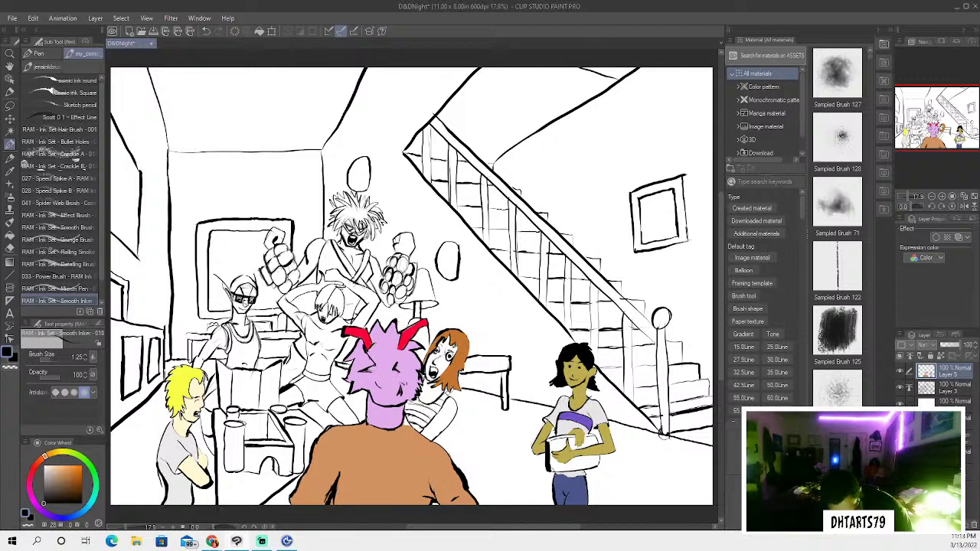
{"action": "left_click_drag", "start_coordinate": [456, 344], "coordinate": [435, 382]}
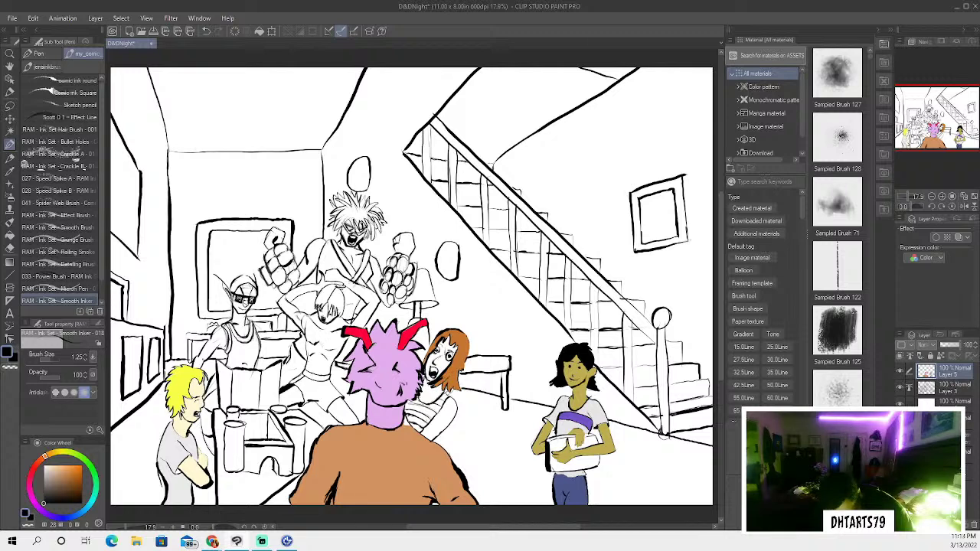
{"action": "mouse_move", "coordinate": [457, 368]}
{"action": "left_mouse_down"}
{"action": "mouse_move", "coordinate": [452, 388]}
{"action": "mouse_move", "coordinate": [466, 374]}
{"action": "mouse_move", "coordinate": [449, 377]}
{"action": "left_mouse_up"}
{"action": "left_click_drag", "start_coordinate": [434, 347], "coordinate": [425, 362]}
Auto-select the woman's bare arm and paint it pale pink (H 5, S 8, V 100) with the Oil paint brush at size 6.00
{"action": "left_click", "coordinate": [10, 119]}
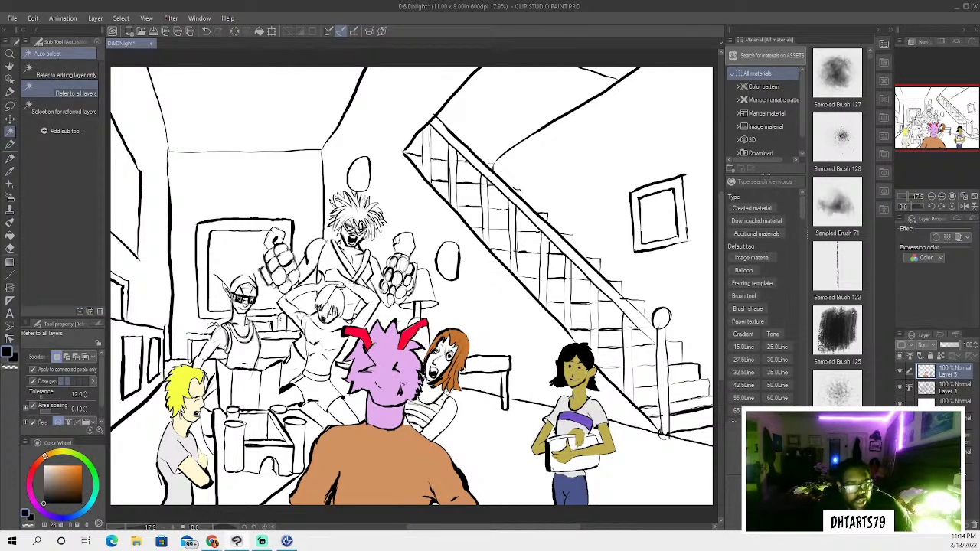
{"action": "left_click", "coordinate": [446, 416]}
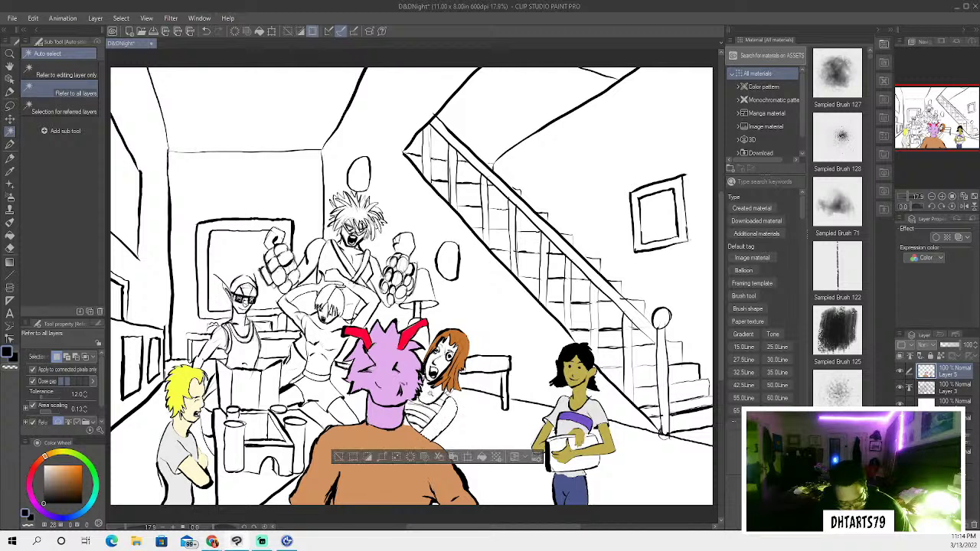
{"action": "left_click", "coordinate": [430, 448], "text": "shift"}
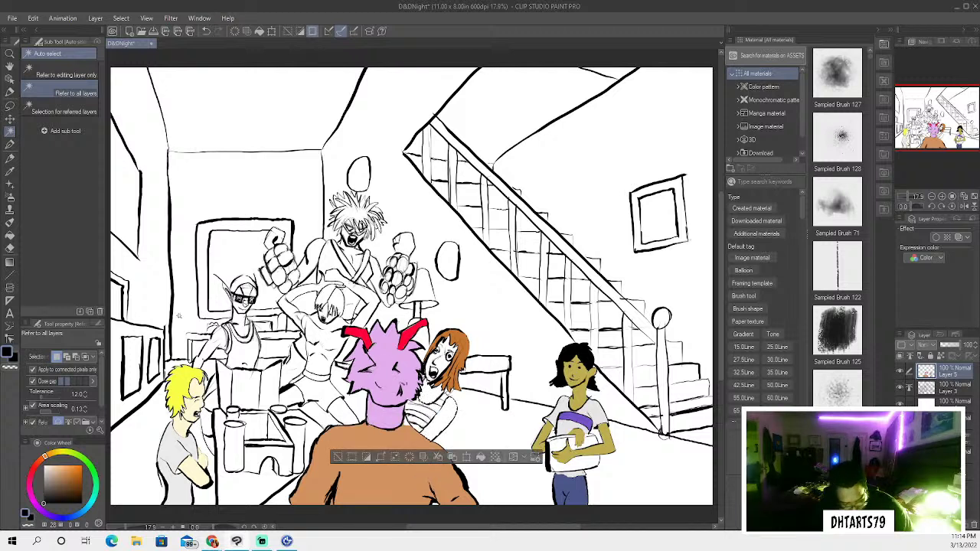
{"action": "left_click_drag", "start_coordinate": [34, 477], "coordinate": [35, 464]}
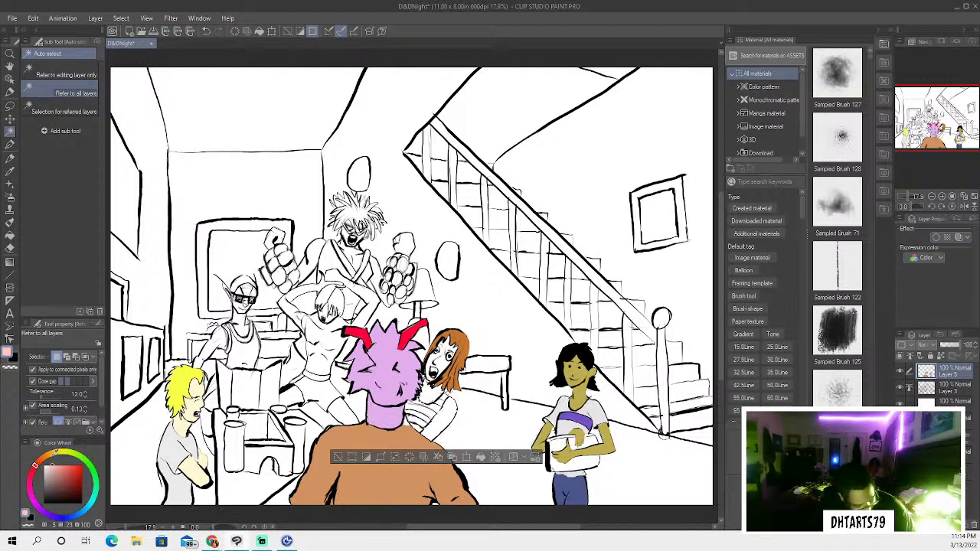
{"action": "key", "text": "x"}
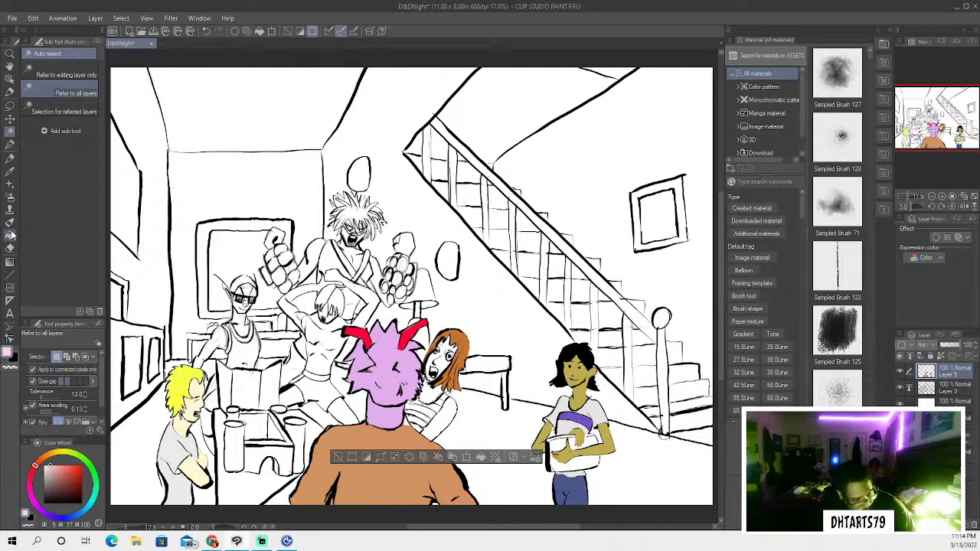
{"action": "left_click", "coordinate": [10, 235]}
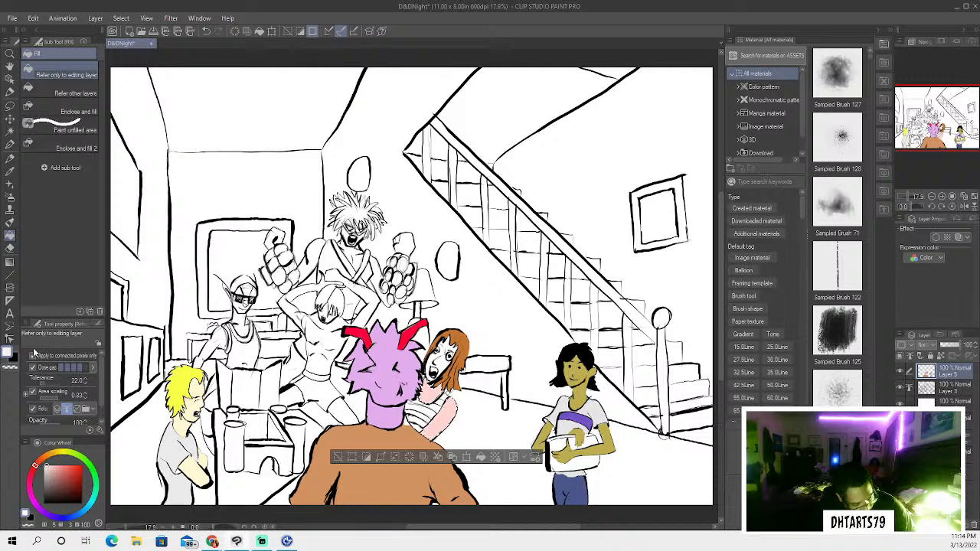
{"action": "key", "text": "b"}
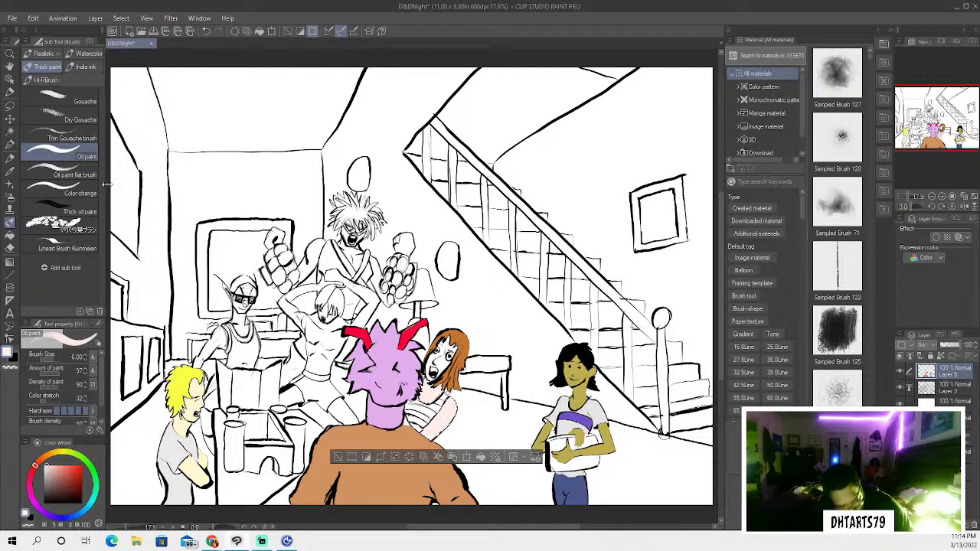
Auto-select the woman's face, paint it the same pale pink with the Oil paint brush, and clear the selection
{"action": "left_click", "coordinate": [10, 117]}
{"action": "left_click", "coordinate": [444, 367]}
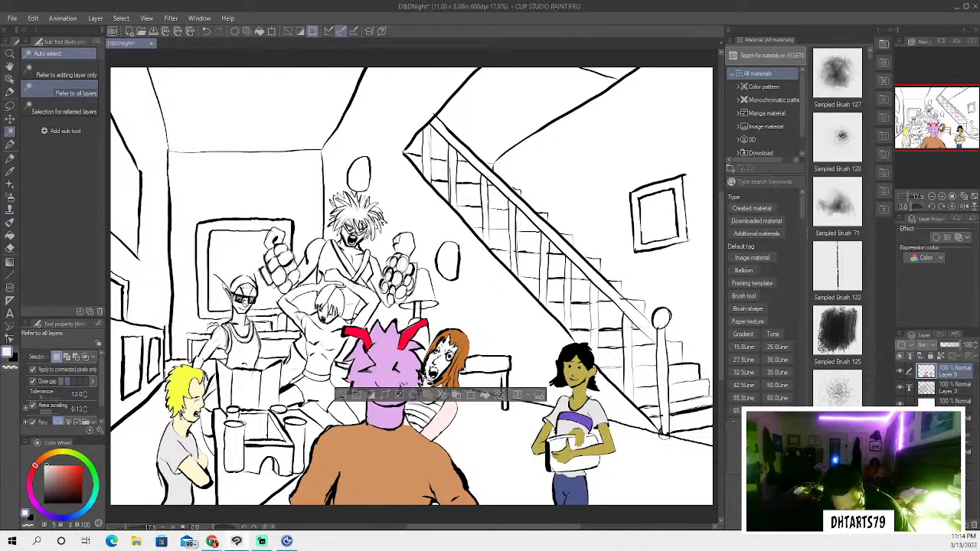
{"action": "left_click", "coordinate": [450, 348]}
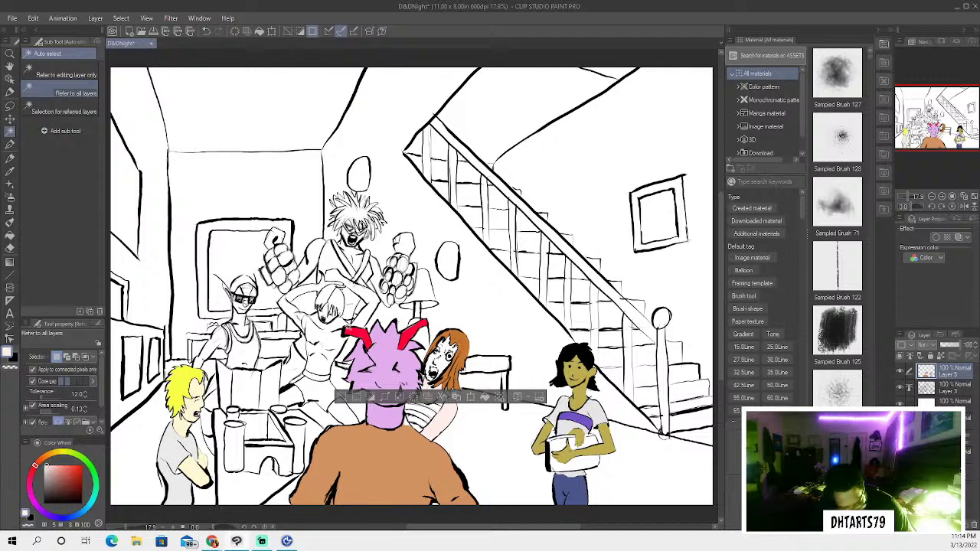
{"action": "left_click", "coordinate": [11, 221]}
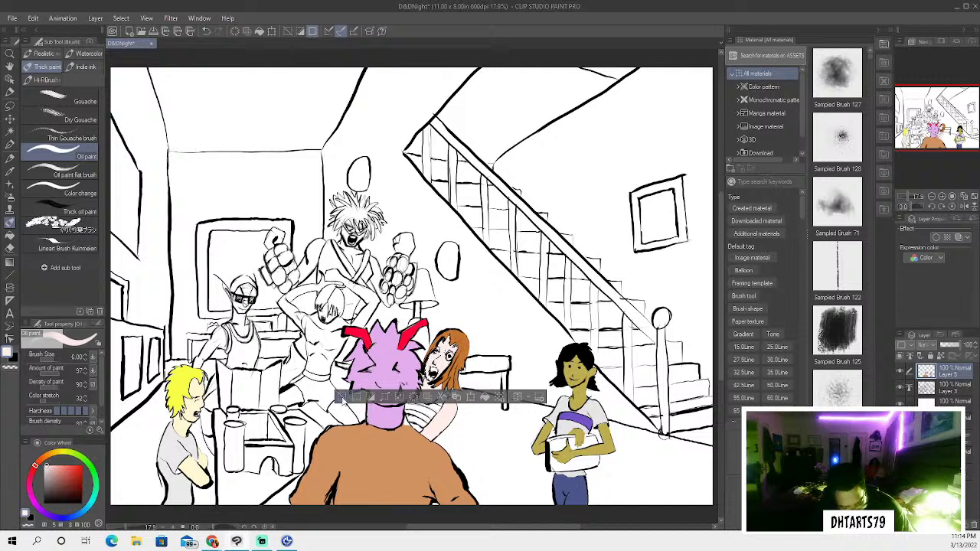
{"action": "left_click", "coordinate": [344, 398]}
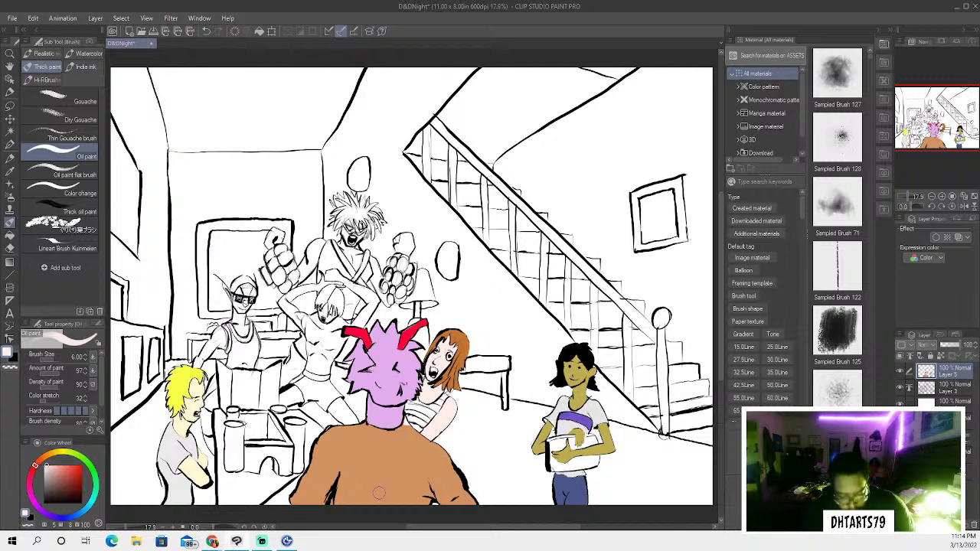
Undo the last paint and recolor the orange-haired woman's arm and face pale cream (H 47, S 15, V 100) with the Oil paint brush
{"action": "left_click", "coordinate": [205, 31]}
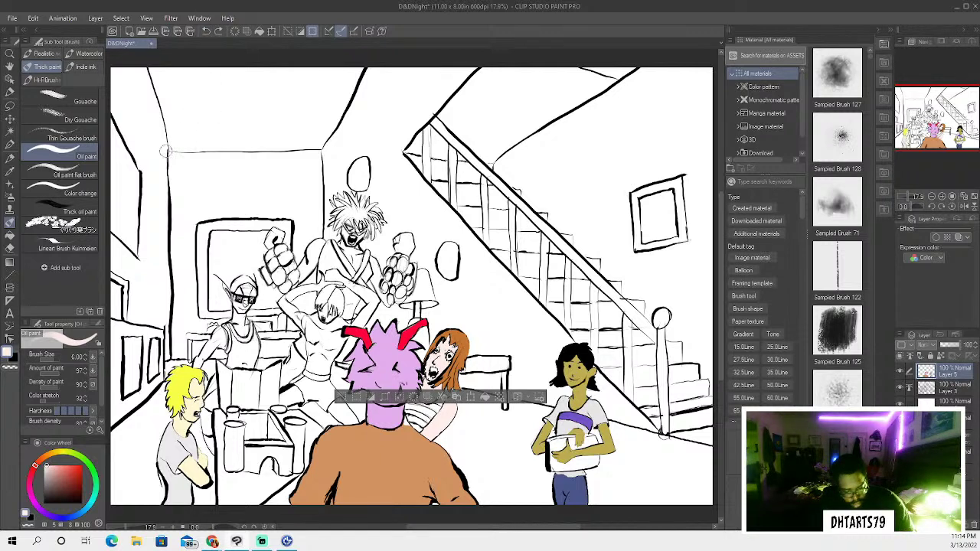
{"action": "left_click", "coordinate": [10, 131]}
{"action": "left_click", "coordinate": [438, 417], "text": "shift"}
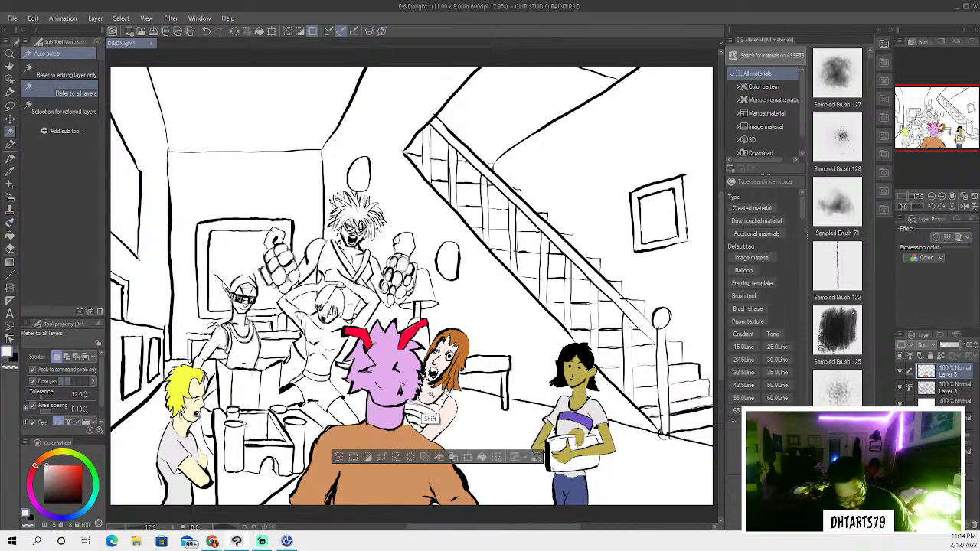
{"action": "left_click", "coordinate": [53, 452]}
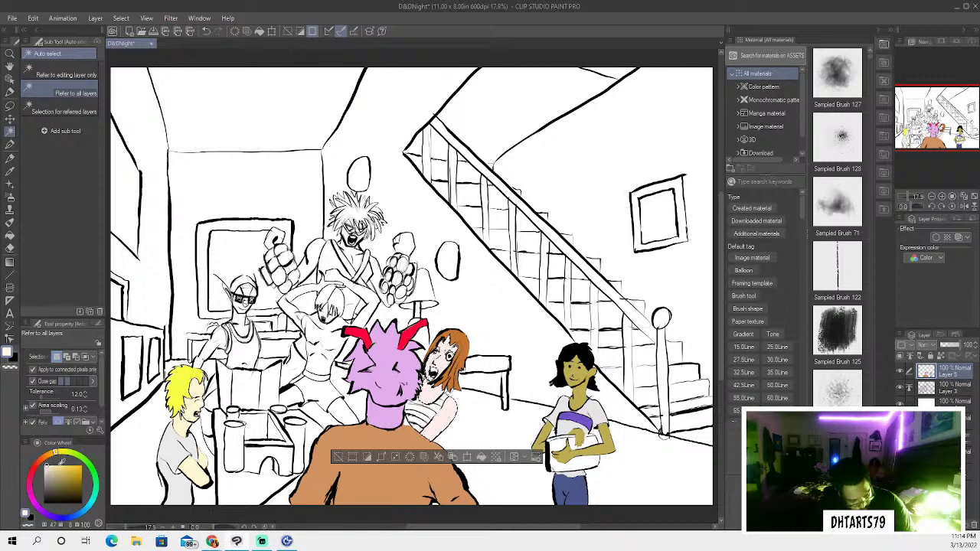
{"action": "left_click", "coordinate": [10, 222]}
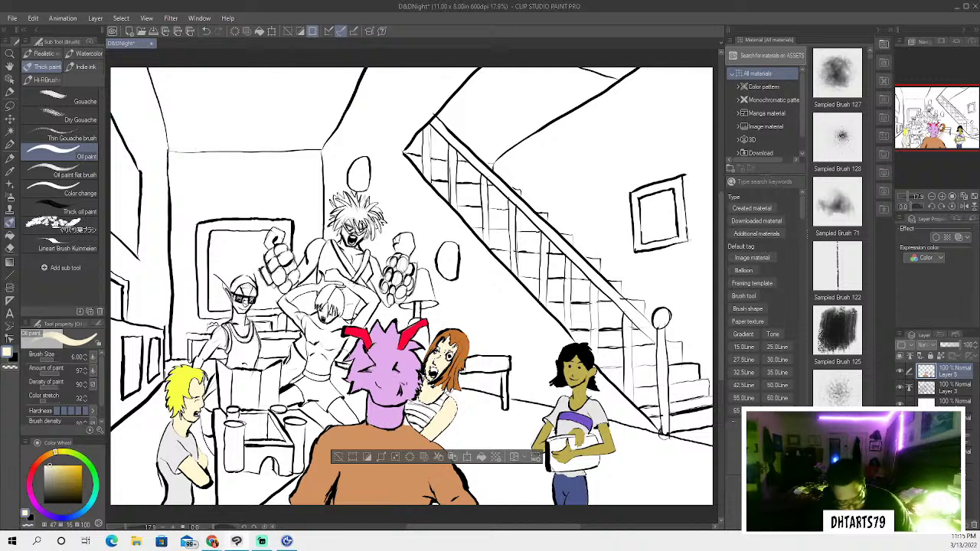
{"action": "left_click", "coordinate": [338, 456]}
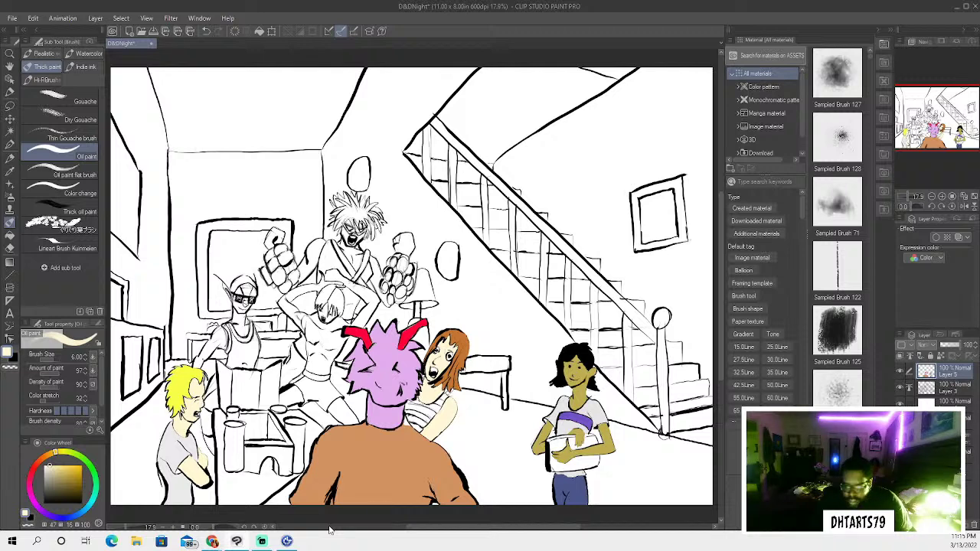
Auto-select alternating stripes on the orange-haired woman's top, paint them pink (H 2, S 41, V 100) with Oil paint, and deselect
{"action": "left_click", "coordinate": [10, 132]}
{"action": "left_click", "coordinate": [424, 443]}
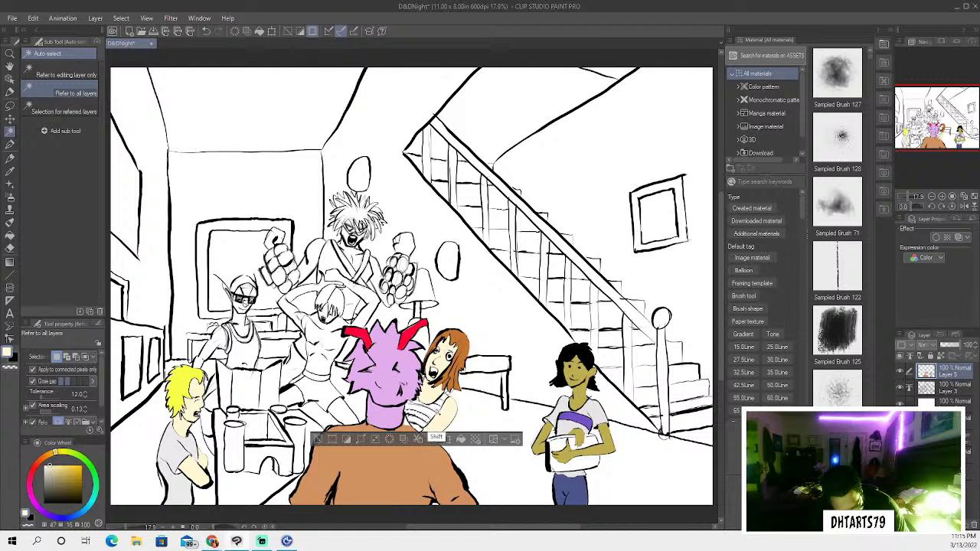
{"action": "left_click", "coordinate": [423, 435]}
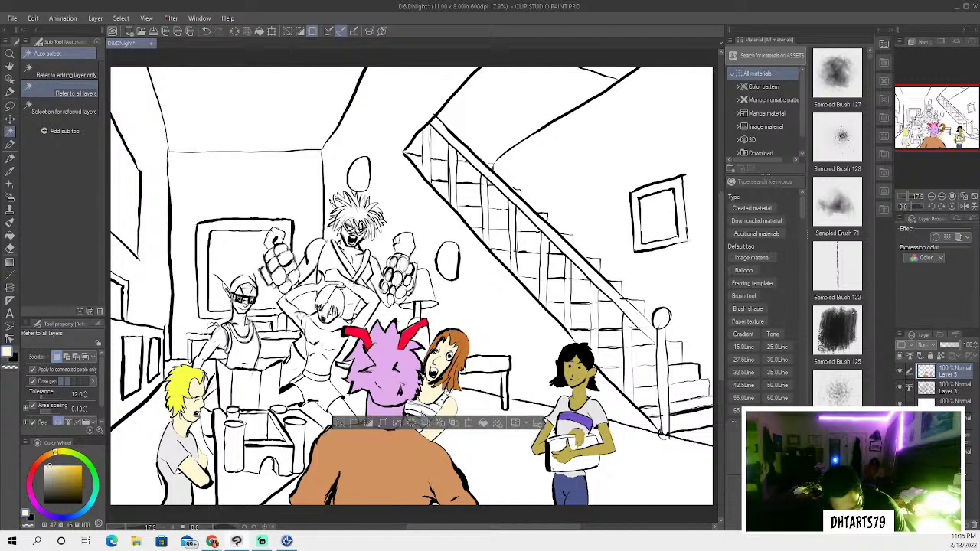
{"action": "left_click", "coordinate": [418, 427]}
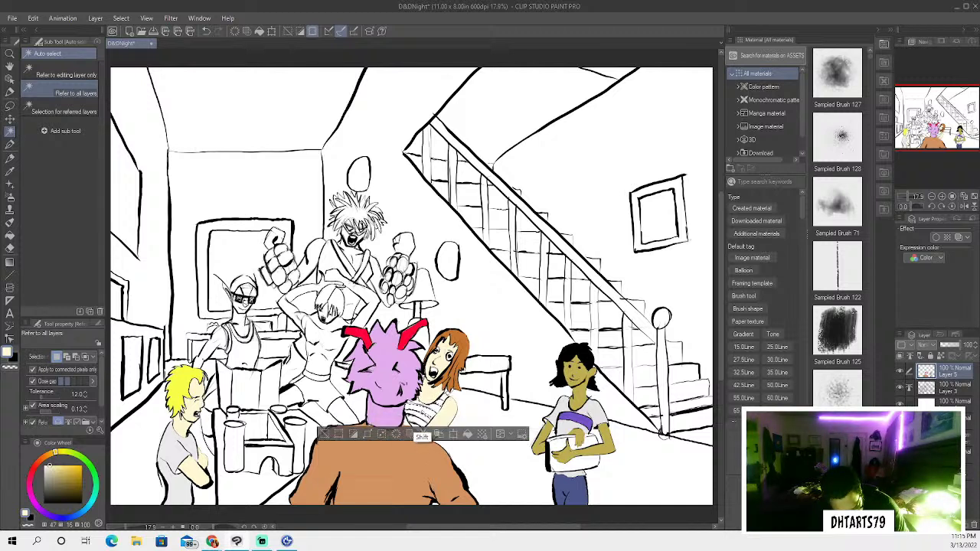
{"action": "left_click", "coordinate": [418, 447]}
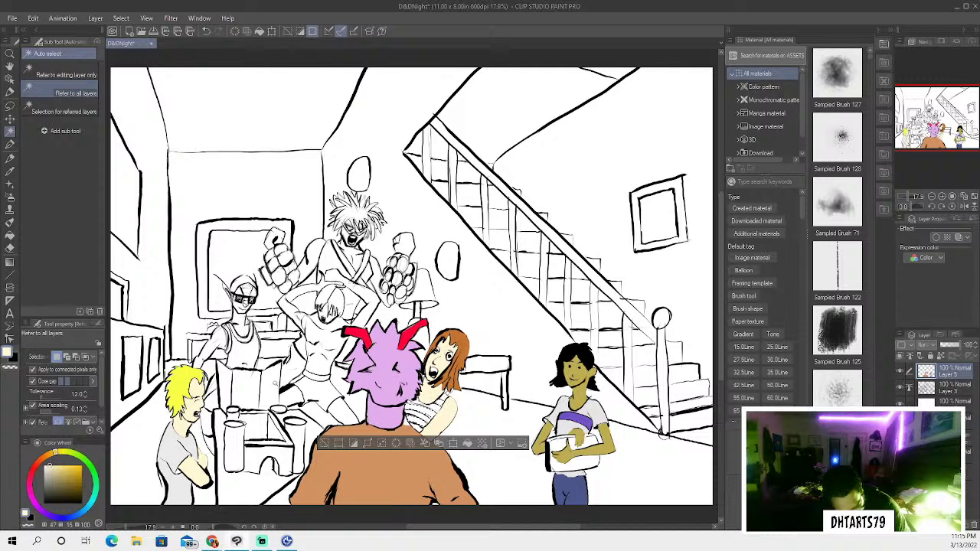
{"action": "left_click", "coordinate": [35, 468]}
{"action": "left_click", "coordinate": [63, 467]}
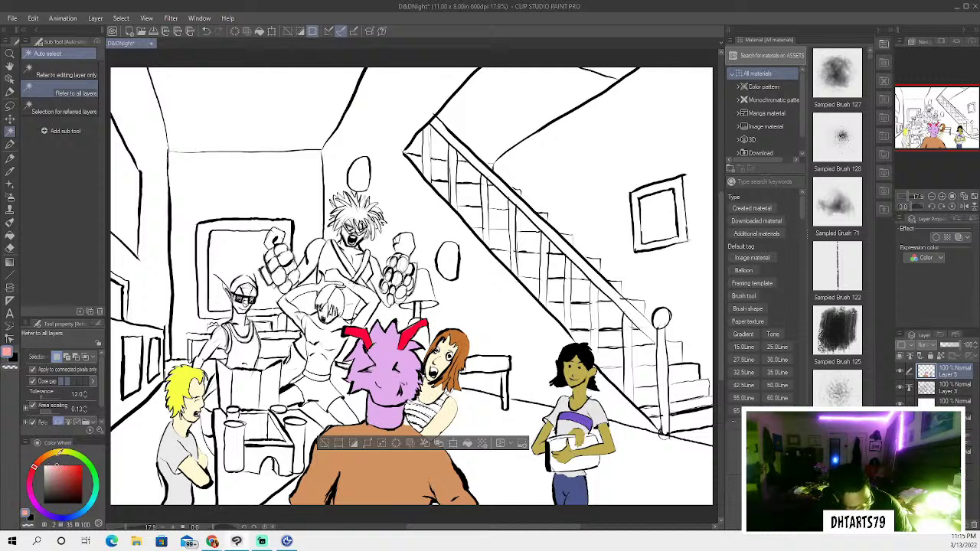
{"action": "left_click", "coordinate": [9, 222]}
{"action": "mouse_move", "coordinate": [442, 425]}
{"action": "left_mouse_down"}
{"action": "mouse_move", "coordinate": [452, 406]}
{"action": "mouse_move", "coordinate": [463, 413]}
{"action": "left_mouse_up"}
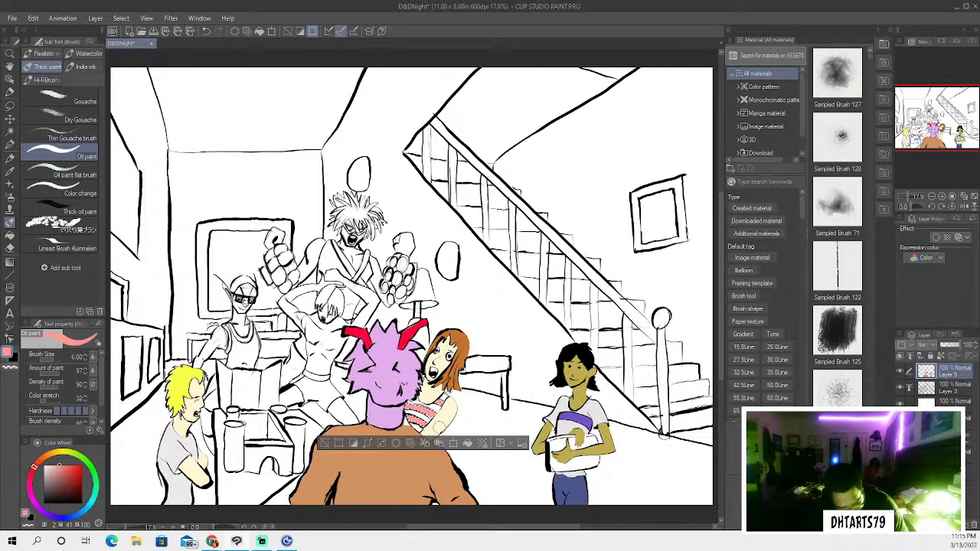
{"action": "left_click", "coordinate": [324, 442]}
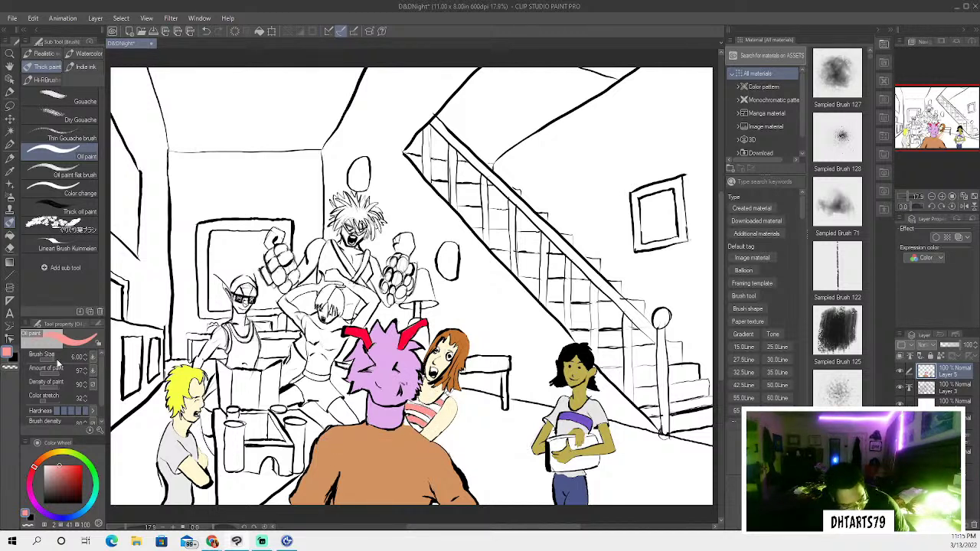
Touch up the ink lines around the woman's striped top in black with the Smooth Inker at size 1.25
{"action": "left_click", "coordinate": [9, 144]}
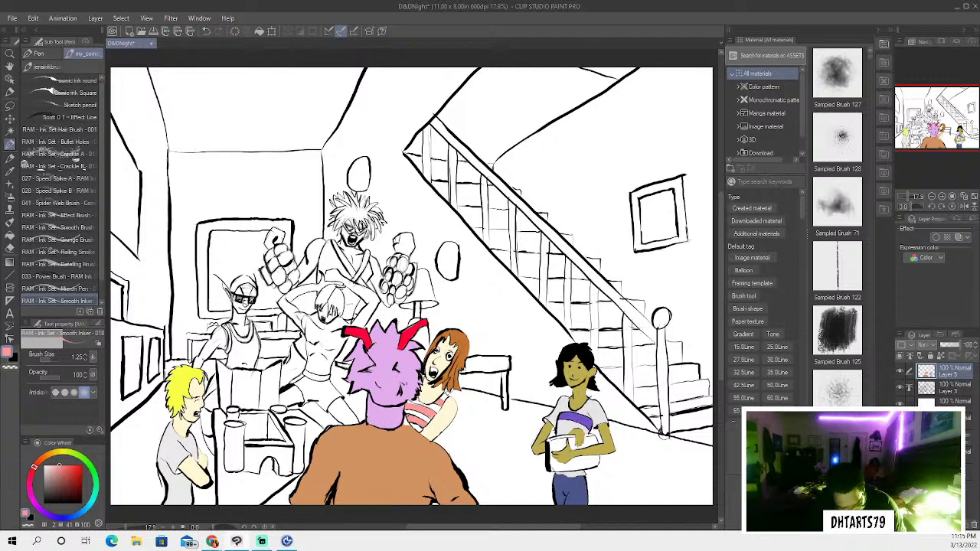
{"action": "key", "text": "x"}
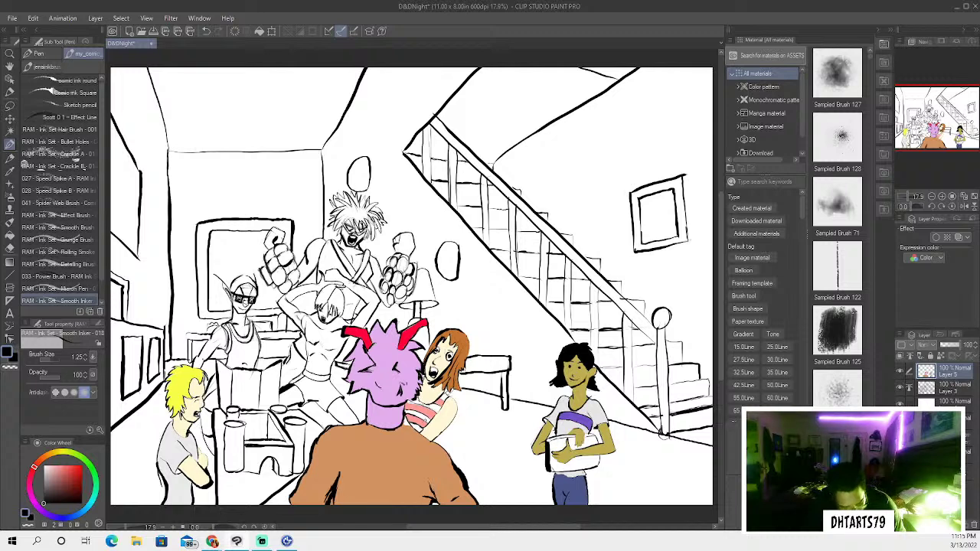
{"action": "mouse_move", "coordinate": [429, 418]}
{"action": "left_mouse_down"}
{"action": "mouse_move", "coordinate": [406, 410]}
{"action": "mouse_move", "coordinate": [421, 410]}
{"action": "left_mouse_up"}
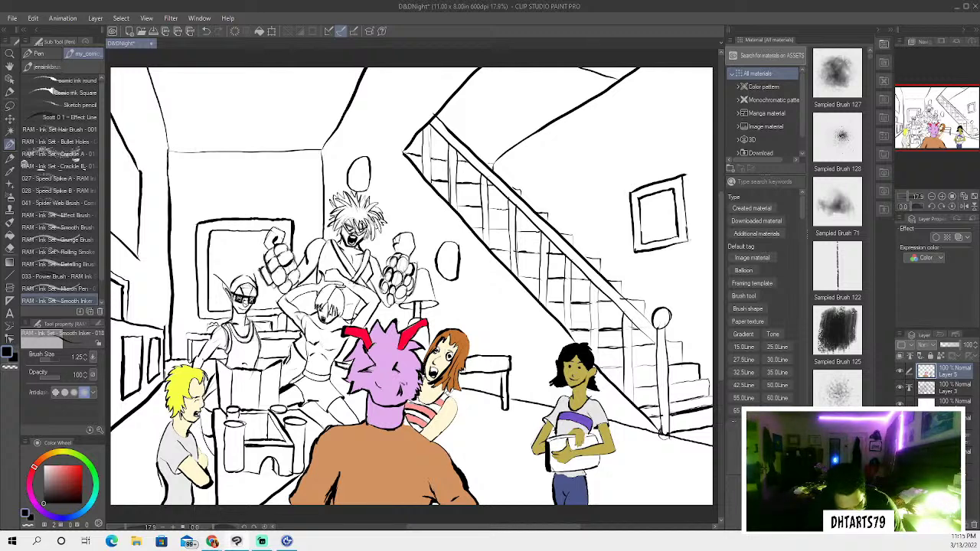
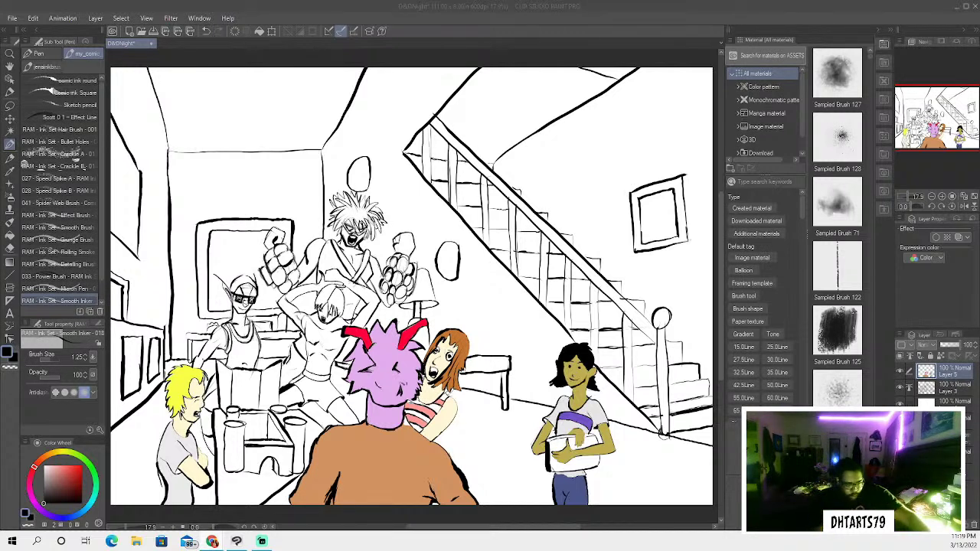
Auto-select all the bare skin areas of the pointy-eared figure with glasses, including the face, arm and leg behind the blond figure
{"action": "left_click", "coordinate": [15, 131]}
{"action": "left_click", "coordinate": [233, 327]}
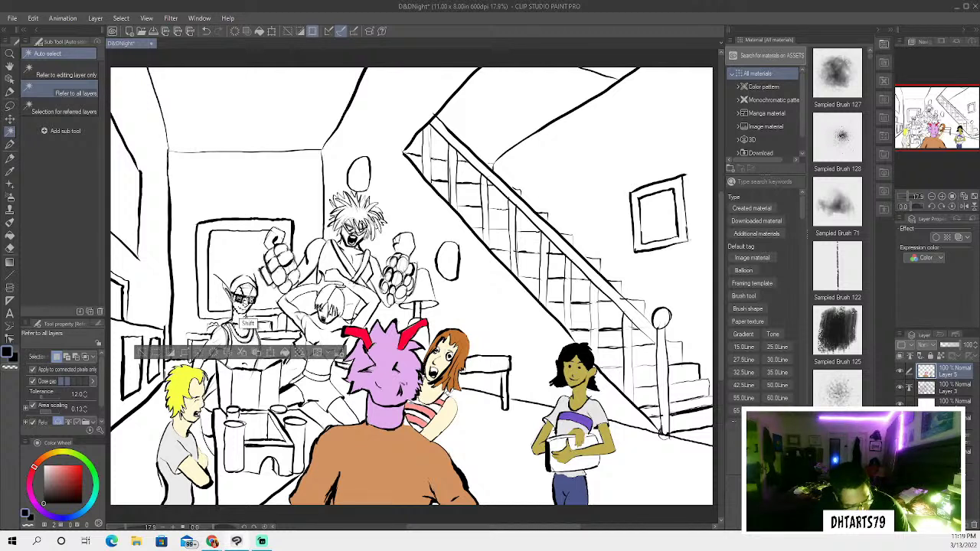
{"action": "left_click", "coordinate": [237, 362], "text": "shift"}
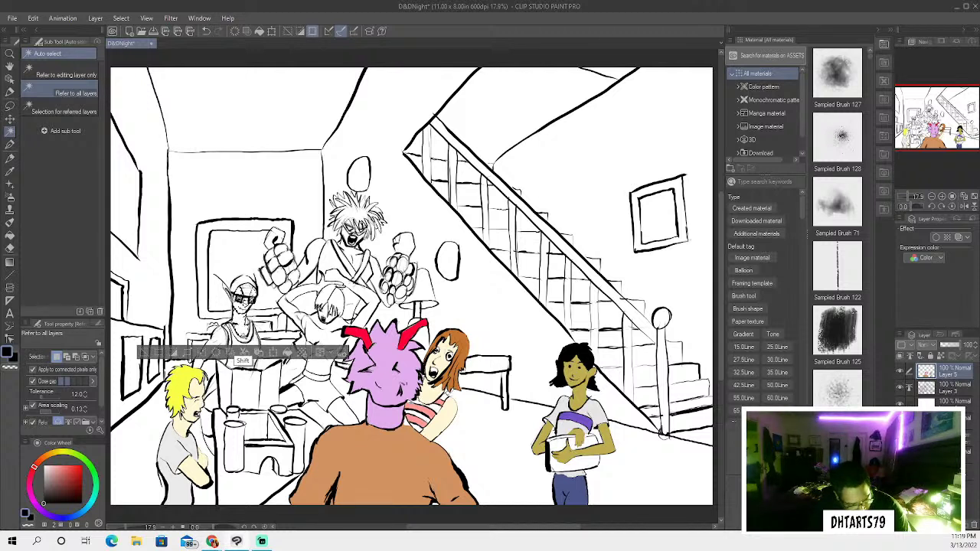
{"action": "left_click", "coordinate": [205, 383], "text": "shift"}
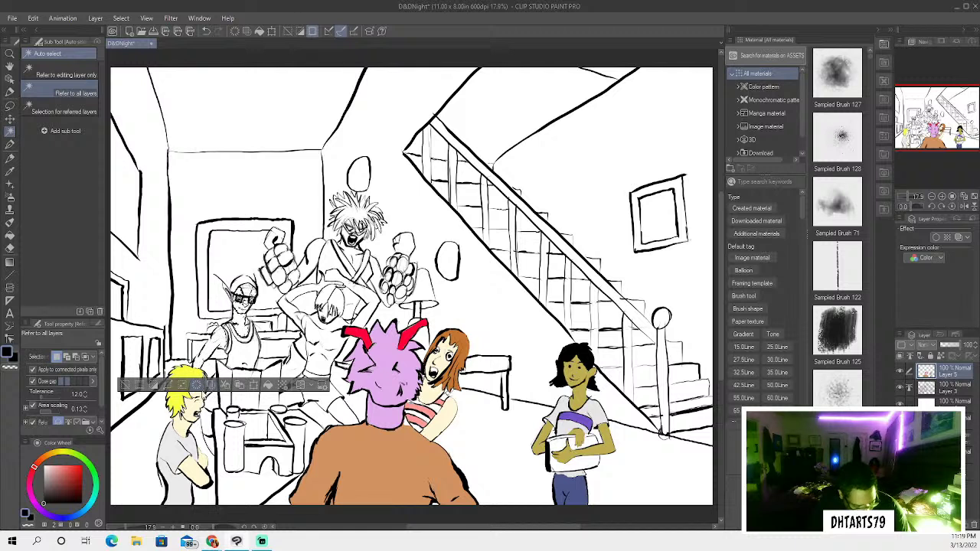
{"action": "left_click", "coordinate": [211, 426], "text": "shift"}
{"action": "left_click", "coordinate": [208, 446], "text": "shift"}
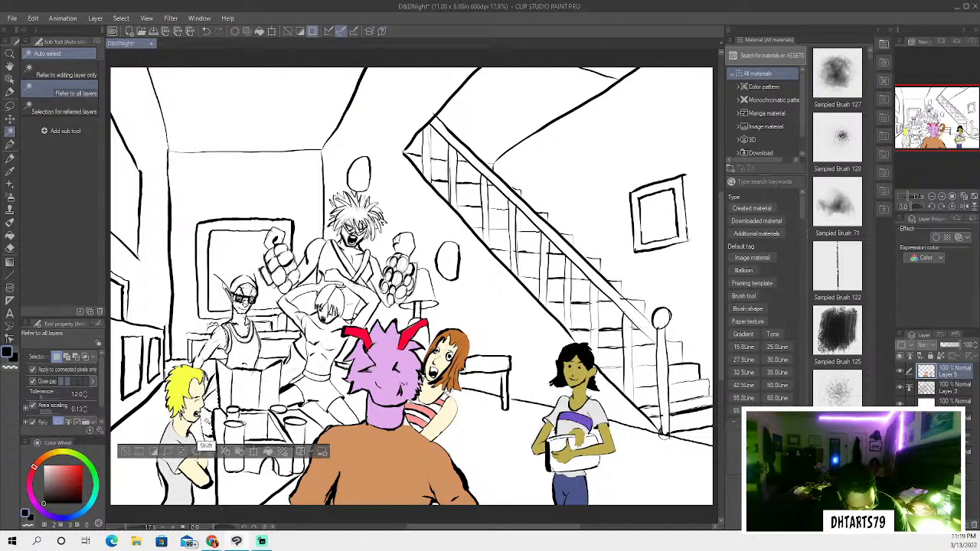
{"action": "left_click", "coordinate": [210, 467], "text": "shift"}
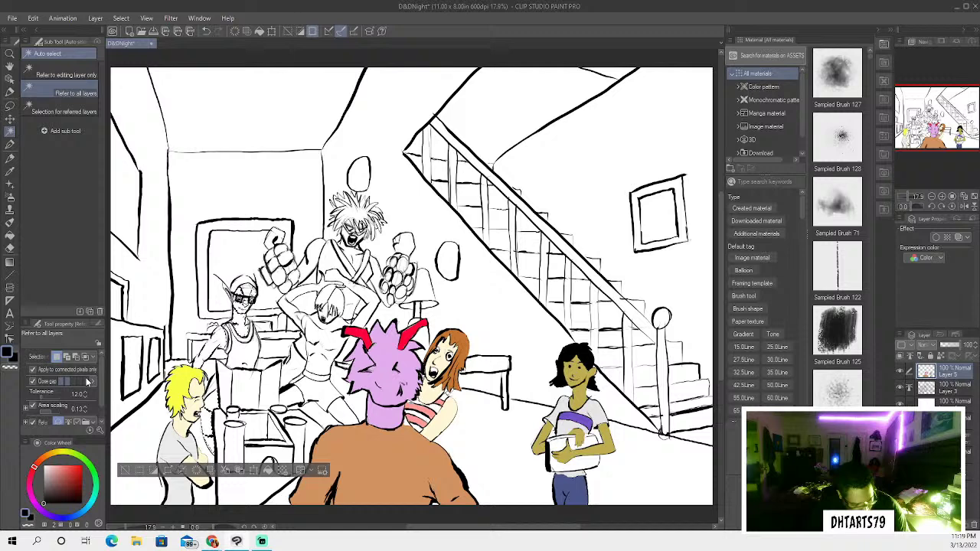
Paint the pointy-eared figure's selected skin light green (H 87, S 57, V 100) with the Oil paint brush and clear the selection
{"action": "left_click", "coordinate": [66, 458]}
{"action": "left_click", "coordinate": [50, 469]}
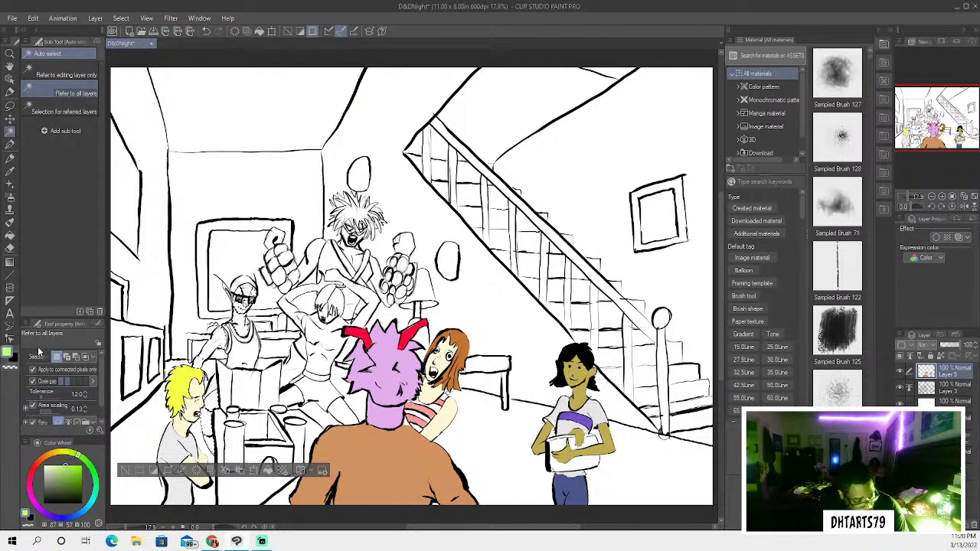
{"action": "left_click", "coordinate": [9, 222]}
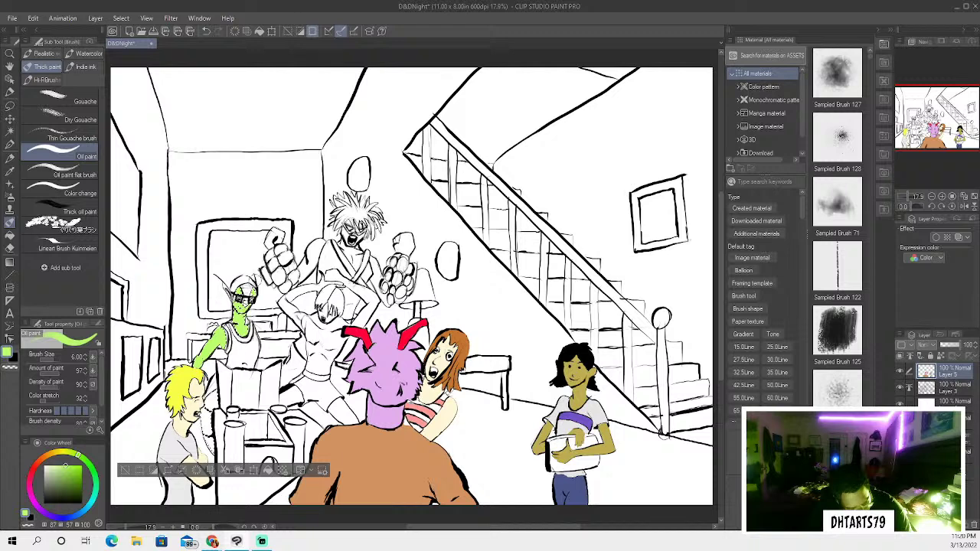
{"action": "left_click_drag", "start_coordinate": [215, 386], "coordinate": [207, 442]}
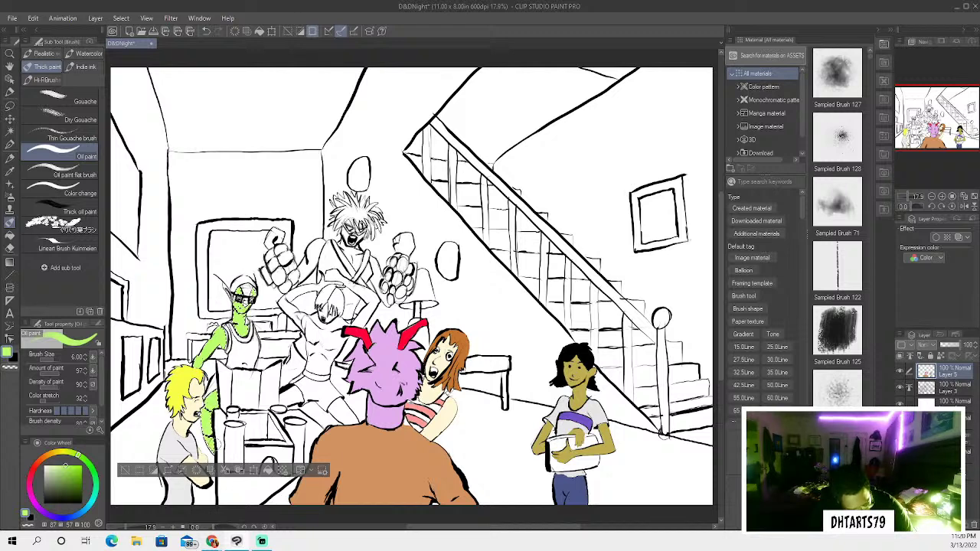
{"action": "key", "text": "ctrl+d"}
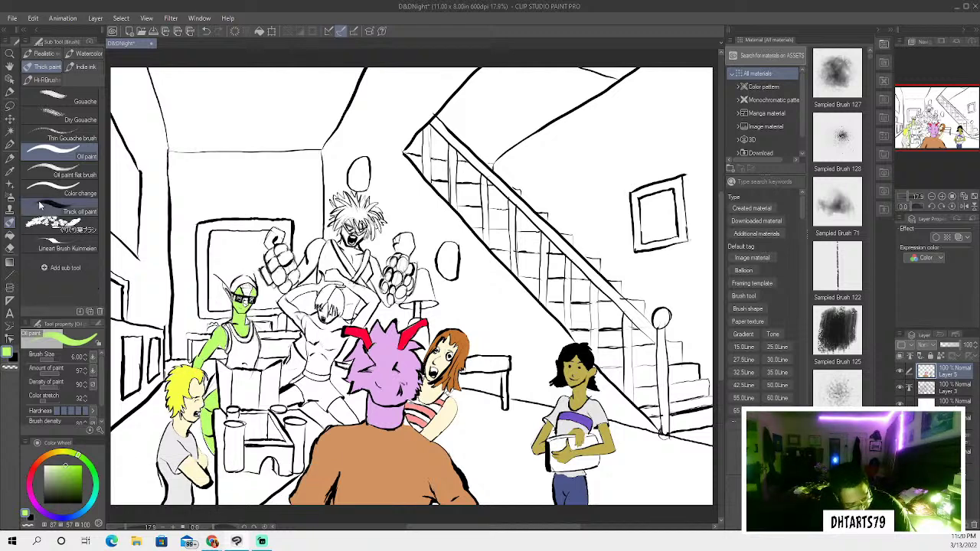
Redraw the black ink line along the green figure's leg with the Smooth Inker at size 1.25, undoing the unsatisfactory strokes
{"action": "left_click", "coordinate": [9, 143]}
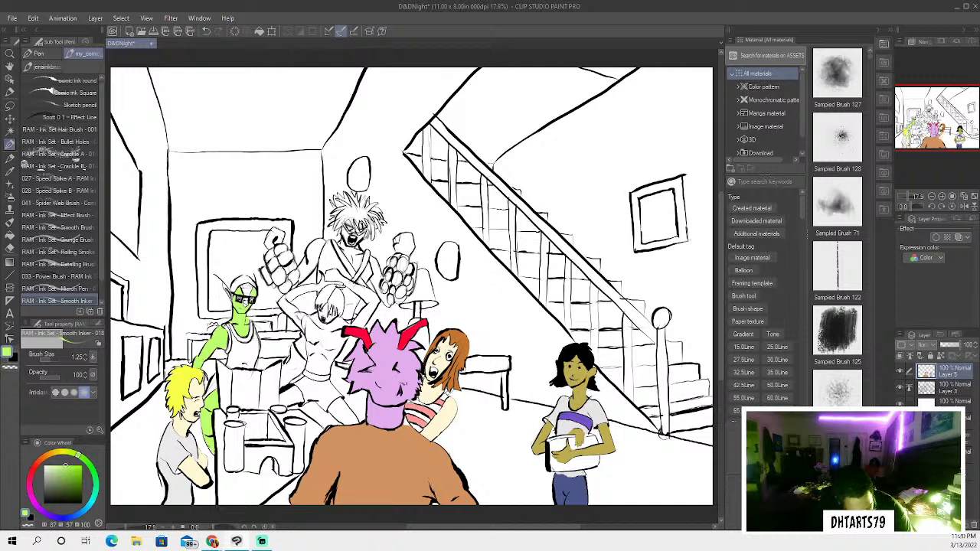
{"action": "left_click", "coordinate": [43, 502]}
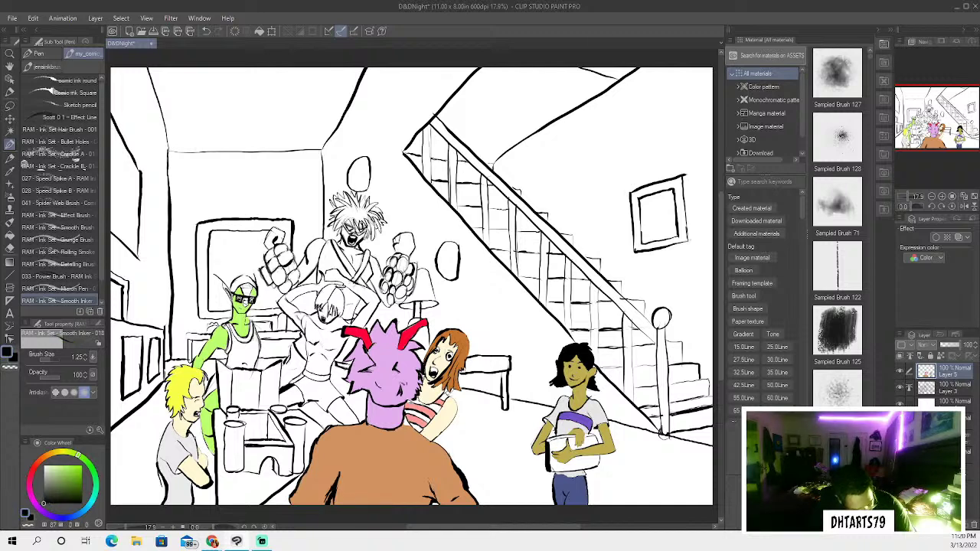
{"action": "mouse_move", "coordinate": [213, 456]}
{"action": "left_mouse_down"}
{"action": "mouse_move", "coordinate": [200, 414]}
{"action": "mouse_move", "coordinate": [202, 423]}
{"action": "left_mouse_up"}
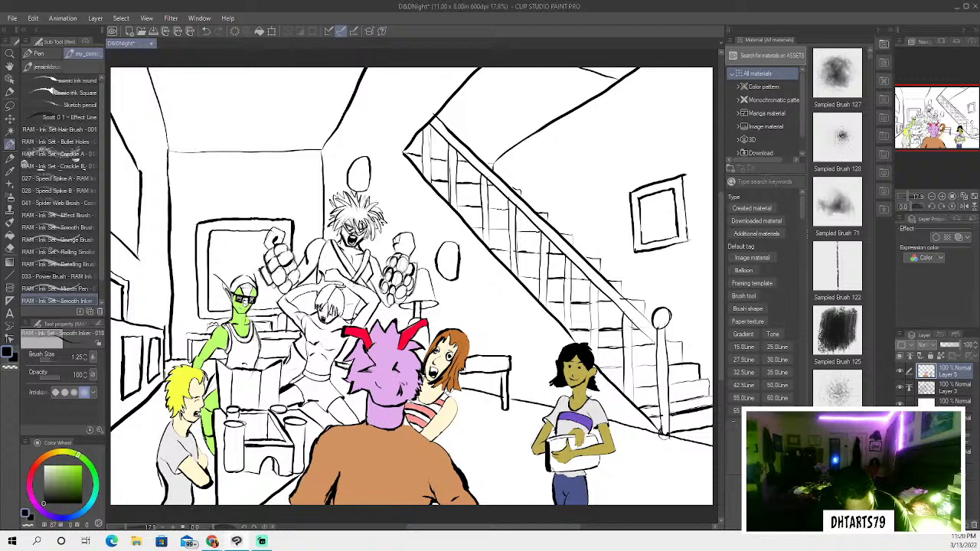
{"action": "key", "text": "ctrl+z"}
{"action": "key", "text": "ctrl+z"}
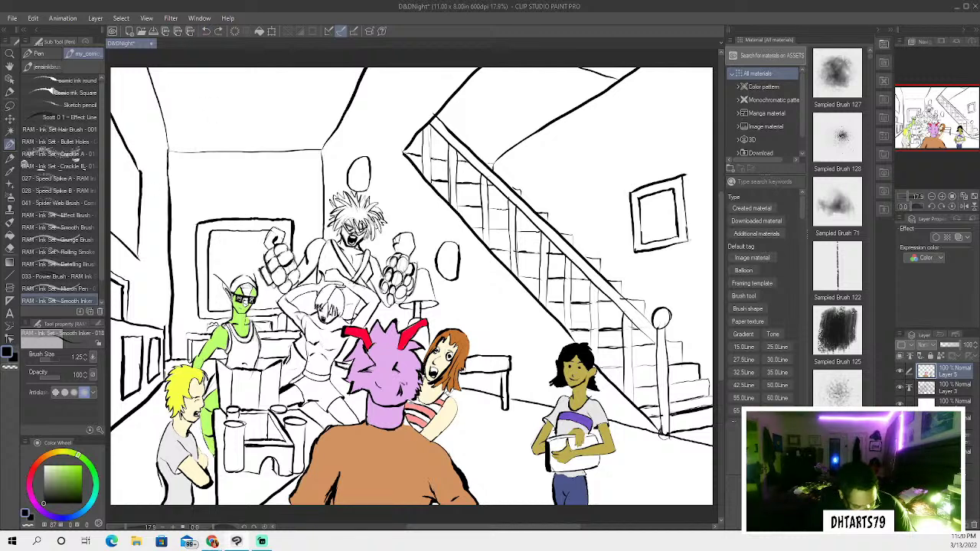
{"action": "left_click_drag", "start_coordinate": [211, 452], "coordinate": [203, 439]}
{"action": "left_click", "coordinate": [202, 32]}
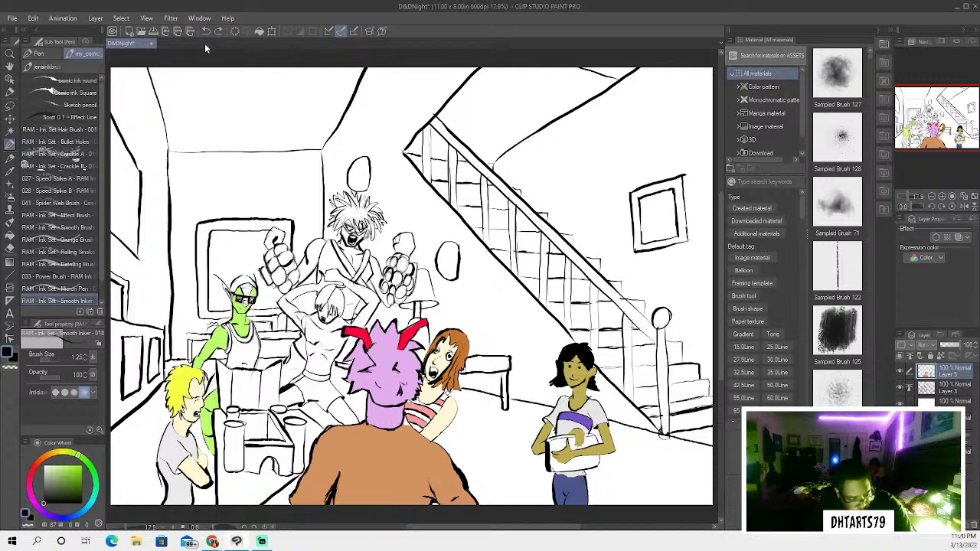
{"action": "left_click_drag", "start_coordinate": [200, 424], "coordinate": [208, 449]}
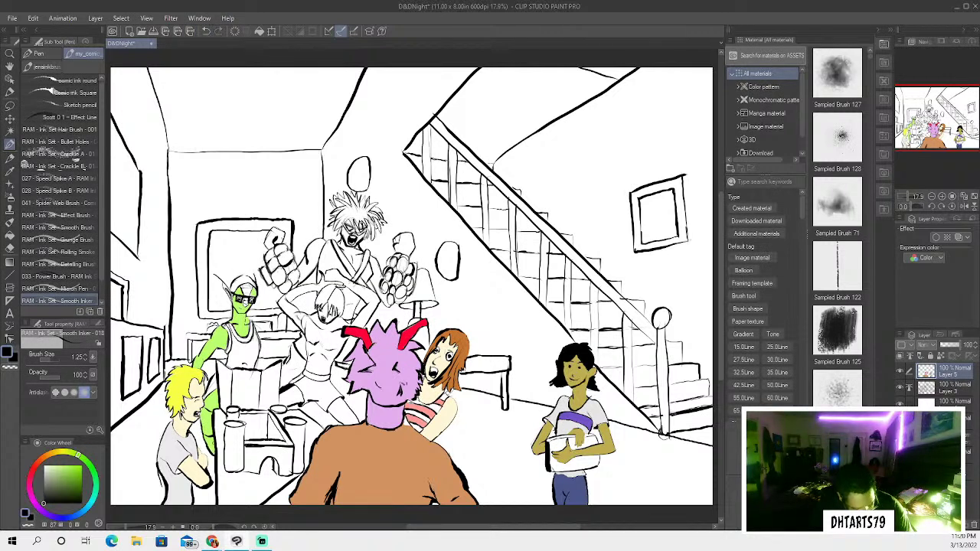
Color the upper part of the green figure's leg dark green (H 87, S 61, V 39) with the Smooth Inker and retouch its black outline
{"action": "left_click", "coordinate": [9, 248]}
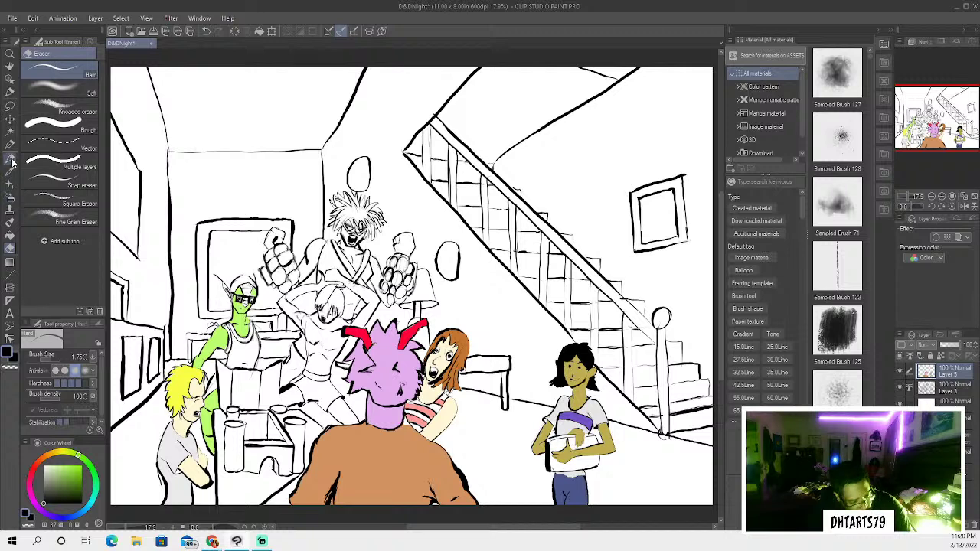
{"action": "left_click", "coordinate": [67, 482]}
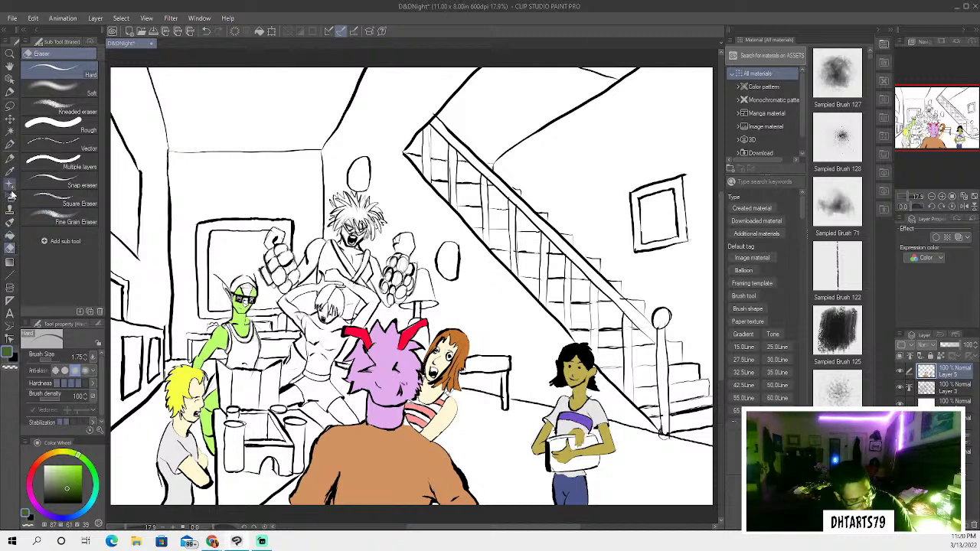
{"action": "left_click", "coordinate": [10, 144]}
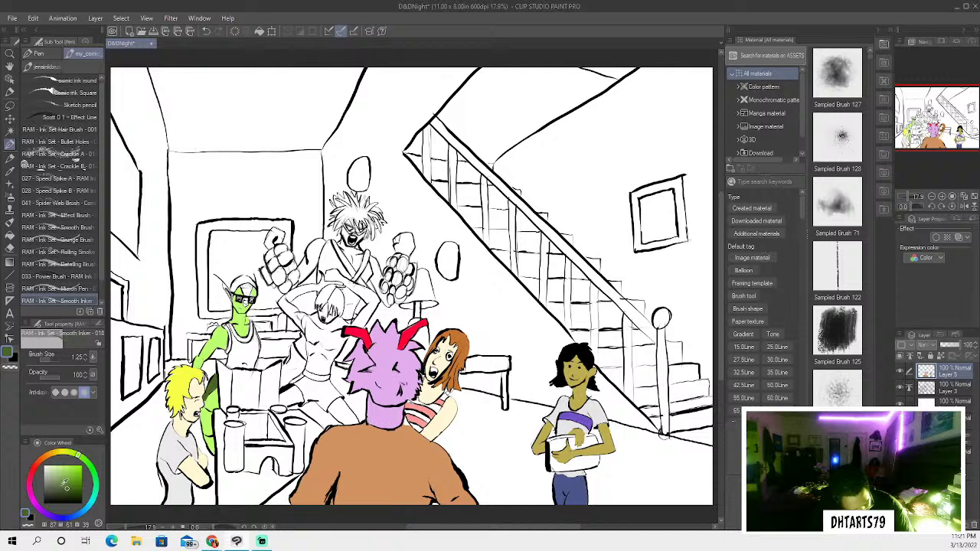
{"action": "key", "text": "x"}
{"action": "left_click_drag", "start_coordinate": [206, 392], "coordinate": [203, 403]}
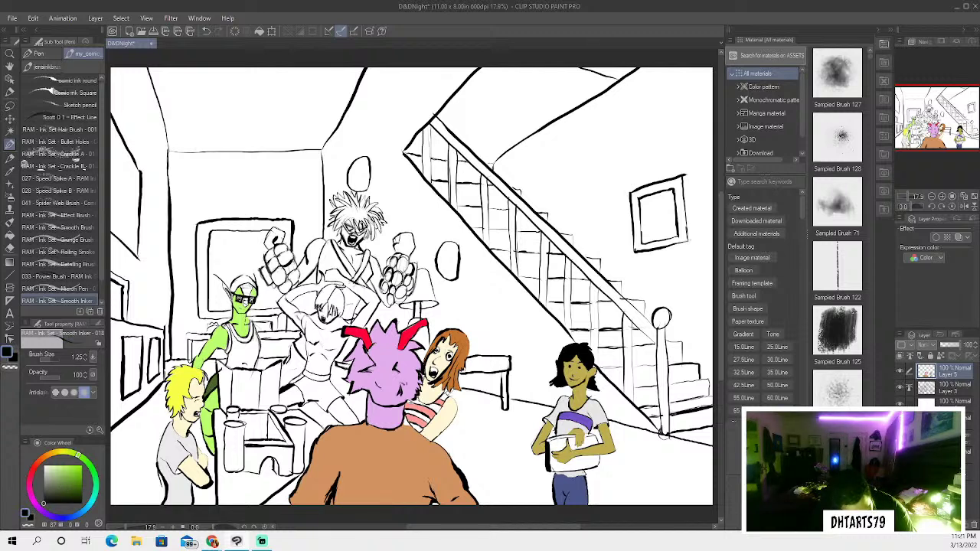
Auto-select the green figure's tank top, fill it with light orange (H 38, S 37, V 100) and clear the selection
{"action": "left_click", "coordinate": [205, 31]}
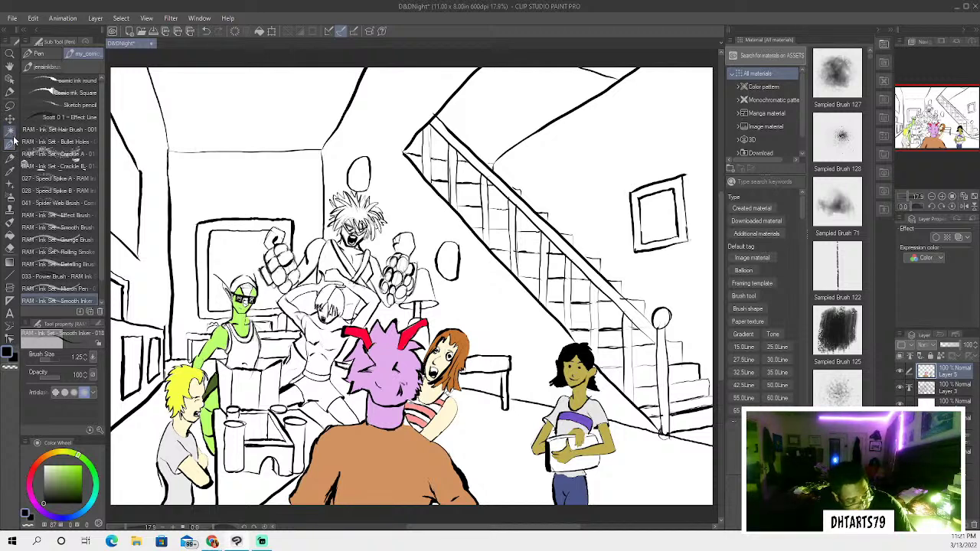
{"action": "left_click", "coordinate": [10, 131]}
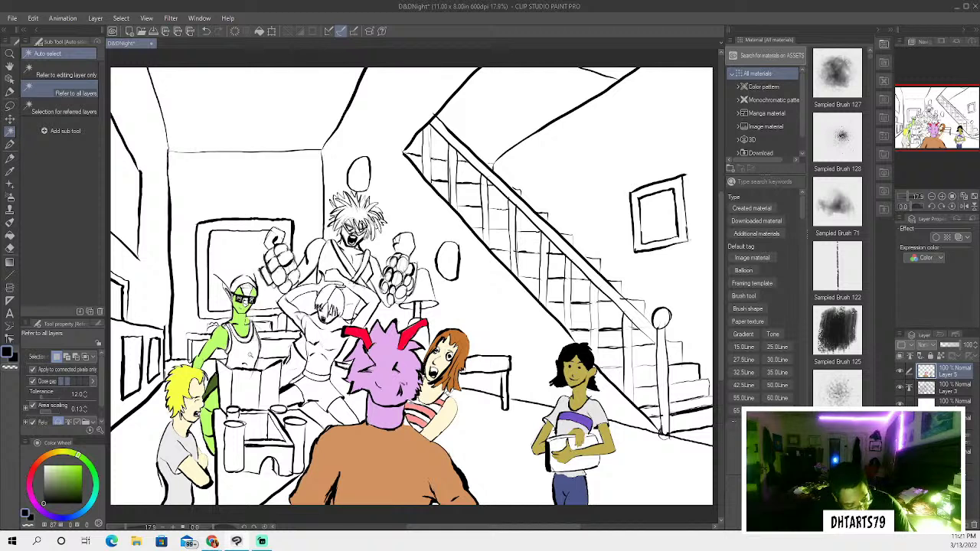
{"action": "left_click", "coordinate": [248, 359]}
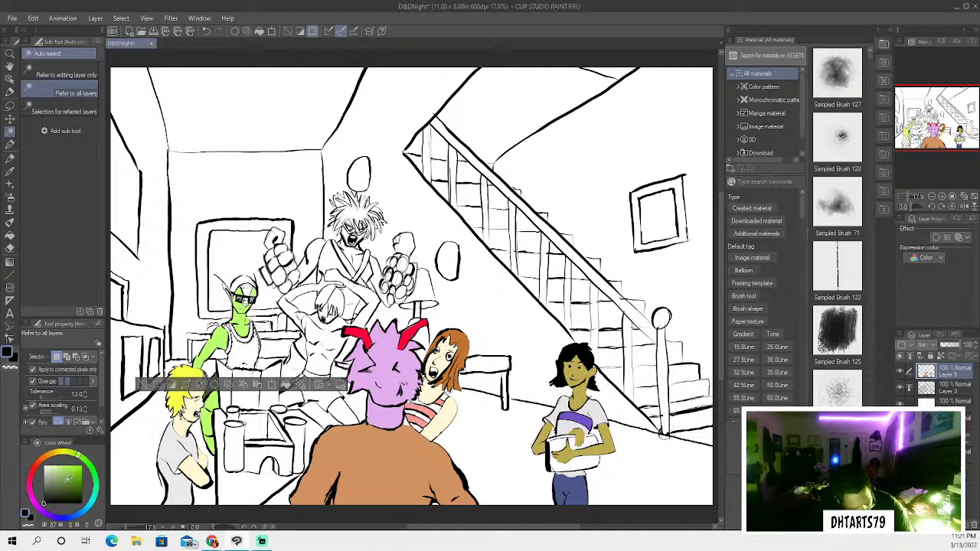
{"action": "left_click", "coordinate": [63, 456]}
{"action": "left_click_drag", "start_coordinate": [63, 456], "coordinate": [59, 452]}
{"action": "left_click", "coordinate": [52, 469]}
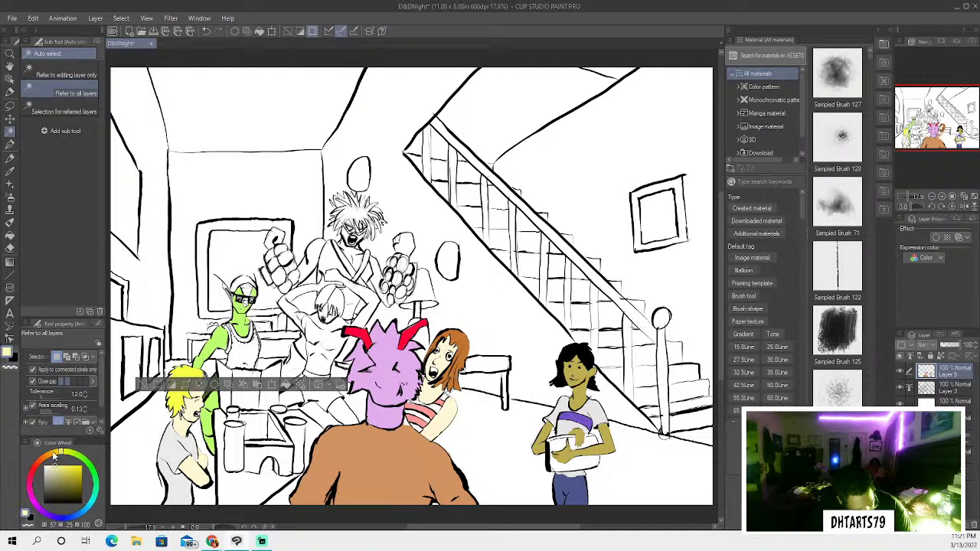
{"action": "left_click", "coordinate": [57, 448]}
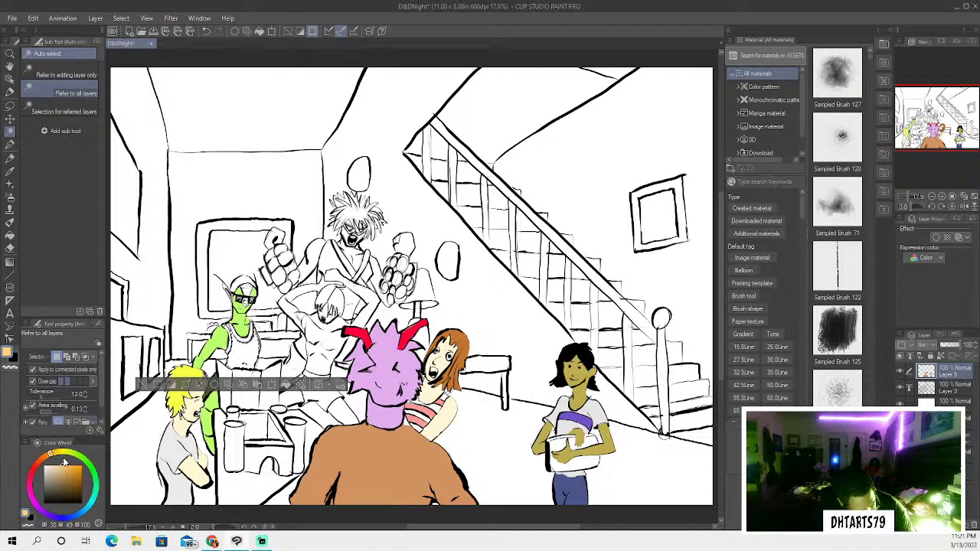
{"action": "left_click_drag", "start_coordinate": [62, 465], "coordinate": [58, 451]}
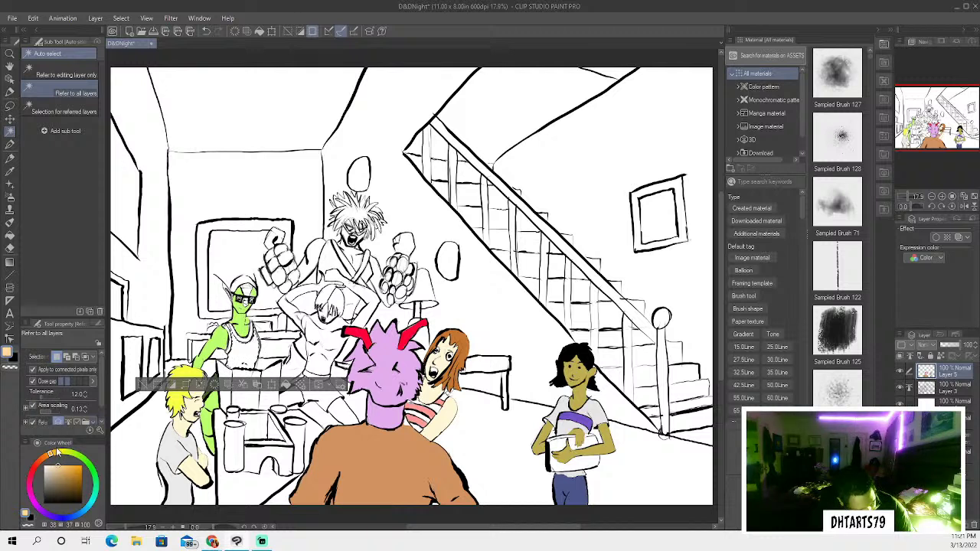
{"action": "left_click", "coordinate": [10, 235]}
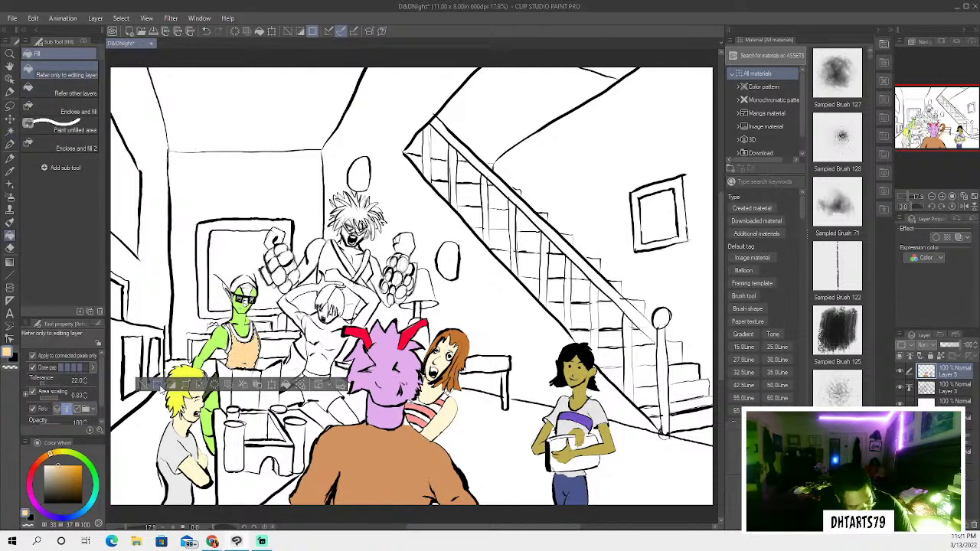
{"action": "left_click", "coordinate": [160, 386]}
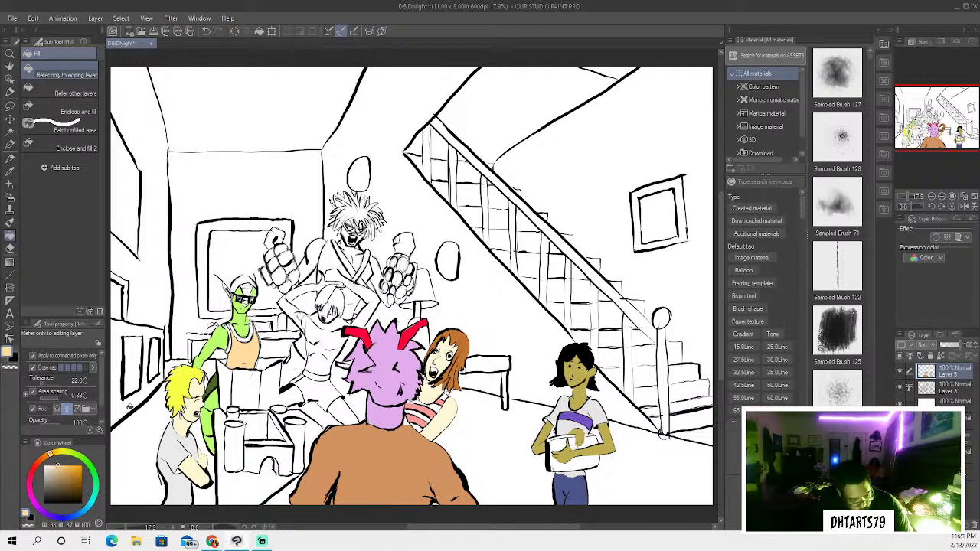
Auto-select the top of the green figure's head, paint it dark green (S 52, V 41) with the Oil paint brush and clear the selection
{"action": "left_click", "coordinate": [11, 132]}
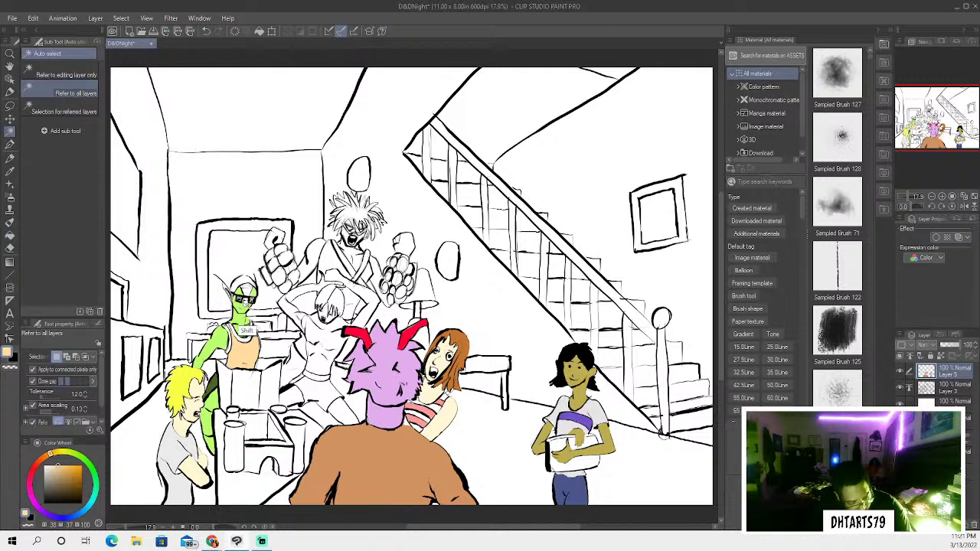
{"action": "left_click", "coordinate": [241, 306]}
{"action": "left_click", "coordinate": [242, 325], "text": "shift"}
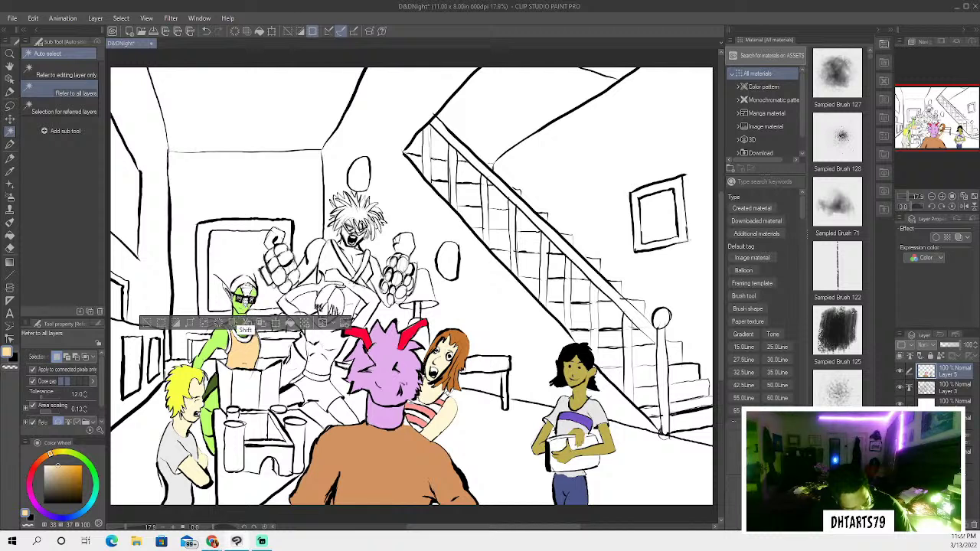
{"action": "left_click", "coordinate": [77, 458]}
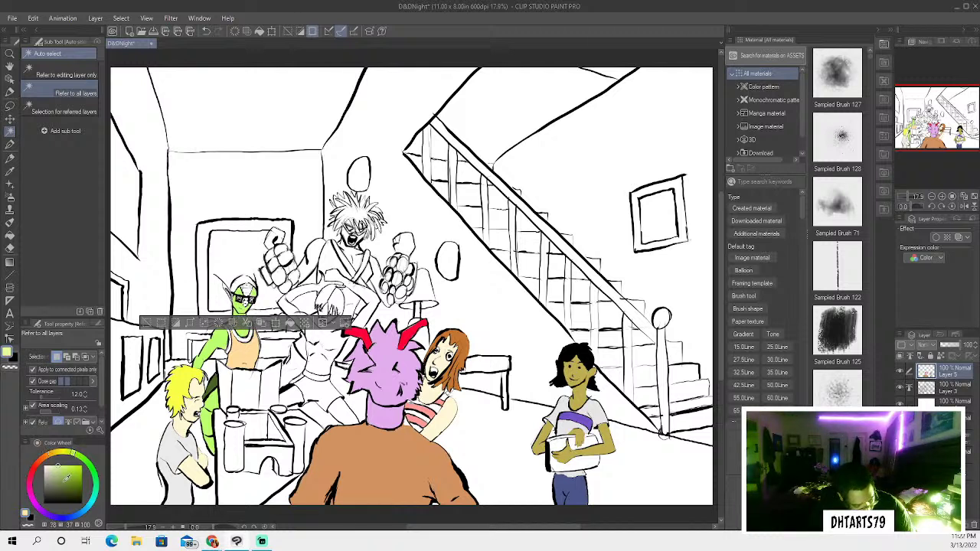
{"action": "left_click_drag", "start_coordinate": [67, 477], "coordinate": [64, 487]}
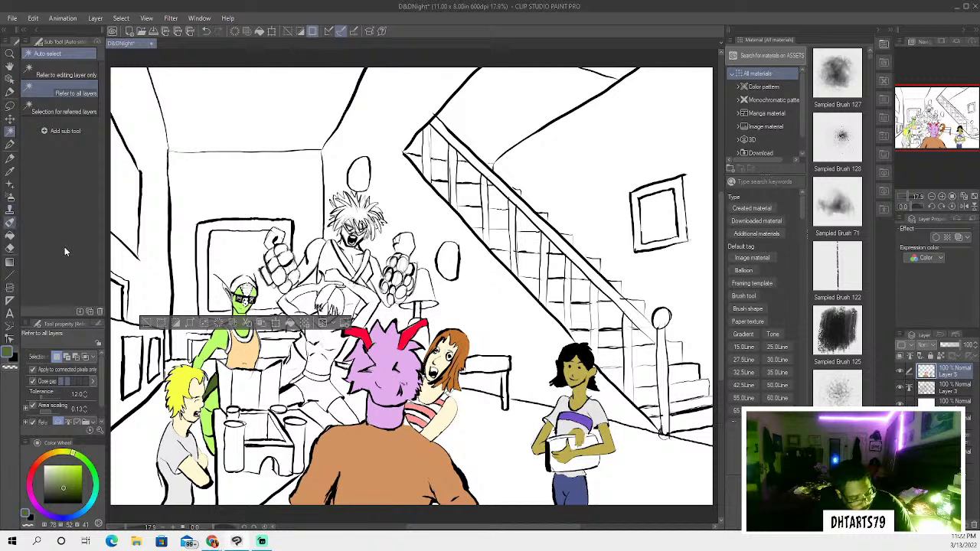
{"action": "left_click", "coordinate": [10, 222]}
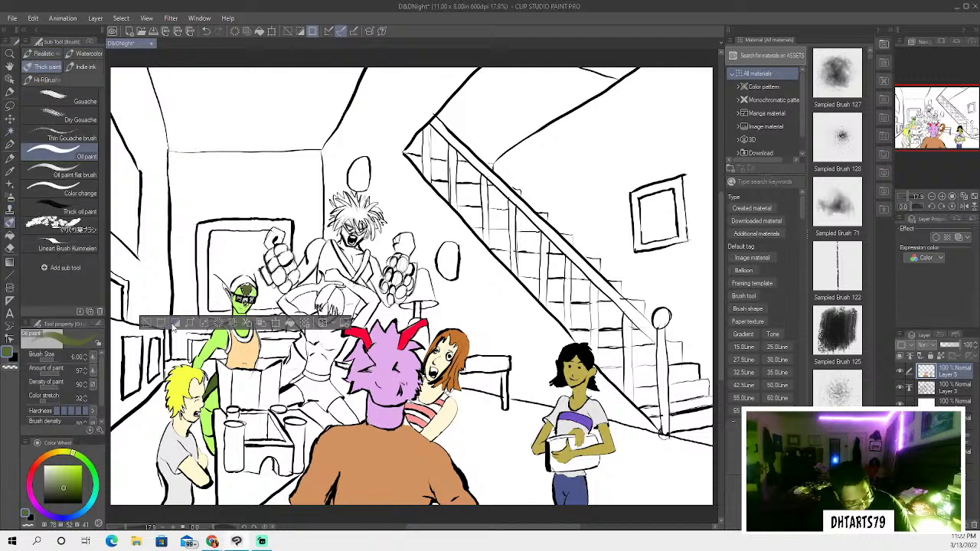
{"action": "left_click", "coordinate": [147, 322]}
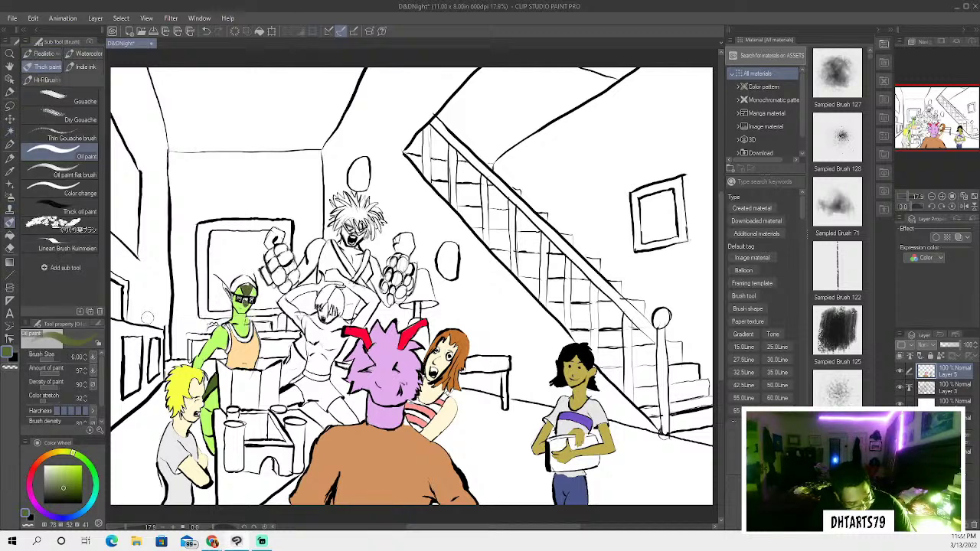
Ink thick black shapes around the top of the green figure's head and ear with the Smooth Inker at size 1.25
{"action": "left_click", "coordinate": [10, 144]}
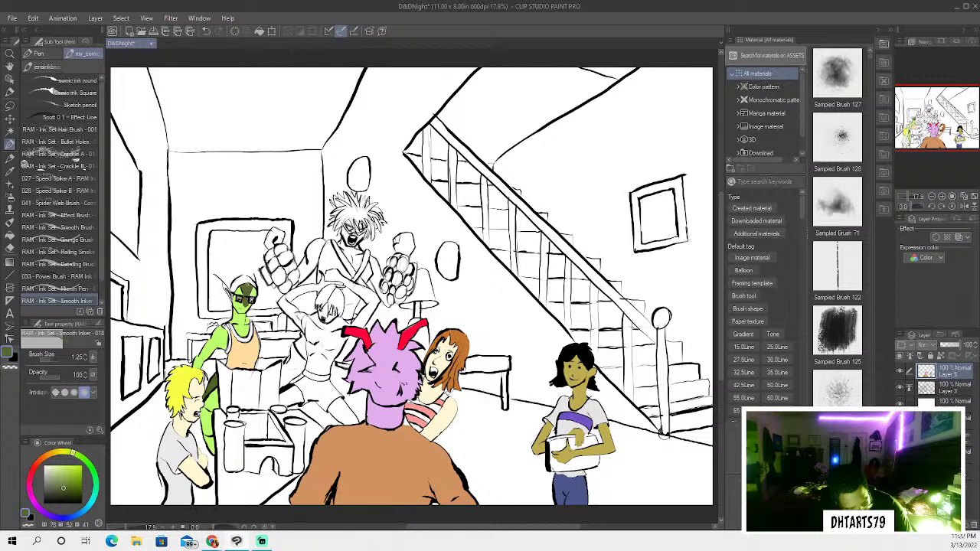
{"action": "left_click", "coordinate": [44, 503]}
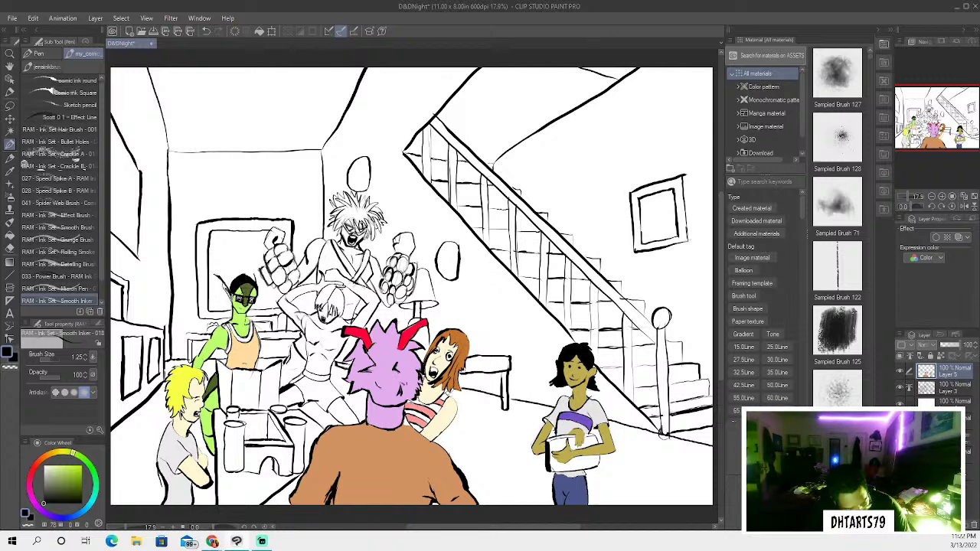
{"action": "left_click_drag", "start_coordinate": [226, 285], "coordinate": [231, 300]}
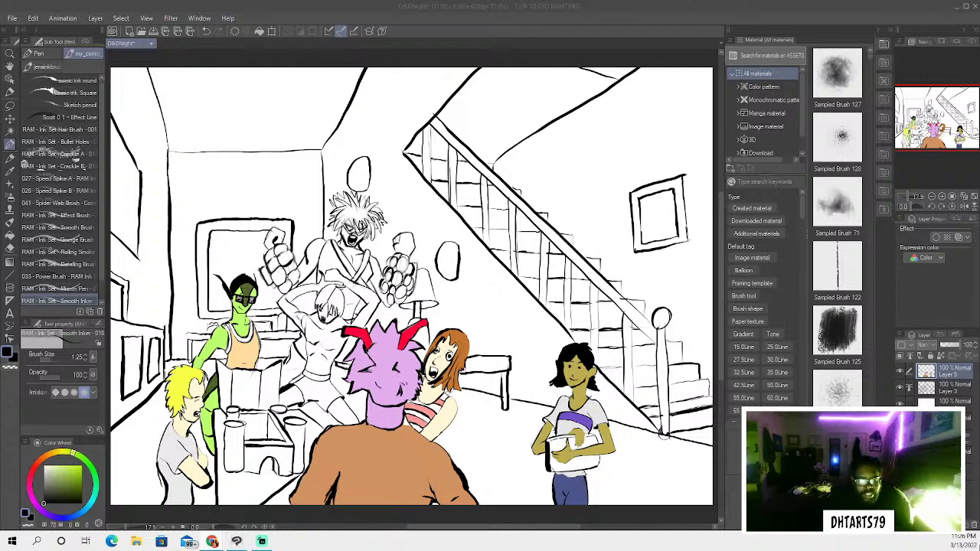
{"action": "key", "text": "alt+Tab"}
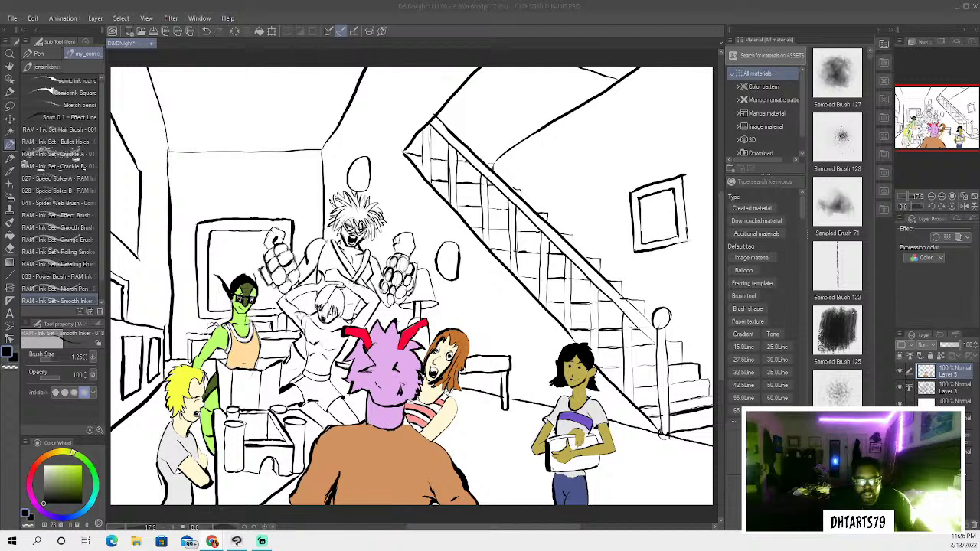
{"action": "key", "text": "alt+Tab"}
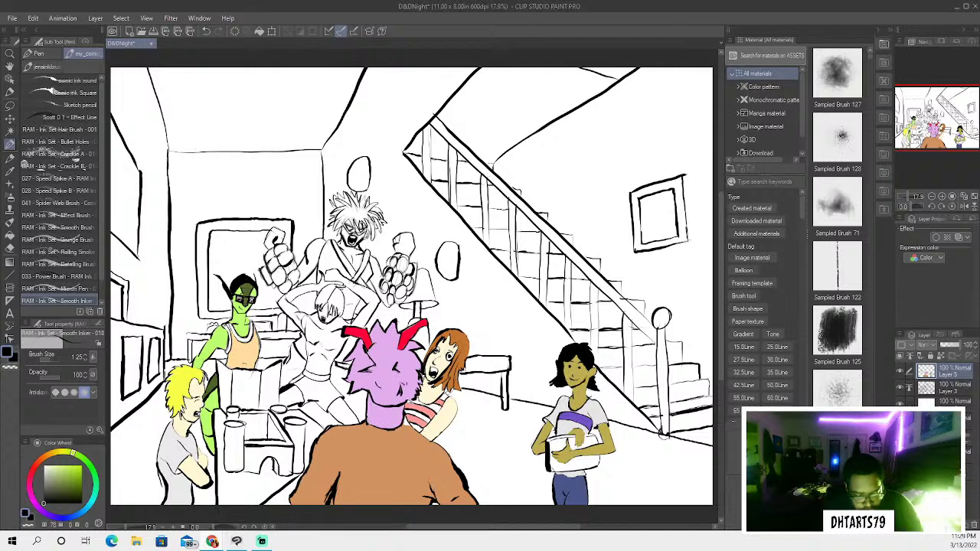
Auto-select the spiky-haired shouting figure's face, chest and arms, paint them pale yellow (H 54, S 23, V 100) with Oil paint and clear the selection
{"action": "left_click", "coordinate": [10, 131]}
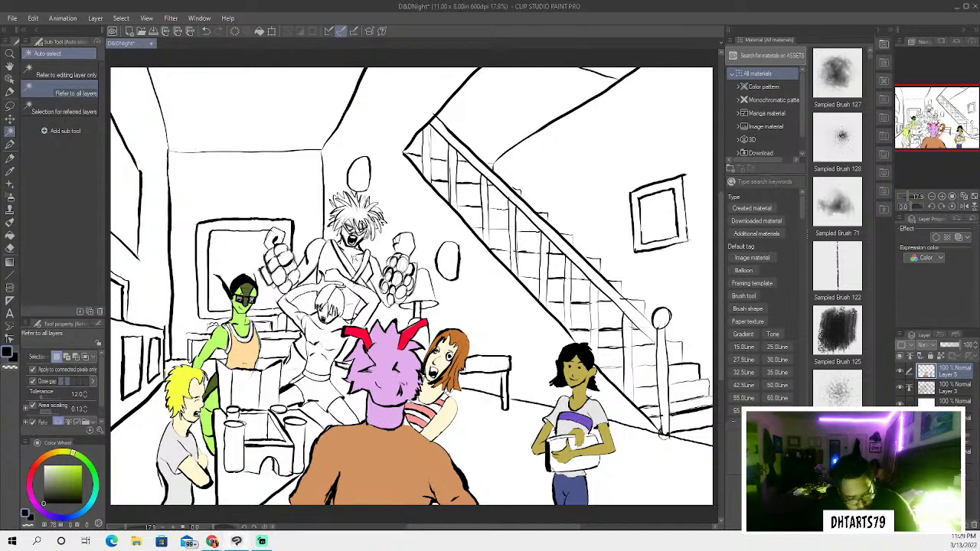
{"action": "left_click", "coordinate": [355, 252]}
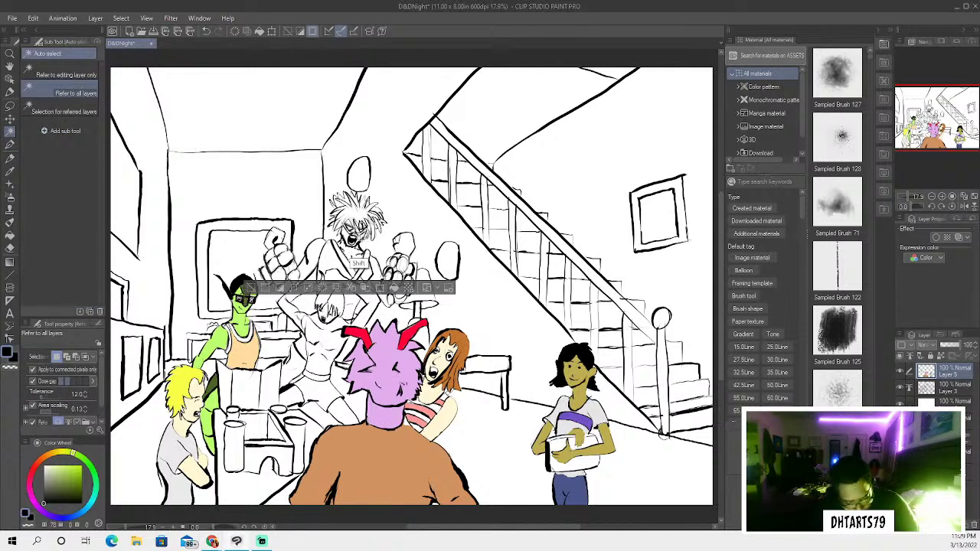
{"action": "left_click", "coordinate": [342, 269], "text": "shift"}
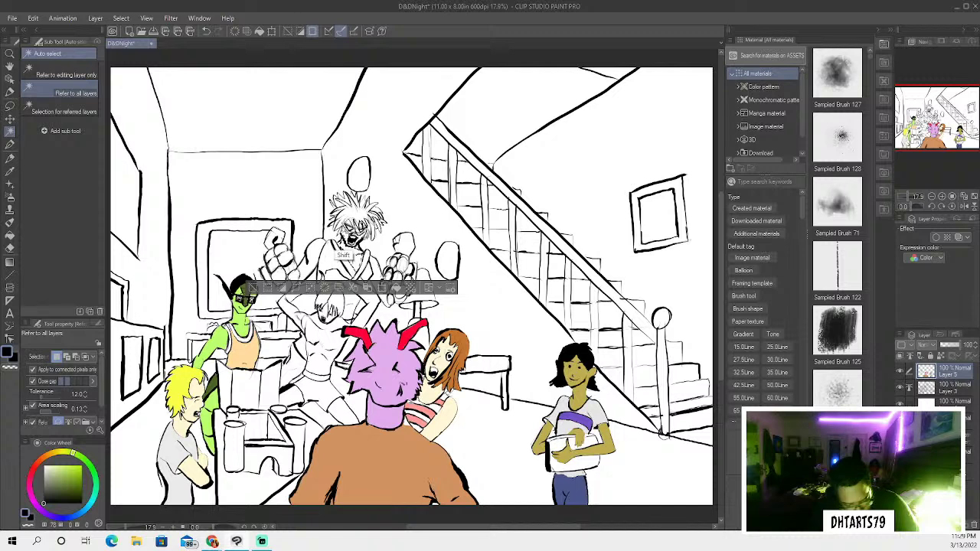
{"action": "left_click", "coordinate": [367, 294], "text": "shift"}
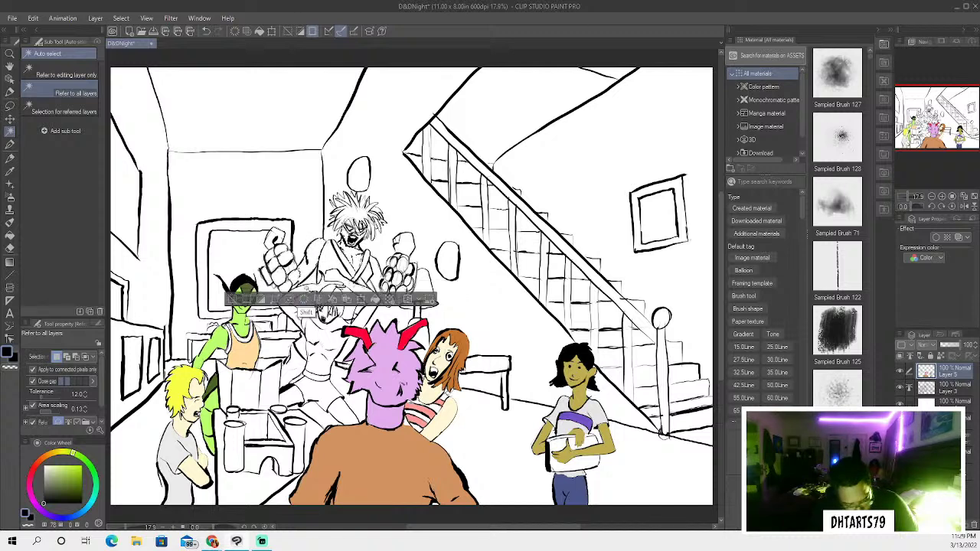
{"action": "left_click", "coordinate": [375, 319], "text": "shift"}
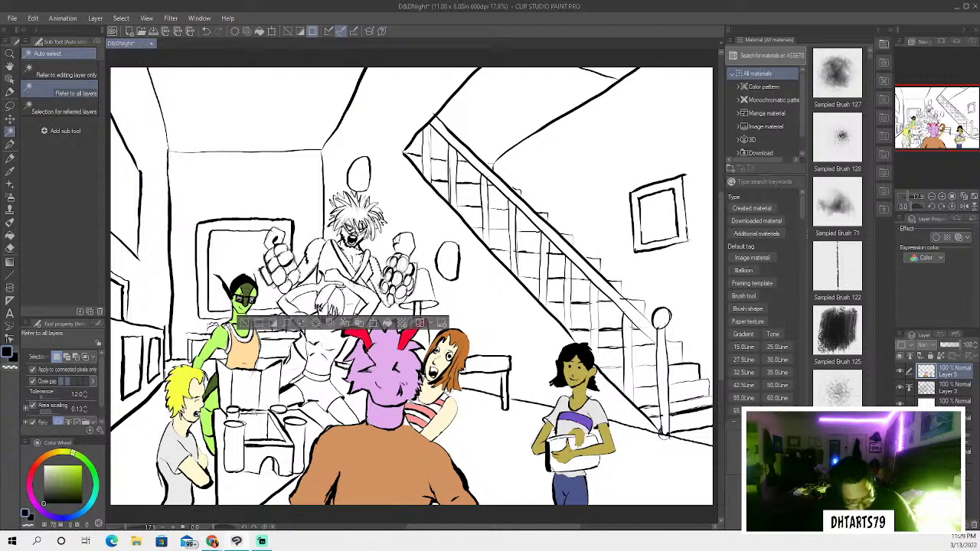
{"action": "left_click", "coordinate": [52, 467]}
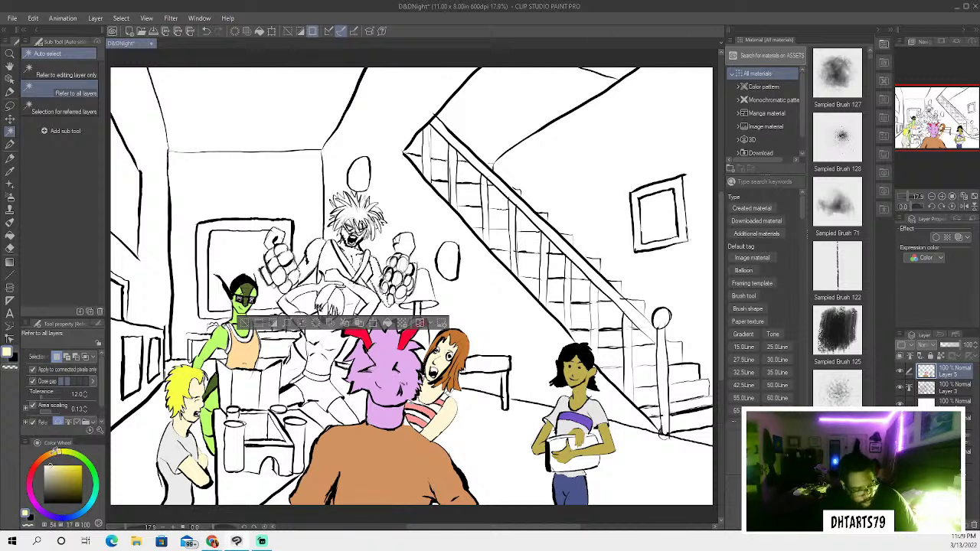
{"action": "left_click", "coordinate": [10, 222]}
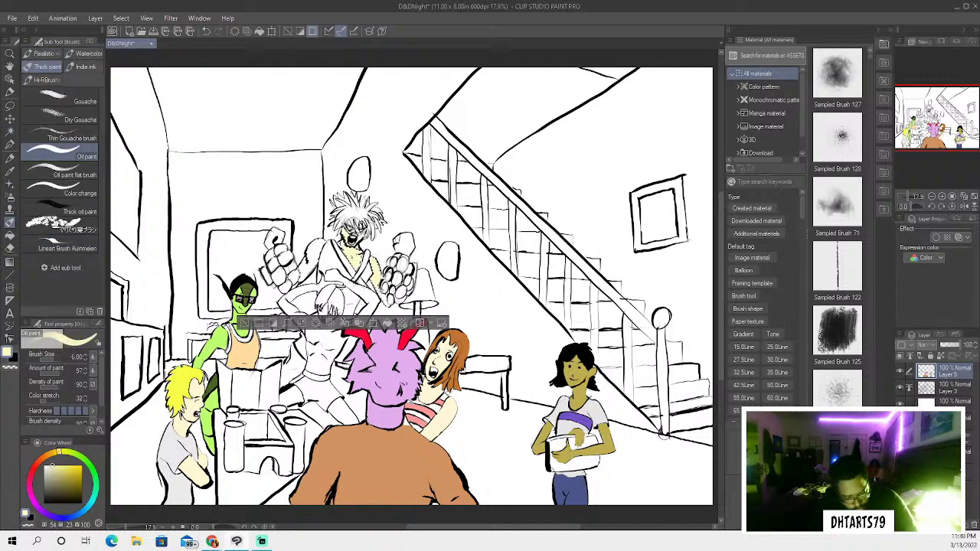
{"action": "left_click_drag", "start_coordinate": [337, 258], "coordinate": [276, 243]}
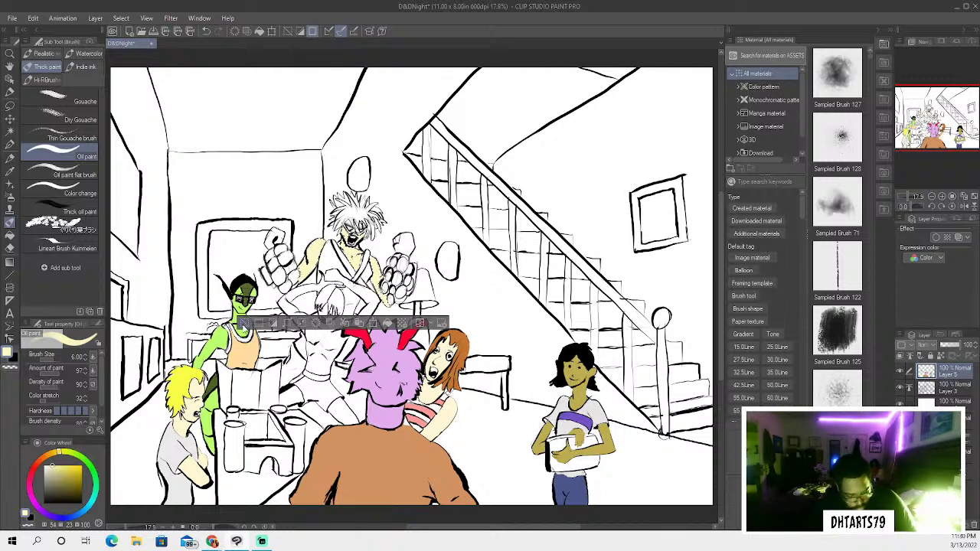
{"action": "key", "text": "ctrl+d"}
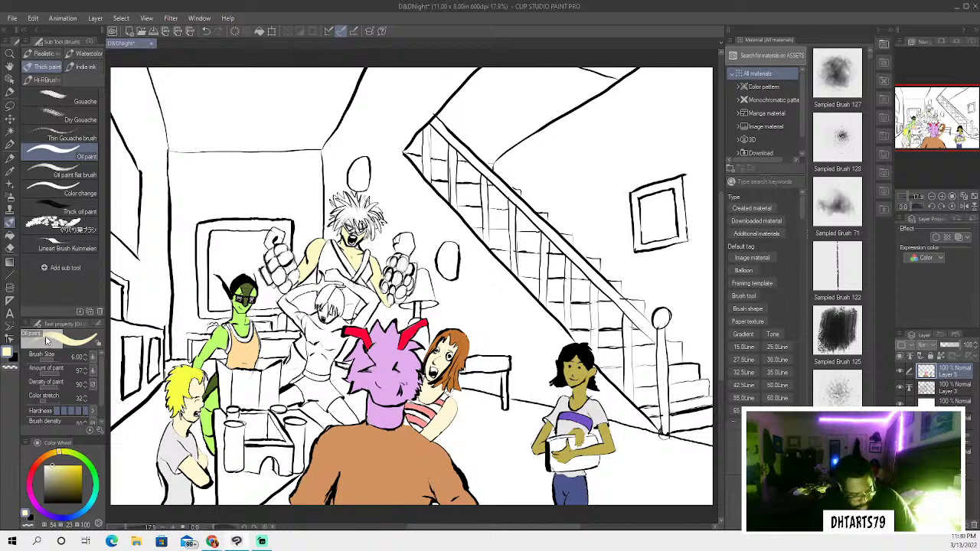
Auto-select the spiky-haired figure's top on both sides of the strap and paint it near-black (S 0, V 13) with the Oil paint brush
{"action": "left_click", "coordinate": [10, 144]}
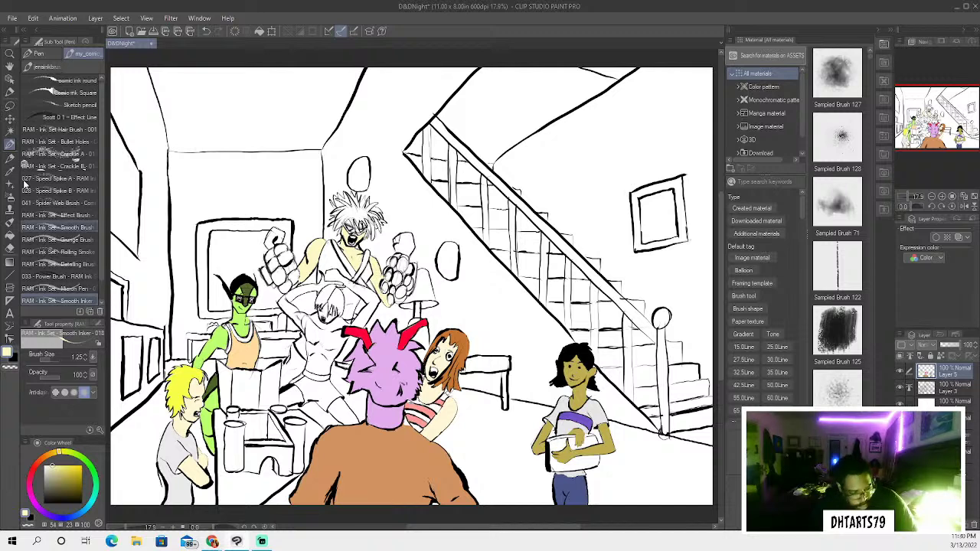
{"action": "left_click", "coordinate": [10, 131]}
{"action": "left_click", "coordinate": [337, 289]}
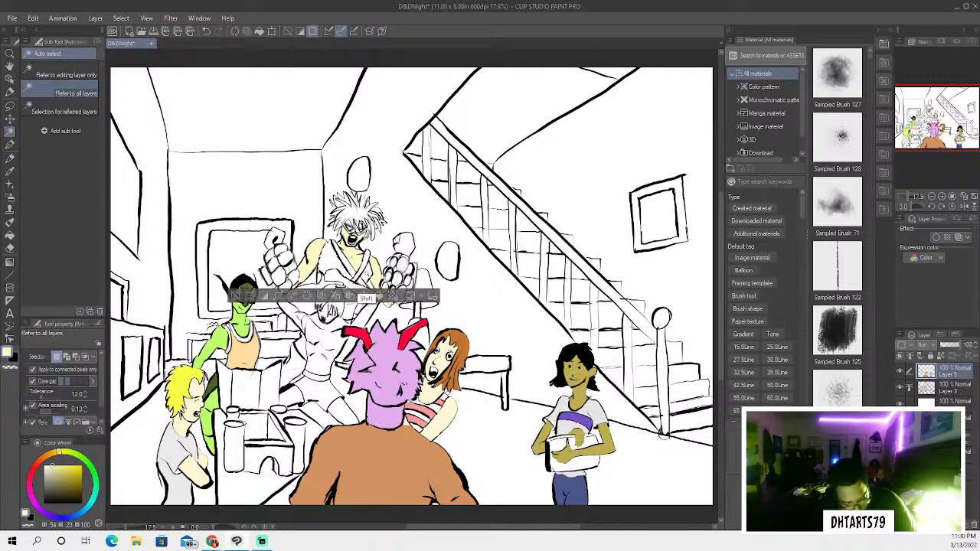
{"action": "left_click", "coordinate": [361, 291]}
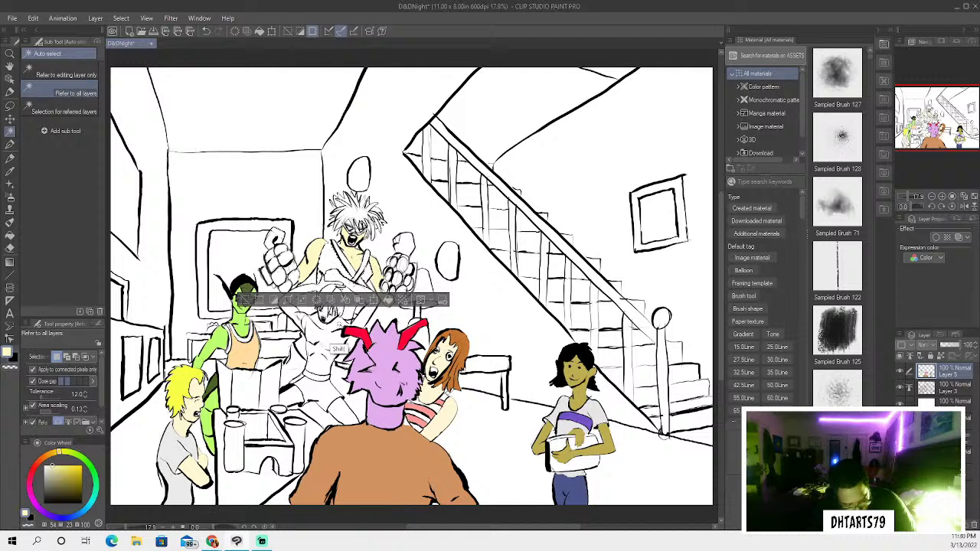
{"action": "left_click", "coordinate": [333, 339]}
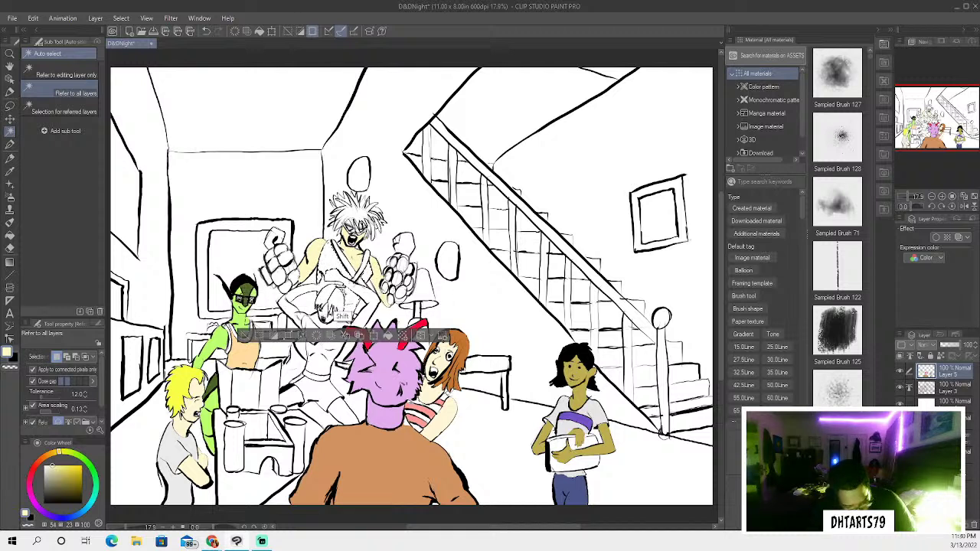
{"action": "left_click", "coordinate": [24, 512]}
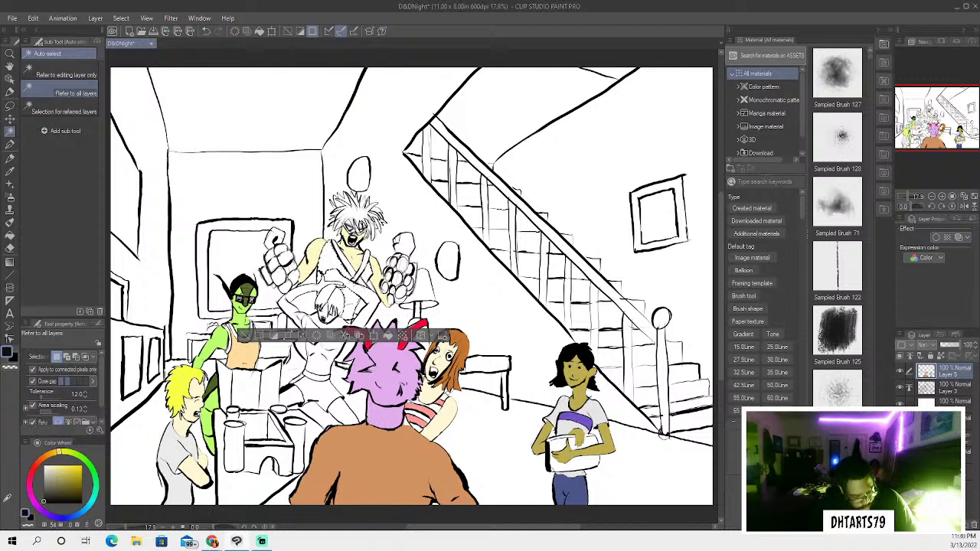
{"action": "left_click", "coordinate": [10, 222]}
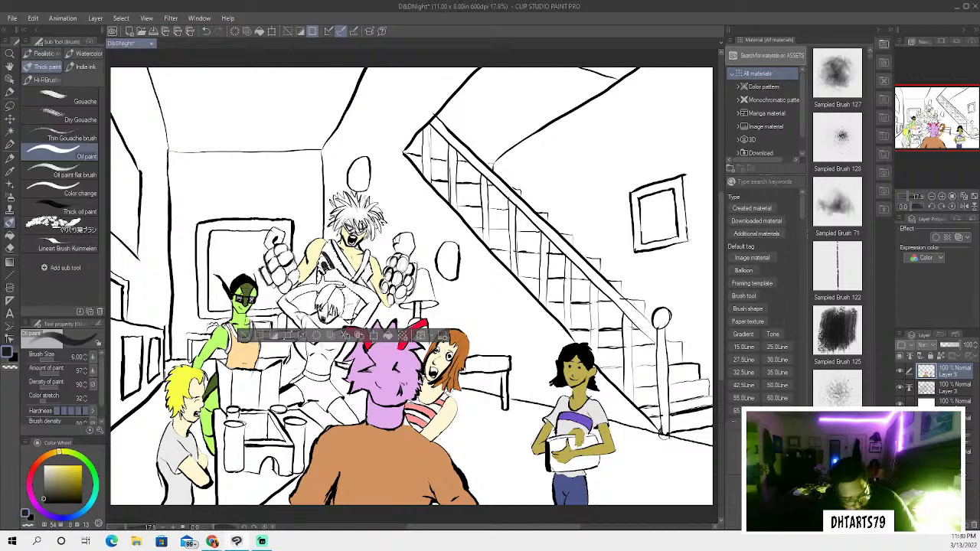
{"action": "left_click_drag", "start_coordinate": [342, 244], "coordinate": [378, 286]}
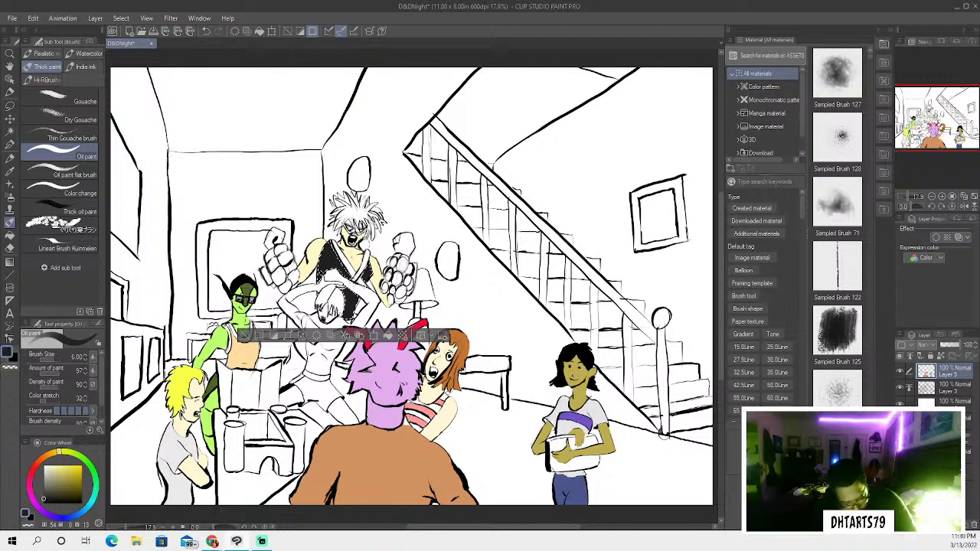
Fill the rest of the spiky-haired figure's top with near-black Oil paint and clear the selection
{"action": "mouse_move", "coordinate": [325, 279]}
{"action": "left_mouse_down"}
{"action": "mouse_move", "coordinate": [321, 264]}
{"action": "mouse_move", "coordinate": [337, 260]}
{"action": "left_mouse_up"}
{"action": "left_click", "coordinate": [245, 337]}
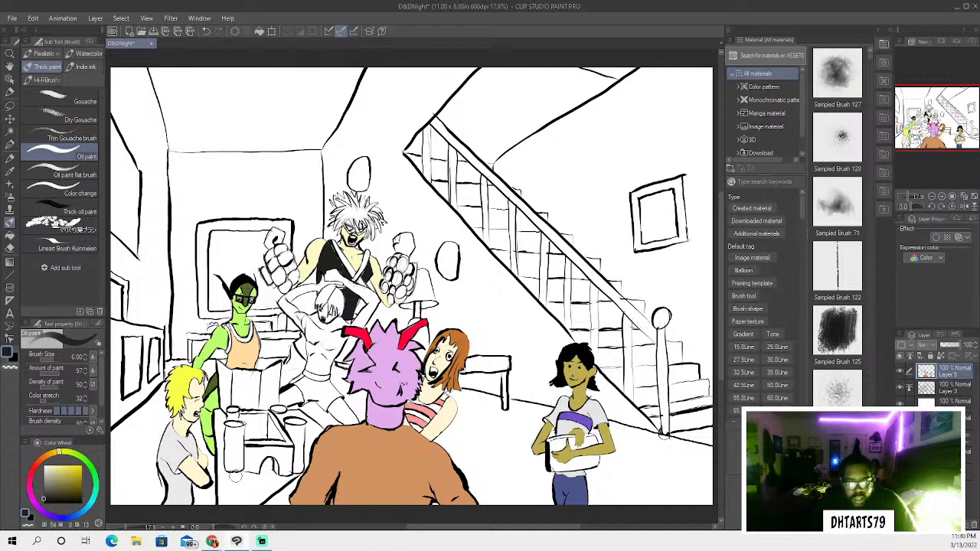
Auto-select the blank area beside the middle white figure's waist, paint it the sampled pale yellow (H 54, S 22, V 100) with Oil paint and deselect
{"action": "left_click", "coordinate": [10, 131]}
{"action": "left_click", "coordinate": [292, 379]}
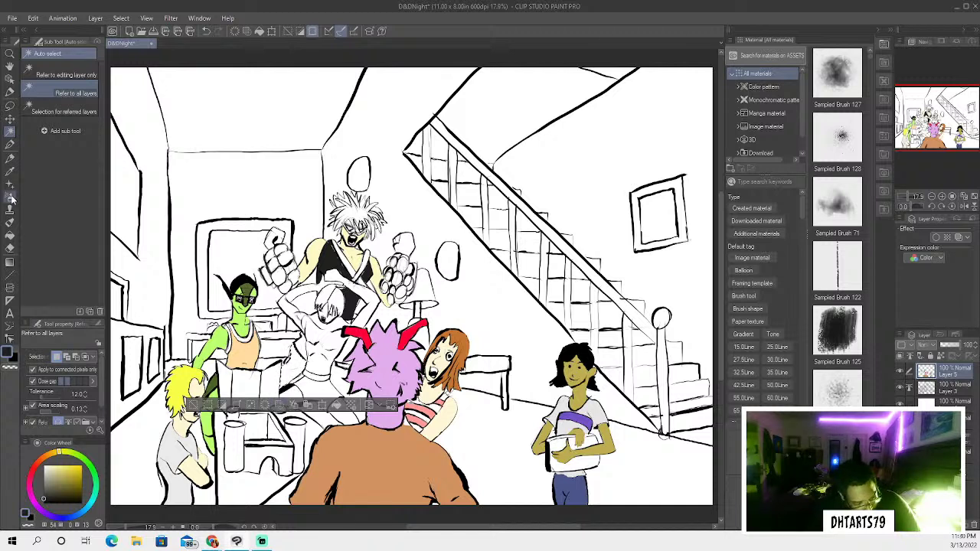
{"action": "left_click", "coordinate": [10, 170]}
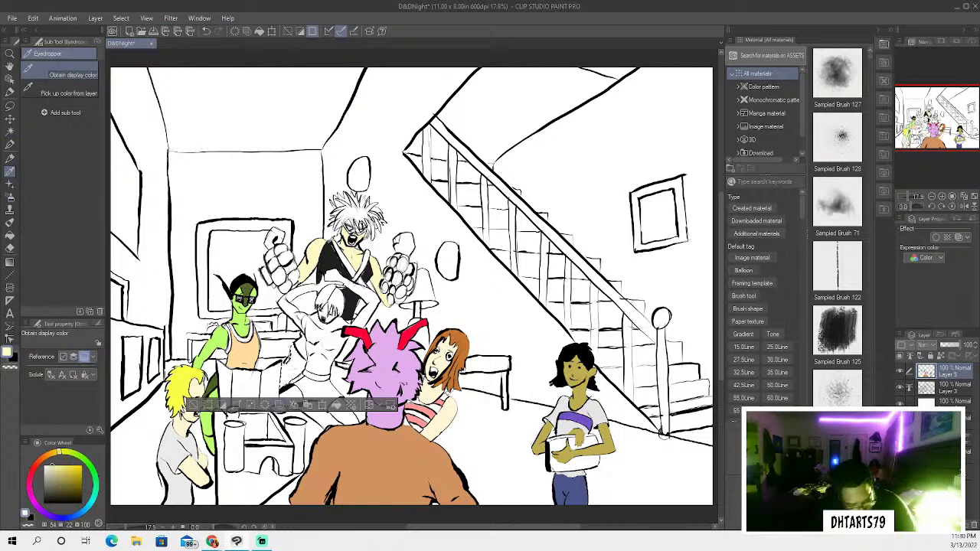
{"action": "left_click", "coordinate": [10, 222]}
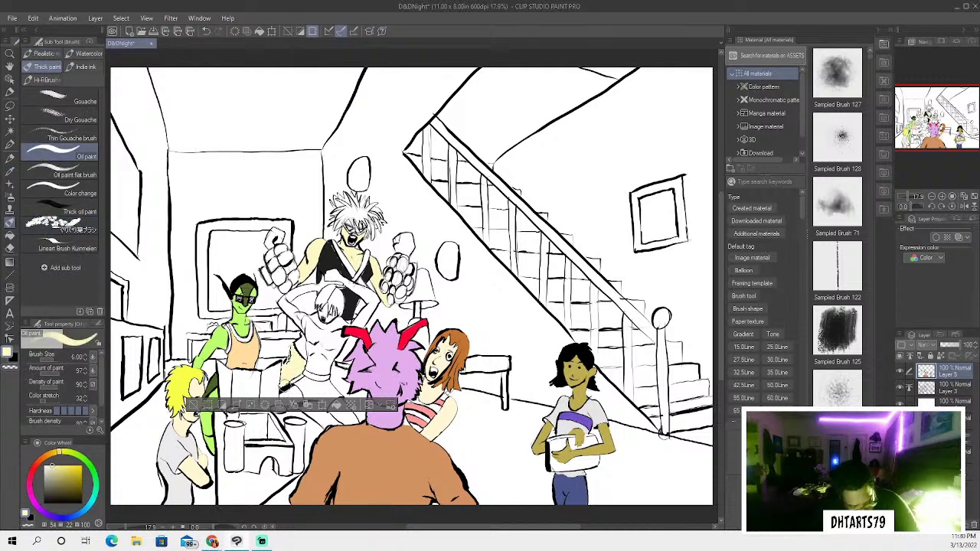
{"action": "left_click", "coordinate": [218, 406]}
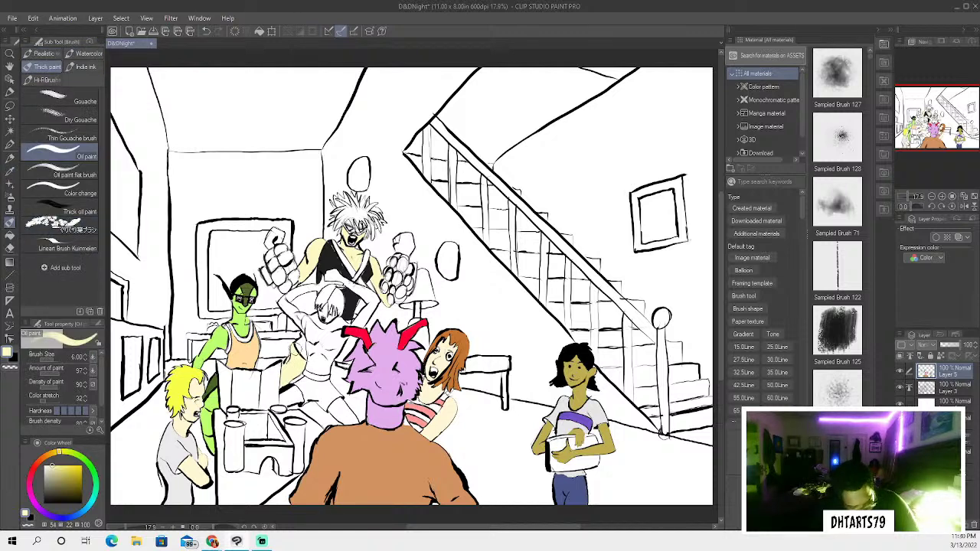
{"action": "left_click", "coordinate": [10, 171]}
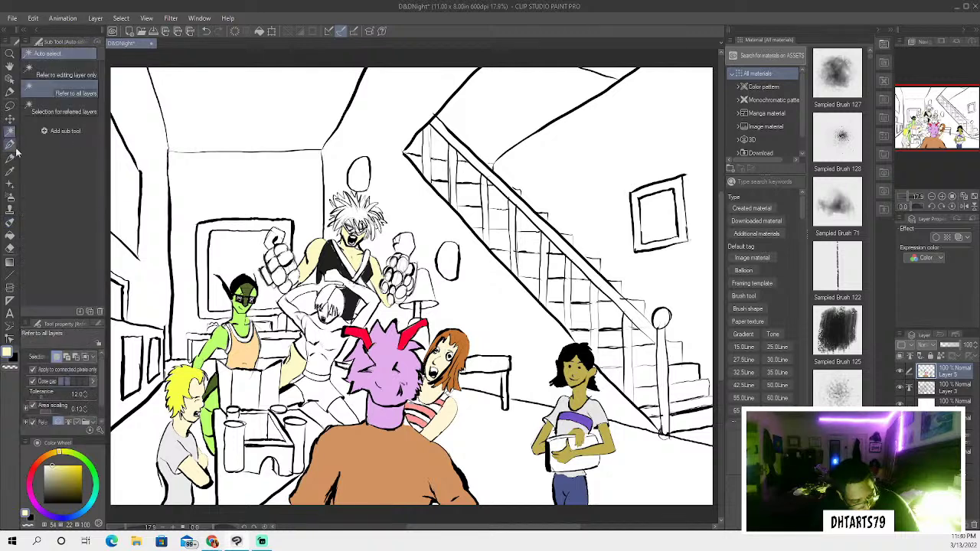
{"action": "left_click", "coordinate": [10, 143]}
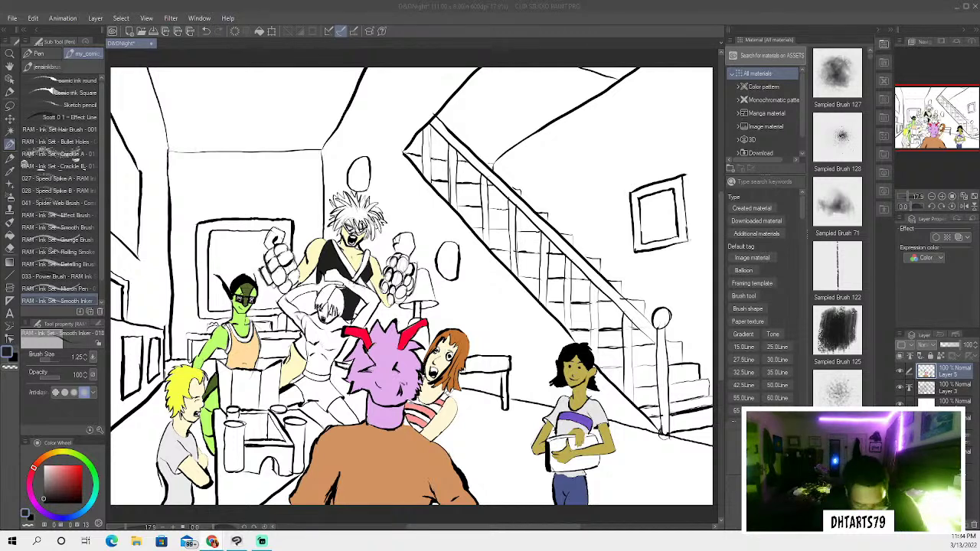
Auto-select the strap across the spiky-haired figure's chest, paint it muted red (H 0, S 71, V 65) with Oil paint and clear the selection
{"action": "left_click", "coordinate": [10, 131]}
{"action": "left_click", "coordinate": [358, 287], "text": "shift"}
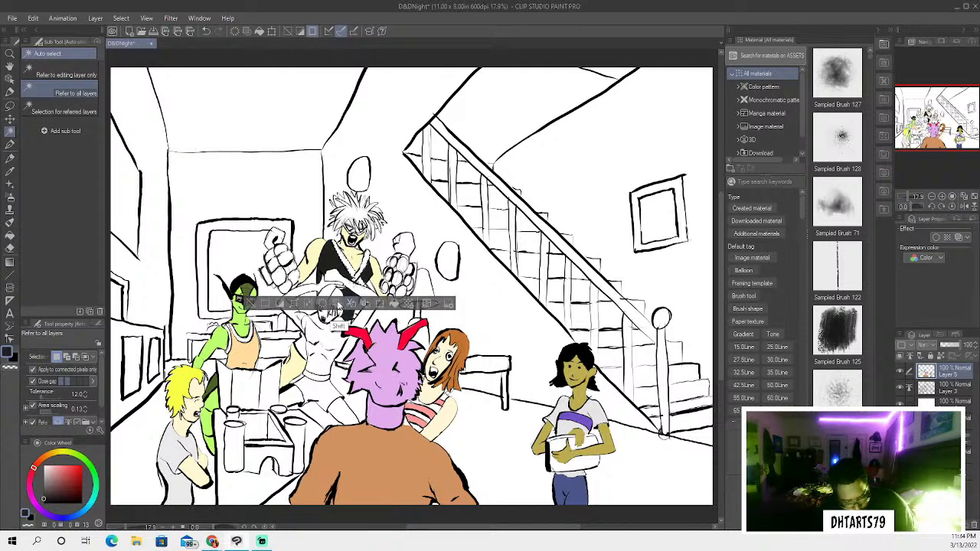
{"action": "left_click", "coordinate": [345, 331], "text": "alt"}
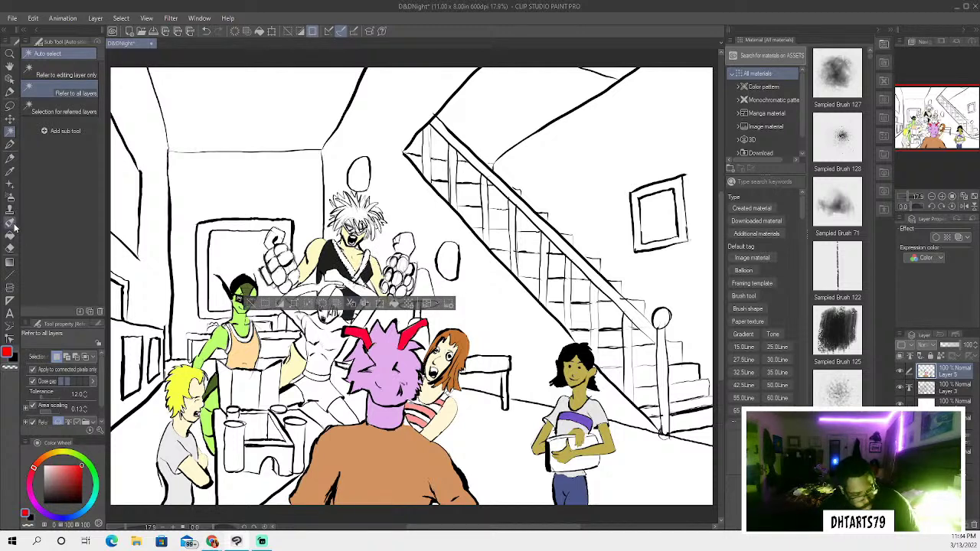
{"action": "left_click", "coordinate": [10, 221]}
{"action": "mouse_move", "coordinate": [336, 244]}
{"action": "left_mouse_down"}
{"action": "mouse_move", "coordinate": [352, 268]}
{"action": "mouse_move", "coordinate": [369, 268]}
{"action": "mouse_move", "coordinate": [349, 262]}
{"action": "mouse_move", "coordinate": [371, 284]}
{"action": "mouse_move", "coordinate": [348, 298]}
{"action": "left_mouse_up"}
{"action": "left_click", "coordinate": [65, 487]}
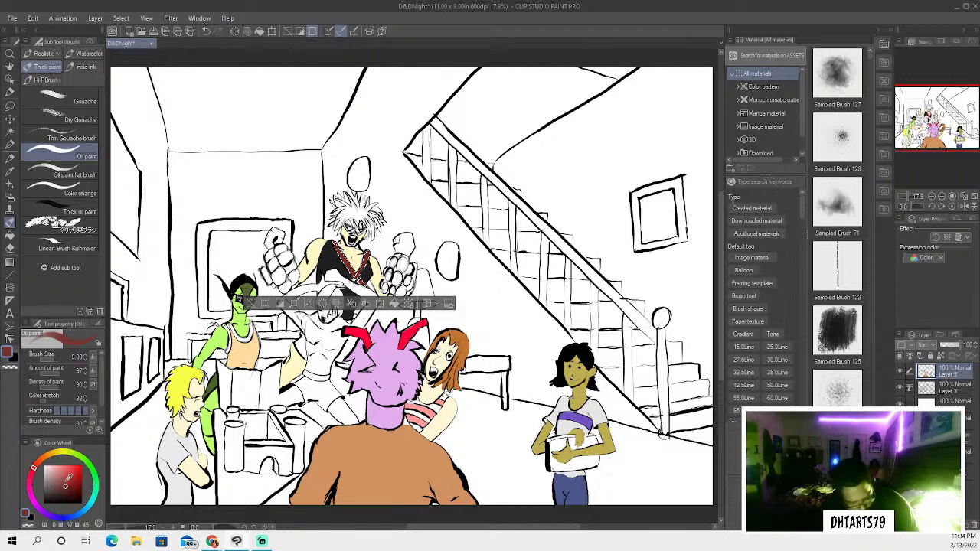
{"action": "left_click", "coordinate": [71, 479]}
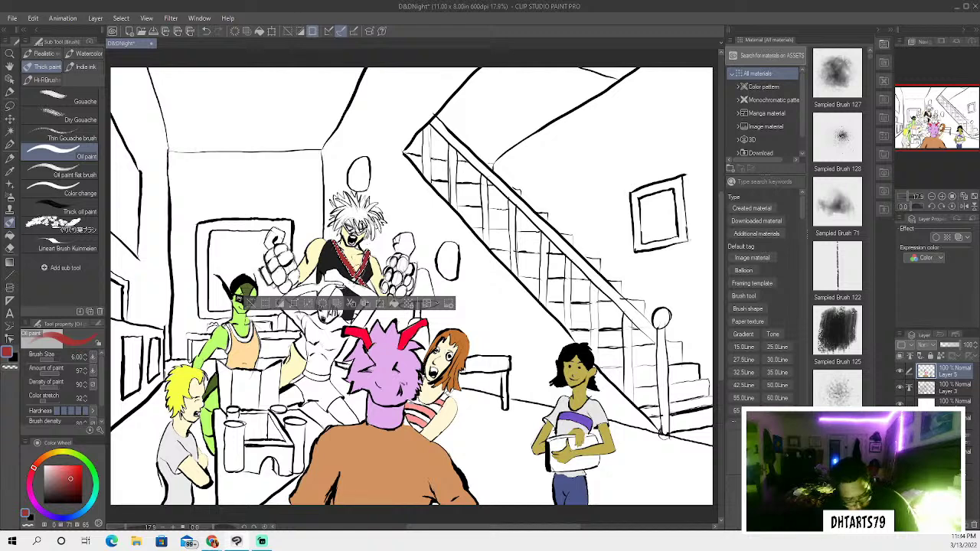
{"action": "left_click", "coordinate": [249, 303]}
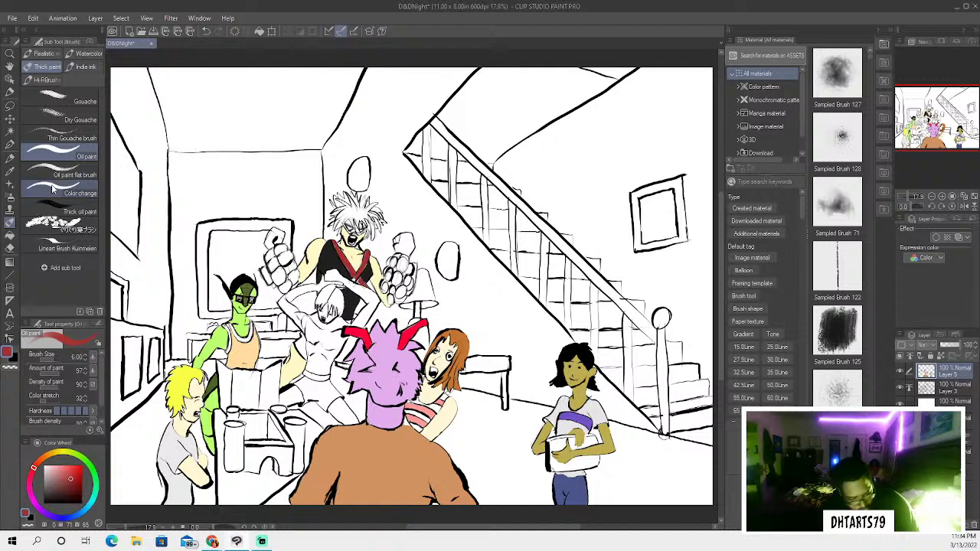
Ink black lines over the red chest strap with the Smooth Inker at size 1.25
{"action": "left_click", "coordinate": [9, 143]}
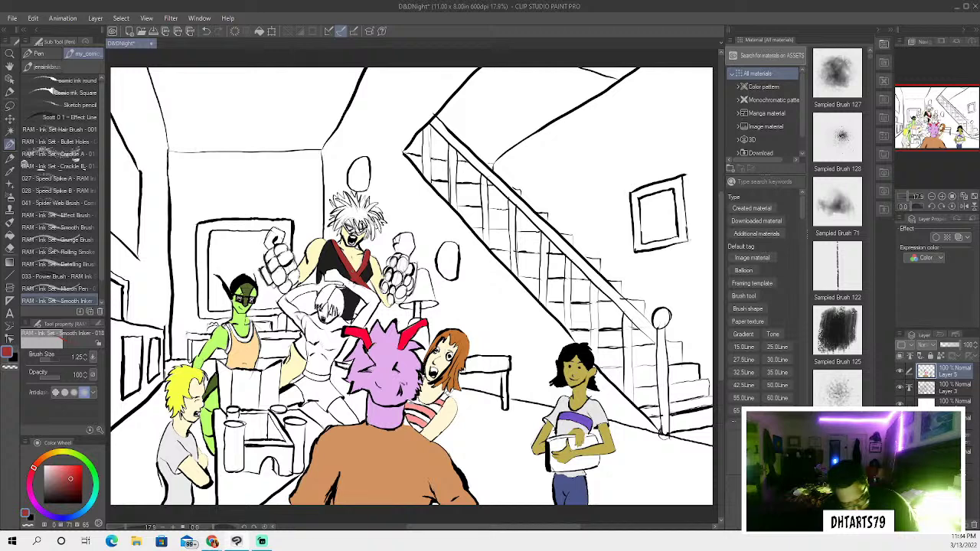
{"action": "key", "text": "x"}
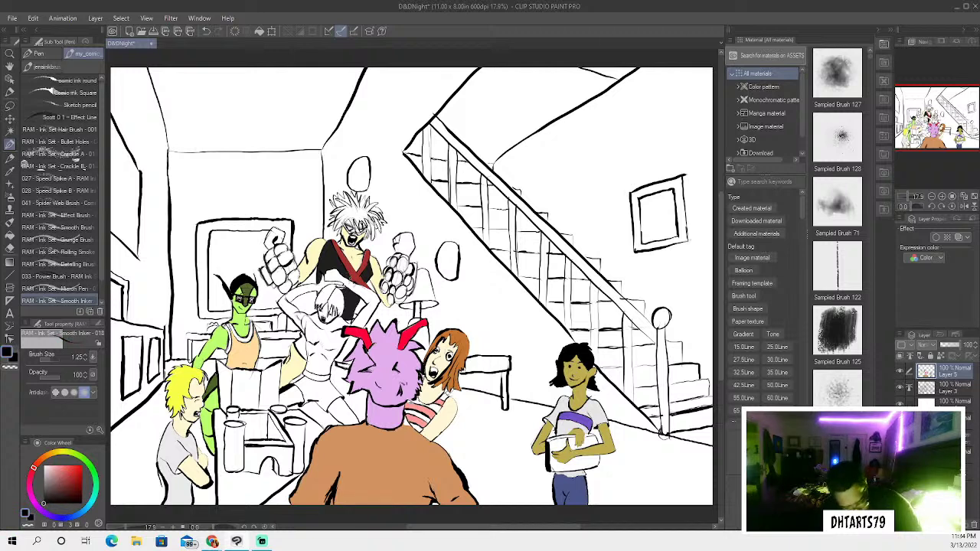
{"action": "mouse_move", "coordinate": [357, 273]}
{"action": "left_mouse_down"}
{"action": "mouse_move", "coordinate": [362, 251]}
{"action": "mouse_move", "coordinate": [349, 274]}
{"action": "mouse_move", "coordinate": [332, 241]}
{"action": "mouse_move", "coordinate": [368, 290]}
{"action": "left_mouse_up"}
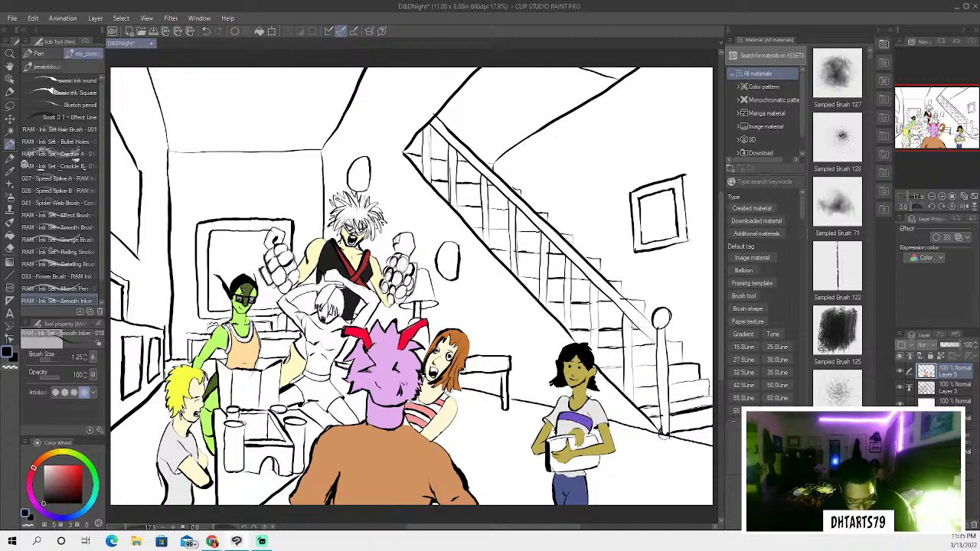
Set the drawing color to a dark green (H 92, S 59, V 41)
{"action": "left_click_drag", "start_coordinate": [89, 498], "coordinate": [93, 472]}
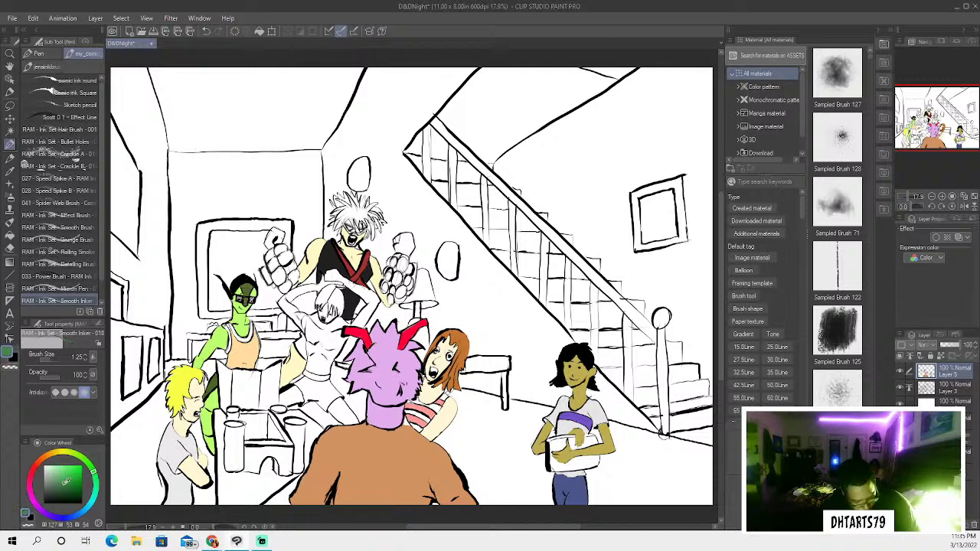
{"action": "left_click", "coordinate": [63, 483]}
{"action": "left_click", "coordinate": [58, 479]}
{"action": "left_click", "coordinate": [81, 458]}
{"action": "left_click", "coordinate": [68, 484]}
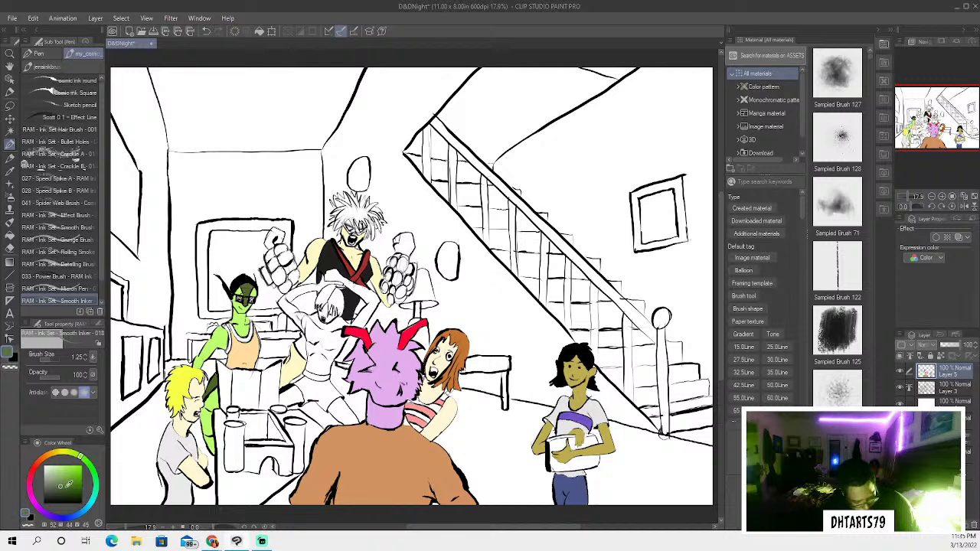
{"action": "left_click", "coordinate": [66, 487]}
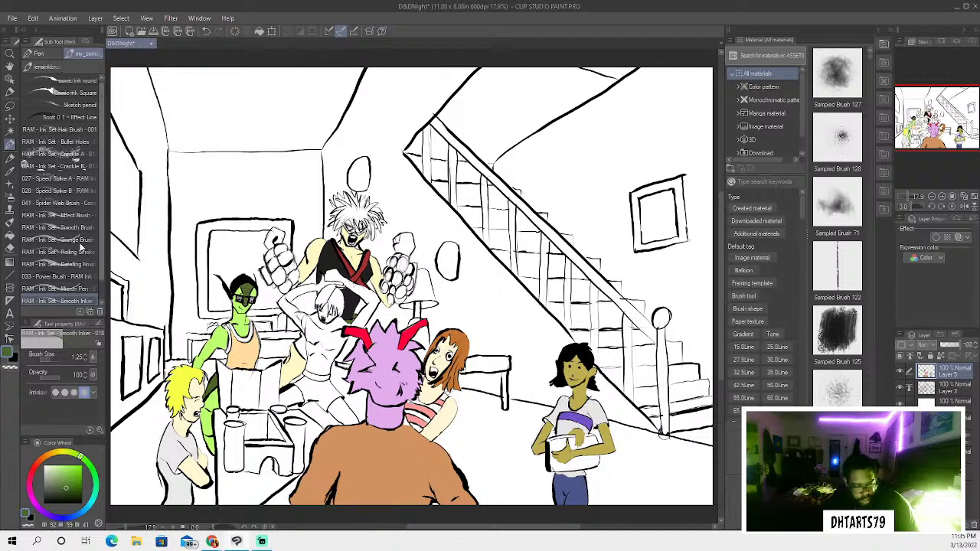
Auto-select the rounded segments of both bulky forearm guards on the spiky-haired figure, referring to all layers
{"action": "left_click", "coordinate": [10, 132]}
{"action": "left_click", "coordinate": [271, 265], "text": "shift"}
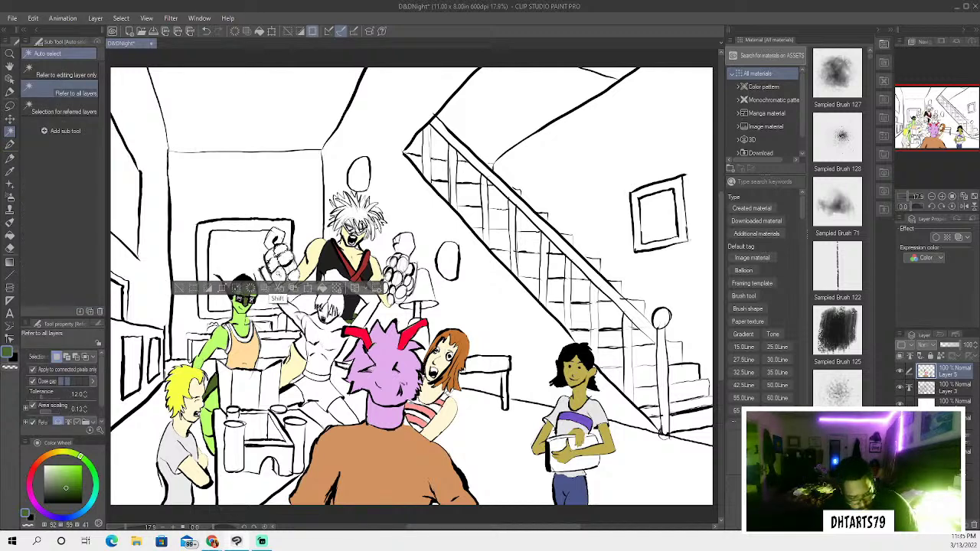
{"action": "left_click", "coordinate": [280, 290], "text": "shift"}
{"action": "left_click", "coordinate": [294, 299], "text": "shift"}
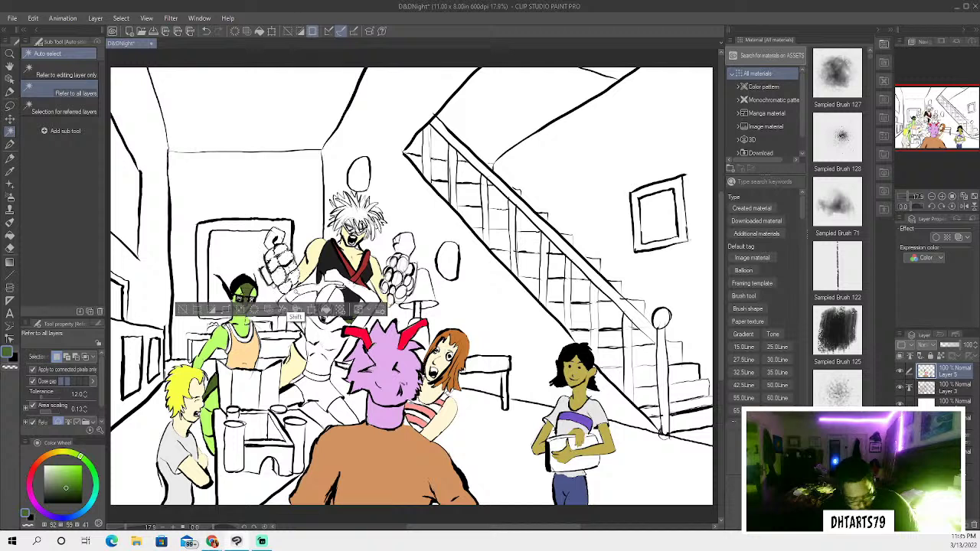
{"action": "left_click", "coordinate": [382, 306], "text": "shift"}
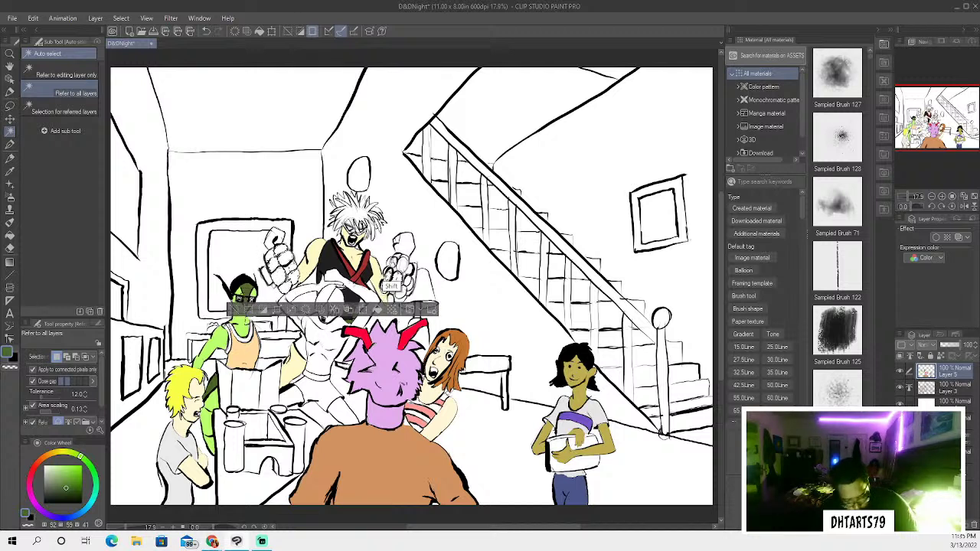
{"action": "left_click", "coordinate": [398, 295], "text": "shift"}
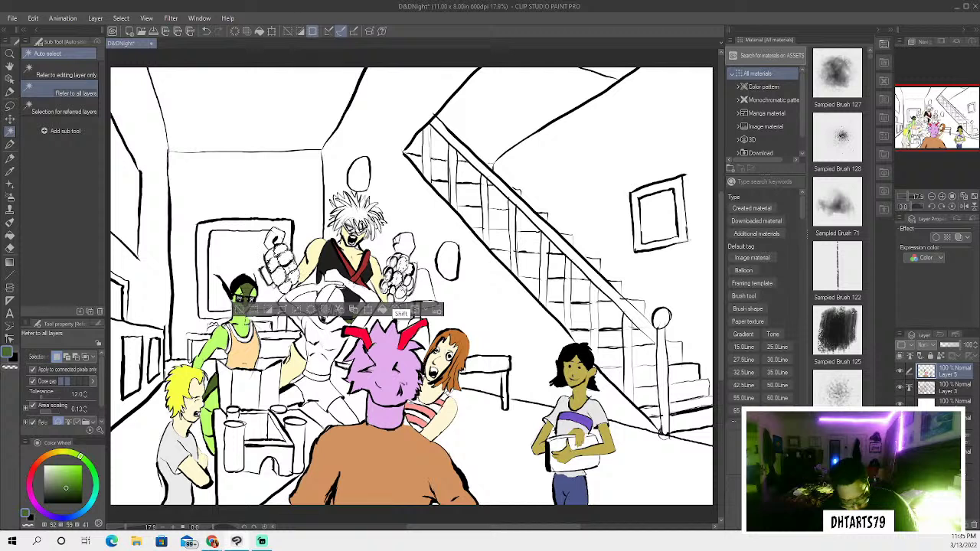
{"action": "left_click", "coordinate": [394, 307], "text": "shift"}
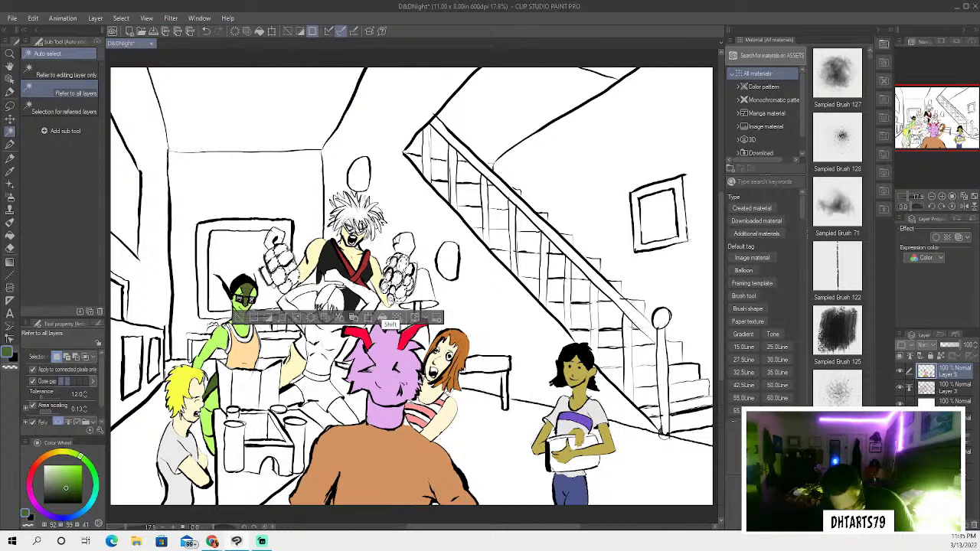
{"action": "left_click", "coordinate": [396, 325], "text": "shift"}
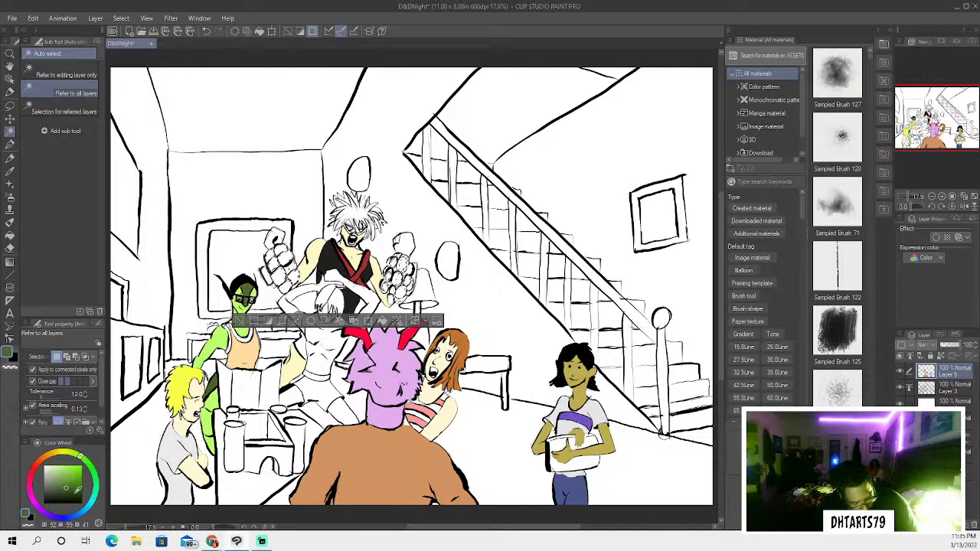
Set the green to H 92, S 73, V 54, paint the selected forearm guard segments with Oil paint and clear the selection
{"action": "left_click_drag", "start_coordinate": [77, 491], "coordinate": [71, 482]}
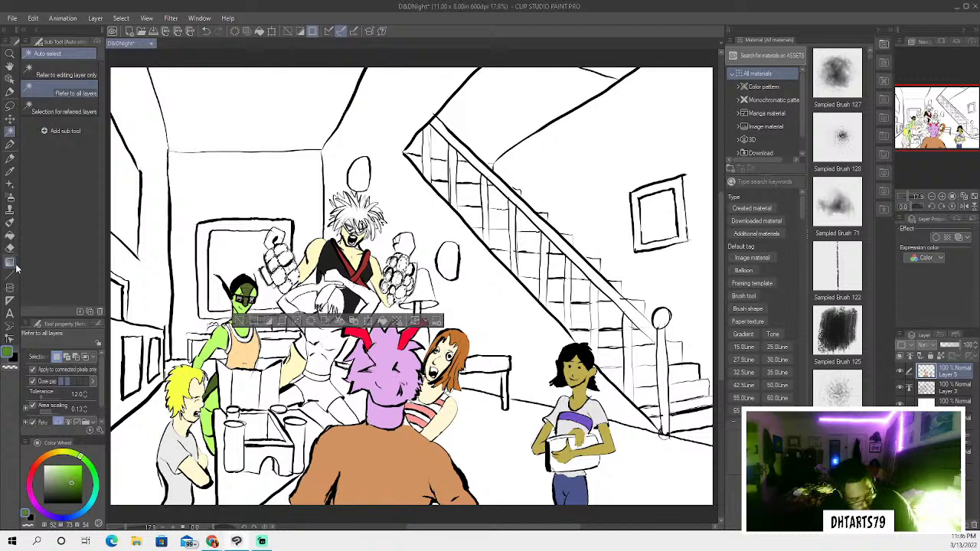
{"action": "left_click", "coordinate": [9, 222]}
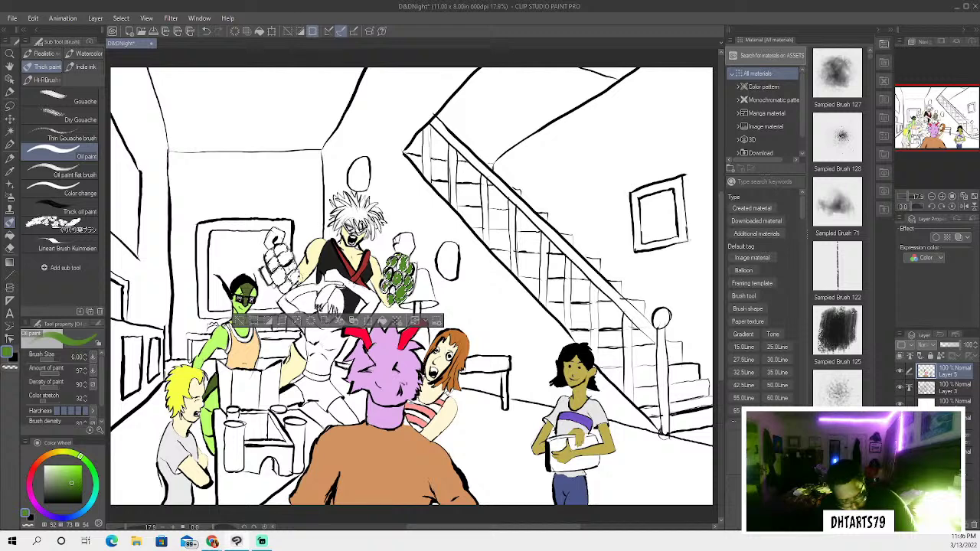
{"action": "left_click_drag", "start_coordinate": [271, 248], "coordinate": [291, 289]}
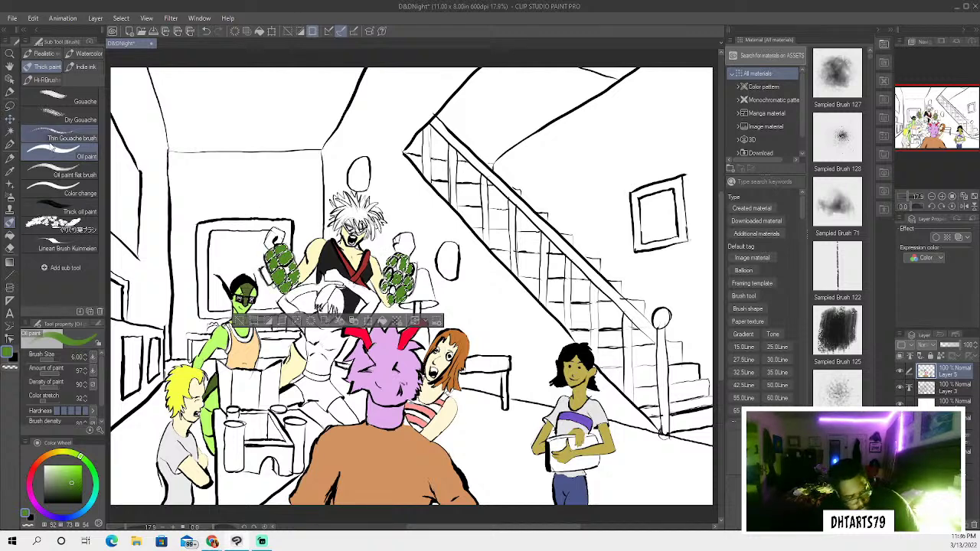
{"action": "key", "text": "ctrl+d"}
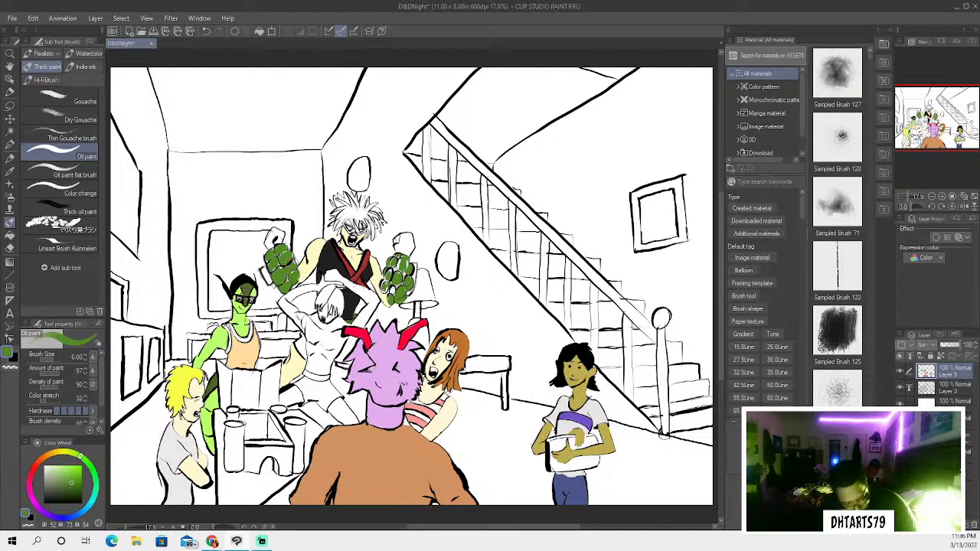
Reduce the Oil paint brush to size 2 and paint green over the gaps and inner lines of both forearm guards
{"action": "key", "text": "bracketleft"}
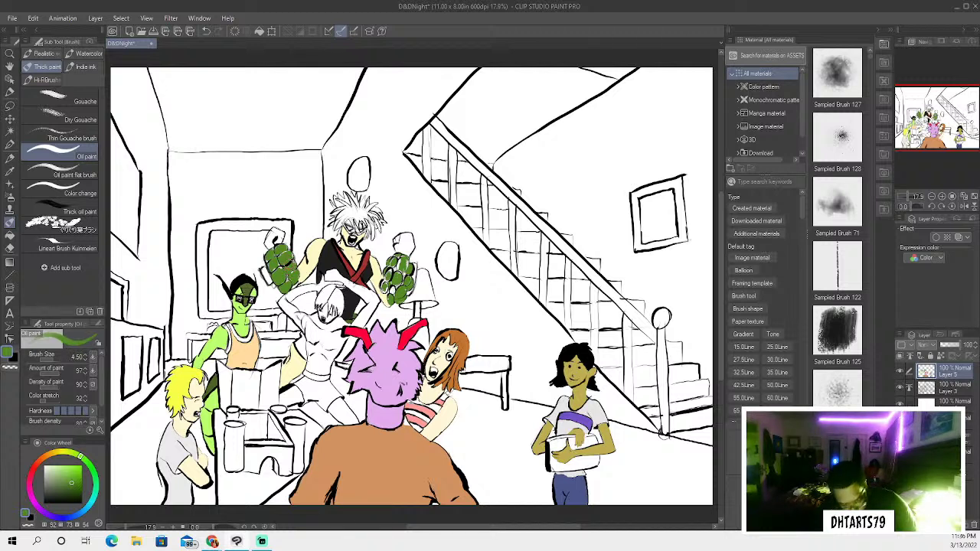
{"action": "key", "text": "bracketleft"}
{"action": "key", "text": "bracketleft"}
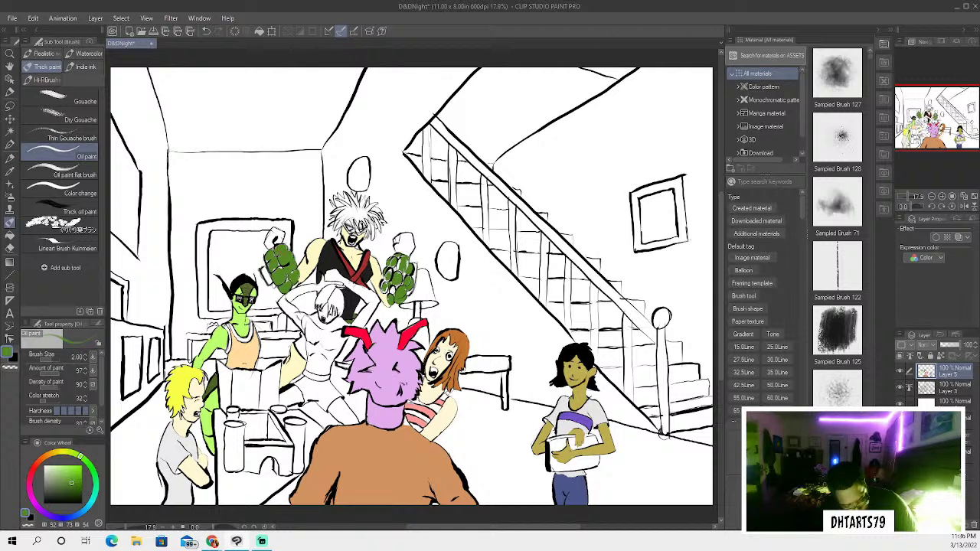
{"action": "left_click_drag", "start_coordinate": [274, 244], "coordinate": [292, 281]}
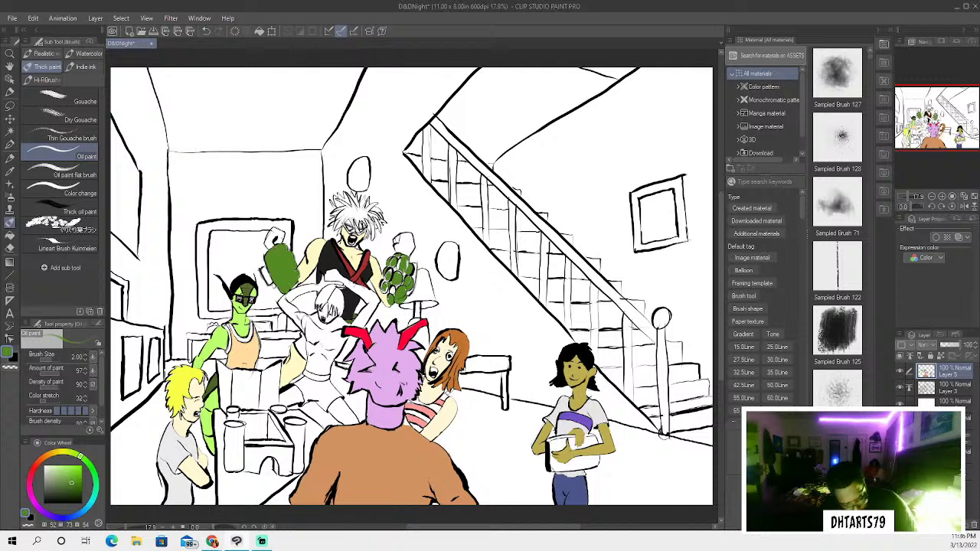
{"action": "mouse_move", "coordinate": [395, 274]}
{"action": "left_mouse_down"}
{"action": "mouse_move", "coordinate": [388, 292]}
{"action": "mouse_move", "coordinate": [388, 257]}
{"action": "mouse_move", "coordinate": [399, 256]}
{"action": "mouse_move", "coordinate": [404, 278]}
{"action": "left_mouse_up"}
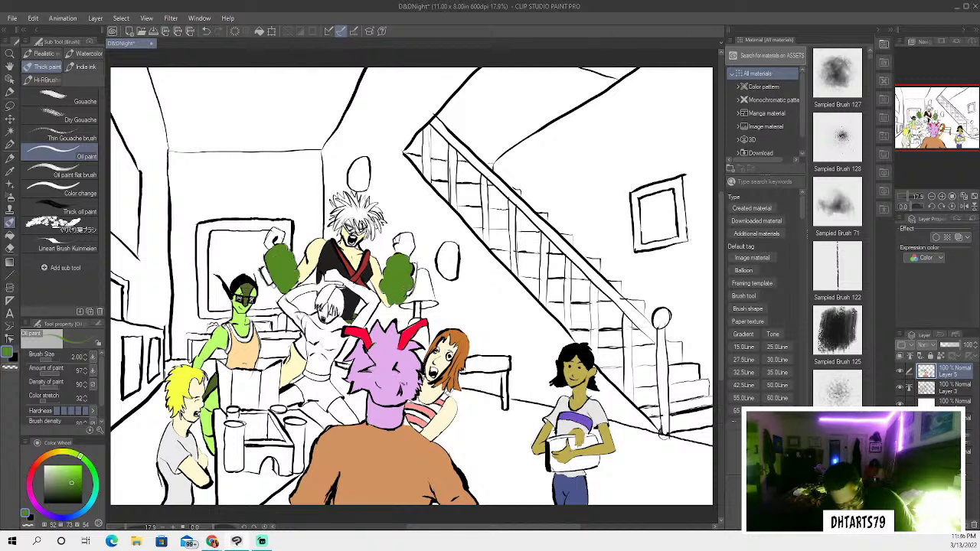
{"action": "left_click_drag", "start_coordinate": [380, 289], "coordinate": [384, 279]}
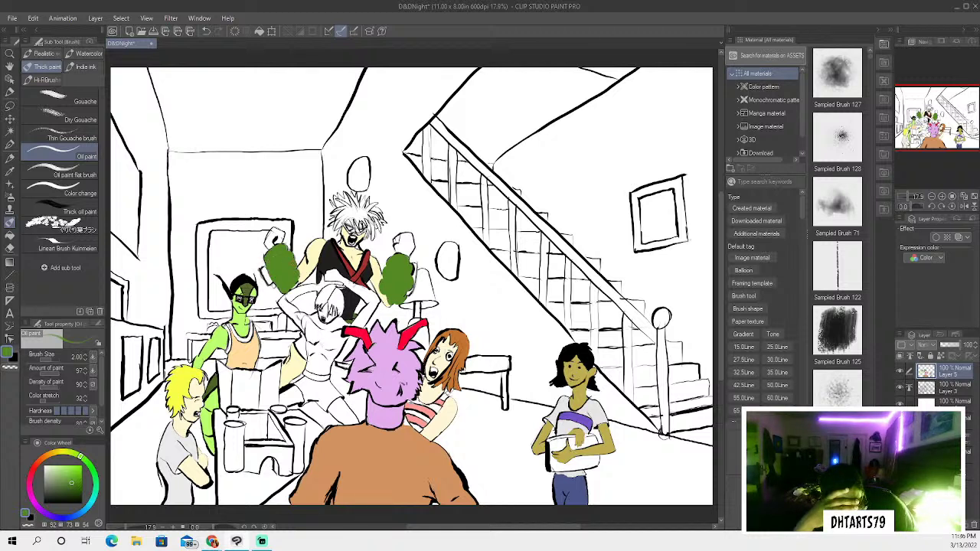
Re-ink the outlines and rounded segments of both green forearm guards in black with the RAM Smooth Inker pen at size 1.25
{"action": "left_click", "coordinate": [44, 502]}
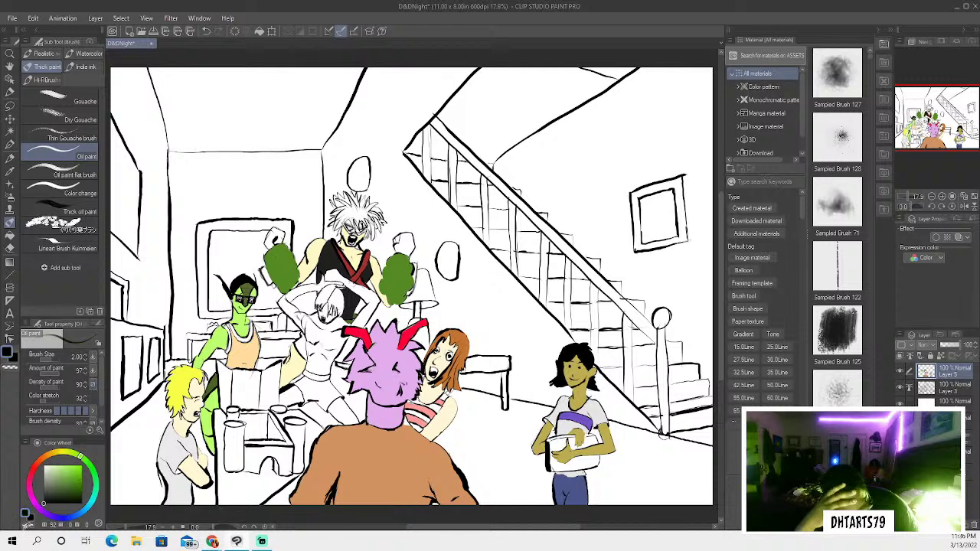
{"action": "left_click", "coordinate": [10, 143]}
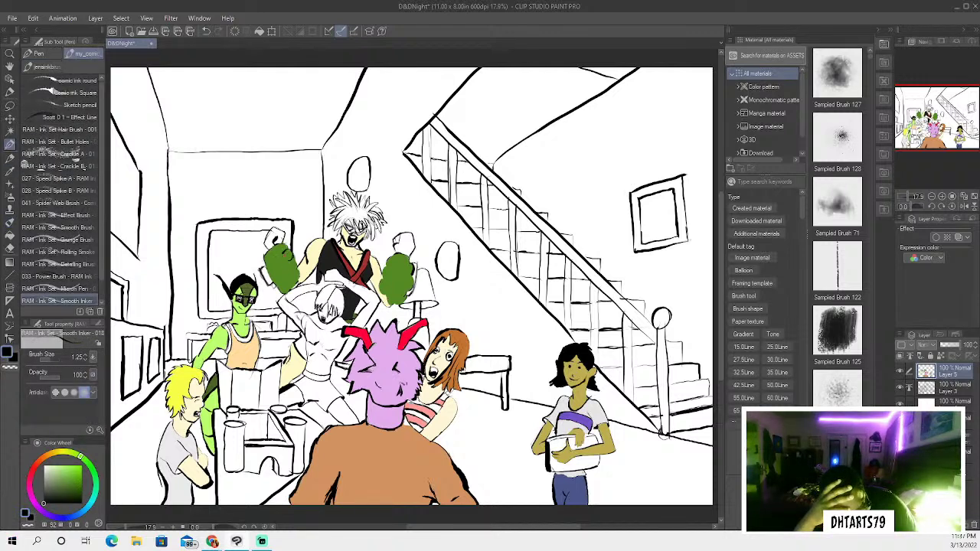
{"action": "mouse_move", "coordinate": [299, 271]}
{"action": "left_mouse_down"}
{"action": "mouse_move", "coordinate": [290, 280]}
{"action": "mouse_move", "coordinate": [270, 261]}
{"action": "mouse_move", "coordinate": [285, 287]}
{"action": "left_mouse_up"}
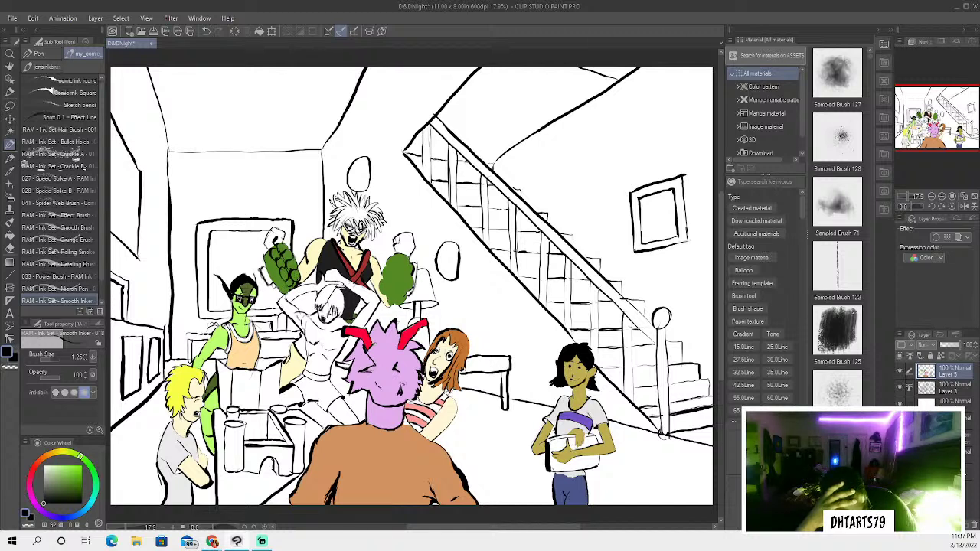
{"action": "left_click_drag", "start_coordinate": [290, 294], "coordinate": [268, 263]}
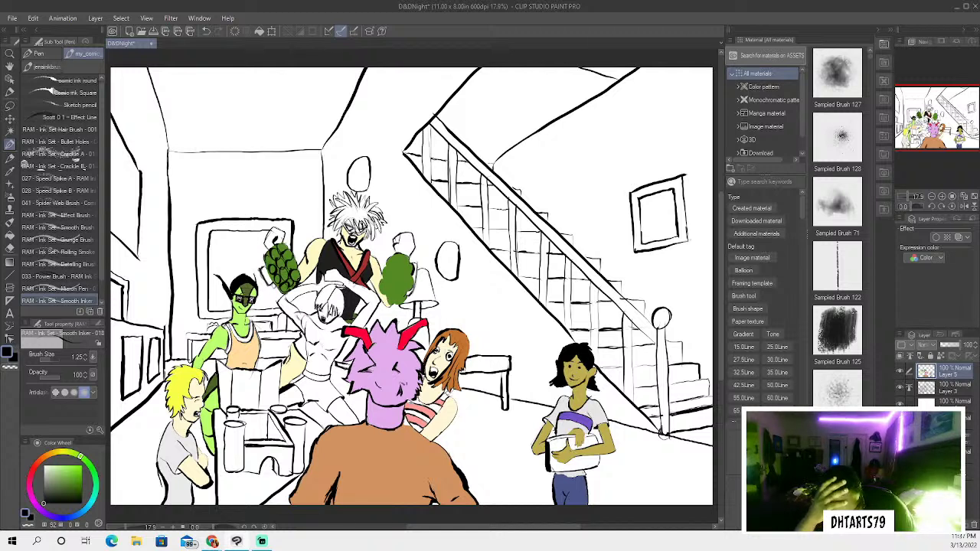
{"action": "mouse_move", "coordinate": [398, 287]}
{"action": "left_mouse_down"}
{"action": "mouse_move", "coordinate": [411, 260]}
{"action": "mouse_move", "coordinate": [389, 251]}
{"action": "mouse_move", "coordinate": [381, 281]}
{"action": "mouse_move", "coordinate": [390, 306]}
{"action": "mouse_move", "coordinate": [394, 279]}
{"action": "left_mouse_up"}
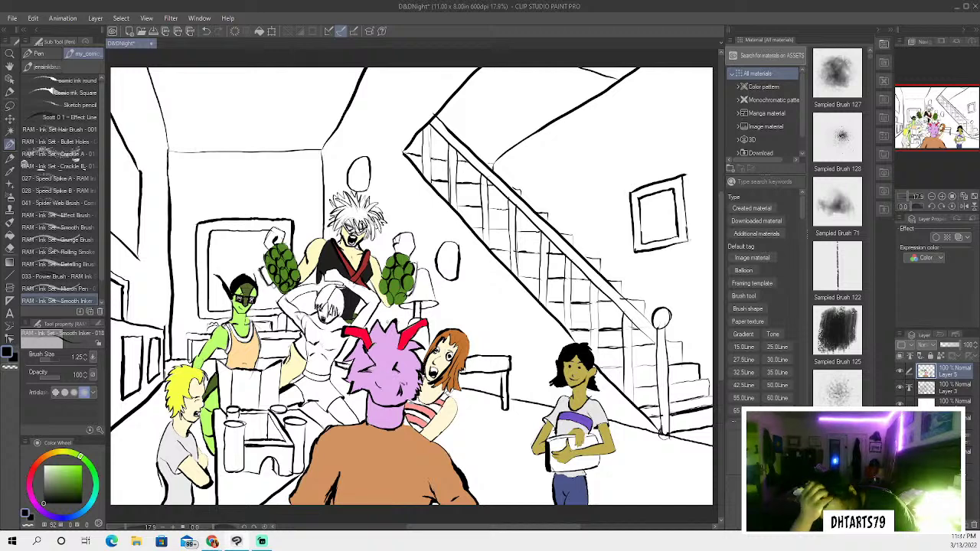
Auto-select both raised fists of the spiky-haired figure, sample the pale skin tone, paint them with Oil paint and clear the selection
{"action": "key", "text": "w"}
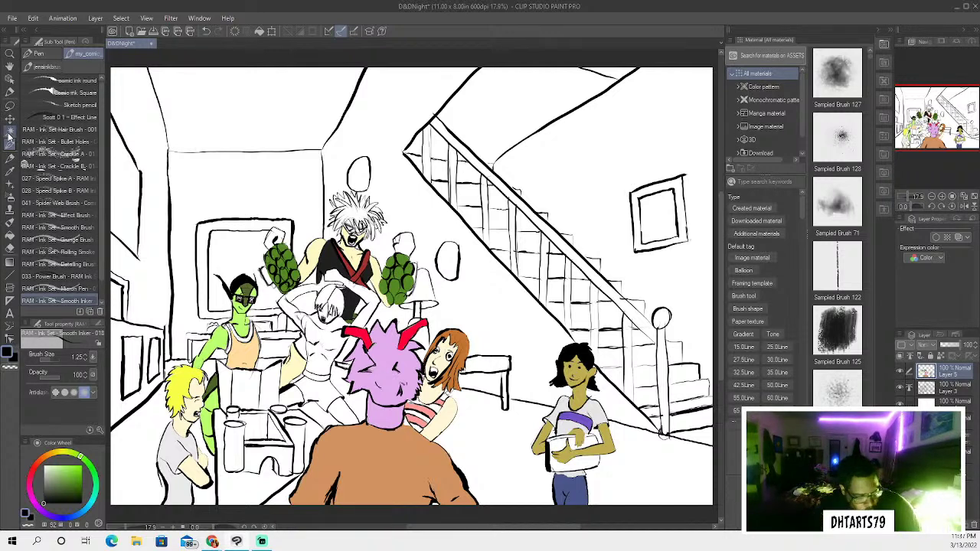
{"action": "left_click", "coordinate": [275, 243]}
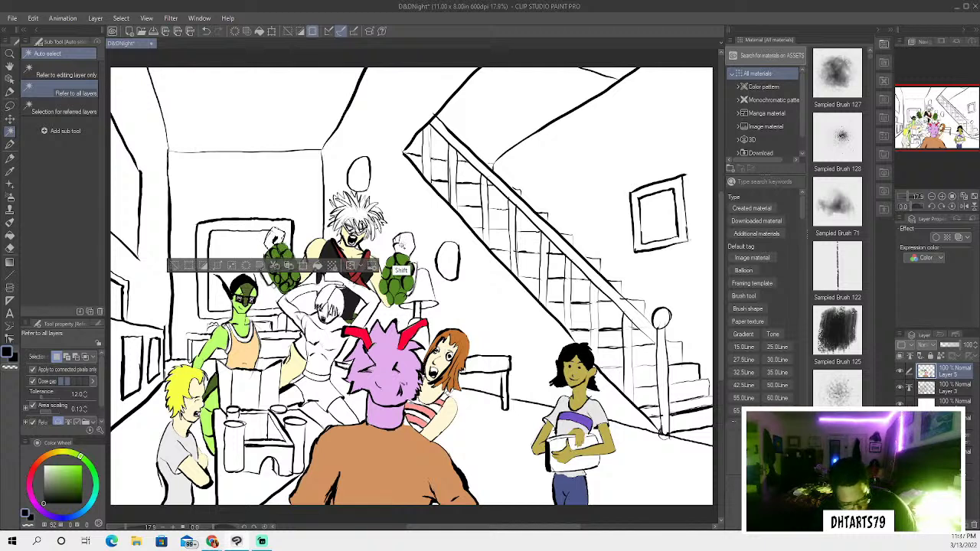
{"action": "left_click", "coordinate": [397, 264], "text": "shift"}
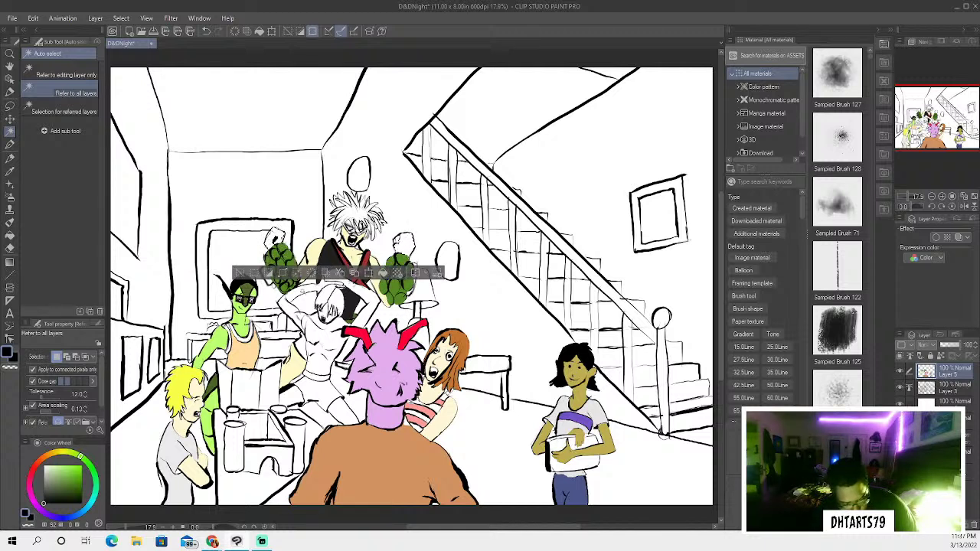
{"action": "left_click", "coordinate": [11, 174]}
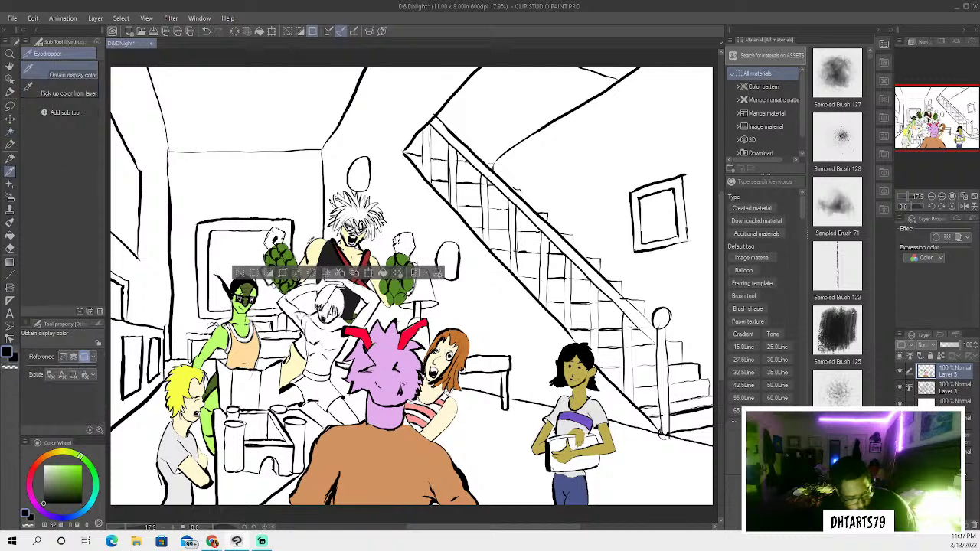
{"action": "left_click", "coordinate": [10, 222]}
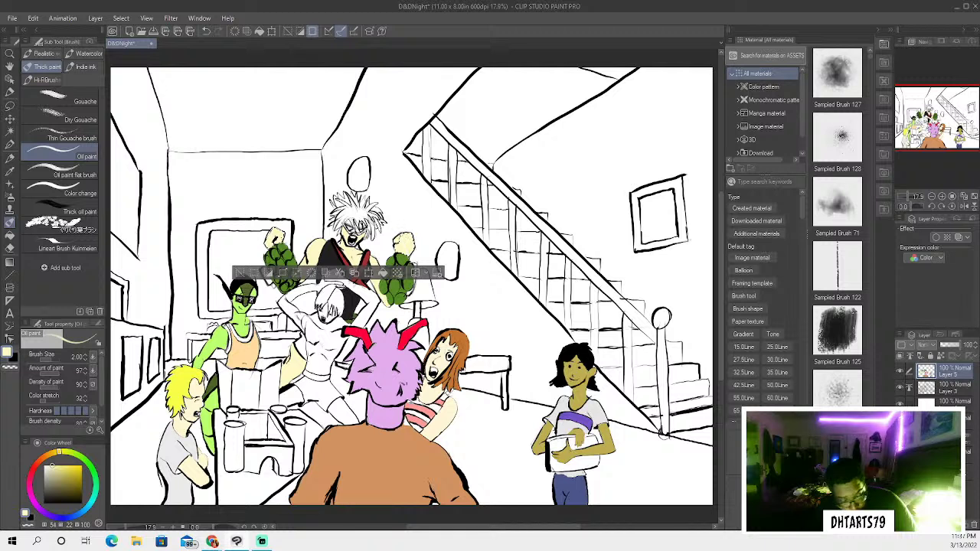
{"action": "key", "text": "ctrl+d"}
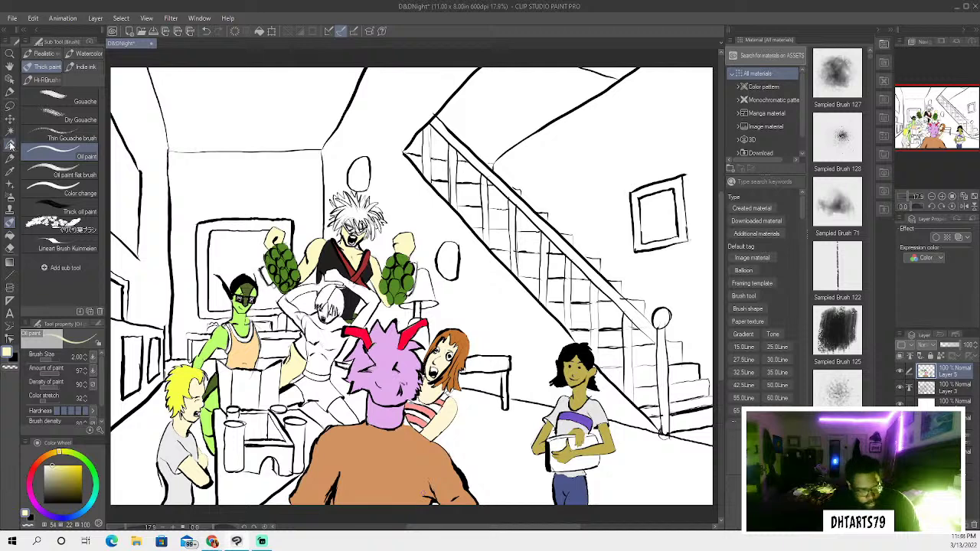
Auto-select the shouting figure's spiky hair, referring to all layers, and set the color to yellow (H 54, S 57, V 100)
{"action": "left_click", "coordinate": [10, 146]}
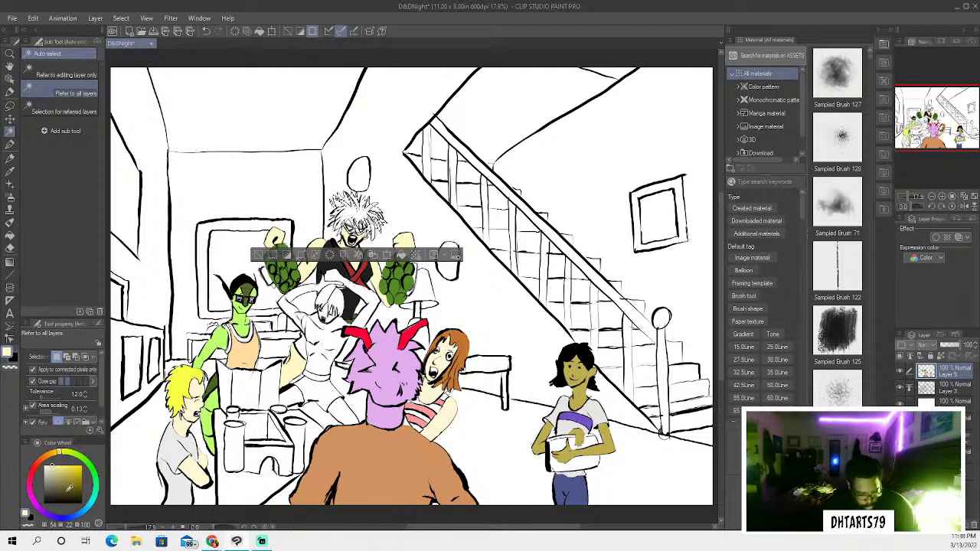
{"action": "left_click", "coordinate": [75, 466]}
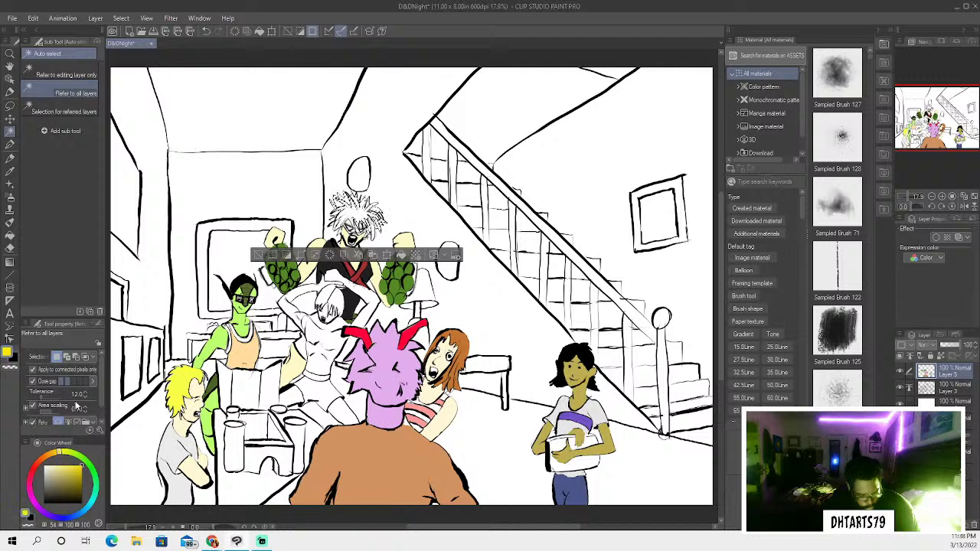
{"action": "left_click", "coordinate": [71, 467]}
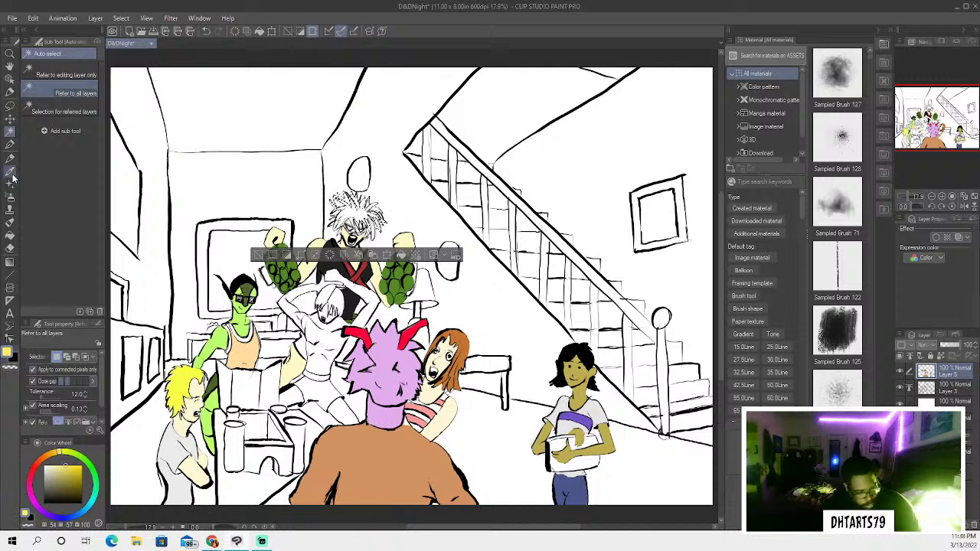
Enlarge the Oil paint brush to size 6, paint the selected spiky hair yellow and clear the selection
{"action": "left_click", "coordinate": [9, 222]}
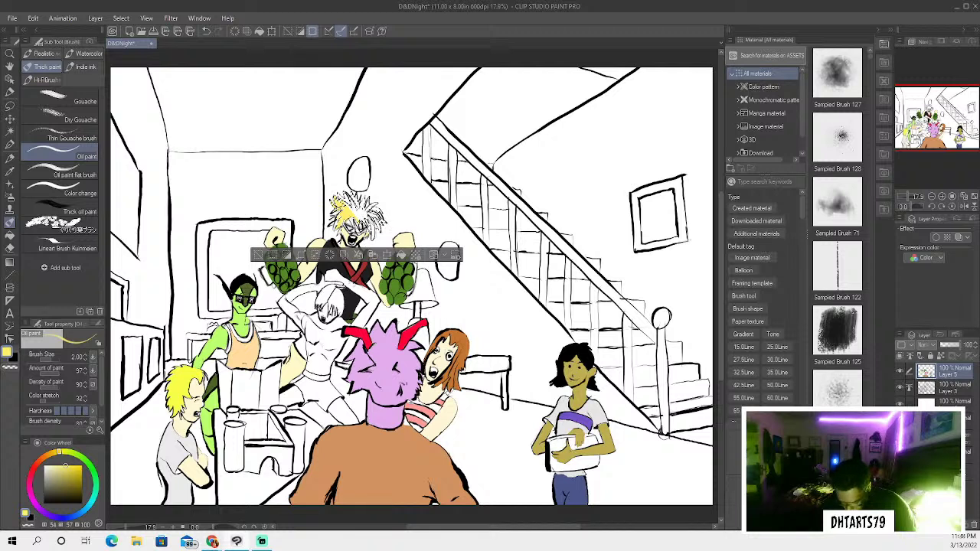
{"action": "key", "text": "bracketright"}
{"action": "key", "text": "bracketright"}
{"action": "key", "text": "bracketright"}
{"action": "key", "text": "bracketright"}
{"action": "key", "text": "bracketright"}
{"action": "left_click_drag", "start_coordinate": [340, 201], "coordinate": [372, 214]}
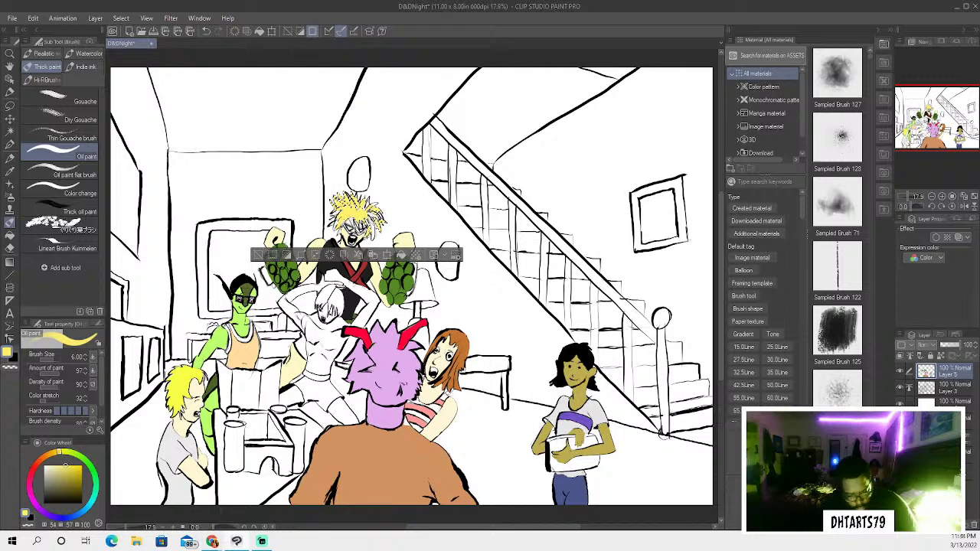
{"action": "key", "text": "ctrl+d"}
Ink solid black markings around the spiky-haired figure's eyes with the Smooth Inker pen and switch to the Hard eraser for touch-ups
{"action": "left_click", "coordinate": [11, 145]}
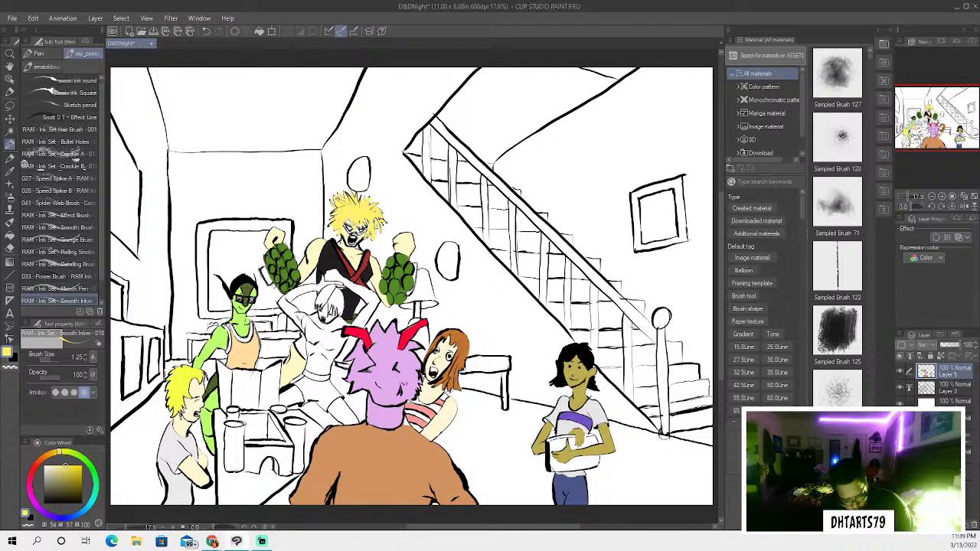
{"action": "left_click", "coordinate": [44, 503]}
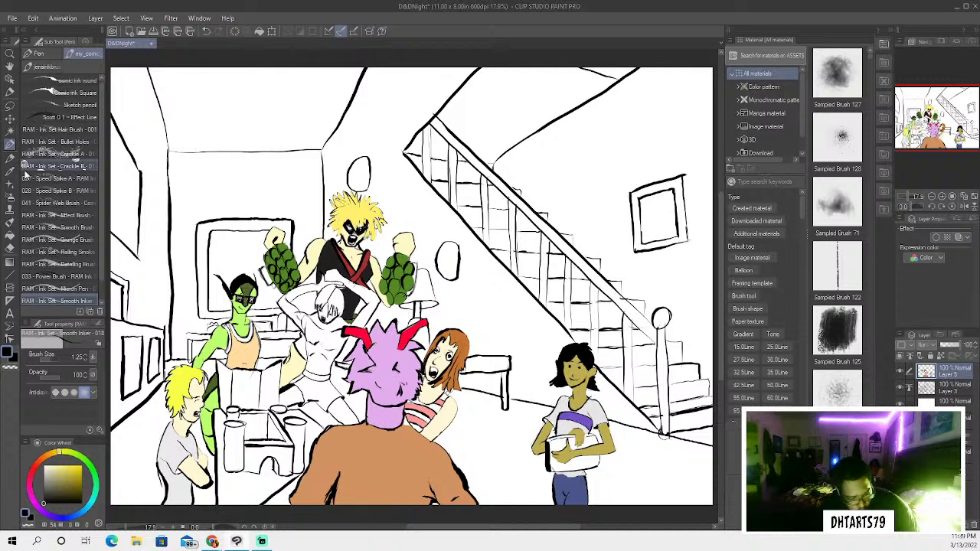
{"action": "key", "text": "e"}
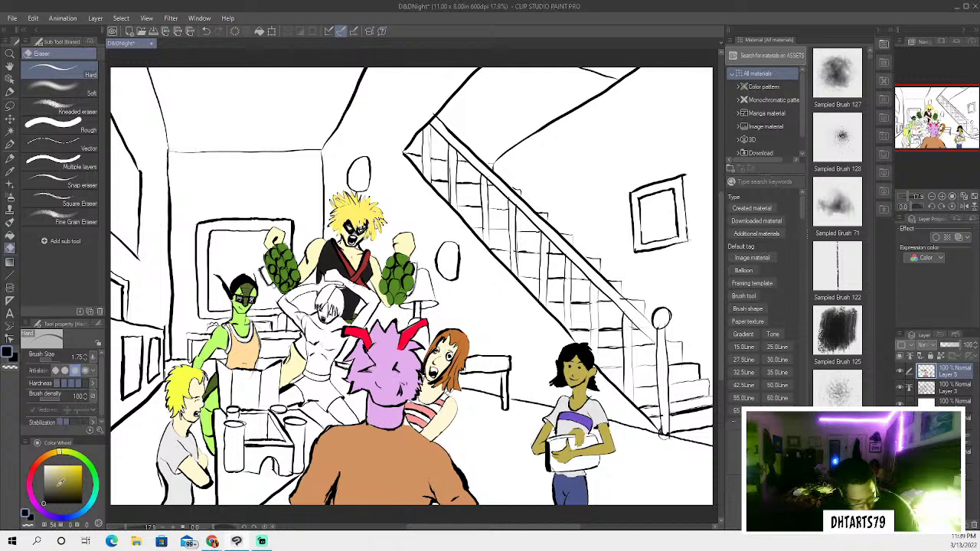
Ink black strand lines and spikes over the shouting figure's yellow hair with the Smooth Inker pen
{"action": "left_click", "coordinate": [9, 144]}
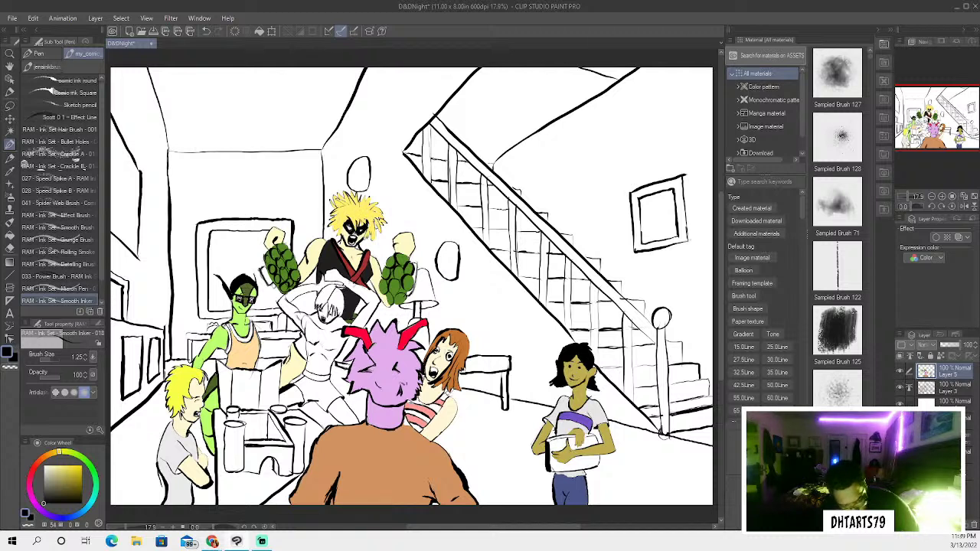
{"action": "mouse_move", "coordinate": [365, 217]}
{"action": "left_mouse_down"}
{"action": "mouse_move", "coordinate": [375, 243]}
{"action": "mouse_move", "coordinate": [385, 219]}
{"action": "mouse_move", "coordinate": [359, 201]}
{"action": "left_mouse_up"}
{"action": "mouse_move", "coordinate": [361, 198]}
{"action": "left_mouse_down"}
{"action": "mouse_move", "coordinate": [335, 208]}
{"action": "mouse_move", "coordinate": [330, 231]}
{"action": "mouse_move", "coordinate": [331, 201]}
{"action": "mouse_move", "coordinate": [346, 206]}
{"action": "left_mouse_up"}
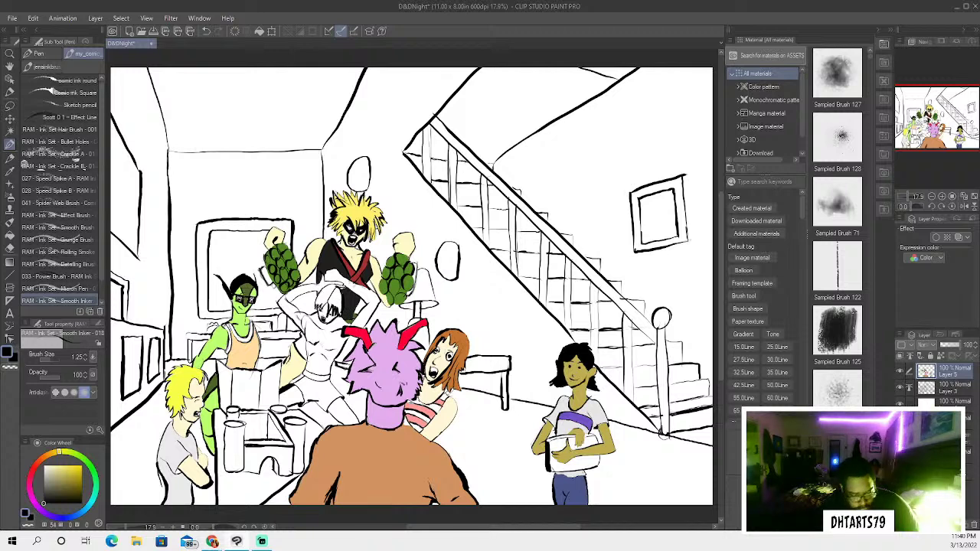
Auto-select the hair of the figure with raised arms and paint it dark red (H 3, S 63, V 45) with Oil paint
{"action": "left_click", "coordinate": [9, 131]}
{"action": "left_click", "coordinate": [330, 341]}
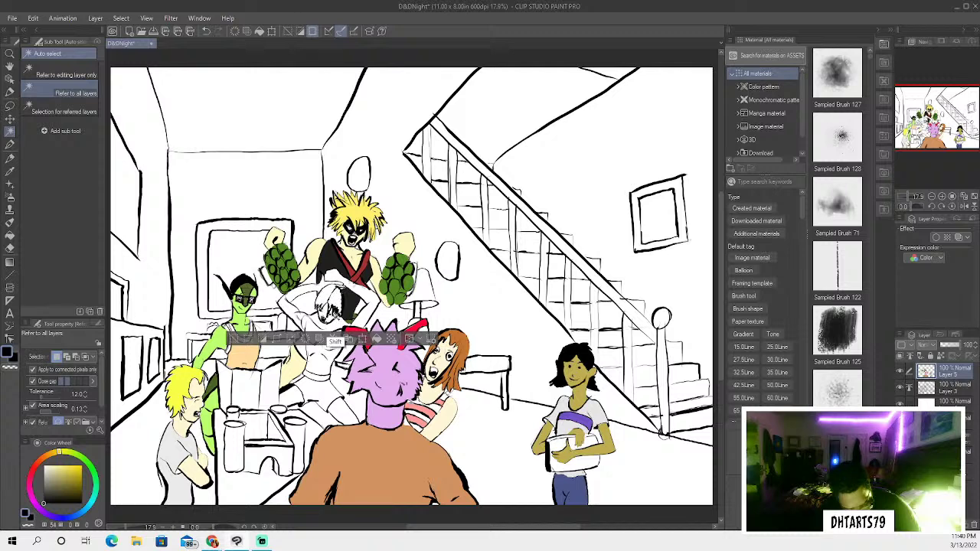
{"action": "left_click", "coordinate": [34, 466]}
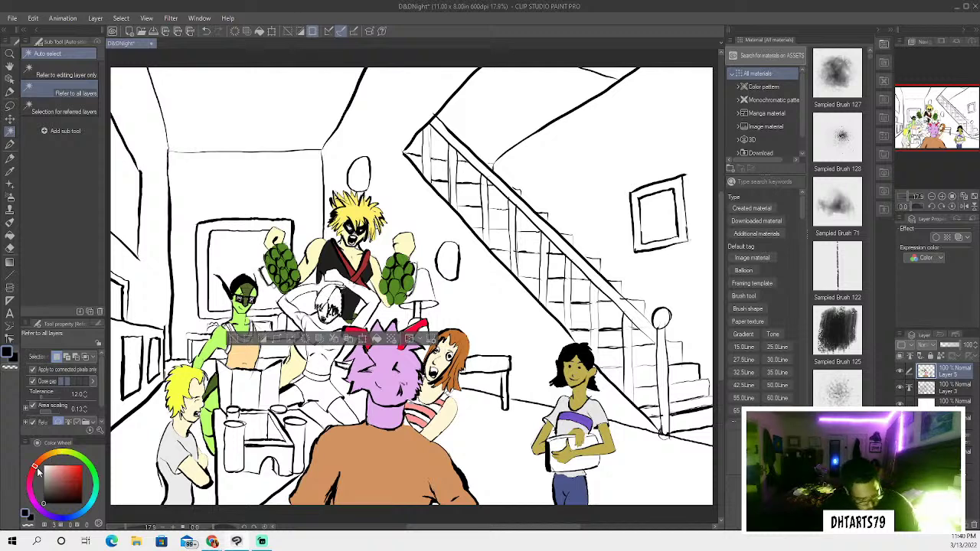
{"action": "left_click", "coordinate": [67, 486]}
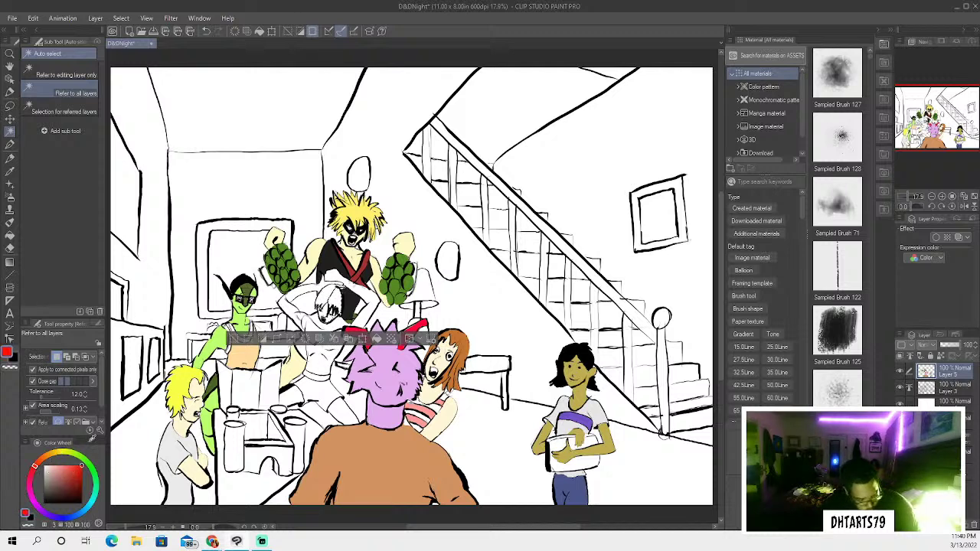
{"action": "left_click", "coordinate": [11, 223]}
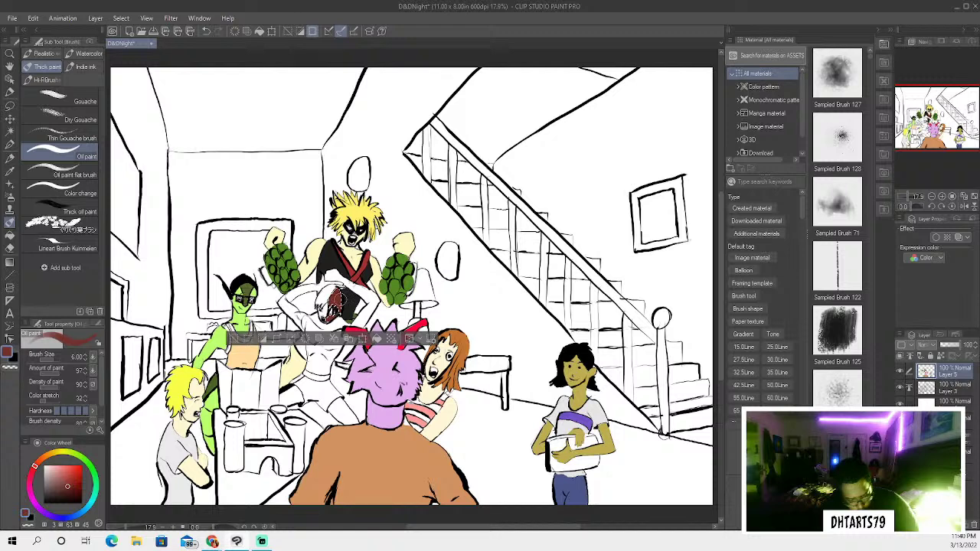
{"action": "left_click", "coordinate": [10, 131]}
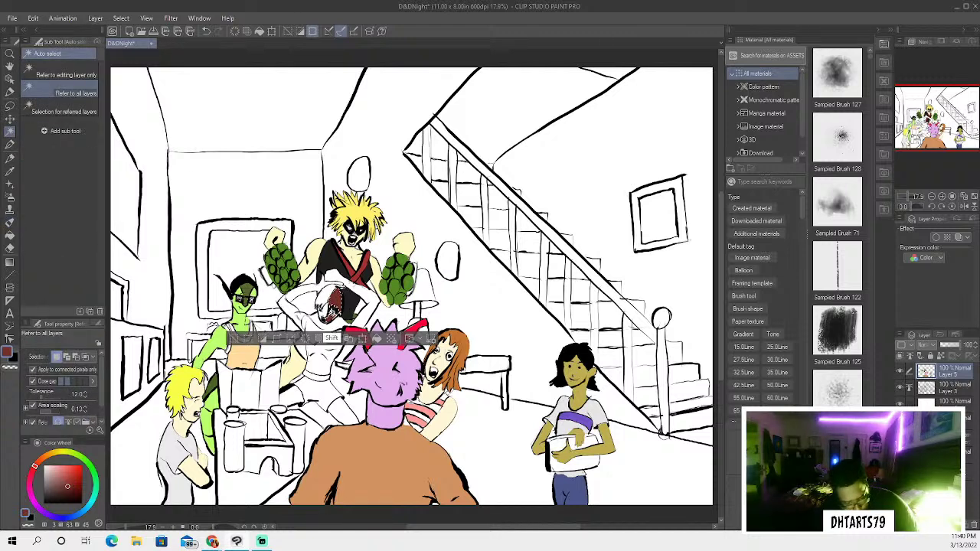
{"action": "left_click", "coordinate": [11, 222]}
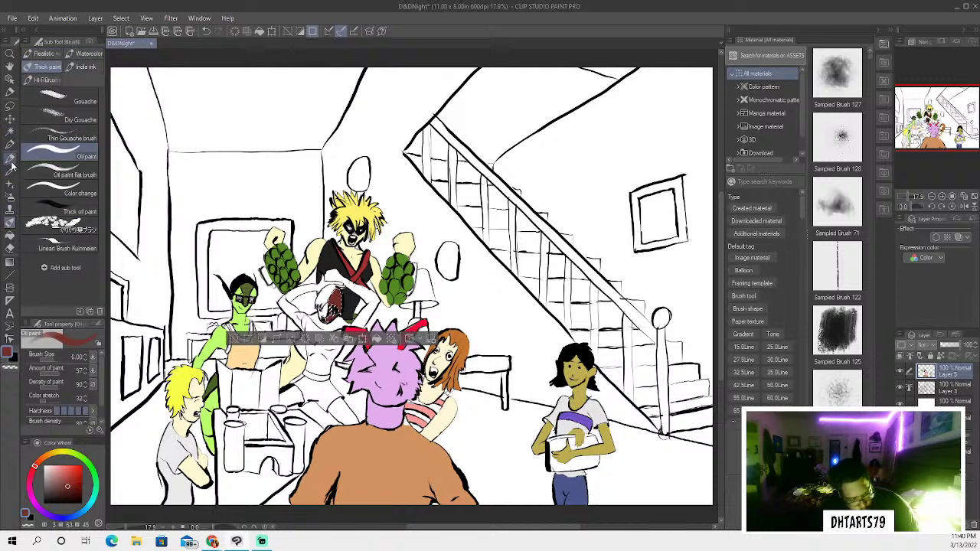
Set a pale skin tone (H 50, S 27, V 100) and auto-select the skin areas of the figure with raised arms
{"action": "left_click", "coordinate": [58, 454]}
{"action": "left_click", "coordinate": [55, 464]}
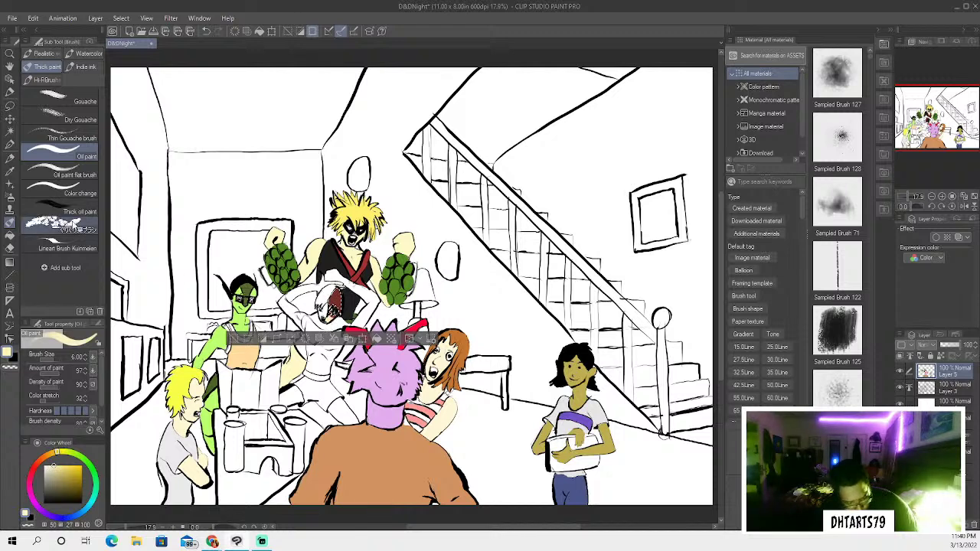
{"action": "left_click", "coordinate": [10, 130]}
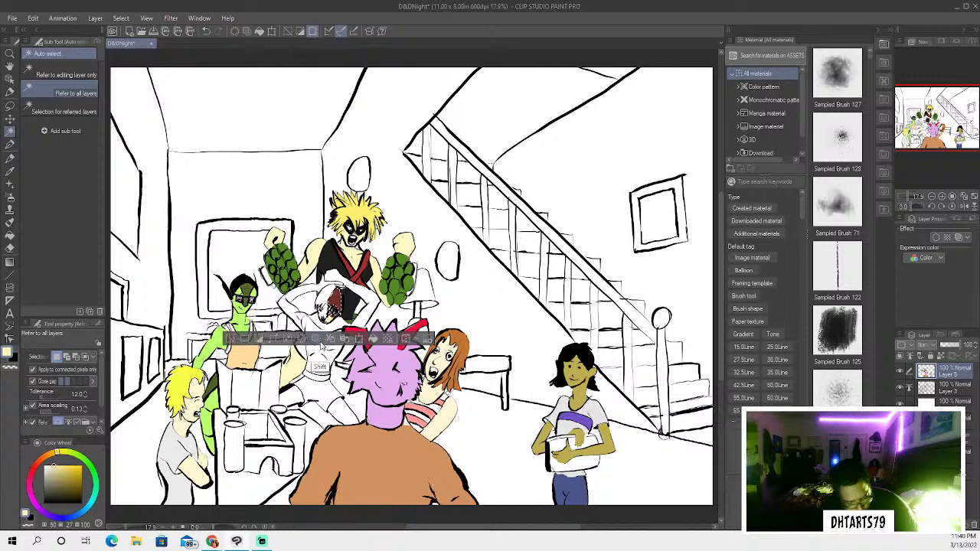
{"action": "left_click", "coordinate": [321, 382], "text": "shift"}
{"action": "left_click", "coordinate": [331, 429], "text": "shift"}
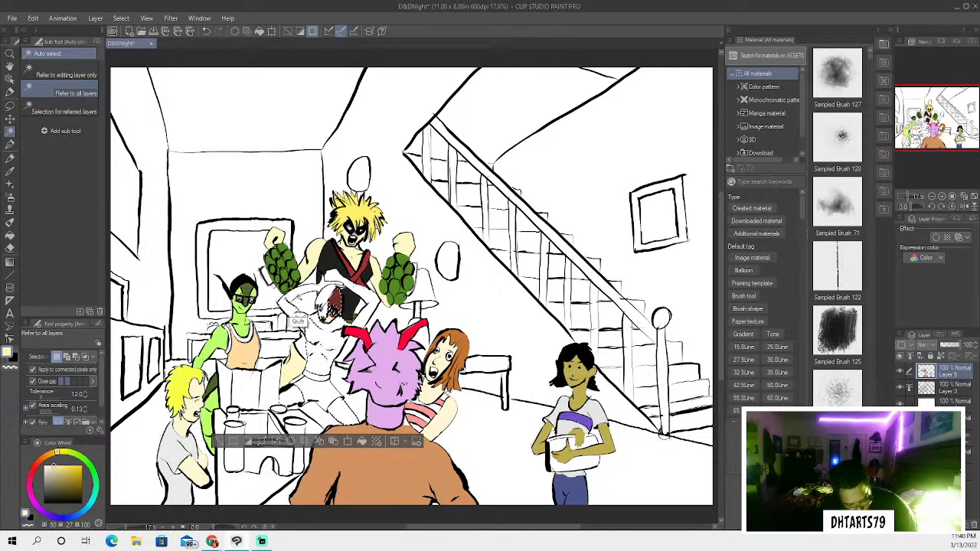
{"action": "left_click", "coordinate": [322, 314], "text": "shift"}
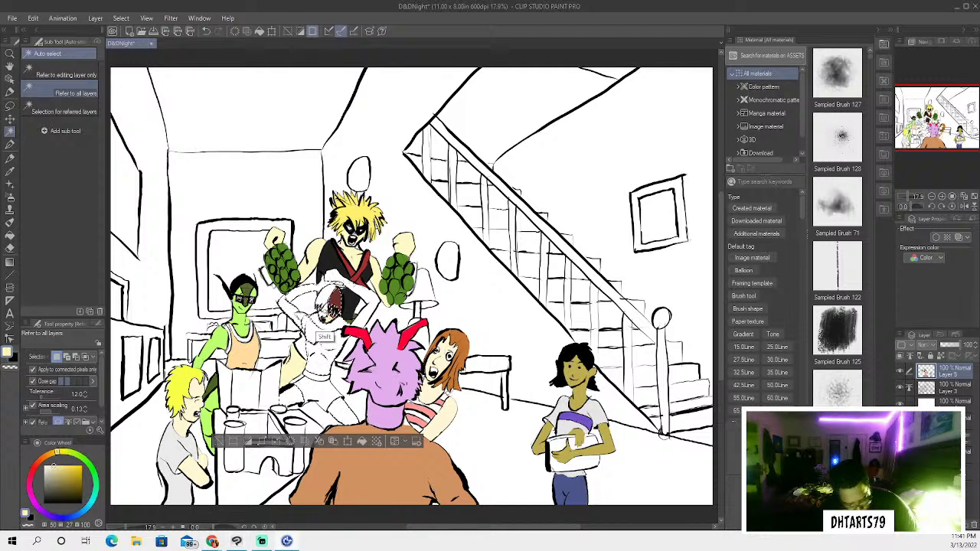
{"action": "left_click", "coordinate": [333, 297], "text": "shift"}
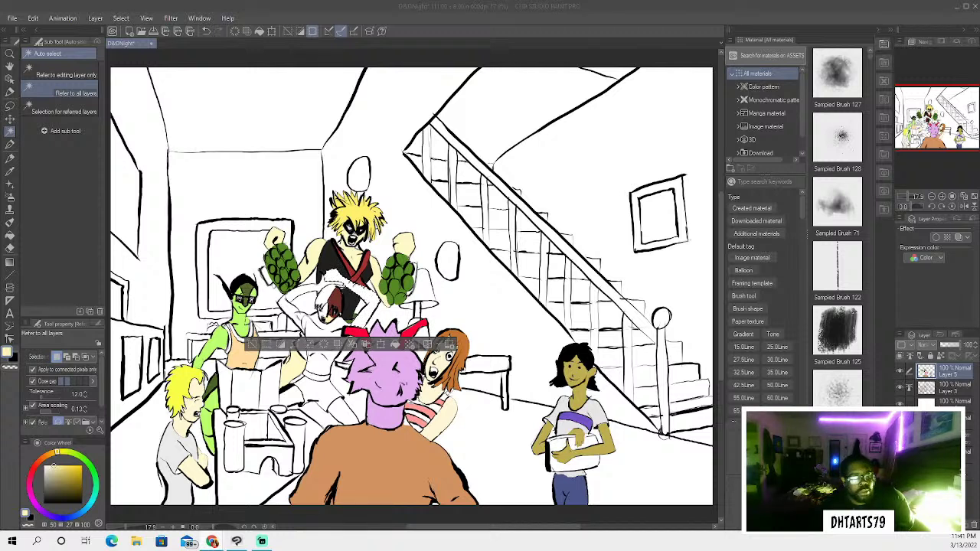
Undo the last selection changes on the figure with raised arms
{"action": "key", "text": "alt+Tab"}
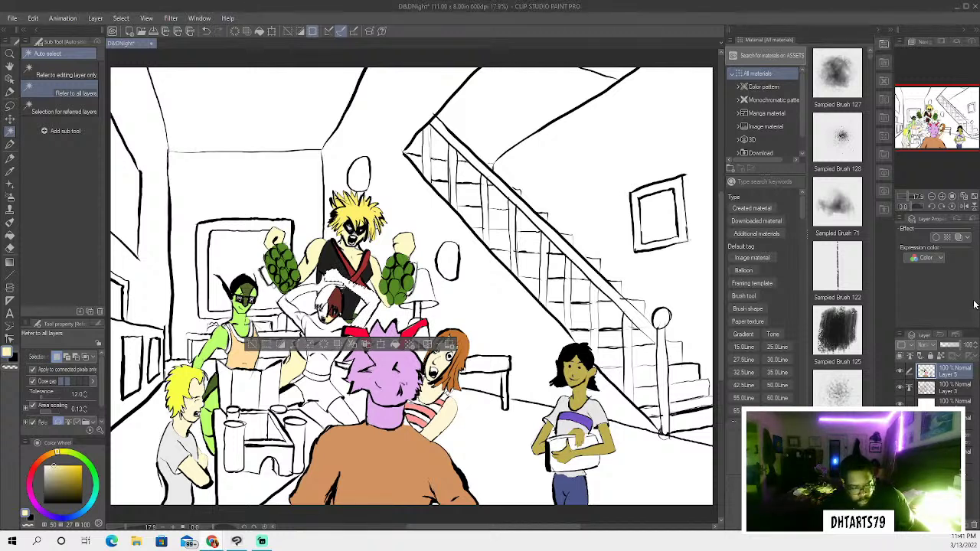
{"action": "left_click", "coordinate": [204, 32]}
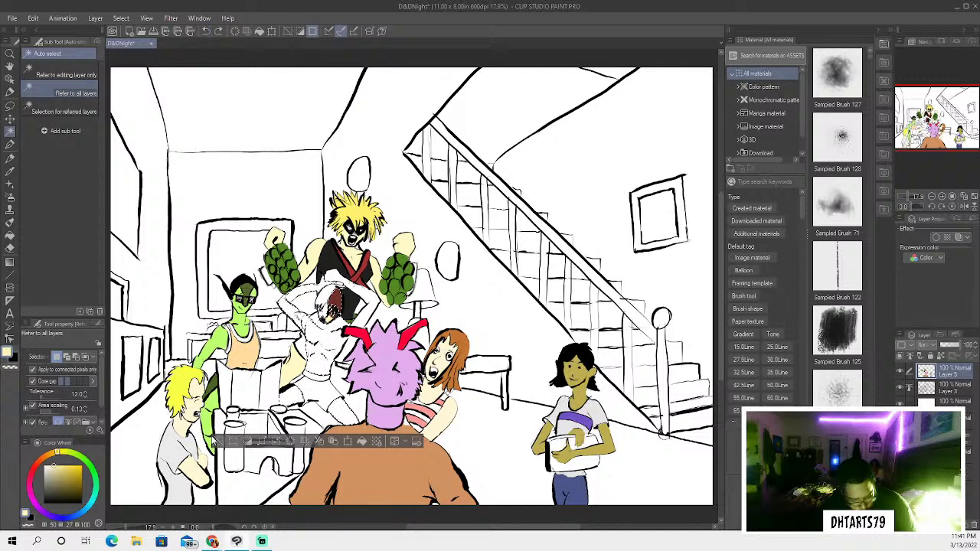
{"action": "key", "text": "ctrl+z"}
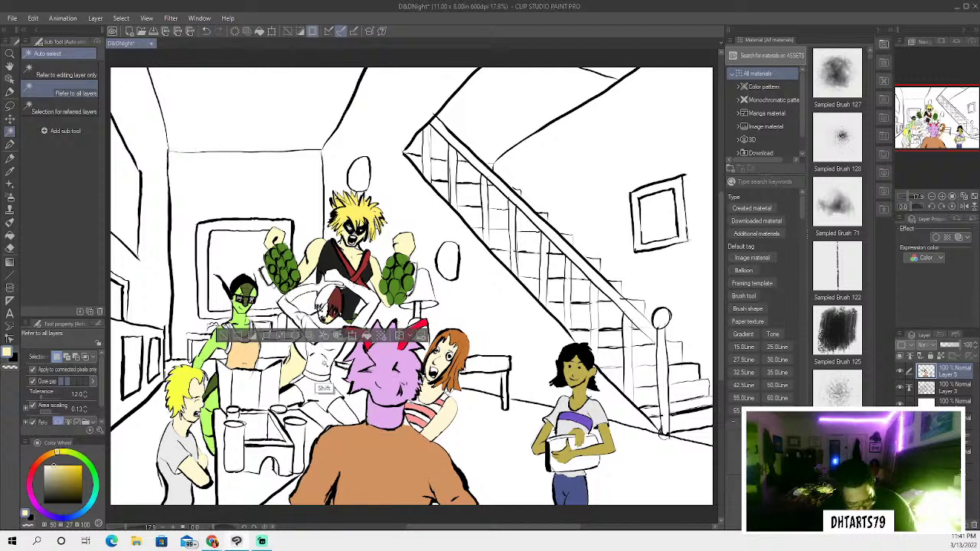
Restore the skin selection on the figure with raised arms, extend it, and paint it pale skin tone with Oil paint
{"action": "key", "text": "ctrl+y"}
{"action": "key", "text": "ctrl+y"}
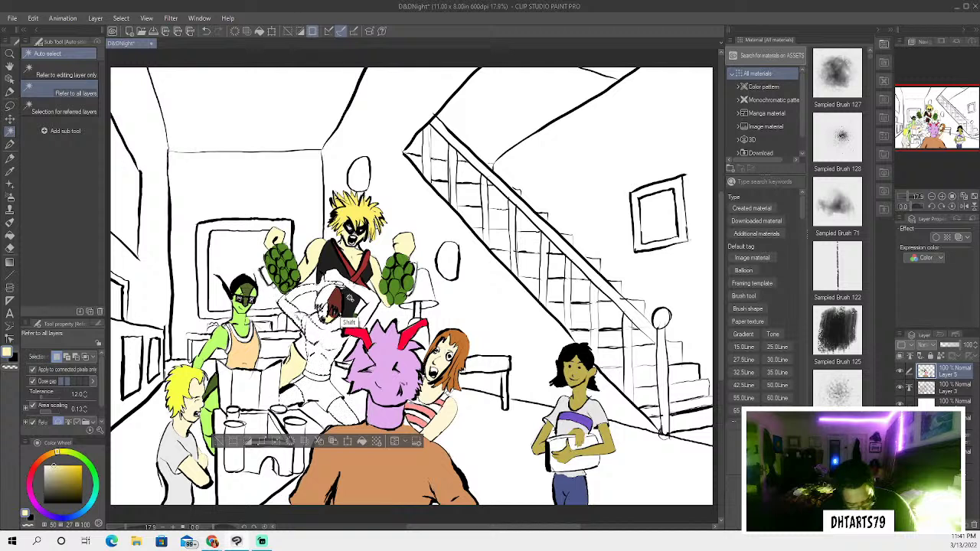
{"action": "left_click_drag", "start_coordinate": [357, 327], "coordinate": [366, 329]}
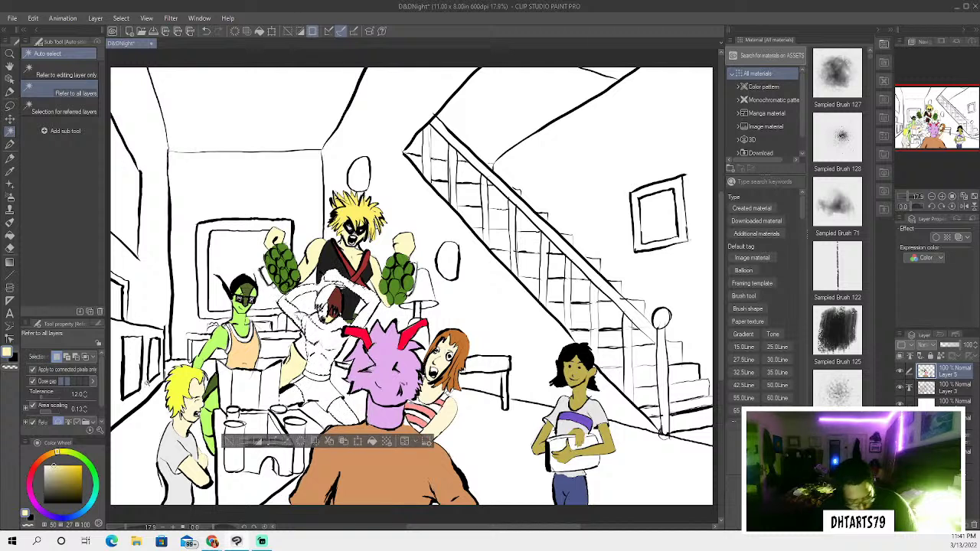
{"action": "left_click", "coordinate": [10, 172]}
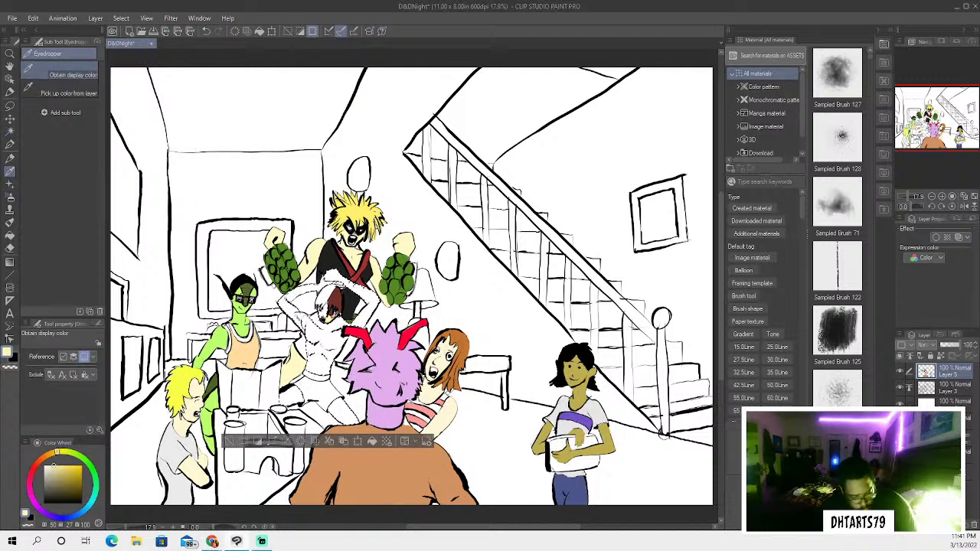
{"action": "left_click", "coordinate": [10, 222]}
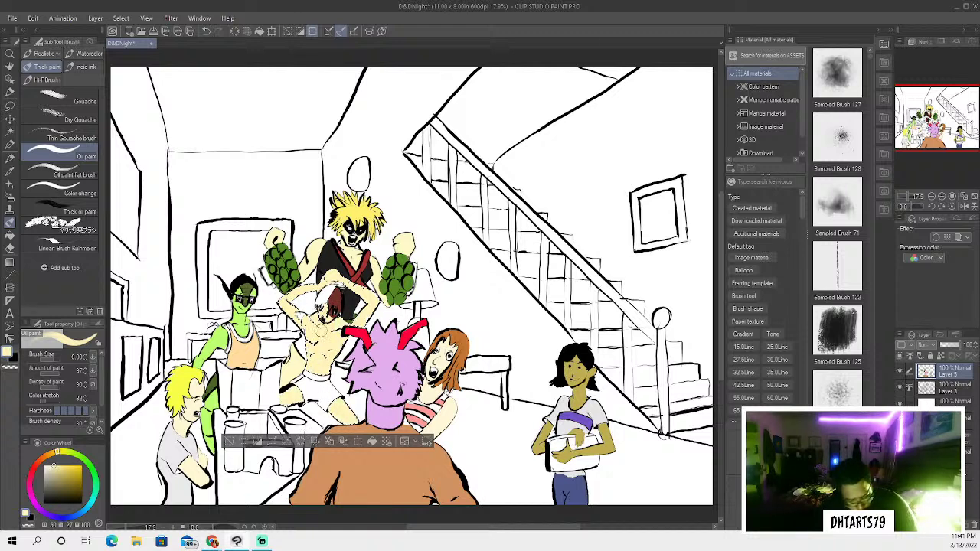
Auto-select the remaining small skin gaps on the figure with raised arms, paint them with Oil paint, and deselect
{"action": "key", "text": "w"}
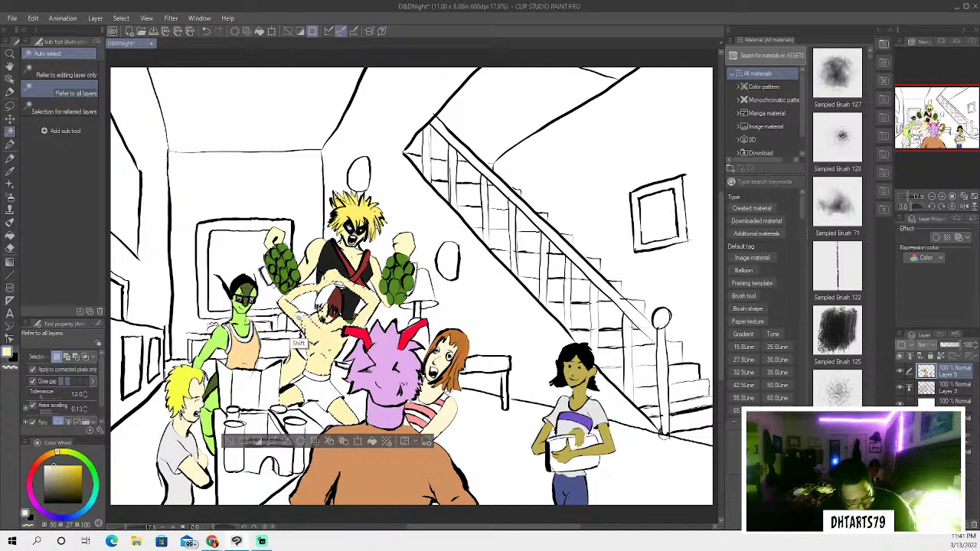
{"action": "left_click", "coordinate": [10, 222]}
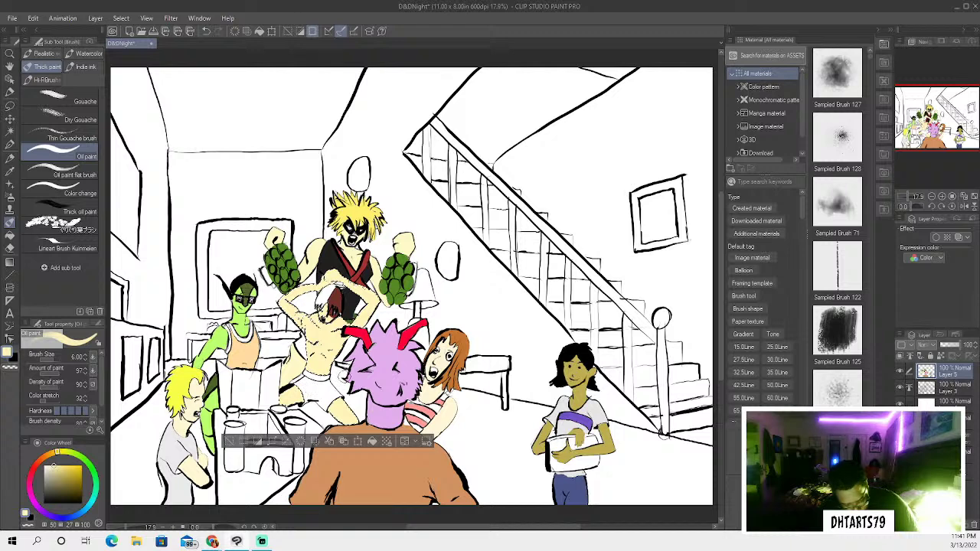
{"action": "key", "text": "w"}
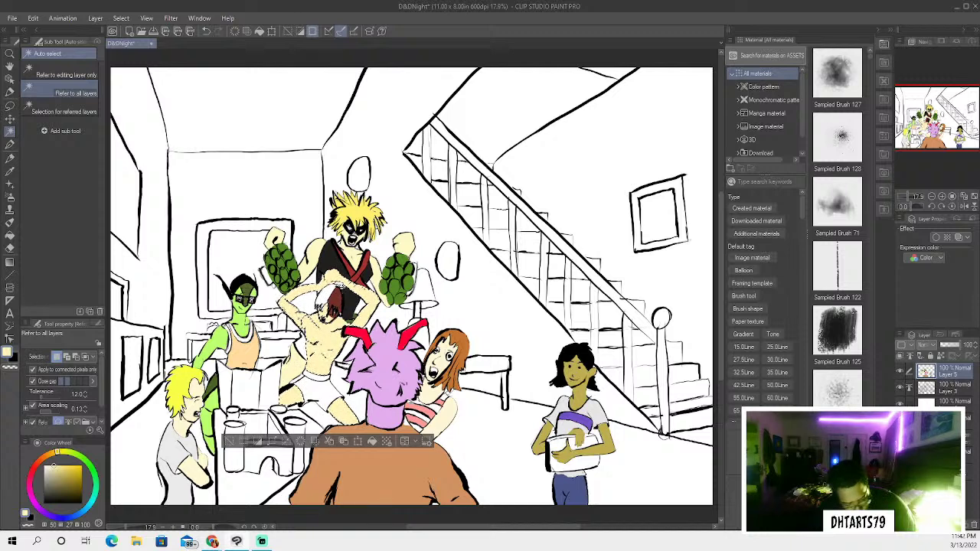
{"action": "left_click", "coordinate": [10, 222]}
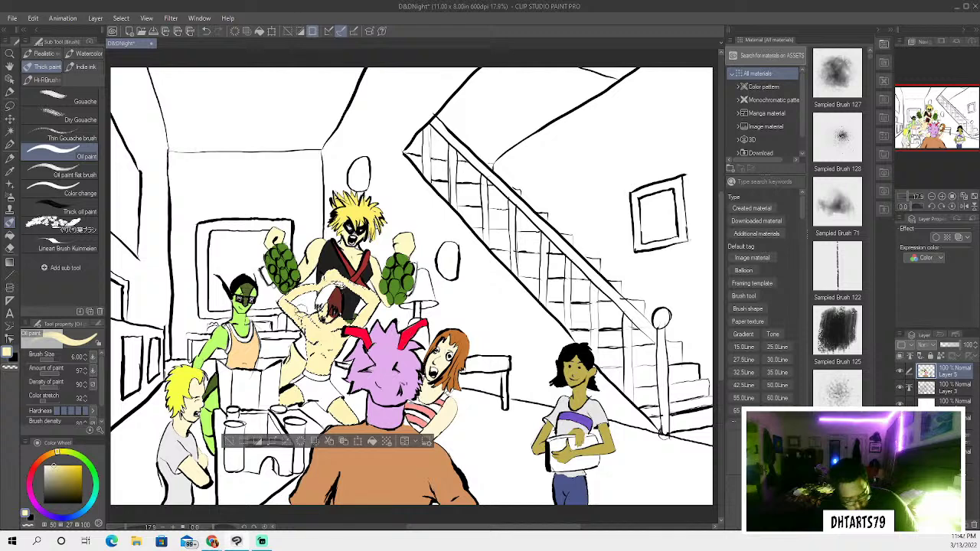
{"action": "left_click", "coordinate": [230, 443]}
Ink black strand lines over the dark red hair of the figure with raised arms using the Smooth Inker pen
{"action": "left_click", "coordinate": [11, 160]}
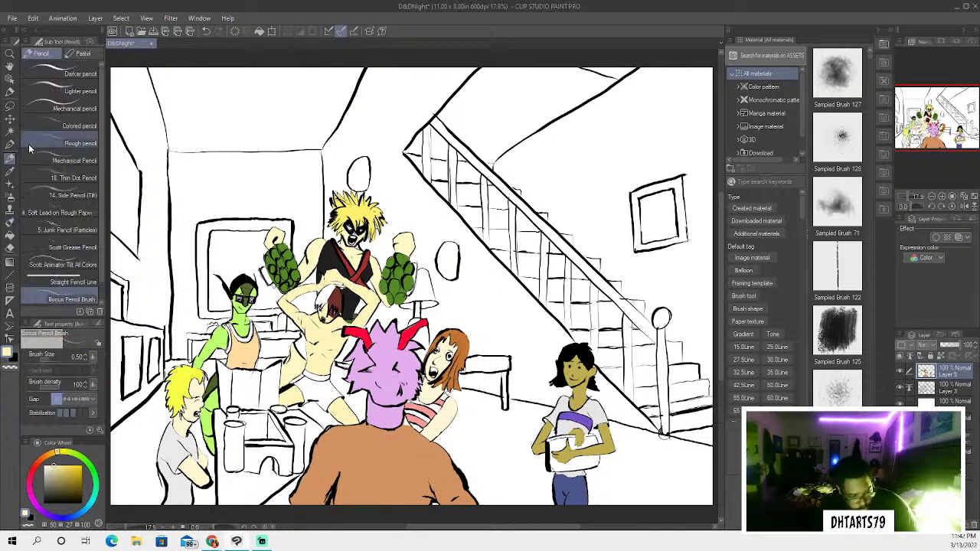
{"action": "left_click", "coordinate": [10, 144]}
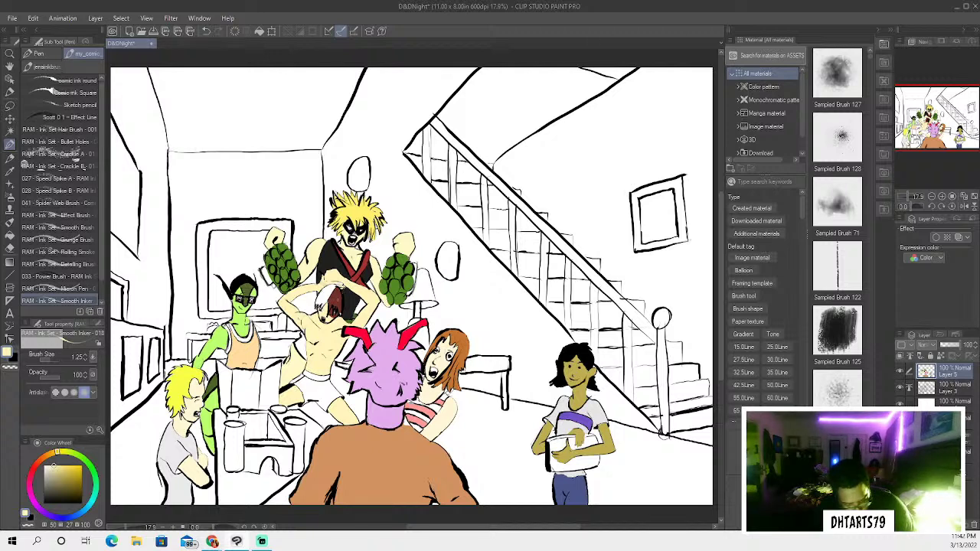
{"action": "key", "text": "x"}
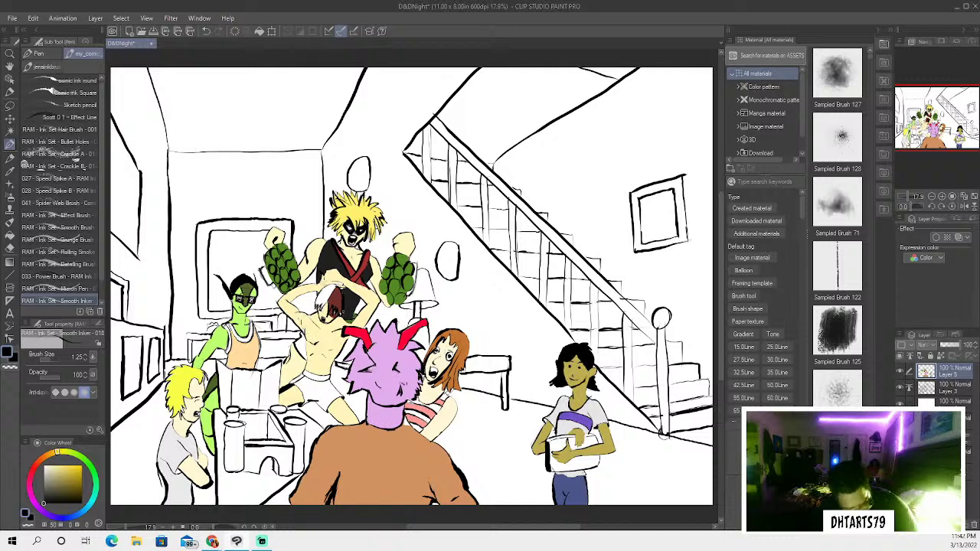
{"action": "mouse_move", "coordinate": [342, 310]}
{"action": "left_mouse_down"}
{"action": "mouse_move", "coordinate": [332, 318]}
{"action": "mouse_move", "coordinate": [341, 299]}
{"action": "mouse_move", "coordinate": [332, 294]}
{"action": "left_mouse_up"}
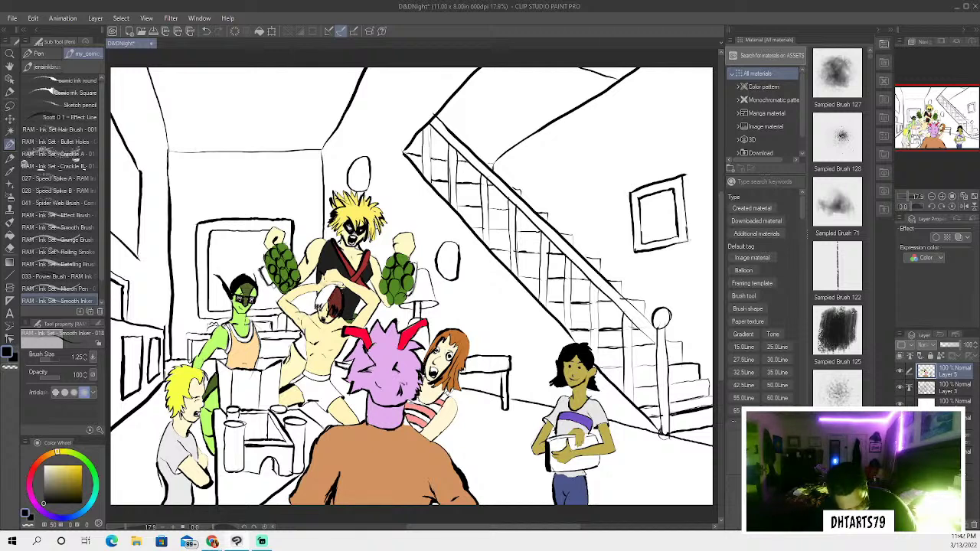
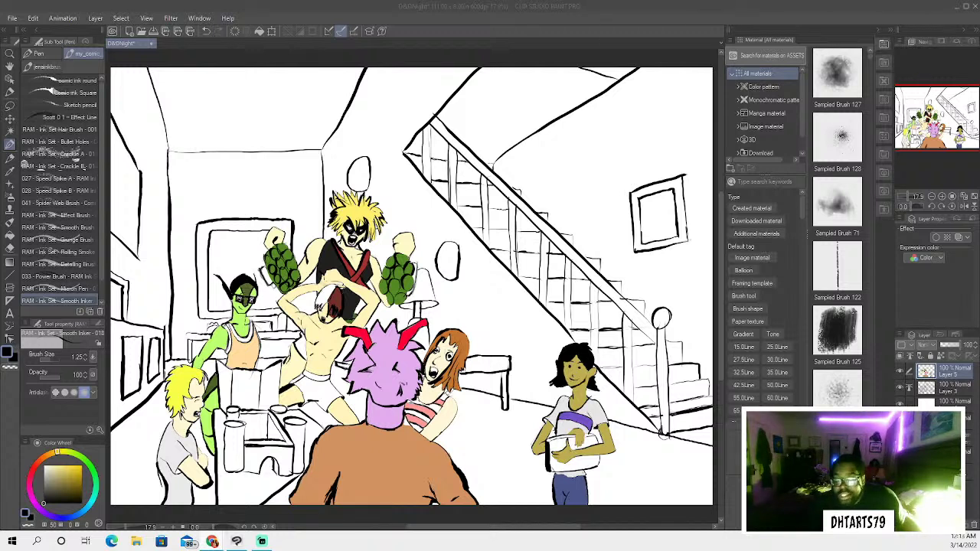
{"action": "key", "text": "alt+Tab"}
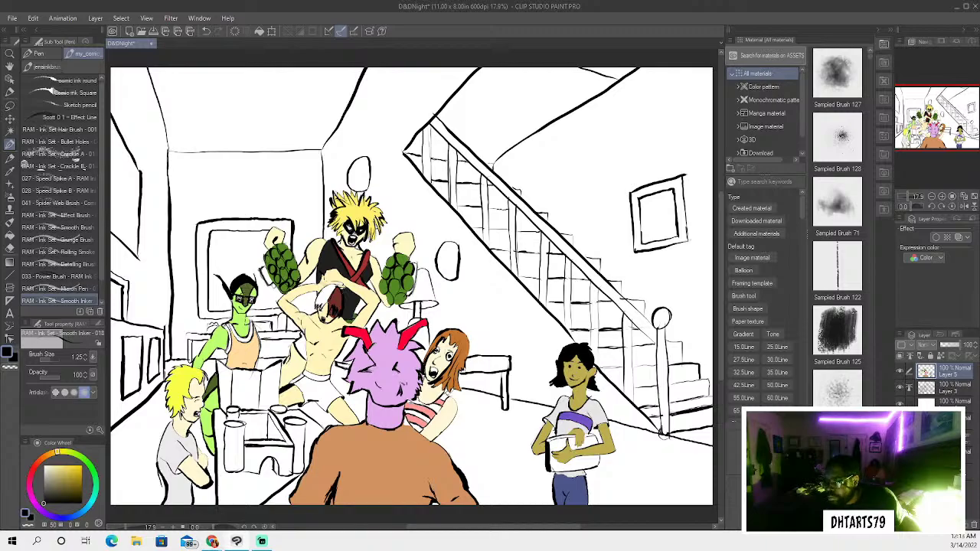
{"action": "key", "text": "super+d"}
{"action": "key", "text": "super+d"}
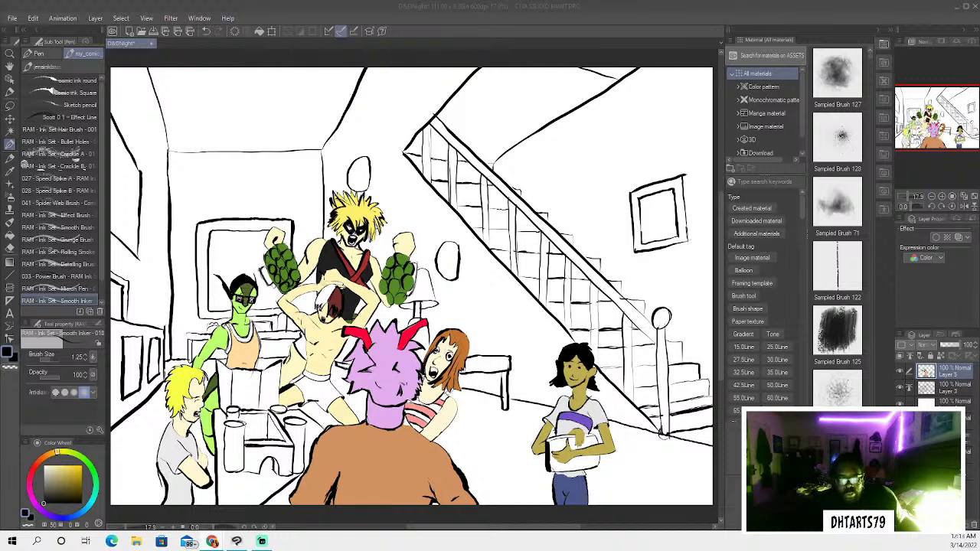
{"action": "key", "text": "alt+Tab"}
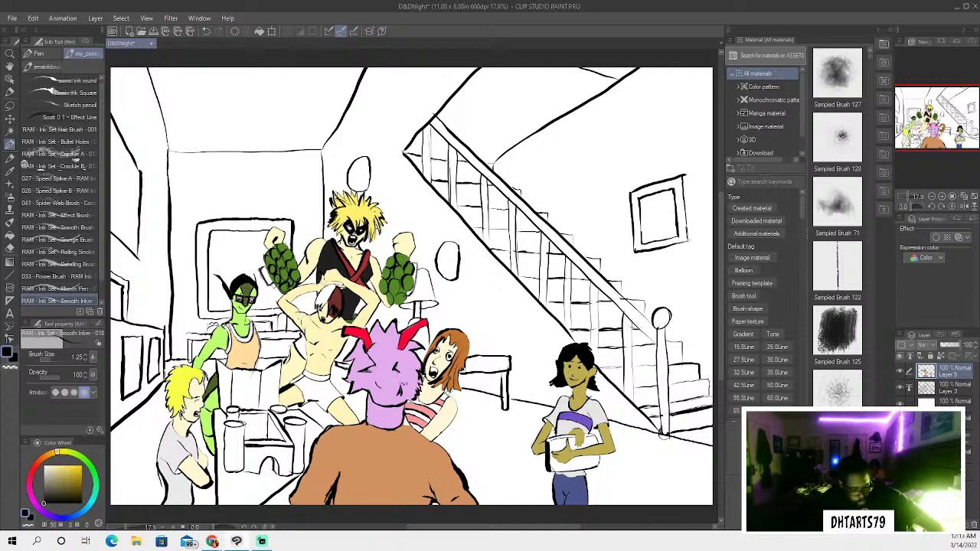
Auto-select the shorts of the figure with raised arms and fill them with blue (H 217, S 57, V 100)
{"action": "left_click", "coordinate": [10, 132]}
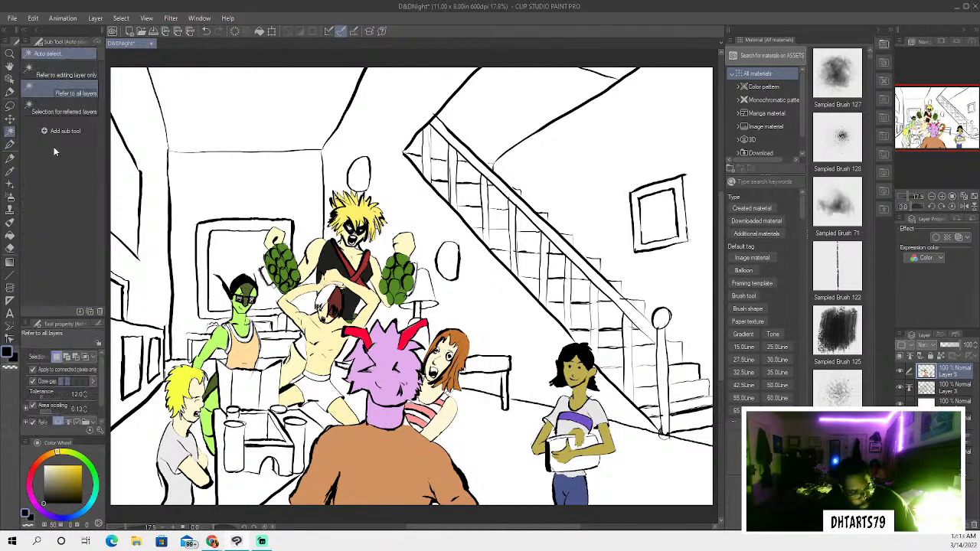
{"action": "left_click", "coordinate": [323, 389], "text": "shift"}
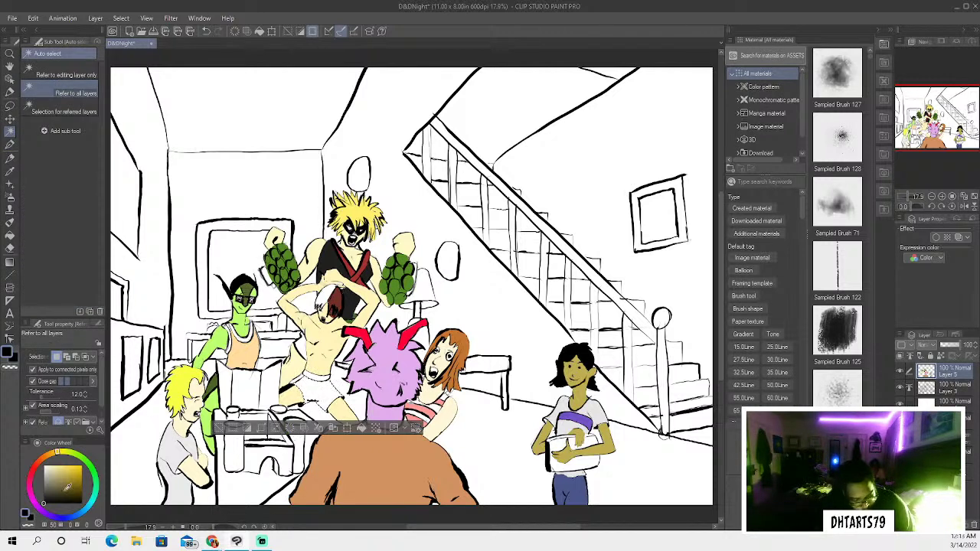
{"action": "left_click", "coordinate": [75, 516]}
{"action": "left_click", "coordinate": [64, 466]}
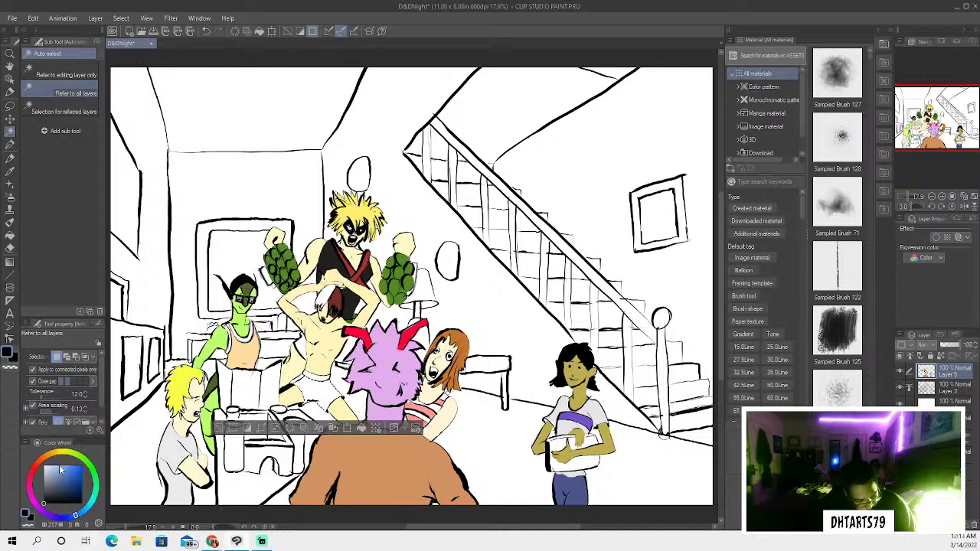
{"action": "key", "text": "g"}
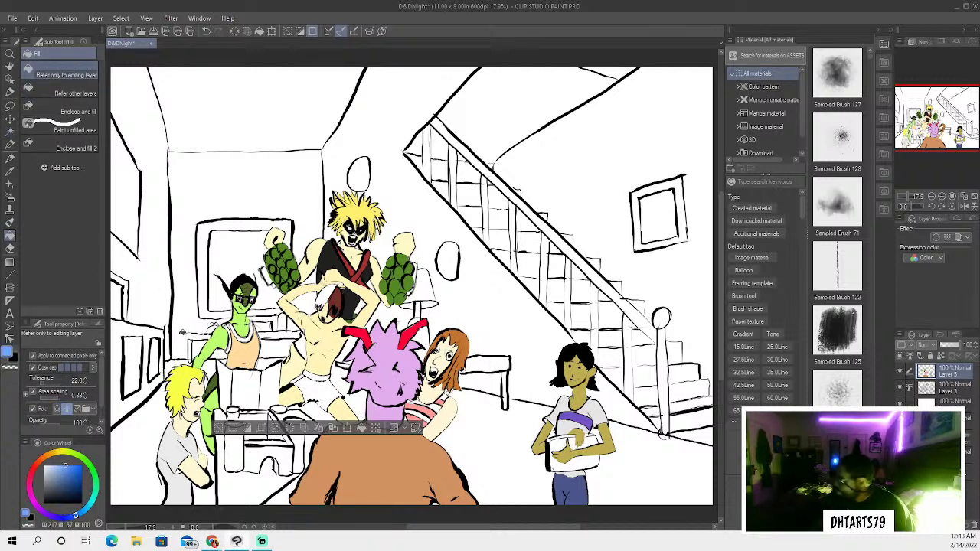
{"action": "left_click", "coordinate": [316, 396]}
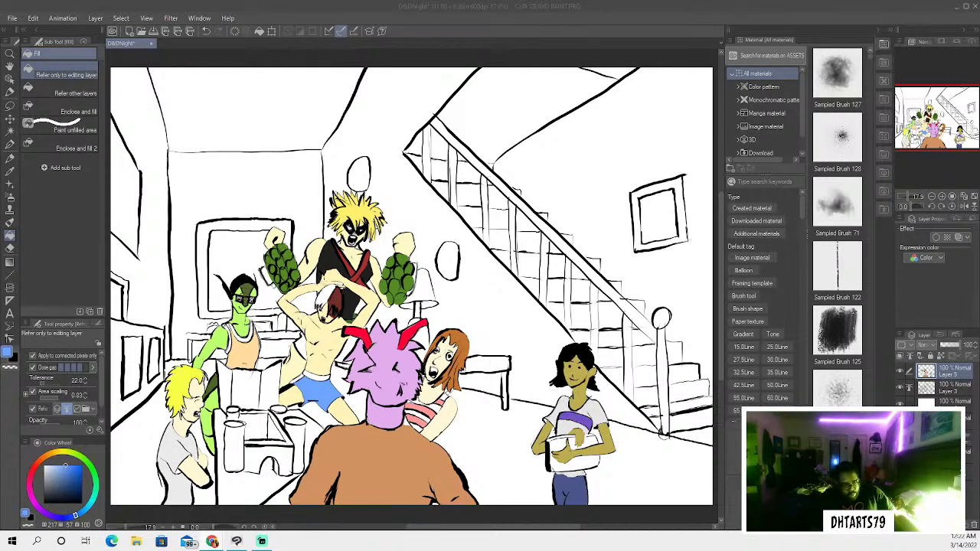
{"action": "key", "text": "alt+Tab"}
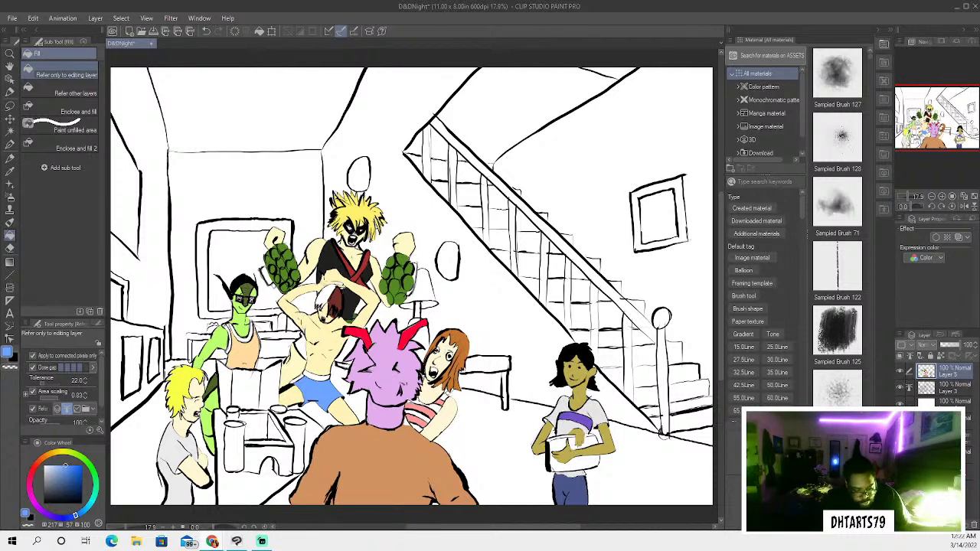
{"action": "left_click", "coordinate": [10, 124]}
{"action": "left_click", "coordinate": [236, 437]}
{"action": "left_click", "coordinate": [255, 447], "text": "shift"}
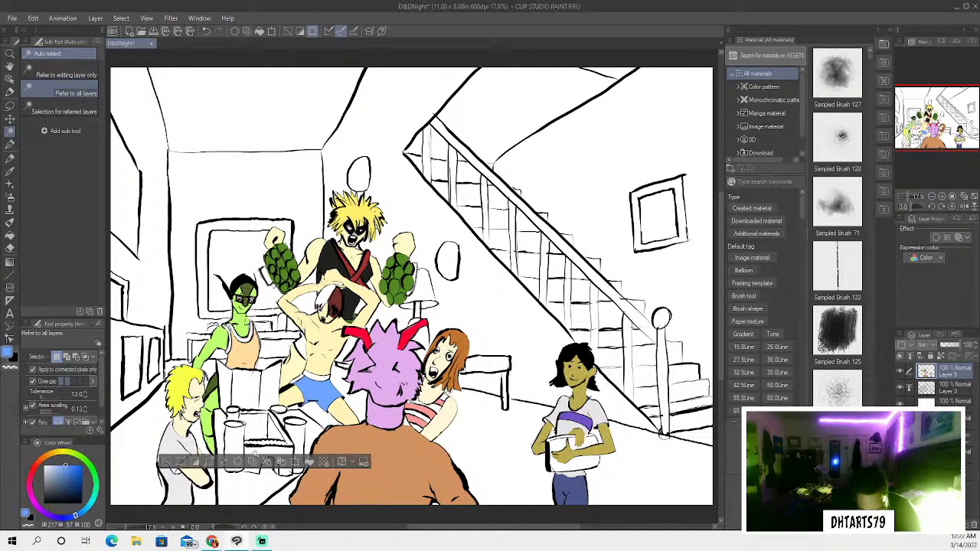
{"action": "left_click", "coordinate": [254, 453], "text": "shift"}
{"action": "left_click", "coordinate": [247, 458], "text": "shift"}
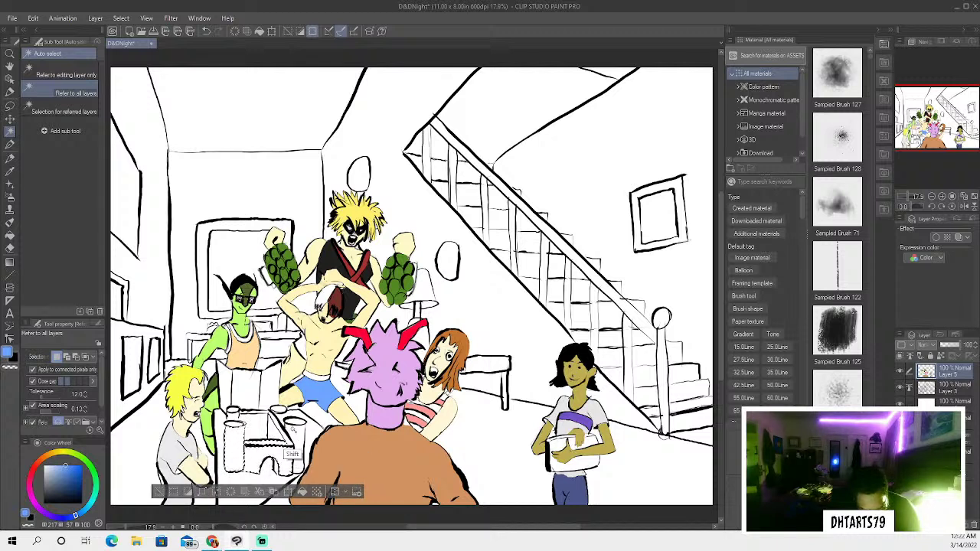
{"action": "left_click", "coordinate": [290, 459], "text": "shift"}
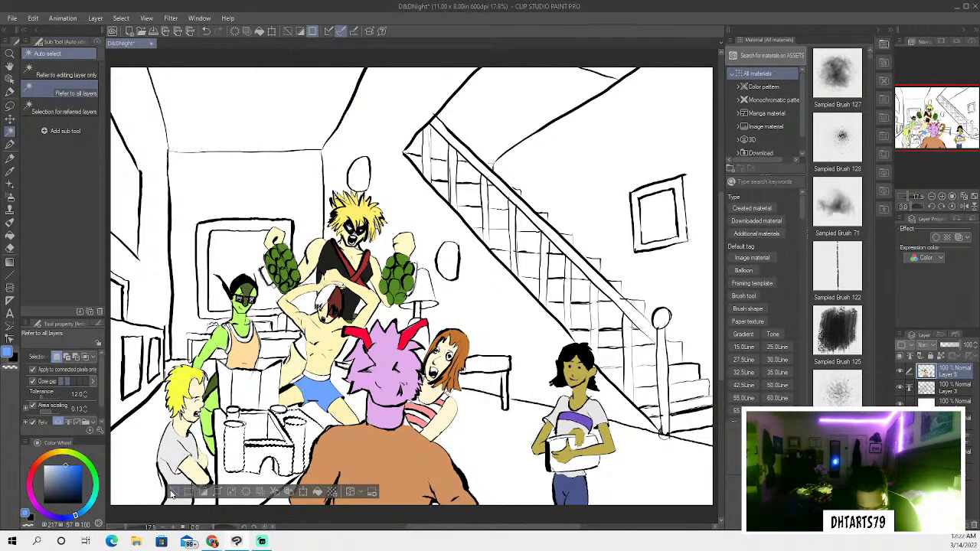
{"action": "left_click", "coordinate": [170, 491]}
{"action": "left_click", "coordinate": [43, 504]}
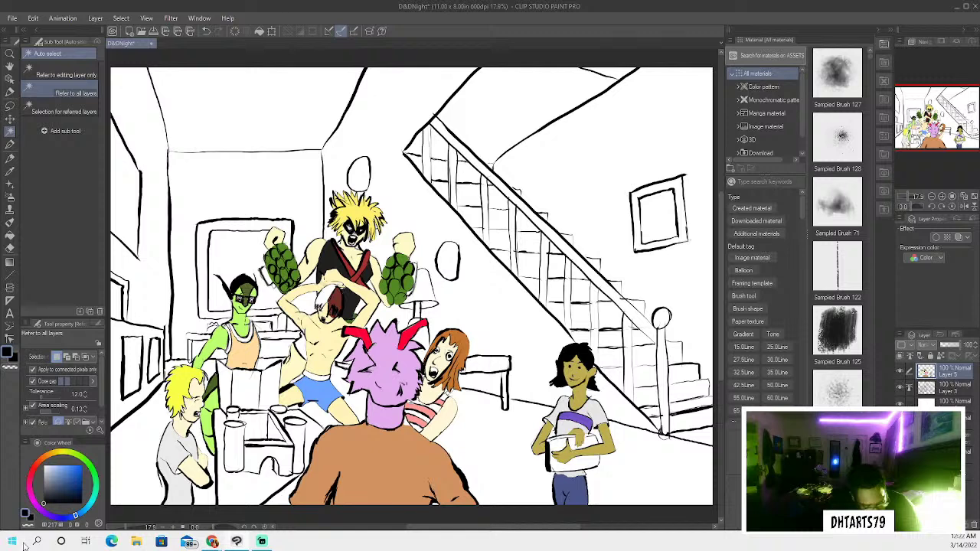
{"action": "left_click", "coordinate": [10, 143]}
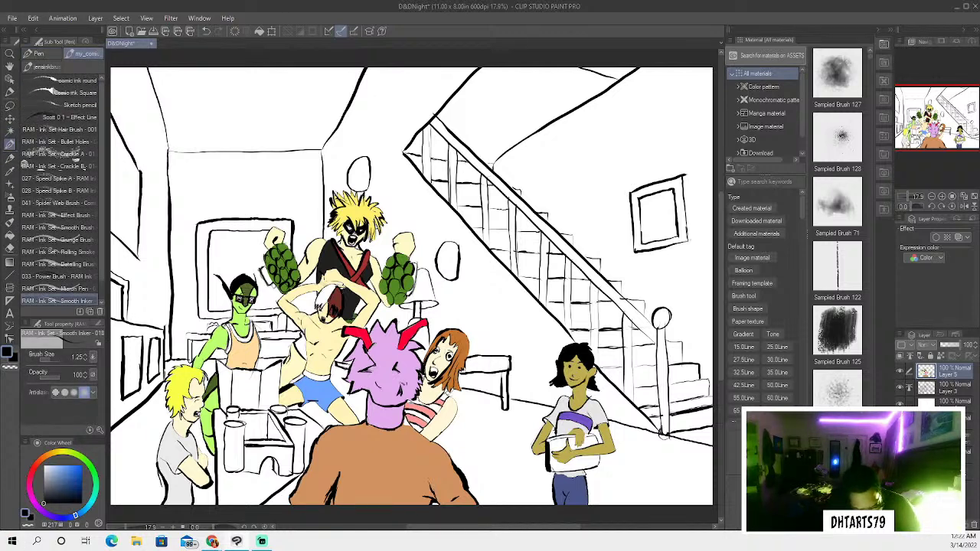
Auto-select the walls, floor and towers of the model castle on the table, referring to all layers
{"action": "left_click", "coordinate": [10, 130]}
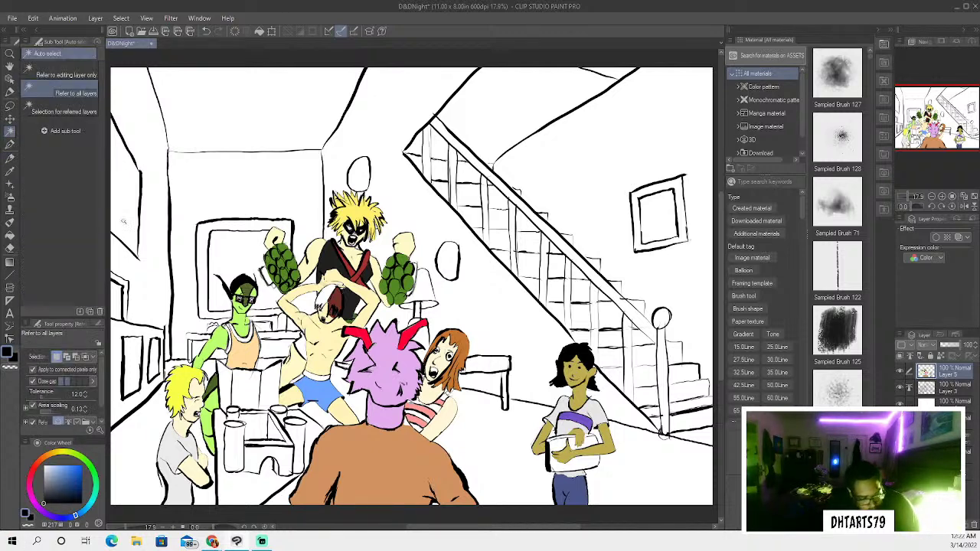
{"action": "left_click", "coordinate": [266, 431], "text": "shift"}
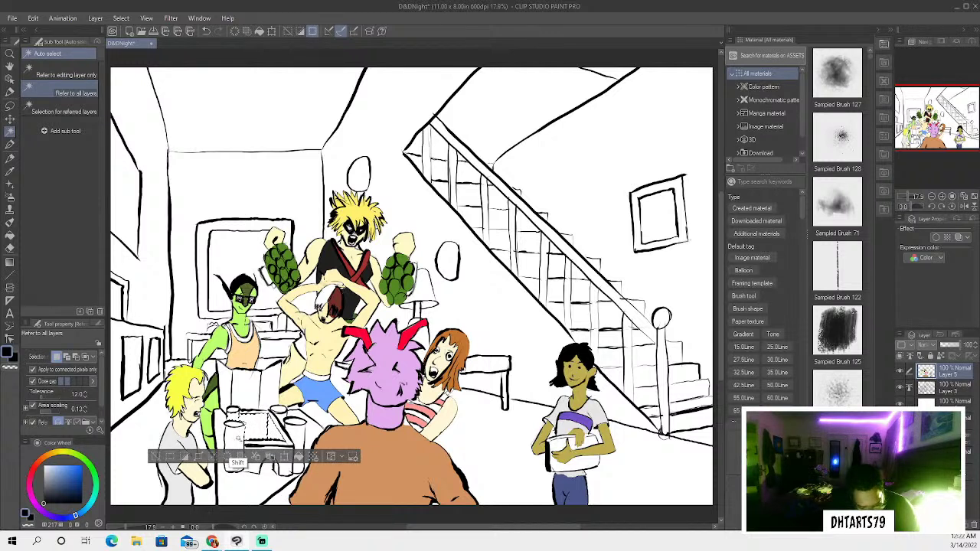
{"action": "left_click", "coordinate": [253, 459], "text": "shift"}
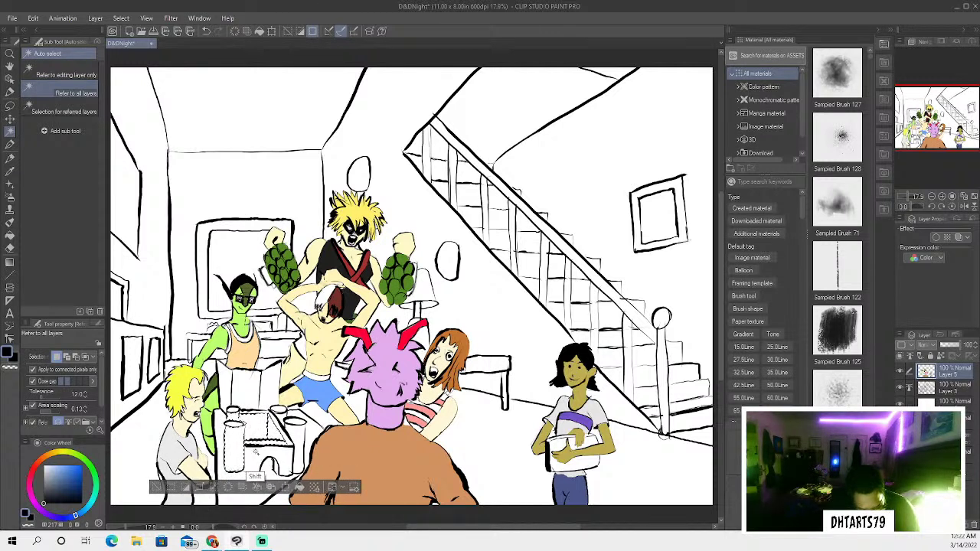
{"action": "left_click", "coordinate": [269, 468], "text": "shift"}
{"action": "left_click", "coordinate": [283, 454], "text": "shift"}
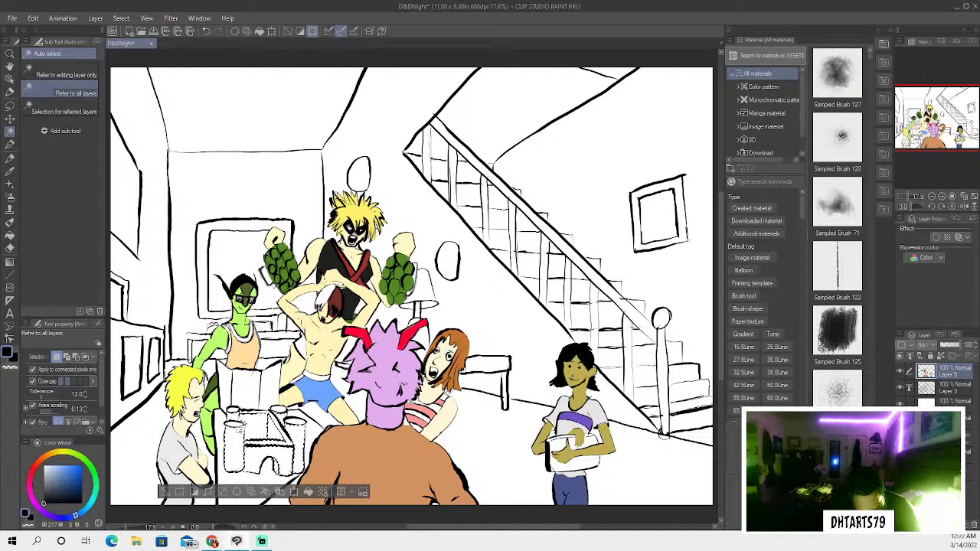
Set a dark brown (H 28, S 60, V 43) and paint the selected castle areas with Oil paint
{"action": "left_click", "coordinate": [46, 457]}
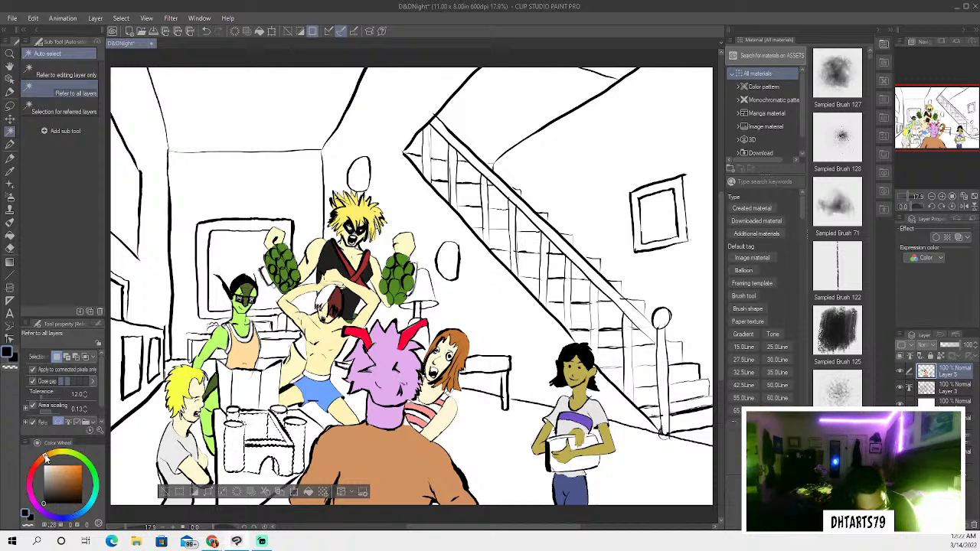
{"action": "left_click", "coordinate": [66, 484]}
{"action": "left_click", "coordinate": [10, 224]}
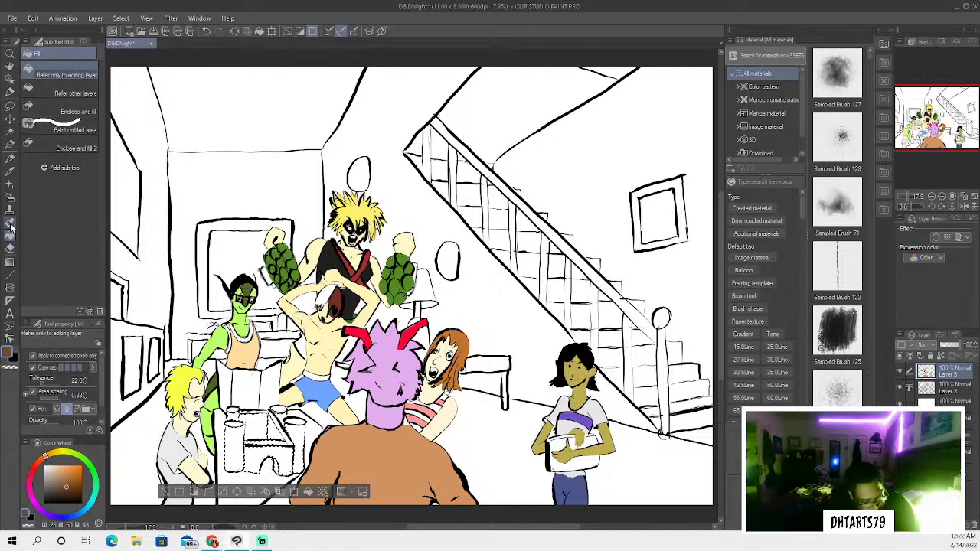
{"action": "left_click", "coordinate": [10, 222]}
{"action": "mouse_move", "coordinate": [233, 417]}
{"action": "left_mouse_down"}
{"action": "mouse_move", "coordinate": [275, 436]}
{"action": "mouse_move", "coordinate": [280, 426]}
{"action": "mouse_move", "coordinate": [302, 471]}
{"action": "left_mouse_up"}
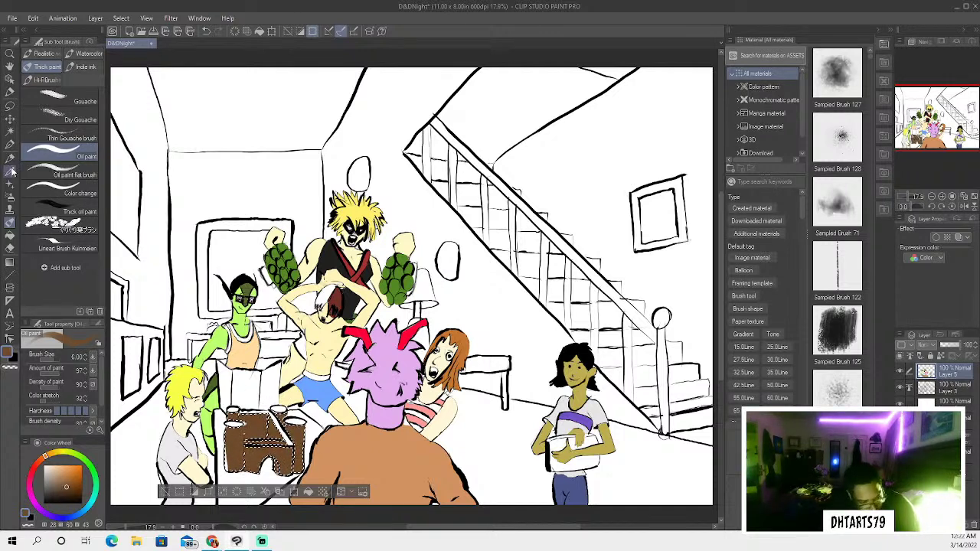
{"action": "left_click", "coordinate": [9, 132]}
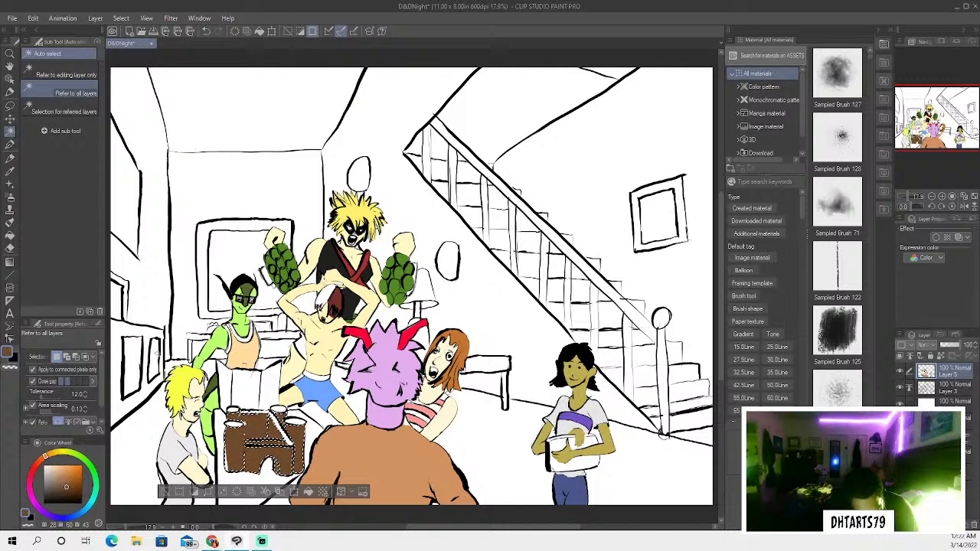
Cover the remaining selected areas of the model castle with dark brown Oil paint and clear the selection
{"action": "left_click", "coordinate": [10, 222]}
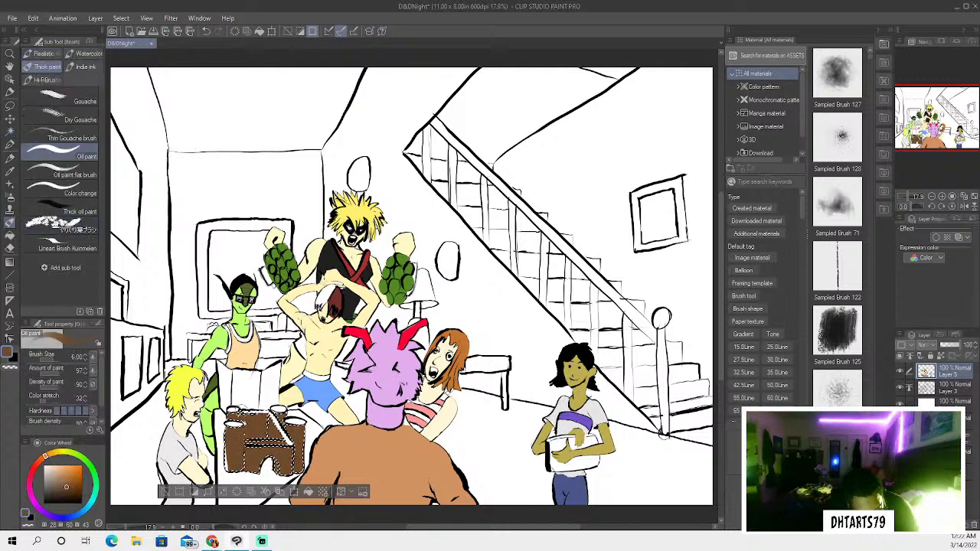
{"action": "mouse_move", "coordinate": [228, 442]}
{"action": "left_mouse_down"}
{"action": "mouse_move", "coordinate": [268, 440]}
{"action": "mouse_move", "coordinate": [291, 425]}
{"action": "mouse_move", "coordinate": [230, 451]}
{"action": "mouse_move", "coordinate": [228, 478]}
{"action": "mouse_move", "coordinate": [218, 463]}
{"action": "mouse_move", "coordinate": [275, 436]}
{"action": "mouse_move", "coordinate": [291, 417]}
{"action": "left_mouse_up"}
{"action": "key", "text": "ctrl+d"}
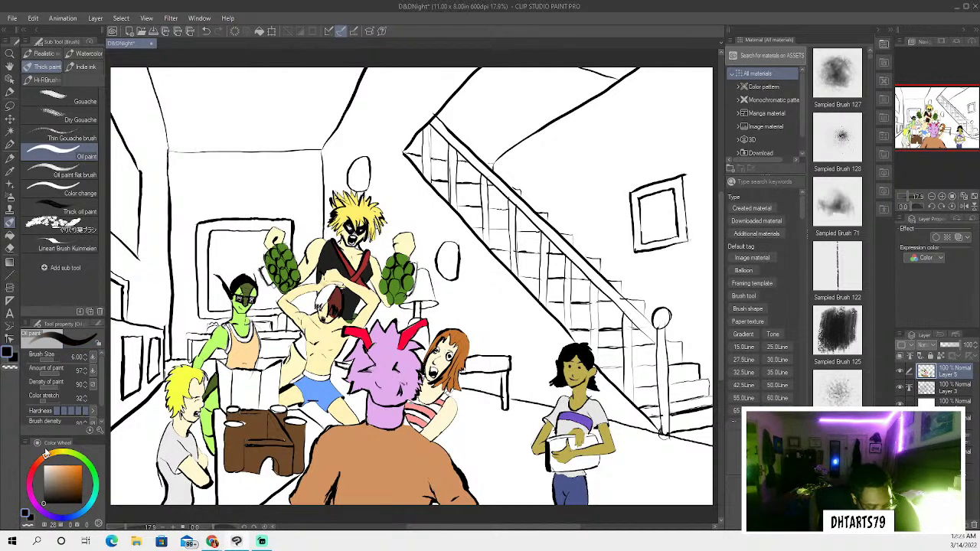
Ink the castle's wall lines and blacken its four tower tops with the Smooth Inker pen
{"action": "key", "text": "p"}
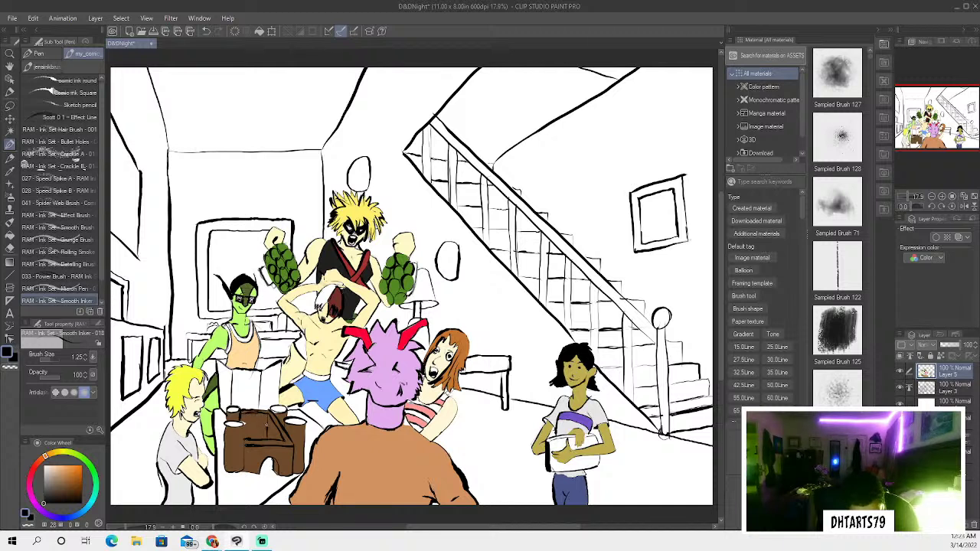
{"action": "left_click_drag", "start_coordinate": [268, 417], "coordinate": [267, 440]}
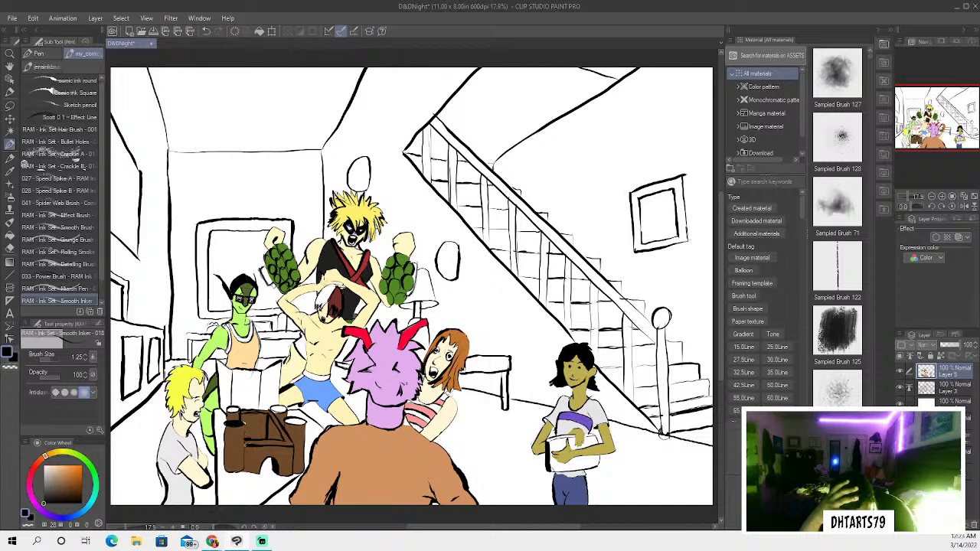
{"action": "left_click_drag", "start_coordinate": [230, 408], "coordinate": [229, 412]}
{"action": "left_click_drag", "start_coordinate": [289, 422], "coordinate": [294, 420]}
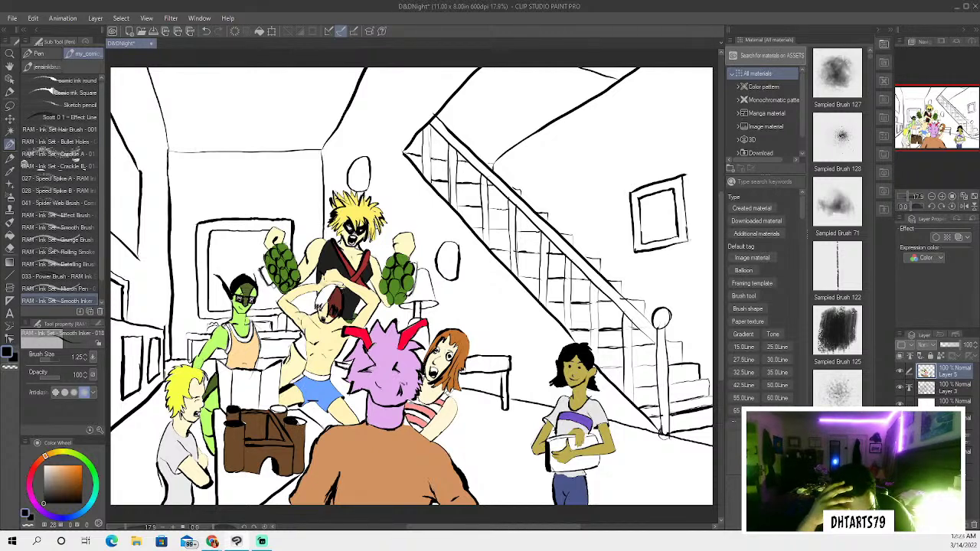
{"action": "mouse_move", "coordinate": [296, 421]}
{"action": "left_mouse_down"}
{"action": "mouse_move", "coordinate": [276, 410]}
{"action": "mouse_move", "coordinate": [285, 407]}
{"action": "left_mouse_up"}
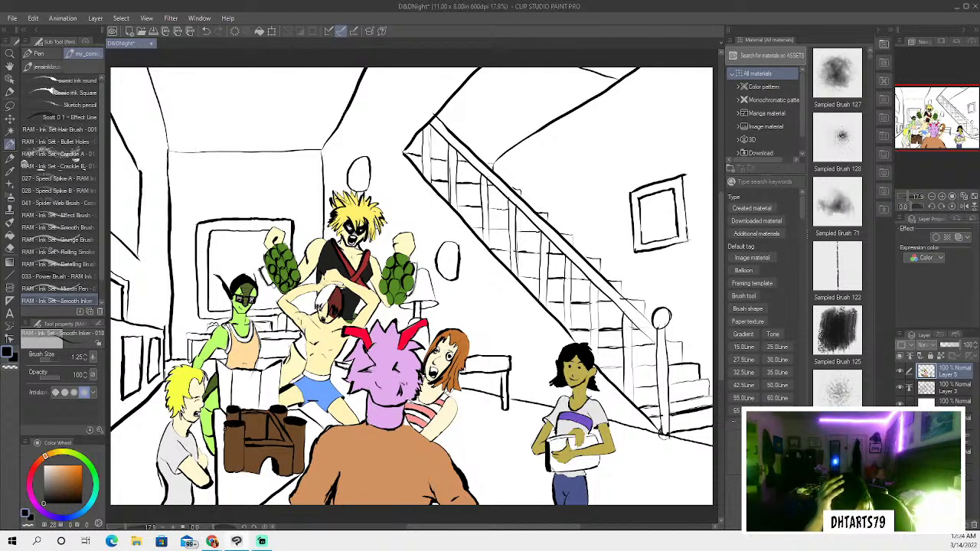
{"action": "left_click_drag", "start_coordinate": [224, 423], "coordinate": [225, 453]}
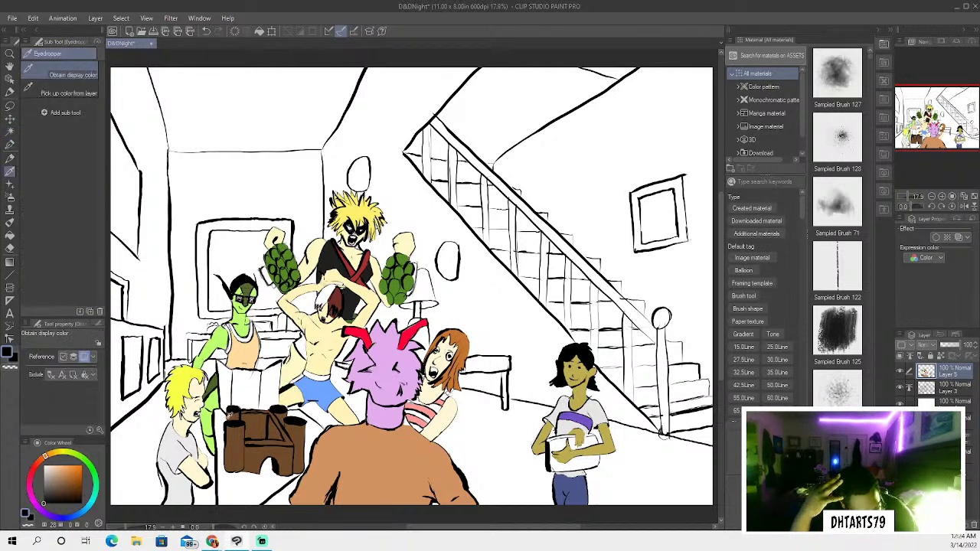
{"action": "left_click", "coordinate": [230, 414], "text": "alt"}
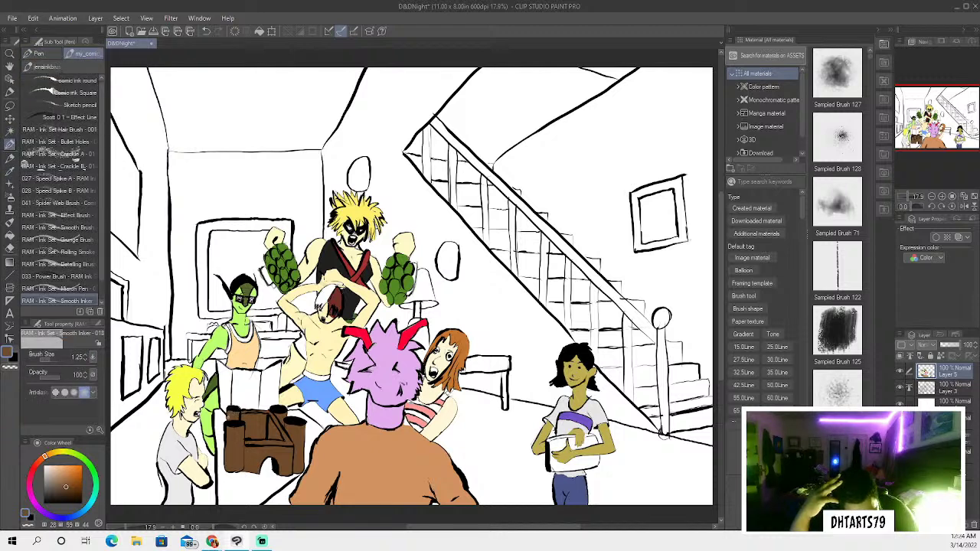
{"action": "left_click", "coordinate": [232, 404], "text": "alt"}
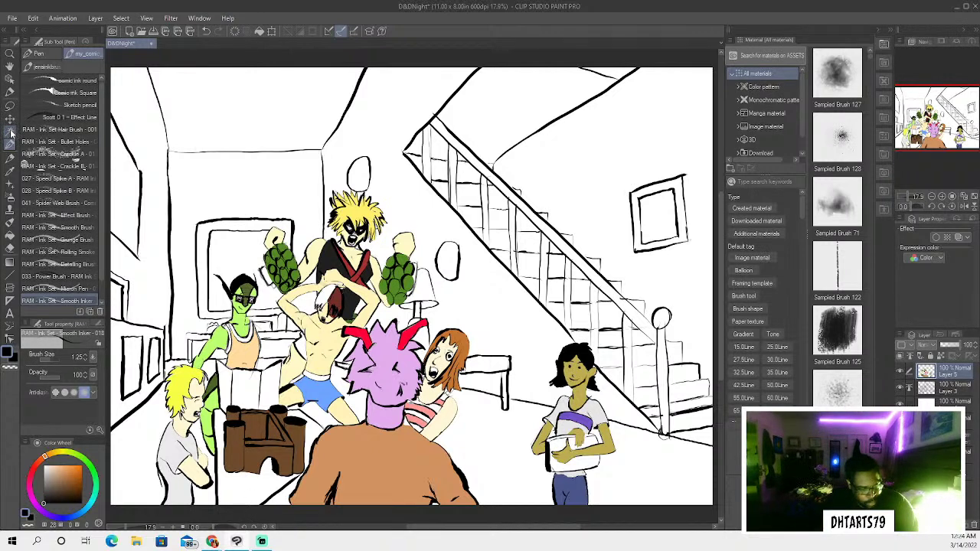
Auto-select the folding screen behind the castle and paint it pale yellow (H 53, S 44, V 100) with Oil paint
{"action": "key", "text": "w"}
{"action": "left_click", "coordinate": [230, 381], "text": "shift"}
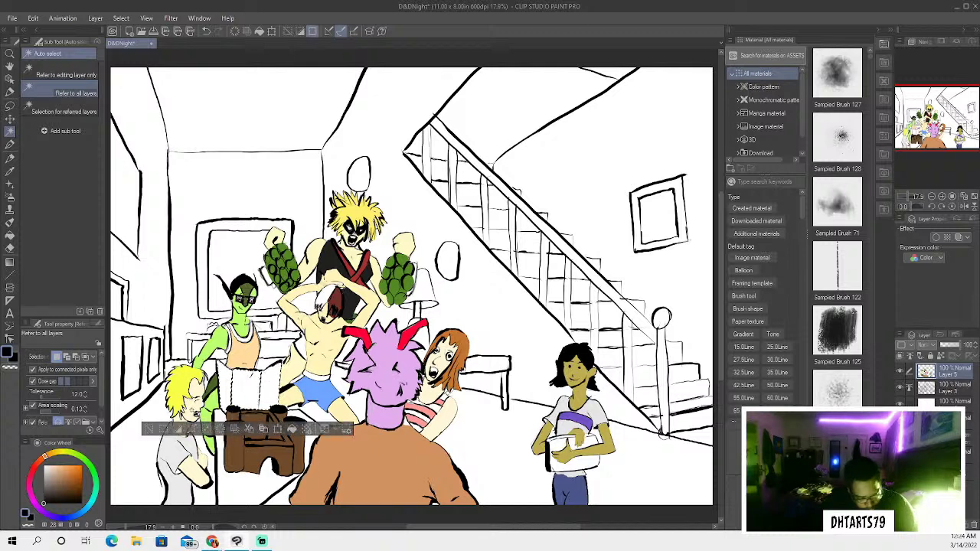
{"action": "left_click", "coordinate": [61, 457]}
{"action": "left_click_drag", "start_coordinate": [61, 457], "coordinate": [63, 452]}
{"action": "left_click", "coordinate": [66, 482]}
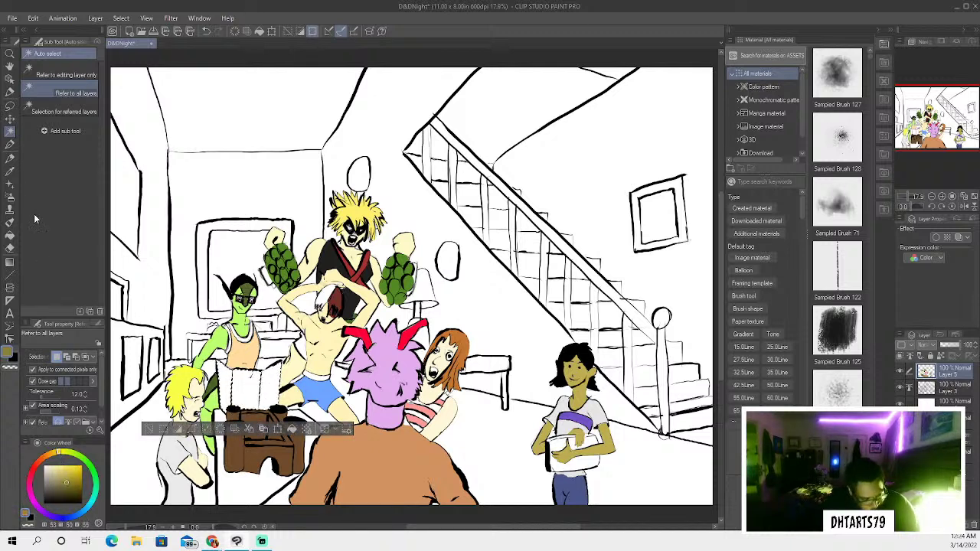
{"action": "left_click", "coordinate": [9, 222]}
{"action": "mouse_move", "coordinate": [217, 361]}
{"action": "left_mouse_down"}
{"action": "mouse_move", "coordinate": [233, 375]}
{"action": "mouse_move", "coordinate": [224, 394]}
{"action": "mouse_move", "coordinate": [256, 410]}
{"action": "mouse_move", "coordinate": [283, 365]}
{"action": "left_mouse_up"}
{"action": "left_click_drag", "start_coordinate": [242, 379], "coordinate": [276, 371]}
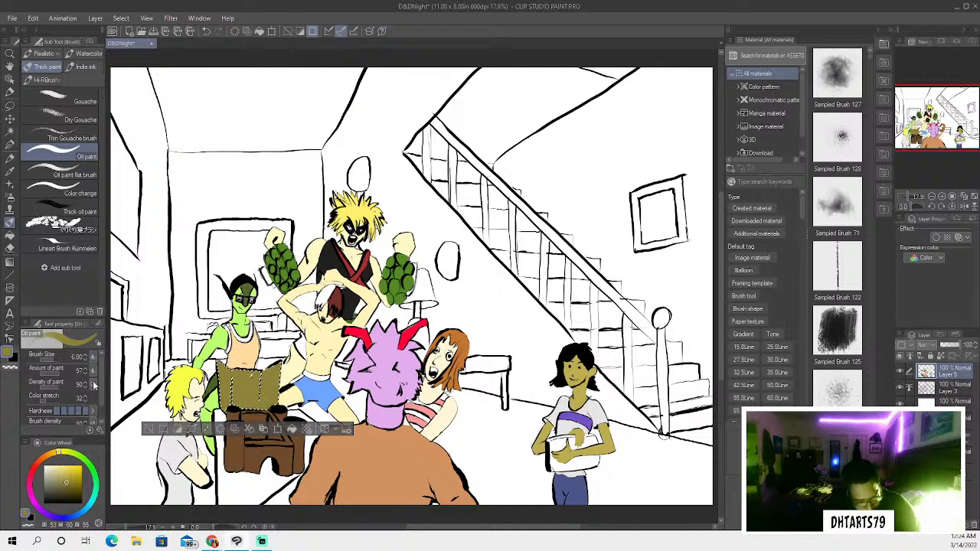
{"action": "left_click", "coordinate": [60, 465]}
{"action": "mouse_move", "coordinate": [214, 386]}
{"action": "left_mouse_down"}
{"action": "mouse_move", "coordinate": [238, 359]}
{"action": "mouse_move", "coordinate": [247, 398]}
{"action": "mouse_move", "coordinate": [274, 359]}
{"action": "left_mouse_up"}
Auto-select the tabletop around the castle and paint it grayish khaki (H 53, V 75) with Oil paint
{"action": "left_click", "coordinate": [10, 132]}
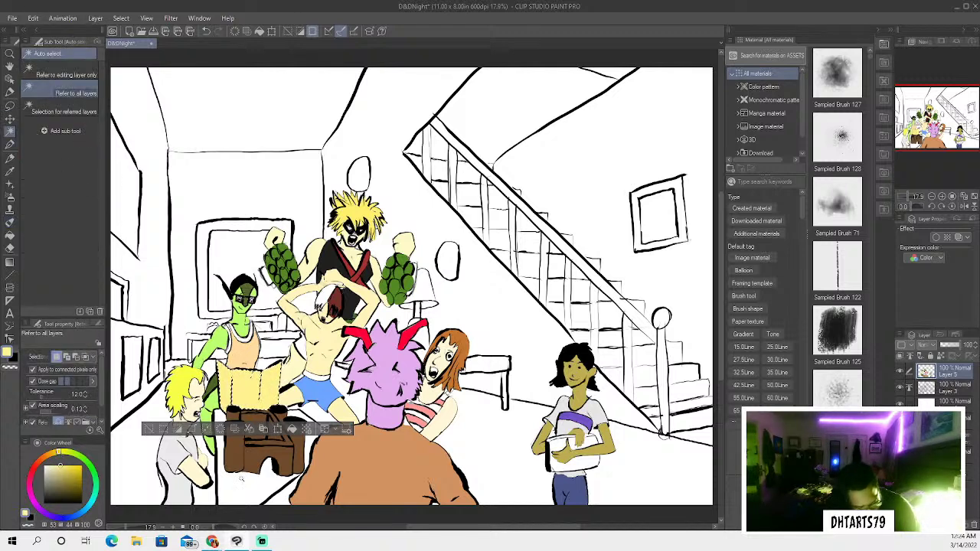
{"action": "left_click", "coordinate": [230, 398]}
{"action": "left_click", "coordinate": [302, 481], "text": "shift"}
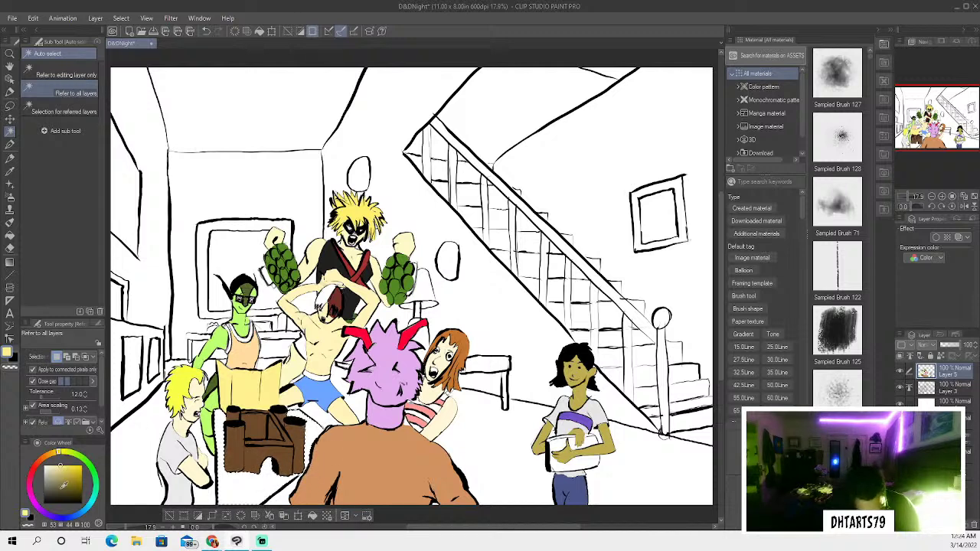
{"action": "left_click_drag", "start_coordinate": [50, 460], "coordinate": [54, 468]}
{"action": "left_click", "coordinate": [10, 222]}
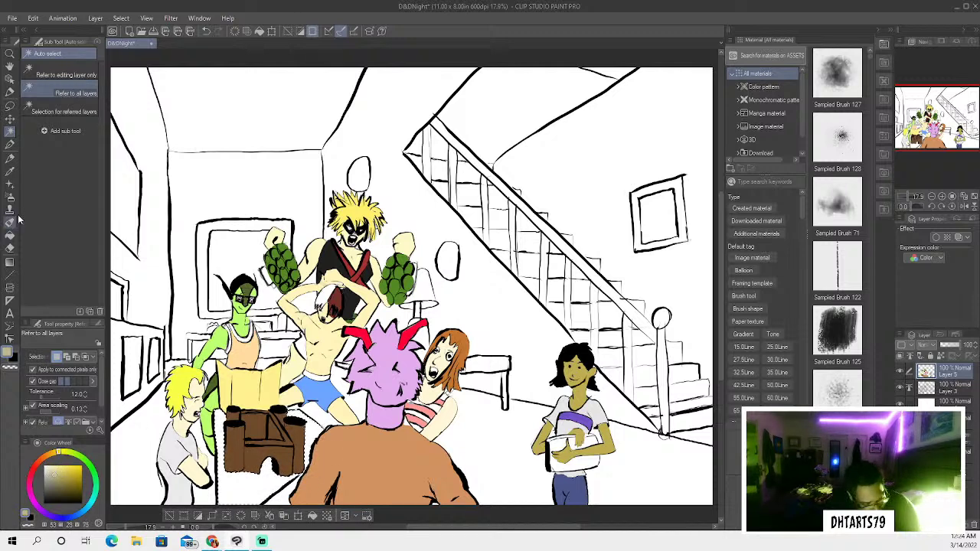
{"action": "mouse_move", "coordinate": [223, 413]}
{"action": "left_mouse_down"}
{"action": "mouse_move", "coordinate": [243, 508]}
{"action": "mouse_move", "coordinate": [273, 502]}
{"action": "mouse_move", "coordinate": [241, 426]}
{"action": "mouse_move", "coordinate": [268, 449]}
{"action": "mouse_move", "coordinate": [273, 399]}
{"action": "left_mouse_up"}
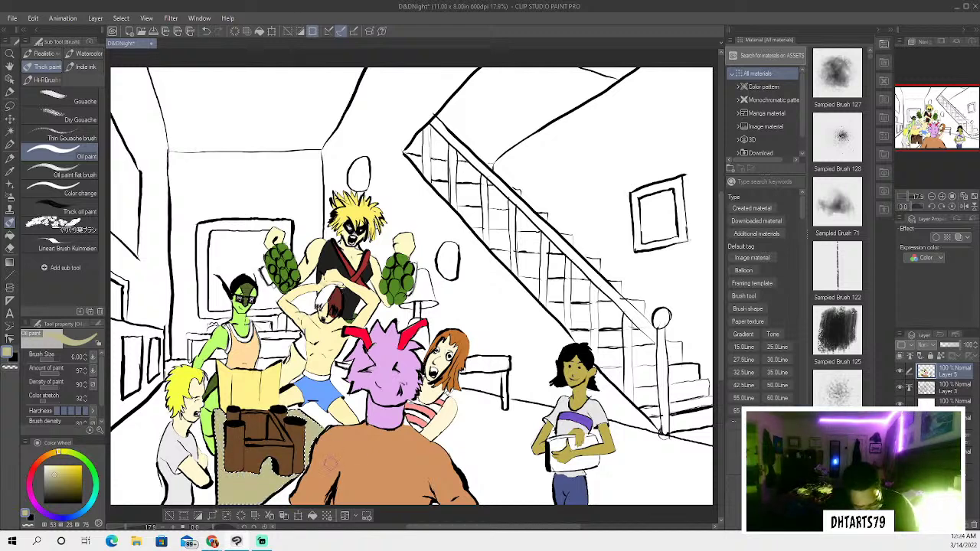
Auto-select the small strip at the table's front edge, paint it light beige (H 44, S 23, V 93), and clear the selection
{"action": "left_click", "coordinate": [10, 131]}
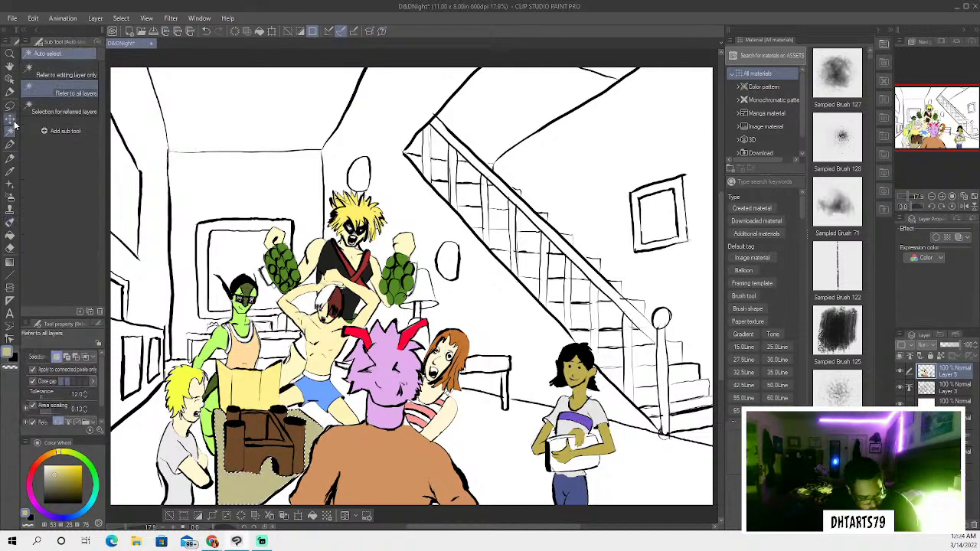
{"action": "left_click", "coordinate": [285, 497]}
{"action": "left_click", "coordinate": [428, 494]}
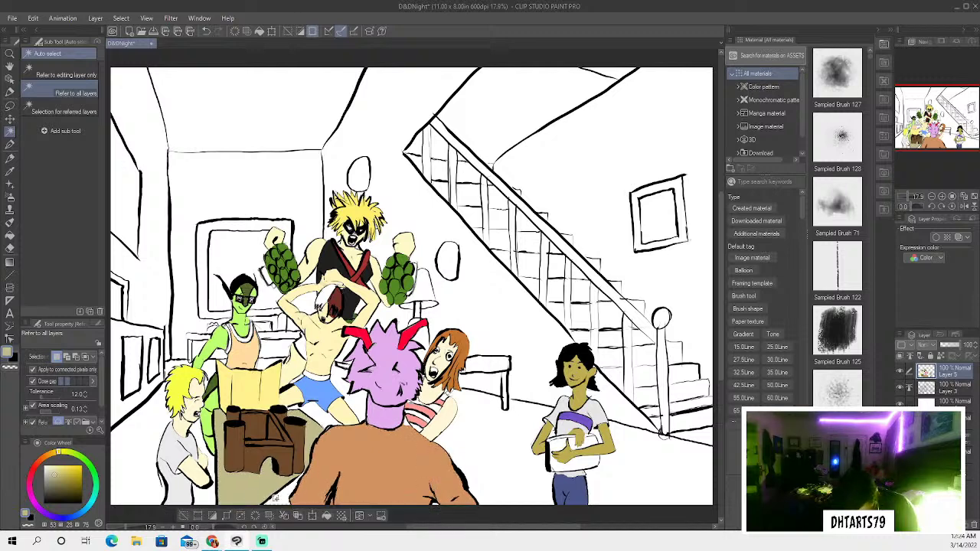
{"action": "left_click_drag", "start_coordinate": [56, 466], "coordinate": [58, 464]}
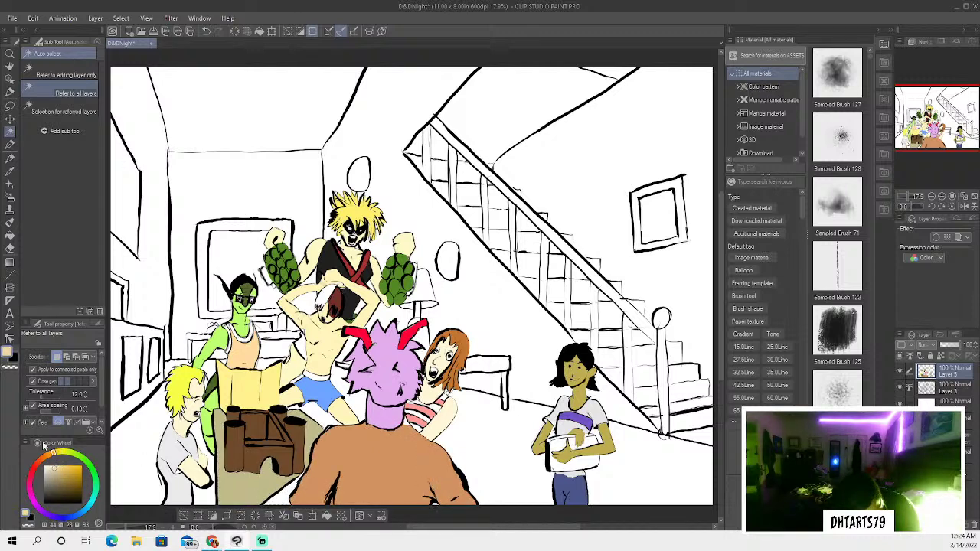
{"action": "left_click", "coordinate": [10, 211]}
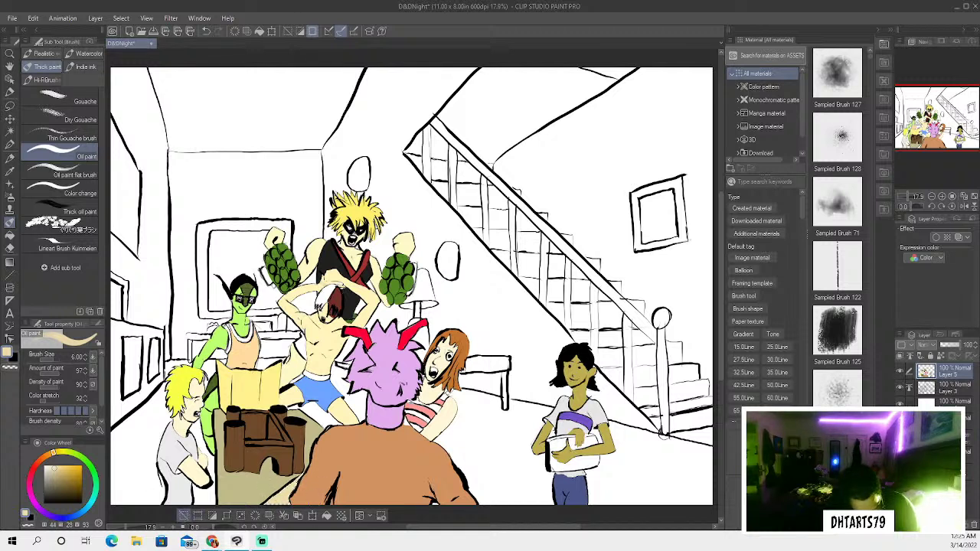
{"action": "left_click", "coordinate": [186, 515]}
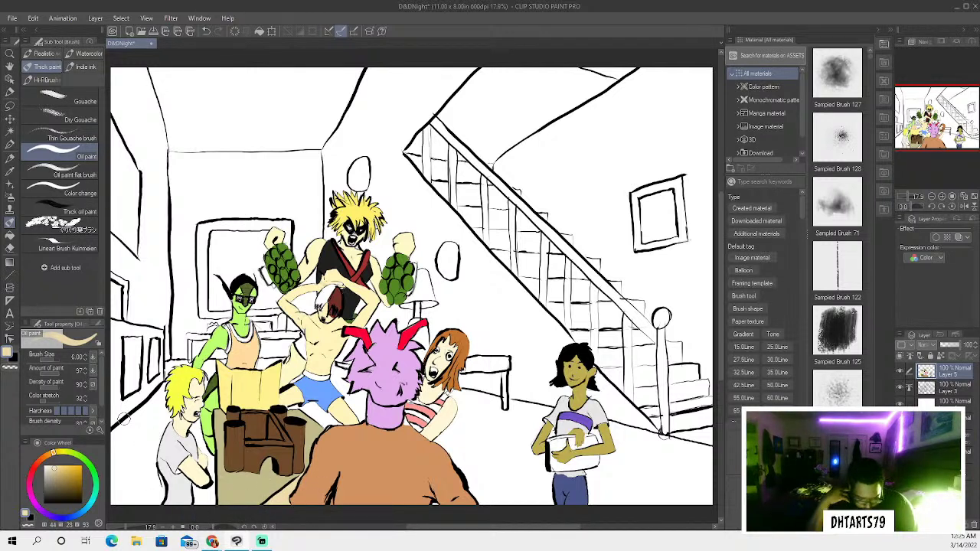
Touch up the black linework beside the arm of the woman in the striped top with the Smooth Inker pen
{"action": "key", "text": "i"}
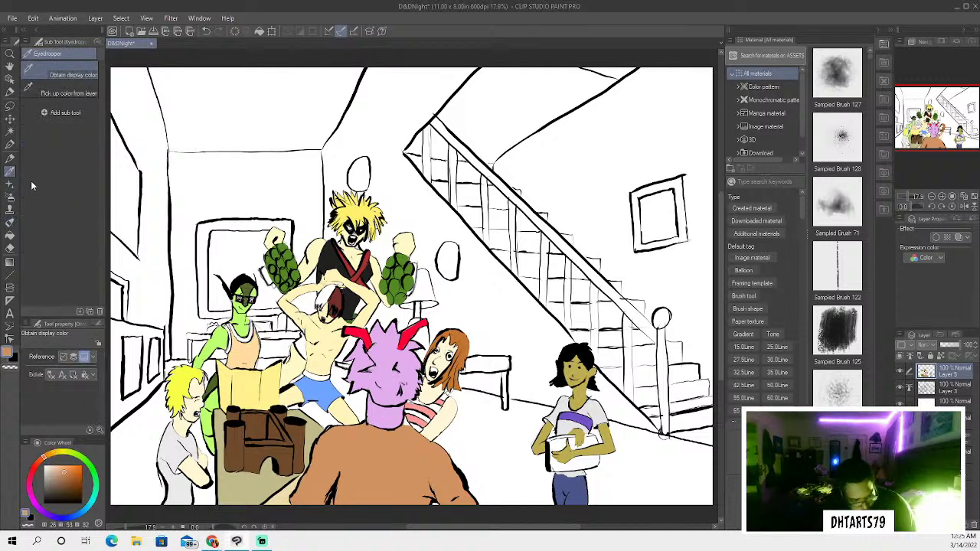
{"action": "left_click", "coordinate": [9, 144]}
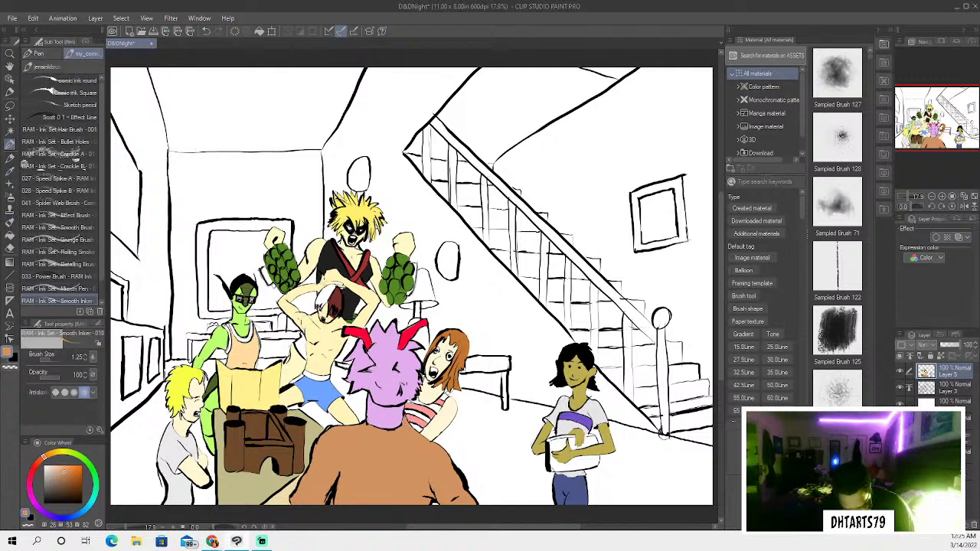
{"action": "key", "text": "x"}
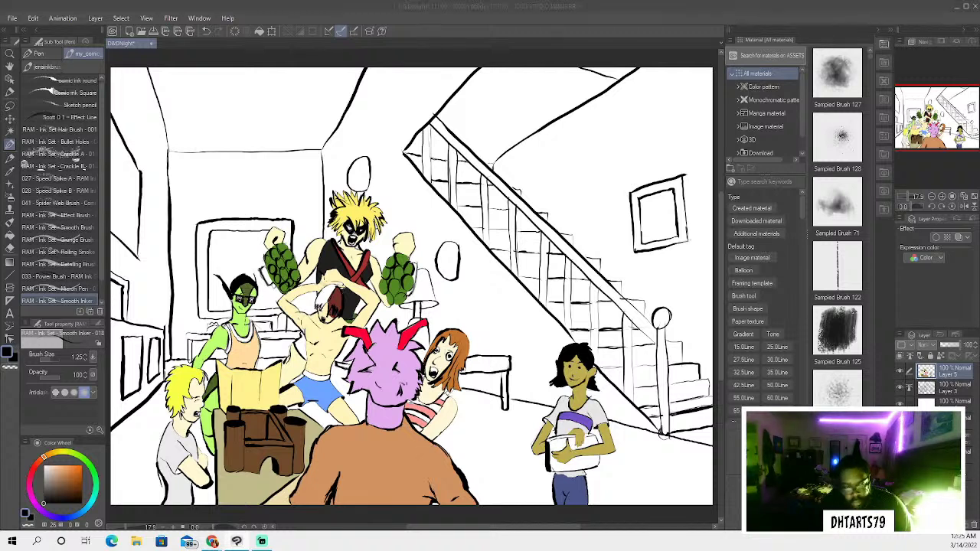
{"action": "left_click", "coordinate": [442, 434]}
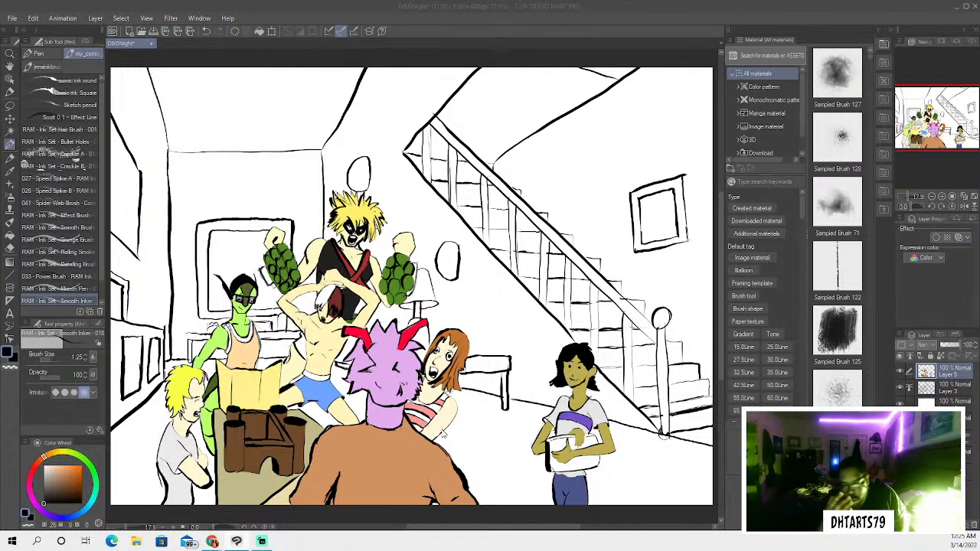
{"action": "left_click", "coordinate": [442, 434]}
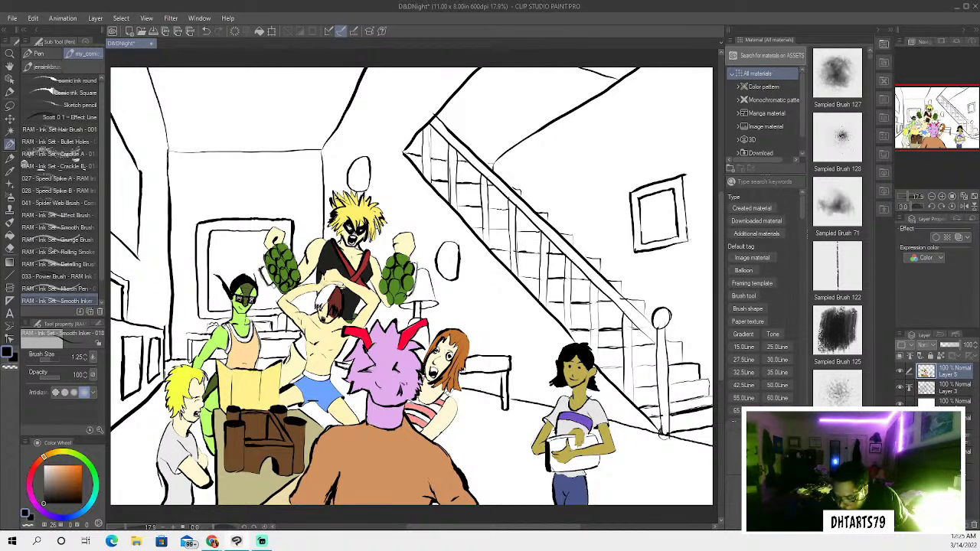
Select the white layer beneath Layer 3 and set a muted tan (H 26, S 29, V 77) as the drawing color
{"action": "left_click", "coordinate": [949, 401]}
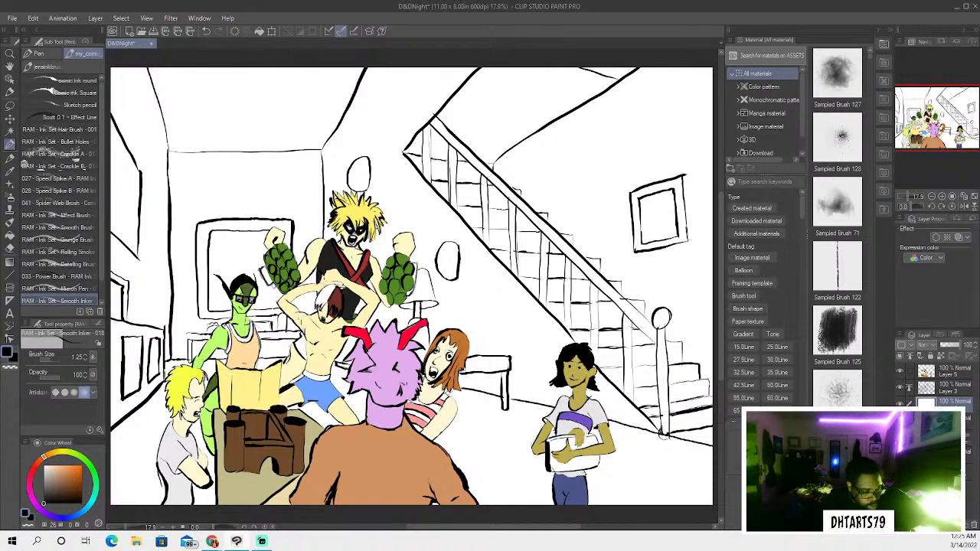
{"action": "left_click", "coordinate": [10, 196]}
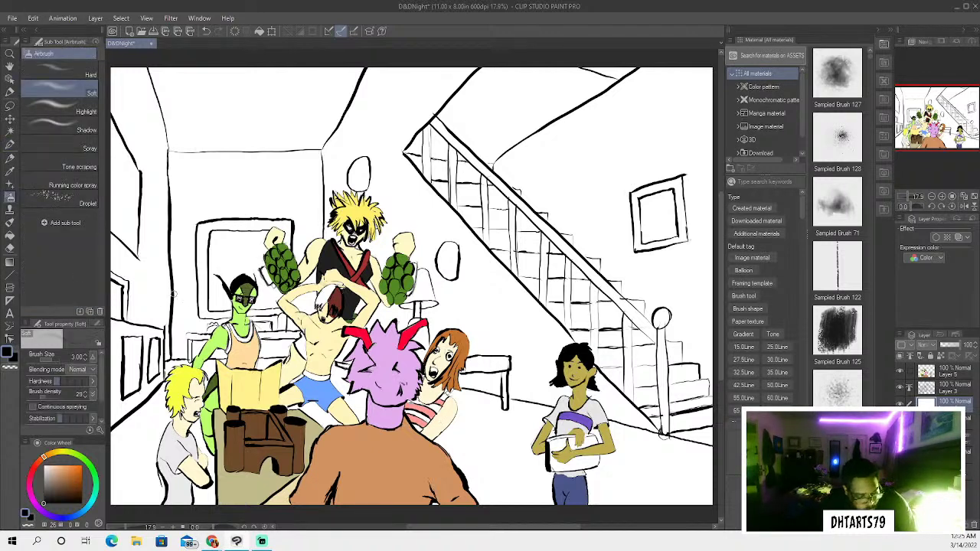
{"action": "left_click", "coordinate": [59, 464]}
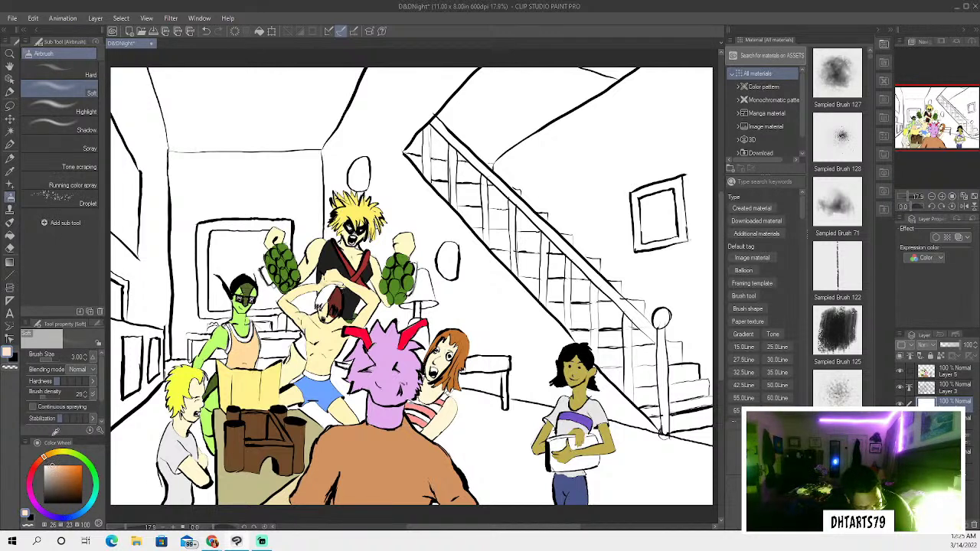
{"action": "left_click", "coordinate": [55, 474]}
{"action": "left_click_drag", "start_coordinate": [54, 475], "coordinate": [55, 474]}
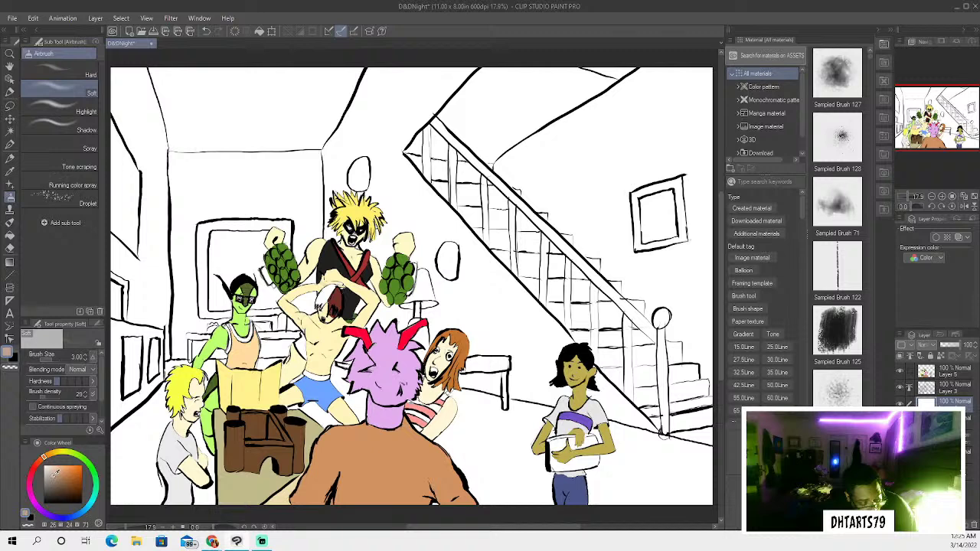
Try filling the back wall with muted tan, referring only to the editing layer, and undo the fill
{"action": "left_click", "coordinate": [10, 234]}
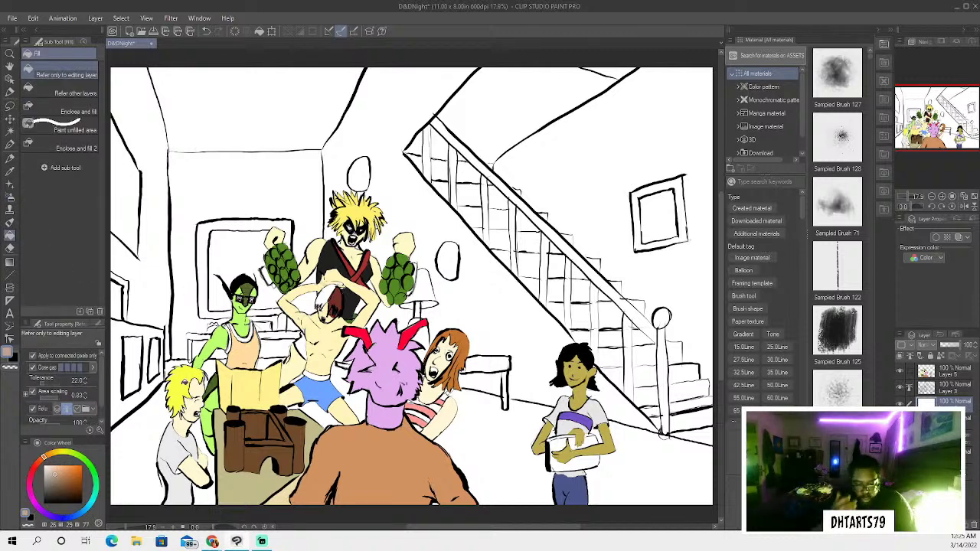
{"action": "left_click", "coordinate": [245, 184]}
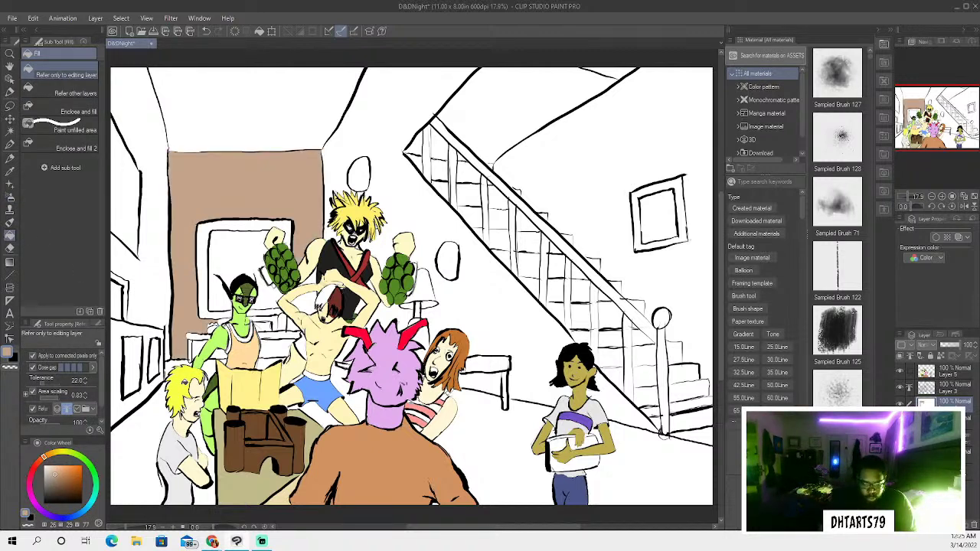
{"action": "left_click", "coordinate": [205, 30]}
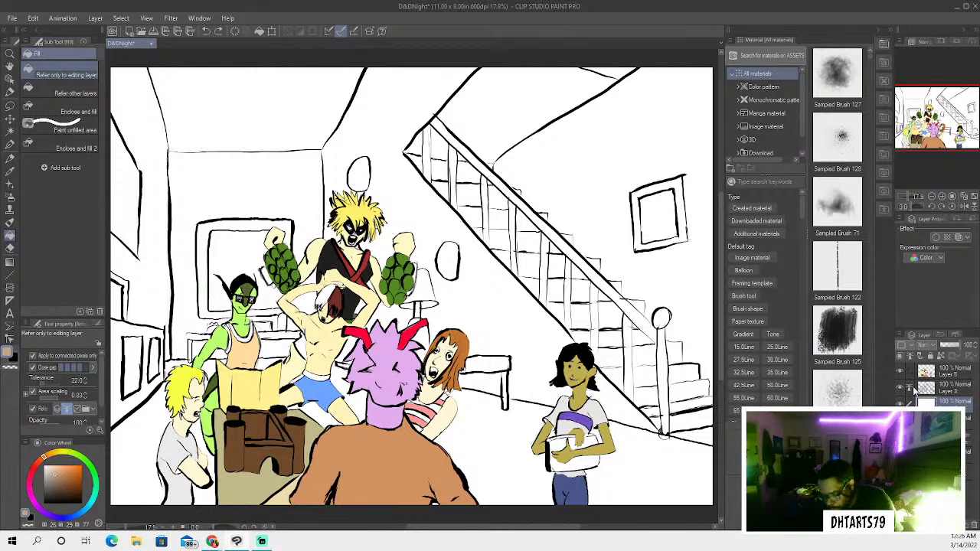
{"action": "left_click", "coordinate": [920, 386]}
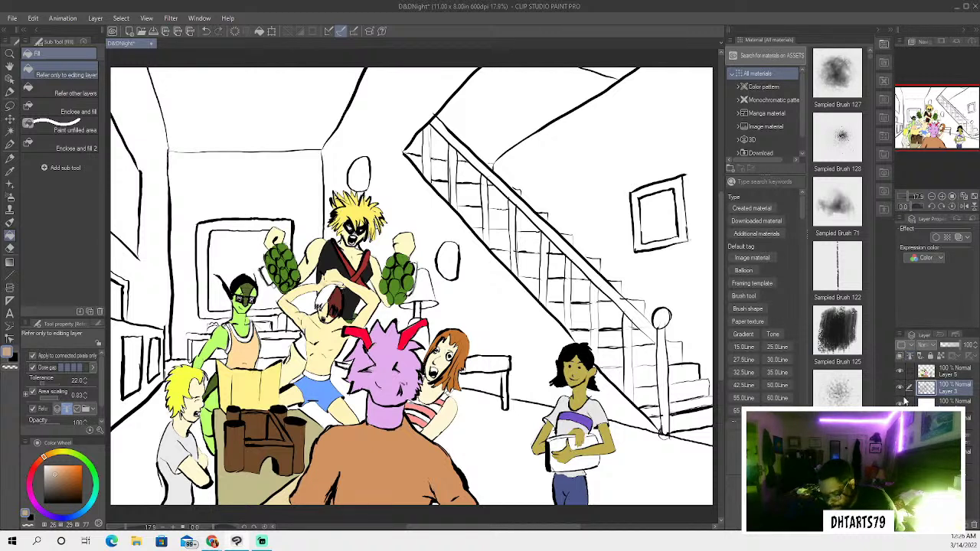
{"action": "left_click", "coordinate": [905, 401]}
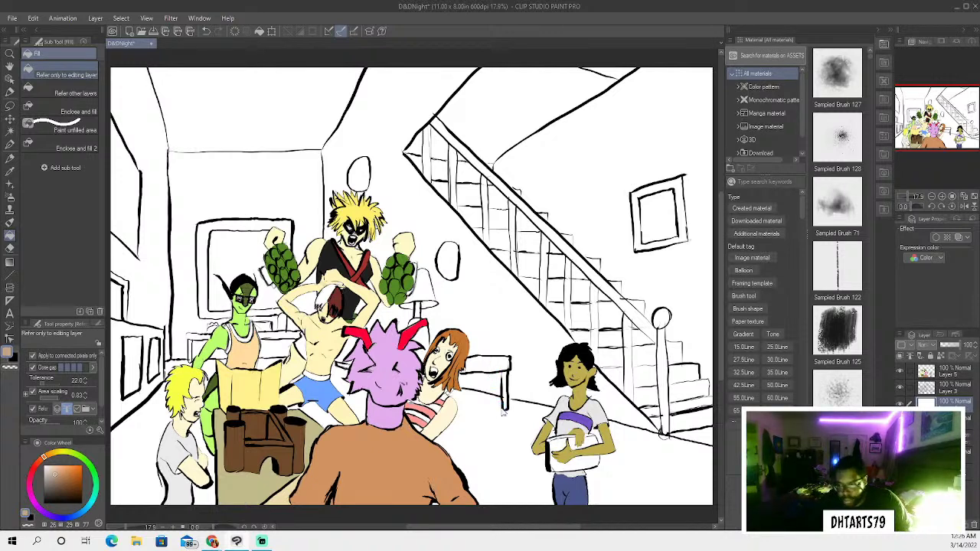
Fill the background layer behind the line art with muted tan (H 26, S 29, V 77) and make Layer 5 active
{"action": "left_click", "coordinate": [503, 405]}
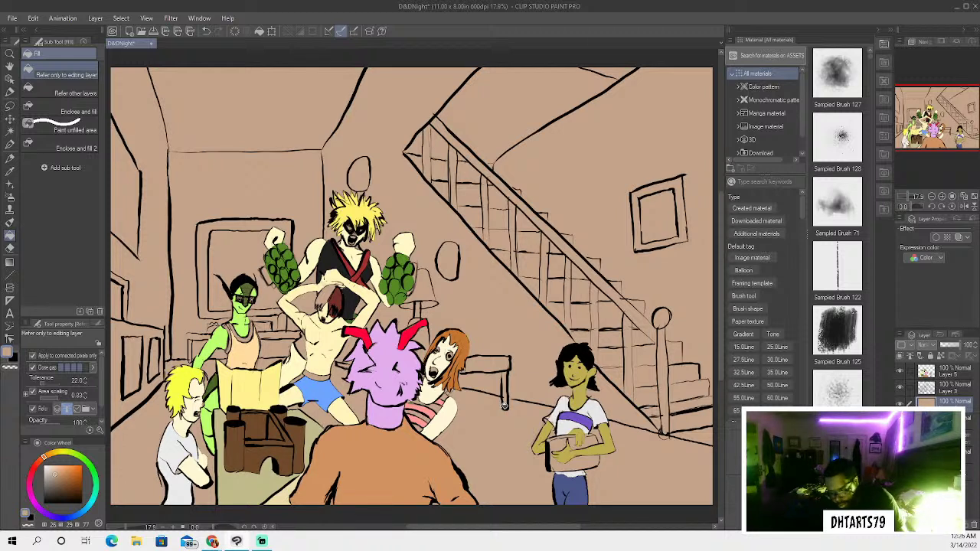
{"action": "left_click", "coordinate": [949, 375]}
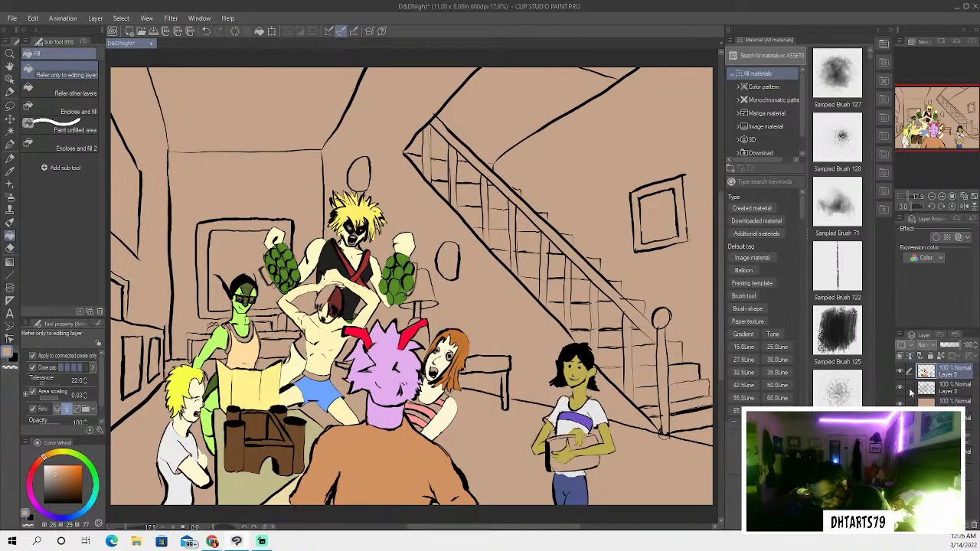
{"action": "left_click", "coordinate": [910, 392]}
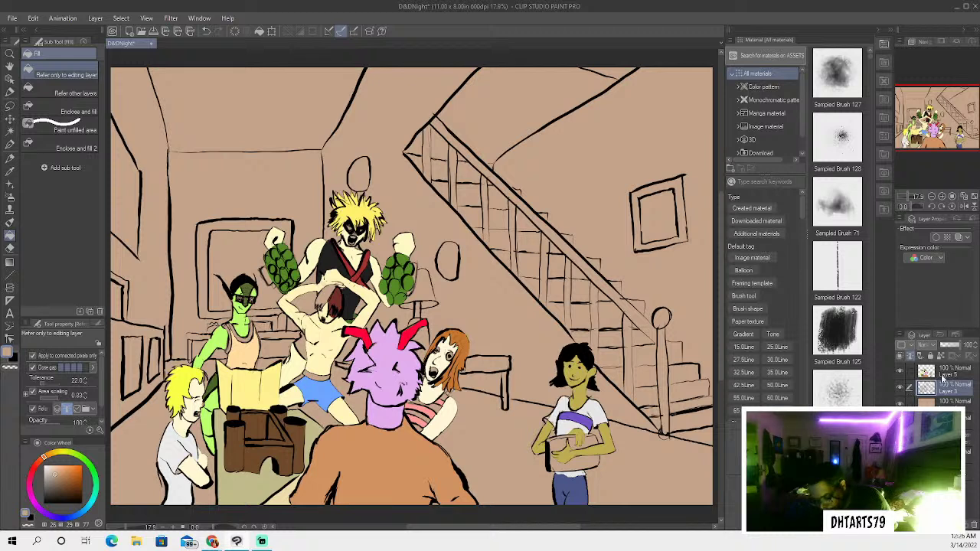
{"action": "left_click", "coordinate": [944, 375]}
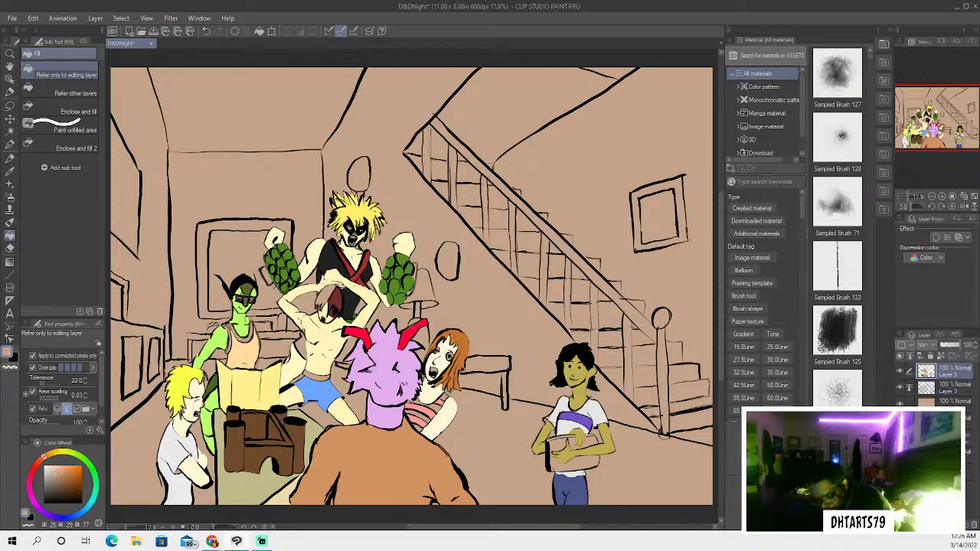
Auto-select the opening above the staircase plus the gaps between the upper balusters, and paint them dark grey with the Soft airbrush at size 12.50
{"action": "left_click", "coordinate": [17, 132]}
{"action": "left_click", "coordinate": [497, 107]}
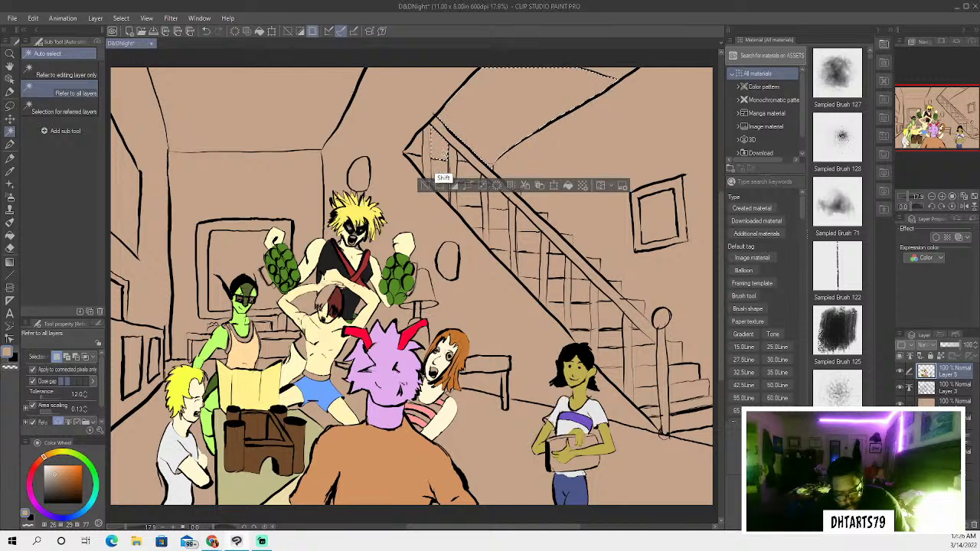
{"action": "left_click", "coordinate": [421, 147], "text": "shift"}
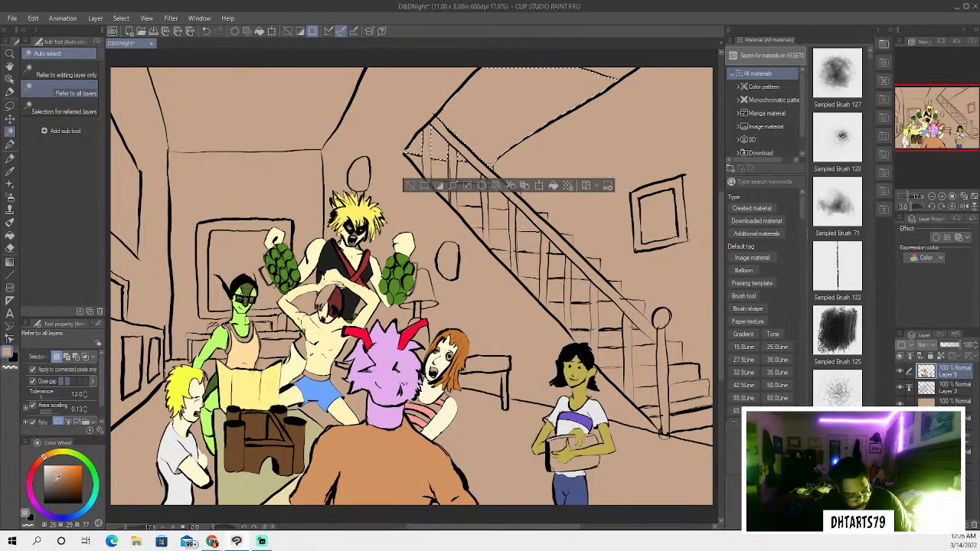
{"action": "left_click", "coordinate": [10, 197]}
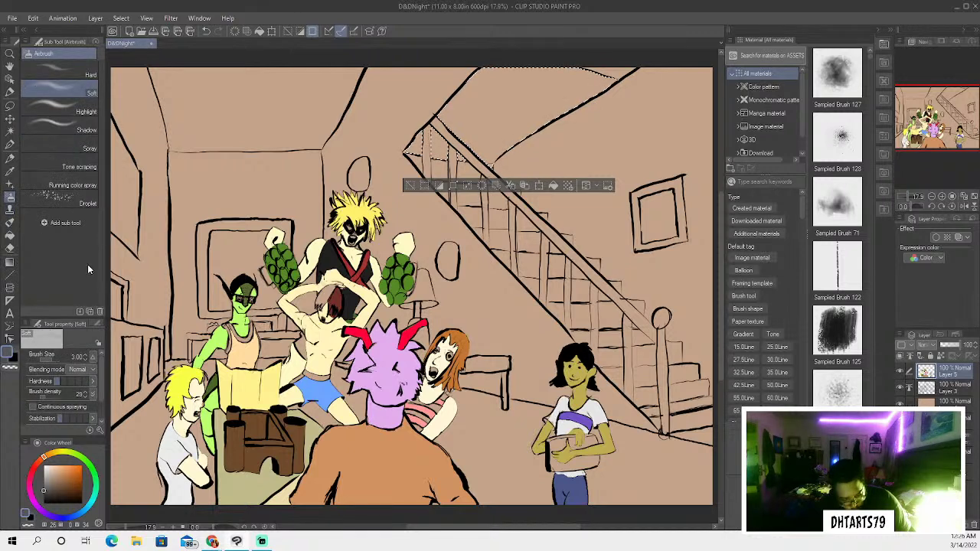
{"action": "key", "text": "bracketright"}
{"action": "key", "text": "bracketright"}
{"action": "key", "text": "bracketright"}
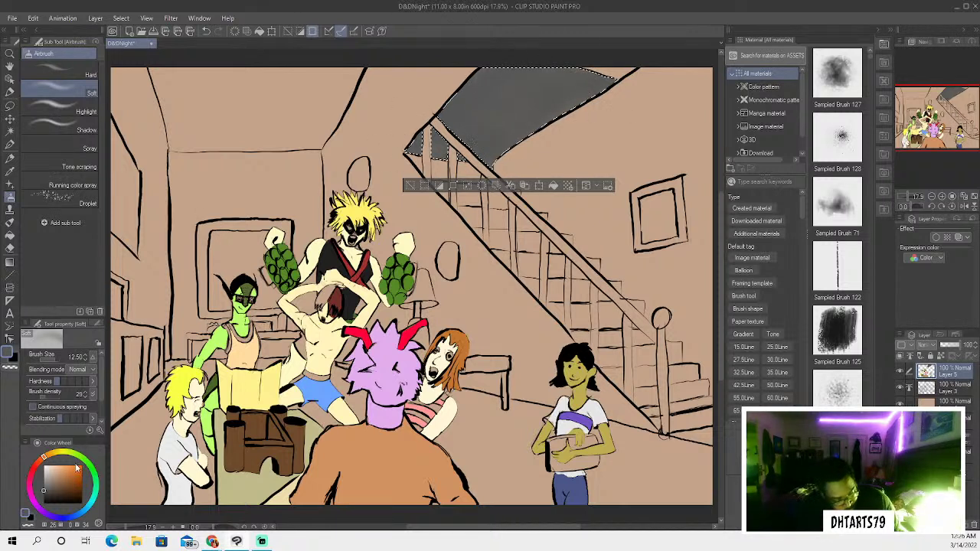
Shade the stairwell opening with soft black along its edge nearest the top of the stairs and between the upper balusters
{"action": "key", "text": "x"}
{"action": "left_click_drag", "start_coordinate": [496, 56], "coordinate": [505, 58]}
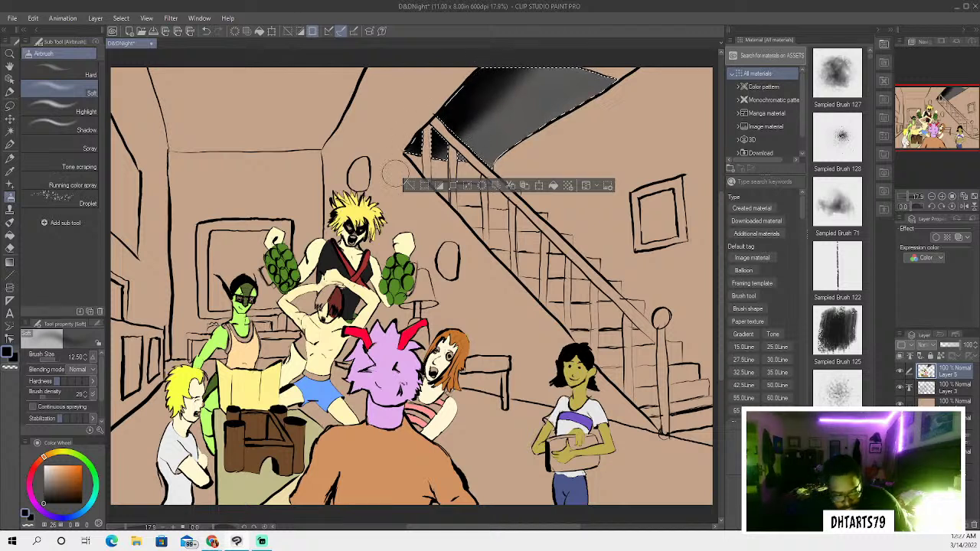
{"action": "left_click_drag", "start_coordinate": [469, 99], "coordinate": [452, 123]}
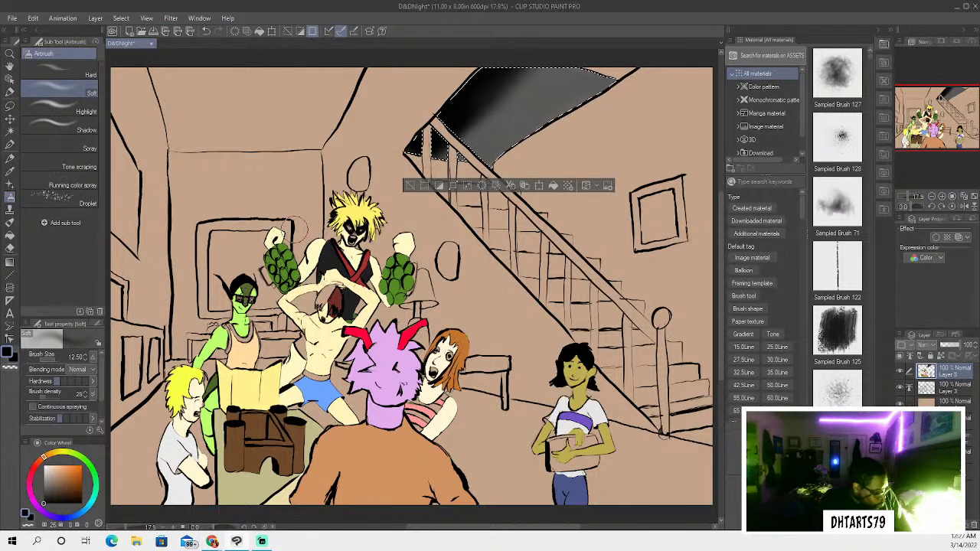
{"action": "key", "text": "ctrl+z"}
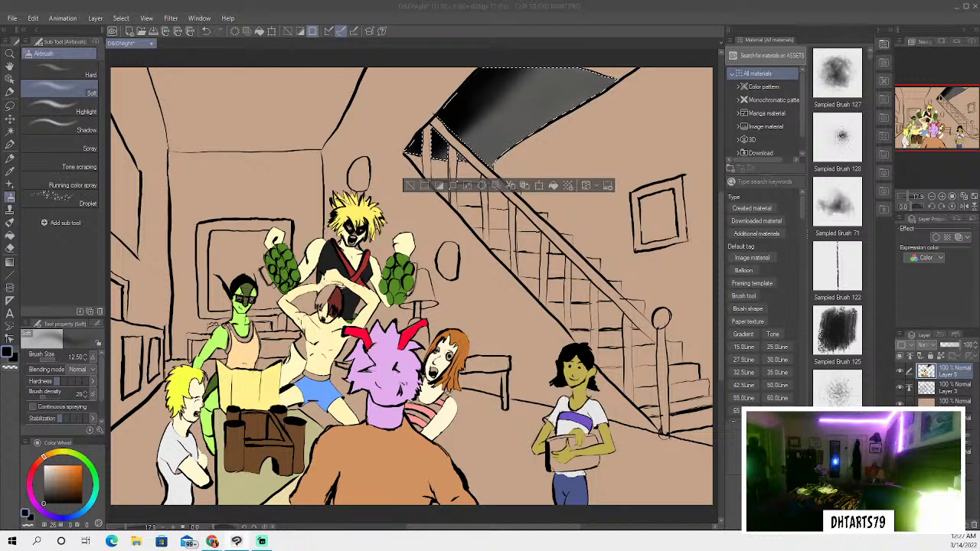
{"action": "left_click_drag", "start_coordinate": [474, 74], "coordinate": [578, 76]}
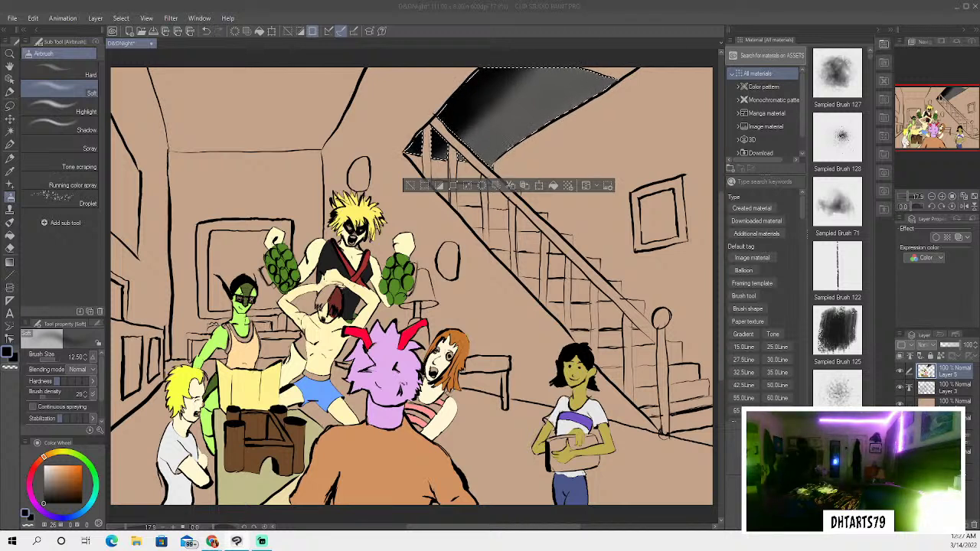
{"action": "left_click_drag", "start_coordinate": [489, 88], "coordinate": [593, 76]}
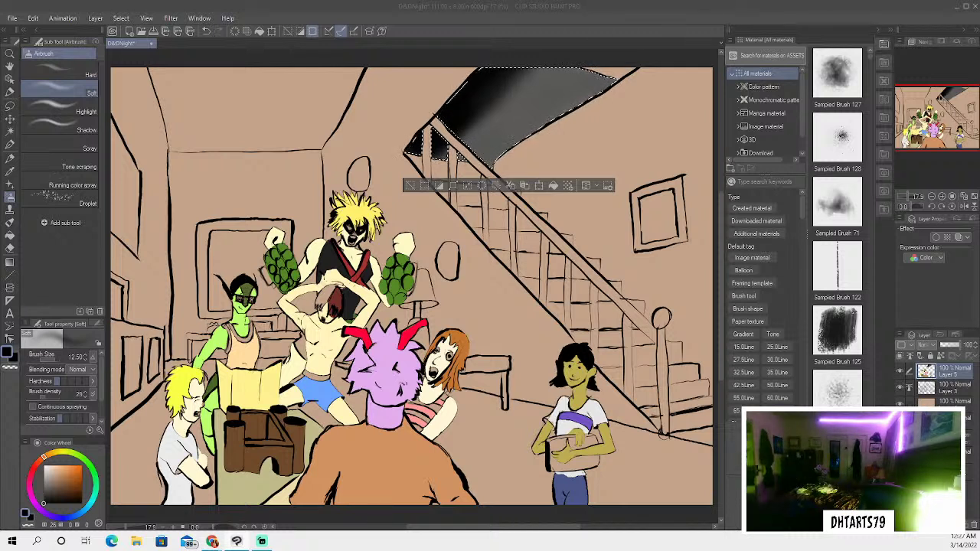
{"action": "left_click_drag", "start_coordinate": [470, 80], "coordinate": [570, 73]}
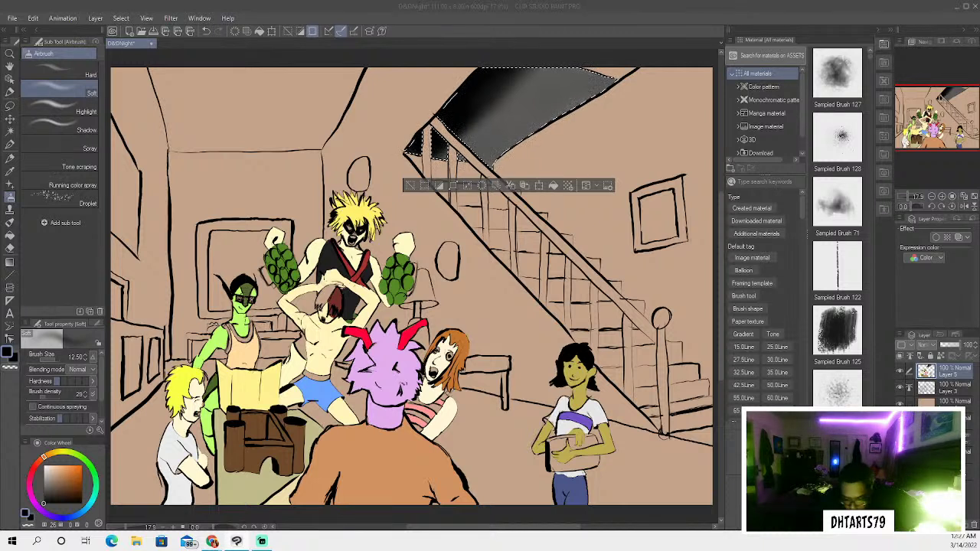
Clear the stairwell selection and paint the green character's glasses light blue with the Soft airbrush at size 3.50
{"action": "left_click", "coordinate": [87, 501]}
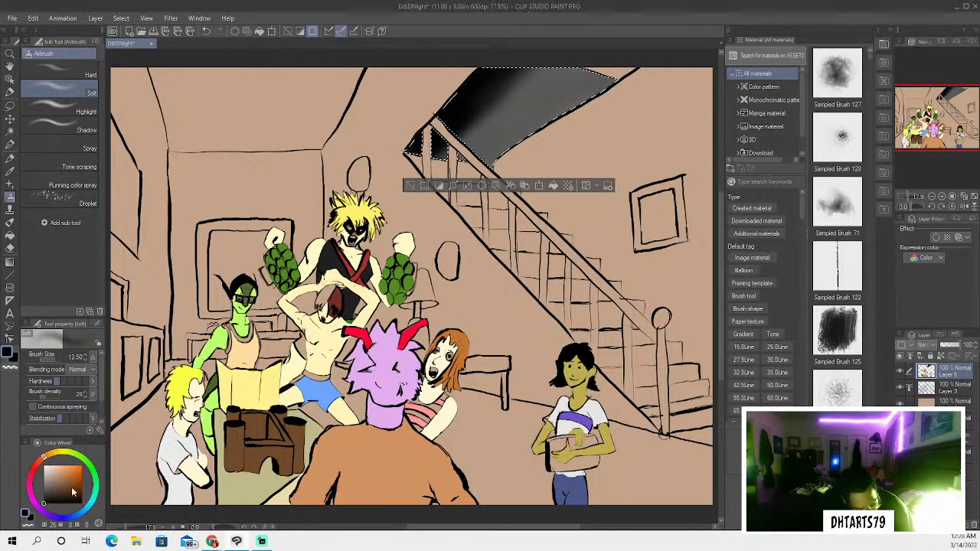
{"action": "left_click", "coordinate": [61, 466]}
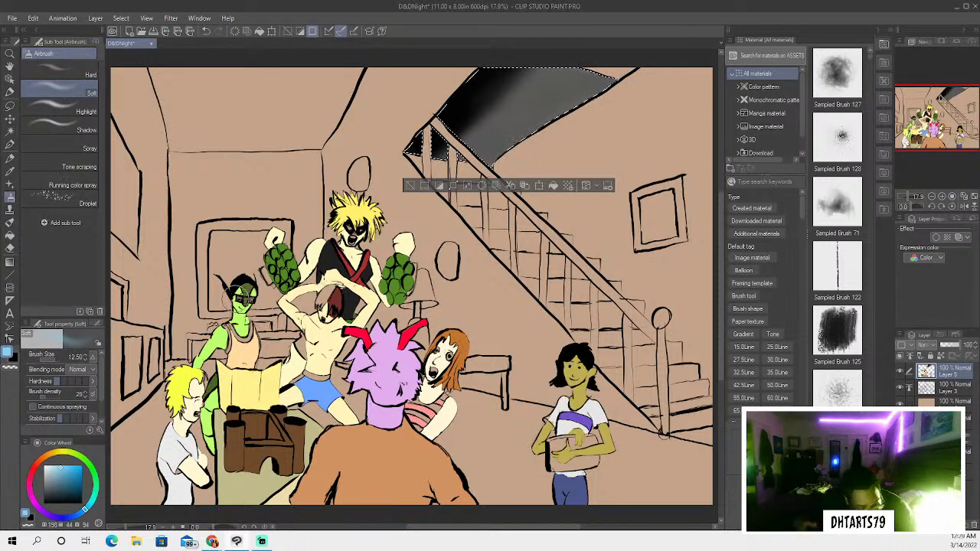
{"action": "key", "text": "bracketleft"}
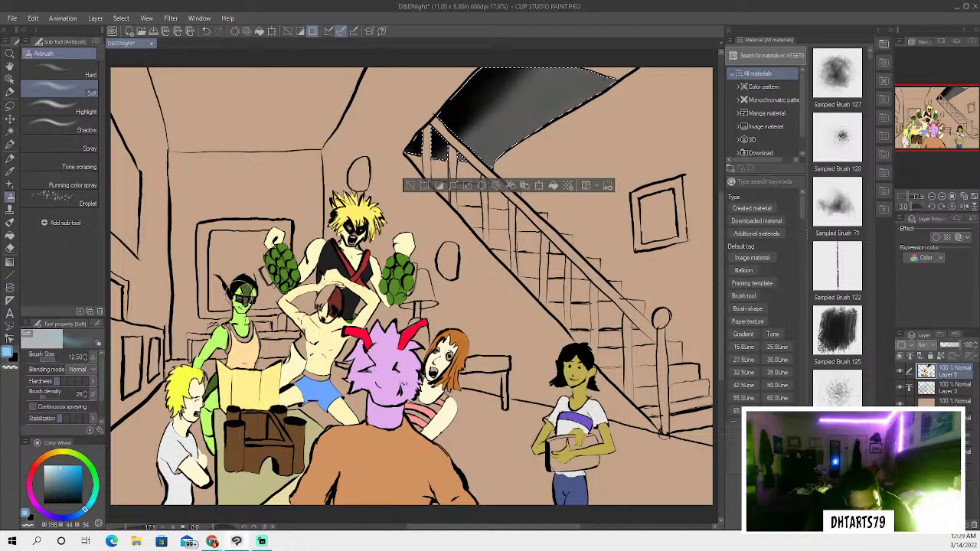
{"action": "key", "text": "bracketleft"}
{"action": "key", "text": "bracketleft"}
{"action": "key", "text": "bracketleft"}
{"action": "key", "text": "bracketleft"}
{"action": "key", "text": "bracketleft"}
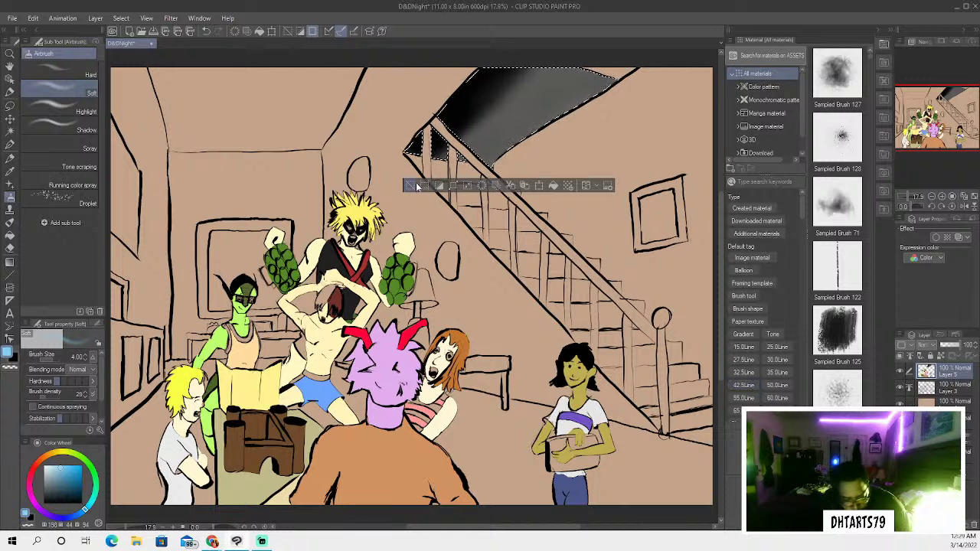
{"action": "key", "text": "ctrl+d"}
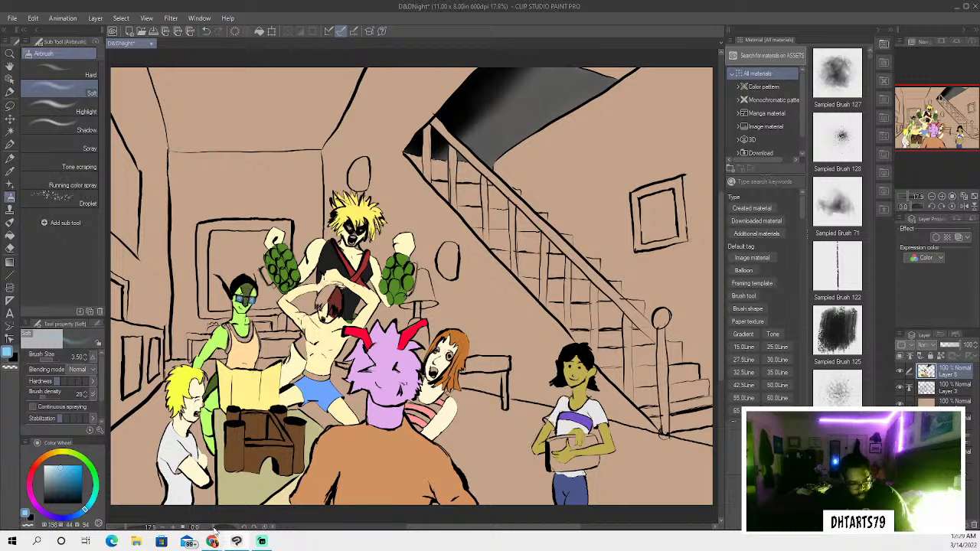
Auto-select the window pane on the back wall, fill it with dark blue (H 198, S 59, V 37), and clear the selection
{"action": "key", "text": "w"}
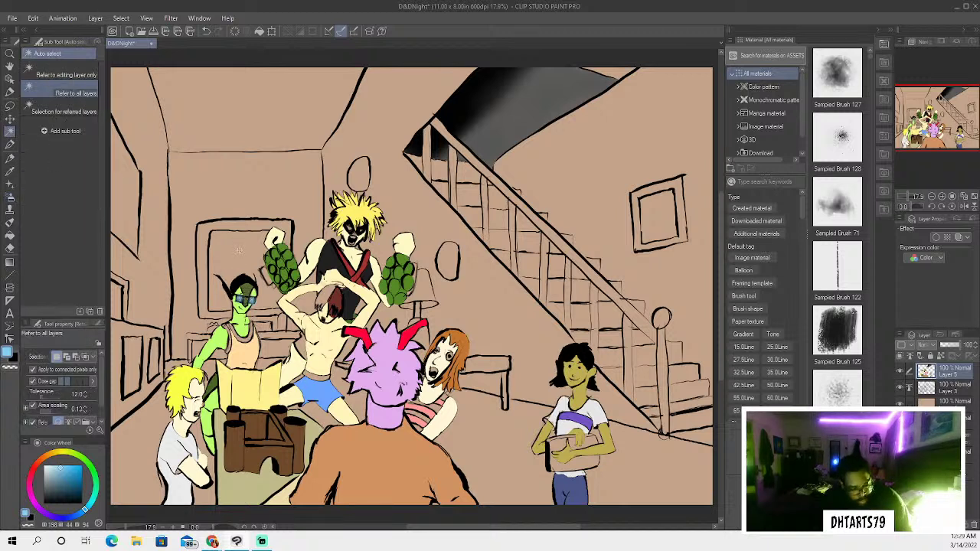
{"action": "left_click", "coordinate": [239, 251]}
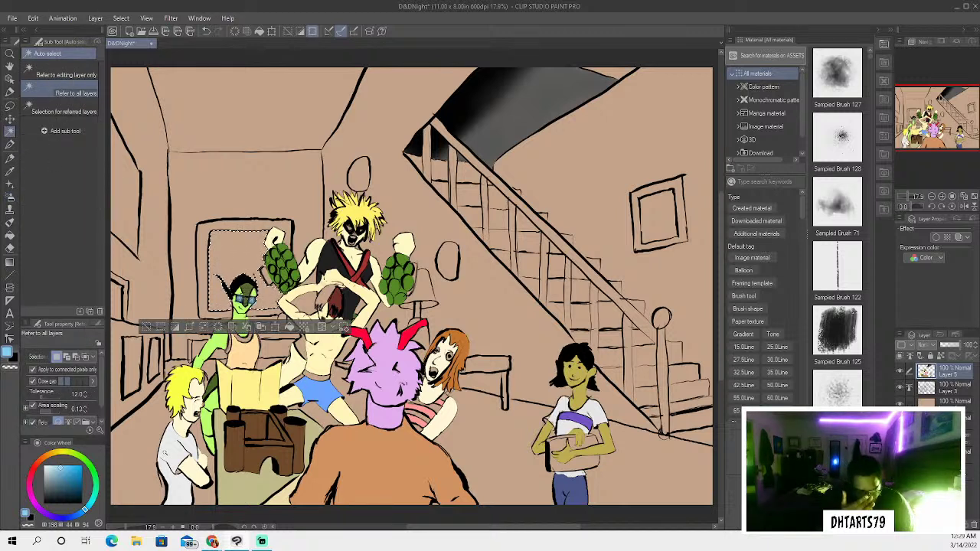
{"action": "left_click", "coordinate": [71, 476]}
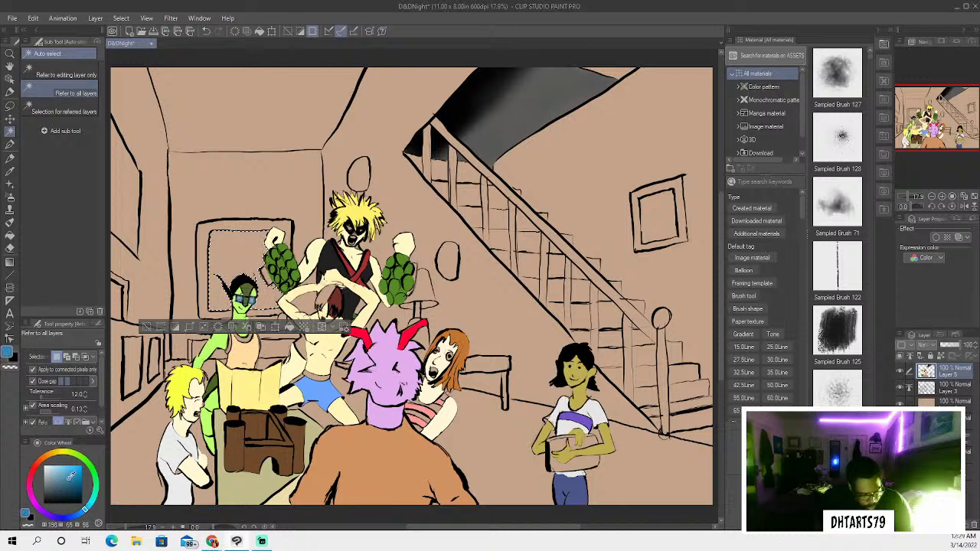
{"action": "key", "text": "g"}
{"action": "left_click", "coordinate": [222, 284]}
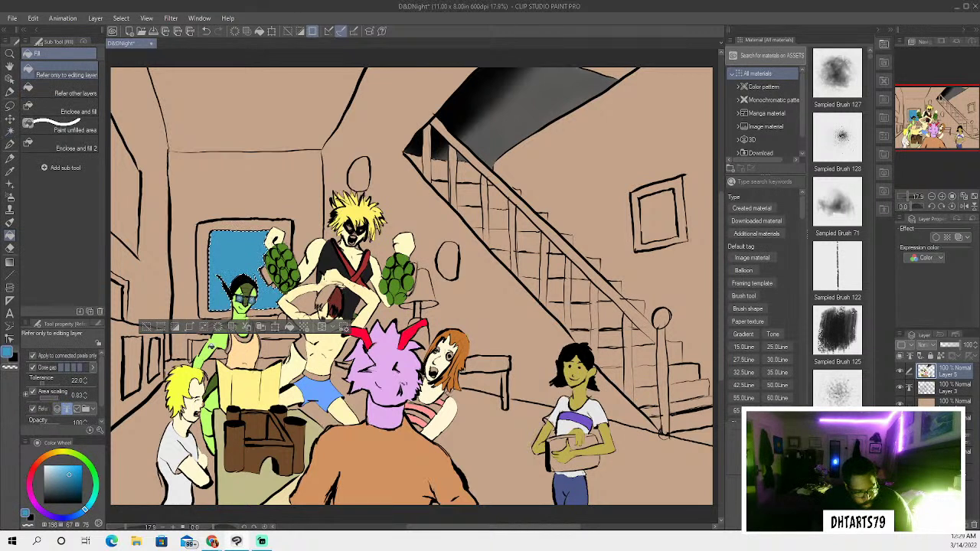
{"action": "left_click", "coordinate": [66, 489]}
{"action": "left_click", "coordinate": [237, 260]}
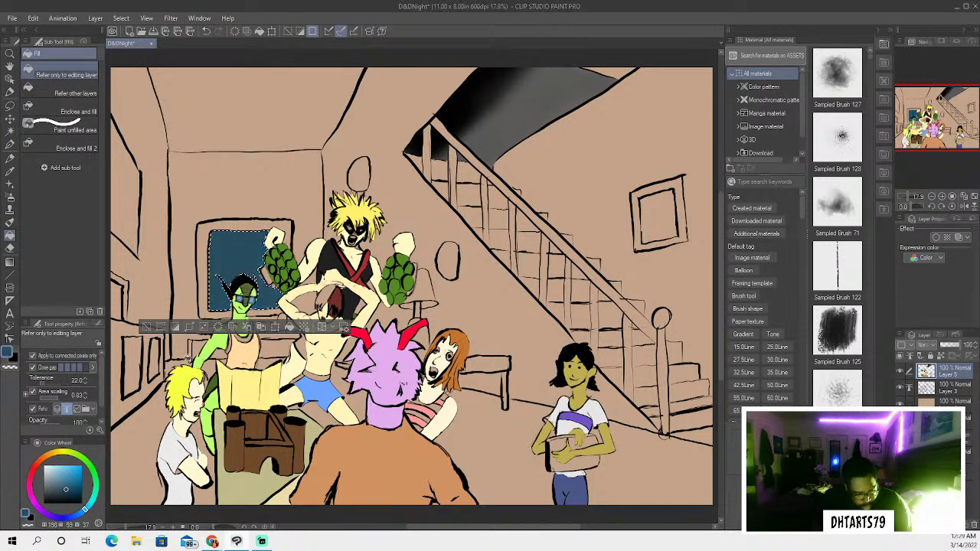
{"action": "left_click", "coordinate": [146, 328]}
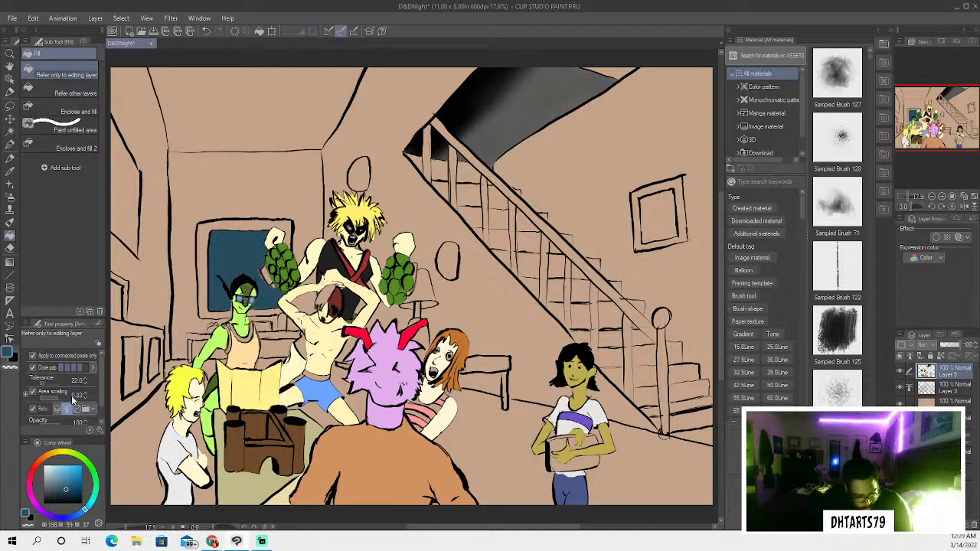
Ink thin black dividers across the window pane with the Smooth Inker pen at size 1.25
{"action": "left_click", "coordinate": [10, 145]}
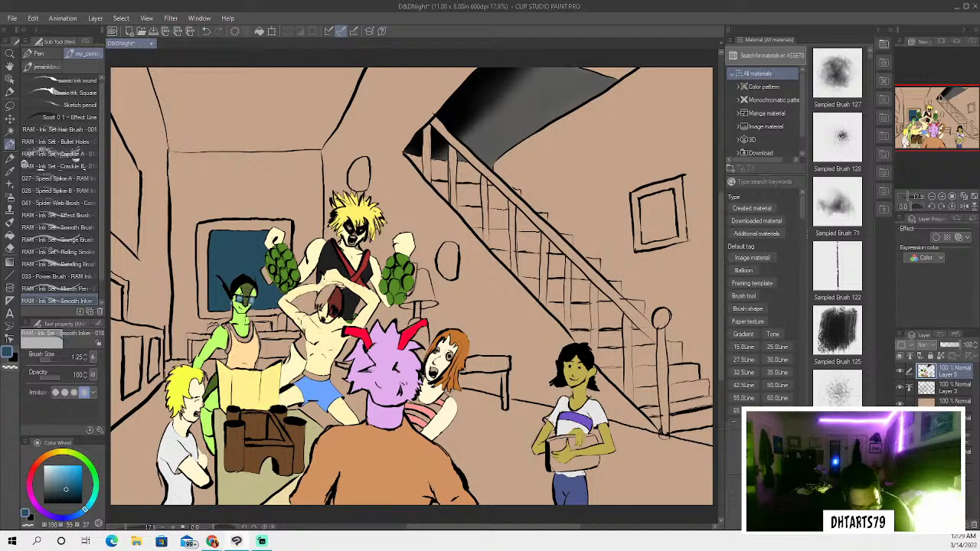
{"action": "key", "text": "x"}
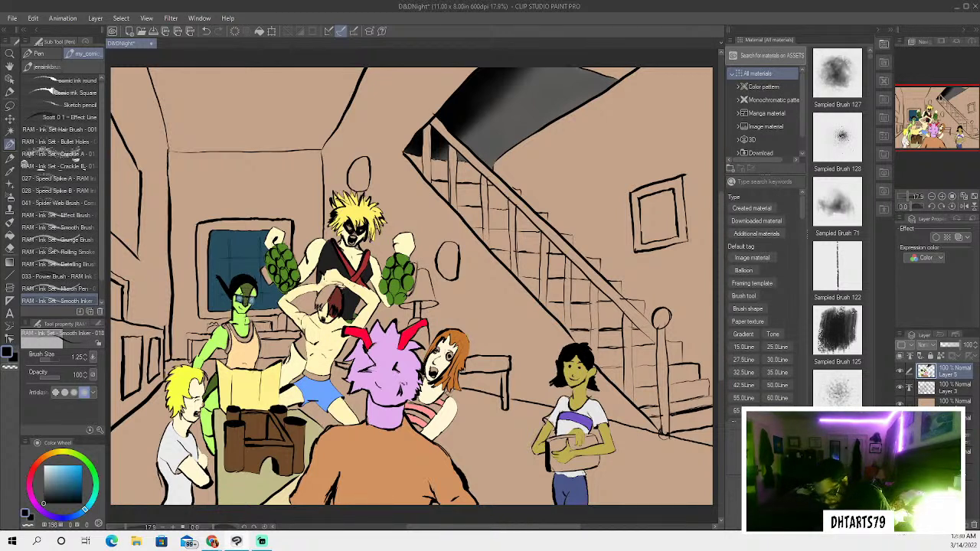
On a new layer, add a pale cream glow (H 52, S 12, V 100) to the table lamp and both oval wall lights with the Soft airbrush at size 10
{"action": "key", "text": "ctrl+shift+n"}
{"action": "left_click", "coordinate": [62, 457]}
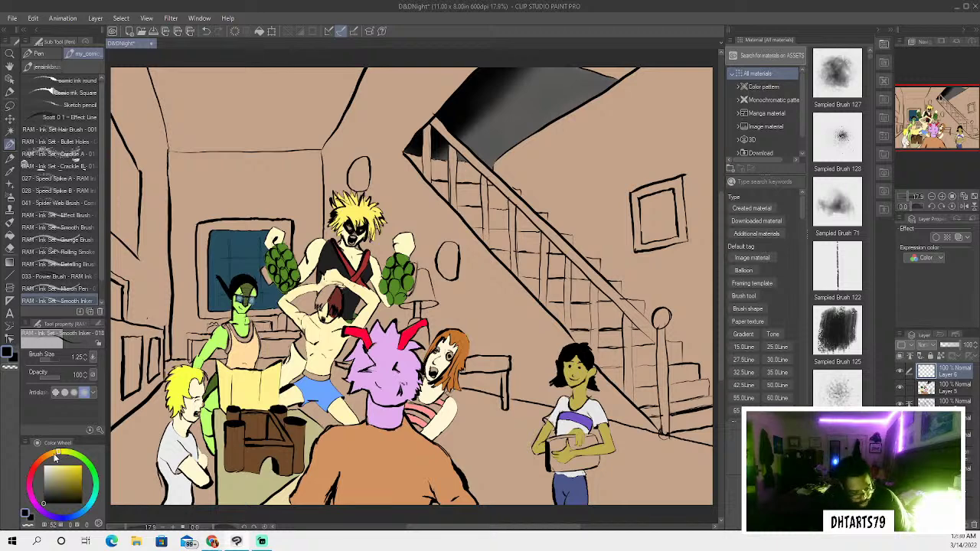
{"action": "left_click", "coordinate": [48, 465]}
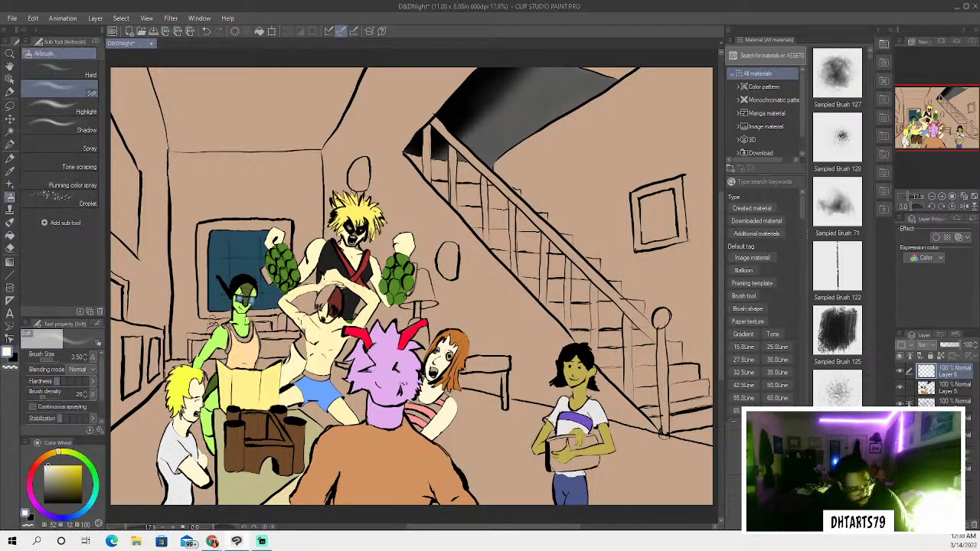
{"action": "left_click", "coordinate": [10, 197]}
{"action": "key", "text": "bracketright"}
{"action": "key", "text": "bracketright"}
{"action": "key", "text": "bracketright"}
{"action": "left_click_drag", "start_coordinate": [422, 293], "coordinate": [421, 292]}
{"action": "left_click_drag", "start_coordinate": [447, 257], "coordinate": [446, 253]}
{"action": "left_click_drag", "start_coordinate": [358, 174], "coordinate": [355, 151]}
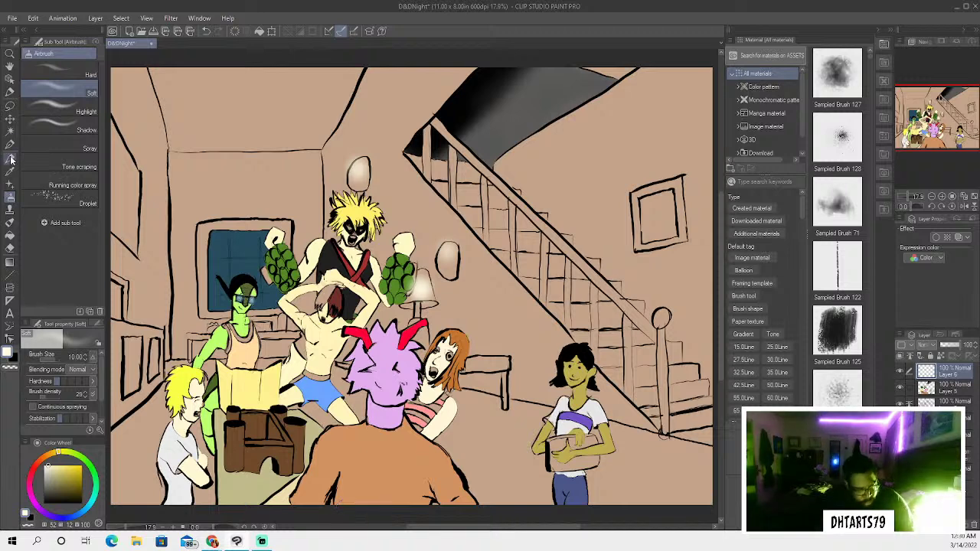
Auto-select the eye whites of the brown-haired woman and the blond masked fighter, referring to all layers
{"action": "left_click", "coordinate": [10, 132]}
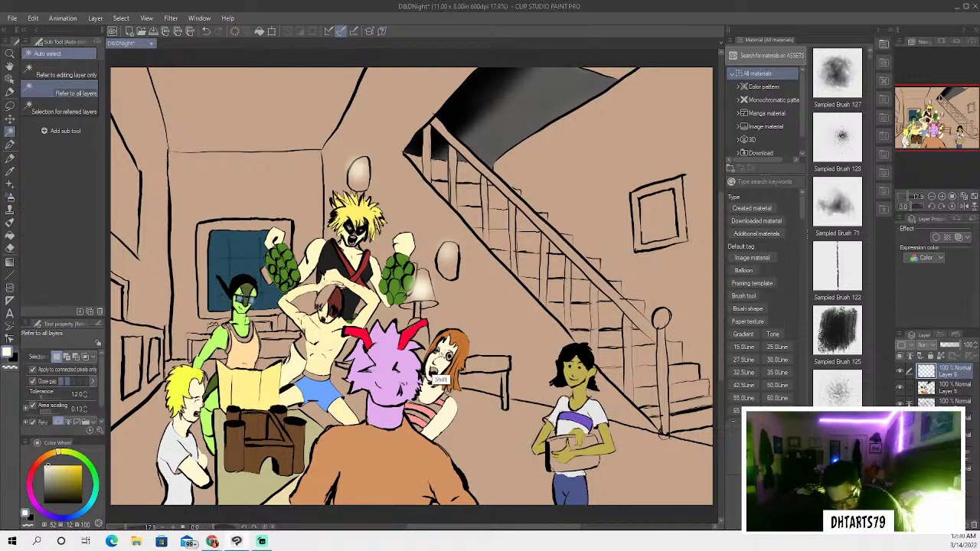
{"action": "left_click", "coordinate": [447, 358]}
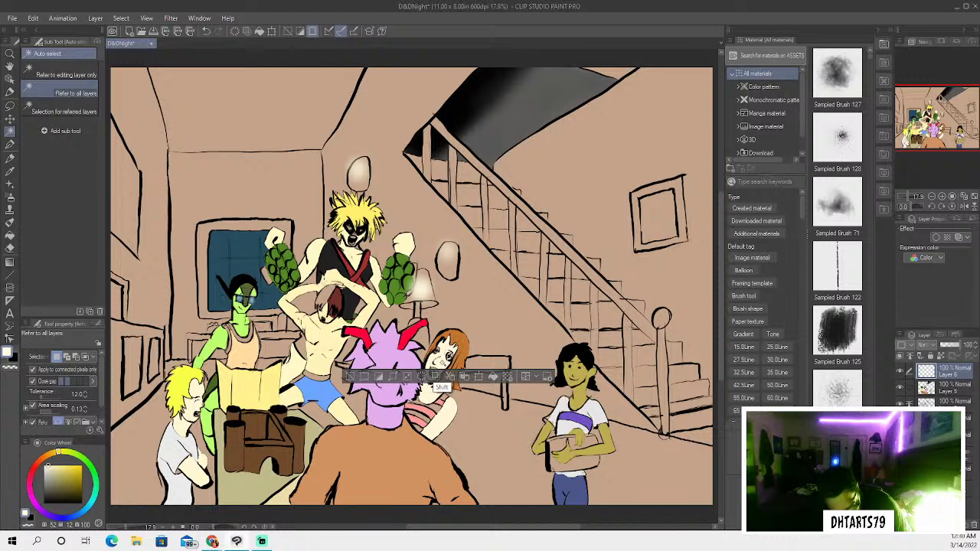
{"action": "left_click", "coordinate": [436, 353], "text": "shift"}
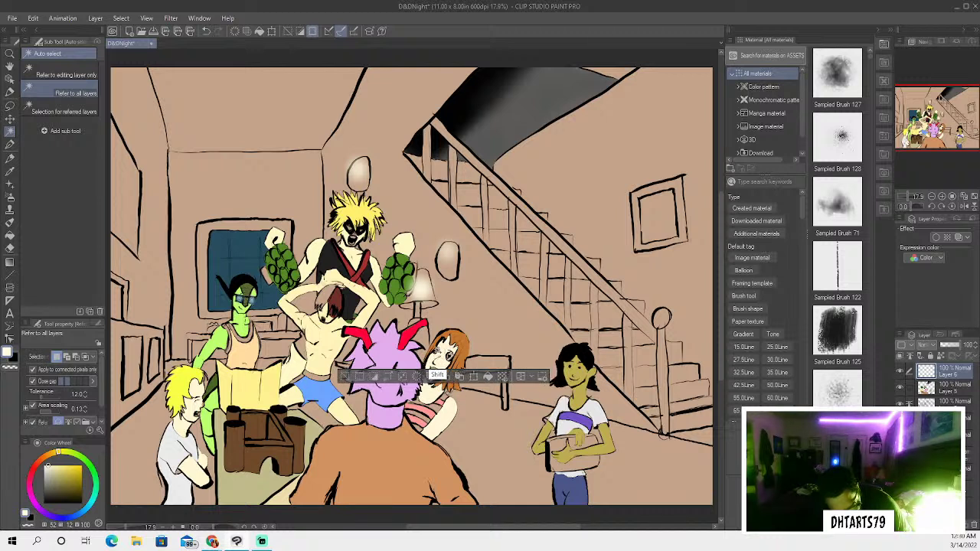
{"action": "left_click", "coordinate": [436, 353], "text": "shift"}
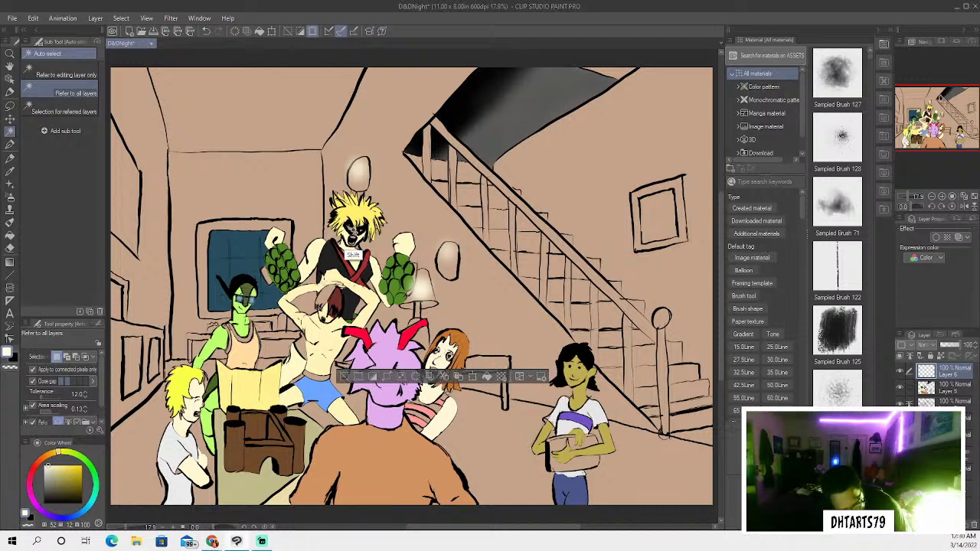
{"action": "left_click", "coordinate": [349, 230], "text": "shift"}
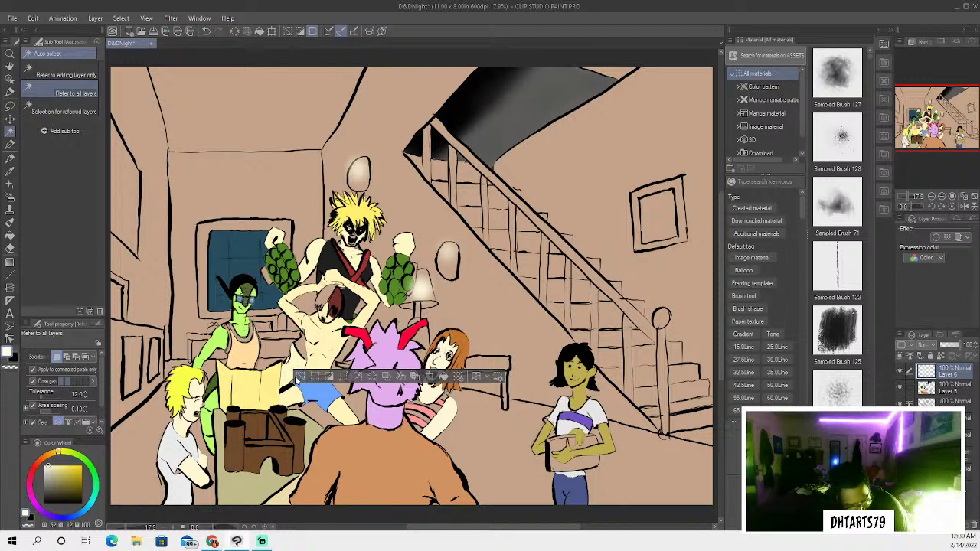
Clear the selection and use the Smooth Inker pen to paint the red-haired woman's eye whites and black pupils
{"action": "left_click", "coordinate": [299, 377]}
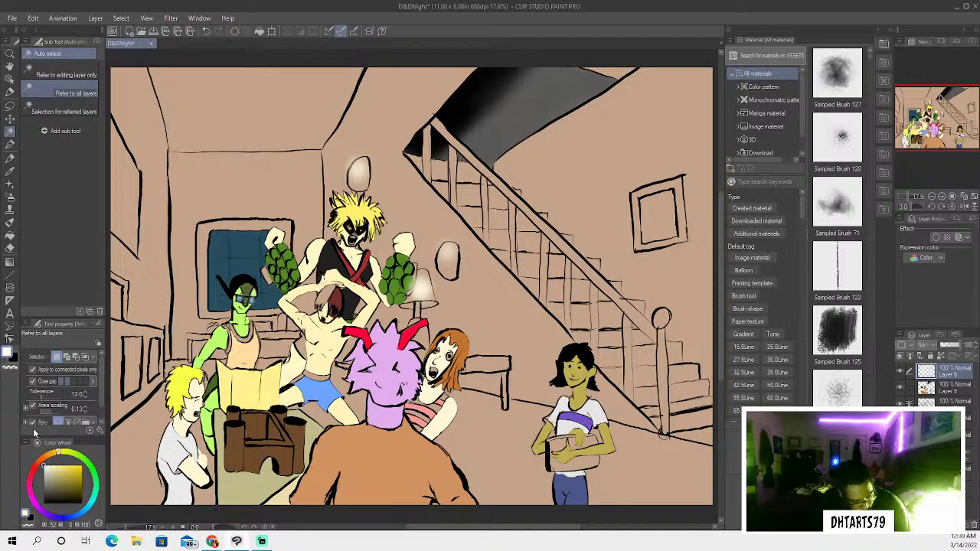
{"action": "left_click", "coordinate": [10, 144]}
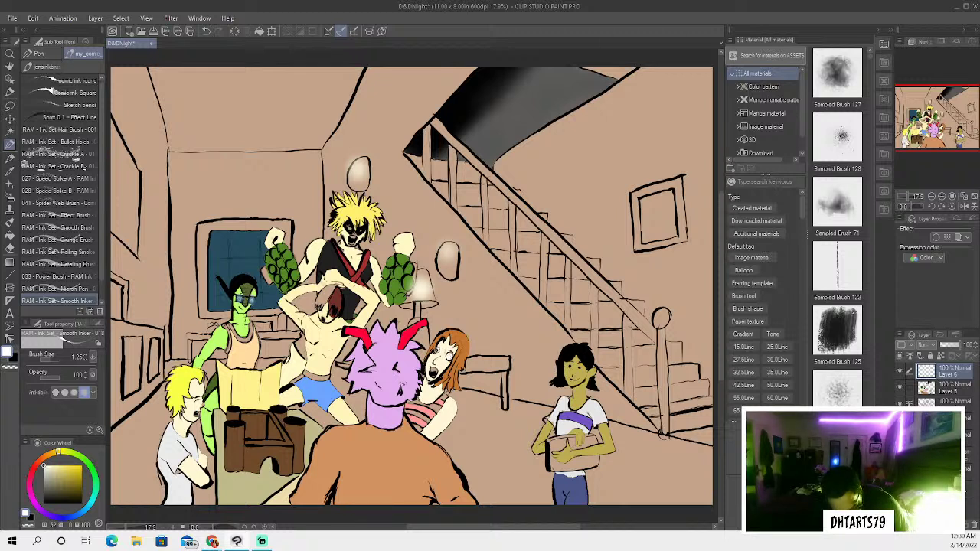
{"action": "key", "text": "x"}
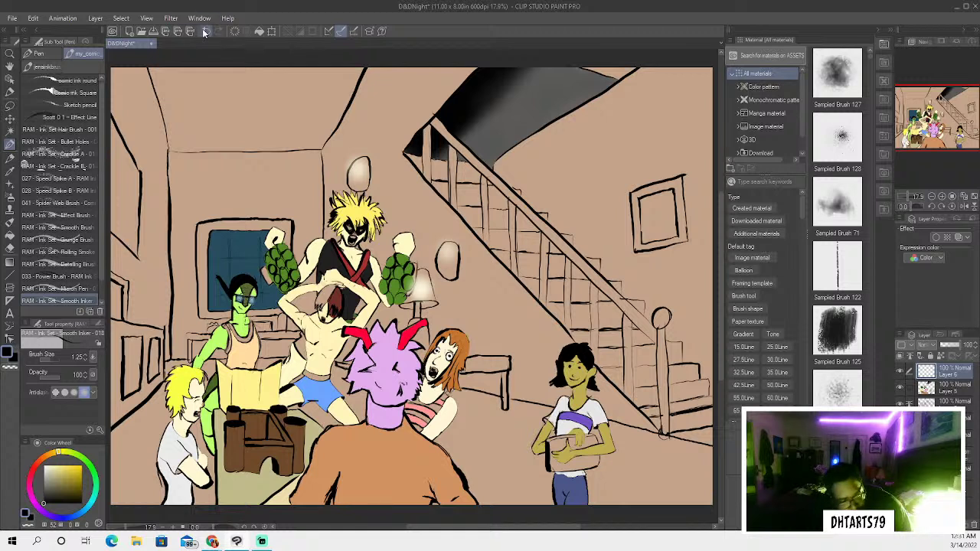
{"action": "key", "text": "x"}
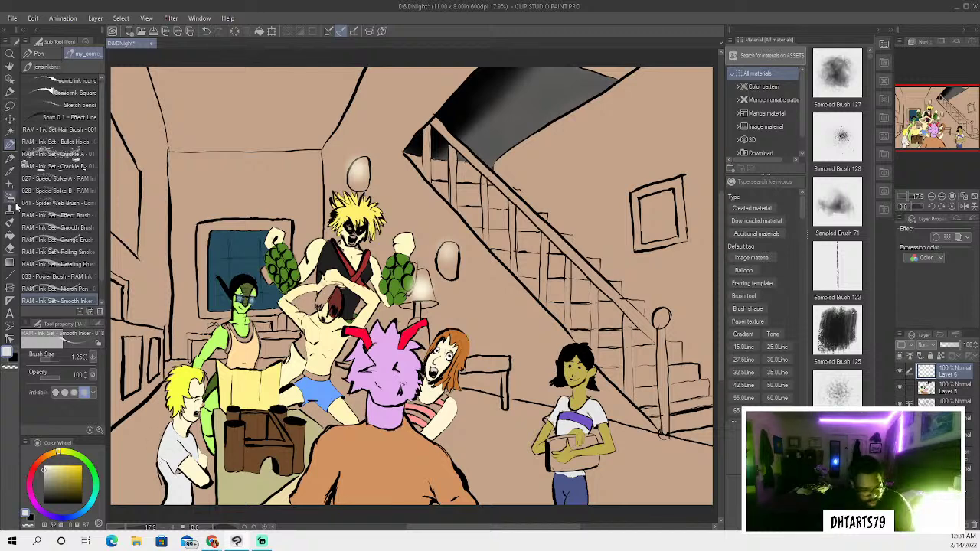
Sample the pale skin tone and the bright yellow hair colour from the drawing for the Smooth Inker pen
{"action": "left_click", "coordinate": [9, 172]}
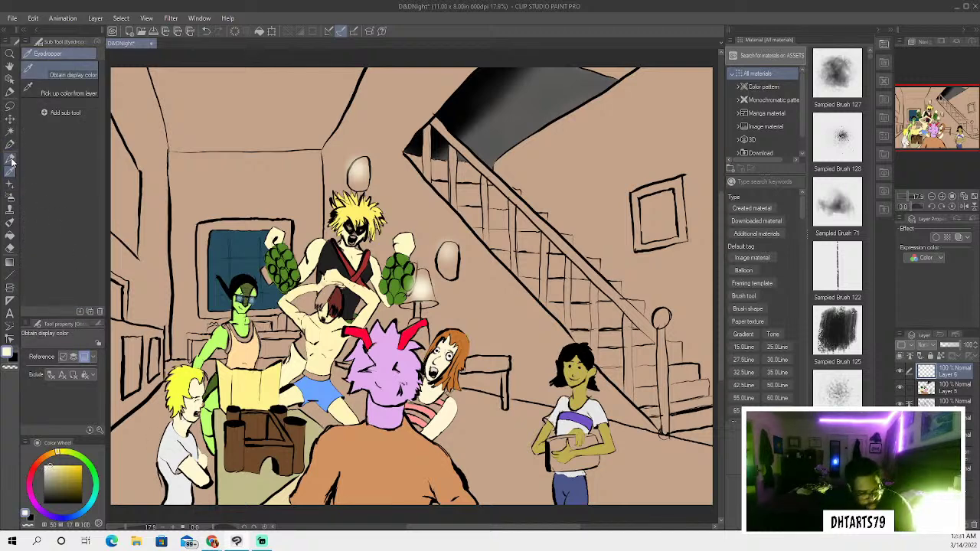
{"action": "left_click", "coordinate": [10, 146]}
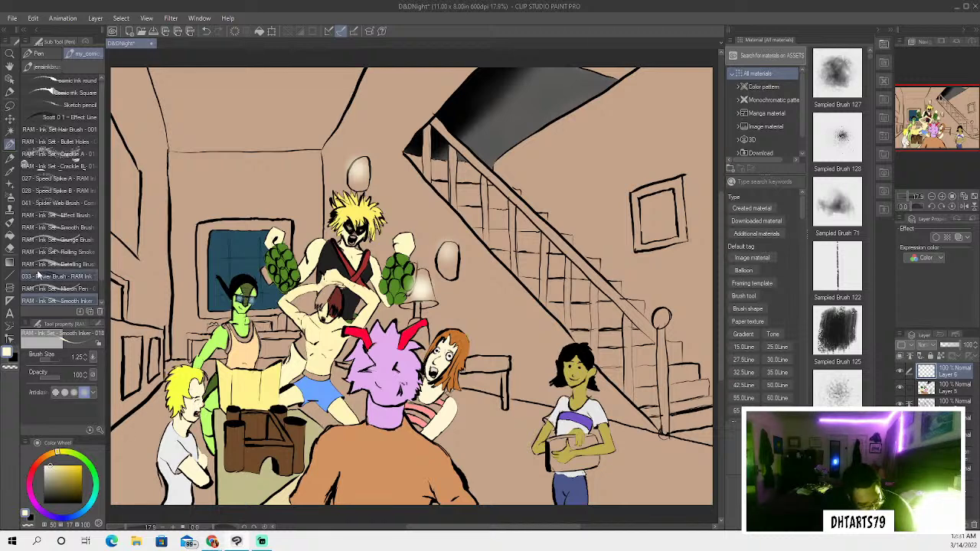
{"action": "left_click", "coordinate": [11, 173]}
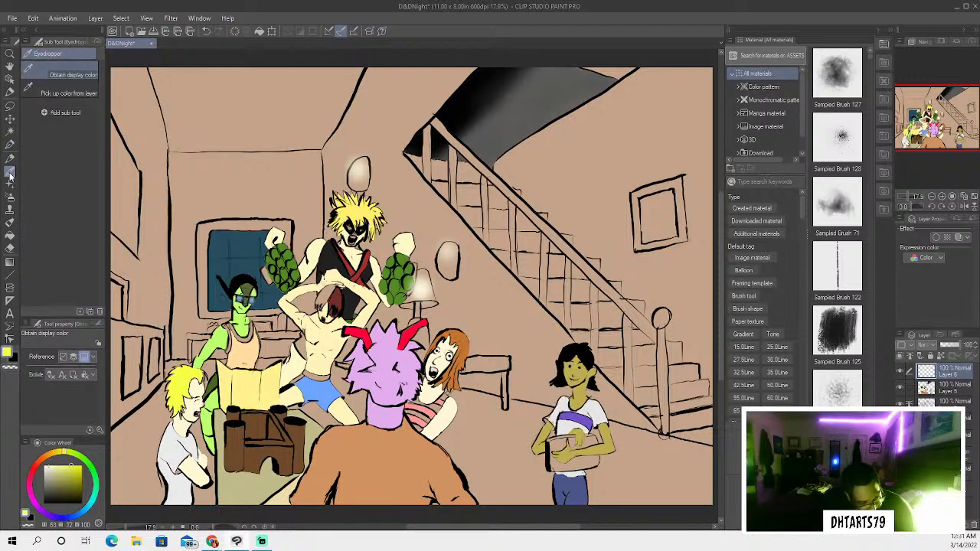
{"action": "key", "text": "p"}
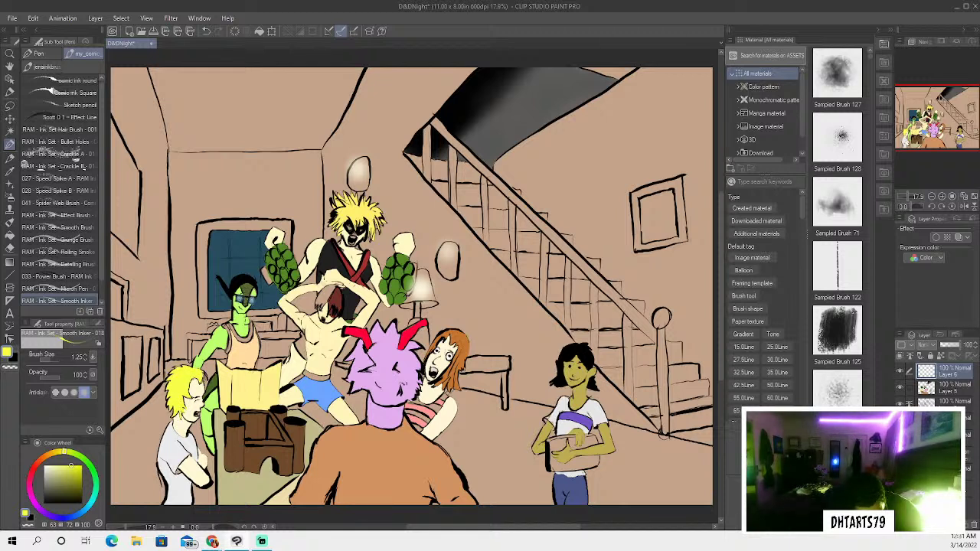
Ink black detail strokes on the seated blond boy's hair and face, undoing one stroke, and alternate between black and near-white
{"action": "left_click", "coordinate": [44, 503]}
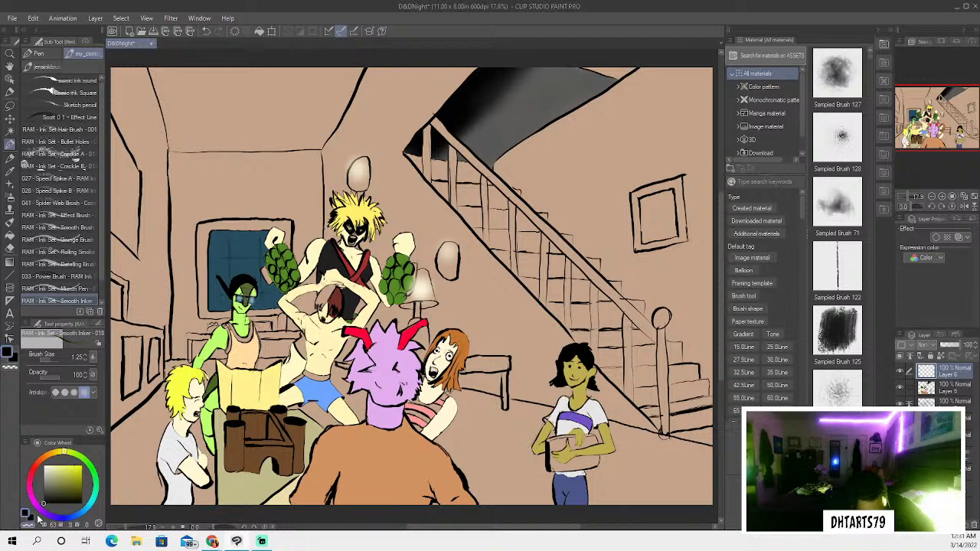
{"action": "mouse_move", "coordinate": [190, 378]}
{"action": "left_mouse_down"}
{"action": "mouse_move", "coordinate": [199, 385]}
{"action": "mouse_move", "coordinate": [207, 374]}
{"action": "left_mouse_up"}
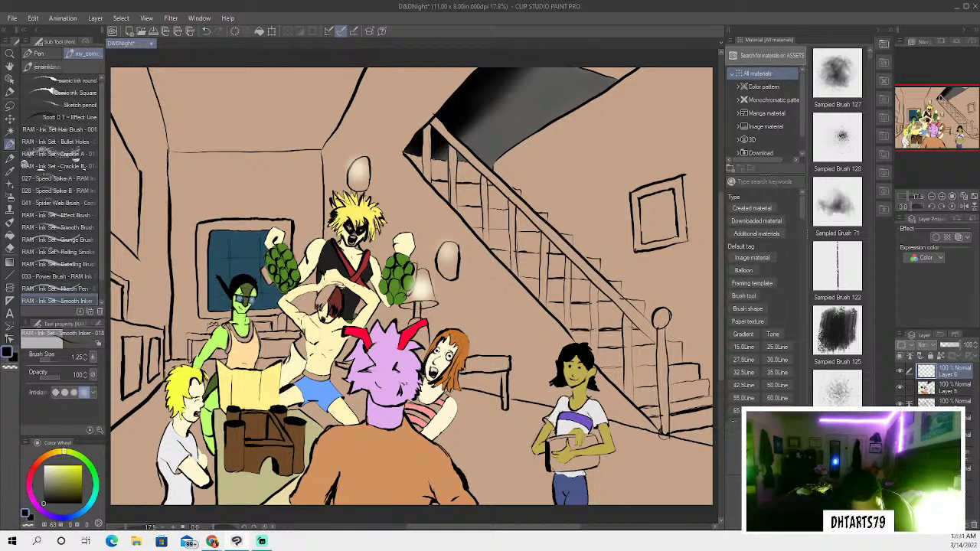
{"action": "left_click", "coordinate": [205, 31]}
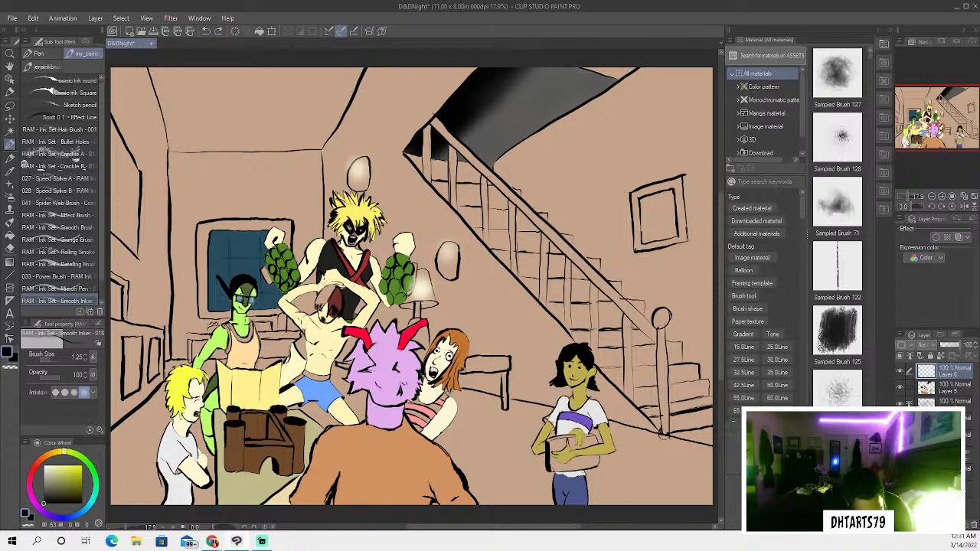
{"action": "mouse_move", "coordinate": [202, 385]}
{"action": "left_mouse_down"}
{"action": "mouse_move", "coordinate": [207, 371]}
{"action": "mouse_move", "coordinate": [192, 393]}
{"action": "left_mouse_up"}
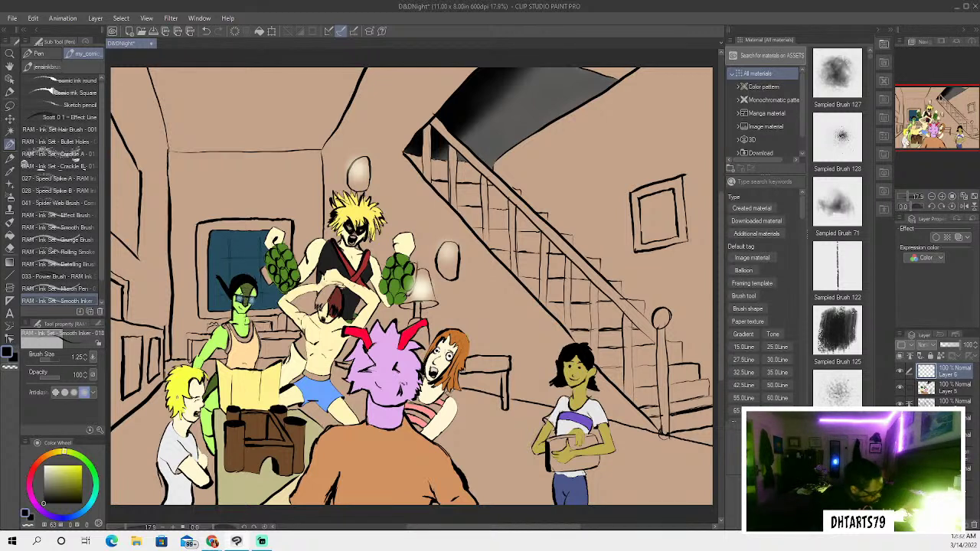
{"action": "key", "text": "x"}
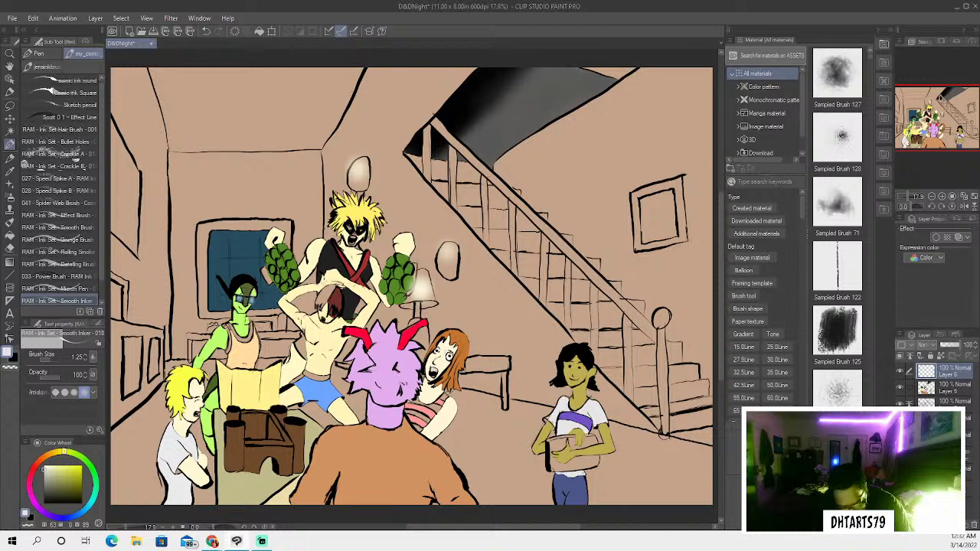
{"action": "key", "text": "x"}
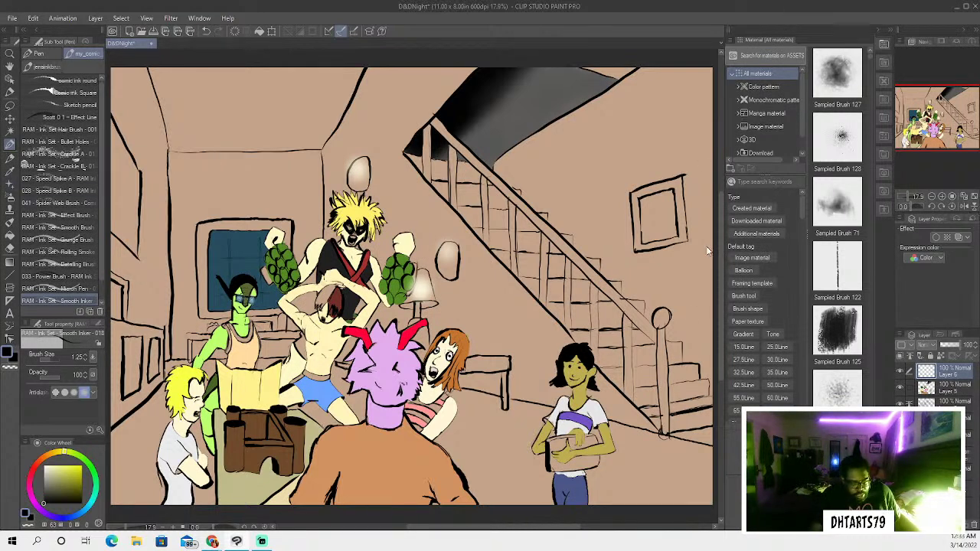
Paint small red, blue, grey and pale blue dice on the table in front of the castle model
{"action": "scroll", "coordinate": [707, 250], "scroll_direction": "down", "scroll_amount": 2}
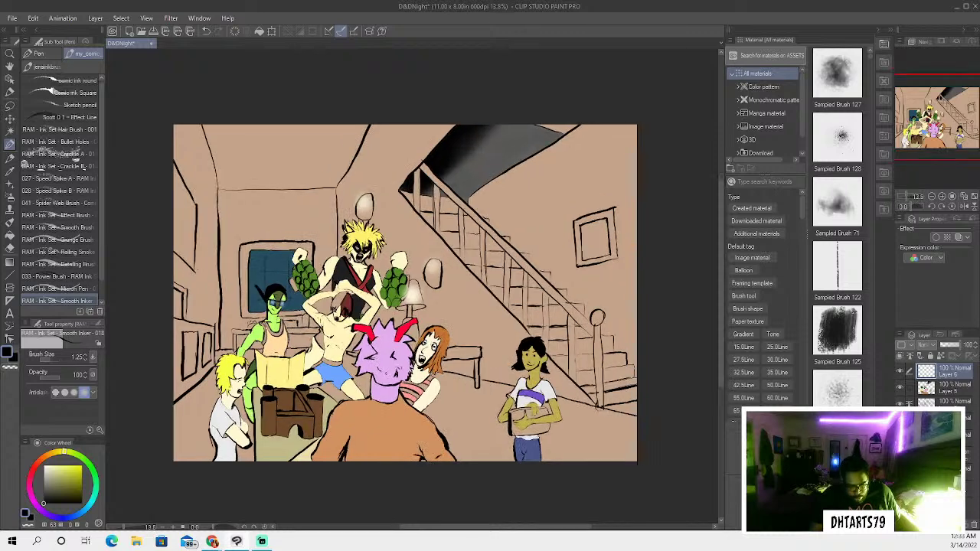
{"action": "scroll", "coordinate": [413, 291], "scroll_direction": "up", "scroll_amount": 1}
{"action": "scroll", "coordinate": [413, 291], "scroll_direction": "down", "scroll_amount": 1}
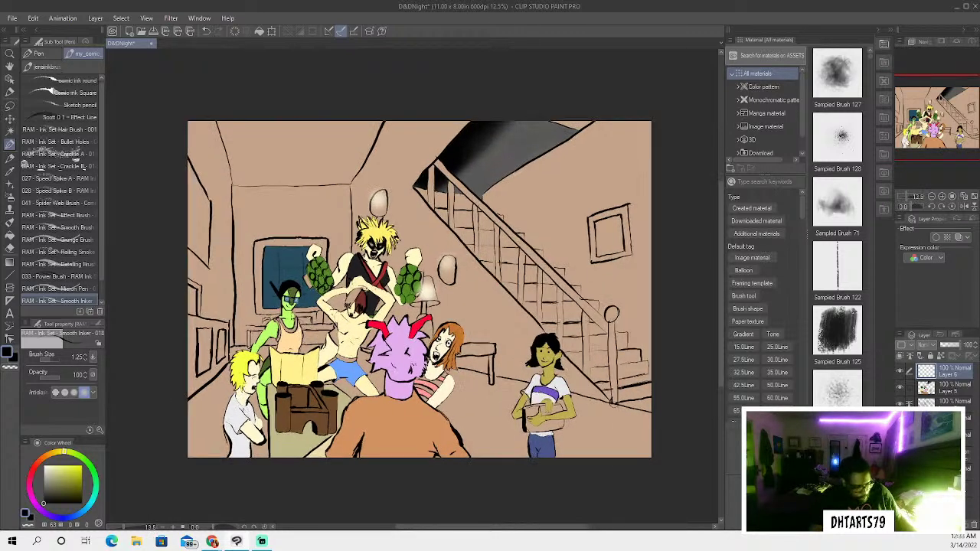
{"action": "left_click", "coordinate": [35, 465]}
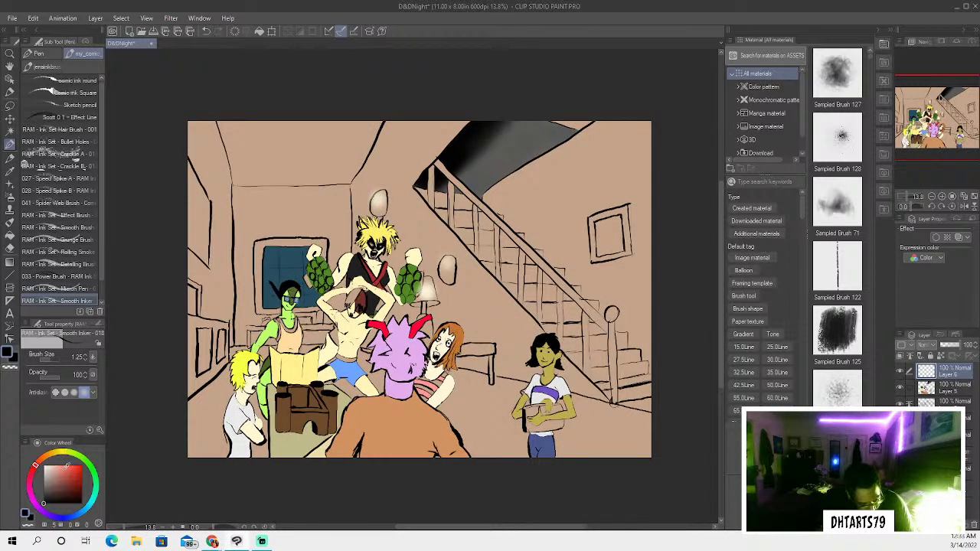
{"action": "left_click", "coordinate": [74, 472]}
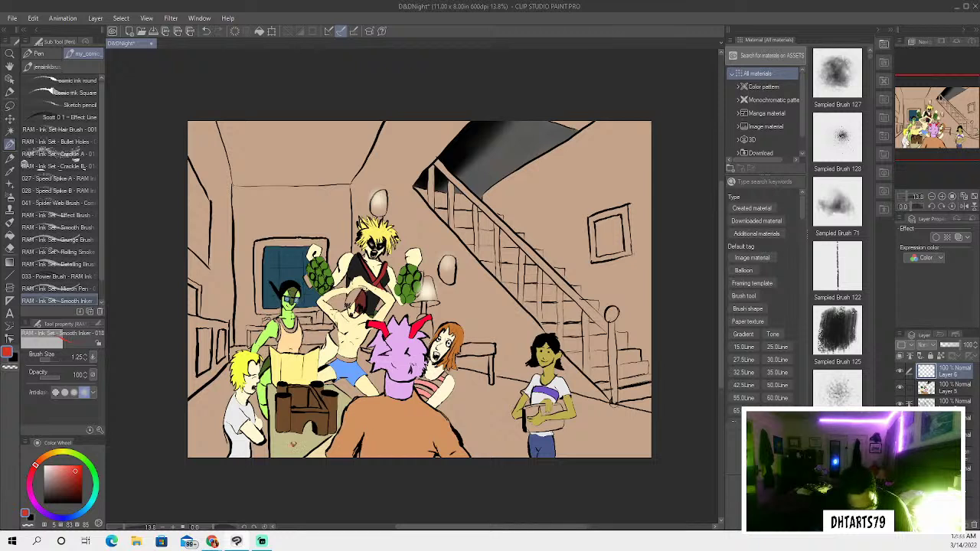
{"action": "left_click", "coordinate": [292, 444]}
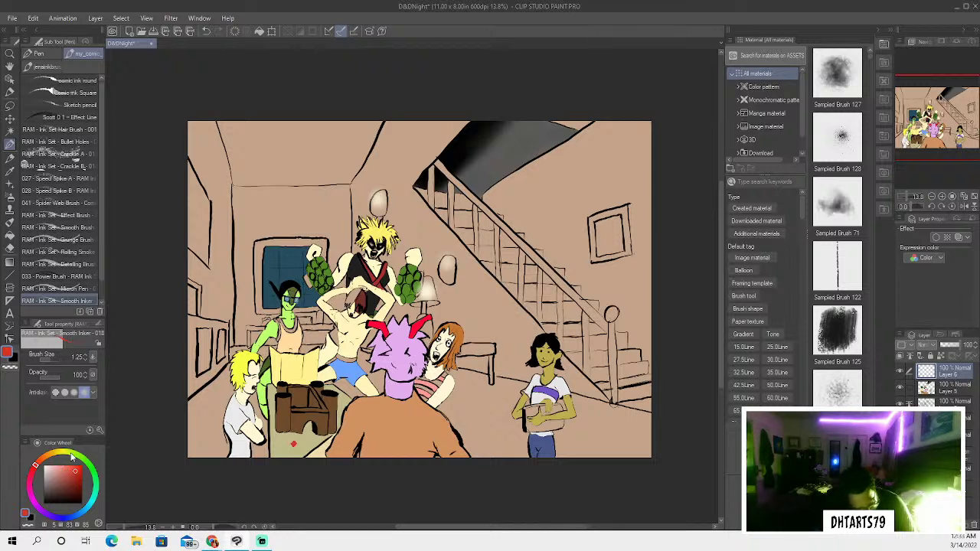
{"action": "left_click", "coordinate": [79, 518]}
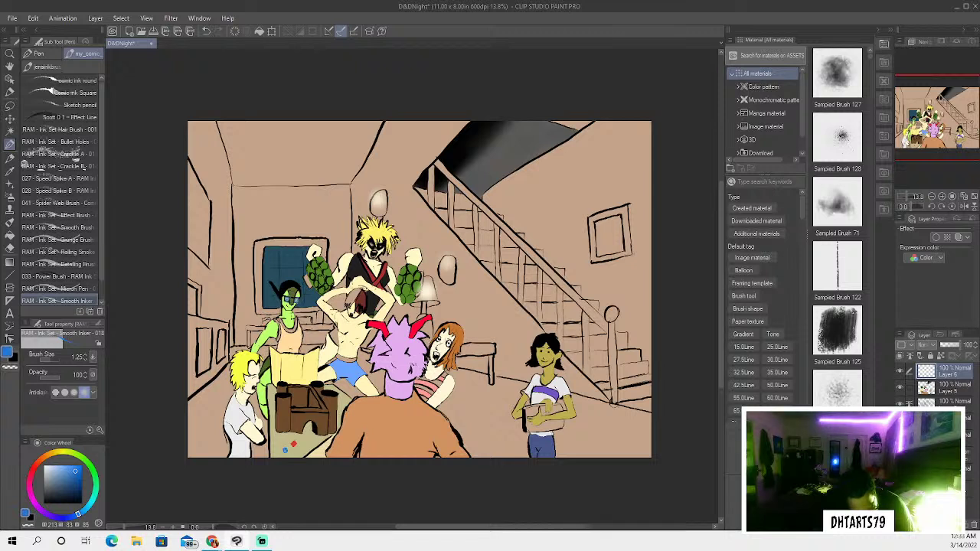
{"action": "left_click", "coordinate": [49, 481]}
{"action": "left_click", "coordinate": [51, 462]}
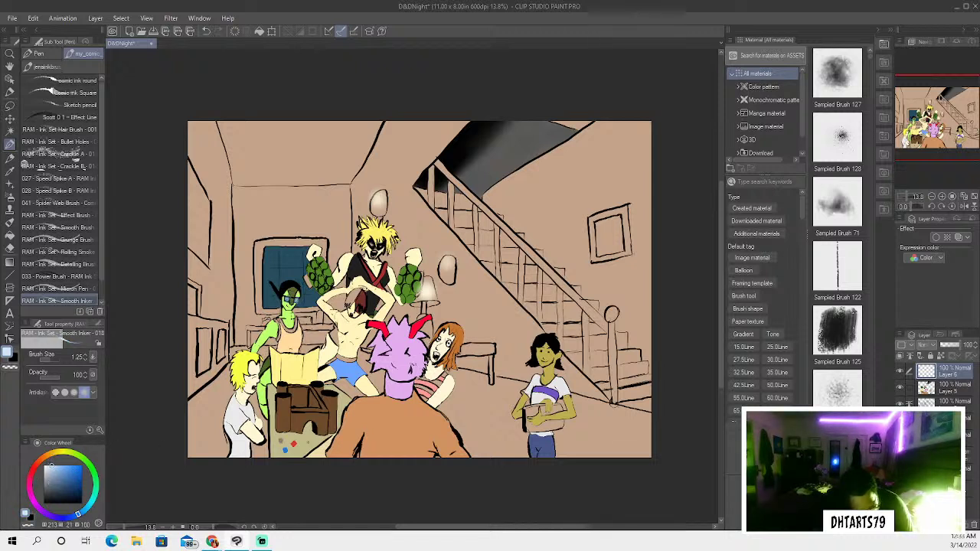
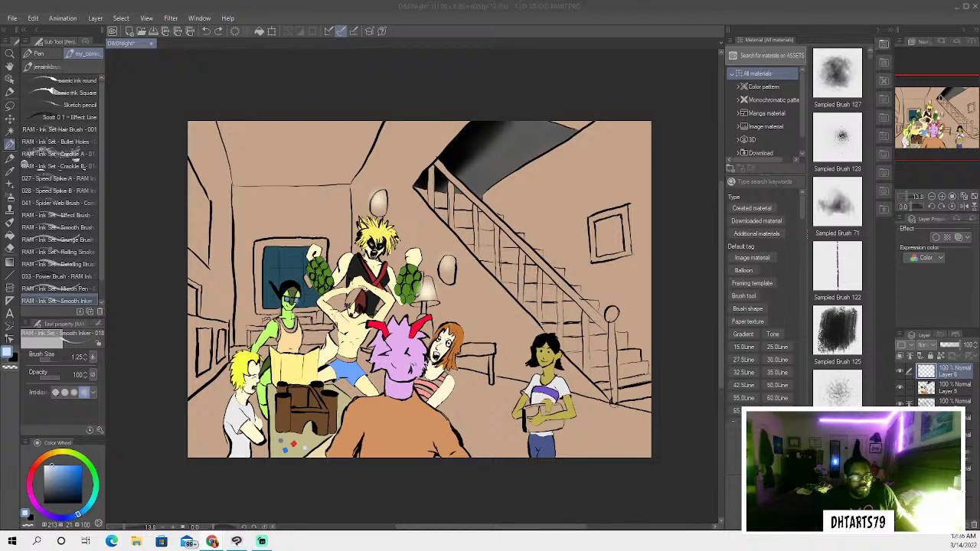
Add a new layer and lasso spiky flame-shaped areas around both raised fists of the masked blond figure
{"action": "scroll", "coordinate": [270, 315], "scroll_direction": "down", "scroll_amount": 2}
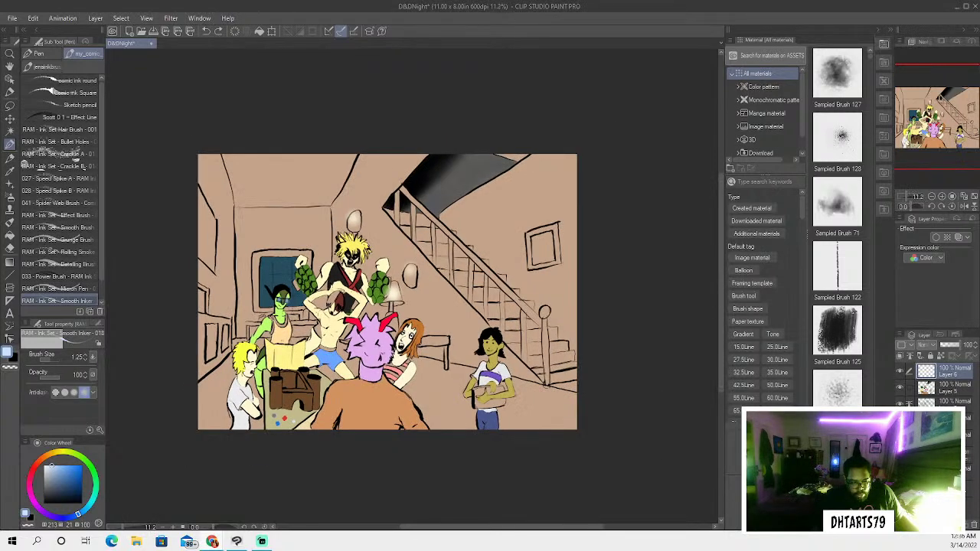
{"action": "scroll", "coordinate": [260, 324], "scroll_direction": "up", "scroll_amount": 2}
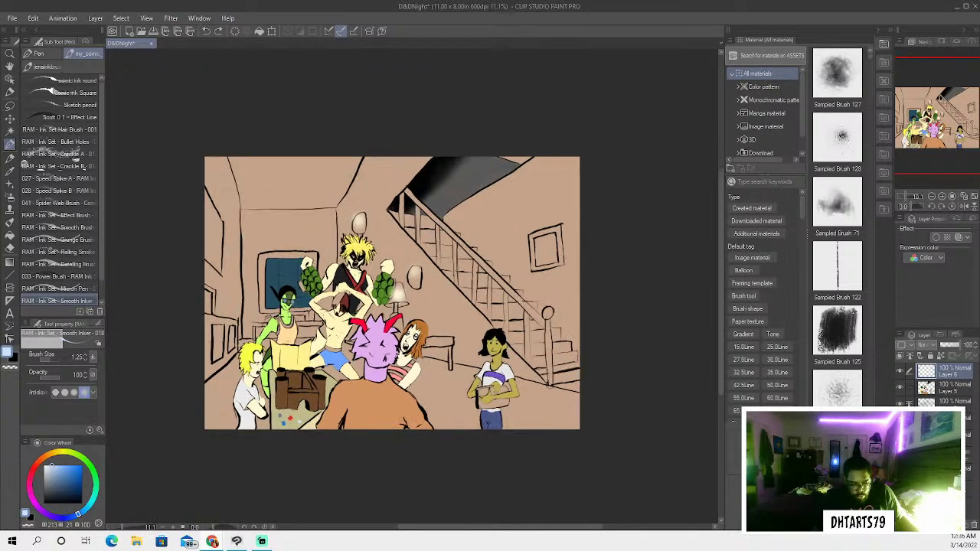
{"action": "scroll", "coordinate": [277, 329], "scroll_direction": "up", "scroll_amount": 2}
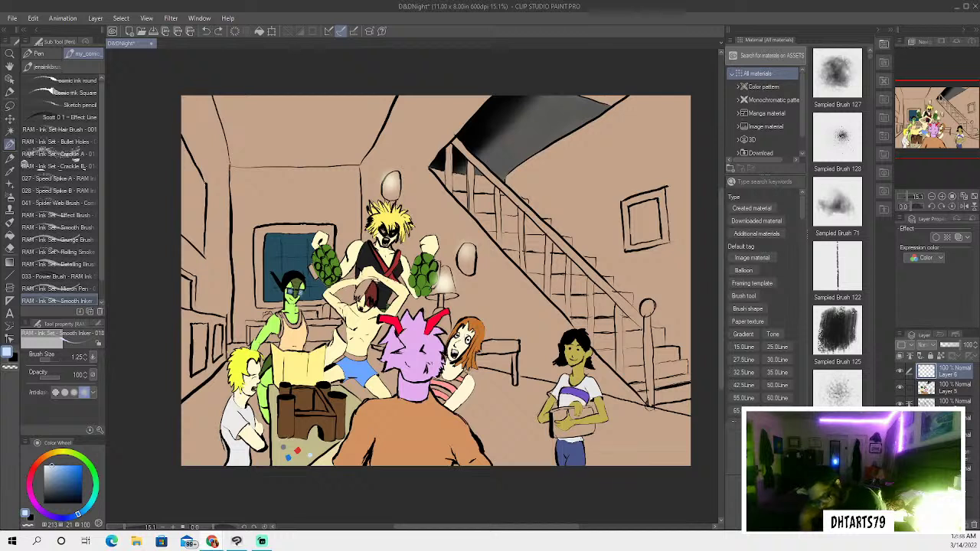
{"action": "key", "text": "ctrl+shift+n"}
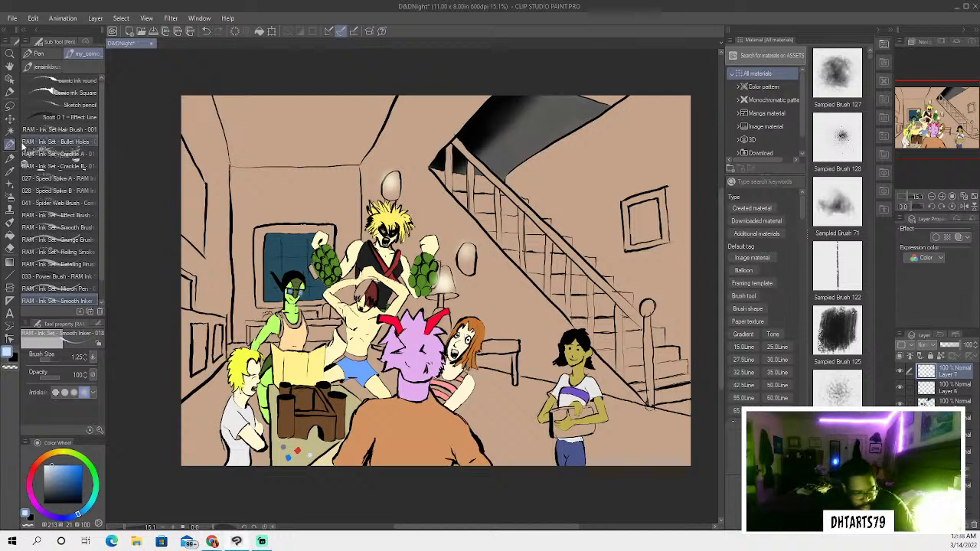
{"action": "left_click", "coordinate": [10, 105]}
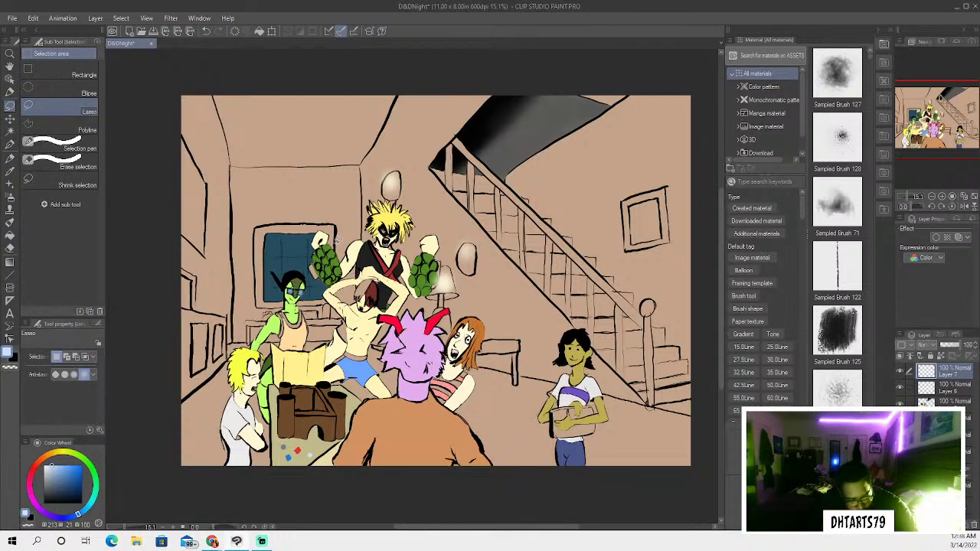
{"action": "mouse_move", "coordinate": [326, 198]}
{"action": "left_mouse_down"}
{"action": "mouse_move", "coordinate": [292, 210]}
{"action": "mouse_move", "coordinate": [287, 239]}
{"action": "mouse_move", "coordinate": [302, 251]}
{"action": "mouse_move", "coordinate": [320, 239]}
{"action": "left_mouse_up"}
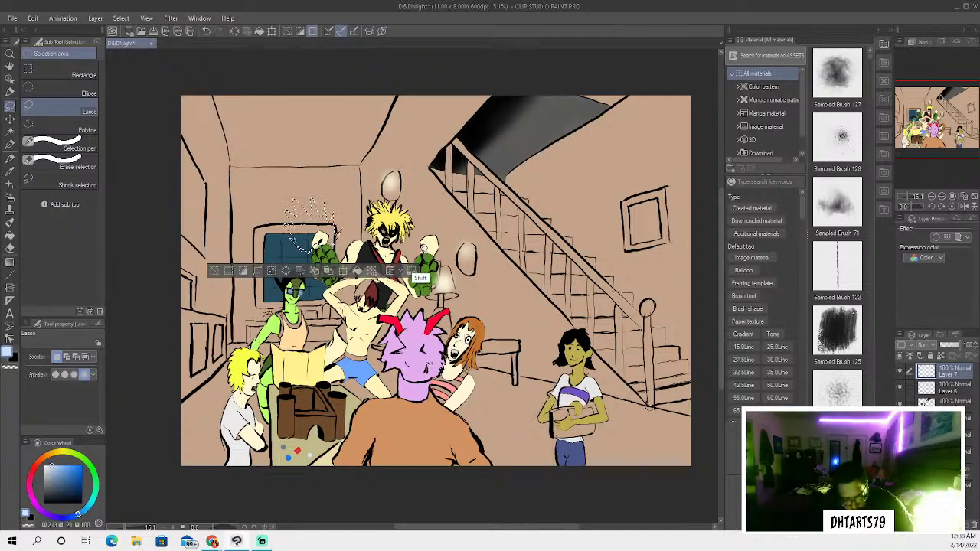
{"action": "mouse_move", "coordinate": [406, 248]}
{"action": "left_mouse_down"}
{"action": "mouse_move", "coordinate": [414, 214]}
{"action": "mouse_move", "coordinate": [434, 208]}
{"action": "mouse_move", "coordinate": [454, 250]}
{"action": "mouse_move", "coordinate": [431, 271]}
{"action": "mouse_move", "coordinate": [409, 268]}
{"action": "left_mouse_up"}
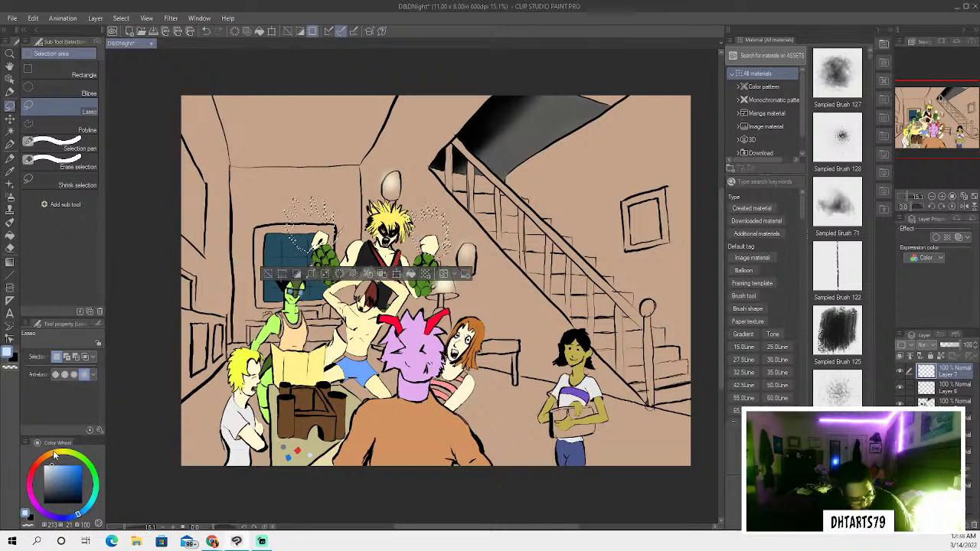
Paint the selected flames pale orange and cream with the Oil paint brush, lower the layer's opacity to 90%, and deselect
{"action": "key", "text": "b"}
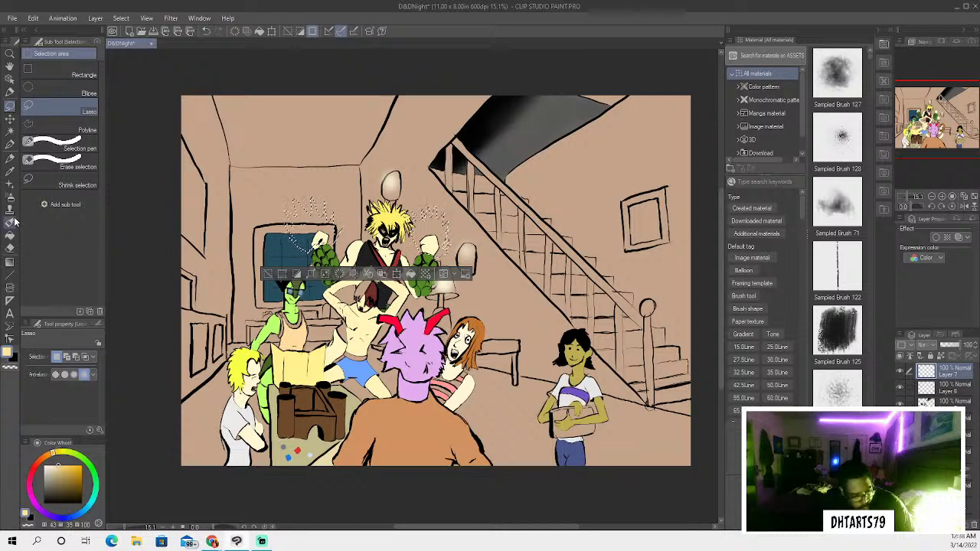
{"action": "mouse_move", "coordinate": [289, 226]}
{"action": "left_mouse_down"}
{"action": "mouse_move", "coordinate": [320, 245]}
{"action": "mouse_move", "coordinate": [304, 241]}
{"action": "left_mouse_up"}
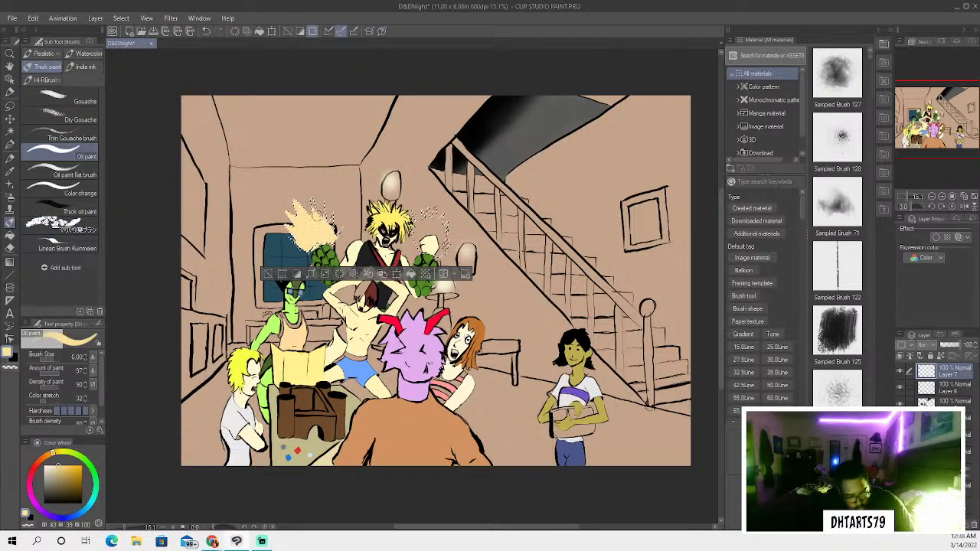
{"action": "mouse_move", "coordinate": [413, 233]}
{"action": "left_mouse_down"}
{"action": "mouse_move", "coordinate": [411, 205]}
{"action": "mouse_move", "coordinate": [443, 225]}
{"action": "left_mouse_up"}
{"action": "left_click_drag", "start_coordinate": [63, 472], "coordinate": [50, 465]}
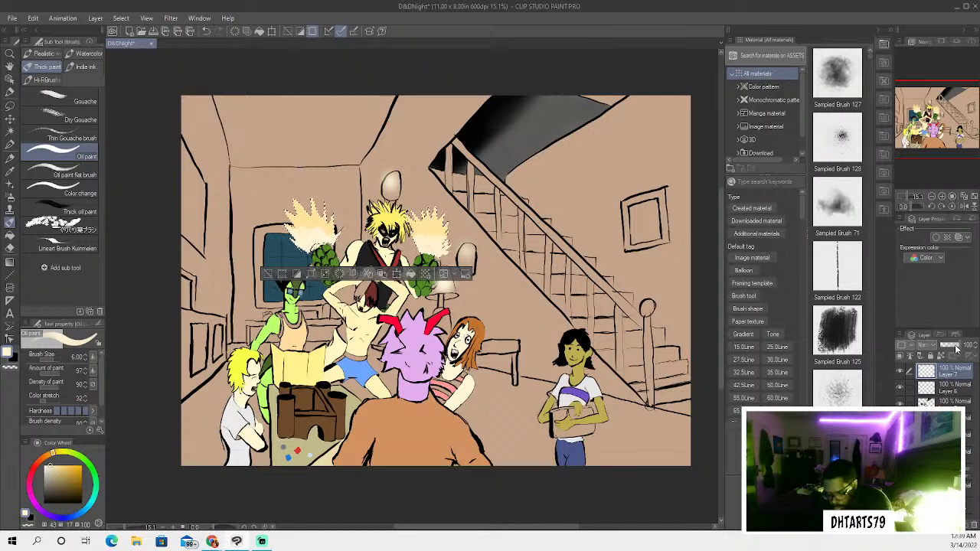
{"action": "mouse_move", "coordinate": [961, 345]}
{"action": "left_mouse_down"}
{"action": "mouse_move", "coordinate": [954, 358]}
{"action": "mouse_move", "coordinate": [948, 349]}
{"action": "left_mouse_up"}
{"action": "key", "text": "ctrl+d"}
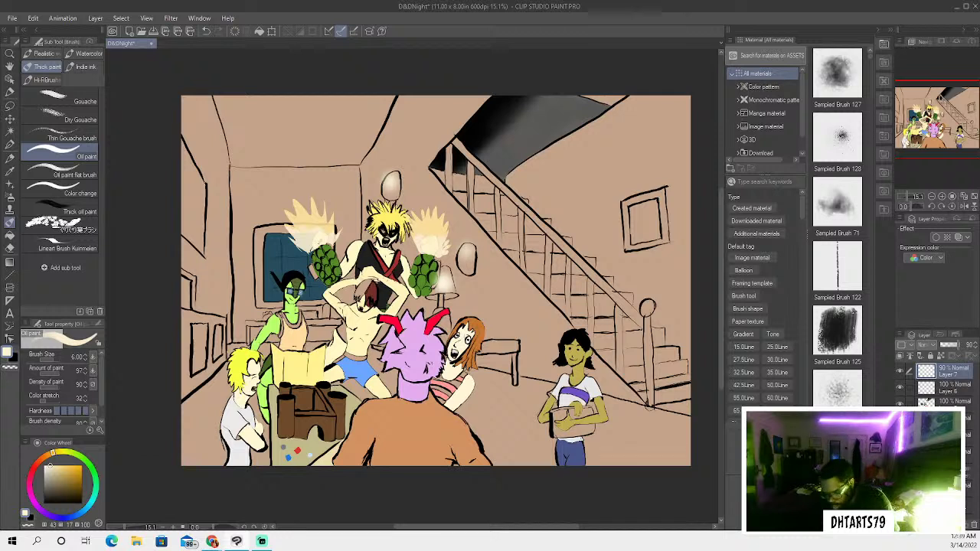
Add another layer and paint curved orange-yellow Oil paint strokes around the flames at both raised fists
{"action": "key", "text": "ctrl+shift+n"}
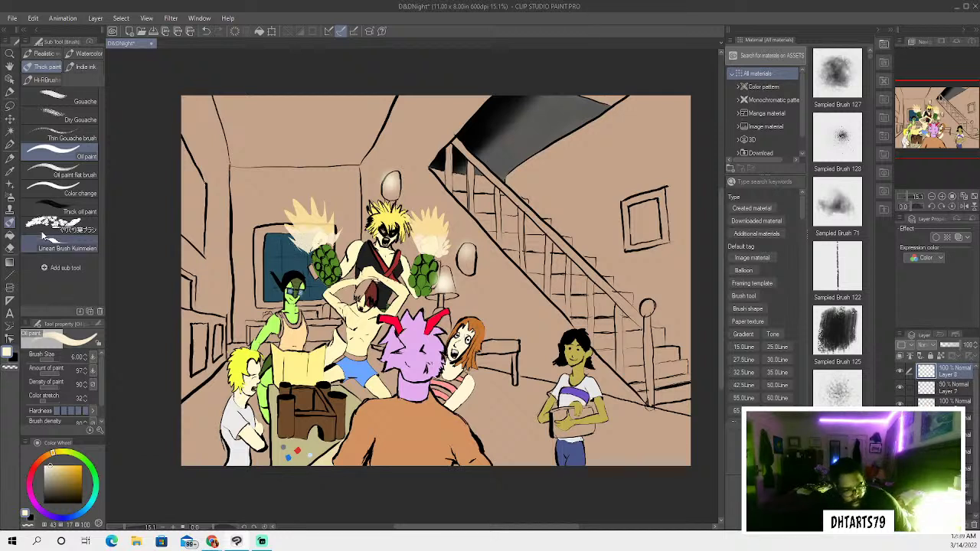
{"action": "left_click", "coordinate": [71, 466]}
{"action": "mouse_move", "coordinate": [299, 264]}
{"action": "left_mouse_down"}
{"action": "mouse_move", "coordinate": [288, 251]}
{"action": "mouse_move", "coordinate": [290, 260]}
{"action": "left_mouse_up"}
{"action": "mouse_move", "coordinate": [278, 222]}
{"action": "left_mouse_down"}
{"action": "mouse_move", "coordinate": [294, 264]}
{"action": "mouse_move", "coordinate": [300, 197]}
{"action": "mouse_move", "coordinate": [309, 231]}
{"action": "mouse_move", "coordinate": [340, 247]}
{"action": "left_mouse_up"}
{"action": "left_click_drag", "start_coordinate": [314, 198], "coordinate": [337, 222]}
{"action": "mouse_move", "coordinate": [397, 225]}
{"action": "left_mouse_down"}
{"action": "mouse_move", "coordinate": [419, 255]}
{"action": "mouse_move", "coordinate": [421, 230]}
{"action": "mouse_move", "coordinate": [452, 251]}
{"action": "left_mouse_up"}
{"action": "left_click_drag", "start_coordinate": [439, 217], "coordinate": [449, 247]}
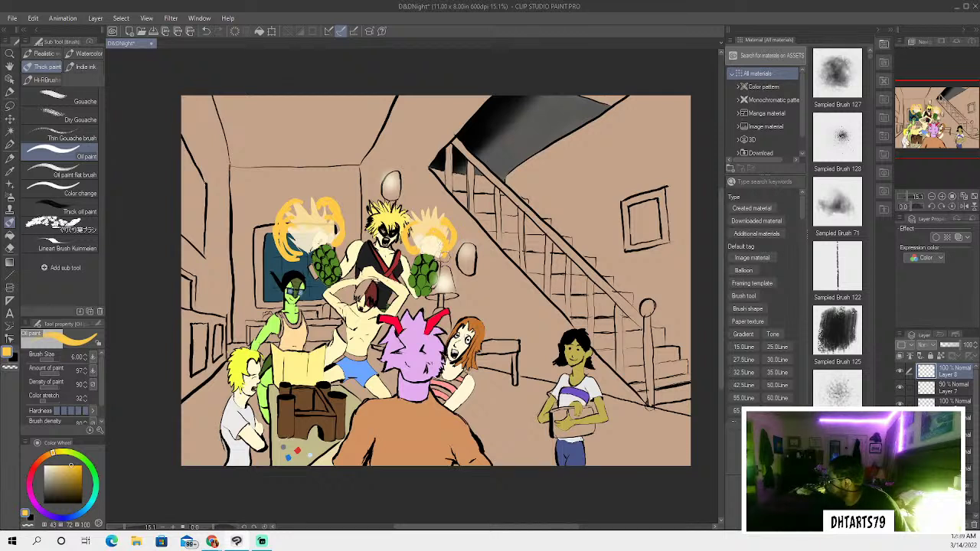
Blend the flame glows at both raised fists with pale cream, using the Soft airbrush at size 10
{"action": "left_click", "coordinate": [55, 453]}
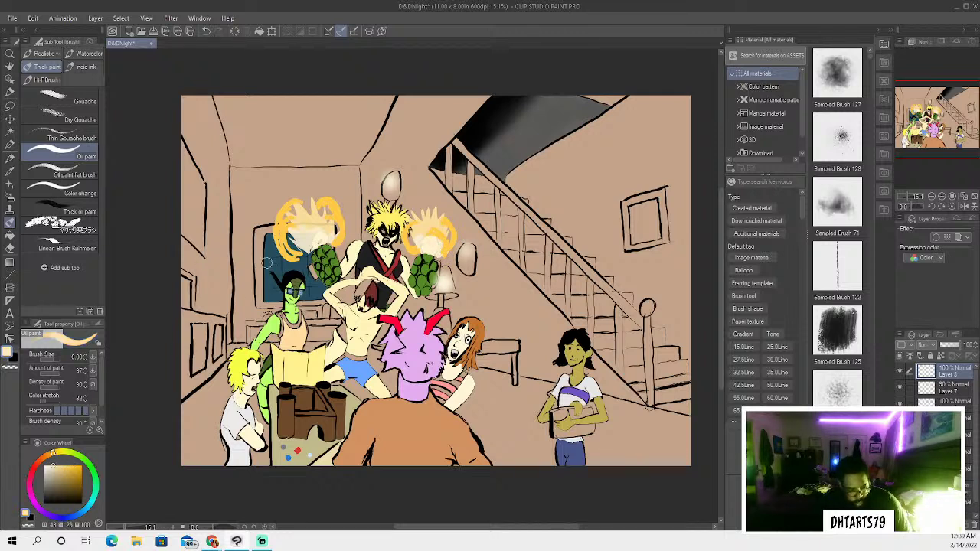
{"action": "mouse_move", "coordinate": [290, 228]}
{"action": "left_mouse_down"}
{"action": "mouse_move", "coordinate": [303, 256]}
{"action": "mouse_move", "coordinate": [304, 244]}
{"action": "left_mouse_up"}
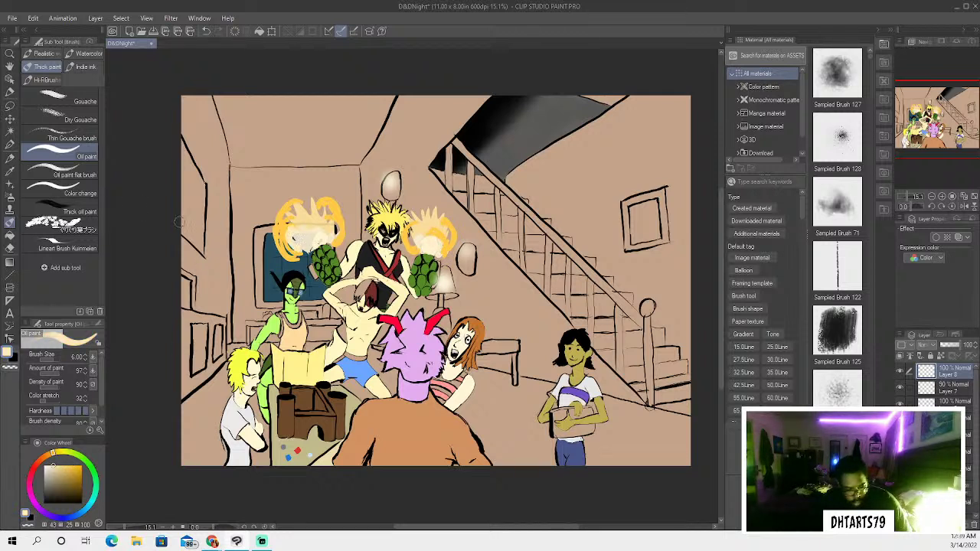
{"action": "left_click", "coordinate": [10, 196]}
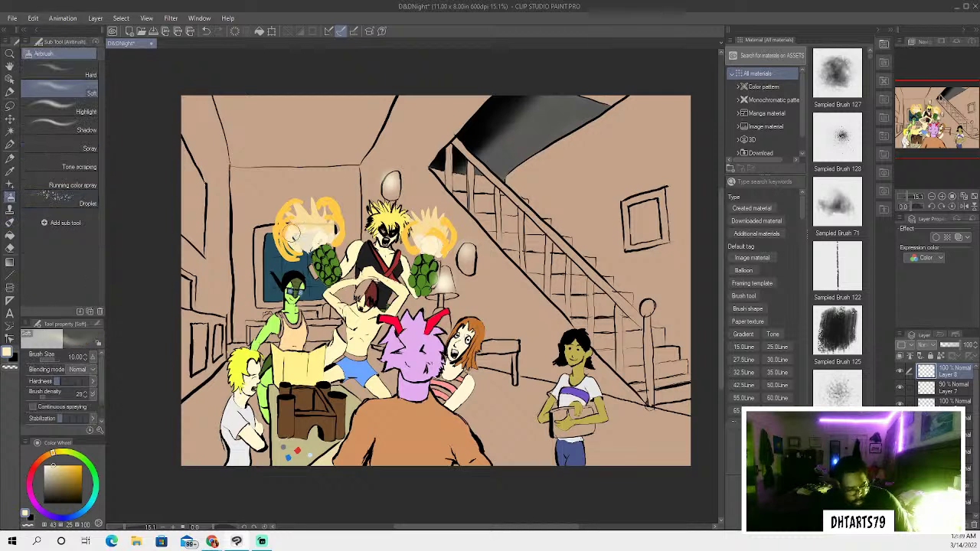
{"action": "mouse_move", "coordinate": [291, 233]}
{"action": "left_mouse_down"}
{"action": "mouse_move", "coordinate": [296, 247]}
{"action": "mouse_move", "coordinate": [285, 237]}
{"action": "mouse_move", "coordinate": [292, 246]}
{"action": "mouse_move", "coordinate": [337, 233]}
{"action": "mouse_move", "coordinate": [312, 228]}
{"action": "mouse_move", "coordinate": [291, 264]}
{"action": "left_mouse_up"}
{"action": "mouse_move", "coordinate": [414, 242]}
{"action": "left_mouse_down"}
{"action": "mouse_move", "coordinate": [439, 238]}
{"action": "mouse_move", "coordinate": [426, 253]}
{"action": "left_mouse_up"}
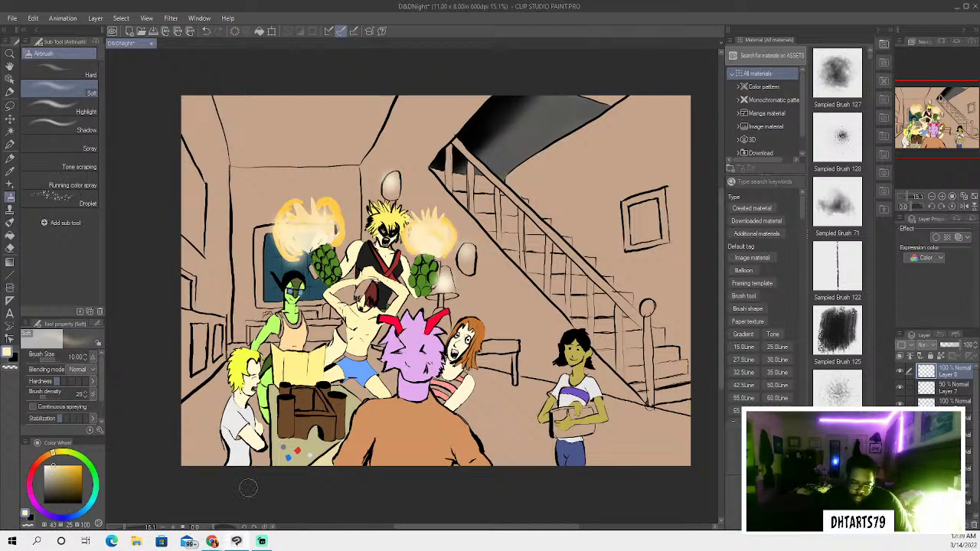
Reduce the Soft airbrush to size 6 and brush pale yellow into the centres of both fist glows
{"action": "key", "text": "bracketleft"}
{"action": "key", "text": "bracketleft"}
{"action": "key", "text": "bracketleft"}
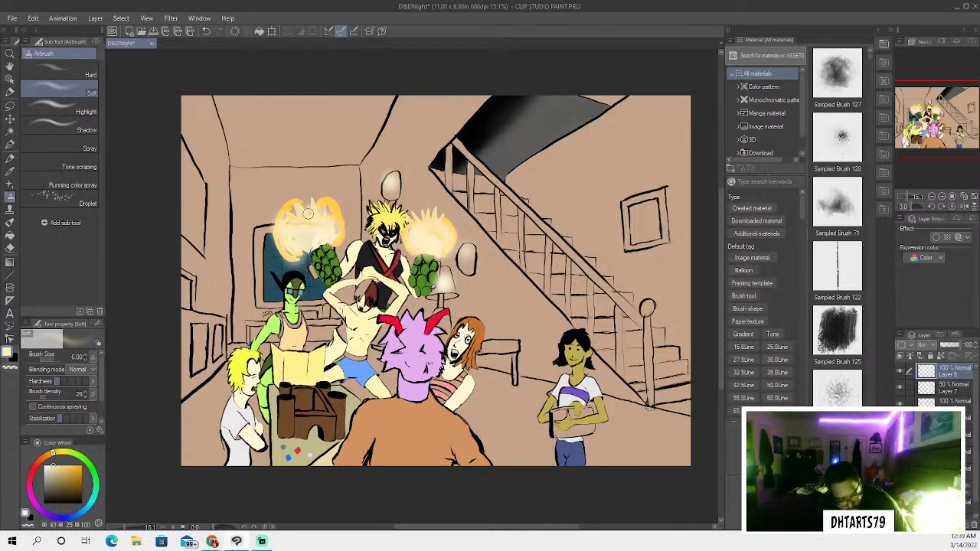
{"action": "left_click", "coordinate": [64, 454]}
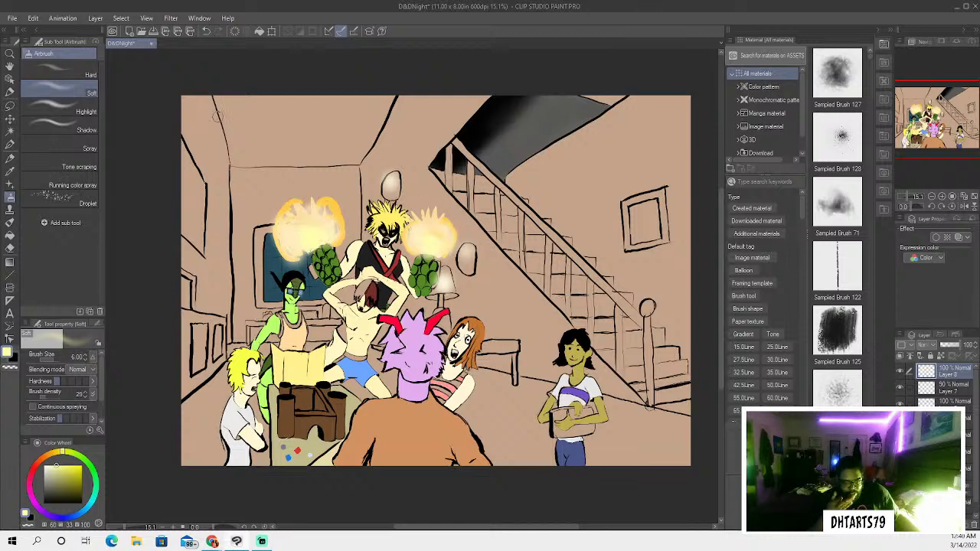
Save the D&DNight illustration and close it
{"action": "left_click", "coordinate": [13, 18]}
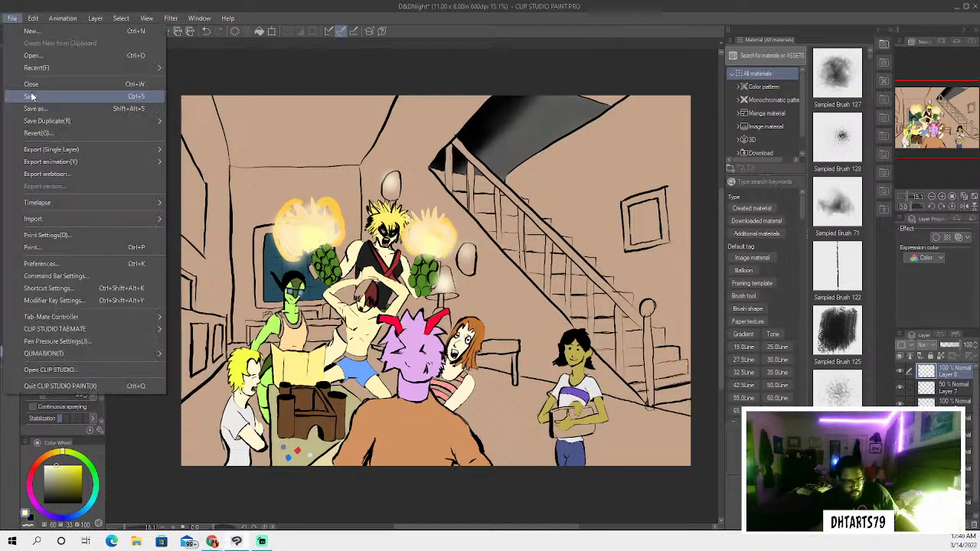
{"action": "left_click", "coordinate": [21, 19]}
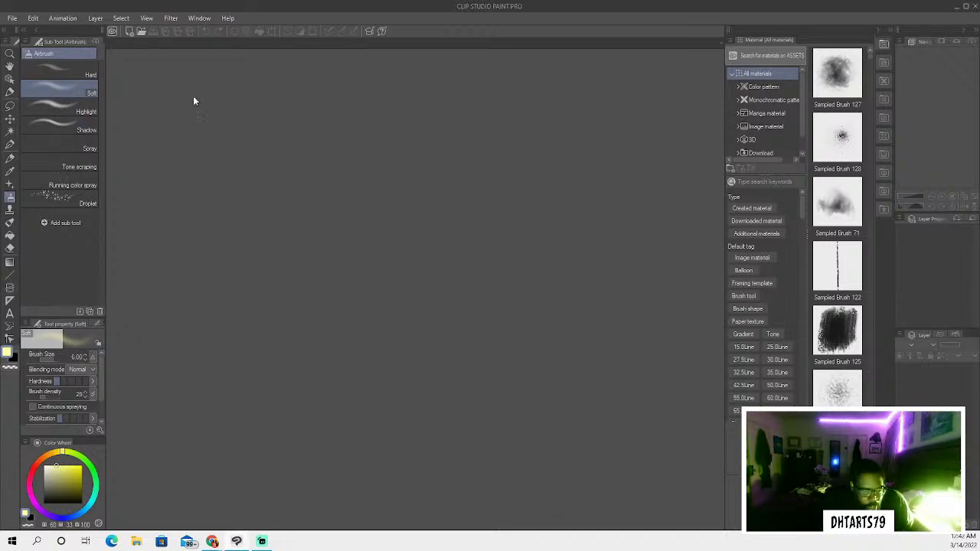
Browse the saved artwork in the PigsArtArchives14 folder from start to end without opening a file
{"action": "left_click", "coordinate": [141, 32]}
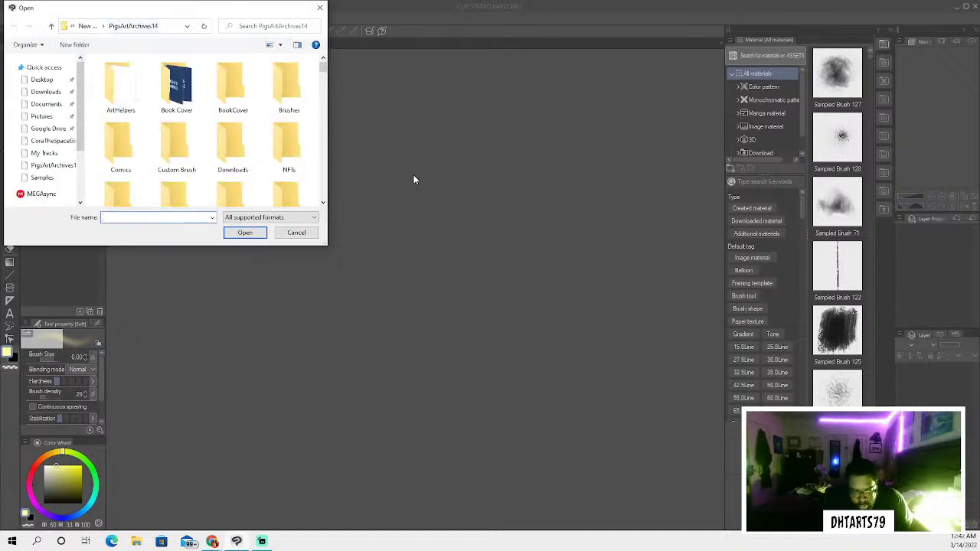
{"action": "left_click_drag", "start_coordinate": [322, 67], "coordinate": [296, 160]}
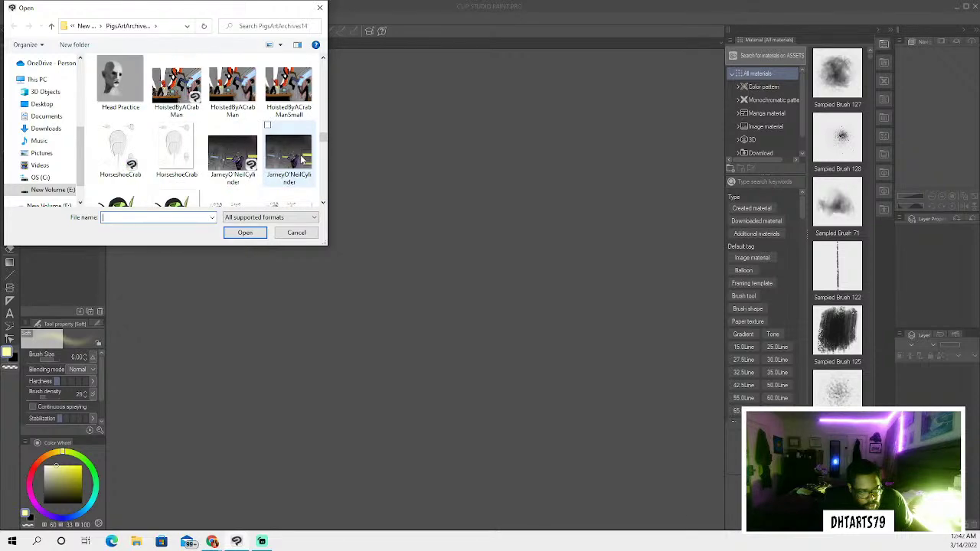
{"action": "scroll", "coordinate": [304, 156], "scroll_direction": "up", "scroll_amount": 1}
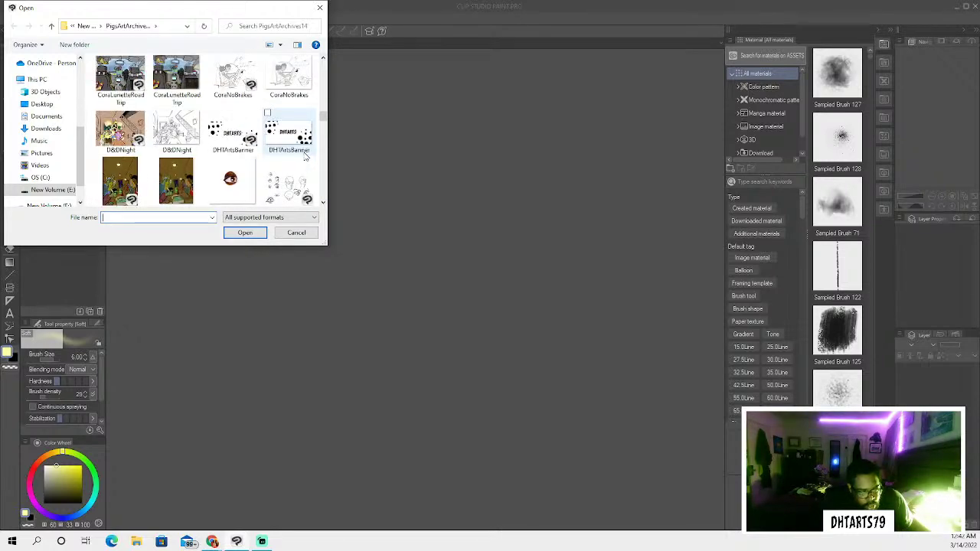
{"action": "scroll", "coordinate": [305, 156], "scroll_direction": "down", "scroll_amount": 1}
{"action": "scroll", "coordinate": [308, 154], "scroll_direction": "down", "scroll_amount": 1}
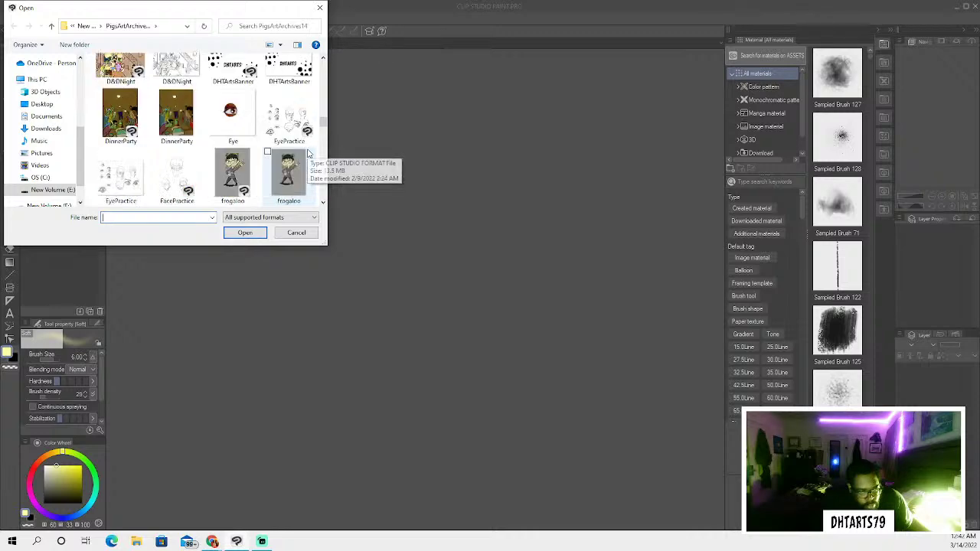
{"action": "scroll", "coordinate": [308, 154], "scroll_direction": "up", "scroll_amount": 3}
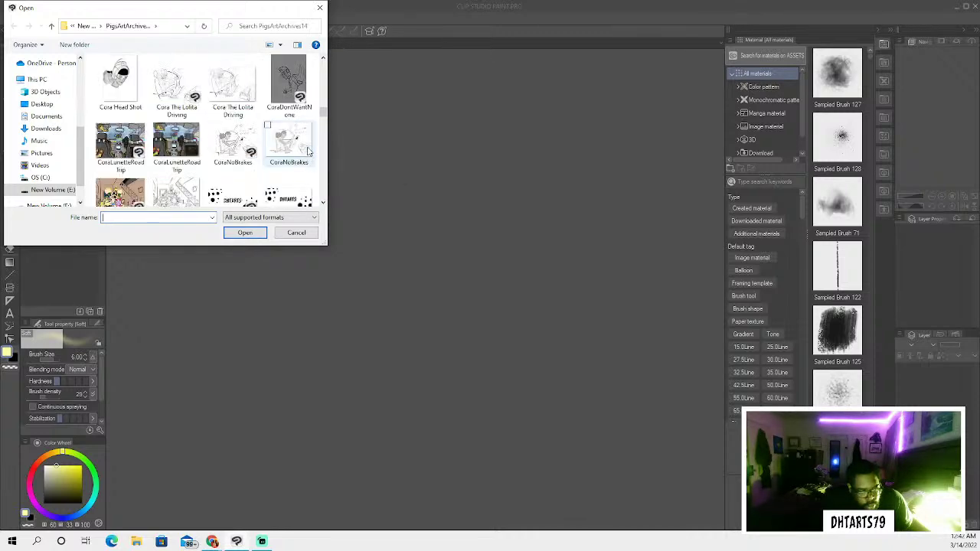
{"action": "scroll", "coordinate": [308, 154], "scroll_direction": "up", "scroll_amount": 5}
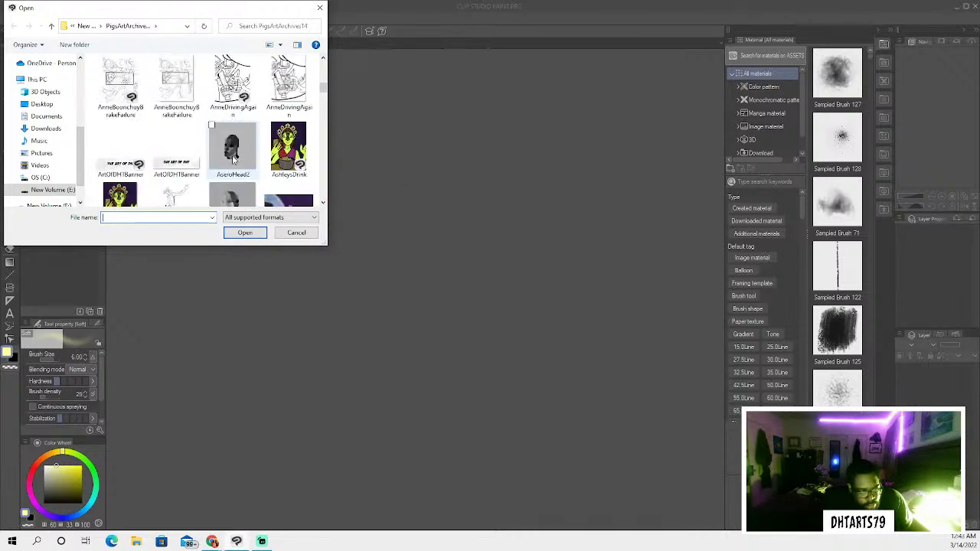
{"action": "scroll", "coordinate": [232, 156], "scroll_direction": "up", "scroll_amount": 4}
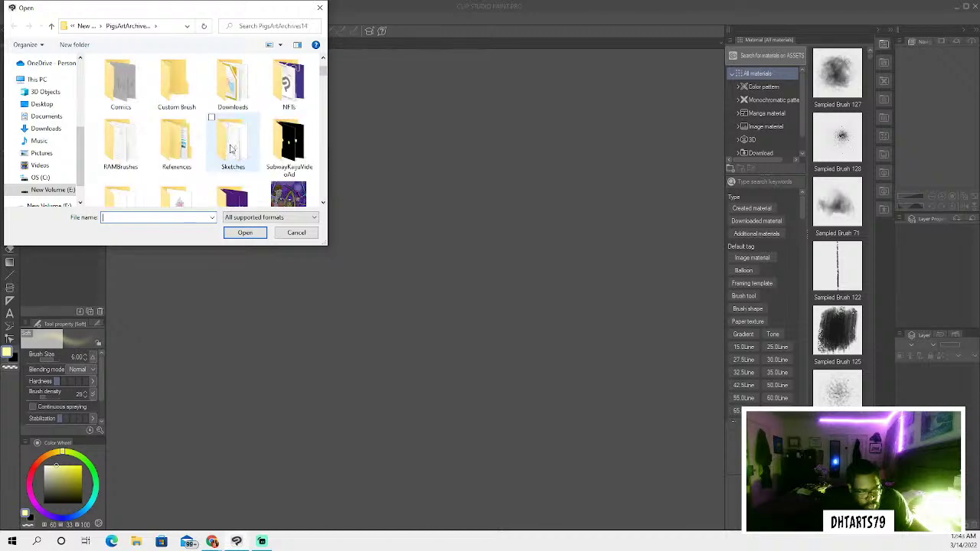
{"action": "scroll", "coordinate": [230, 144], "scroll_direction": "down", "scroll_amount": 5}
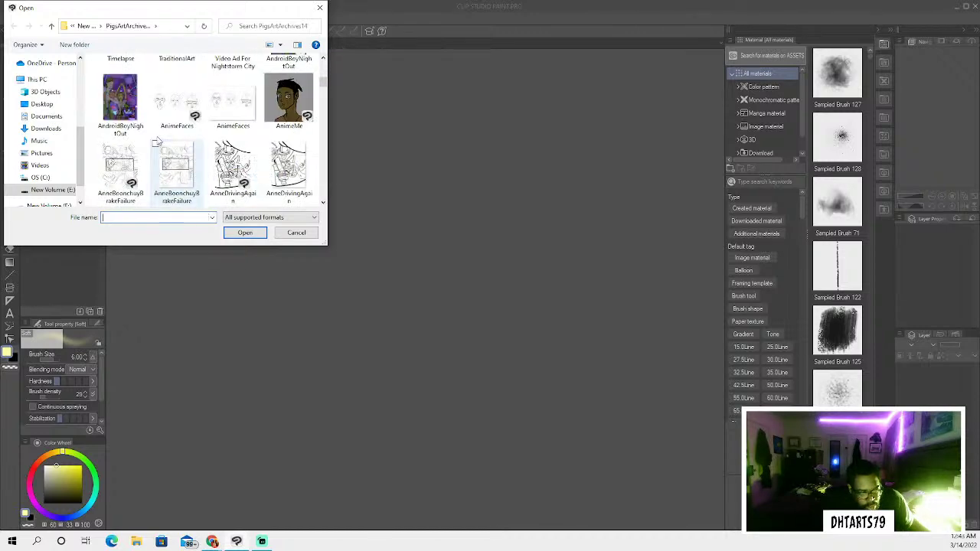
{"action": "scroll", "coordinate": [162, 145], "scroll_direction": "down", "scroll_amount": 6}
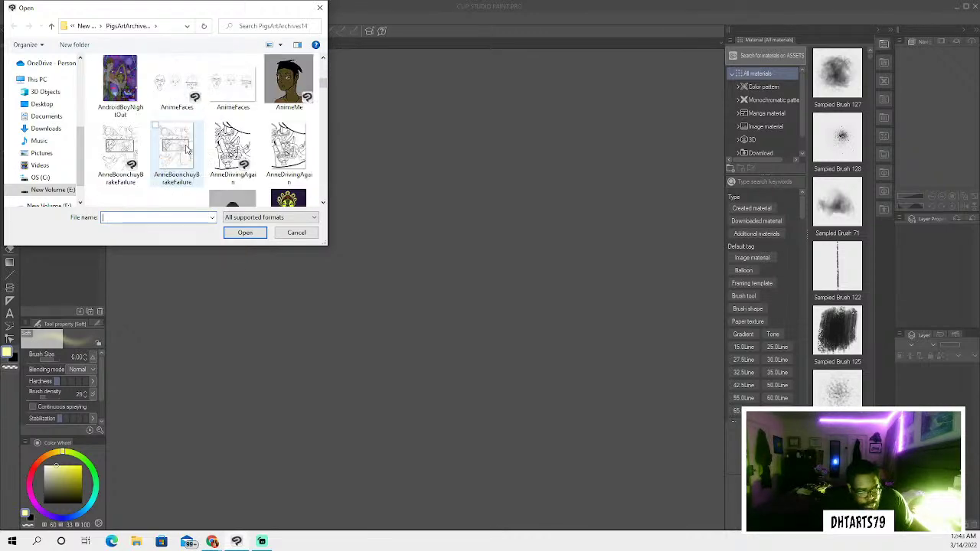
{"action": "scroll", "coordinate": [187, 152], "scroll_direction": "down", "scroll_amount": 2}
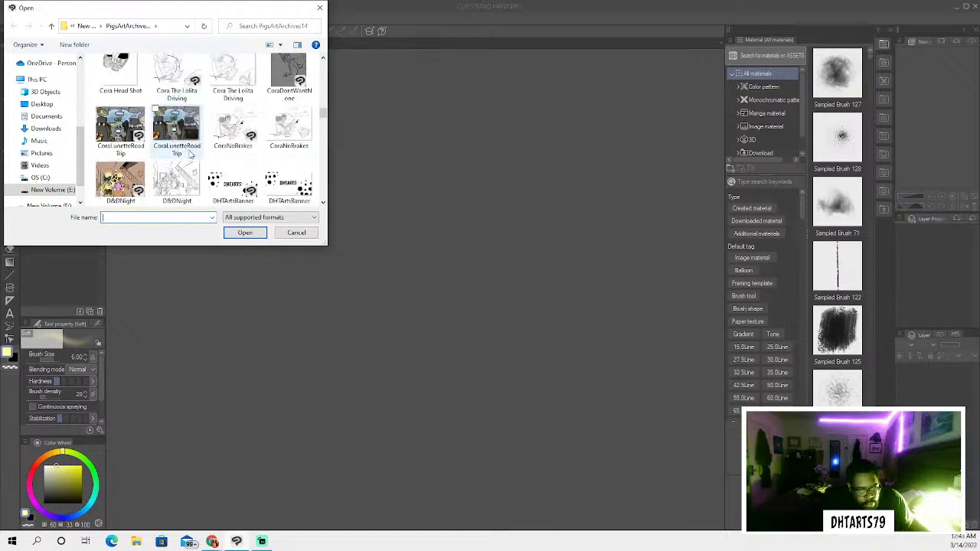
{"action": "scroll", "coordinate": [195, 153], "scroll_direction": "down", "scroll_amount": 4}
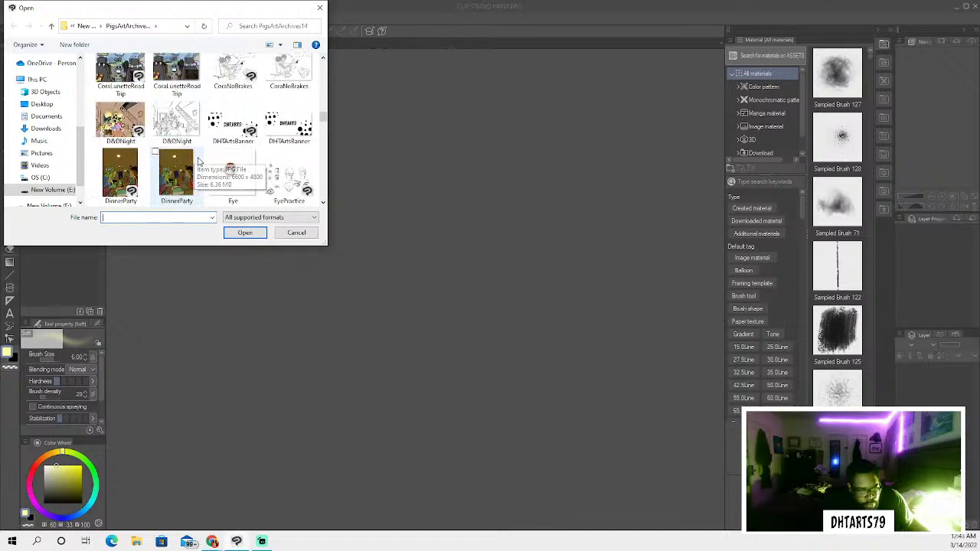
{"action": "scroll", "coordinate": [200, 158], "scroll_direction": "down", "scroll_amount": 6}
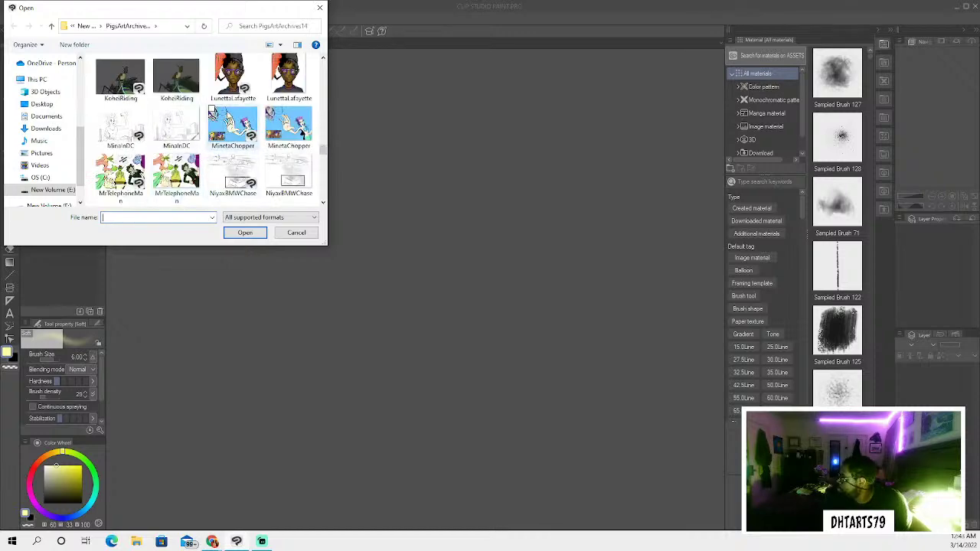
{"action": "scroll", "coordinate": [210, 151], "scroll_direction": "down", "scroll_amount": 4}
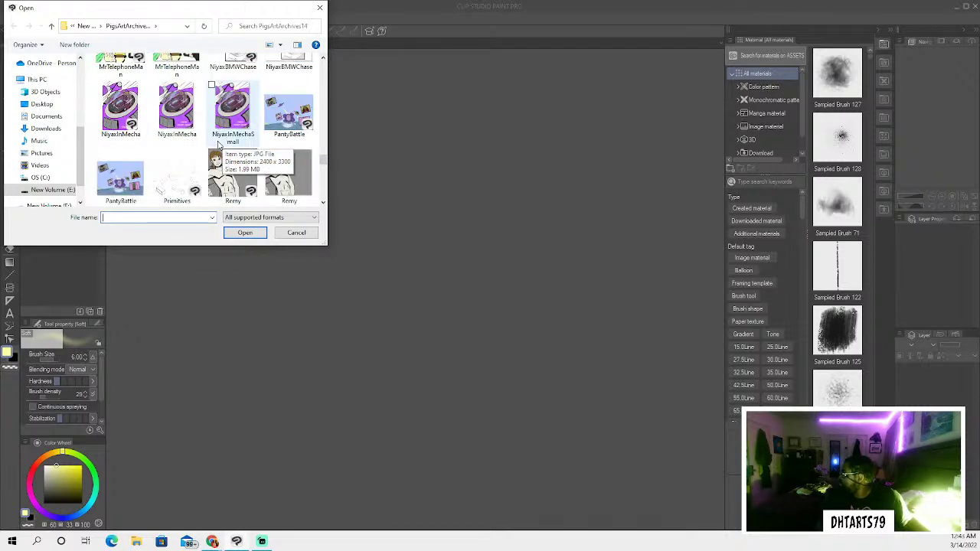
{"action": "scroll", "coordinate": [218, 145], "scroll_direction": "down", "scroll_amount": 3}
{"action": "scroll", "coordinate": [221, 147], "scroll_direction": "down", "scroll_amount": 8}
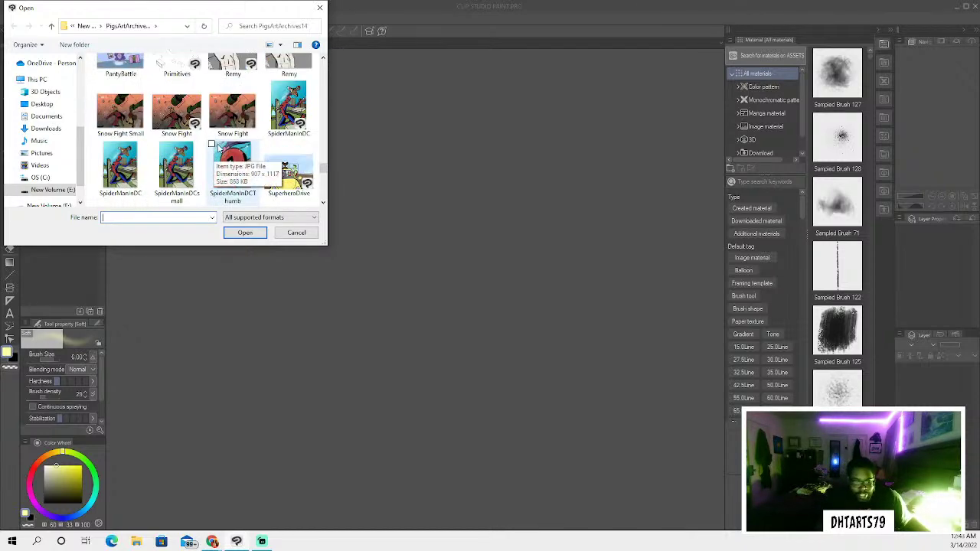
{"action": "scroll", "coordinate": [220, 147], "scroll_direction": "down", "scroll_amount": 8}
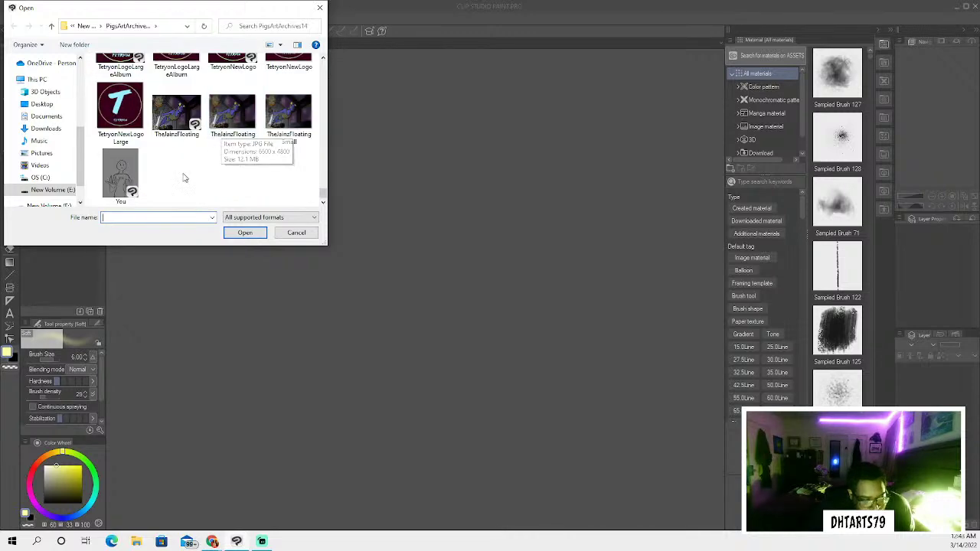
{"action": "left_click", "coordinate": [299, 232]}
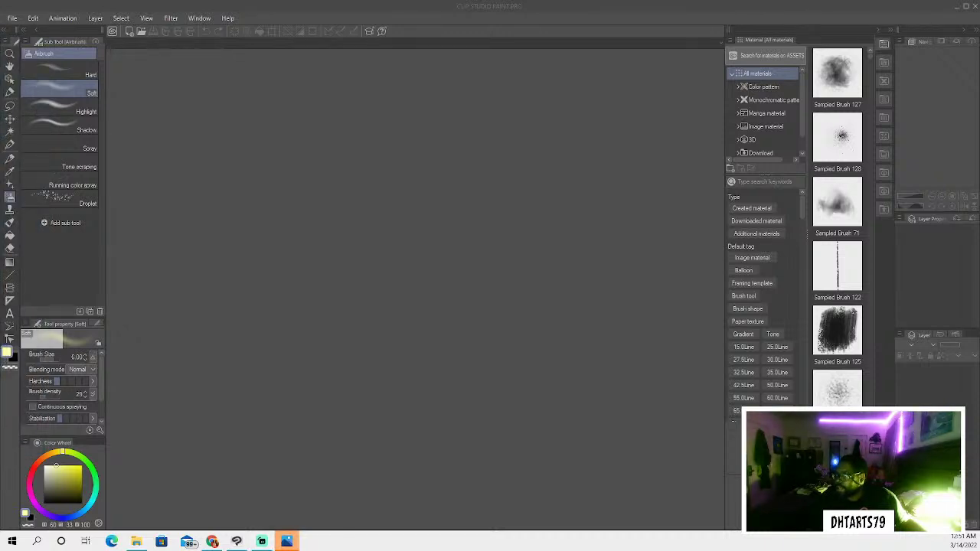
Create a new illustration canvas from the Wide Drawing preset, 11 × 8 inches at 600 dpi
{"action": "left_click", "coordinate": [132, 33]}
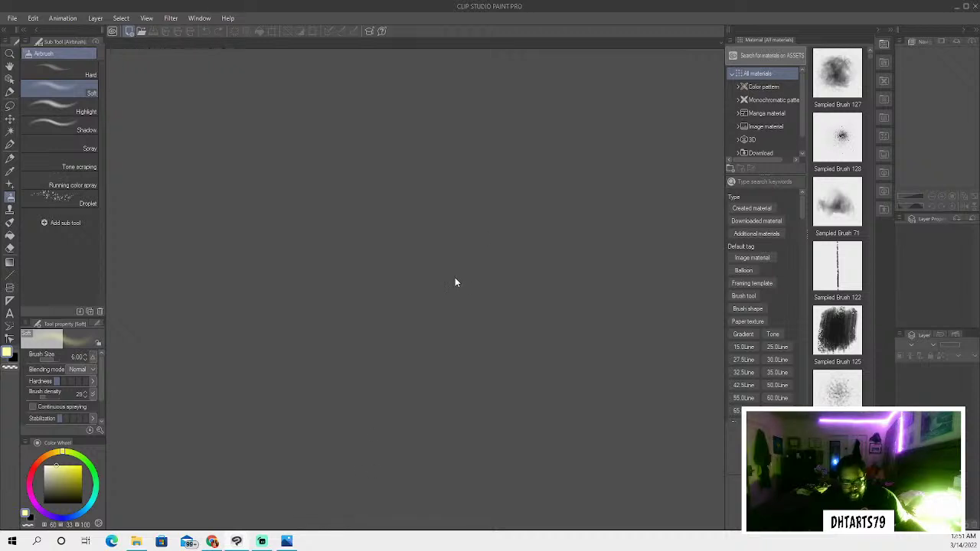
{"action": "left_click", "coordinate": [441, 176]}
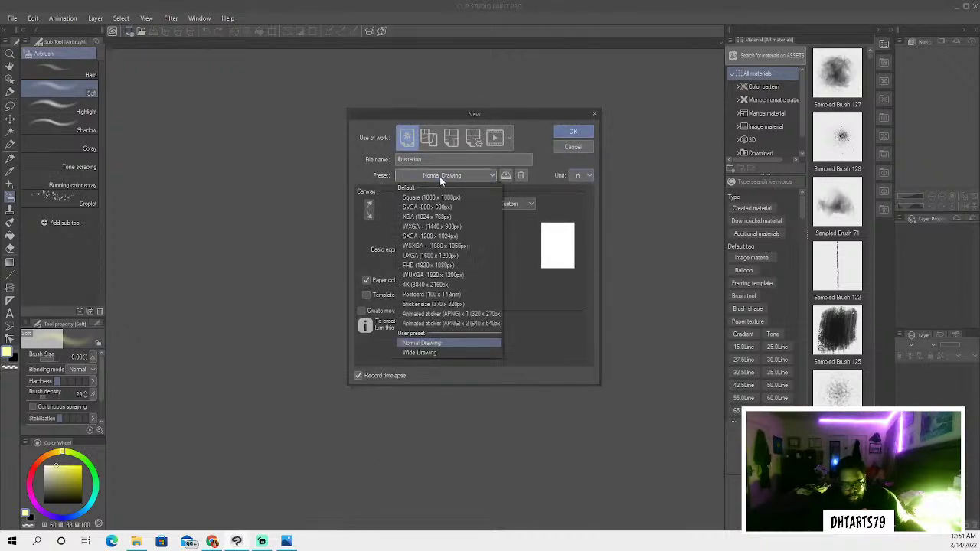
{"action": "left_click", "coordinate": [441, 354]}
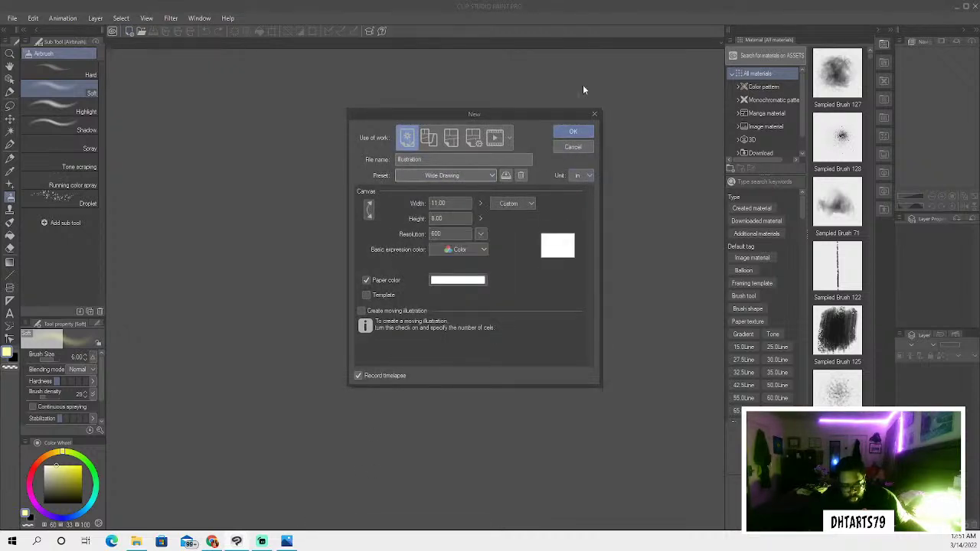
{"action": "left_click", "coordinate": [570, 131]}
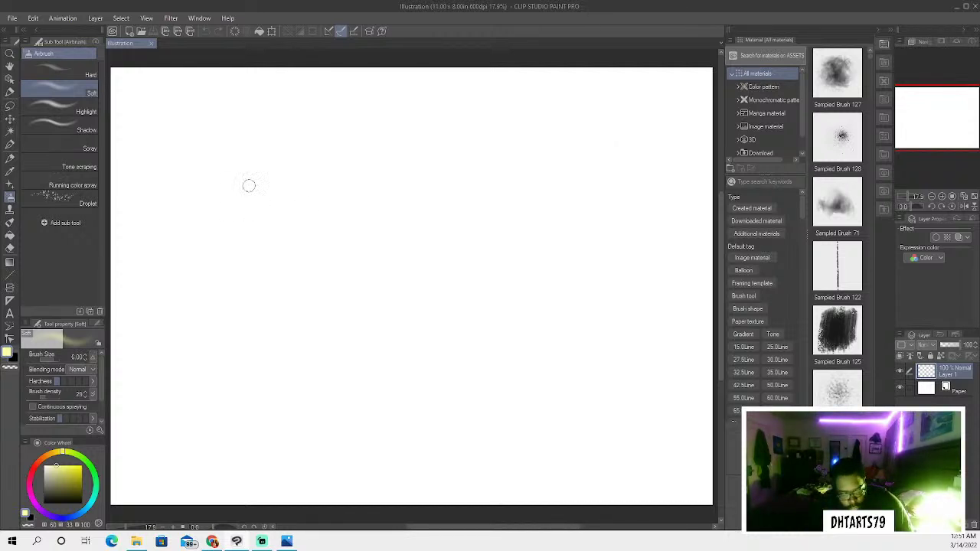
Sketch a small head circle in the upper middle of the canvas with the grey Bonus Pencil Brush at size 1.50
{"action": "left_click", "coordinate": [10, 159]}
{"action": "mouse_move", "coordinate": [54, 486]}
{"action": "left_mouse_down"}
{"action": "mouse_move", "coordinate": [30, 496]}
{"action": "mouse_move", "coordinate": [24, 480]}
{"action": "left_mouse_up"}
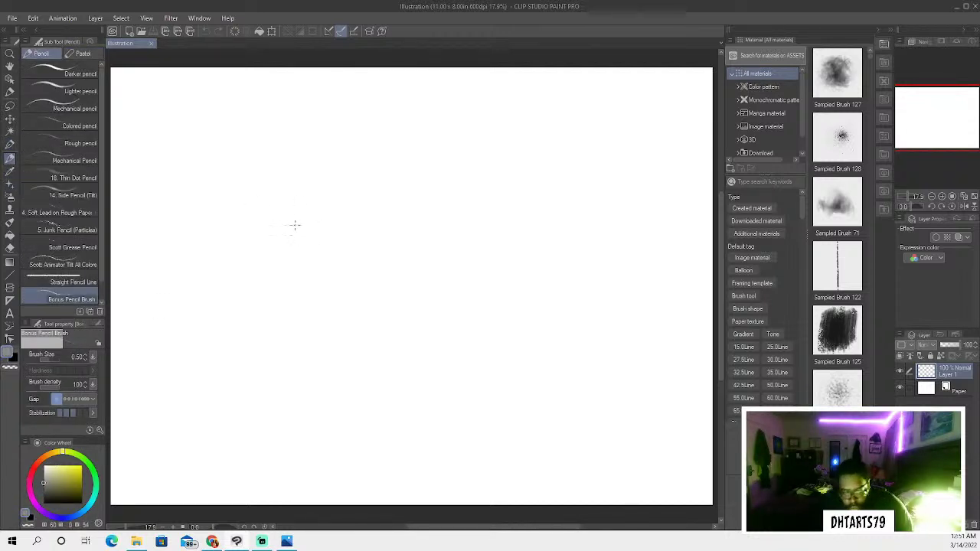
{"action": "key", "text": "bracketright"}
{"action": "key", "text": "bracketright"}
{"action": "key", "text": "bracketright"}
{"action": "key", "text": "bracketright"}
{"action": "key", "text": "bracketright"}
{"action": "key", "text": "bracketright"}
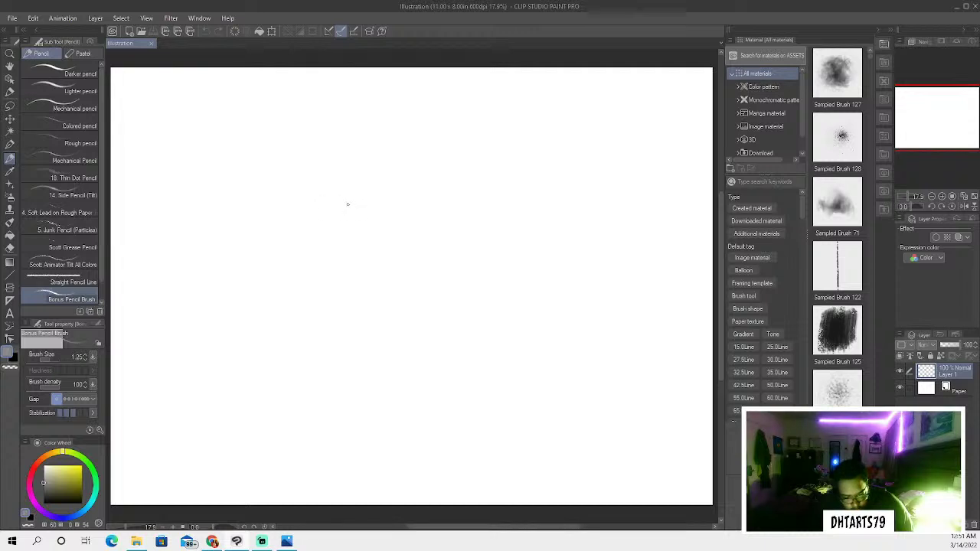
{"action": "left_click_drag", "start_coordinate": [367, 226], "coordinate": [365, 224]}
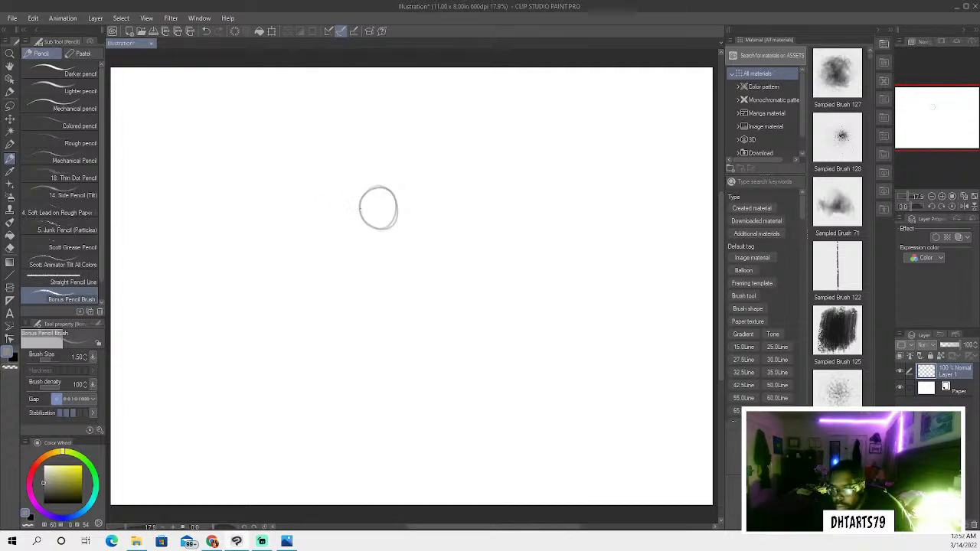
Sketch a curved spine line sweeping down and left from the head, with a chest oval and bent torso outline around it
{"action": "mouse_move", "coordinate": [342, 211]}
{"action": "left_mouse_down"}
{"action": "mouse_move", "coordinate": [250, 292]}
{"action": "mouse_move", "coordinate": [232, 366]}
{"action": "left_mouse_up"}
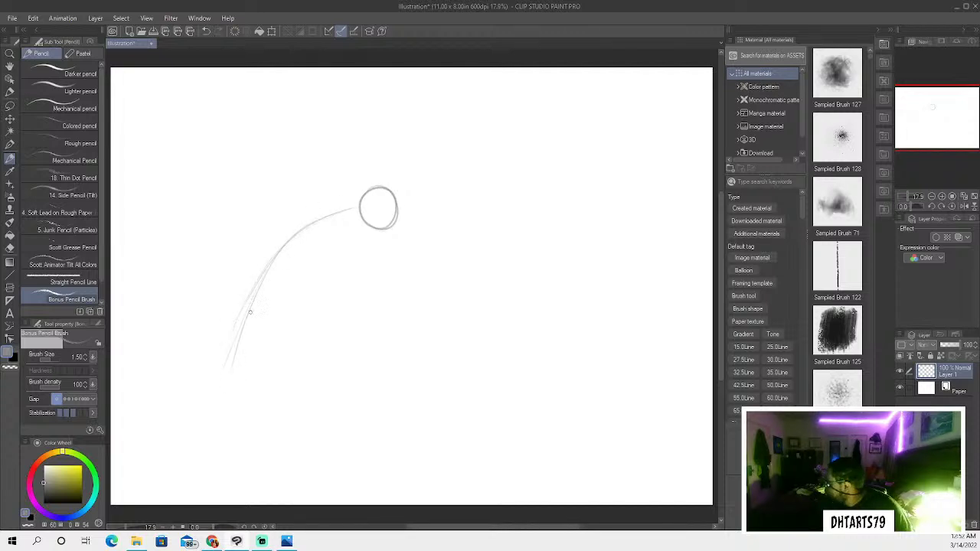
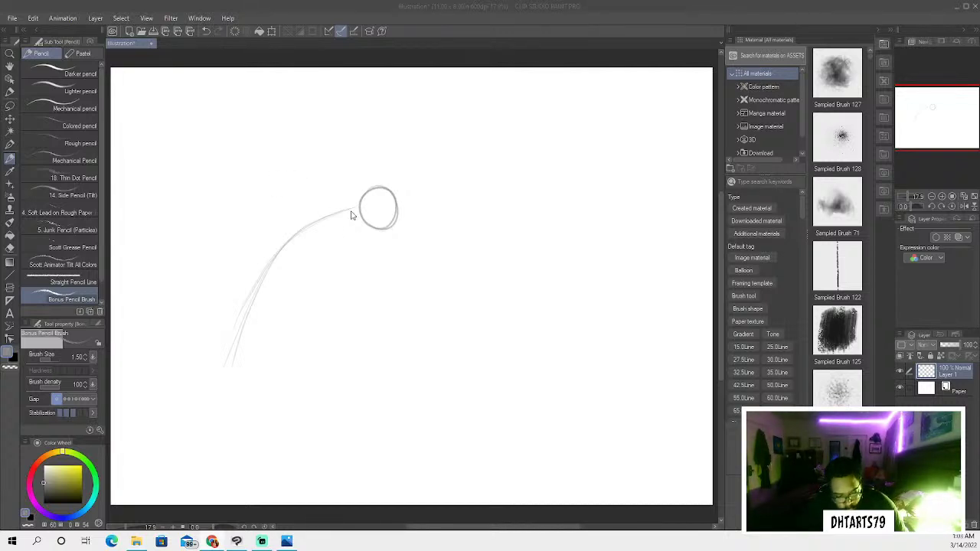
{"action": "mouse_move", "coordinate": [352, 212]}
{"action": "left_mouse_down"}
{"action": "mouse_move", "coordinate": [311, 221]}
{"action": "mouse_move", "coordinate": [329, 242]}
{"action": "mouse_move", "coordinate": [324, 208]}
{"action": "mouse_move", "coordinate": [319, 240]}
{"action": "mouse_move", "coordinate": [339, 207]}
{"action": "mouse_move", "coordinate": [290, 212]}
{"action": "mouse_move", "coordinate": [298, 237]}
{"action": "mouse_move", "coordinate": [314, 212]}
{"action": "mouse_move", "coordinate": [276, 240]}
{"action": "mouse_move", "coordinate": [300, 206]}
{"action": "mouse_move", "coordinate": [288, 212]}
{"action": "mouse_move", "coordinate": [253, 287]}
{"action": "left_mouse_up"}
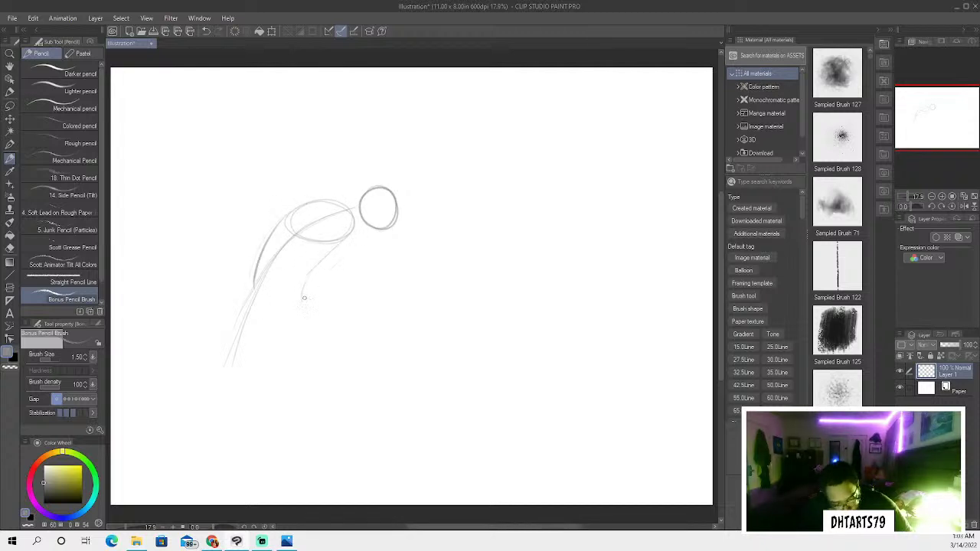
{"action": "mouse_move", "coordinate": [266, 298]}
{"action": "left_mouse_down"}
{"action": "mouse_move", "coordinate": [254, 284]}
{"action": "mouse_move", "coordinate": [260, 269]}
{"action": "left_mouse_up"}
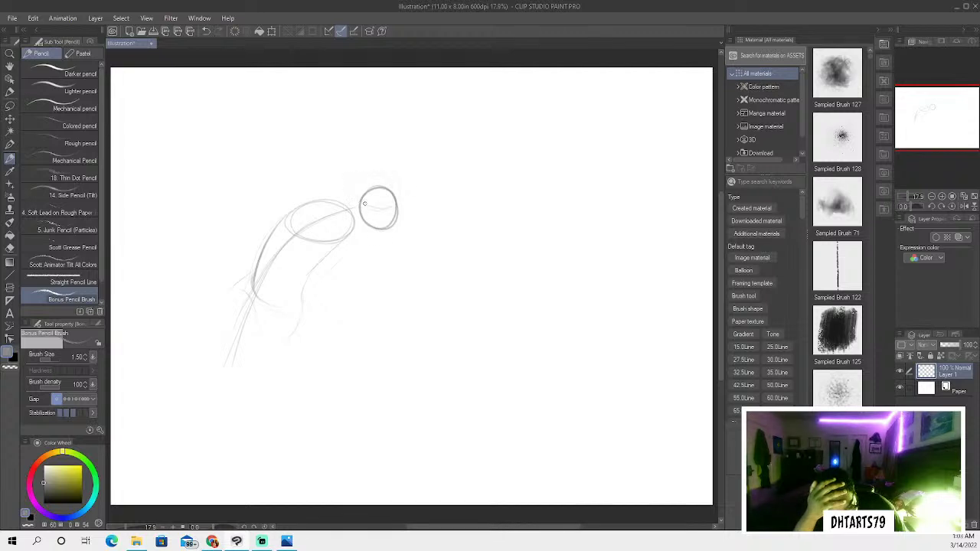
Sketch a cranium circle overlapping the upper half of the head circle, with a small ear circle, and undo the trial jaw strokes
{"action": "mouse_move", "coordinate": [366, 170]}
{"action": "left_mouse_down"}
{"action": "mouse_move", "coordinate": [395, 194]}
{"action": "mouse_move", "coordinate": [359, 187]}
{"action": "mouse_move", "coordinate": [369, 211]}
{"action": "left_mouse_up"}
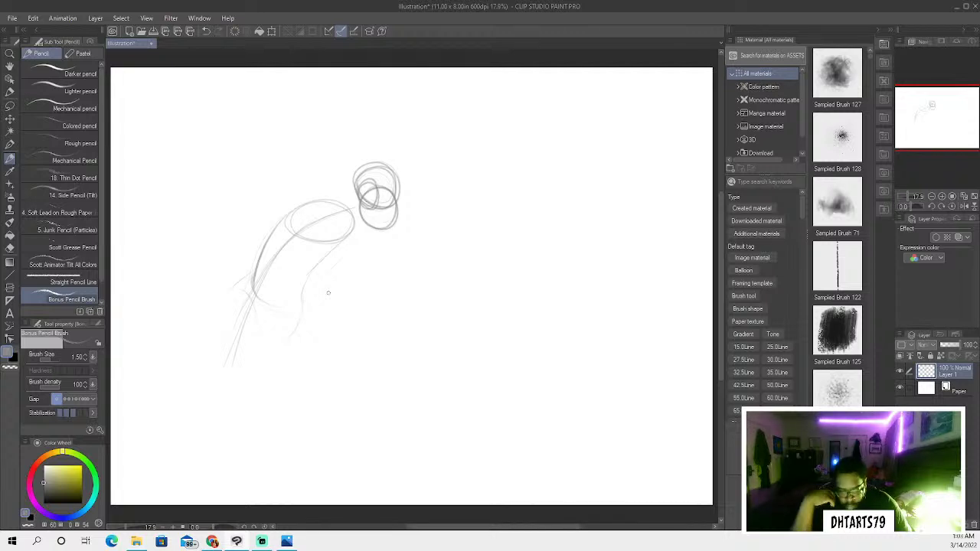
{"action": "left_click_drag", "start_coordinate": [364, 191], "coordinate": [376, 231]}
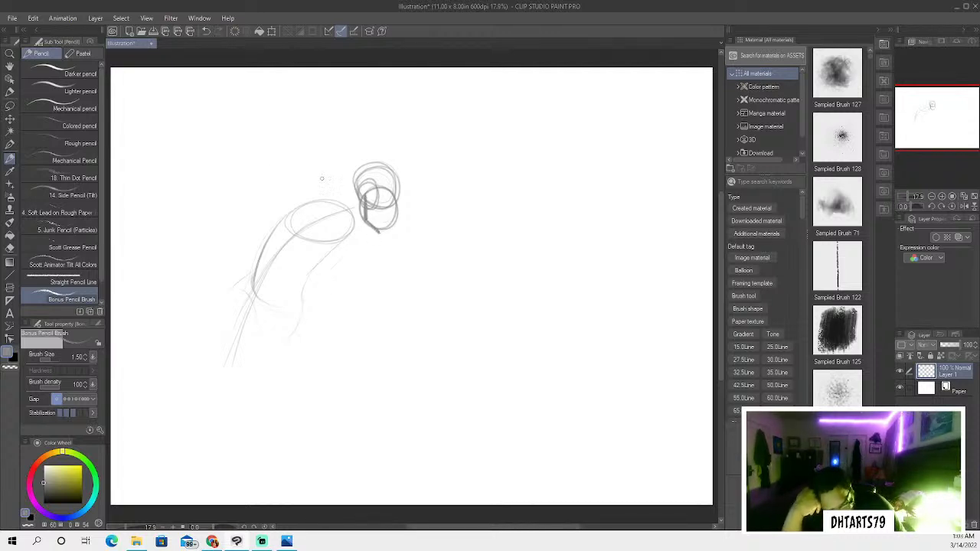
{"action": "left_click", "coordinate": [206, 32]}
{"action": "left_click", "coordinate": [206, 32]}
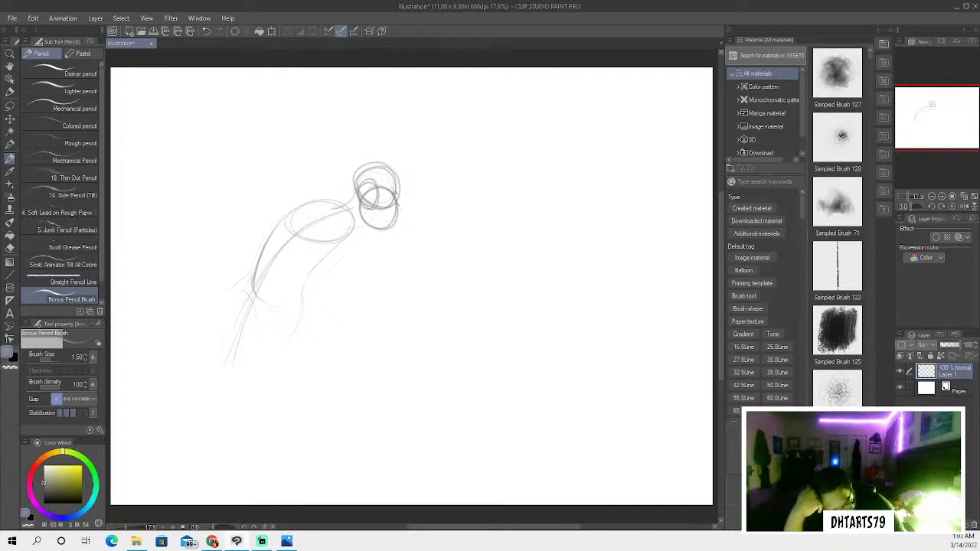
Draw the front edge of the face and the jaw, and connect the head to the chest with neck lines
{"action": "left_click_drag", "start_coordinate": [396, 191], "coordinate": [402, 220]}
{"action": "mouse_move", "coordinate": [359, 196]}
{"action": "left_mouse_down"}
{"action": "mouse_move", "coordinate": [366, 223]}
{"action": "mouse_move", "coordinate": [362, 201]}
{"action": "mouse_move", "coordinate": [386, 235]}
{"action": "mouse_move", "coordinate": [366, 221]}
{"action": "mouse_move", "coordinate": [396, 237]}
{"action": "mouse_move", "coordinate": [400, 188]}
{"action": "mouse_move", "coordinate": [390, 168]}
{"action": "mouse_move", "coordinate": [365, 165]}
{"action": "mouse_move", "coordinate": [355, 186]}
{"action": "mouse_move", "coordinate": [338, 201]}
{"action": "left_mouse_up"}
{"action": "left_click_drag", "start_coordinate": [376, 231], "coordinate": [344, 229]}
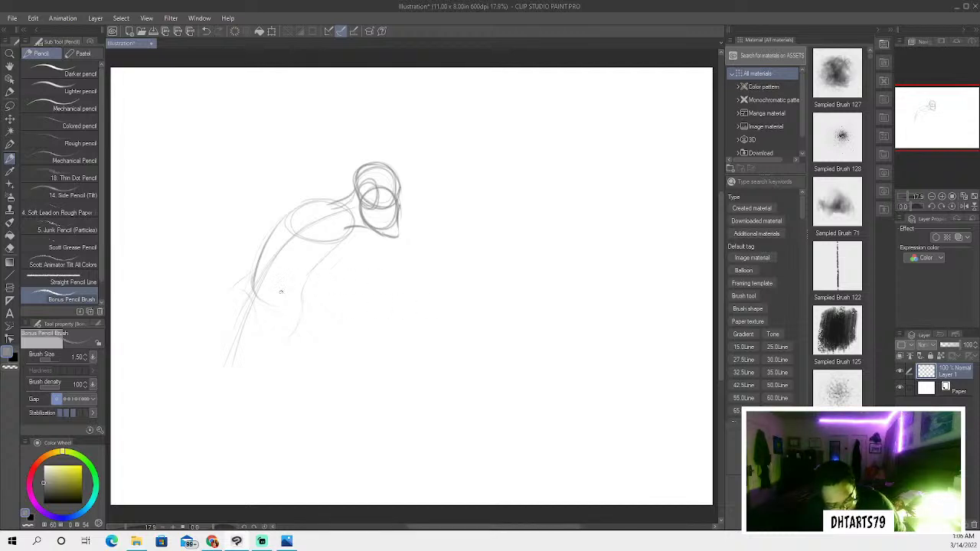
Sketch a long curve sweeping from the hips toward the lower right, and an elongated thigh oval hanging below the hips
{"action": "left_click_drag", "start_coordinate": [283, 290], "coordinate": [470, 390]}
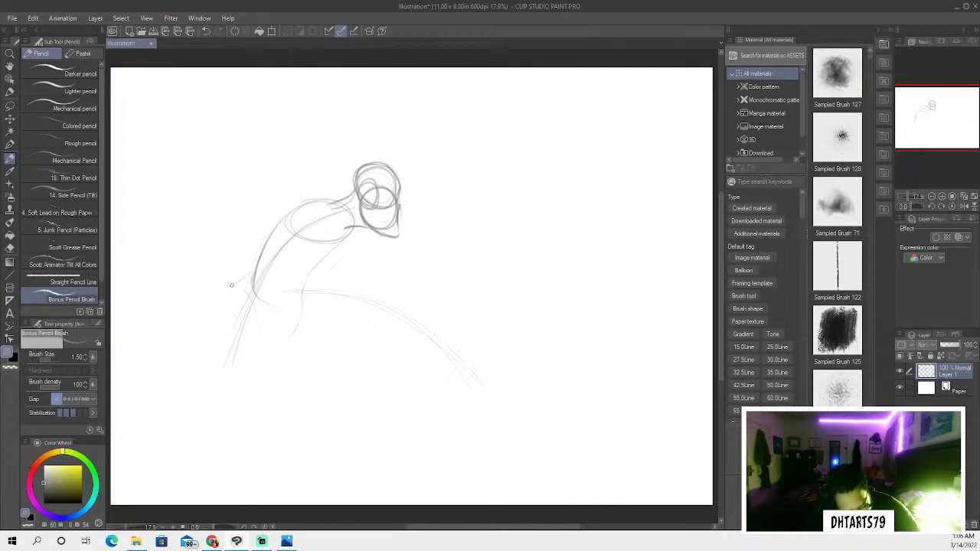
{"action": "left_click_drag", "start_coordinate": [276, 374], "coordinate": [276, 393]}
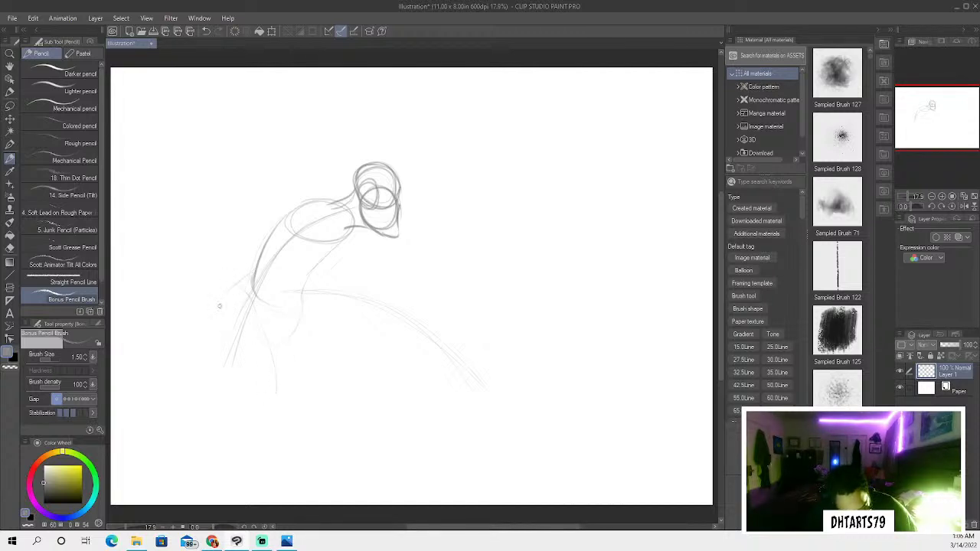
{"action": "mouse_move", "coordinate": [246, 278]}
{"action": "left_mouse_down"}
{"action": "mouse_move", "coordinate": [225, 297]}
{"action": "mouse_move", "coordinate": [243, 379]}
{"action": "mouse_move", "coordinate": [263, 394]}
{"action": "left_mouse_up"}
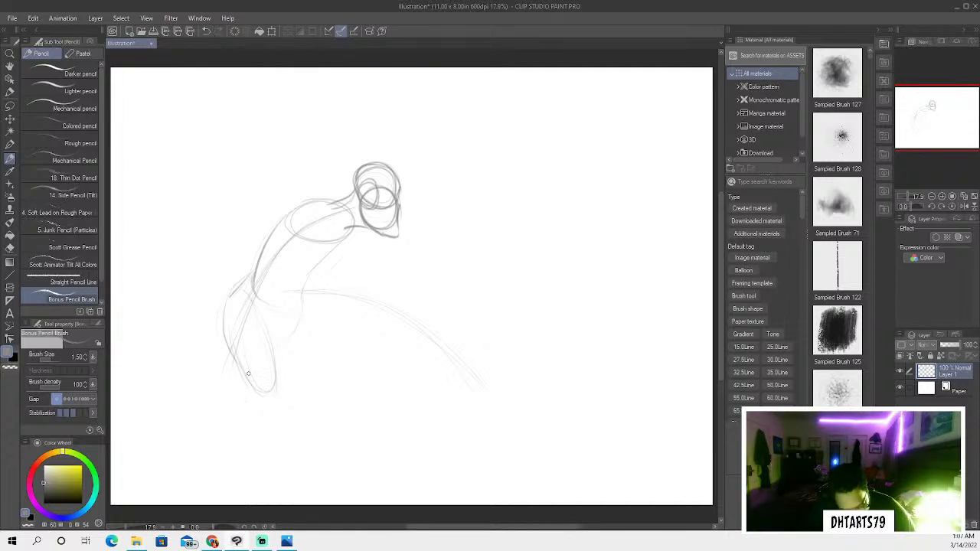
Sketch the lower leg beneath the thigh oval, ending in a clawed foot near the canvas's bottom edge
{"action": "mouse_move", "coordinate": [237, 409]}
{"action": "left_mouse_down"}
{"action": "mouse_move", "coordinate": [241, 448]}
{"action": "mouse_move", "coordinate": [286, 474]}
{"action": "left_mouse_up"}
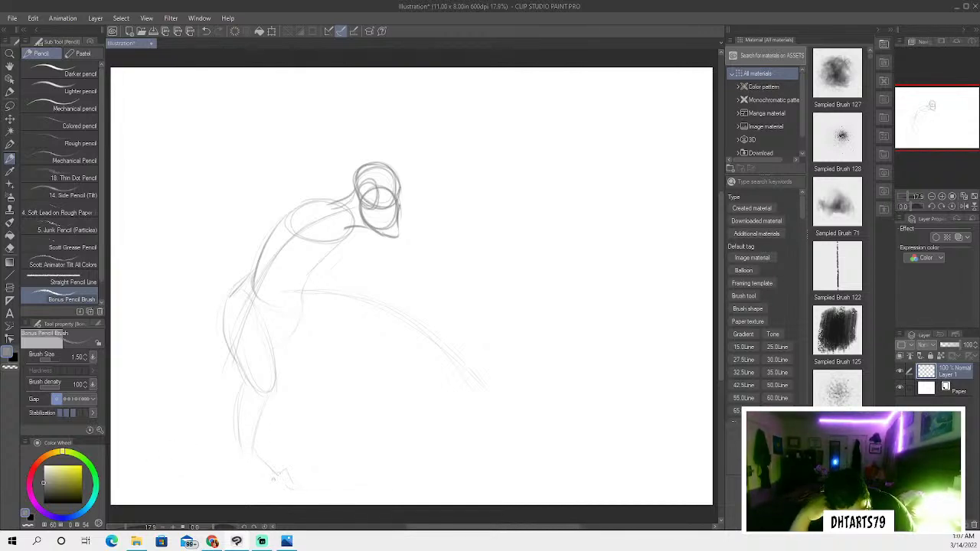
{"action": "mouse_move", "coordinate": [270, 478]}
{"action": "left_mouse_down"}
{"action": "mouse_move", "coordinate": [279, 500]}
{"action": "mouse_move", "coordinate": [242, 480]}
{"action": "left_mouse_up"}
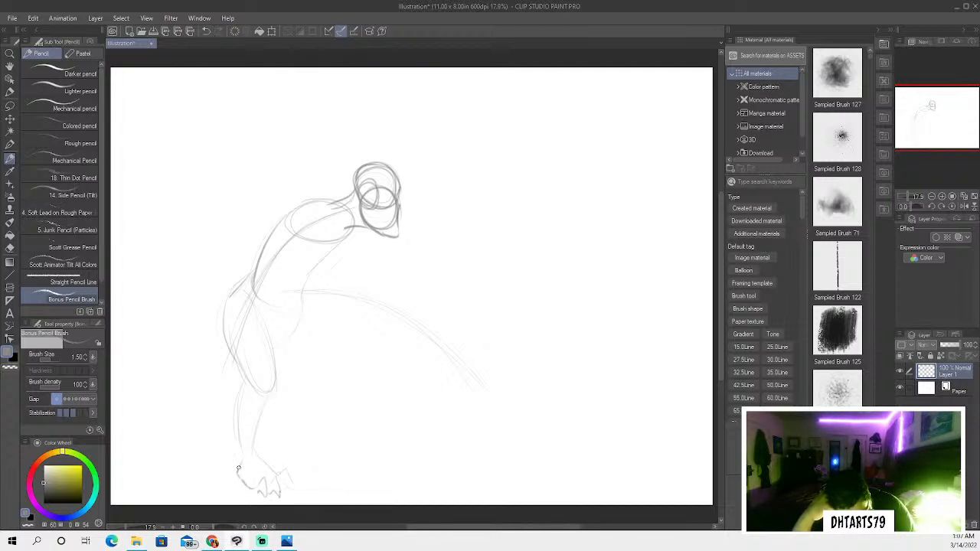
{"action": "left_click_drag", "start_coordinate": [239, 440], "coordinate": [237, 401]}
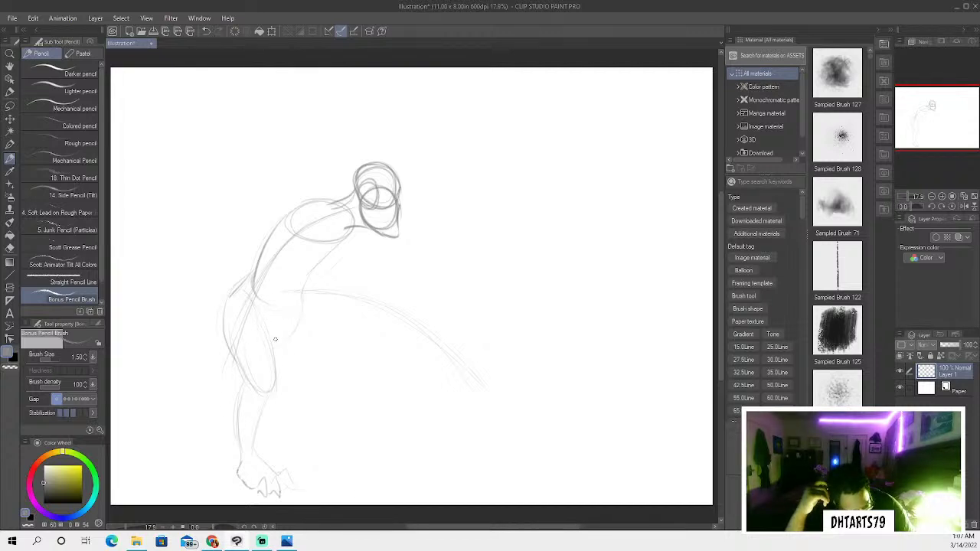
Draw the crotch line between the legs and firm up the buttock, rear thigh and back contours
{"action": "mouse_move", "coordinate": [298, 301]}
{"action": "left_mouse_down"}
{"action": "mouse_move", "coordinate": [281, 341]}
{"action": "mouse_move", "coordinate": [268, 346]}
{"action": "left_mouse_up"}
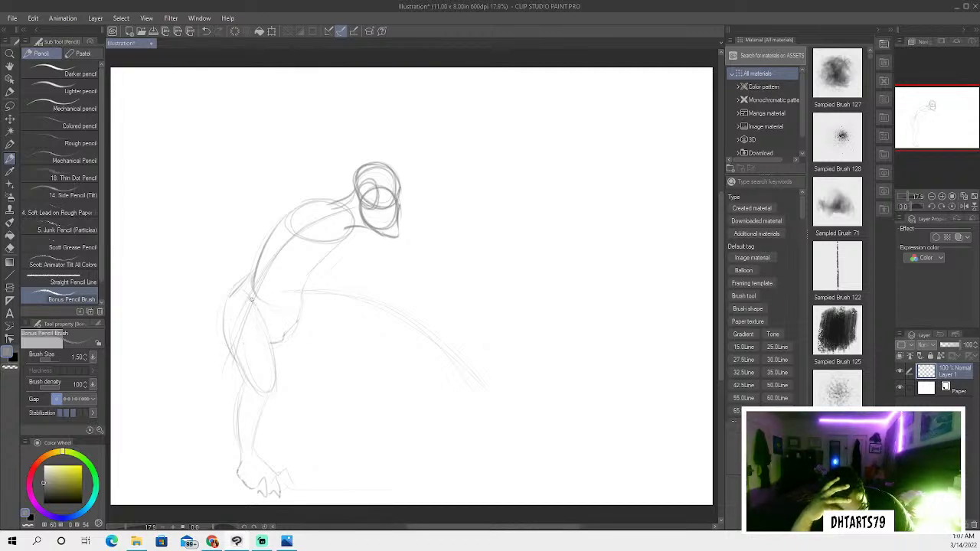
{"action": "left_click_drag", "start_coordinate": [250, 280], "coordinate": [217, 329]}
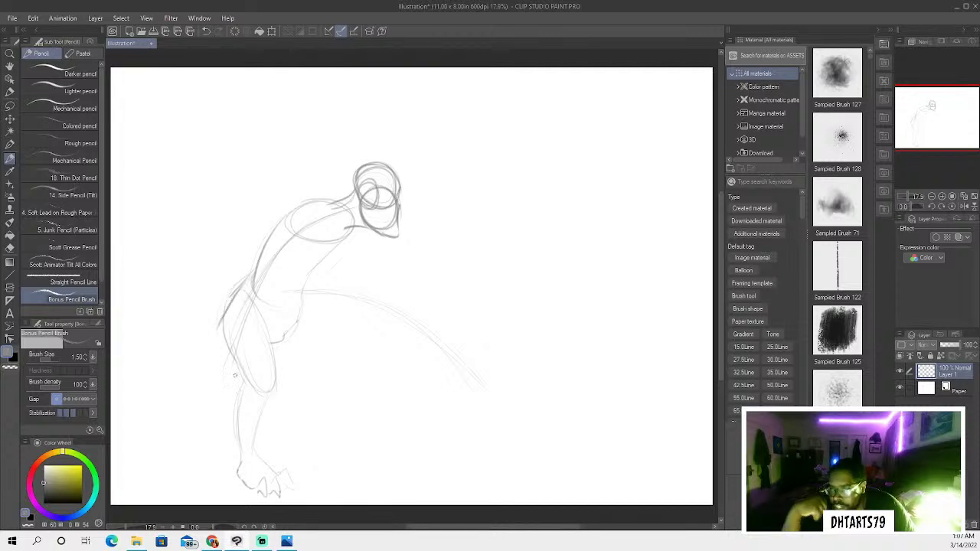
{"action": "mouse_move", "coordinate": [244, 280]}
{"action": "left_mouse_down"}
{"action": "mouse_move", "coordinate": [221, 291]}
{"action": "mouse_move", "coordinate": [229, 287]}
{"action": "mouse_move", "coordinate": [219, 350]}
{"action": "left_mouse_up"}
{"action": "left_click_drag", "start_coordinate": [225, 316], "coordinate": [259, 392]}
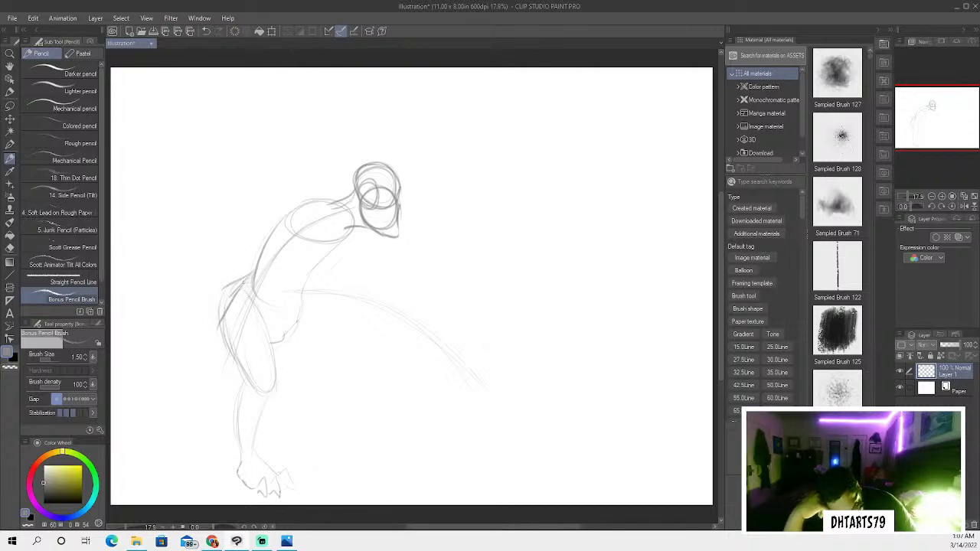
{"action": "left_click_drag", "start_coordinate": [292, 214], "coordinate": [262, 258]}
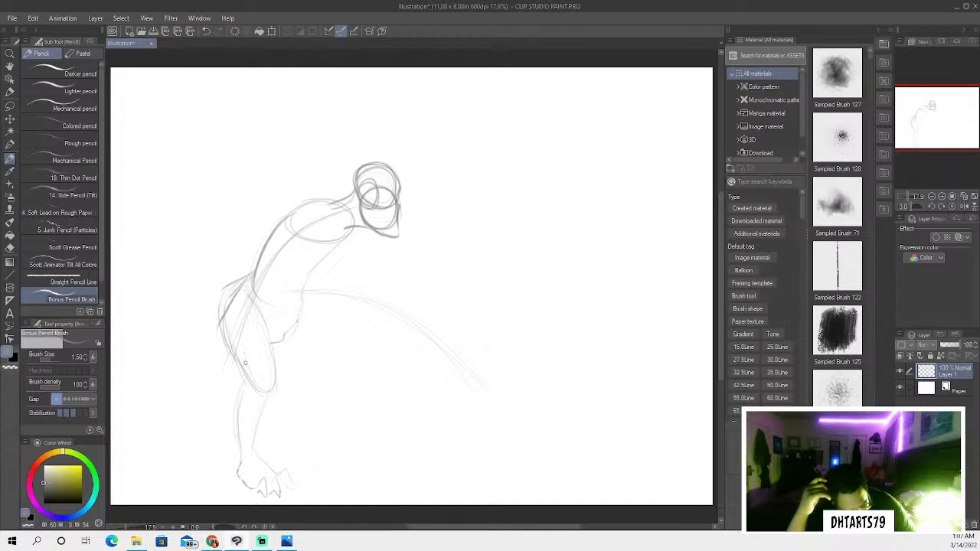
Darken the thigh and lower leg outlines of the first leg and restate the top of the hip
{"action": "mouse_move", "coordinate": [230, 332]}
{"action": "left_mouse_down"}
{"action": "mouse_move", "coordinate": [256, 387]}
{"action": "mouse_move", "coordinate": [279, 395]}
{"action": "left_mouse_up"}
{"action": "mouse_move", "coordinate": [274, 348]}
{"action": "left_mouse_down"}
{"action": "mouse_move", "coordinate": [273, 402]}
{"action": "mouse_move", "coordinate": [250, 374]}
{"action": "left_mouse_up"}
{"action": "left_click_drag", "start_coordinate": [238, 409], "coordinate": [234, 453]}
{"action": "mouse_move", "coordinate": [268, 401]}
{"action": "left_mouse_down"}
{"action": "mouse_move", "coordinate": [254, 428]}
{"action": "mouse_move", "coordinate": [252, 457]}
{"action": "left_mouse_up"}
{"action": "left_click_drag", "start_coordinate": [243, 404], "coordinate": [239, 472]}
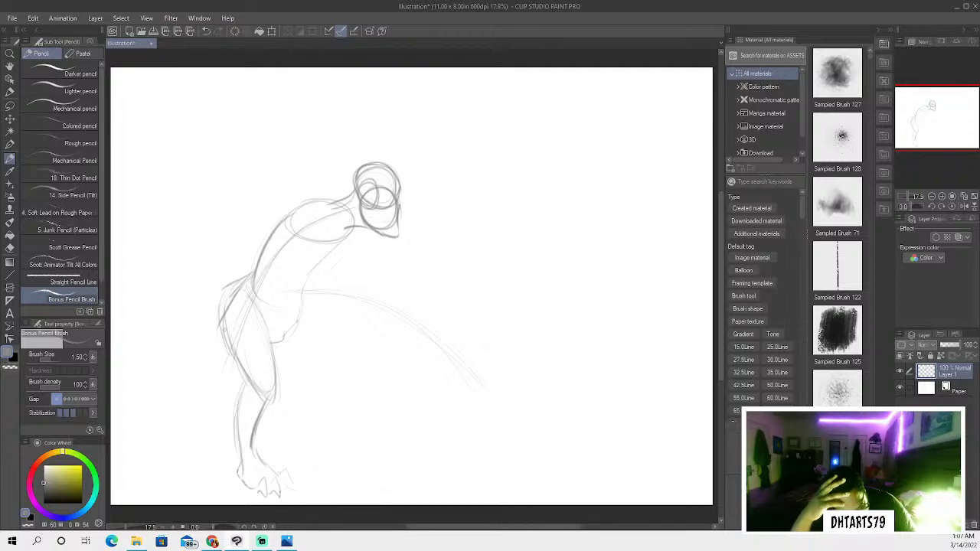
{"action": "left_click_drag", "start_coordinate": [222, 303], "coordinate": [256, 271]}
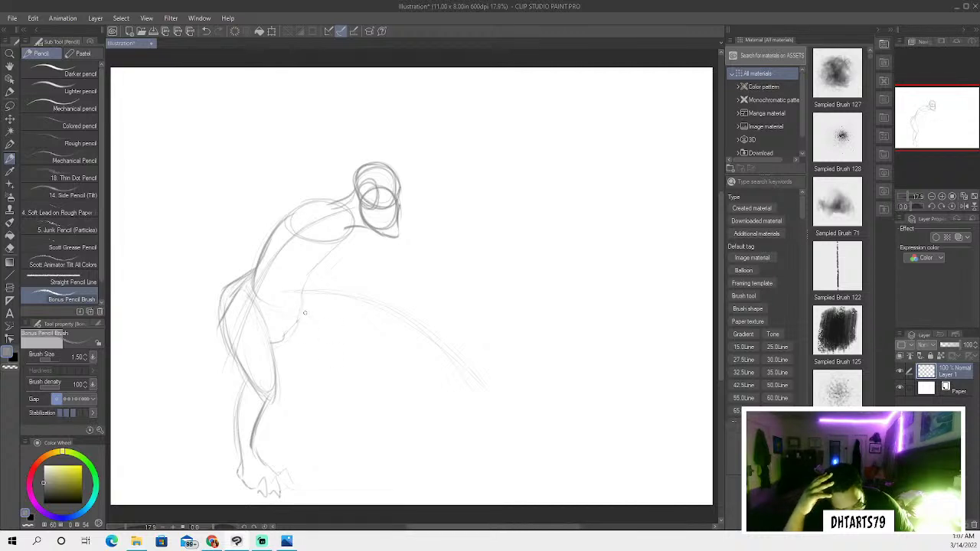
Try a second leg in front of the first, with a thigh, lower leg and clawed foot extending from the pelvis
{"action": "left_click_drag", "start_coordinate": [277, 343], "coordinate": [333, 383]}
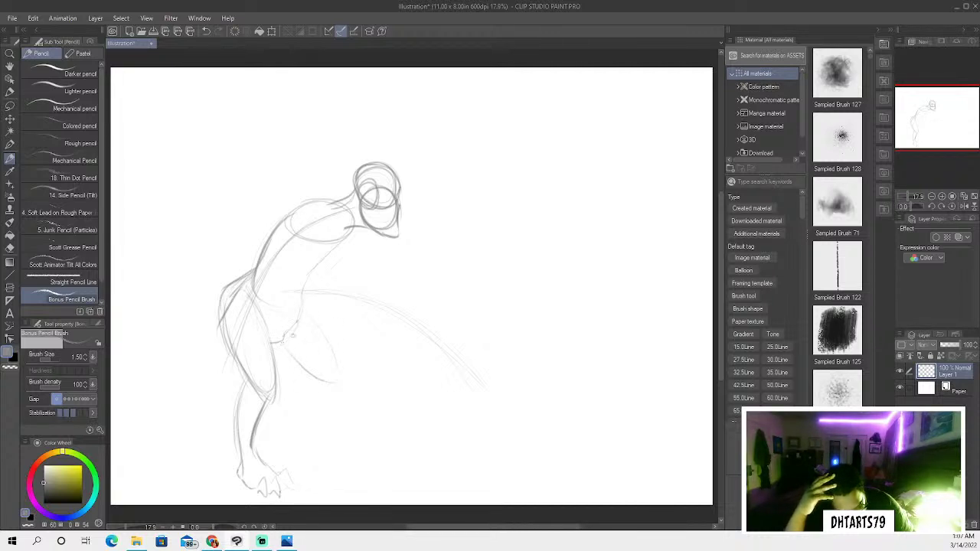
{"action": "mouse_move", "coordinate": [304, 301]}
{"action": "left_mouse_down"}
{"action": "mouse_move", "coordinate": [336, 363]}
{"action": "mouse_move", "coordinate": [308, 413]}
{"action": "mouse_move", "coordinate": [313, 448]}
{"action": "left_mouse_up"}
{"action": "mouse_move", "coordinate": [338, 367]}
{"action": "left_mouse_down"}
{"action": "mouse_move", "coordinate": [328, 443]}
{"action": "mouse_move", "coordinate": [356, 471]}
{"action": "left_mouse_up"}
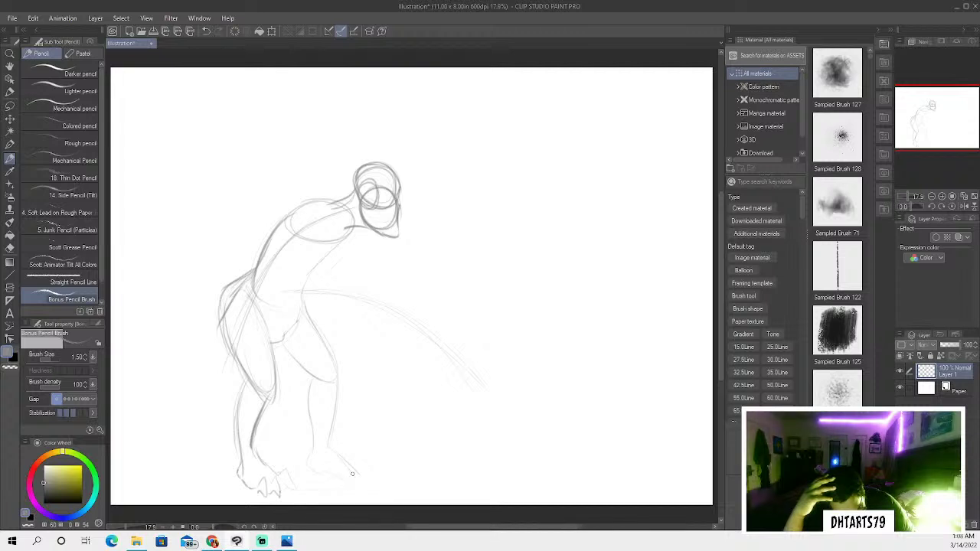
{"action": "left_click_drag", "start_coordinate": [354, 470], "coordinate": [370, 478]}
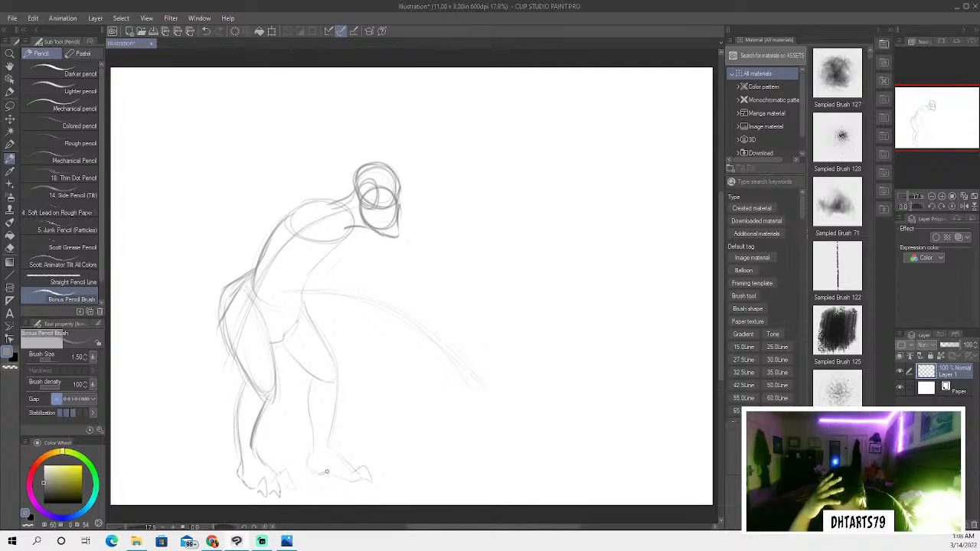
{"action": "left_click_drag", "start_coordinate": [326, 471], "coordinate": [351, 476]}
{"action": "left_click_drag", "start_coordinate": [325, 445], "coordinate": [357, 468]}
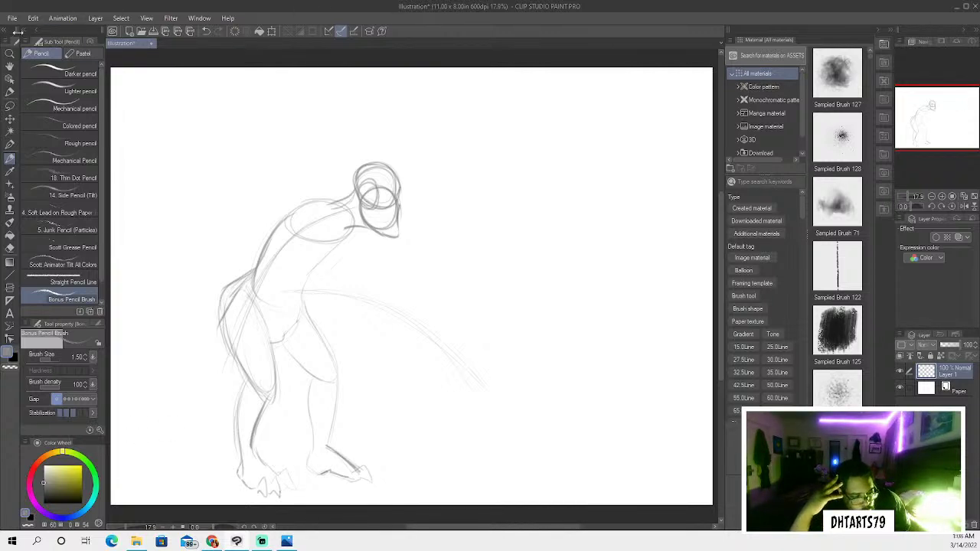
Undo all strokes of the second leg and its foot
{"action": "left_click", "coordinate": [205, 32]}
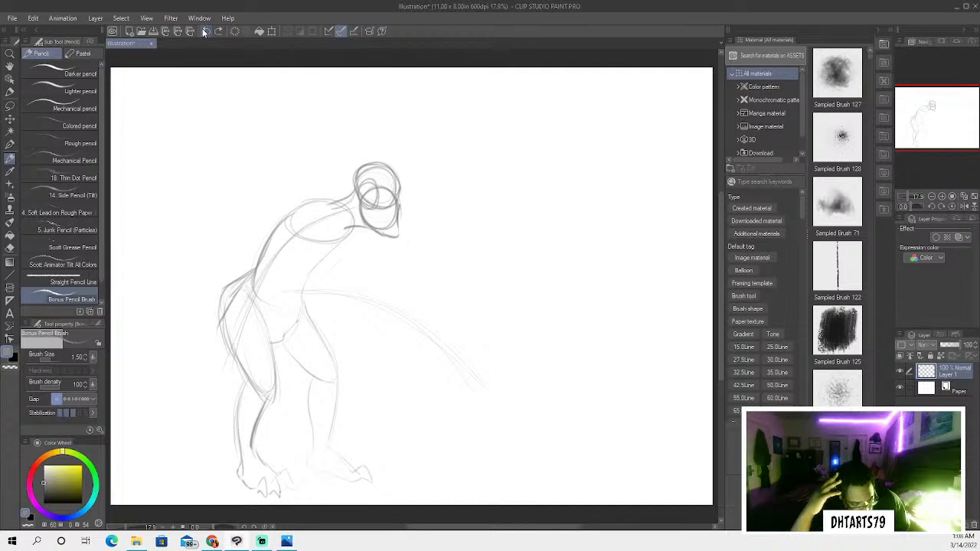
{"action": "left_click", "coordinate": [205, 32]}
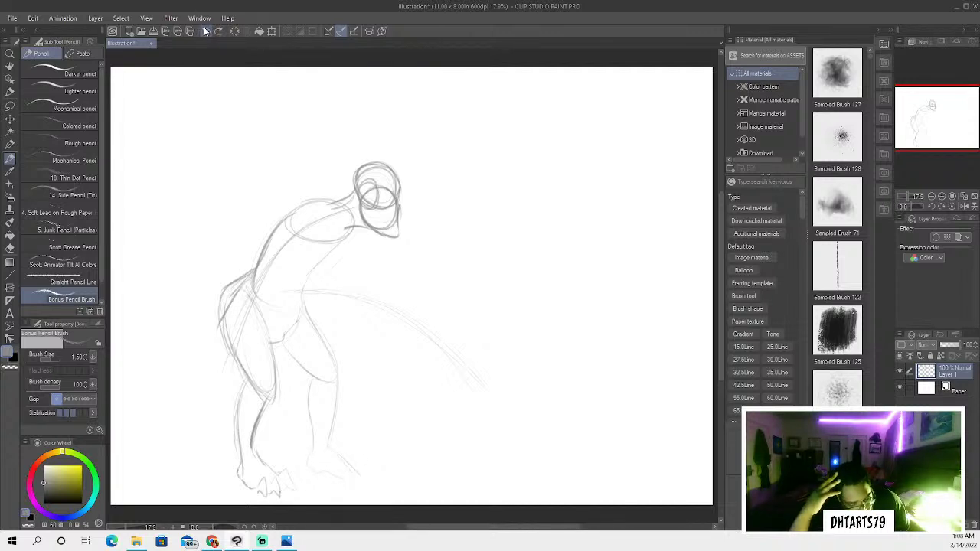
{"action": "left_click", "coordinate": [205, 32]}
{"action": "left_click", "coordinate": [205, 31]}
{"action": "left_click", "coordinate": [205, 31]}
{"action": "left_click", "coordinate": [204, 31]}
{"action": "left_click", "coordinate": [201, 32]}
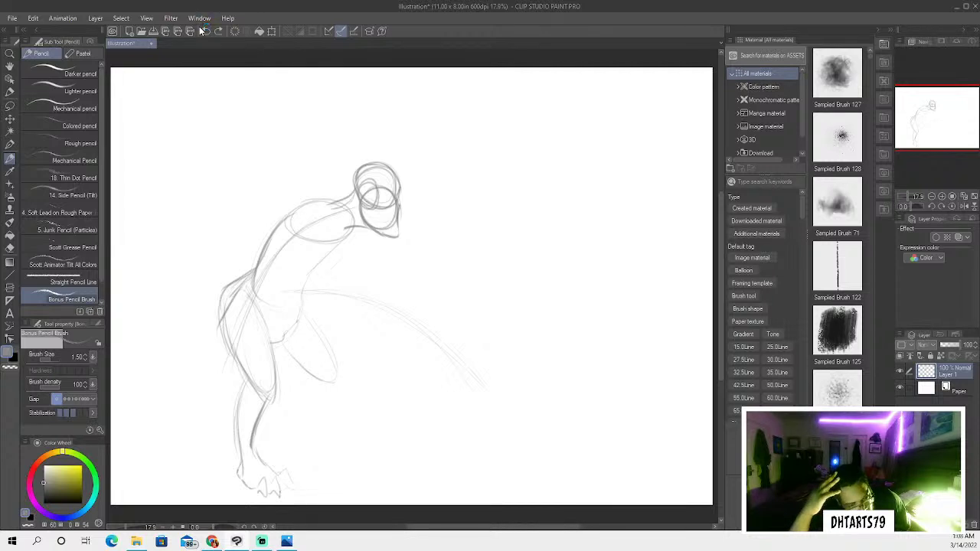
{"action": "left_click", "coordinate": [205, 31]}
{"action": "left_click", "coordinate": [205, 31]}
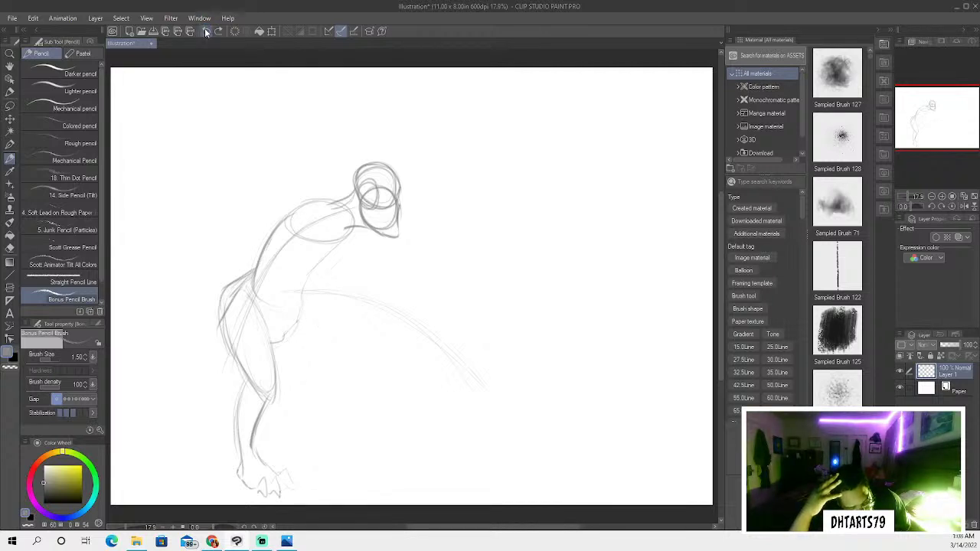
Undo the darkened outline strokes on the first leg and the top of the hip
{"action": "left_click", "coordinate": [205, 31]}
{"action": "left_click", "coordinate": [205, 31]}
{"action": "left_click", "coordinate": [205, 31]}
{"action": "left_click", "coordinate": [205, 31]}
{"action": "left_click", "coordinate": [205, 31]}
{"action": "left_click", "coordinate": [206, 32]}
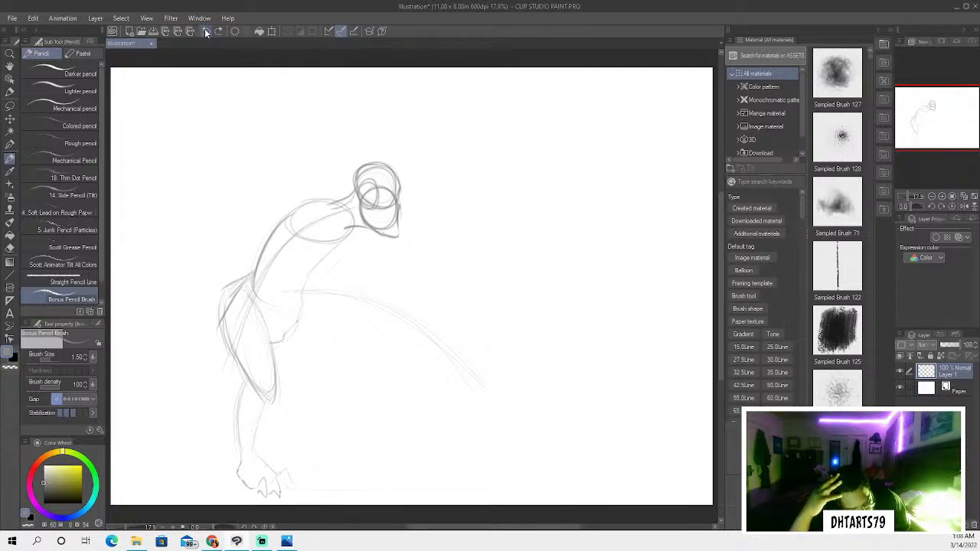
{"action": "left_click", "coordinate": [205, 31]}
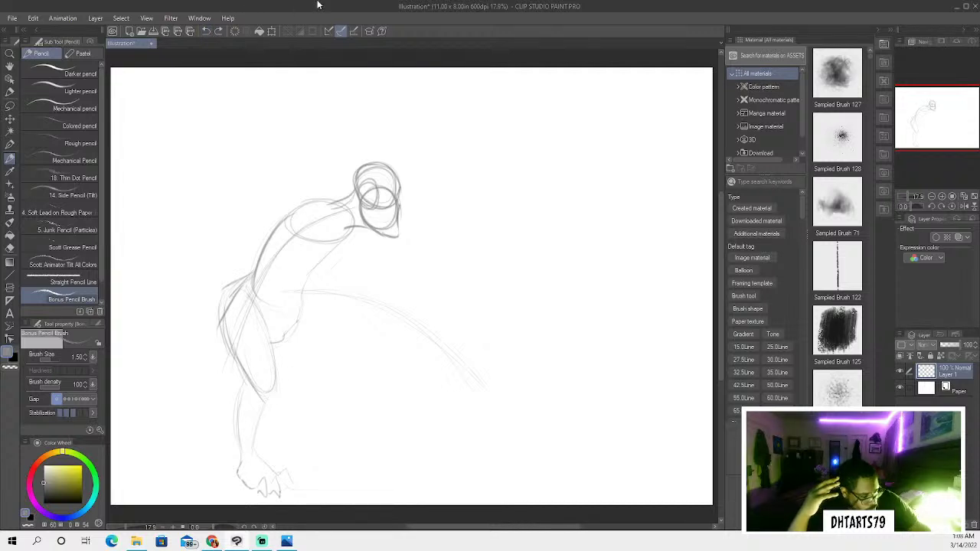
Erase the remaining leg, foot and hip sketch below the torso with the Hard eraser enlarged to size 4.50
{"action": "left_click", "coordinate": [10, 247]}
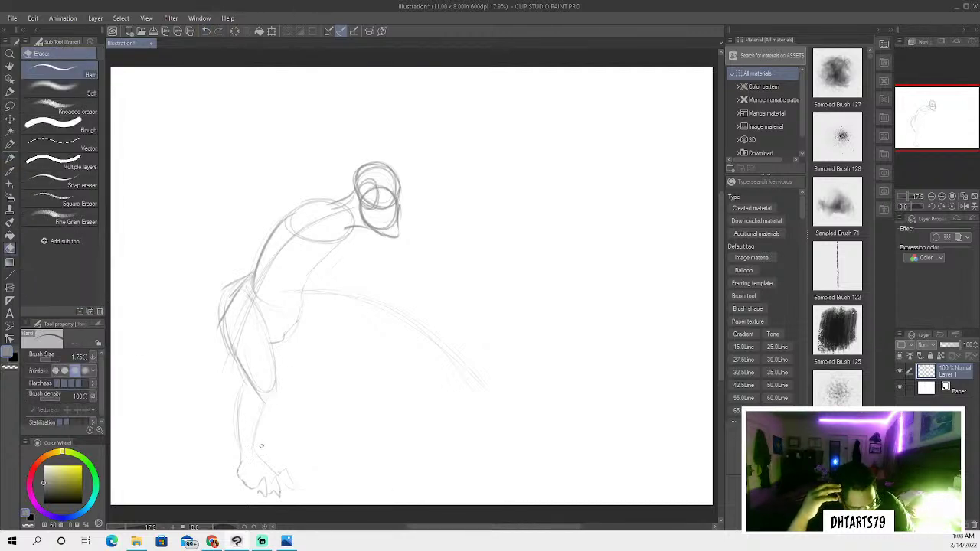
{"action": "key", "text": "bracketright"}
{"action": "key", "text": "bracketright"}
{"action": "key", "text": "bracketright"}
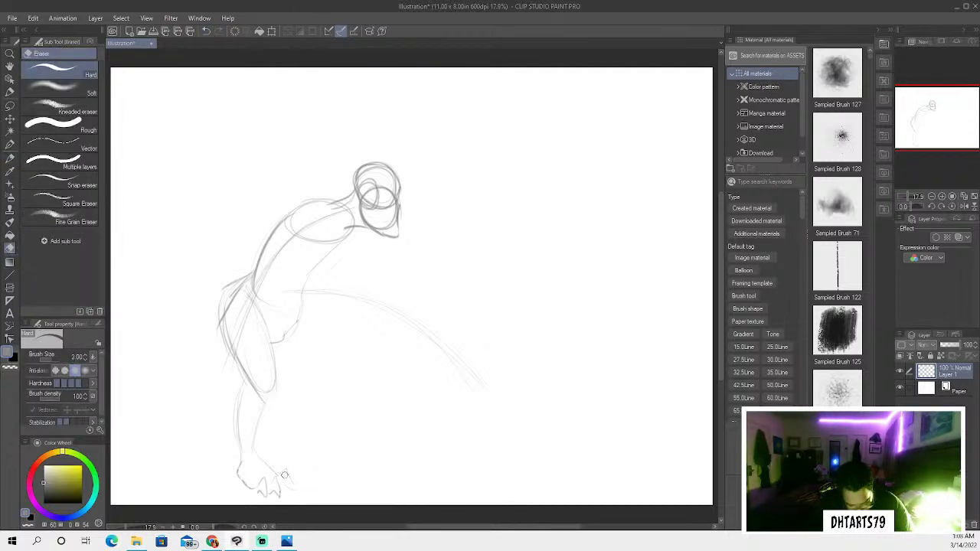
{"action": "mouse_move", "coordinate": [283, 480]}
{"action": "left_mouse_down"}
{"action": "mouse_move", "coordinate": [227, 464]}
{"action": "mouse_move", "coordinate": [251, 481]}
{"action": "mouse_move", "coordinate": [277, 467]}
{"action": "mouse_move", "coordinate": [242, 395]}
{"action": "mouse_move", "coordinate": [298, 335]}
{"action": "mouse_move", "coordinate": [266, 350]}
{"action": "mouse_move", "coordinate": [273, 354]}
{"action": "mouse_move", "coordinate": [248, 388]}
{"action": "mouse_move", "coordinate": [235, 325]}
{"action": "mouse_move", "coordinate": [225, 308]}
{"action": "mouse_move", "coordinate": [221, 317]}
{"action": "mouse_move", "coordinate": [229, 274]}
{"action": "mouse_move", "coordinate": [266, 331]}
{"action": "mouse_move", "coordinate": [248, 280]}
{"action": "mouse_move", "coordinate": [257, 310]}
{"action": "left_mouse_up"}
Pencil a new back line reaching farther left from the chest, and erase the old dark back curve inside it
{"action": "left_click", "coordinate": [11, 158]}
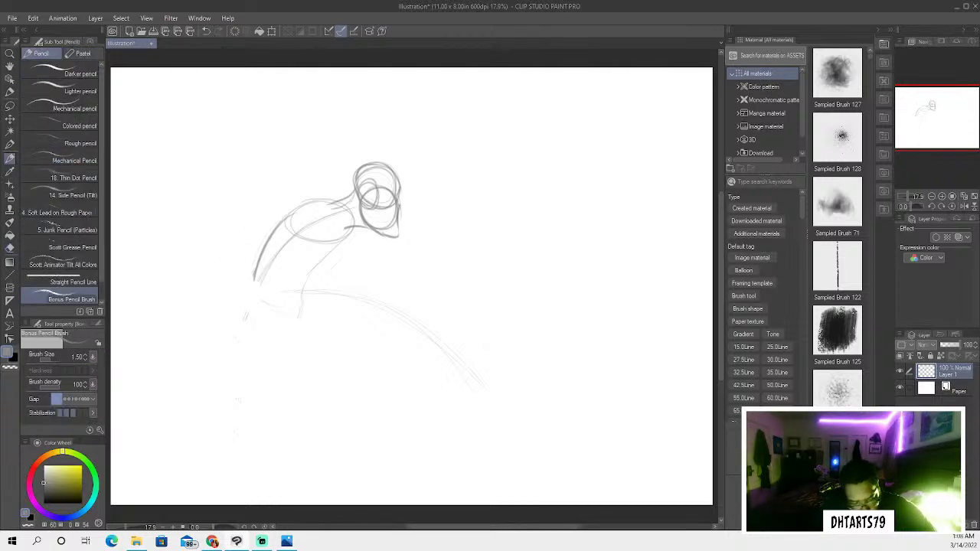
{"action": "left_click_drag", "start_coordinate": [242, 256], "coordinate": [305, 205]}
{"action": "left_click_drag", "start_coordinate": [265, 234], "coordinate": [248, 256]}
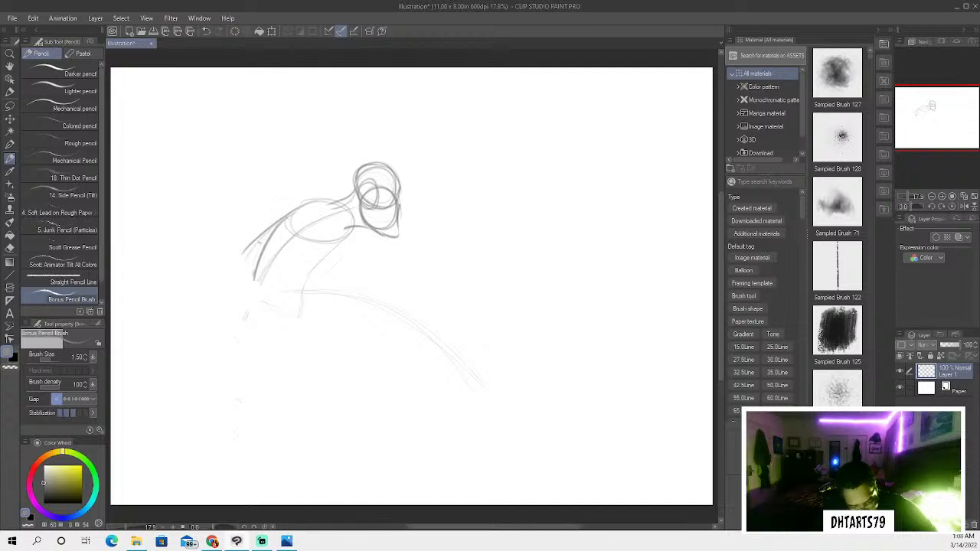
{"action": "left_click", "coordinate": [10, 247]}
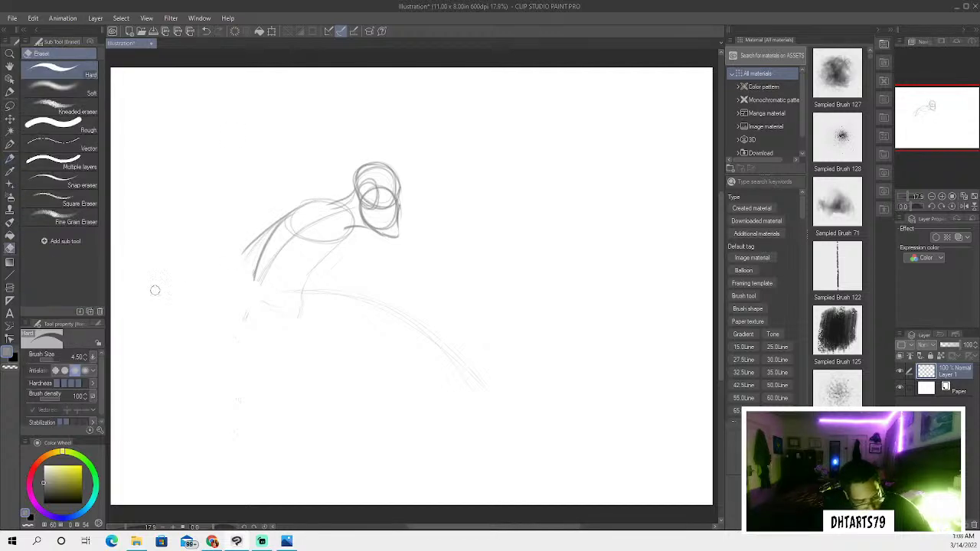
{"action": "mouse_move", "coordinate": [258, 257]}
{"action": "left_mouse_down"}
{"action": "mouse_move", "coordinate": [260, 286]}
{"action": "mouse_move", "coordinate": [276, 221]}
{"action": "left_mouse_up"}
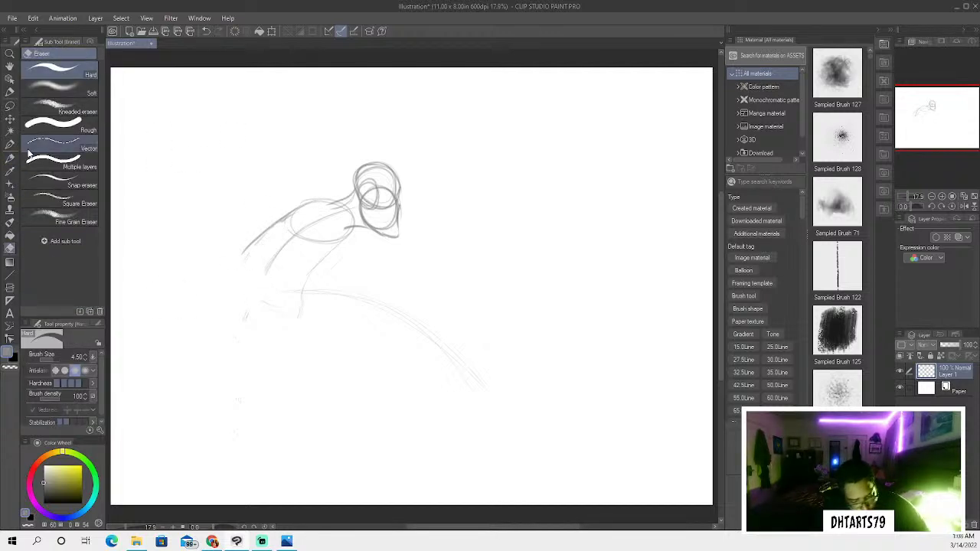
Continue the pencil back line around the waist and up to the chest as a slanted torso oval, adding a faint hip curve behind it
{"action": "left_click", "coordinate": [10, 157]}
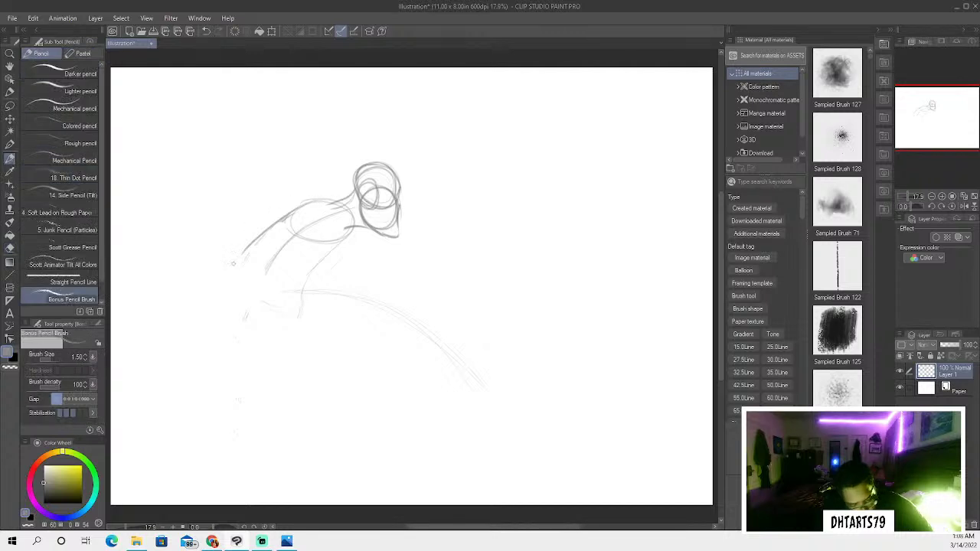
{"action": "left_click_drag", "start_coordinate": [243, 250], "coordinate": [236, 282]}
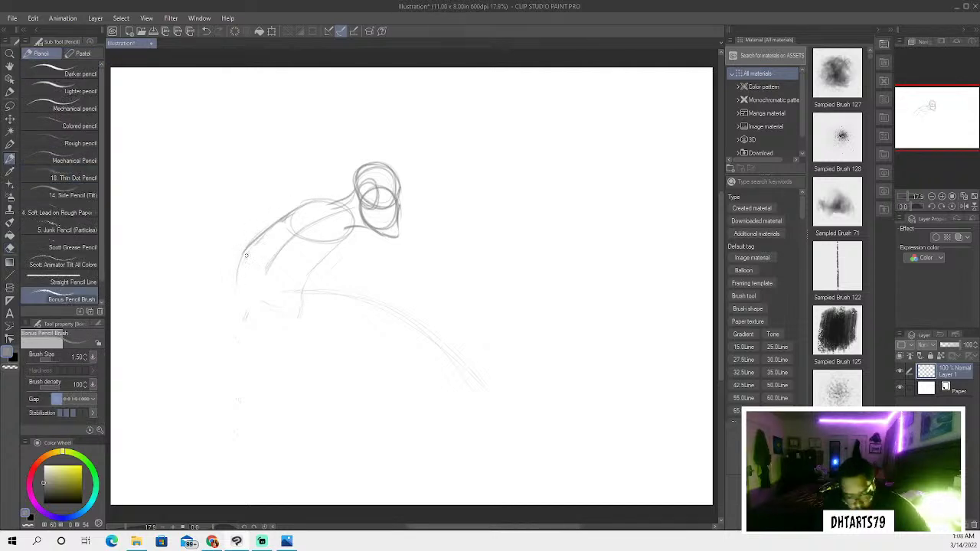
{"action": "mouse_move", "coordinate": [334, 242]}
{"action": "left_mouse_down"}
{"action": "mouse_move", "coordinate": [238, 280]}
{"action": "mouse_move", "coordinate": [258, 235]}
{"action": "mouse_move", "coordinate": [237, 273]}
{"action": "mouse_move", "coordinate": [306, 271]}
{"action": "mouse_move", "coordinate": [344, 240]}
{"action": "left_mouse_up"}
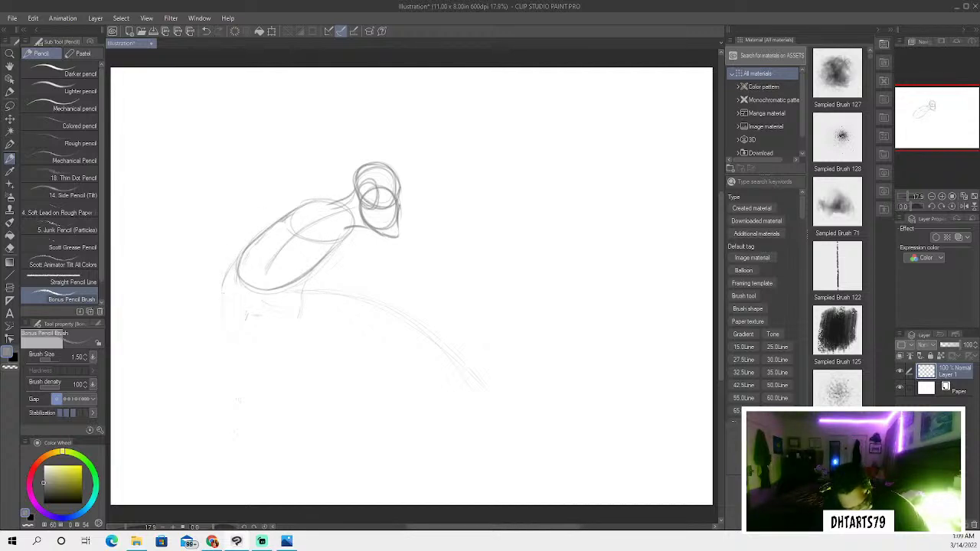
Try pencilling a nearly straight leg slanting down and back from the hip, with thigh, calf and a pointed-toe foot
{"action": "left_click_drag", "start_coordinate": [215, 293], "coordinate": [208, 337]}
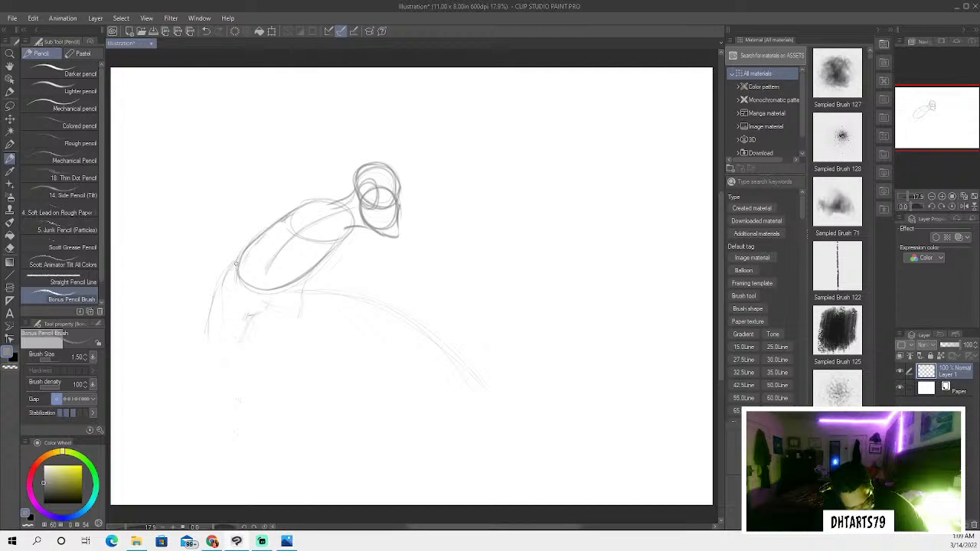
{"action": "mouse_move", "coordinate": [234, 265]}
{"action": "left_mouse_down"}
{"action": "mouse_move", "coordinate": [192, 341]}
{"action": "mouse_move", "coordinate": [204, 342]}
{"action": "mouse_move", "coordinate": [201, 330]}
{"action": "mouse_move", "coordinate": [192, 386]}
{"action": "left_mouse_up"}
{"action": "mouse_move", "coordinate": [200, 338]}
{"action": "left_mouse_down"}
{"action": "mouse_move", "coordinate": [199, 389]}
{"action": "mouse_move", "coordinate": [200, 356]}
{"action": "mouse_move", "coordinate": [208, 389]}
{"action": "mouse_move", "coordinate": [196, 360]}
{"action": "mouse_move", "coordinate": [178, 392]}
{"action": "left_mouse_up"}
{"action": "left_click_drag", "start_coordinate": [177, 436], "coordinate": [170, 447]}
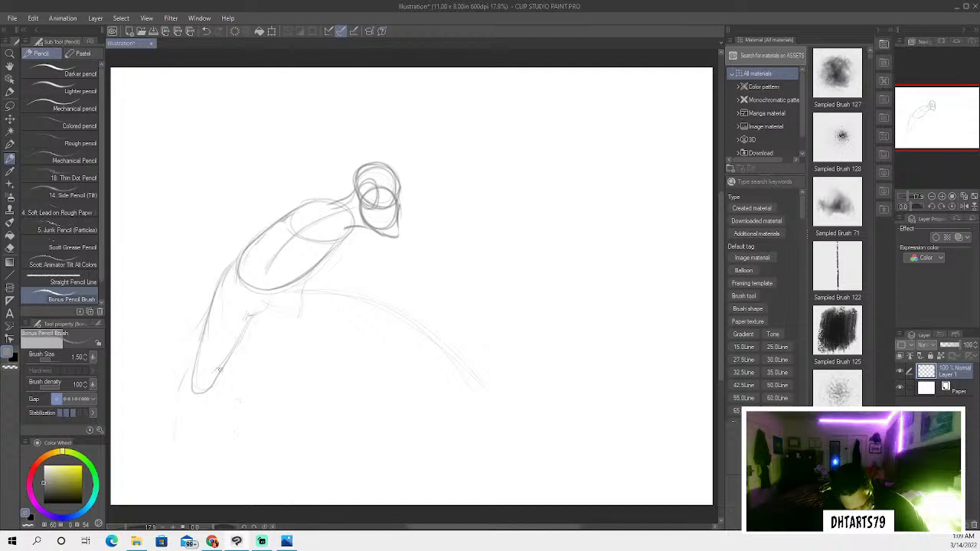
{"action": "left_click_drag", "start_coordinate": [223, 369], "coordinate": [192, 459]}
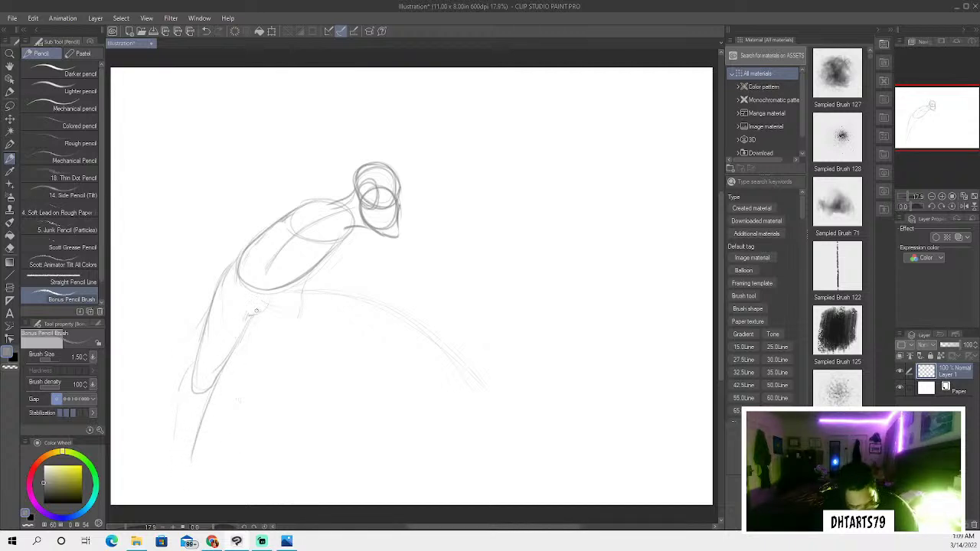
{"action": "mouse_move", "coordinate": [191, 459]}
{"action": "left_mouse_down"}
{"action": "mouse_move", "coordinate": [216, 488]}
{"action": "mouse_move", "coordinate": [171, 484]}
{"action": "mouse_move", "coordinate": [201, 499]}
{"action": "mouse_move", "coordinate": [167, 469]}
{"action": "mouse_move", "coordinate": [195, 361]}
{"action": "left_mouse_up"}
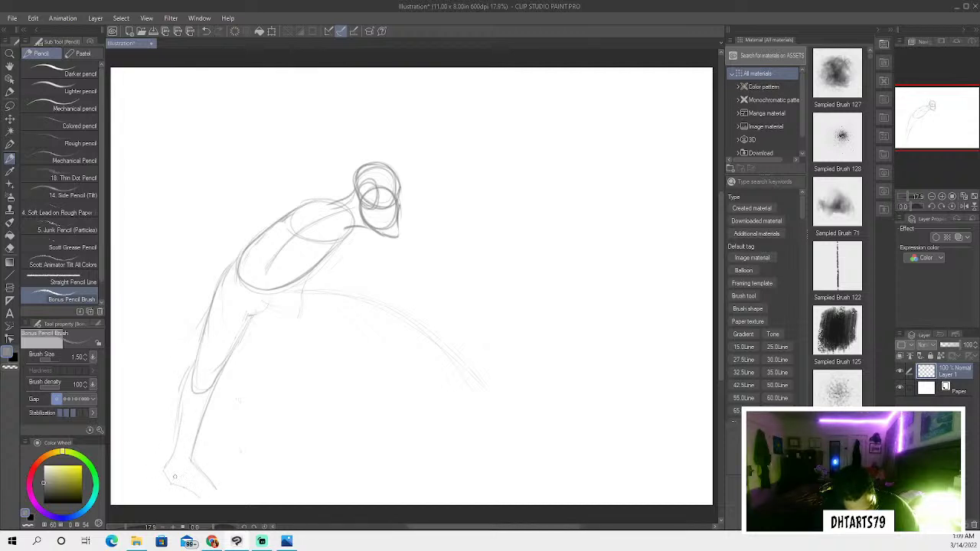
{"action": "left_click_drag", "start_coordinate": [210, 479], "coordinate": [229, 500]}
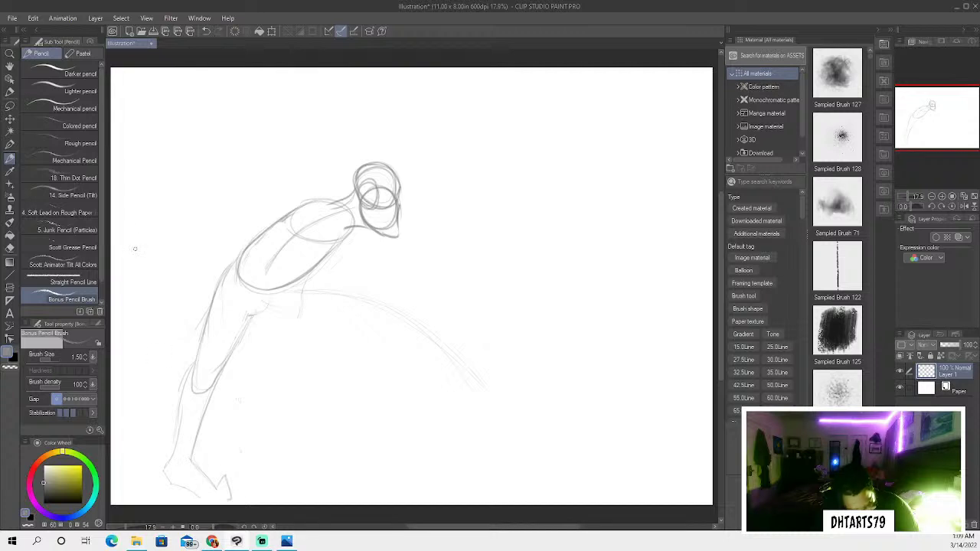
Undo the foot and rear calf strokes, and pencil the calf, heel and clawed toes again
{"action": "left_click", "coordinate": [206, 32]}
{"action": "left_click", "coordinate": [206, 32]}
{"action": "left_click", "coordinate": [207, 34]}
{"action": "left_click", "coordinate": [207, 34]}
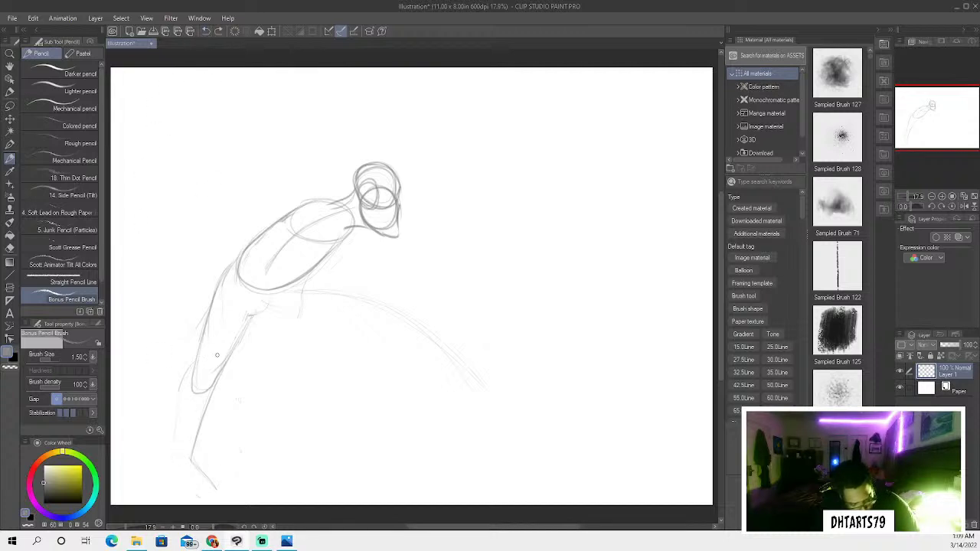
{"action": "left_click_drag", "start_coordinate": [178, 392], "coordinate": [169, 463]}
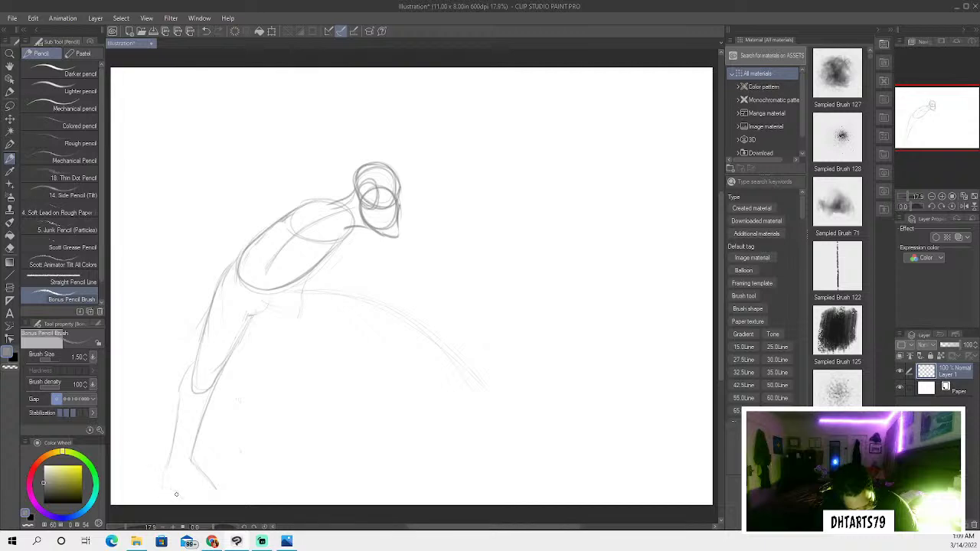
{"action": "mouse_move", "coordinate": [216, 487]}
{"action": "left_mouse_down"}
{"action": "mouse_move", "coordinate": [228, 501]}
{"action": "mouse_move", "coordinate": [218, 503]}
{"action": "left_mouse_up"}
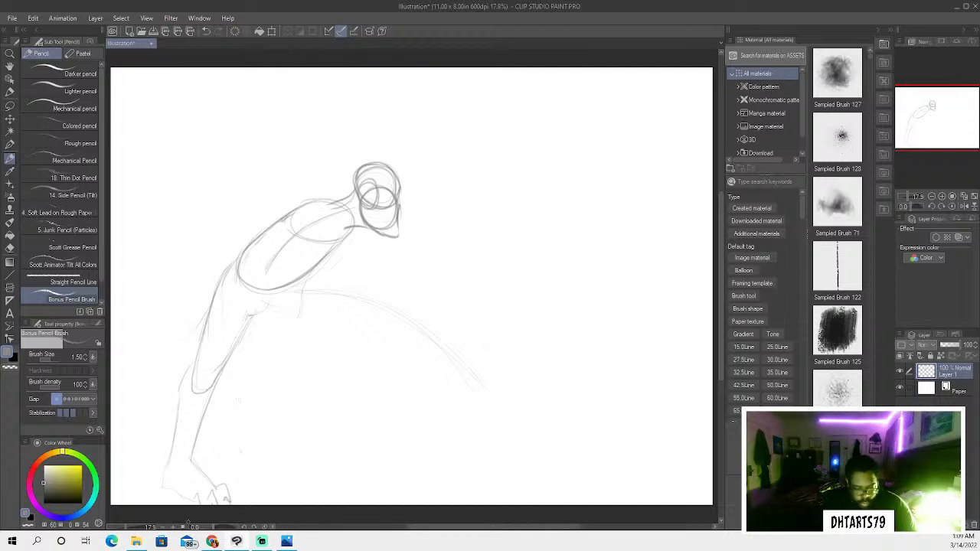
Undo the entire straight leg, back to the torso oval and faint hip curve
{"action": "left_click", "coordinate": [206, 32]}
{"action": "left_click", "coordinate": [206, 32]}
{"action": "left_click", "coordinate": [206, 33]}
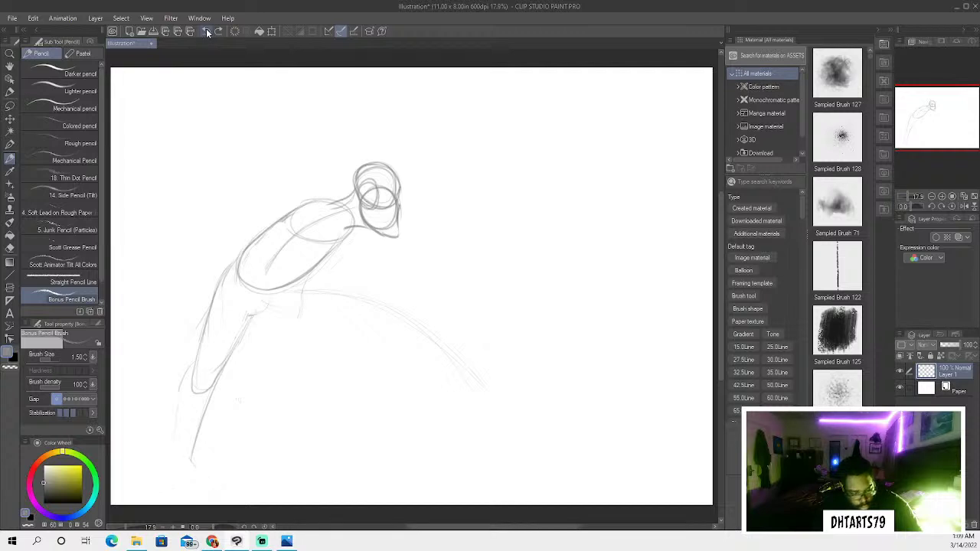
{"action": "left_click", "coordinate": [208, 32]}
{"action": "left_click", "coordinate": [208, 32]}
{"action": "left_click", "coordinate": [209, 33]}
{"action": "left_click", "coordinate": [211, 32]}
{"action": "left_click", "coordinate": [207, 32]}
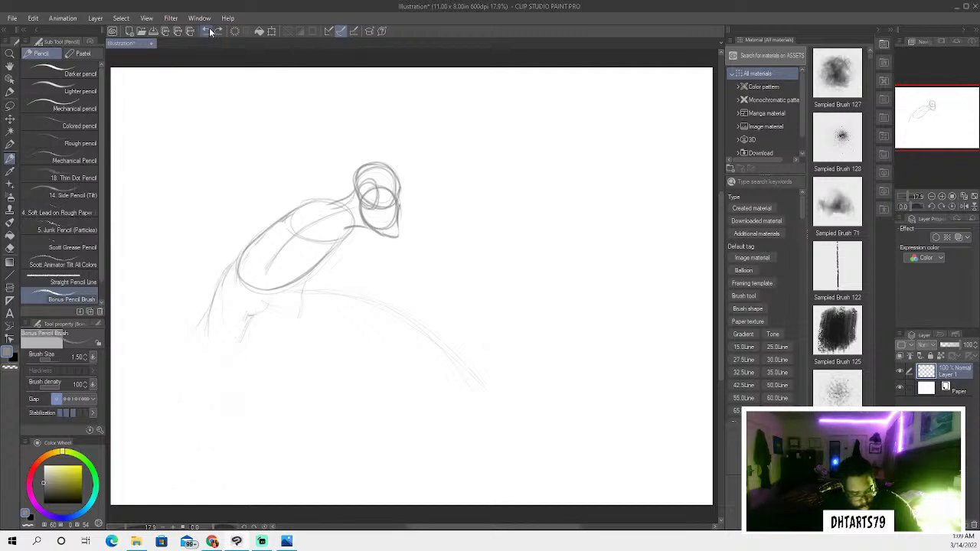
{"action": "left_click", "coordinate": [208, 32]}
{"action": "left_click", "coordinate": [207, 32]}
{"action": "left_click", "coordinate": [207, 33]}
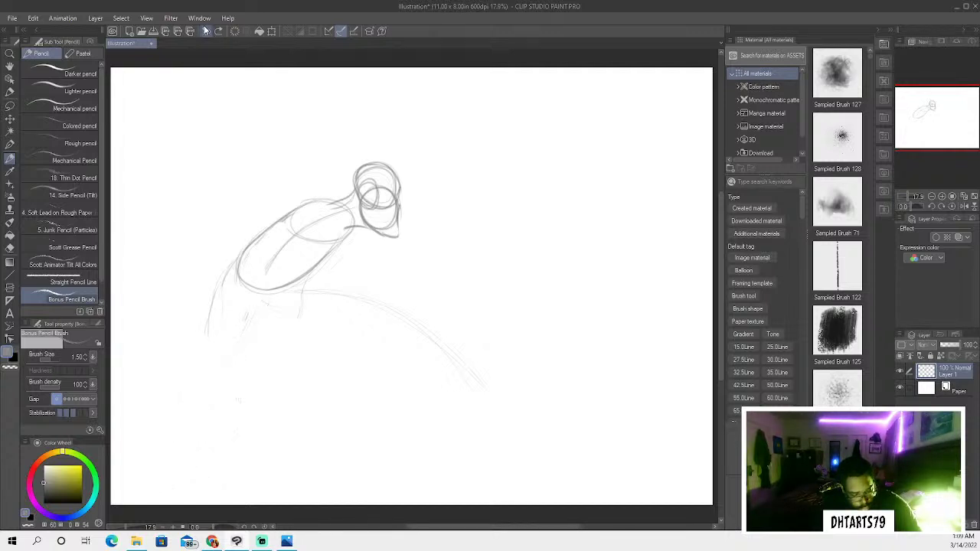
{"action": "left_click", "coordinate": [208, 32]}
{"action": "left_click", "coordinate": [207, 33]}
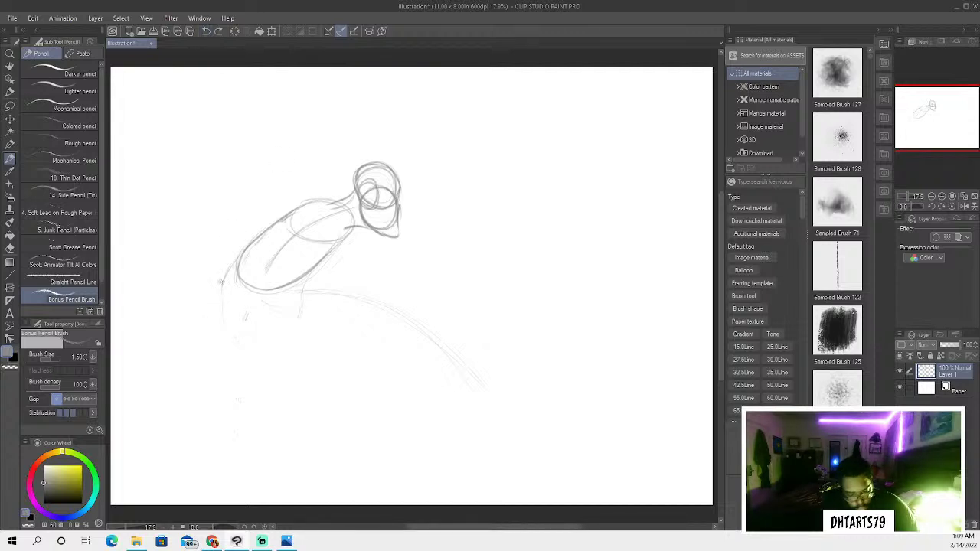
Pencil a rounded hip and a thigh angled forward to a bent knee below the torso
{"action": "left_click_drag", "start_coordinate": [222, 294], "coordinate": [221, 322]}
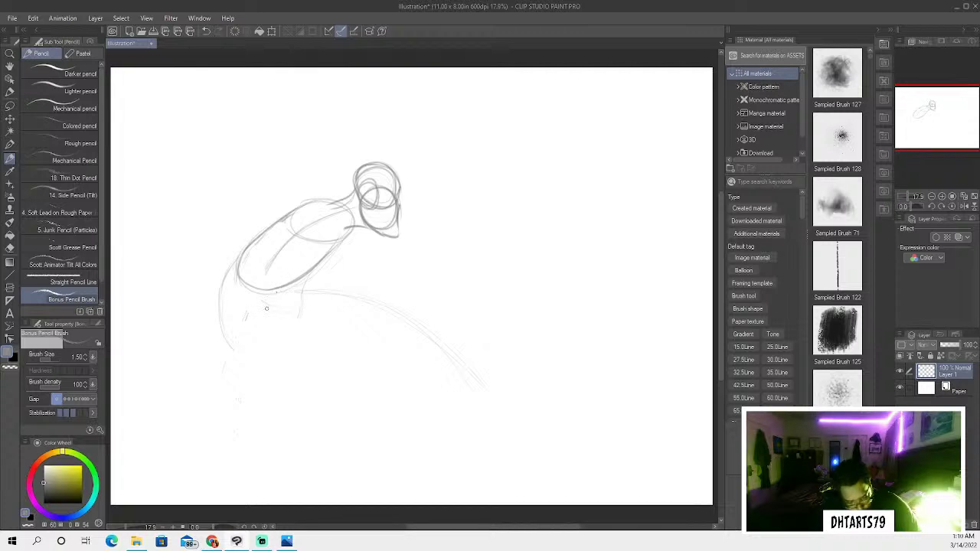
{"action": "mouse_move", "coordinate": [258, 314]}
{"action": "left_mouse_down"}
{"action": "mouse_move", "coordinate": [243, 291]}
{"action": "mouse_move", "coordinate": [277, 346]}
{"action": "mouse_move", "coordinate": [247, 293]}
{"action": "mouse_move", "coordinate": [275, 347]}
{"action": "mouse_move", "coordinate": [267, 356]}
{"action": "mouse_move", "coordinate": [226, 340]}
{"action": "mouse_move", "coordinate": [255, 364]}
{"action": "mouse_move", "coordinate": [242, 358]}
{"action": "mouse_move", "coordinate": [251, 365]}
{"action": "mouse_move", "coordinate": [280, 344]}
{"action": "left_mouse_up"}
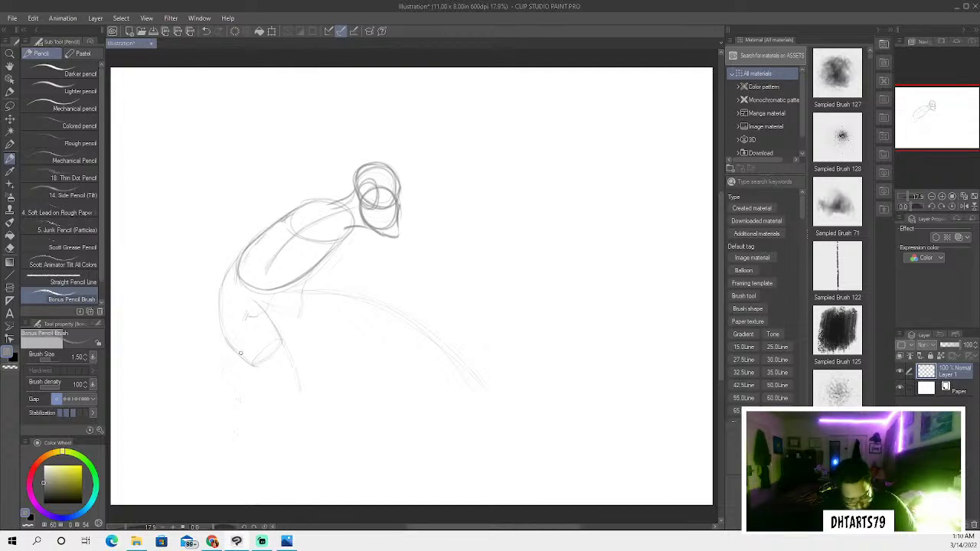
{"action": "mouse_move", "coordinate": [240, 353]}
{"action": "left_mouse_down"}
{"action": "mouse_move", "coordinate": [294, 403]}
{"action": "mouse_move", "coordinate": [303, 395]}
{"action": "mouse_move", "coordinate": [222, 325]}
{"action": "left_mouse_up"}
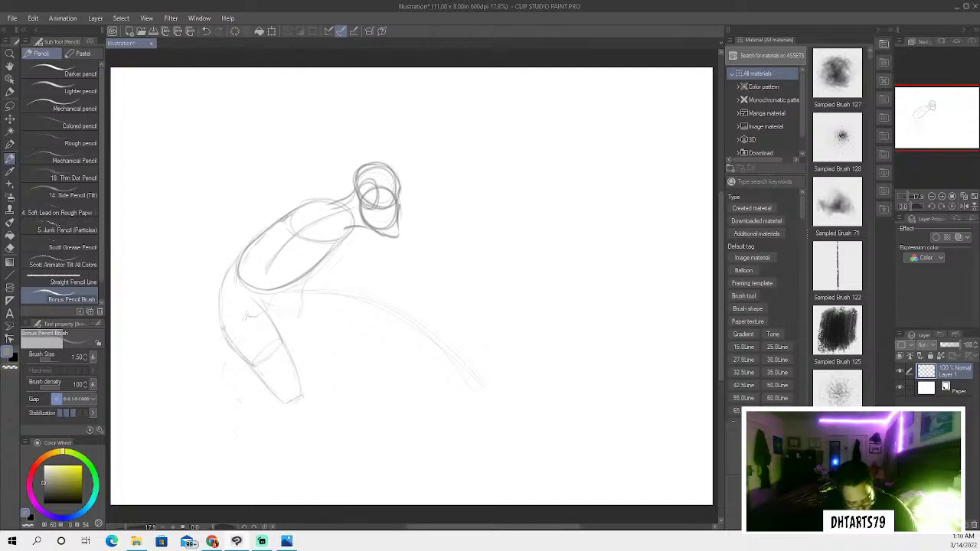
{"action": "left_click_drag", "start_coordinate": [239, 254], "coordinate": [227, 272]}
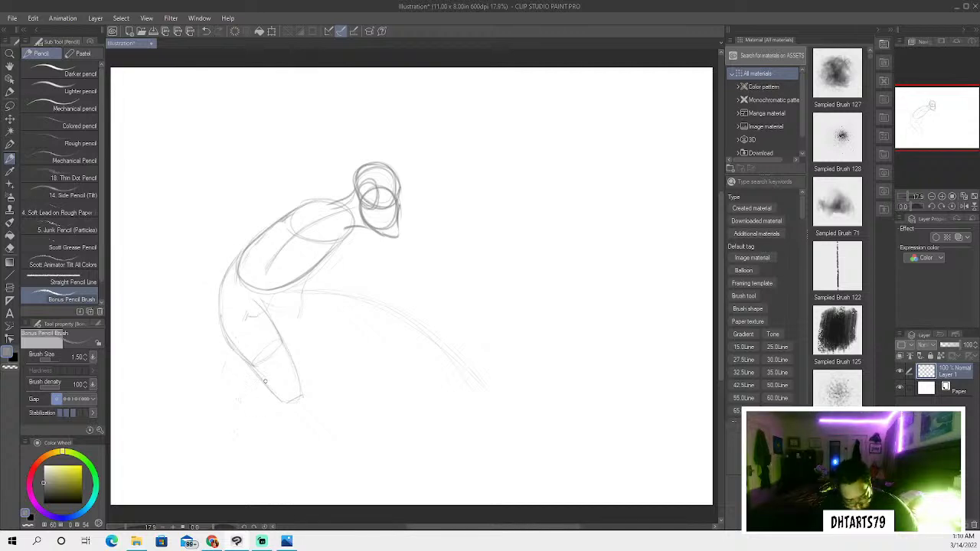
Pencil the lower leg slanting back from the bent knee, with the heel, instep and start of the toes
{"action": "left_click_drag", "start_coordinate": [262, 387], "coordinate": [244, 443]}
{"action": "mouse_move", "coordinate": [295, 393]}
{"action": "left_mouse_down"}
{"action": "mouse_move", "coordinate": [257, 460]}
{"action": "mouse_move", "coordinate": [285, 492]}
{"action": "left_mouse_up"}
{"action": "mouse_move", "coordinate": [227, 464]}
{"action": "left_mouse_down"}
{"action": "mouse_move", "coordinate": [232, 488]}
{"action": "mouse_move", "coordinate": [242, 445]}
{"action": "mouse_move", "coordinate": [227, 467]}
{"action": "mouse_move", "coordinate": [249, 492]}
{"action": "mouse_move", "coordinate": [228, 481]}
{"action": "mouse_move", "coordinate": [247, 415]}
{"action": "left_mouse_up"}
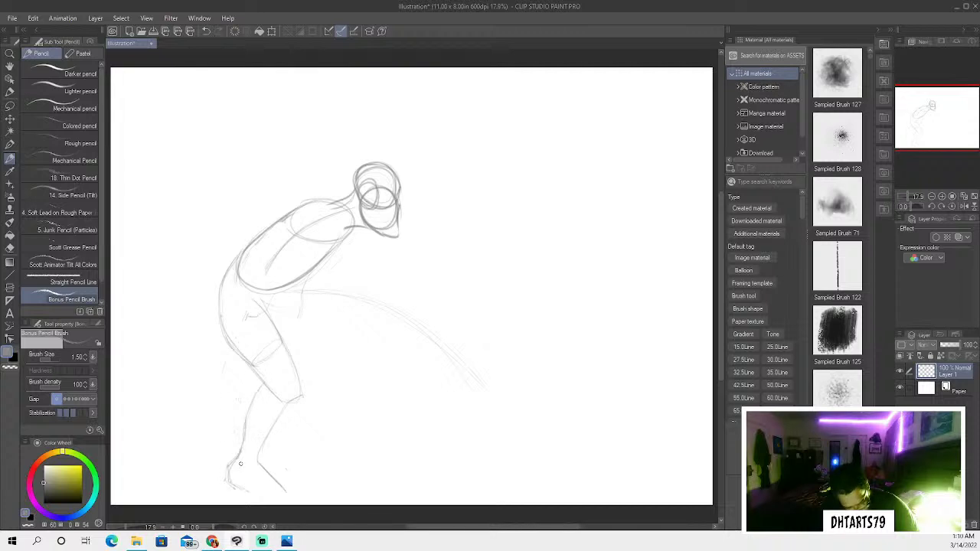
{"action": "left_click_drag", "start_coordinate": [259, 459], "coordinate": [286, 489]}
{"action": "mouse_move", "coordinate": [227, 463]}
{"action": "left_mouse_down"}
{"action": "mouse_move", "coordinate": [230, 481]}
{"action": "mouse_move", "coordinate": [261, 499]}
{"action": "mouse_move", "coordinate": [297, 501]}
{"action": "mouse_move", "coordinate": [283, 499]}
{"action": "left_mouse_up"}
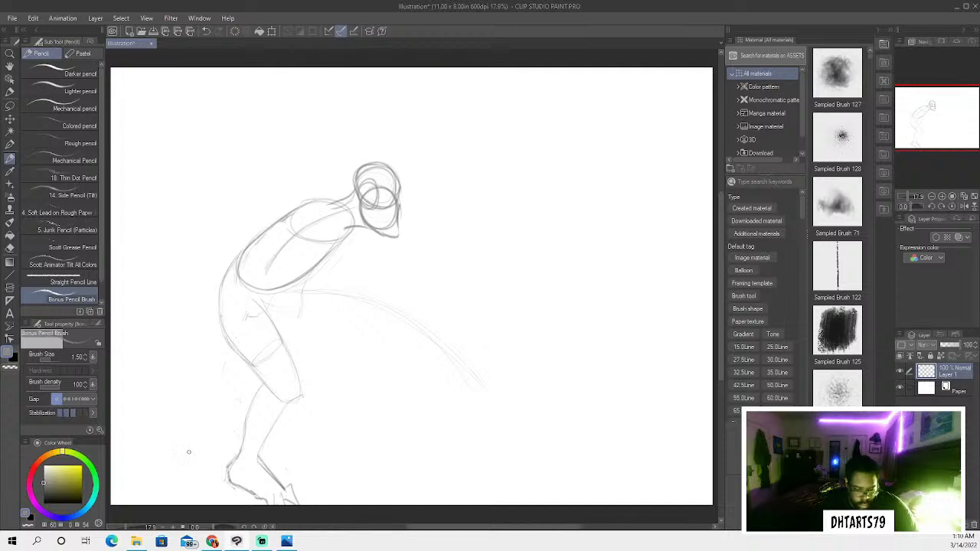
Lasso the whole figure, move it up the canvas with Scale/Rotate to make room below the foot, and deselect
{"action": "key", "text": "m"}
{"action": "mouse_move", "coordinate": [224, 119]}
{"action": "left_mouse_down"}
{"action": "mouse_move", "coordinate": [458, 217]}
{"action": "mouse_move", "coordinate": [450, 485]}
{"action": "mouse_move", "coordinate": [286, 513]}
{"action": "mouse_move", "coordinate": [193, 493]}
{"action": "mouse_move", "coordinate": [171, 298]}
{"action": "mouse_move", "coordinate": [188, 138]}
{"action": "mouse_move", "coordinate": [256, 108]}
{"action": "mouse_move", "coordinate": [212, 100]}
{"action": "left_mouse_up"}
{"action": "left_click", "coordinate": [33, 17]}
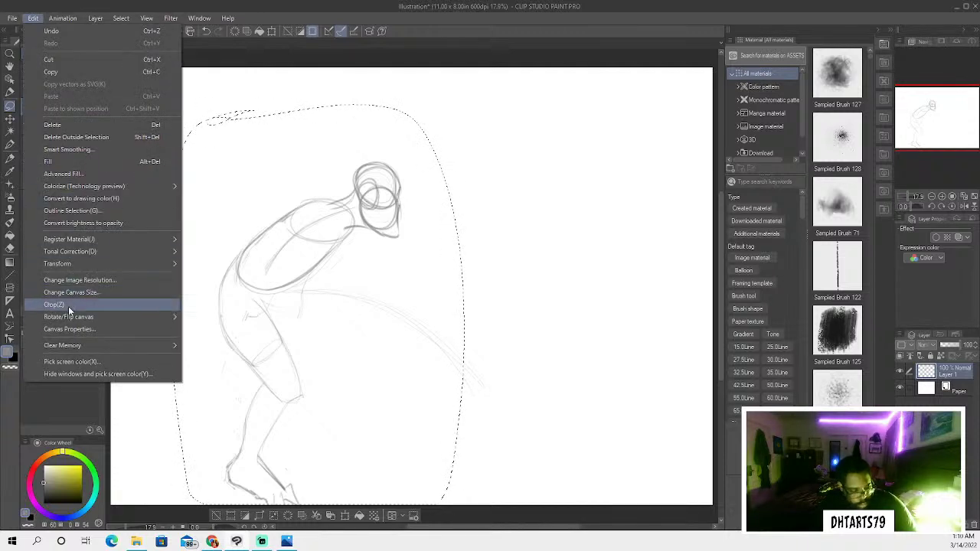
{"action": "mouse_move", "coordinate": [61, 263]}
{"action": "left_click", "coordinate": [195, 268]}
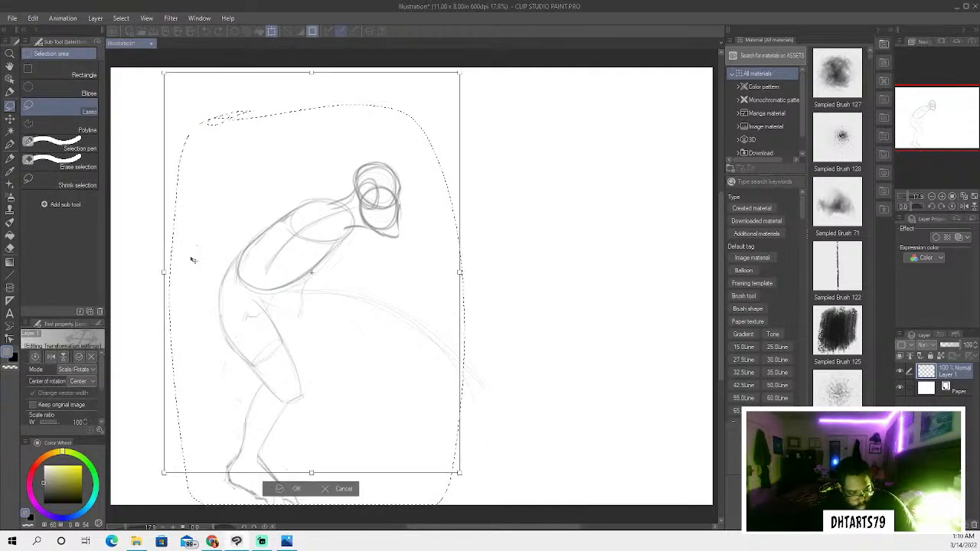
{"action": "mouse_move", "coordinate": [192, 260]}
{"action": "left_mouse_down"}
{"action": "mouse_move", "coordinate": [142, 214]}
{"action": "mouse_move", "coordinate": [156, 235]}
{"action": "mouse_move", "coordinate": [203, 245]}
{"action": "left_mouse_up"}
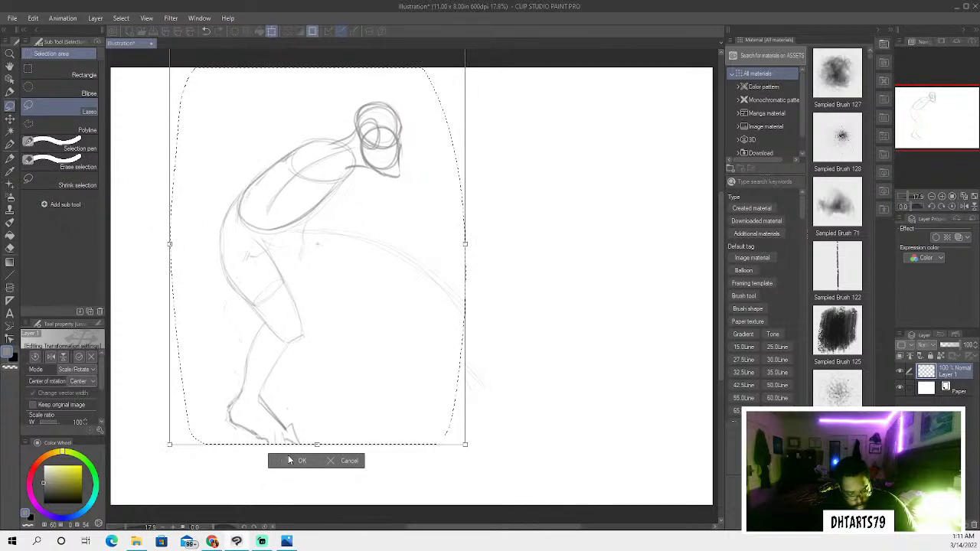
{"action": "key", "text": "Return"}
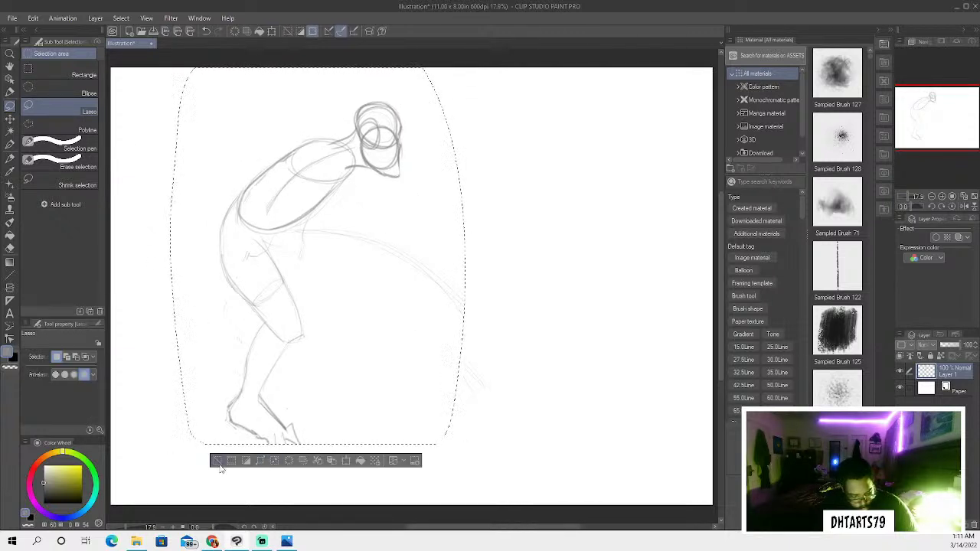
{"action": "left_click", "coordinate": [217, 462]}
Extend the first foot's toes into pointed claws with the Bonus Pencil Brush
{"action": "left_click", "coordinate": [10, 144]}
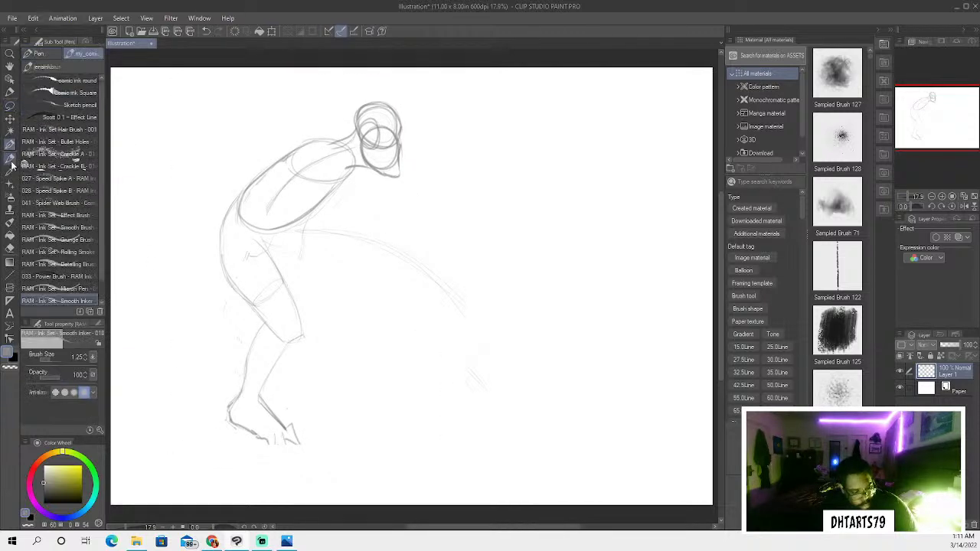
{"action": "left_click", "coordinate": [10, 158]}
{"action": "mouse_move", "coordinate": [286, 420]}
{"action": "left_mouse_down"}
{"action": "mouse_move", "coordinate": [303, 450]}
{"action": "mouse_move", "coordinate": [286, 435]}
{"action": "left_mouse_up"}
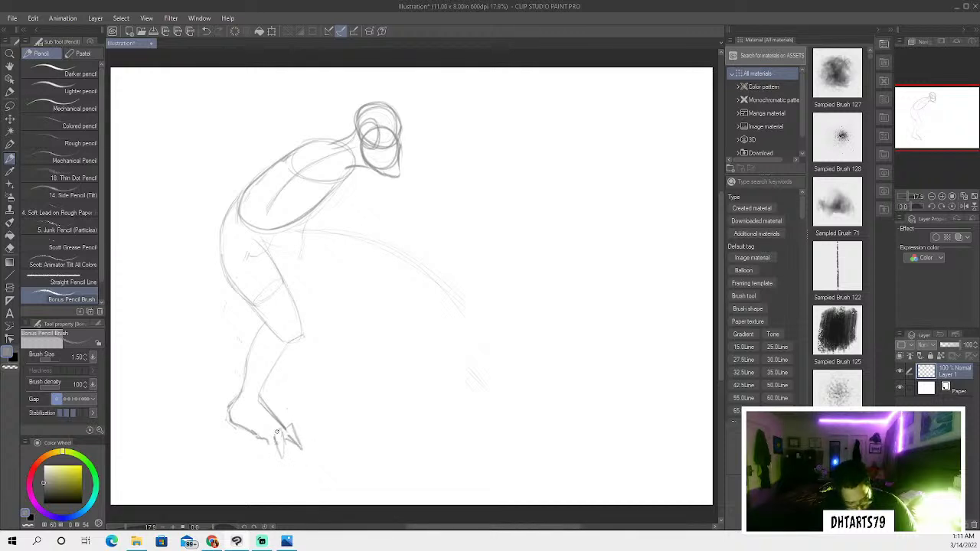
{"action": "mouse_move", "coordinate": [268, 459]}
{"action": "left_mouse_down"}
{"action": "mouse_move", "coordinate": [265, 439]}
{"action": "mouse_move", "coordinate": [245, 425]}
{"action": "left_mouse_up"}
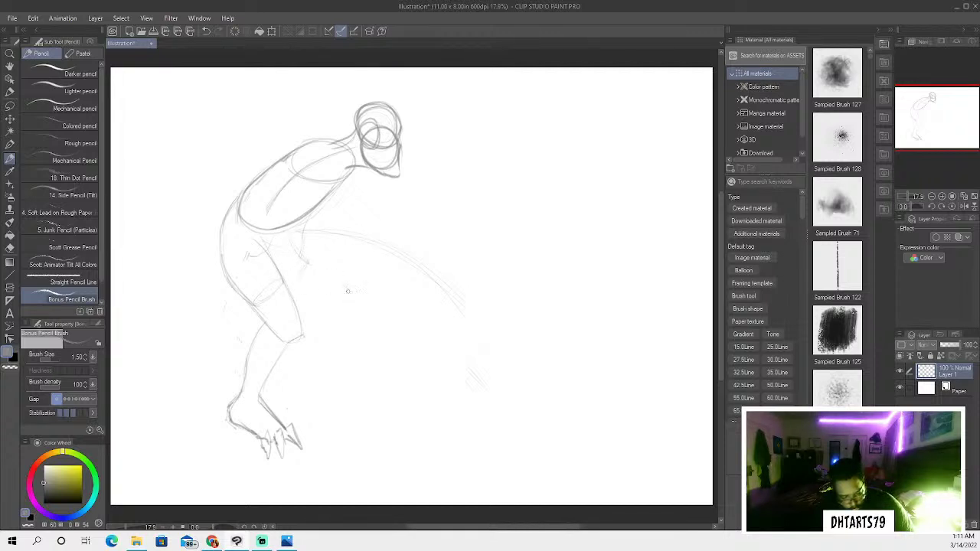
Pencil the second thigh reaching forward from the hip to a raised knee
{"action": "mouse_move", "coordinate": [317, 265]}
{"action": "left_mouse_down"}
{"action": "mouse_move", "coordinate": [356, 307]}
{"action": "mouse_move", "coordinate": [298, 307]}
{"action": "mouse_move", "coordinate": [362, 307]}
{"action": "left_mouse_up"}
{"action": "left_click_drag", "start_coordinate": [295, 300], "coordinate": [318, 309]}
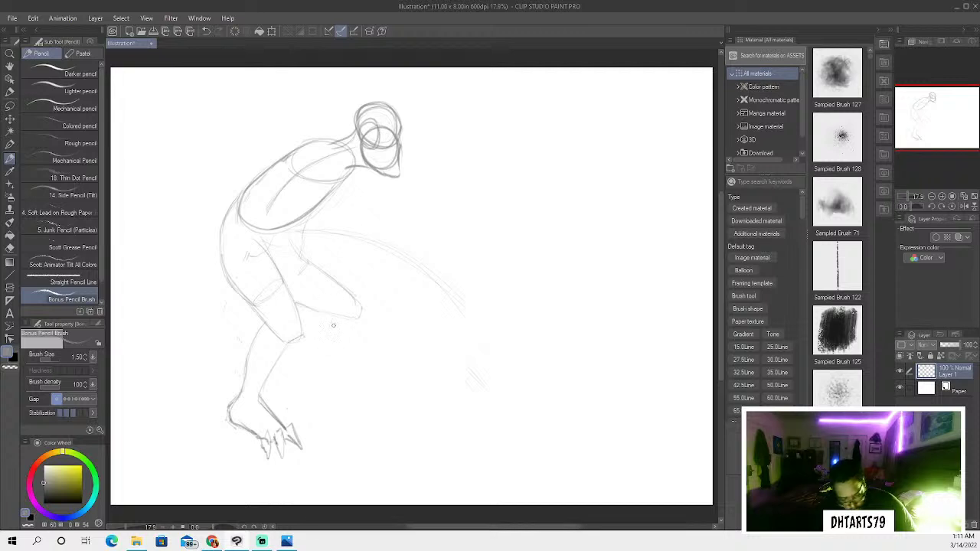
{"action": "left_click_drag", "start_coordinate": [320, 310], "coordinate": [359, 311]}
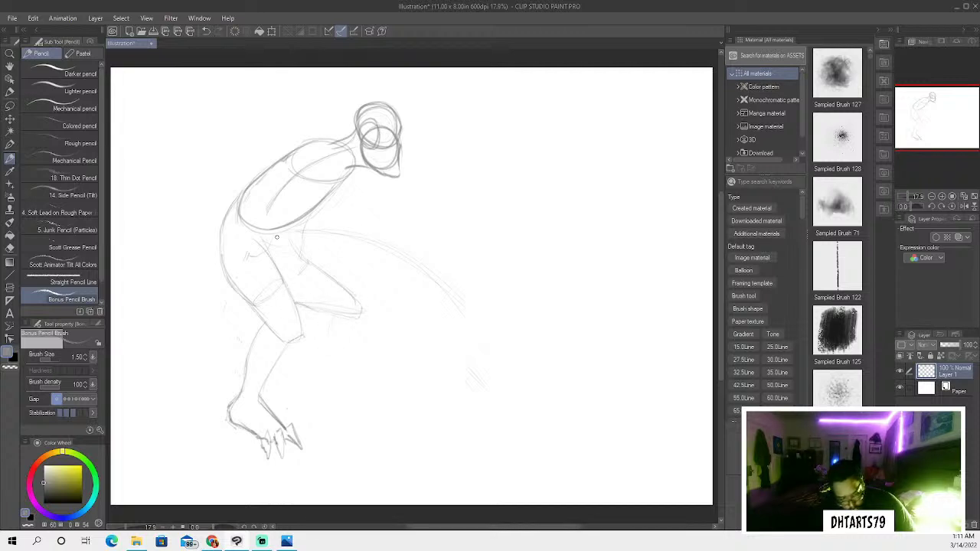
{"action": "left_click_drag", "start_coordinate": [335, 274], "coordinate": [367, 295]}
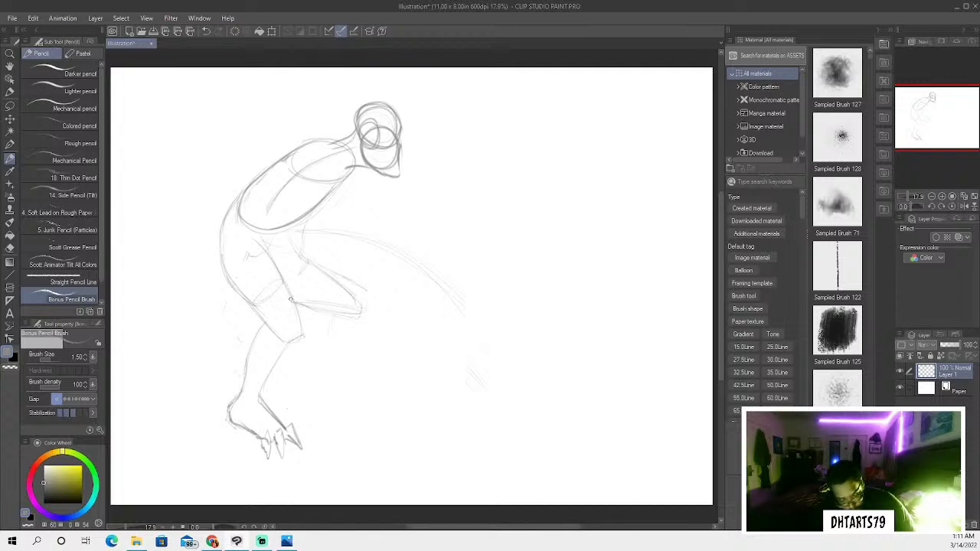
Pencil the second lower leg straight down from the raised knee with a rough foot, and darken the thigh's underside
{"action": "mouse_move", "coordinate": [290, 300]}
{"action": "left_mouse_down"}
{"action": "mouse_move", "coordinate": [359, 309]}
{"action": "mouse_move", "coordinate": [366, 286]}
{"action": "mouse_move", "coordinate": [348, 277]}
{"action": "mouse_move", "coordinate": [352, 367]}
{"action": "left_mouse_up"}
{"action": "left_click_drag", "start_coordinate": [370, 323], "coordinate": [369, 390]}
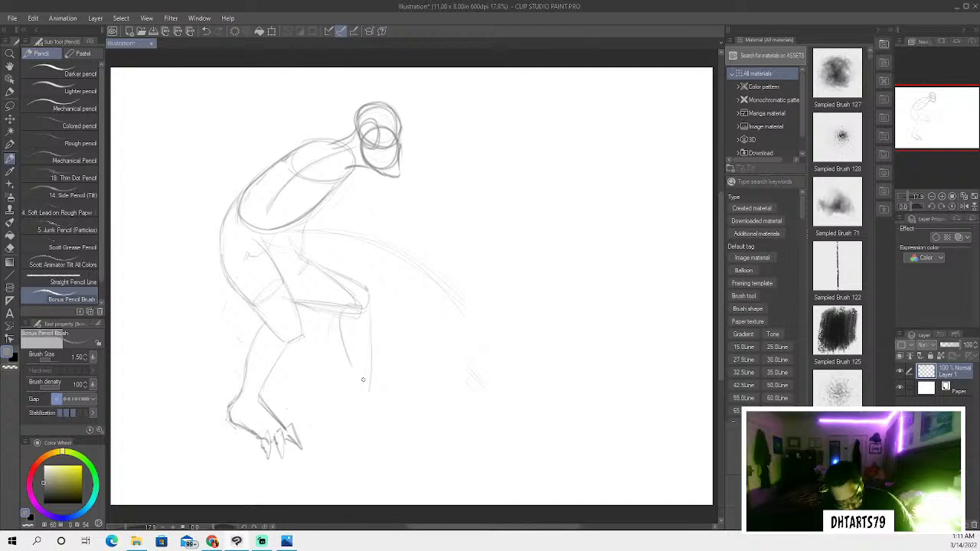
{"action": "left_click_drag", "start_coordinate": [342, 323], "coordinate": [346, 407]}
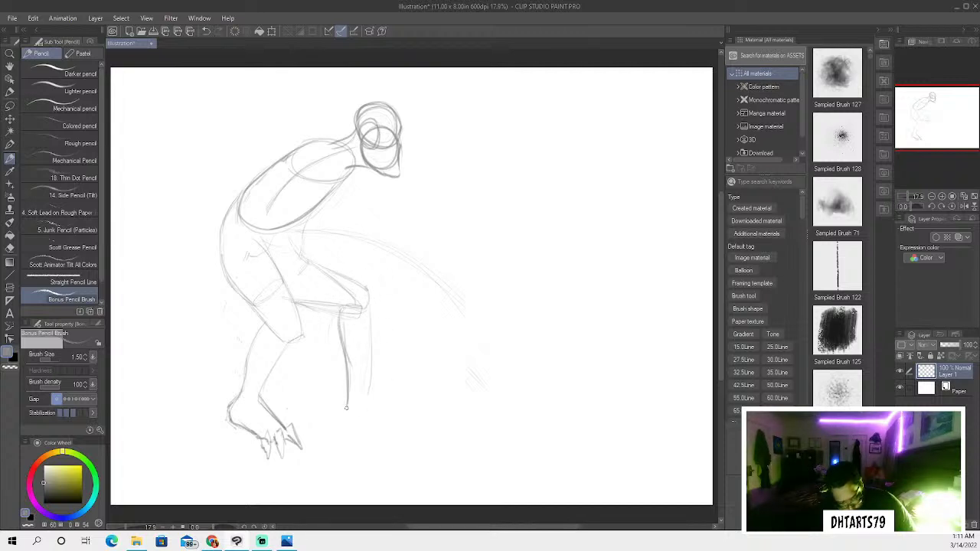
{"action": "left_click_drag", "start_coordinate": [369, 293], "coordinate": [365, 404]}
{"action": "mouse_move", "coordinate": [368, 371]}
{"action": "left_mouse_down"}
{"action": "mouse_move", "coordinate": [327, 400]}
{"action": "mouse_move", "coordinate": [346, 403]}
{"action": "mouse_move", "coordinate": [330, 421]}
{"action": "mouse_move", "coordinate": [345, 424]}
{"action": "mouse_move", "coordinate": [366, 402]}
{"action": "mouse_move", "coordinate": [366, 411]}
{"action": "mouse_move", "coordinate": [346, 404]}
{"action": "mouse_move", "coordinate": [346, 436]}
{"action": "left_mouse_up"}
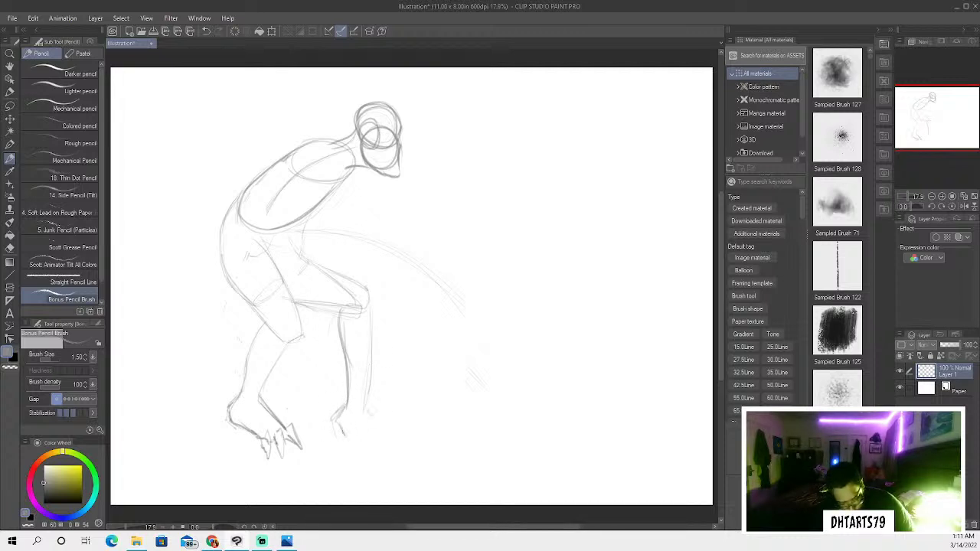
{"action": "left_click_drag", "start_coordinate": [292, 298], "coordinate": [360, 307]}
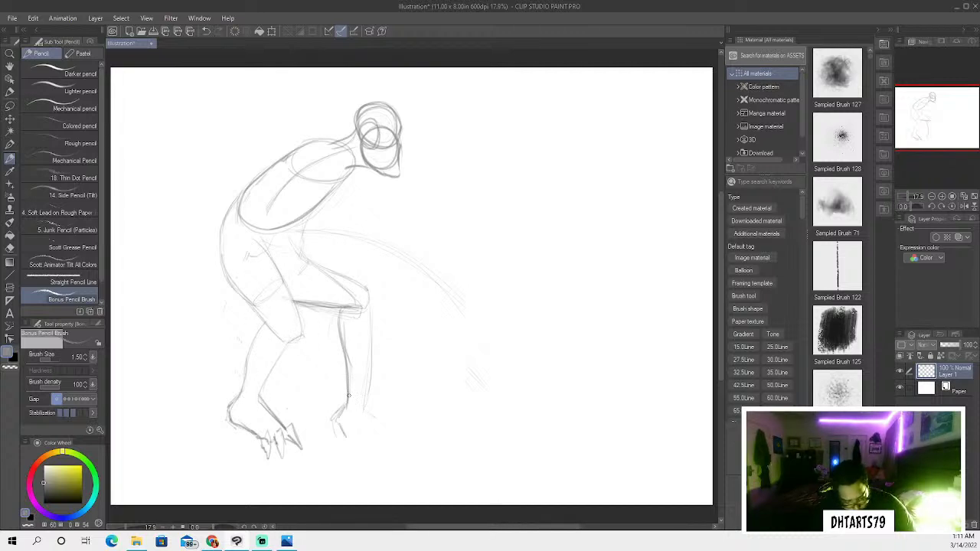
Erase the second leg's rough foot and pencil a new heel, ankle and top of the foot with the Bonus Pencil Brush
{"action": "mouse_move", "coordinate": [349, 392]}
{"action": "left_mouse_down"}
{"action": "mouse_move", "coordinate": [335, 428]}
{"action": "mouse_move", "coordinate": [346, 433]}
{"action": "mouse_move", "coordinate": [352, 400]}
{"action": "left_mouse_up"}
{"action": "left_click", "coordinate": [10, 248]}
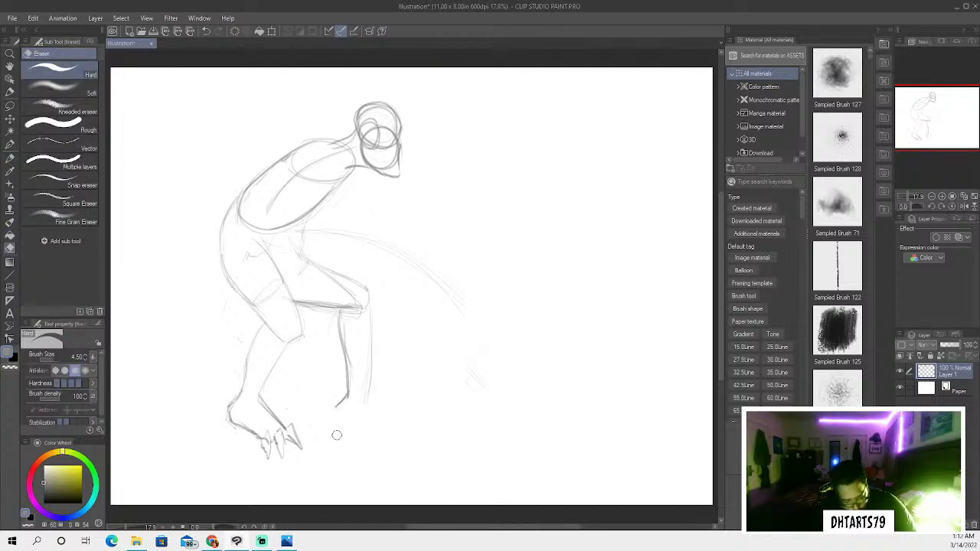
{"action": "left_click", "coordinate": [10, 158]}
{"action": "left_click_drag", "start_coordinate": [336, 406], "coordinate": [342, 414]}
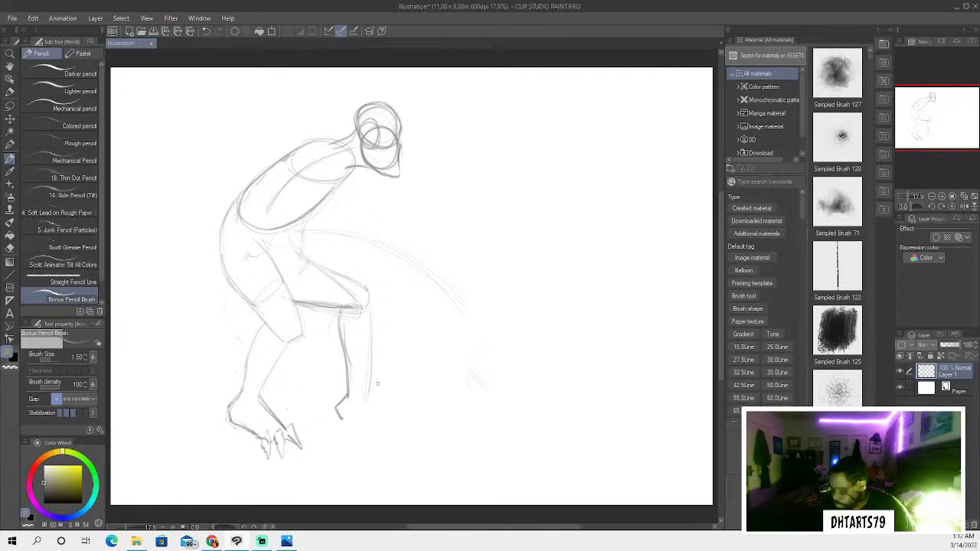
{"action": "left_click_drag", "start_coordinate": [366, 388], "coordinate": [403, 417]}
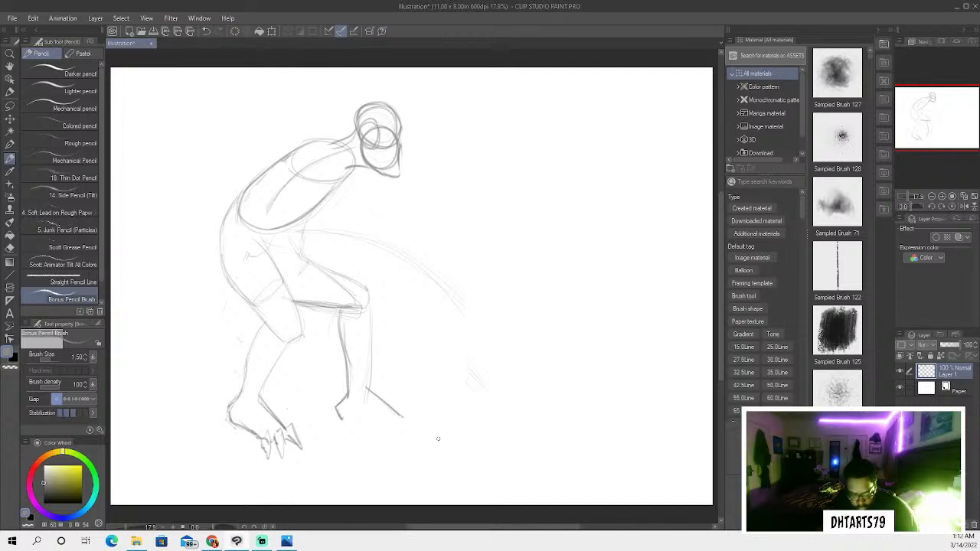
{"action": "left_click", "coordinate": [205, 31]}
{"action": "mouse_move", "coordinate": [368, 389]}
{"action": "left_mouse_down"}
{"action": "mouse_move", "coordinate": [394, 415]}
{"action": "mouse_move", "coordinate": [350, 422]}
{"action": "mouse_move", "coordinate": [376, 425]}
{"action": "left_mouse_up"}
{"action": "mouse_move", "coordinate": [364, 386]}
{"action": "left_mouse_down"}
{"action": "mouse_move", "coordinate": [400, 418]}
{"action": "mouse_move", "coordinate": [415, 411]}
{"action": "mouse_move", "coordinate": [424, 442]}
{"action": "mouse_move", "coordinate": [372, 424]}
{"action": "left_mouse_up"}
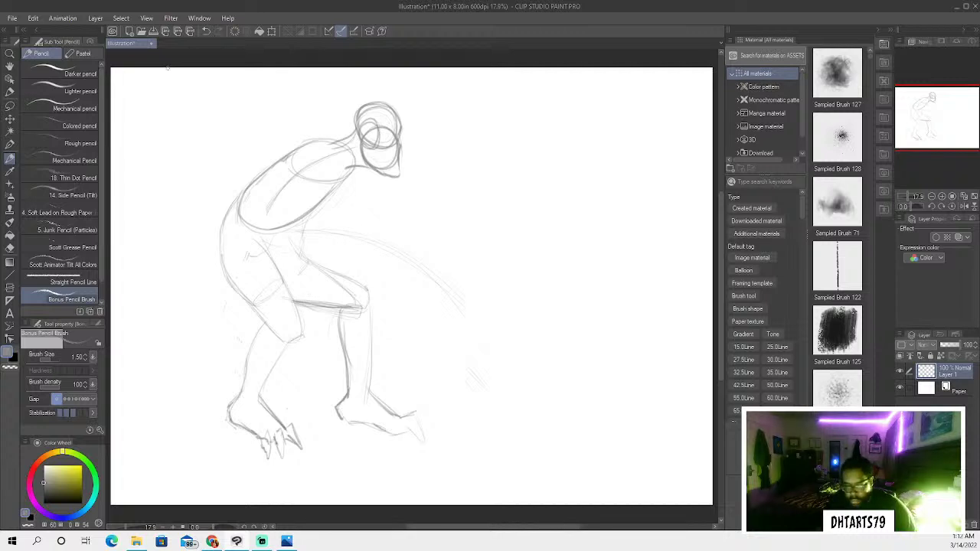
Undo the latest toe strokes, firm up the top of the second foot, and pencil its toes again
{"action": "left_click", "coordinate": [206, 30]}
{"action": "left_click", "coordinate": [207, 31]}
{"action": "left_click", "coordinate": [207, 30]}
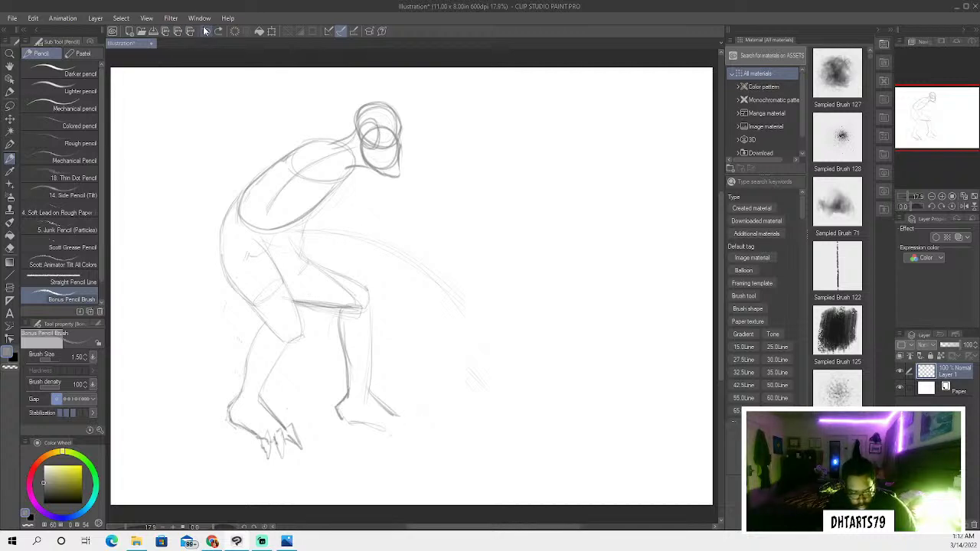
{"action": "left_click", "coordinate": [206, 31]}
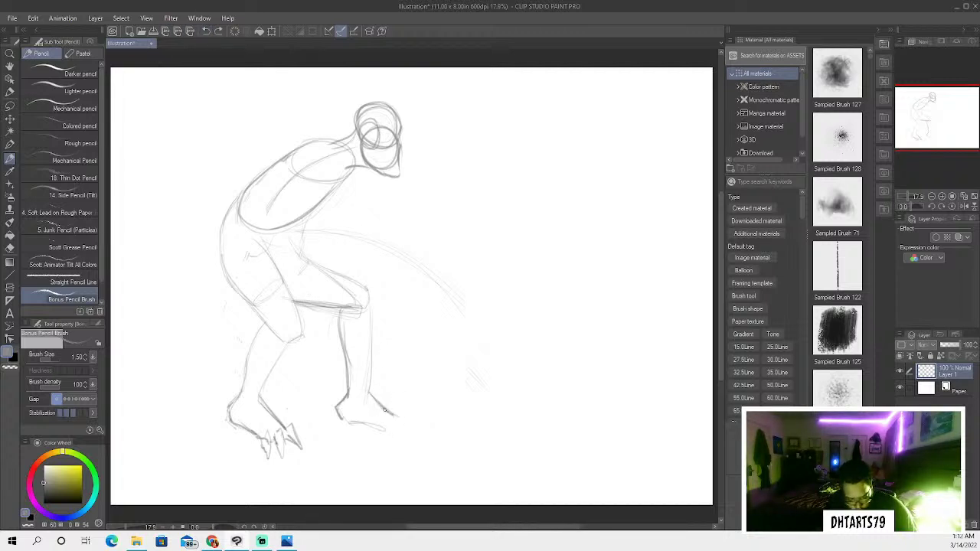
{"action": "mouse_move", "coordinate": [368, 392]}
{"action": "left_mouse_down"}
{"action": "mouse_move", "coordinate": [343, 407]}
{"action": "mouse_move", "coordinate": [347, 391]}
{"action": "mouse_move", "coordinate": [338, 408]}
{"action": "mouse_move", "coordinate": [361, 423]}
{"action": "mouse_move", "coordinate": [395, 417]}
{"action": "left_mouse_up"}
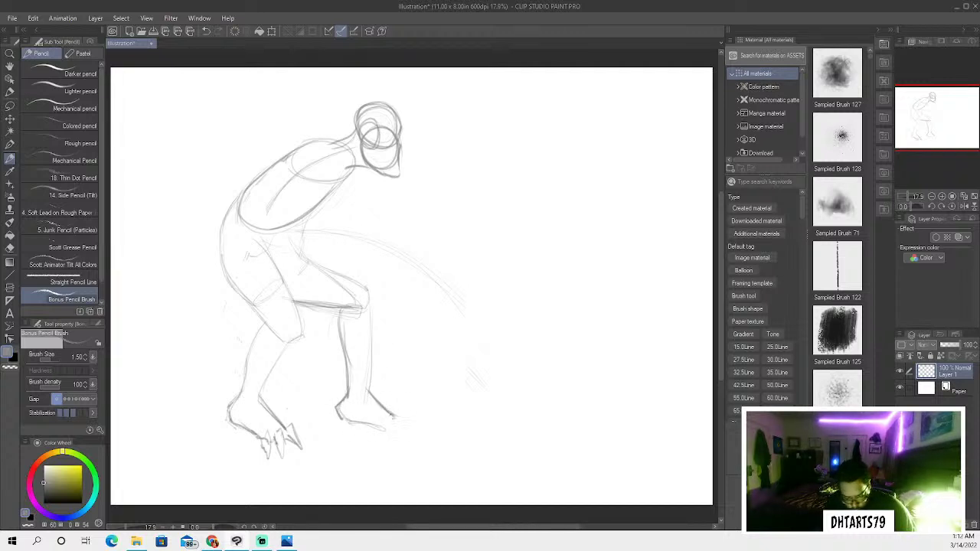
{"action": "mouse_move", "coordinate": [387, 411]}
{"action": "left_mouse_down"}
{"action": "mouse_move", "coordinate": [404, 414]}
{"action": "mouse_move", "coordinate": [411, 442]}
{"action": "mouse_move", "coordinate": [385, 431]}
{"action": "mouse_move", "coordinate": [412, 425]}
{"action": "mouse_move", "coordinate": [415, 435]}
{"action": "left_mouse_up"}
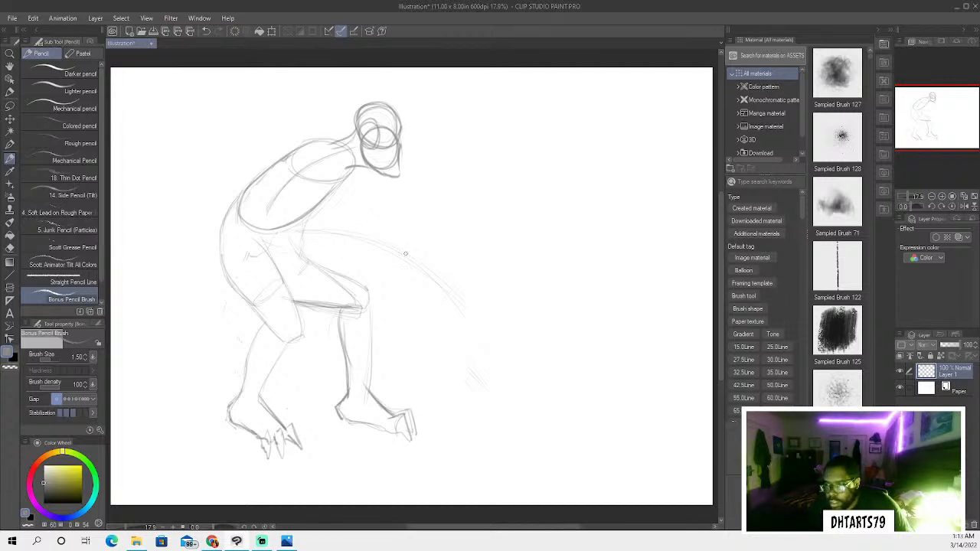
Rough in a second figure with a round head, an oval torso, and one arm reaching to a fist at the first figure's belly
{"action": "mouse_move", "coordinate": [301, 223]}
{"action": "left_mouse_down"}
{"action": "mouse_move", "coordinate": [286, 232]}
{"action": "mouse_move", "coordinate": [291, 244]}
{"action": "mouse_move", "coordinate": [301, 228]}
{"action": "left_mouse_up"}
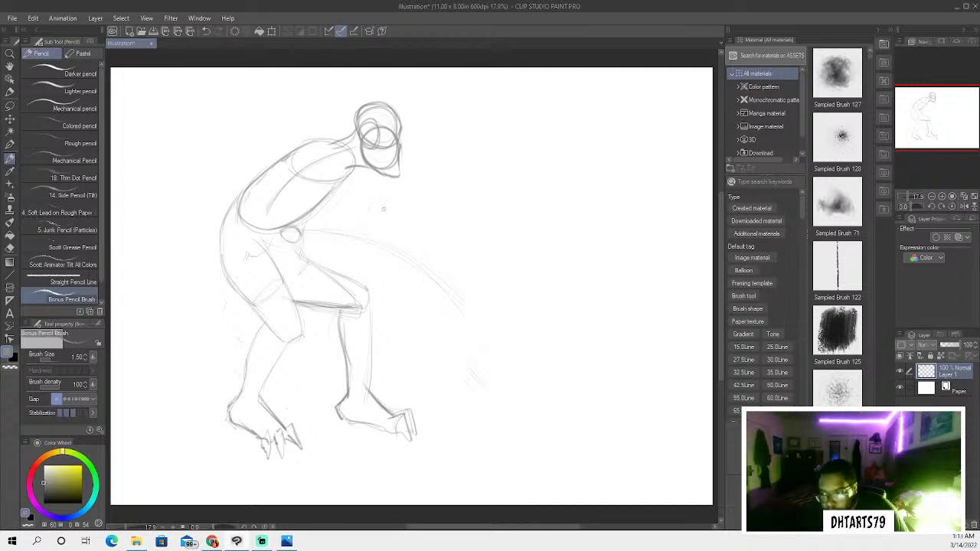
{"action": "mouse_move", "coordinate": [344, 238]}
{"action": "left_mouse_down"}
{"action": "mouse_move", "coordinate": [354, 260]}
{"action": "mouse_move", "coordinate": [348, 218]}
{"action": "mouse_move", "coordinate": [375, 241]}
{"action": "mouse_move", "coordinate": [405, 241]}
{"action": "left_mouse_up"}
{"action": "left_click_drag", "start_coordinate": [371, 253], "coordinate": [368, 277]}
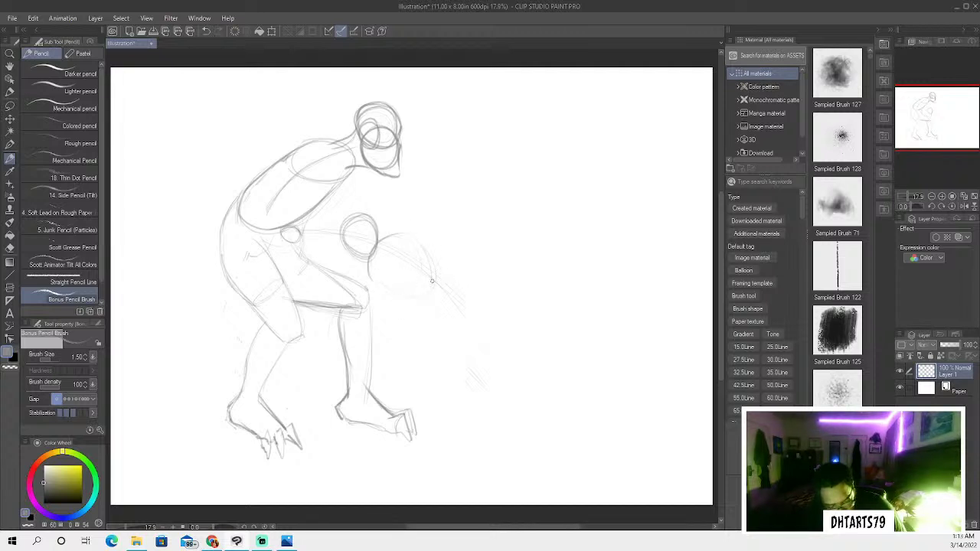
{"action": "mouse_move", "coordinate": [435, 255]}
{"action": "left_mouse_down"}
{"action": "mouse_move", "coordinate": [433, 301]}
{"action": "mouse_move", "coordinate": [397, 291]}
{"action": "mouse_move", "coordinate": [450, 309]}
{"action": "left_mouse_up"}
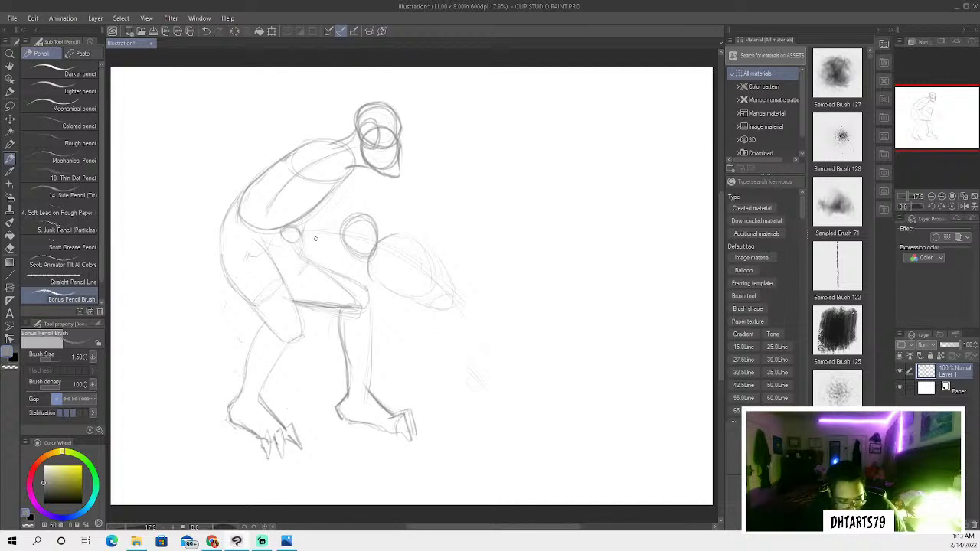
{"action": "mouse_move", "coordinate": [291, 235]}
{"action": "left_mouse_down"}
{"action": "mouse_move", "coordinate": [337, 244]}
{"action": "mouse_move", "coordinate": [323, 228]}
{"action": "left_mouse_up"}
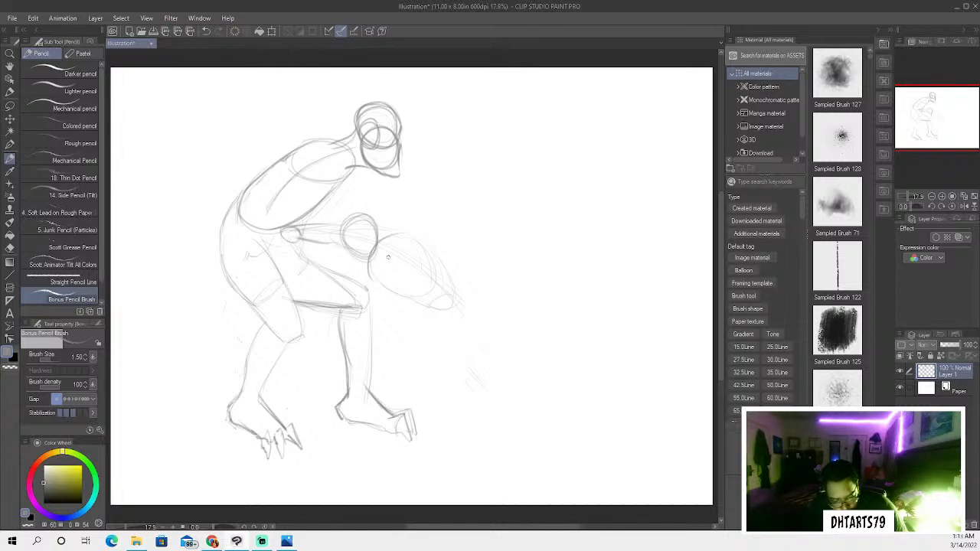
Pencil the second figure's near arm from a shoulder circle back to a raised elbow and down to a boxy hand
{"action": "mouse_move", "coordinate": [388, 257]}
{"action": "left_mouse_down"}
{"action": "mouse_move", "coordinate": [389, 283]}
{"action": "mouse_move", "coordinate": [382, 260]}
{"action": "left_mouse_up"}
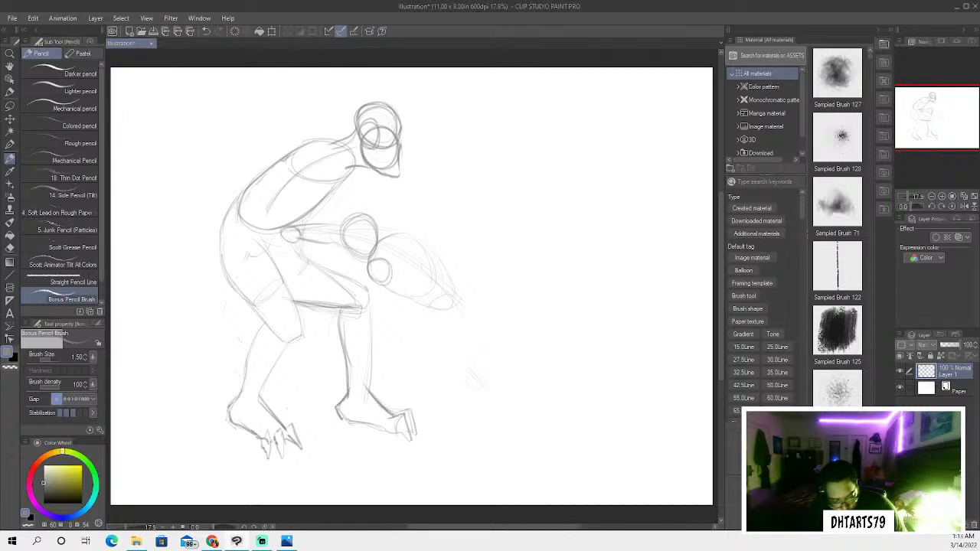
{"action": "left_click", "coordinate": [205, 31]}
{"action": "mouse_move", "coordinate": [373, 271]}
{"action": "left_mouse_down"}
{"action": "mouse_move", "coordinate": [361, 288]}
{"action": "mouse_move", "coordinate": [377, 276]}
{"action": "left_mouse_up"}
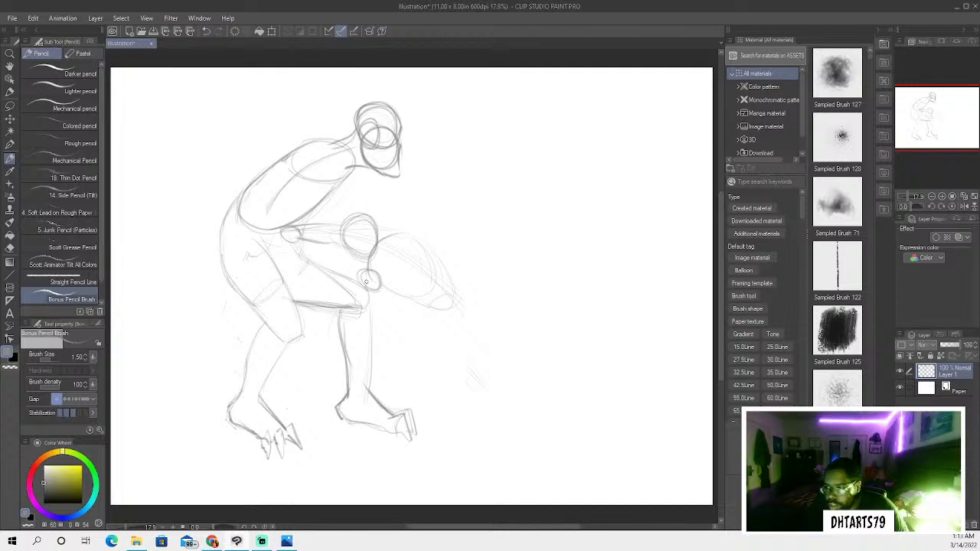
{"action": "mouse_move", "coordinate": [366, 277]}
{"action": "left_mouse_down"}
{"action": "mouse_move", "coordinate": [449, 250]}
{"action": "mouse_move", "coordinate": [396, 310]}
{"action": "mouse_move", "coordinate": [447, 249]}
{"action": "left_mouse_up"}
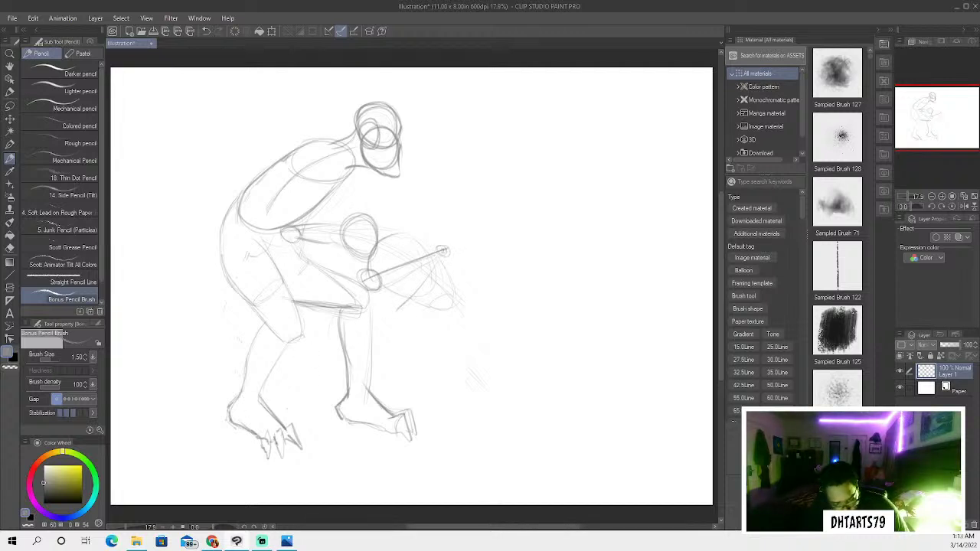
{"action": "mouse_move", "coordinate": [366, 274]}
{"action": "left_mouse_down"}
{"action": "mouse_move", "coordinate": [430, 247]}
{"action": "mouse_move", "coordinate": [446, 257]}
{"action": "mouse_move", "coordinate": [394, 310]}
{"action": "left_mouse_up"}
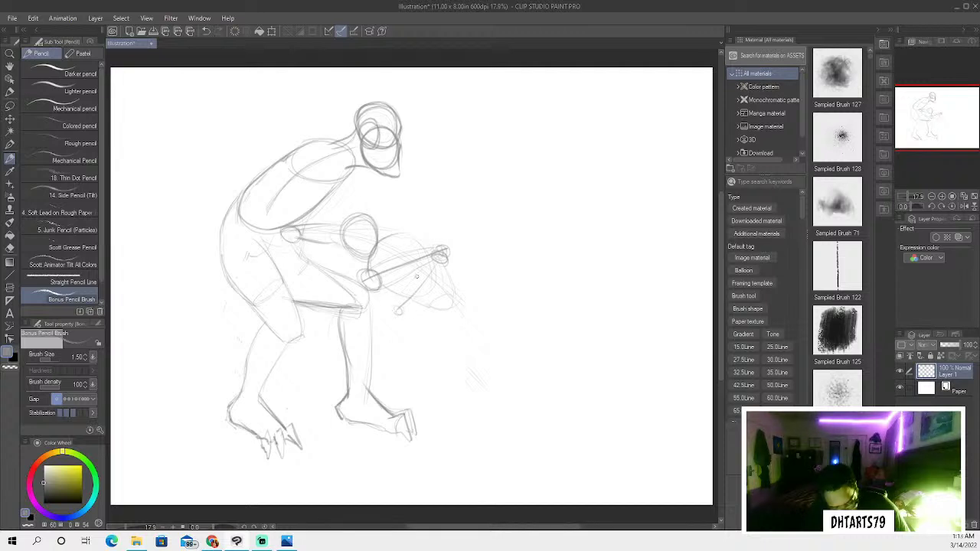
{"action": "mouse_move", "coordinate": [441, 274]}
{"action": "left_mouse_down"}
{"action": "mouse_move", "coordinate": [409, 307]}
{"action": "mouse_move", "coordinate": [378, 309]}
{"action": "mouse_move", "coordinate": [379, 327]}
{"action": "mouse_move", "coordinate": [400, 322]}
{"action": "left_mouse_up"}
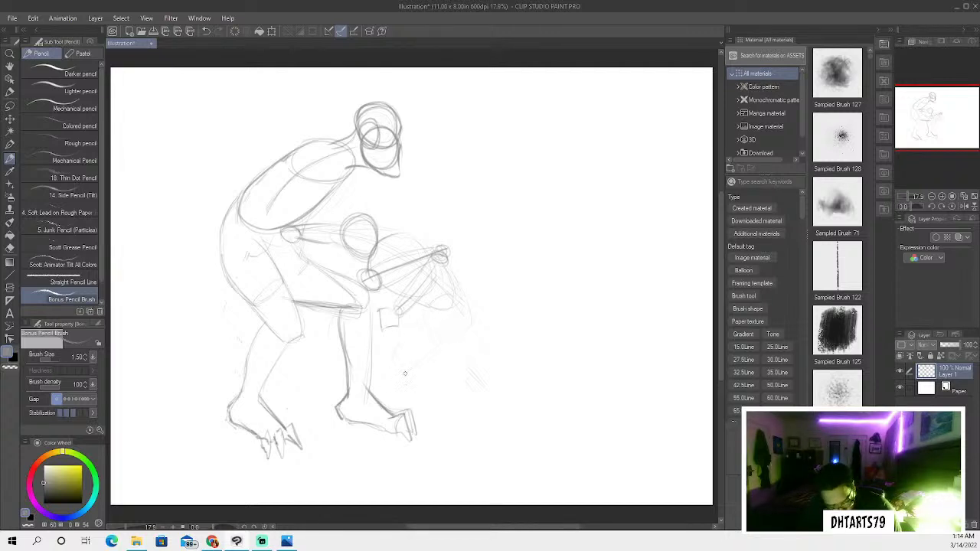
Rough in the second figure's bent front leg down to the foot and the thigh of its rear leg
{"action": "mouse_move", "coordinate": [405, 372]}
{"action": "left_mouse_down"}
{"action": "mouse_move", "coordinate": [445, 341]}
{"action": "mouse_move", "coordinate": [392, 355]}
{"action": "left_mouse_up"}
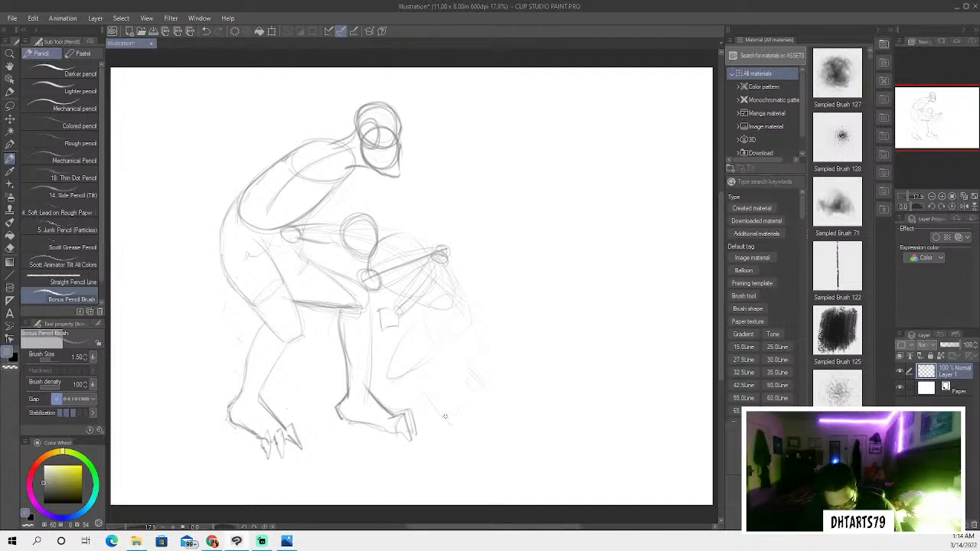
{"action": "mouse_move", "coordinate": [406, 394]}
{"action": "left_mouse_down"}
{"action": "mouse_move", "coordinate": [425, 417]}
{"action": "mouse_move", "coordinate": [403, 391]}
{"action": "mouse_move", "coordinate": [432, 424]}
{"action": "mouse_move", "coordinate": [438, 467]}
{"action": "left_mouse_up"}
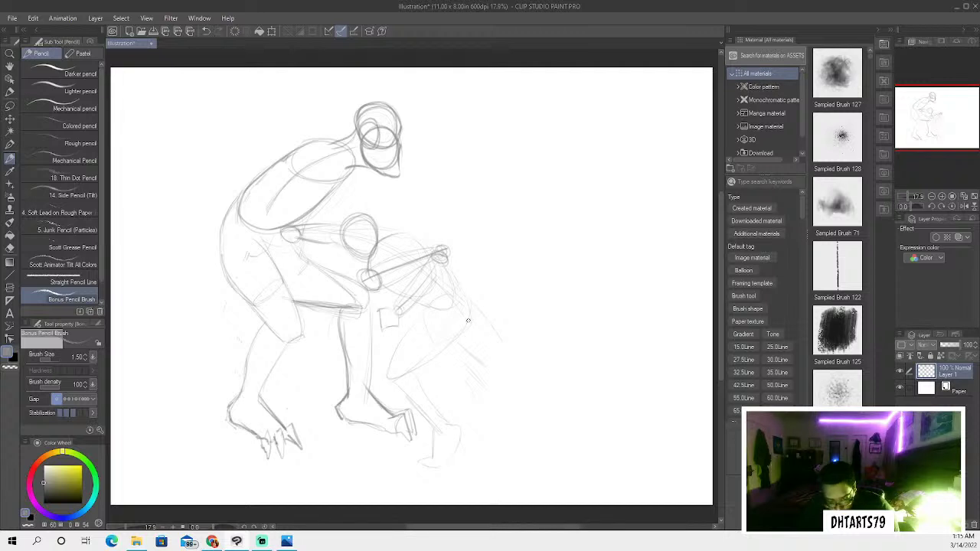
{"action": "mouse_move", "coordinate": [463, 296]}
{"action": "left_mouse_down"}
{"action": "mouse_move", "coordinate": [503, 353]}
{"action": "mouse_move", "coordinate": [469, 346]}
{"action": "mouse_move", "coordinate": [485, 360]}
{"action": "mouse_move", "coordinate": [456, 337]}
{"action": "mouse_move", "coordinate": [505, 369]}
{"action": "left_mouse_up"}
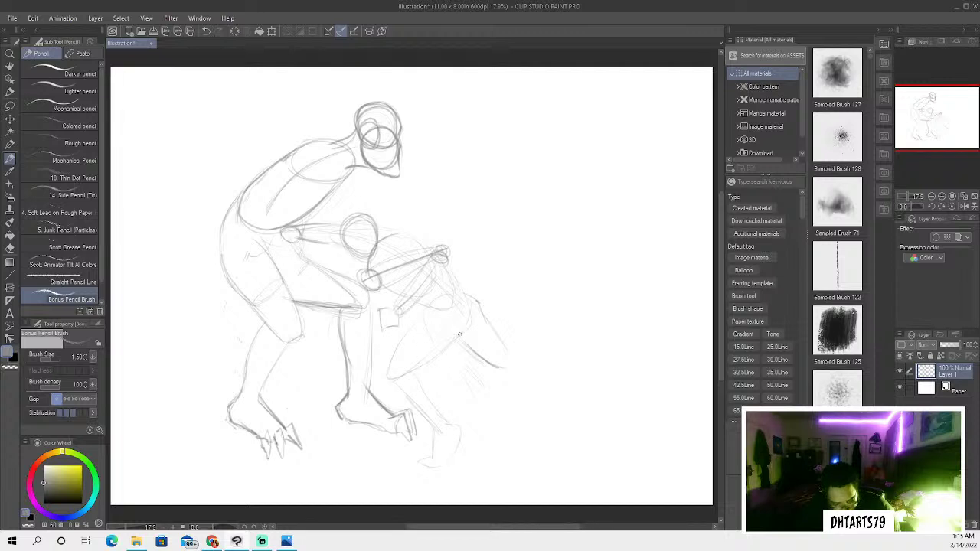
Darken the second figure's front thigh and lower leg, and shape its foot with a defined toe and heel
{"action": "left_click_drag", "start_coordinate": [421, 320], "coordinate": [401, 351]}
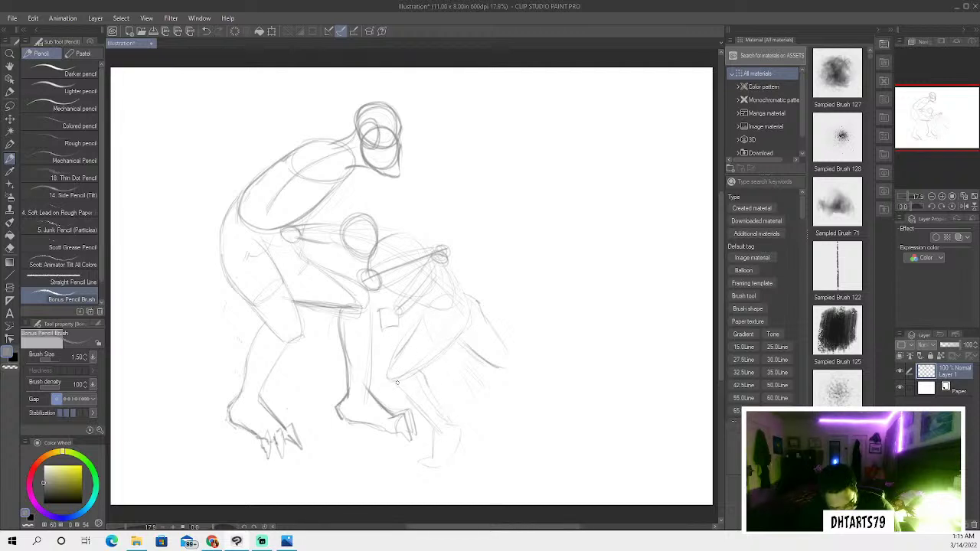
{"action": "mouse_move", "coordinate": [403, 392]}
{"action": "left_mouse_down"}
{"action": "mouse_move", "coordinate": [423, 410]}
{"action": "mouse_move", "coordinate": [403, 395]}
{"action": "left_mouse_up"}
{"action": "left_click_drag", "start_coordinate": [424, 389], "coordinate": [456, 426]}
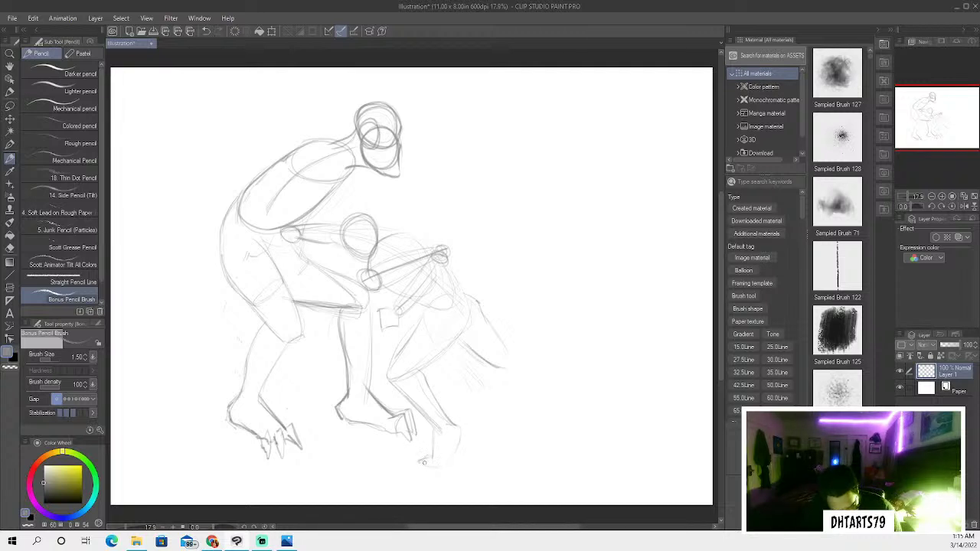
{"action": "mouse_move", "coordinate": [418, 459]}
{"action": "left_mouse_down"}
{"action": "mouse_move", "coordinate": [433, 468]}
{"action": "mouse_move", "coordinate": [460, 433]}
{"action": "left_mouse_up"}
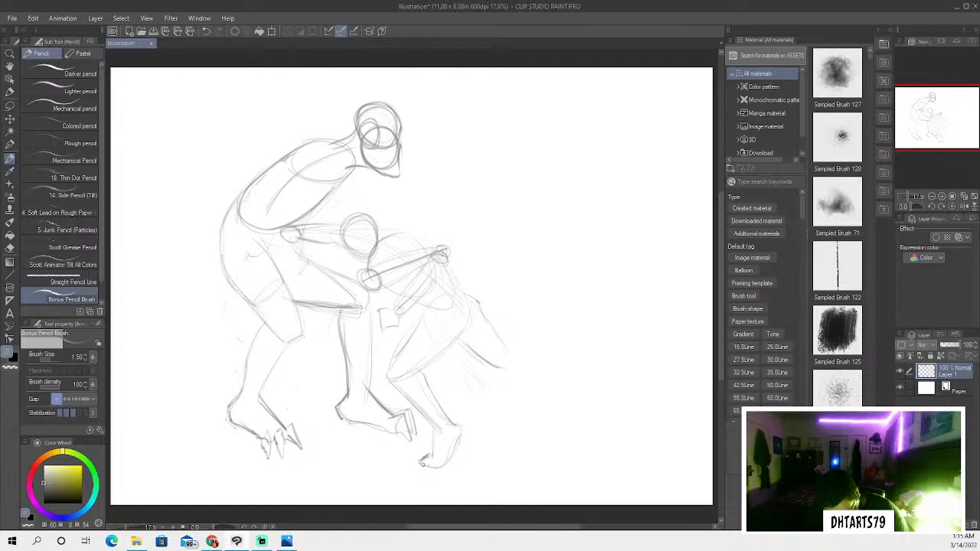
{"action": "left_click_drag", "start_coordinate": [422, 462], "coordinate": [446, 467]}
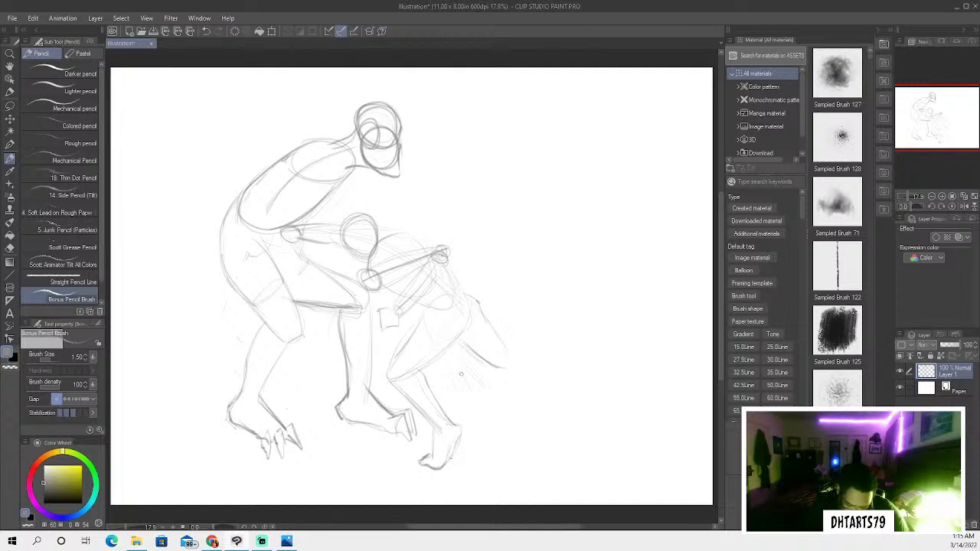
Pencil the second figure's rear knee and lower leg stretching backward, ending in a rough foot
{"action": "left_click_drag", "start_coordinate": [464, 347], "coordinate": [511, 365]}
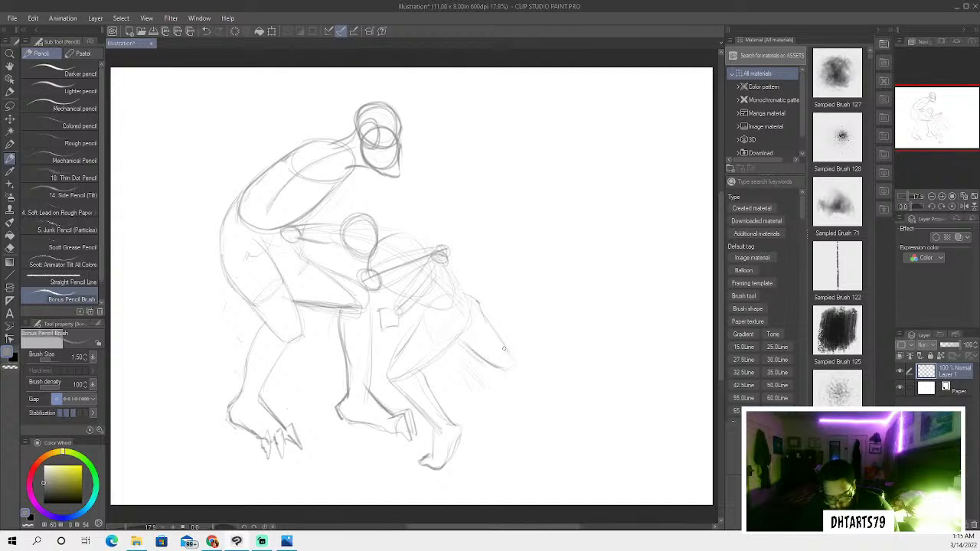
{"action": "left_click_drag", "start_coordinate": [505, 347], "coordinate": [589, 372]}
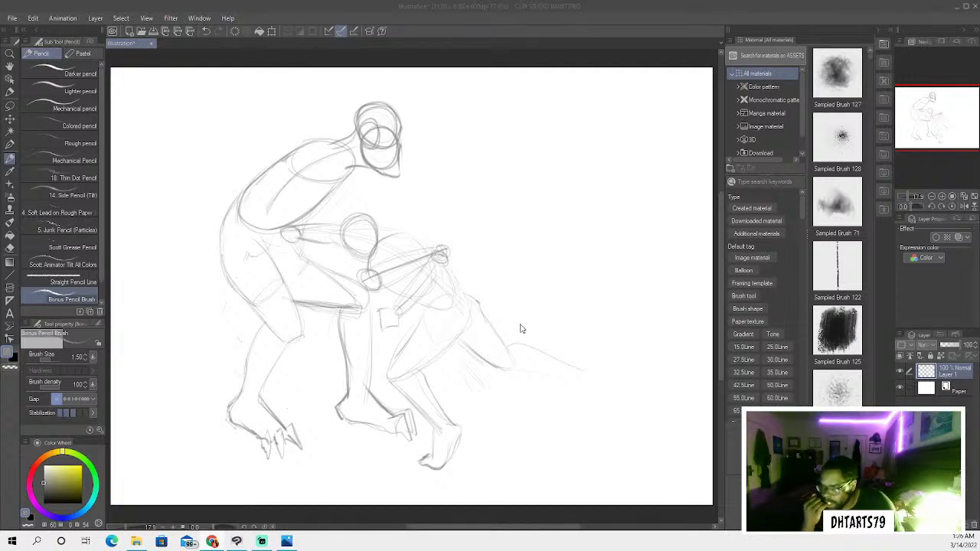
{"action": "left_click", "coordinate": [583, 370]}
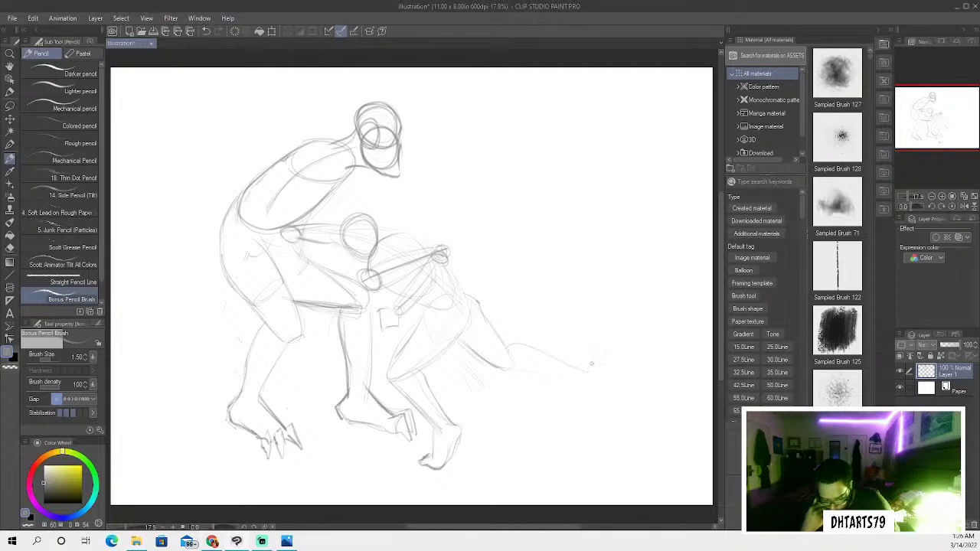
{"action": "left_click_drag", "start_coordinate": [589, 373], "coordinate": [604, 390]}
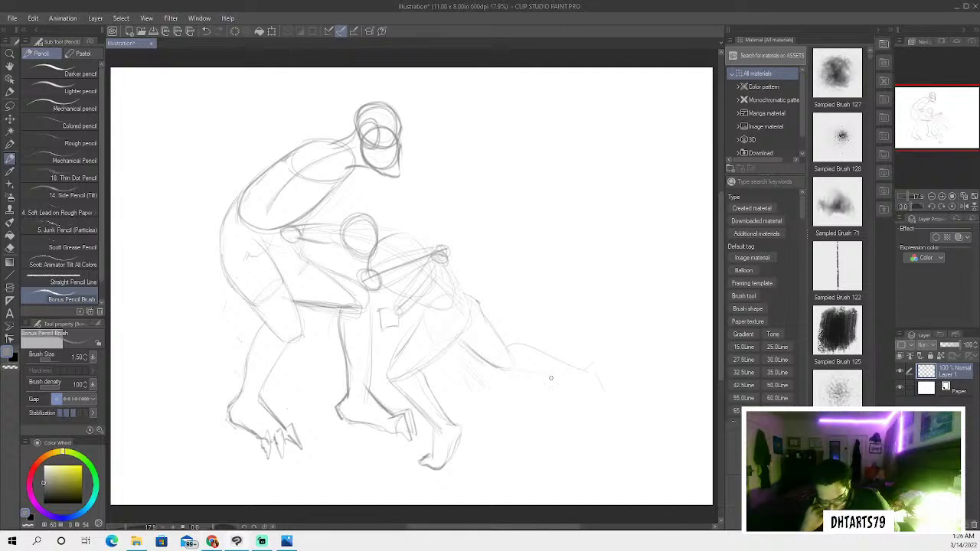
{"action": "mouse_move", "coordinate": [580, 385]}
{"action": "left_mouse_down"}
{"action": "mouse_move", "coordinate": [593, 423]}
{"action": "mouse_move", "coordinate": [609, 420]}
{"action": "mouse_move", "coordinate": [600, 425]}
{"action": "mouse_move", "coordinate": [610, 411]}
{"action": "mouse_move", "coordinate": [603, 389]}
{"action": "left_mouse_up"}
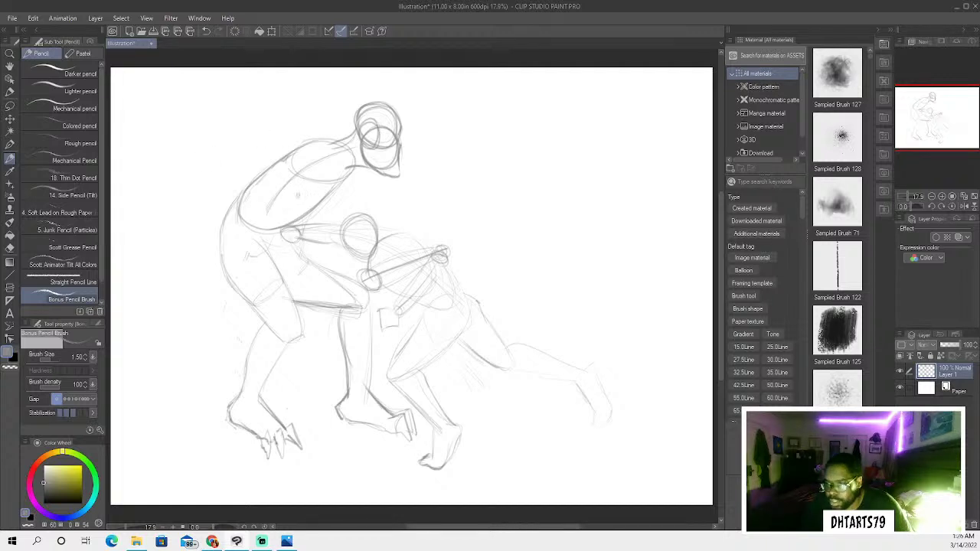
Pencil the first figure's arm stretched straight back to the canvas edge, with shoulder and elbow circles
{"action": "mouse_move", "coordinate": [276, 150]}
{"action": "left_mouse_down"}
{"action": "mouse_move", "coordinate": [297, 170]}
{"action": "mouse_move", "coordinate": [290, 184]}
{"action": "mouse_move", "coordinate": [173, 177]}
{"action": "mouse_move", "coordinate": [269, 168]}
{"action": "left_mouse_up"}
{"action": "left_click_drag", "start_coordinate": [189, 173], "coordinate": [117, 182]}
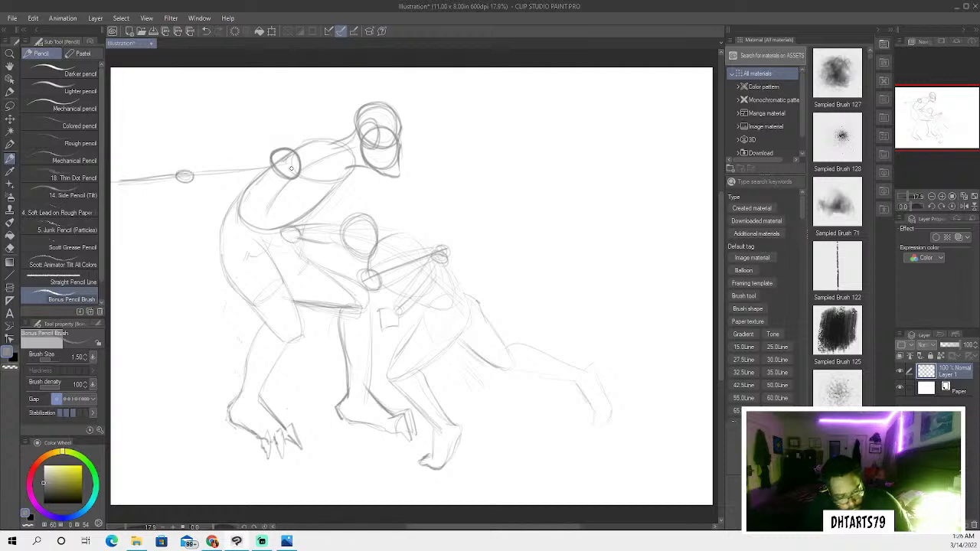
{"action": "left_click_drag", "start_coordinate": [190, 167], "coordinate": [193, 176]}
{"action": "left_click_drag", "start_coordinate": [247, 154], "coordinate": [119, 187]}
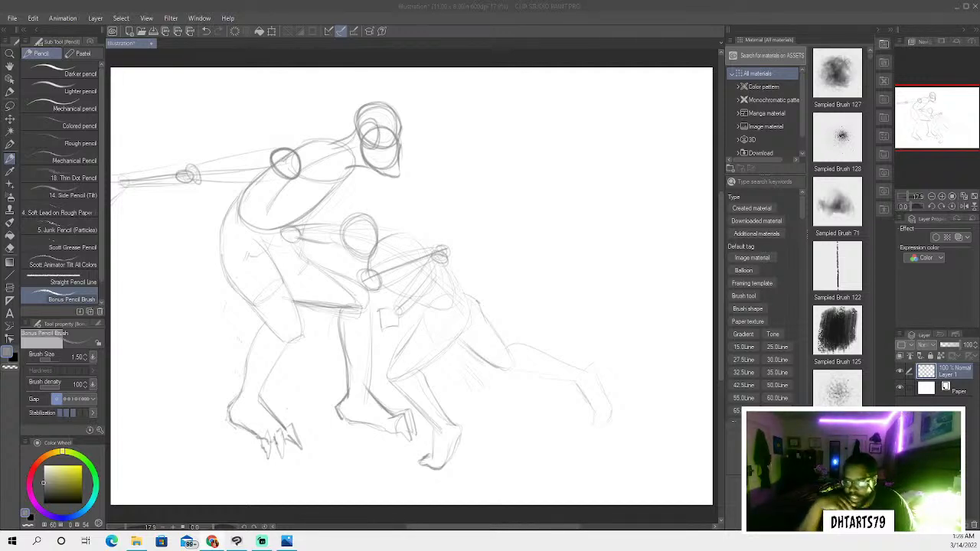
Reshape the second figure's fist at the first figure's belly into a blockier form
{"action": "left_click", "coordinate": [295, 227]}
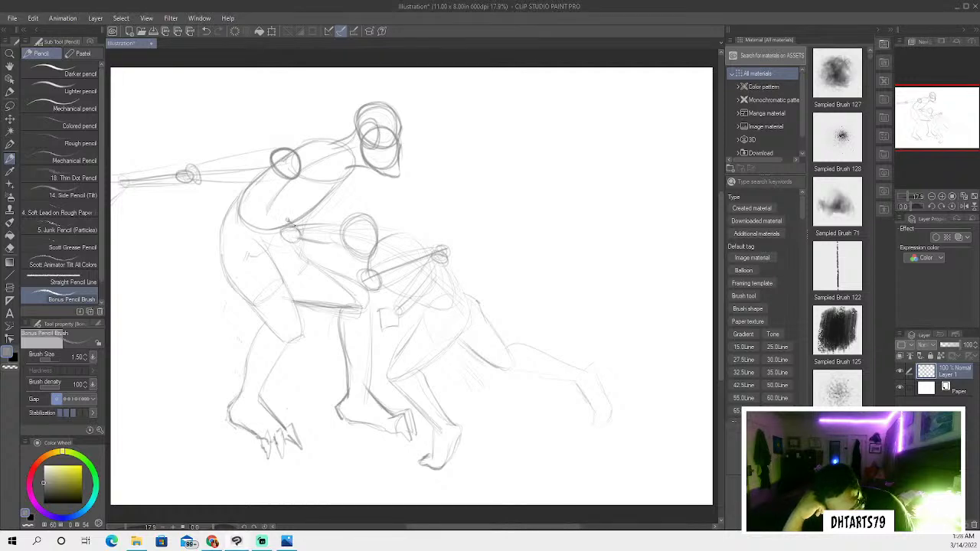
{"action": "mouse_move", "coordinate": [292, 222]}
{"action": "left_mouse_down"}
{"action": "mouse_move", "coordinate": [272, 232]}
{"action": "mouse_move", "coordinate": [294, 240]}
{"action": "left_mouse_up"}
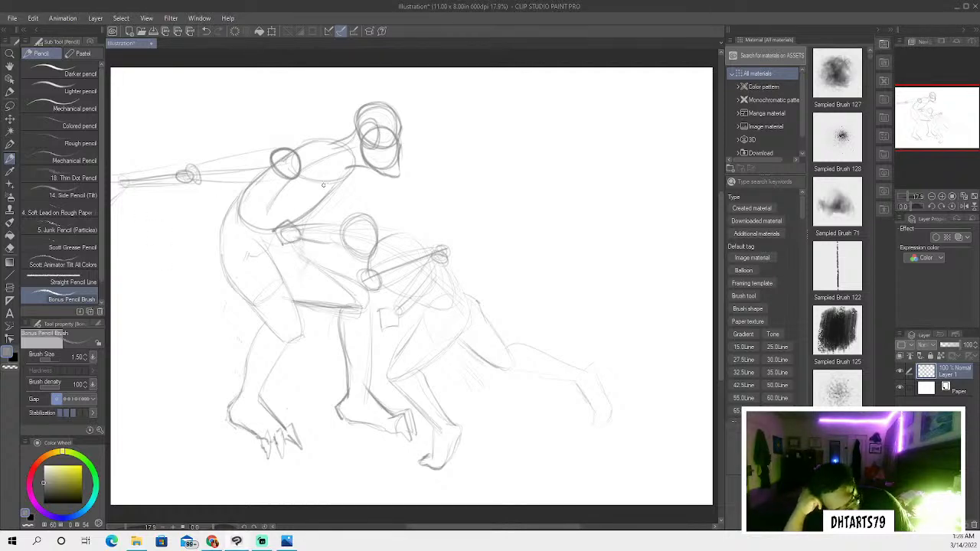
On a new layer, mark the first figure's mouth and darken its thigh underside with the Mechanical Pencil in near-black
{"action": "key", "text": "ctrl+shift+n"}
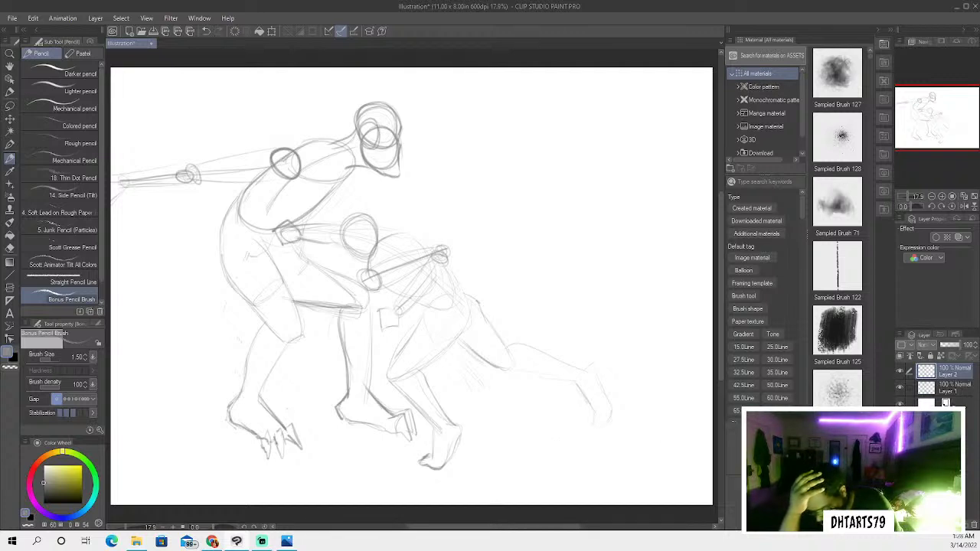
{"action": "left_click", "coordinate": [63, 160]}
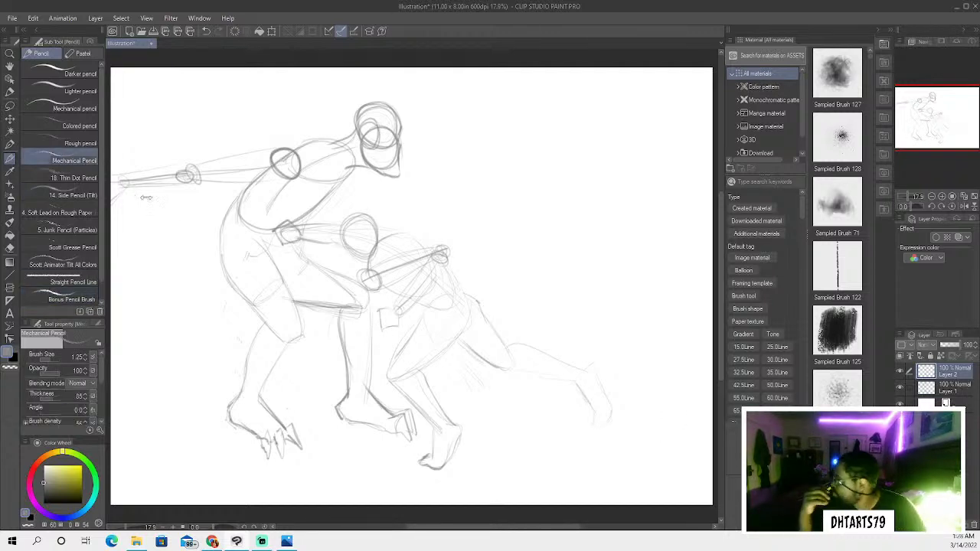
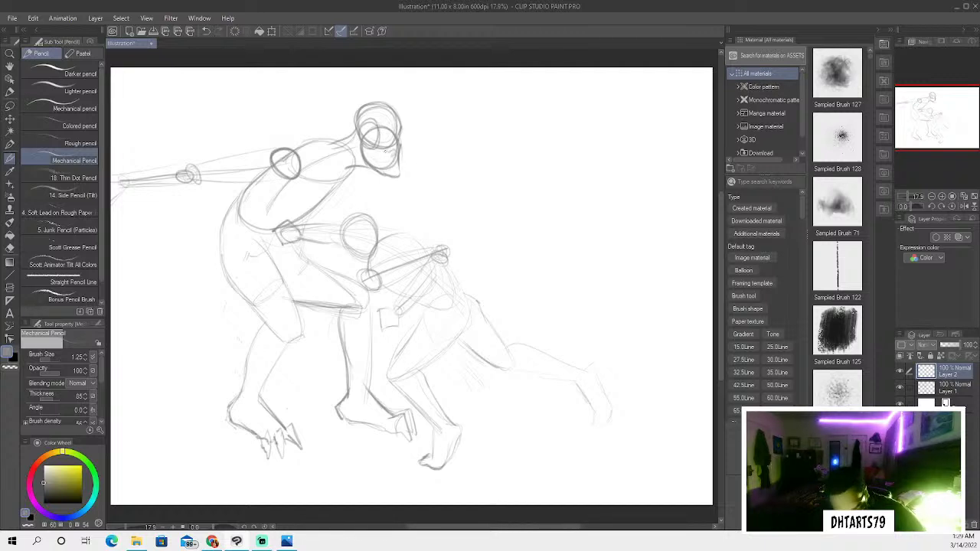
{"action": "left_click_drag", "start_coordinate": [395, 151], "coordinate": [392, 162]}
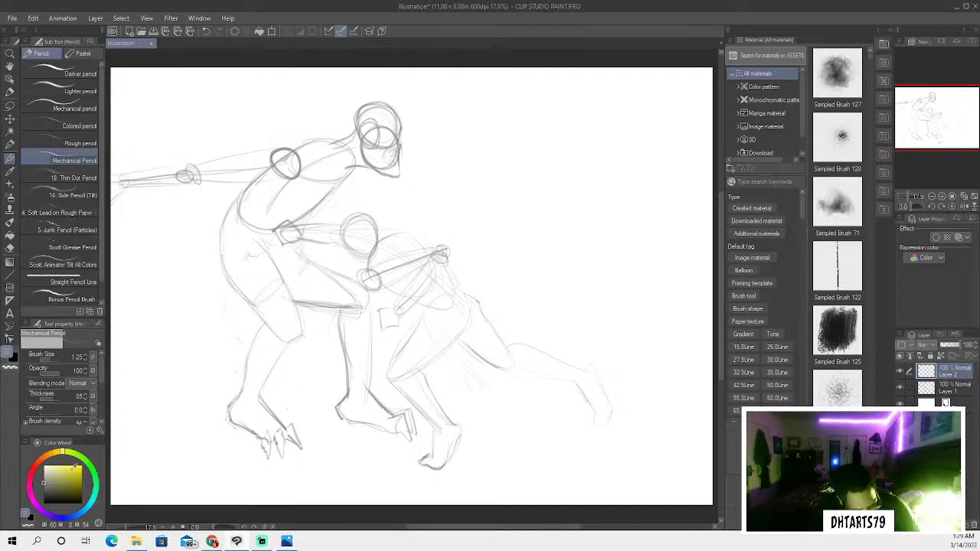
{"action": "left_click_drag", "start_coordinate": [54, 476], "coordinate": [26, 512]}
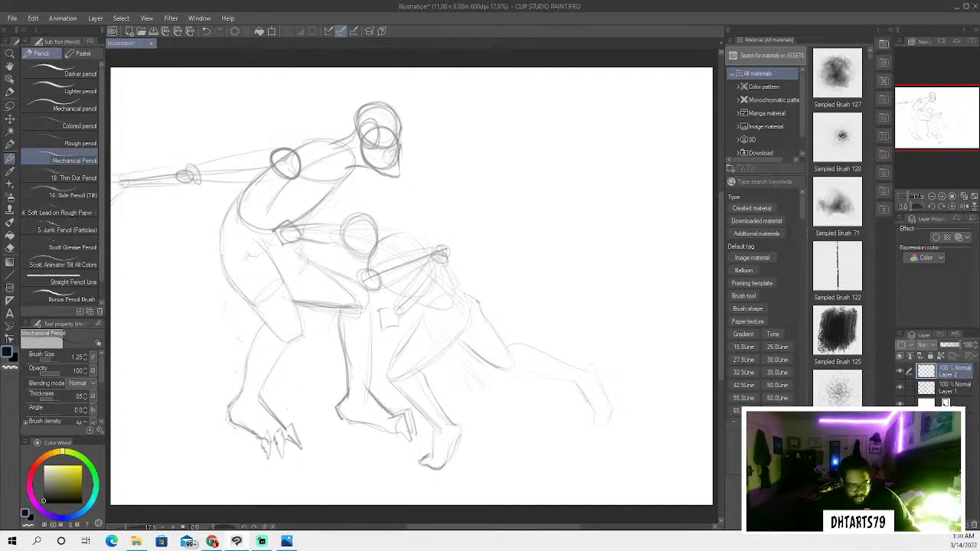
{"action": "left_click_drag", "start_coordinate": [299, 303], "coordinate": [348, 304]}
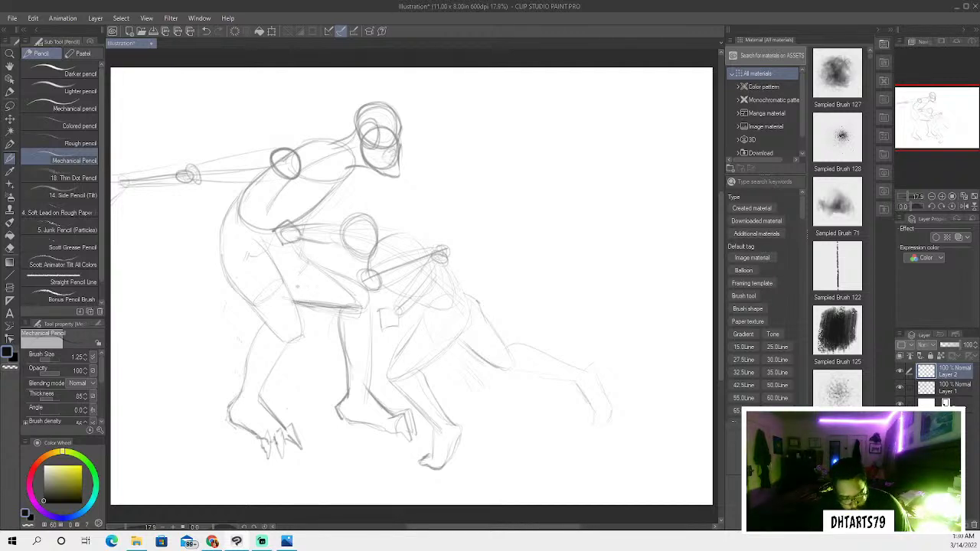
Try a pointed ear on the first figure's head with the pencil, fading Layer 1 to 49% opacity
{"action": "mouse_move", "coordinate": [365, 139]}
{"action": "left_mouse_down"}
{"action": "mouse_move", "coordinate": [323, 110]}
{"action": "mouse_move", "coordinate": [366, 142]}
{"action": "left_mouse_up"}
{"action": "mouse_move", "coordinate": [323, 108]}
{"action": "left_mouse_down"}
{"action": "mouse_move", "coordinate": [362, 146]}
{"action": "mouse_move", "coordinate": [341, 130]}
{"action": "left_mouse_up"}
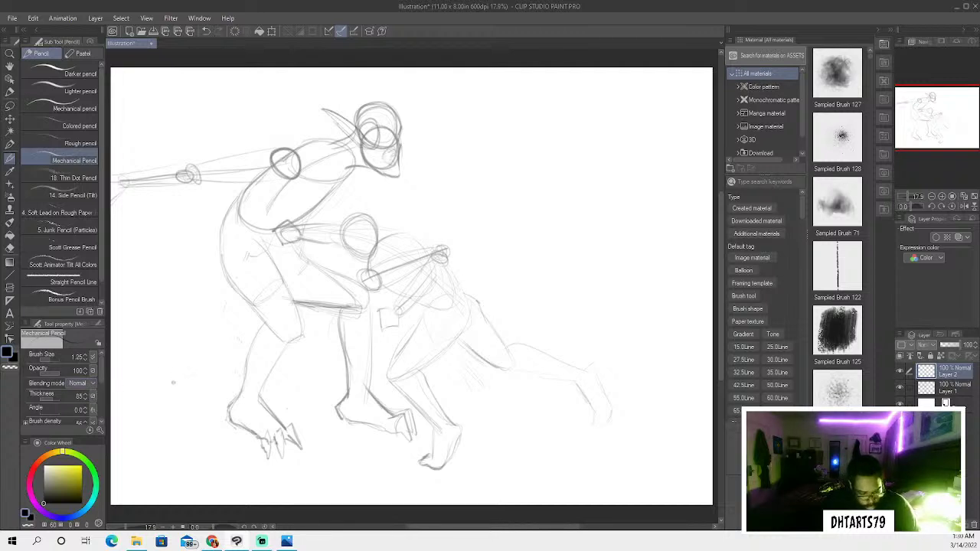
{"action": "left_click", "coordinate": [67, 360]}
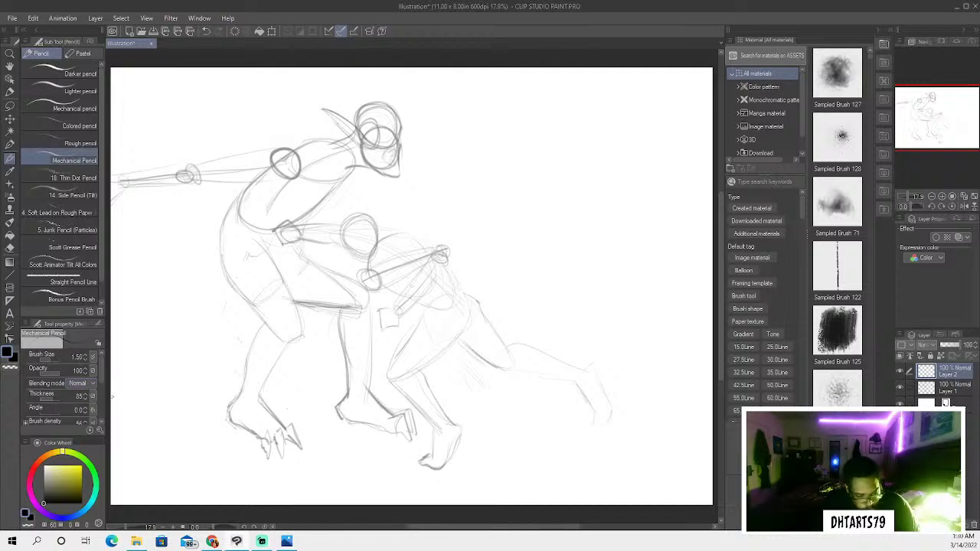
{"action": "left_click_drag", "start_coordinate": [961, 346], "coordinate": [949, 345]}
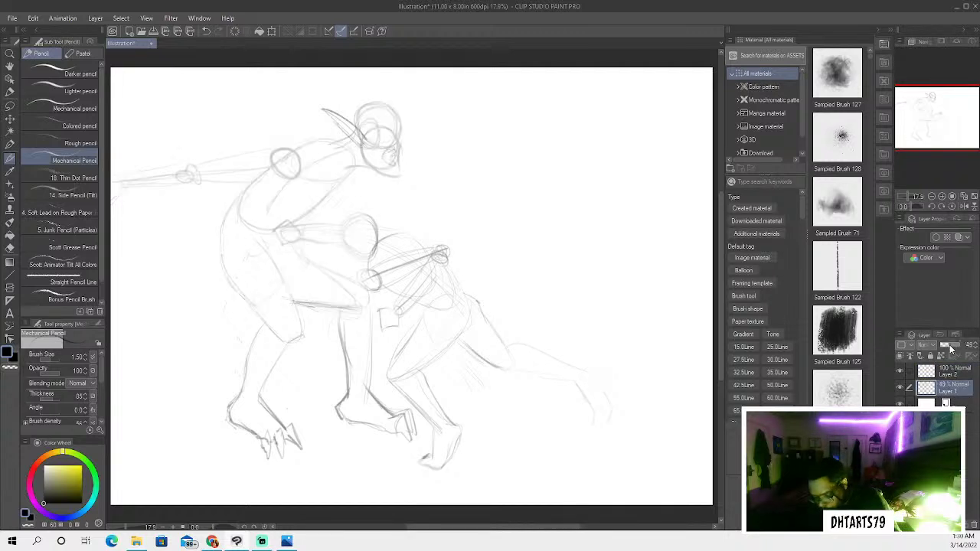
{"action": "left_click", "coordinate": [947, 370]}
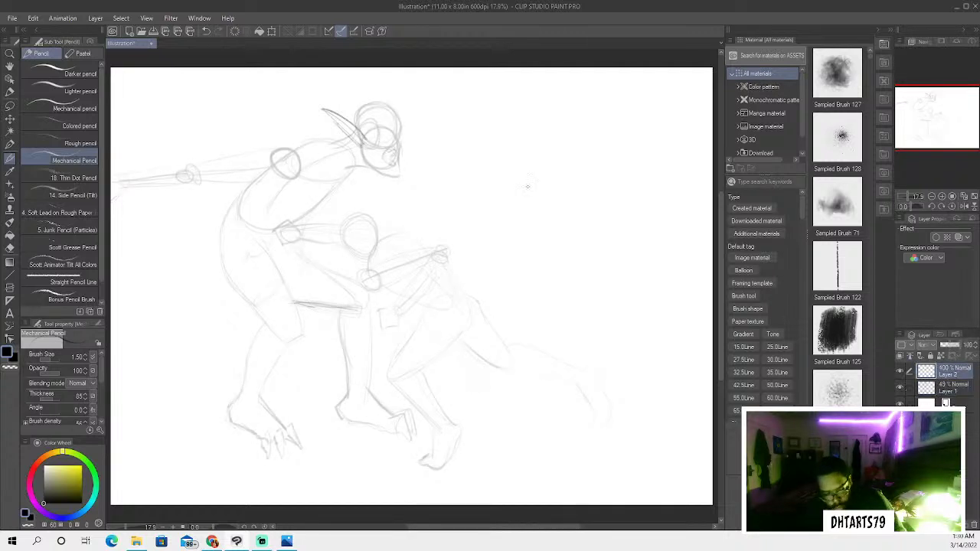
{"action": "left_click_drag", "start_coordinate": [366, 140], "coordinate": [328, 113]}
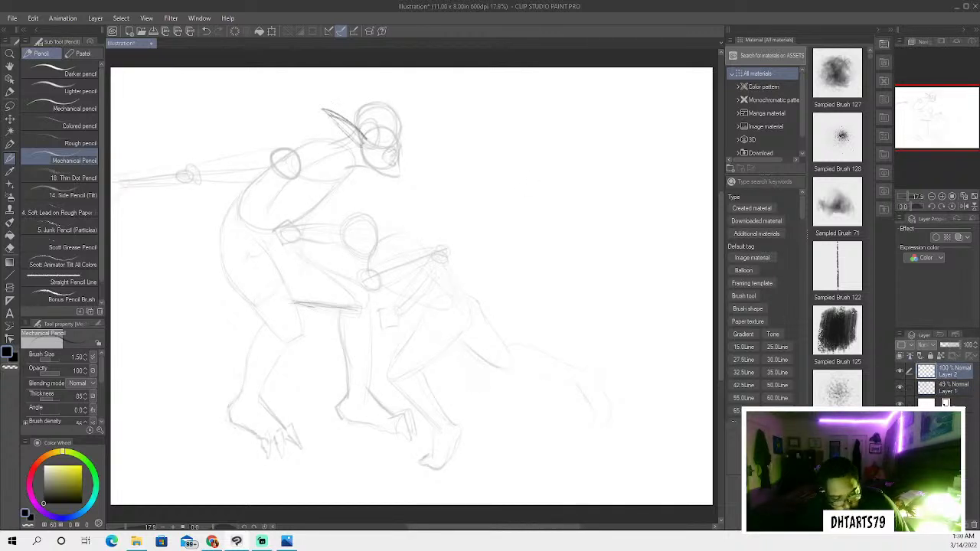
Undo the pointed ear strokes and the opacity change on Layer 1
{"action": "left_click", "coordinate": [205, 32]}
{"action": "left_click", "coordinate": [205, 31]}
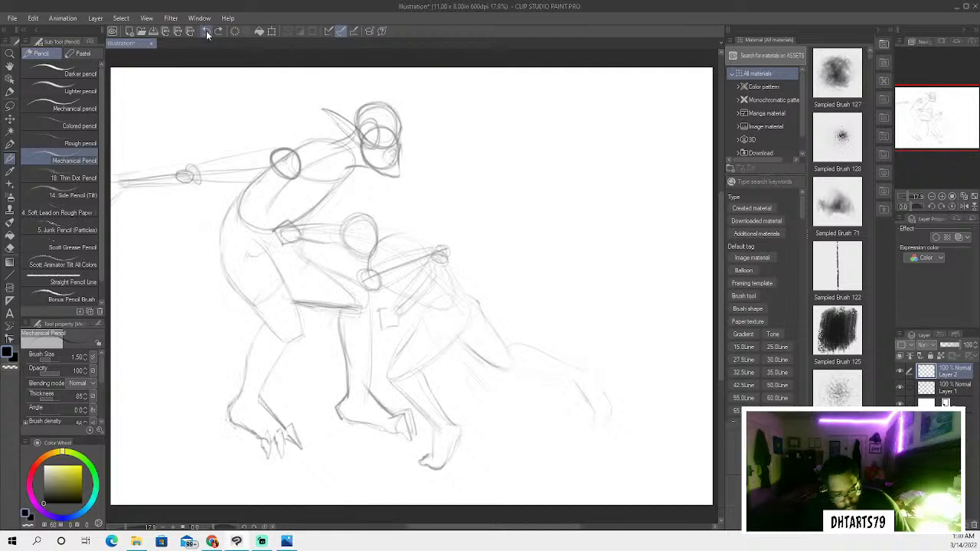
{"action": "left_click", "coordinate": [205, 30]}
{"action": "left_click", "coordinate": [205, 30]}
{"action": "left_click", "coordinate": [206, 29]}
{"action": "left_click", "coordinate": [205, 31]}
Lower the opacity of Layer 1, the rough sketch, to 31%
{"action": "left_click", "coordinate": [946, 389]}
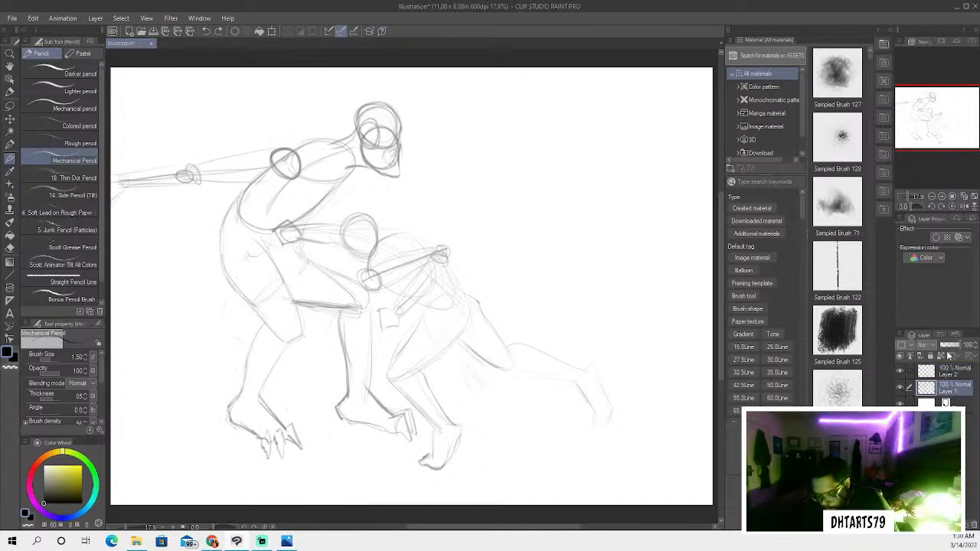
{"action": "left_click", "coordinate": [945, 346]}
{"action": "left_click", "coordinate": [942, 346]}
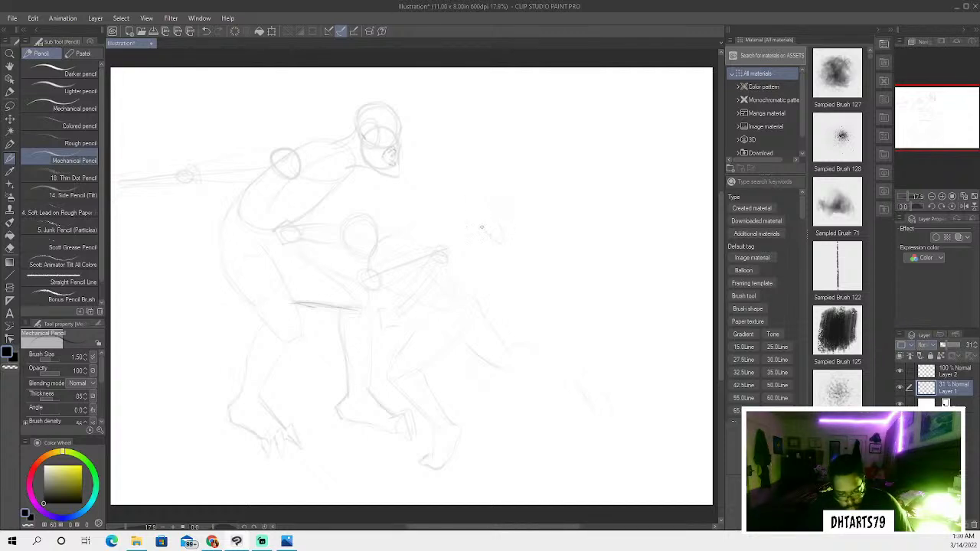
{"action": "left_click_drag", "start_coordinate": [463, 201], "coordinate": [480, 243]}
{"action": "left_click", "coordinate": [205, 30]}
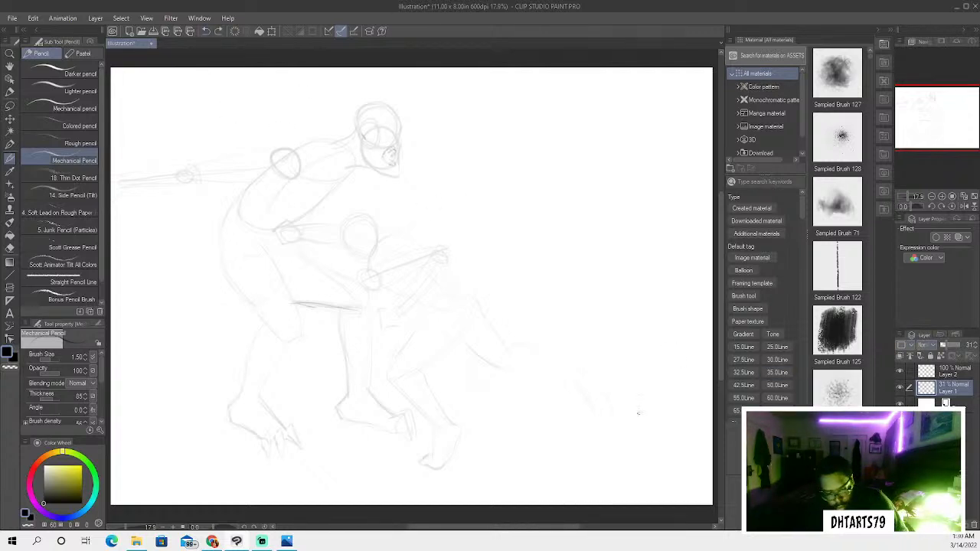
Return to Layer 2, test the pencil with a scribble on blank canvas, undo it, and reduce the brush size to 1.25
{"action": "left_click", "coordinate": [943, 374]}
{"action": "mouse_move", "coordinate": [539, 208]}
{"action": "left_mouse_down"}
{"action": "mouse_move", "coordinate": [509, 202]}
{"action": "mouse_move", "coordinate": [488, 215]}
{"action": "mouse_move", "coordinate": [466, 192]}
{"action": "mouse_move", "coordinate": [402, 188]}
{"action": "left_mouse_up"}
{"action": "left_click", "coordinate": [205, 30]}
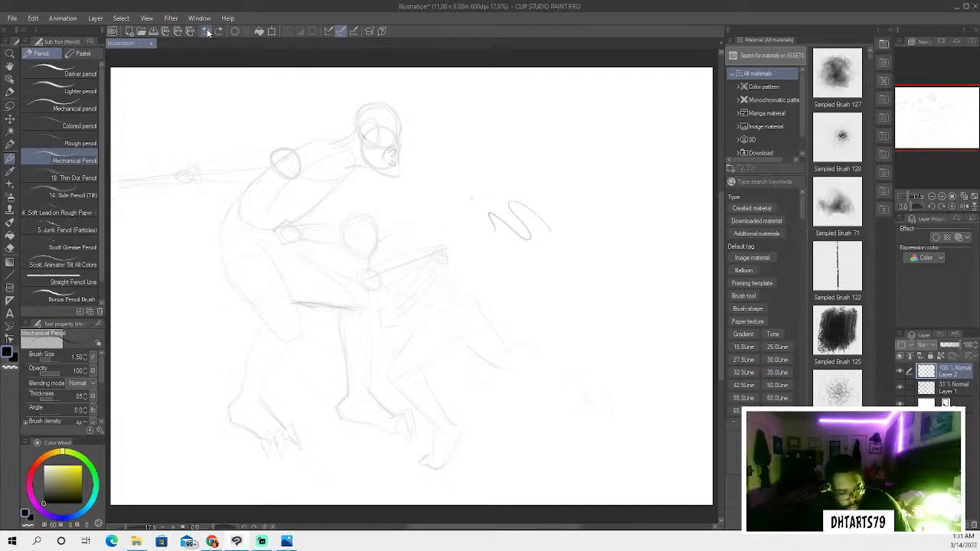
{"action": "left_click", "coordinate": [205, 31]}
{"action": "key", "text": "bracketleft"}
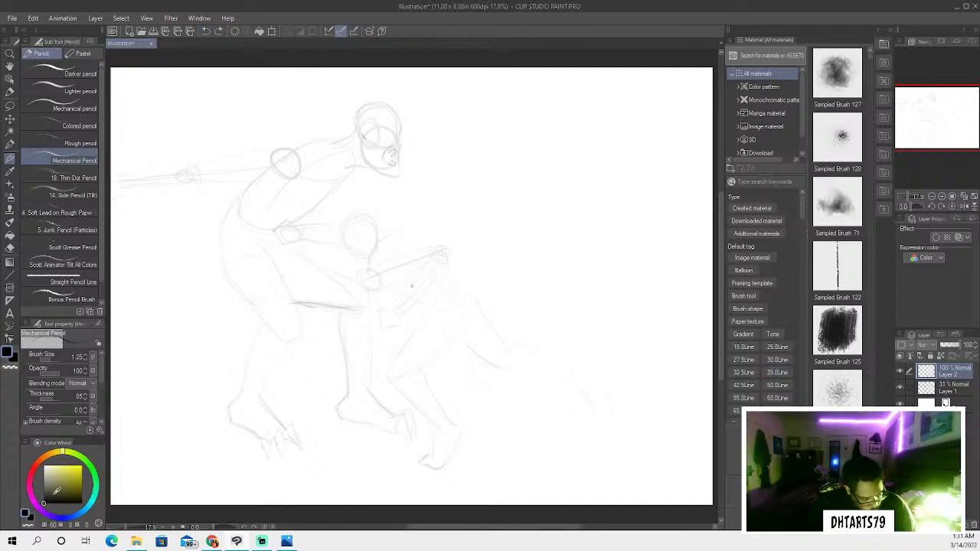
Draw a long pointed ear sweeping back from the first figure's head with the Rough pencil
{"action": "left_click", "coordinate": [49, 140]}
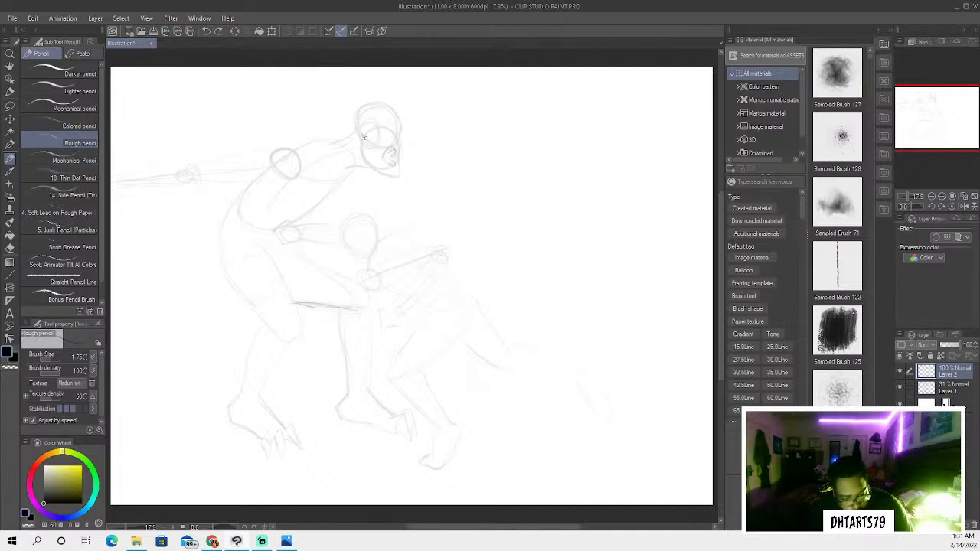
{"action": "left_click_drag", "start_coordinate": [364, 137], "coordinate": [327, 110]}
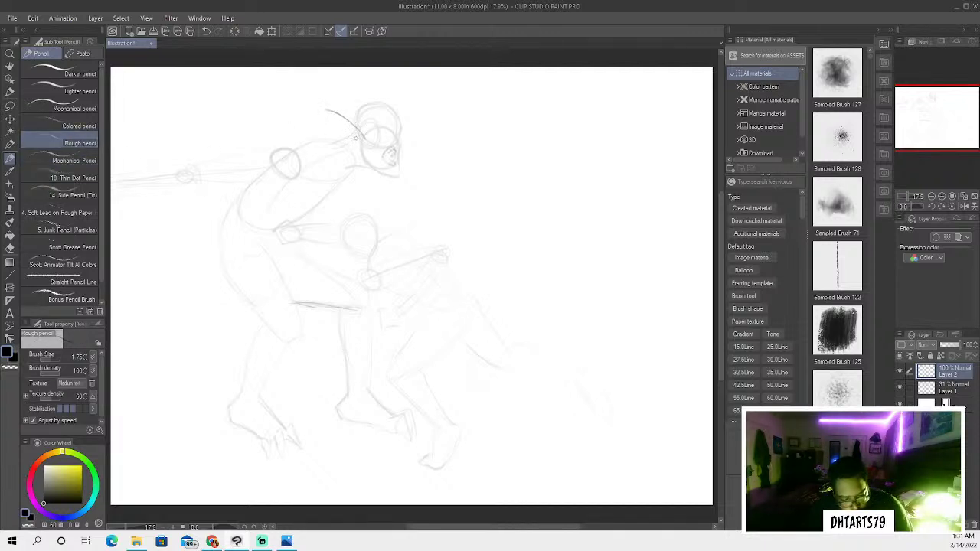
{"action": "left_click_drag", "start_coordinate": [364, 145], "coordinate": [331, 110]}
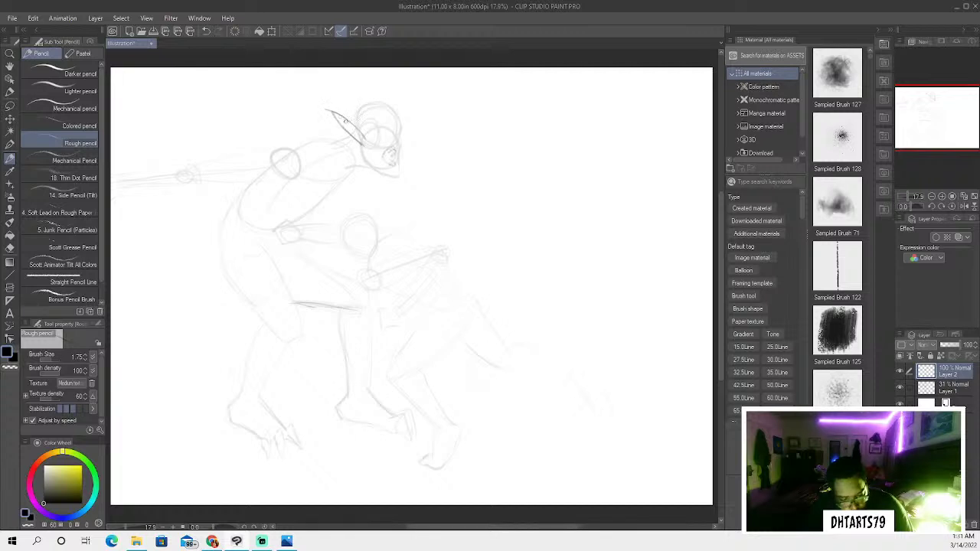
{"action": "mouse_move", "coordinate": [363, 143]}
{"action": "left_mouse_down"}
{"action": "mouse_move", "coordinate": [331, 112]}
{"action": "mouse_move", "coordinate": [367, 147]}
{"action": "left_mouse_up"}
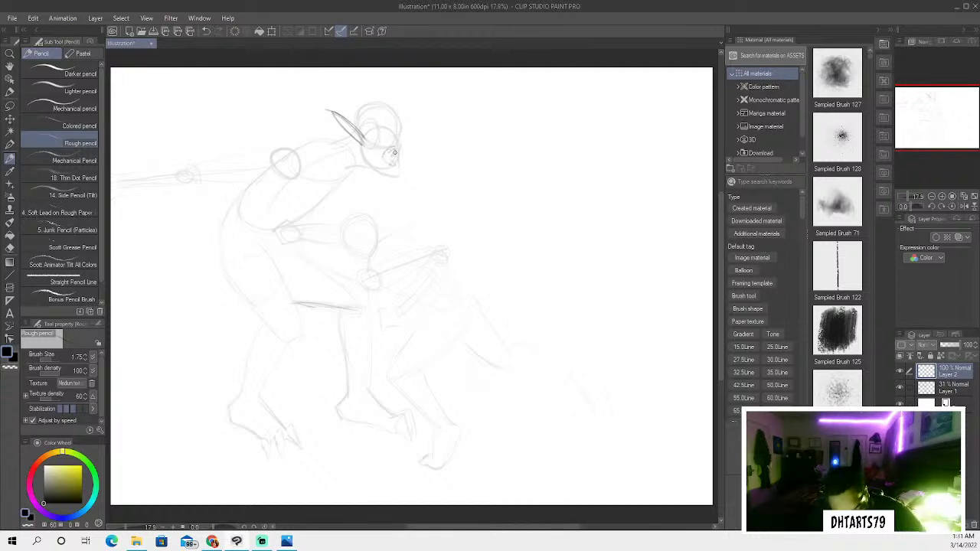
Pencil the first figure's open mouth and face profile, undoing a trial eye shape
{"action": "left_click_drag", "start_coordinate": [395, 147], "coordinate": [384, 157]}
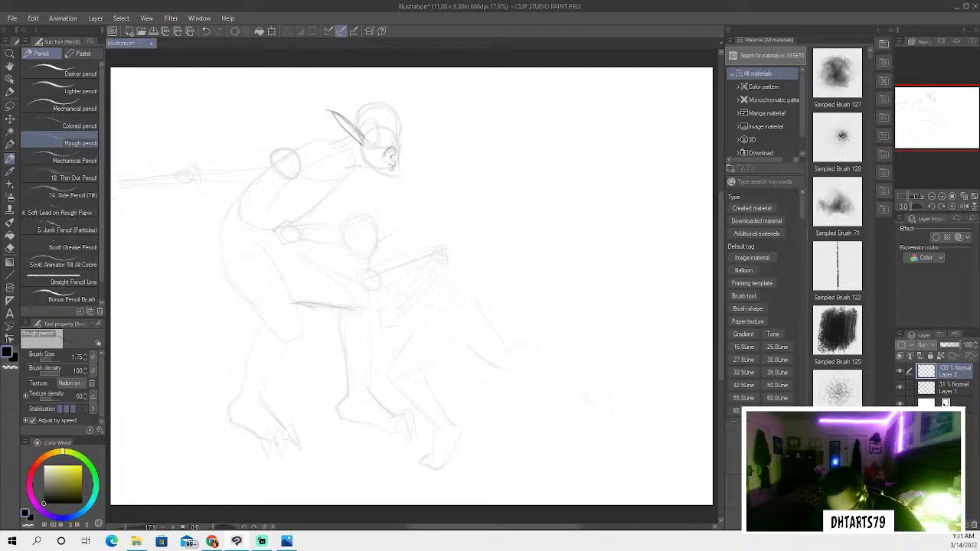
{"action": "mouse_move", "coordinate": [391, 150]}
{"action": "left_mouse_down"}
{"action": "mouse_move", "coordinate": [395, 158]}
{"action": "mouse_move", "coordinate": [385, 157]}
{"action": "mouse_move", "coordinate": [394, 130]}
{"action": "left_mouse_up"}
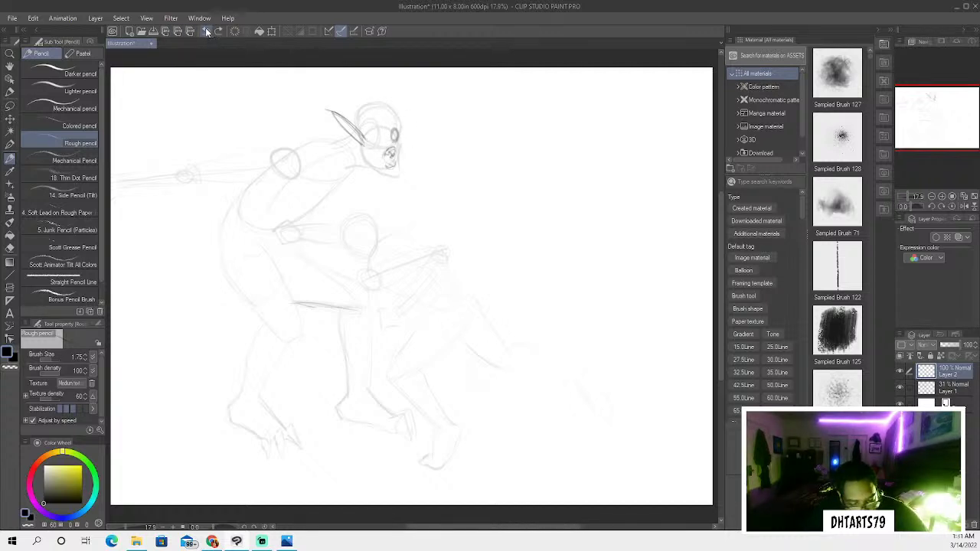
{"action": "key", "text": "ctrl+z"}
{"action": "left_click", "coordinate": [364, 137]}
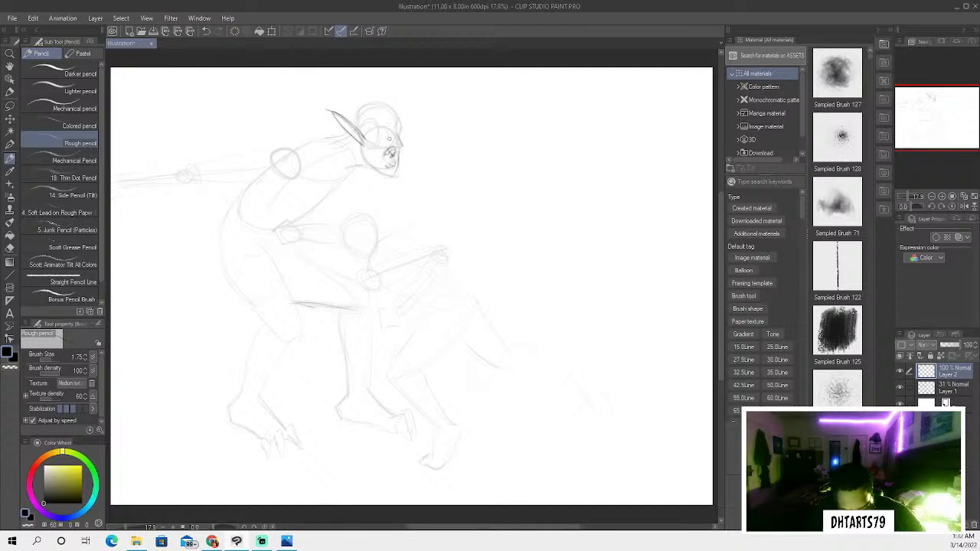
Reduce the Rough pencil size to 0.80 and darken the outline of the first figure's open mouth
{"action": "key", "text": "bracketleft"}
{"action": "key", "text": "bracketleft"}
{"action": "key", "text": "bracketleft"}
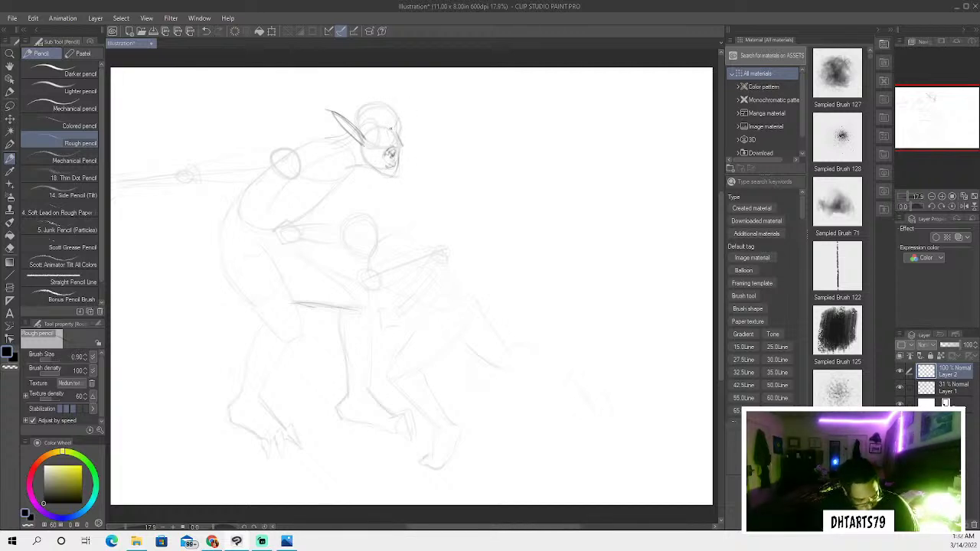
{"action": "key", "text": "bracketleft"}
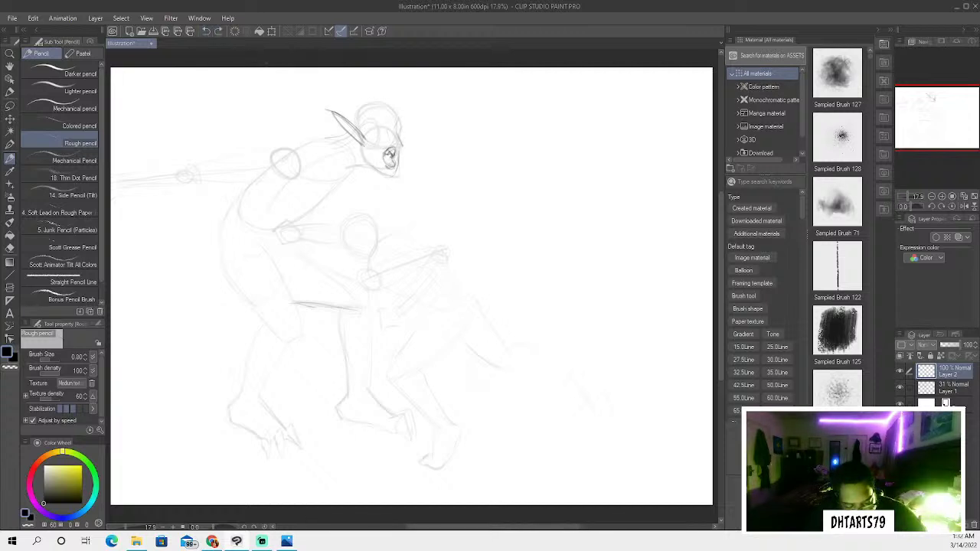
Try erasing the first figure's mouth and redrawing it in a lighter, simpler form, and undo the attempt
{"action": "left_click", "coordinate": [9, 247]}
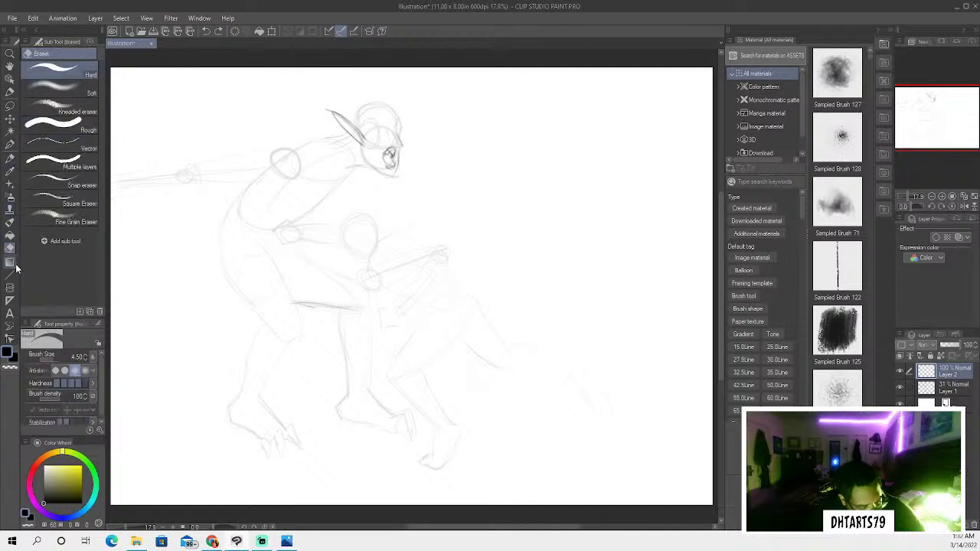
{"action": "left_click_drag", "start_coordinate": [387, 153], "coordinate": [390, 170]}
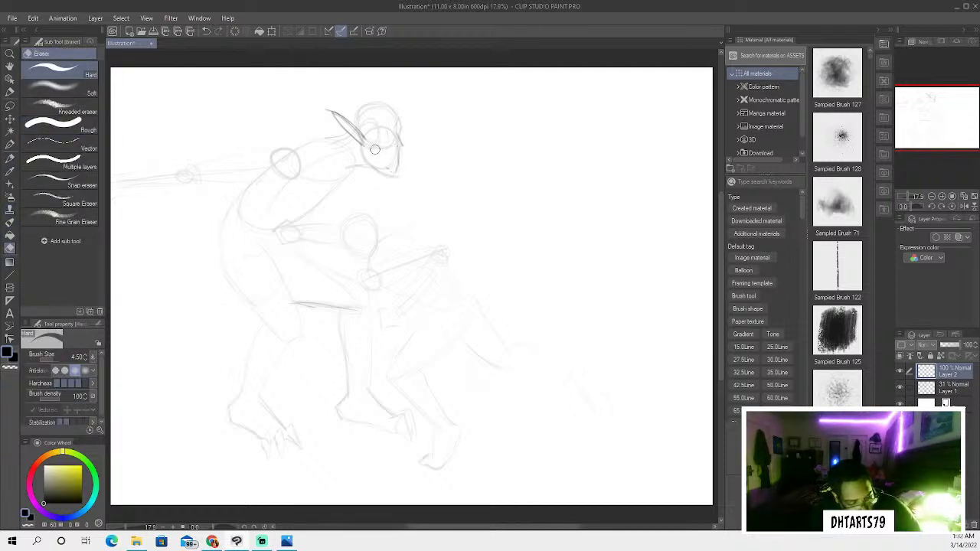
{"action": "left_click", "coordinate": [9, 158]}
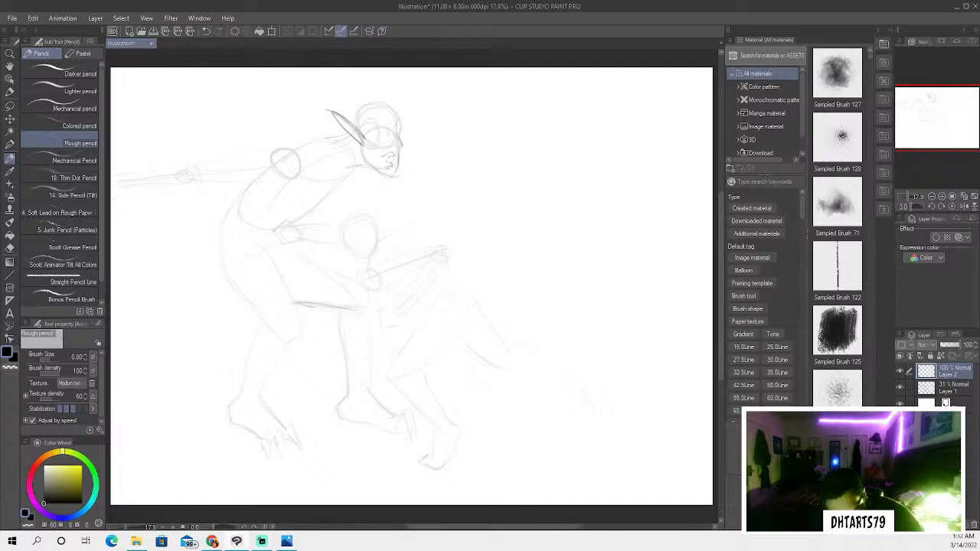
{"action": "left_click", "coordinate": [209, 32]}
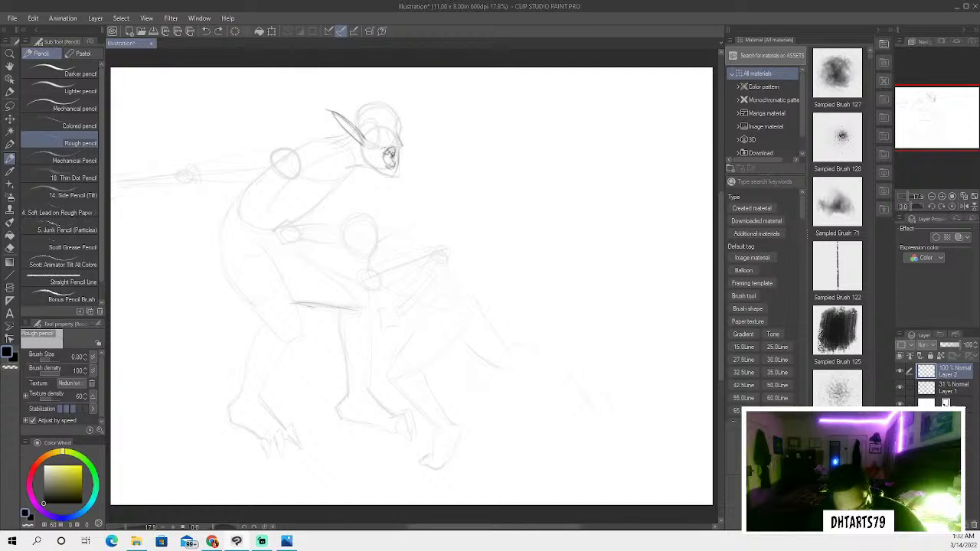
Refine the first figure's nose and open mouth, and raise the top of its skull with a rounder curve
{"action": "left_click_drag", "start_coordinate": [393, 151], "coordinate": [398, 157]}
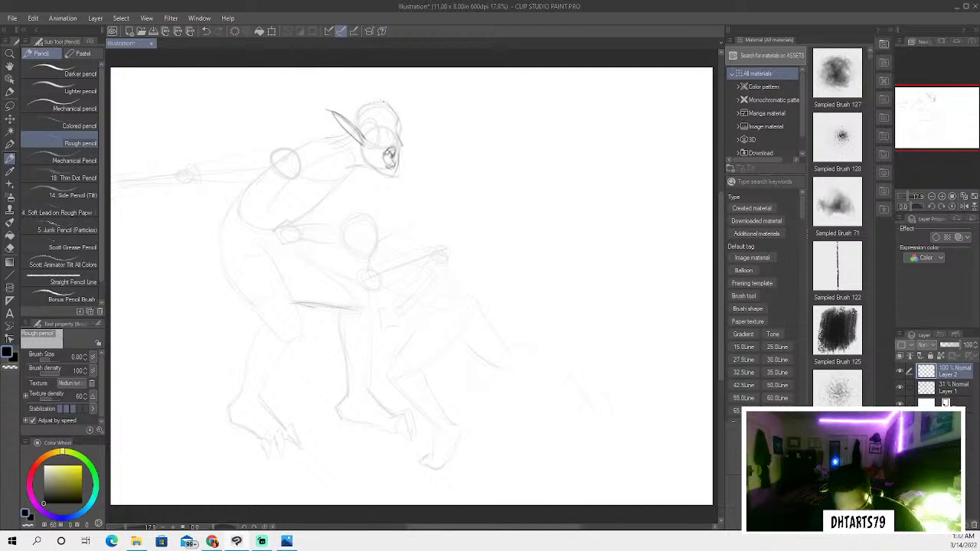
{"action": "mouse_move", "coordinate": [375, 97]}
{"action": "left_mouse_down"}
{"action": "mouse_move", "coordinate": [358, 107]}
{"action": "mouse_move", "coordinate": [355, 125]}
{"action": "mouse_move", "coordinate": [384, 99]}
{"action": "left_mouse_up"}
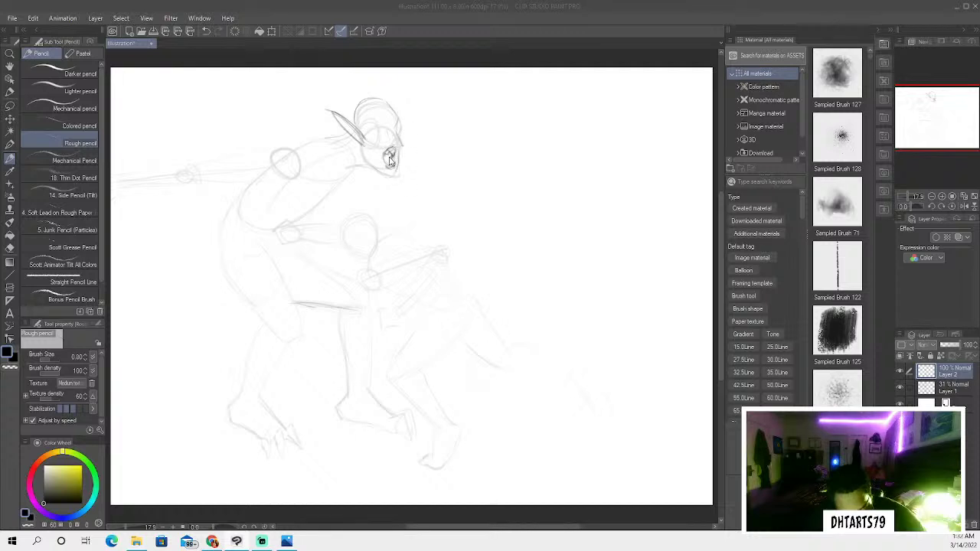
{"action": "left_click_drag", "start_coordinate": [390, 156], "coordinate": [389, 156]}
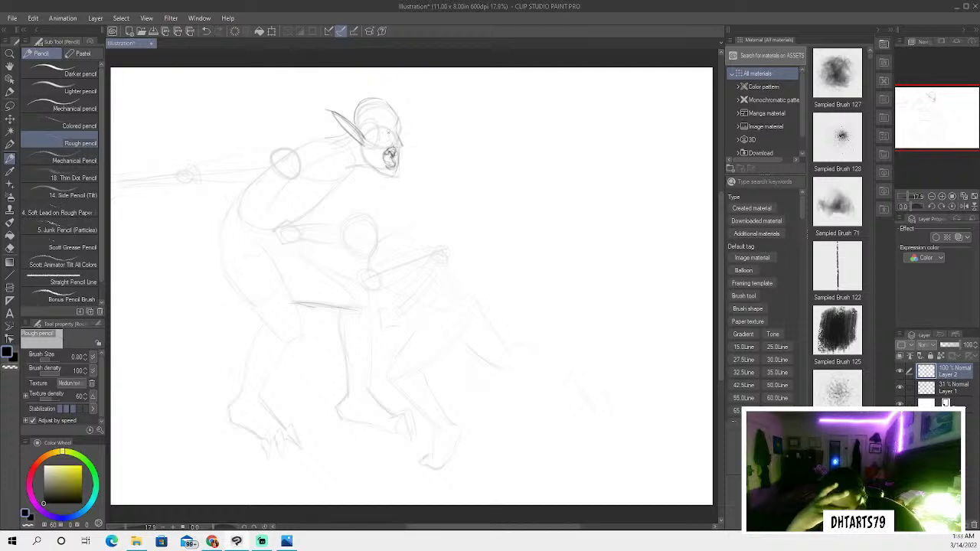
Pencil contour lines over the first figure's skull and forehead, and add its brow and eyes
{"action": "mouse_move", "coordinate": [361, 116]}
{"action": "left_mouse_down"}
{"action": "mouse_move", "coordinate": [378, 105]}
{"action": "mouse_move", "coordinate": [393, 145]}
{"action": "left_mouse_up"}
{"action": "left_click_drag", "start_coordinate": [375, 98], "coordinate": [351, 121]}
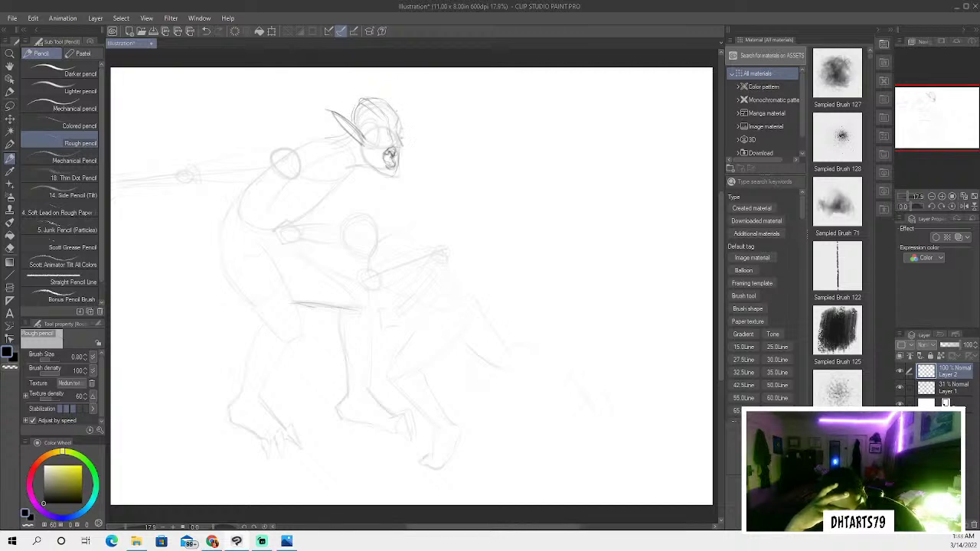
{"action": "mouse_move", "coordinate": [402, 126]}
{"action": "left_mouse_down"}
{"action": "mouse_move", "coordinate": [399, 139]}
{"action": "mouse_move", "coordinate": [382, 131]}
{"action": "mouse_move", "coordinate": [390, 134]}
{"action": "left_mouse_up"}
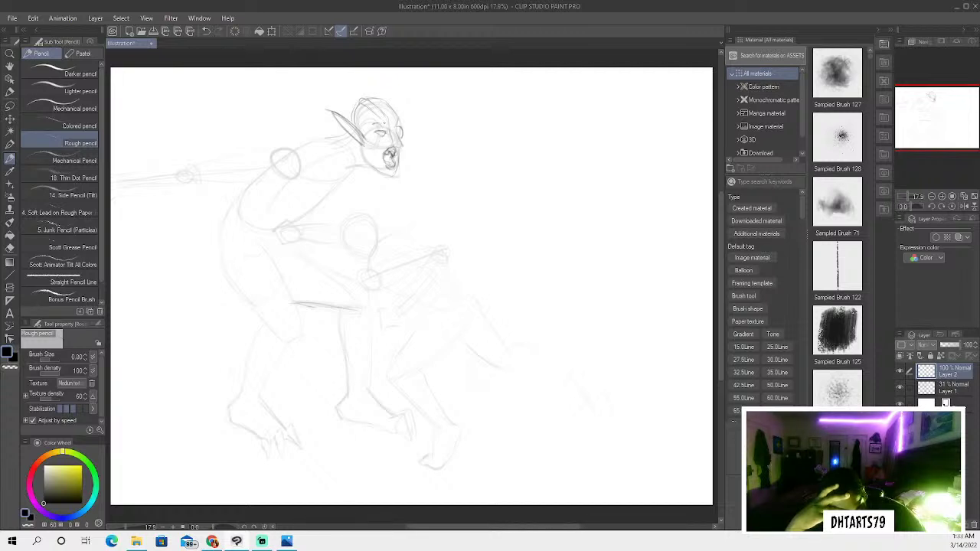
Strengthen the first figure's eyes and brow, and pencil a small curved facial study in the blank space in front of its face
{"action": "left_click_drag", "start_coordinate": [378, 132], "coordinate": [403, 137]}
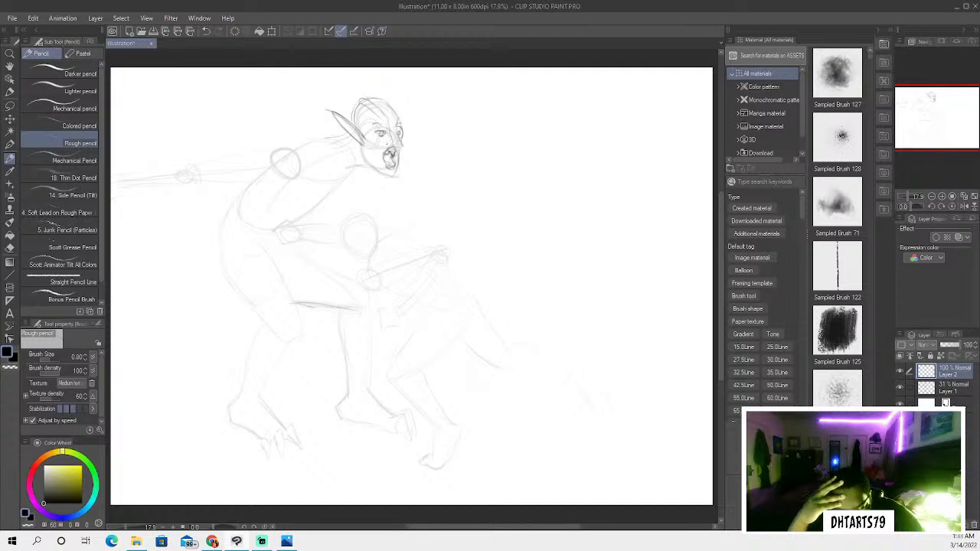
{"action": "left_click_drag", "start_coordinate": [422, 159], "coordinate": [429, 181]}
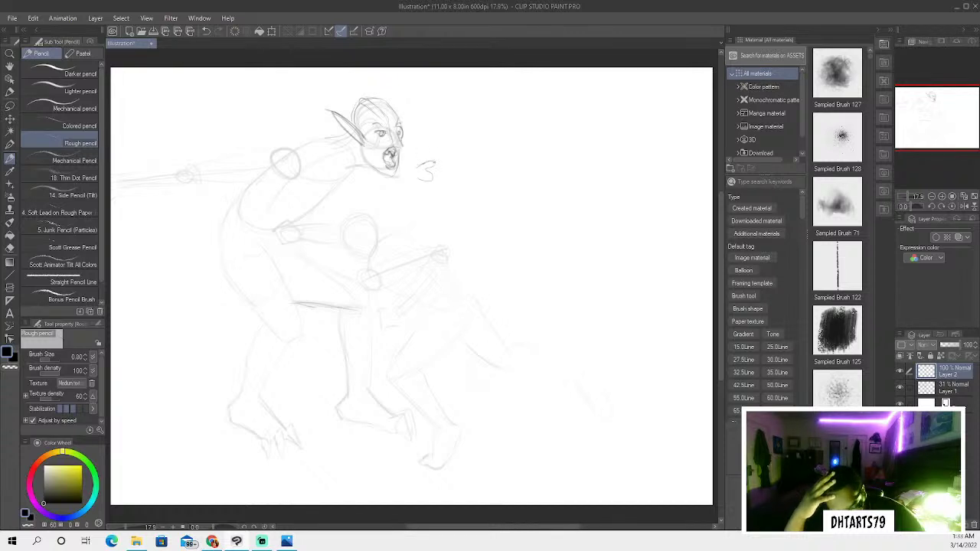
{"action": "left_click", "coordinate": [205, 30]}
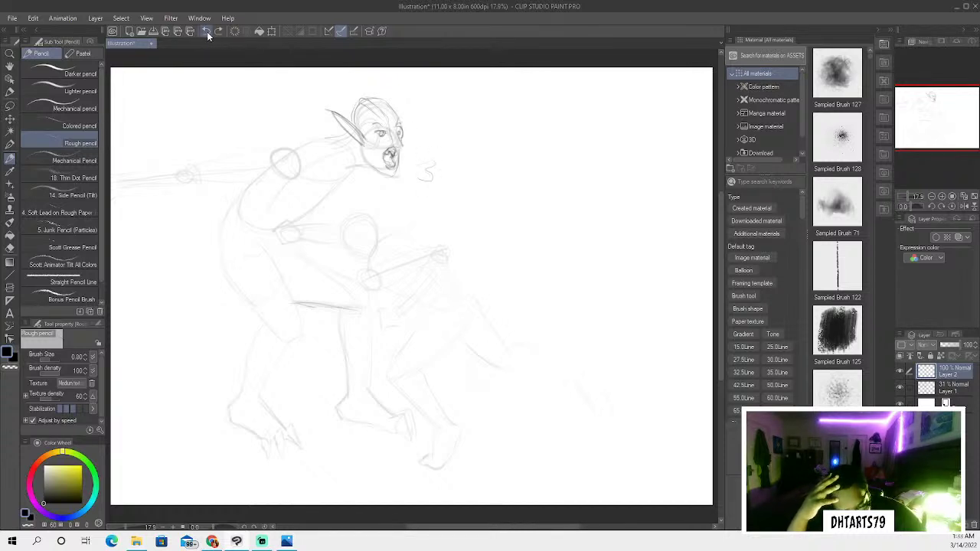
{"action": "left_click", "coordinate": [207, 31]}
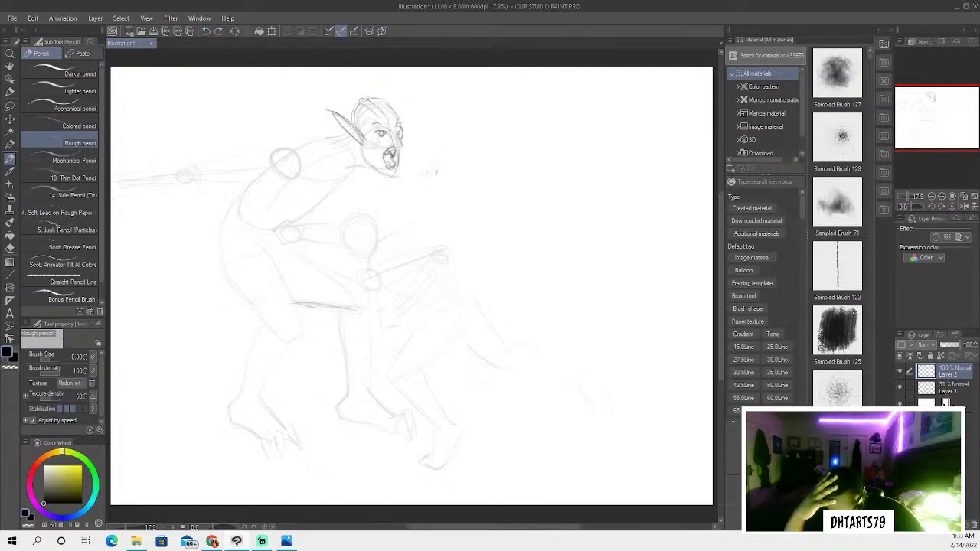
{"action": "mouse_move", "coordinate": [428, 172]}
{"action": "left_mouse_down"}
{"action": "mouse_move", "coordinate": [432, 188]}
{"action": "mouse_move", "coordinate": [440, 171]}
{"action": "left_mouse_up"}
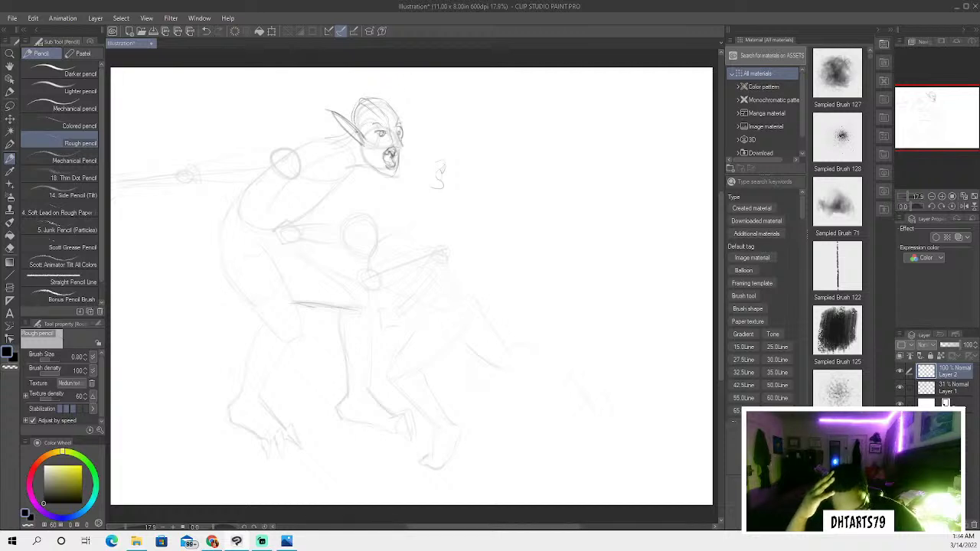
Try drawing square glasses over the first figure's eyes and erasing the near eye inside the frame, and undo the attempt
{"action": "mouse_move", "coordinate": [361, 107]}
{"action": "left_mouse_down"}
{"action": "mouse_move", "coordinate": [382, 124]}
{"action": "mouse_move", "coordinate": [382, 99]}
{"action": "mouse_move", "coordinate": [351, 103]}
{"action": "mouse_move", "coordinate": [390, 144]}
{"action": "mouse_move", "coordinate": [372, 140]}
{"action": "mouse_move", "coordinate": [390, 124]}
{"action": "mouse_move", "coordinate": [403, 143]}
{"action": "left_mouse_up"}
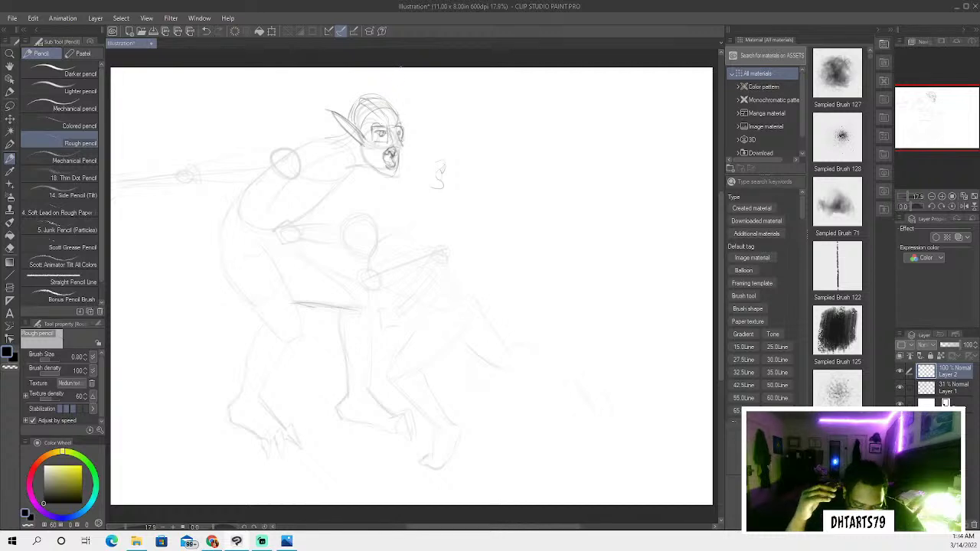
{"action": "left_click", "coordinate": [10, 247]}
{"action": "left_click_drag", "start_coordinate": [378, 133], "coordinate": [397, 132]}
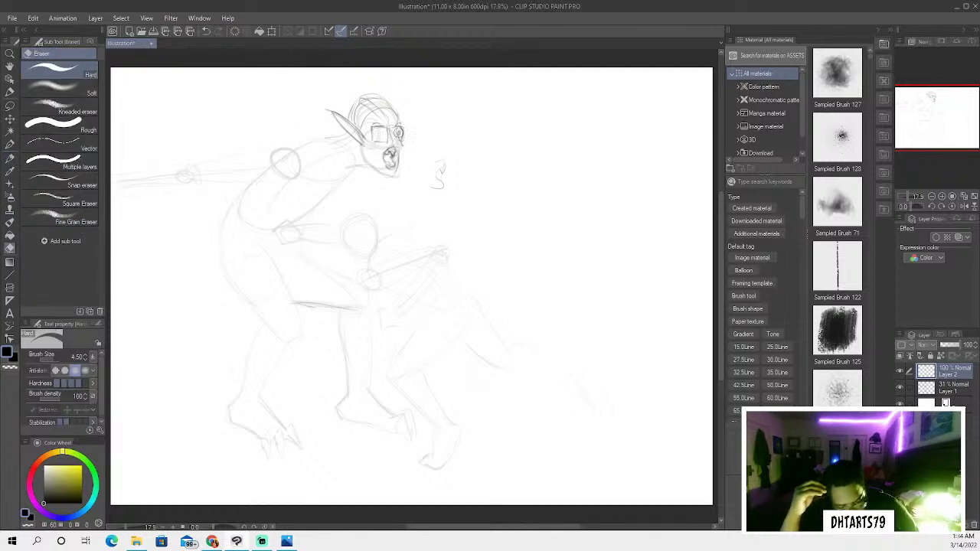
{"action": "left_click", "coordinate": [10, 143]}
{"action": "left_click", "coordinate": [10, 157]}
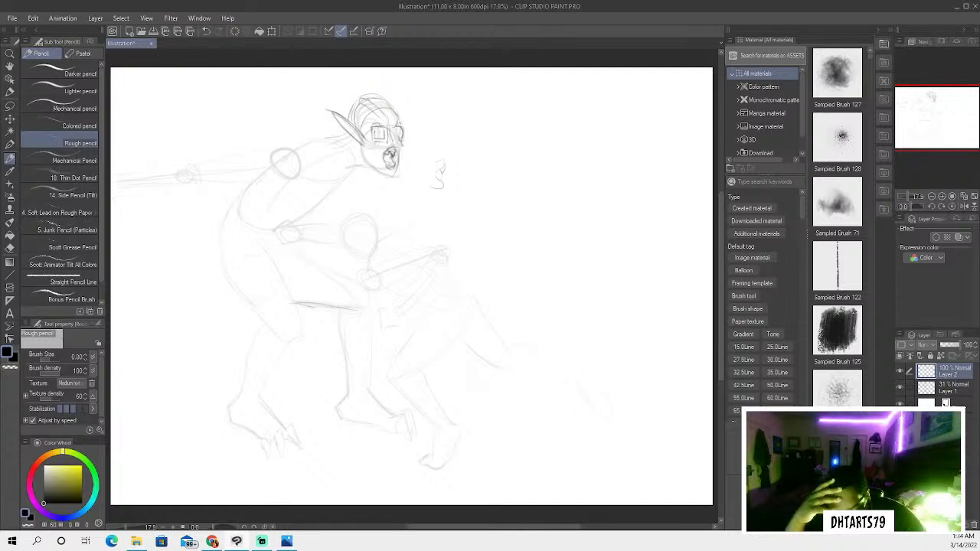
{"action": "left_click", "coordinate": [206, 31]}
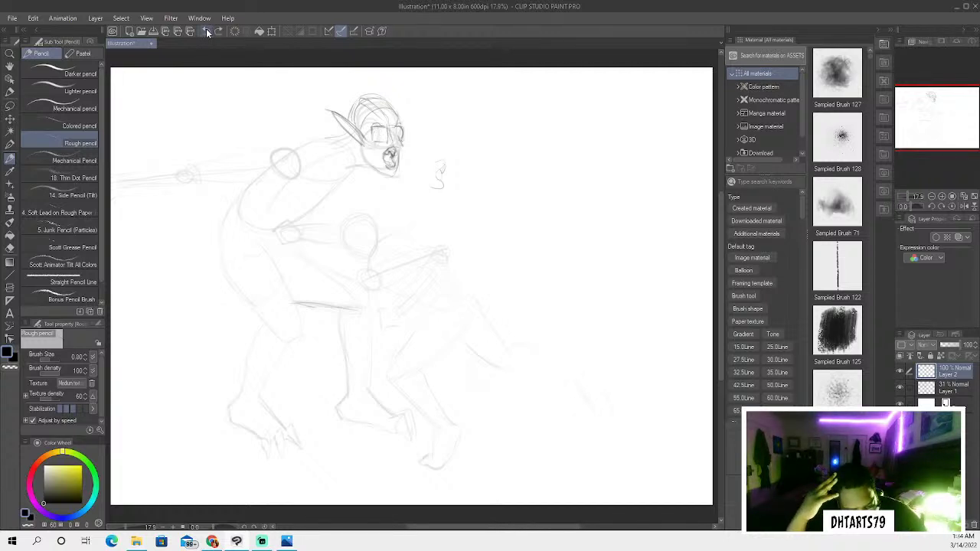
{"action": "left_click", "coordinate": [206, 31]}
{"action": "left_click", "coordinate": [207, 33]}
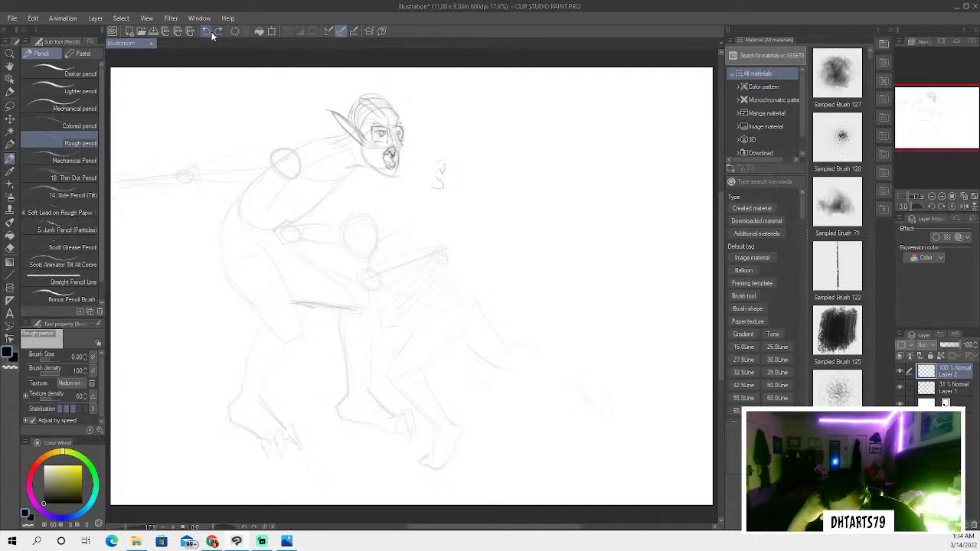
{"action": "left_click", "coordinate": [209, 31]}
{"action": "left_click", "coordinate": [209, 30]}
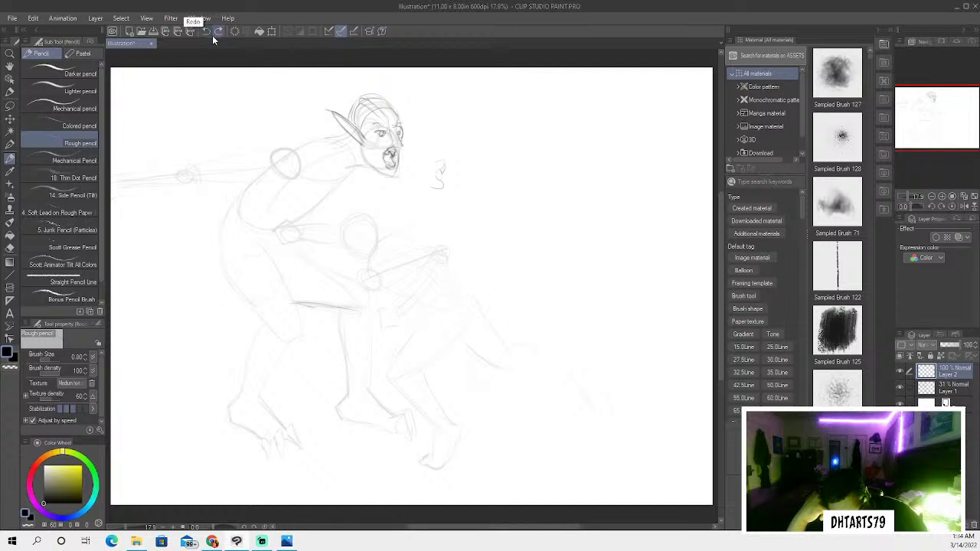
{"action": "left_click", "coordinate": [209, 31]}
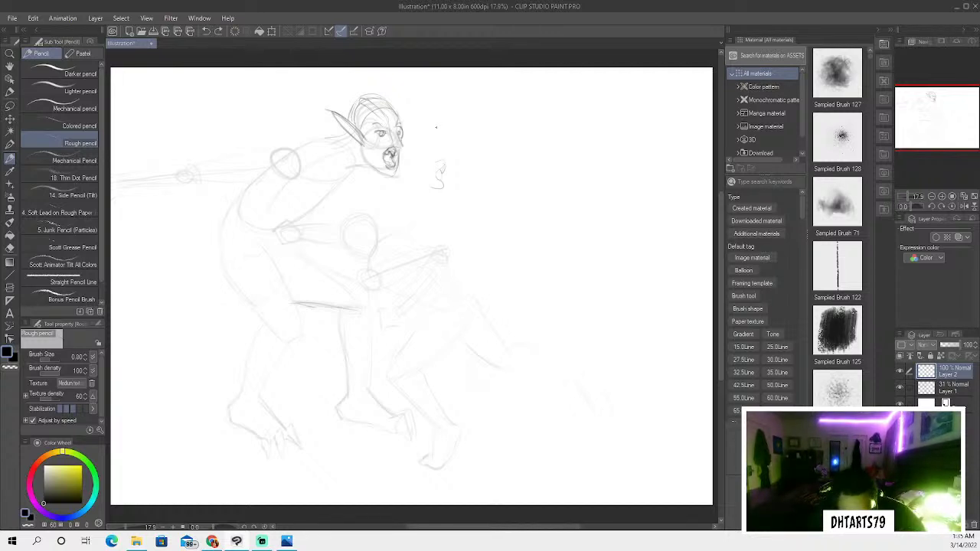
{"action": "left_click", "coordinate": [206, 32]}
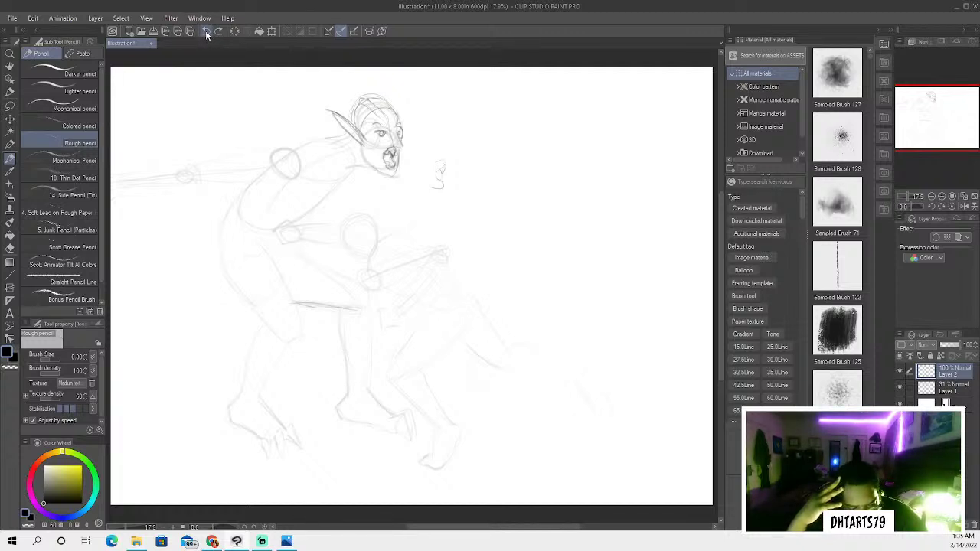
{"action": "left_click", "coordinate": [219, 31]}
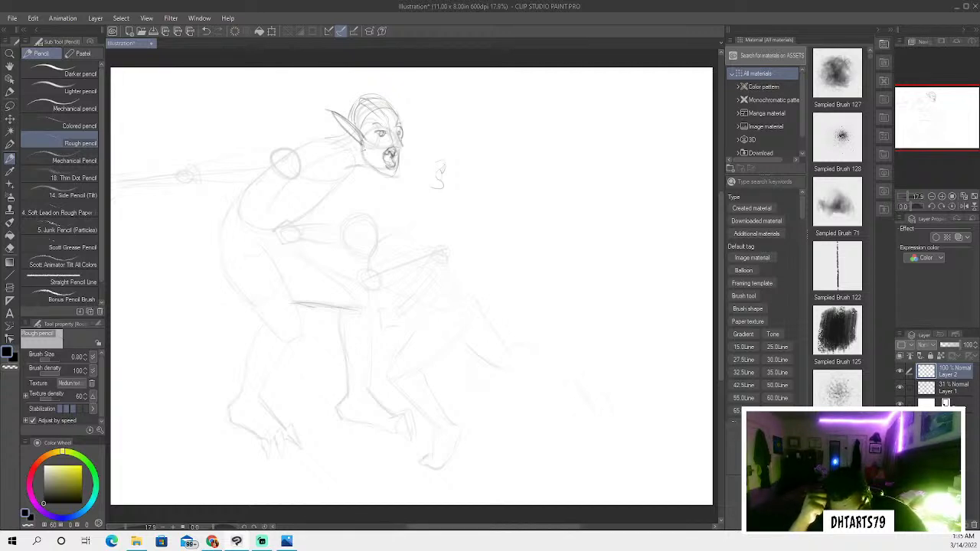
Touch up the back of the first figure's head, and erase the skull's extra contour lines and the small study beside the face
{"action": "left_click_drag", "start_coordinate": [362, 143], "coordinate": [345, 146]}
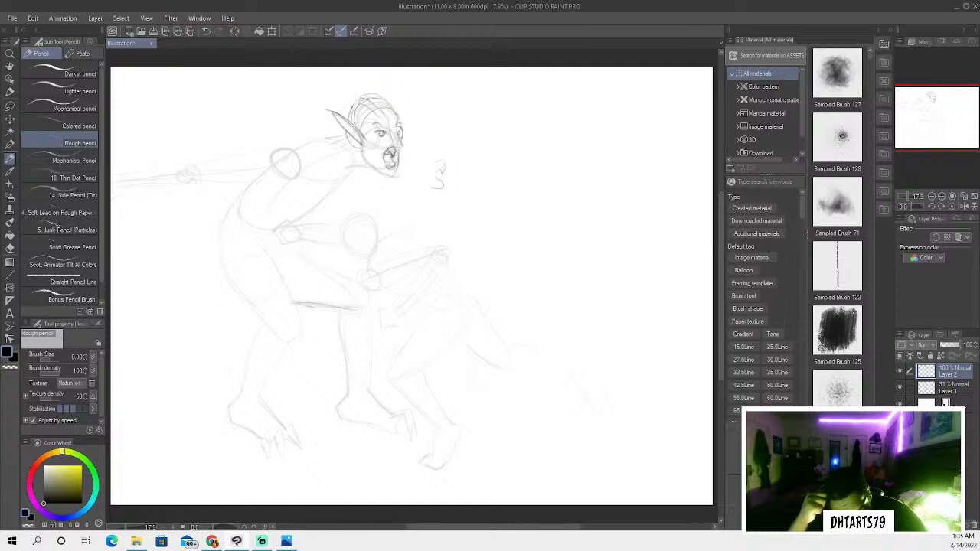
{"action": "left_click_drag", "start_coordinate": [354, 105], "coordinate": [348, 115]}
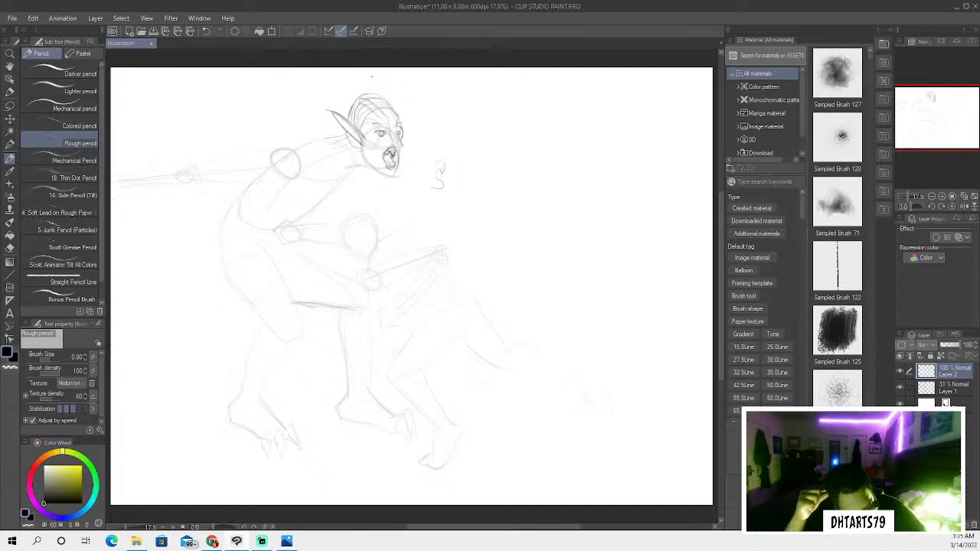
{"action": "left_click", "coordinate": [9, 247]}
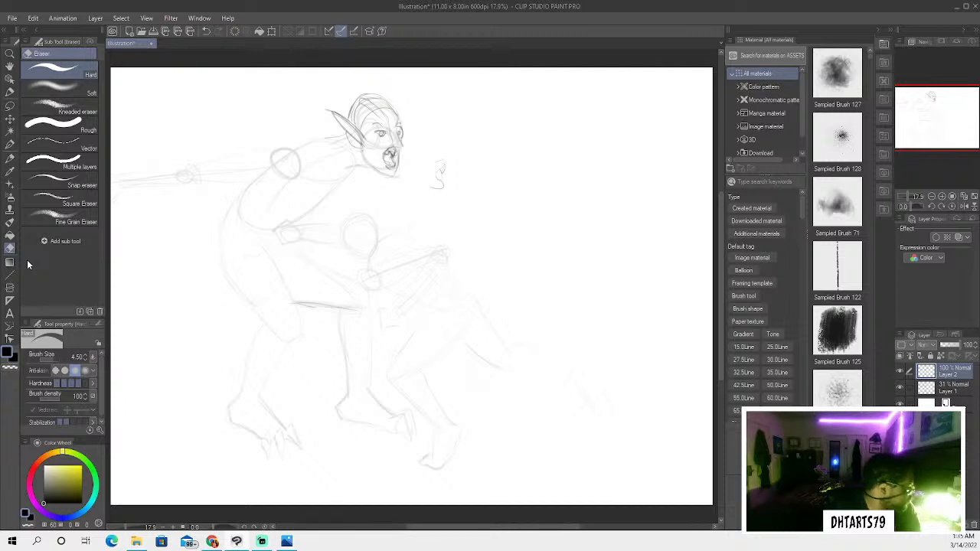
{"action": "mouse_move", "coordinate": [366, 102]}
{"action": "left_mouse_down"}
{"action": "mouse_move", "coordinate": [352, 123]}
{"action": "mouse_move", "coordinate": [372, 107]}
{"action": "mouse_move", "coordinate": [352, 110]}
{"action": "left_mouse_up"}
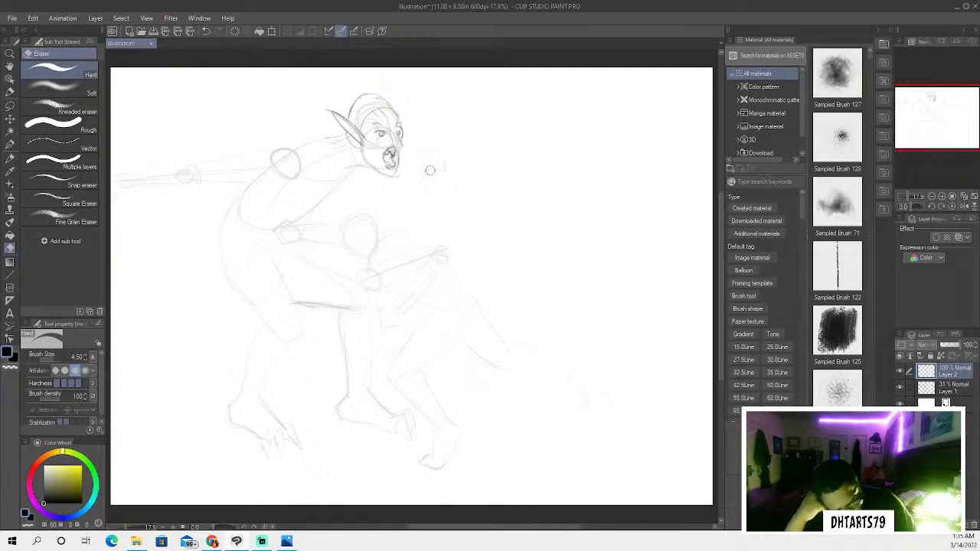
{"action": "left_click_drag", "start_coordinate": [430, 169], "coordinate": [436, 179]}
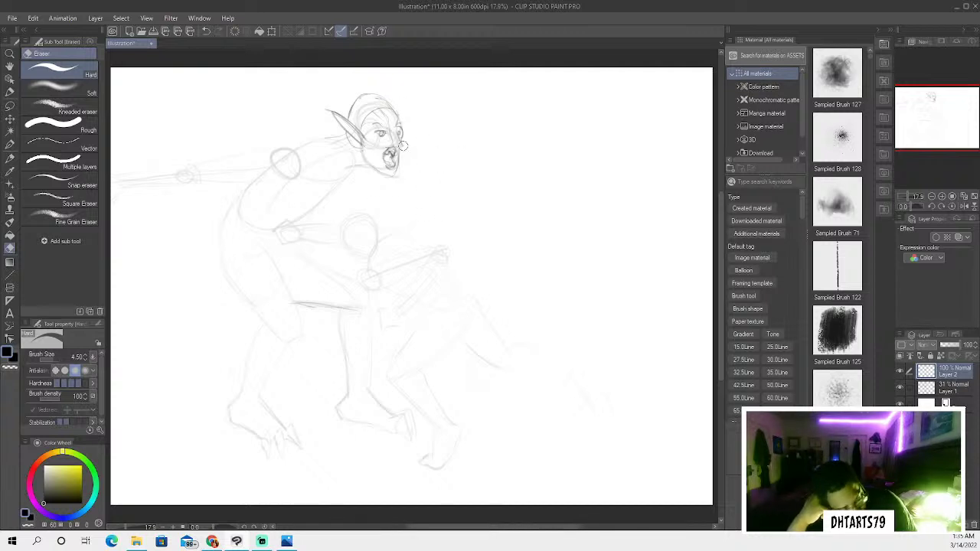
Pencil a separate pair of square-framed glasses with a side arm in the blank space in front of the first figure's face
{"action": "left_click", "coordinate": [11, 161]}
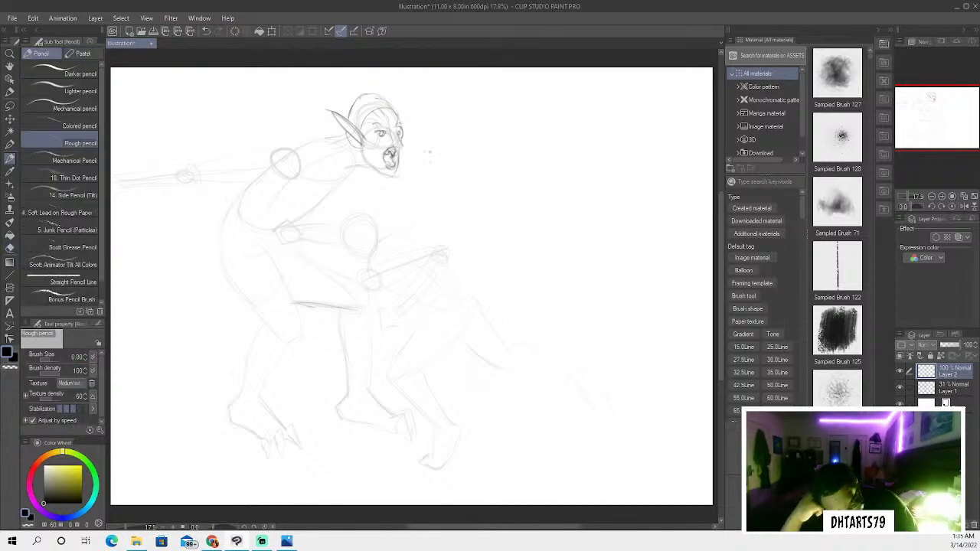
{"action": "mouse_move", "coordinate": [447, 145]}
{"action": "left_mouse_down"}
{"action": "mouse_move", "coordinate": [431, 151]}
{"action": "mouse_move", "coordinate": [443, 150]}
{"action": "mouse_move", "coordinate": [432, 129]}
{"action": "mouse_move", "coordinate": [448, 130]}
{"action": "left_mouse_up"}
{"action": "mouse_move", "coordinate": [448, 130]}
{"action": "left_mouse_down"}
{"action": "mouse_move", "coordinate": [447, 149]}
{"action": "mouse_move", "coordinate": [430, 151]}
{"action": "mouse_move", "coordinate": [444, 132]}
{"action": "mouse_move", "coordinate": [432, 131]}
{"action": "left_mouse_up"}
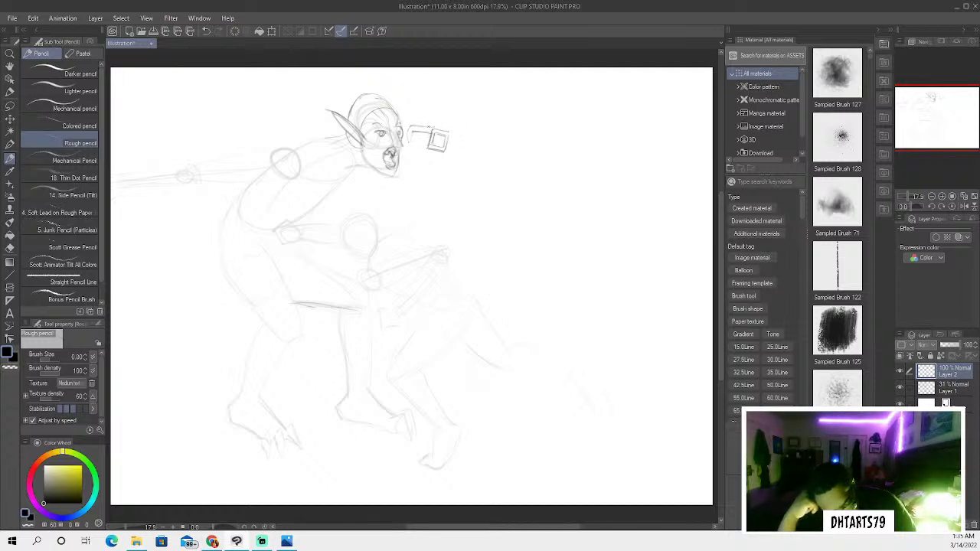
{"action": "left_click_drag", "start_coordinate": [440, 132], "coordinate": [450, 127]}
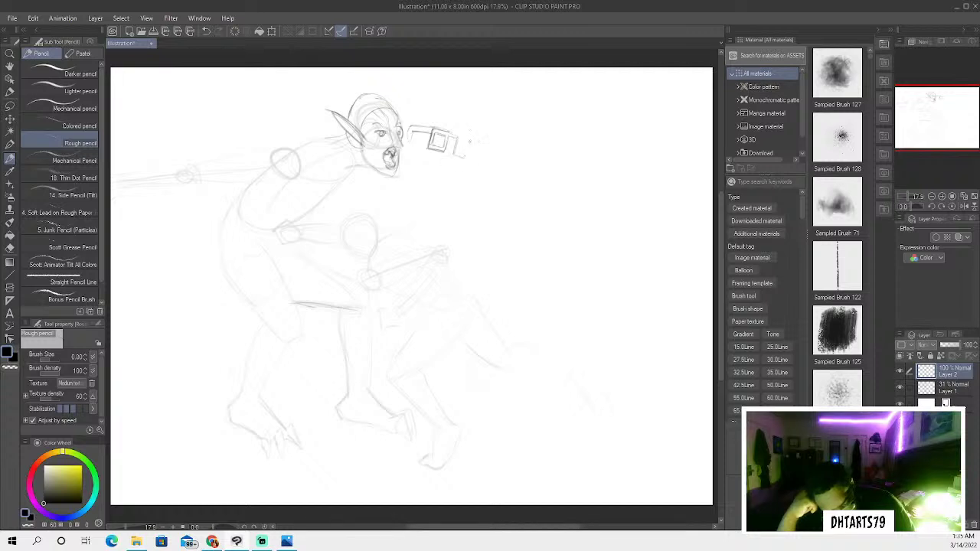
{"action": "left_click_drag", "start_coordinate": [455, 137], "coordinate": [466, 136]}
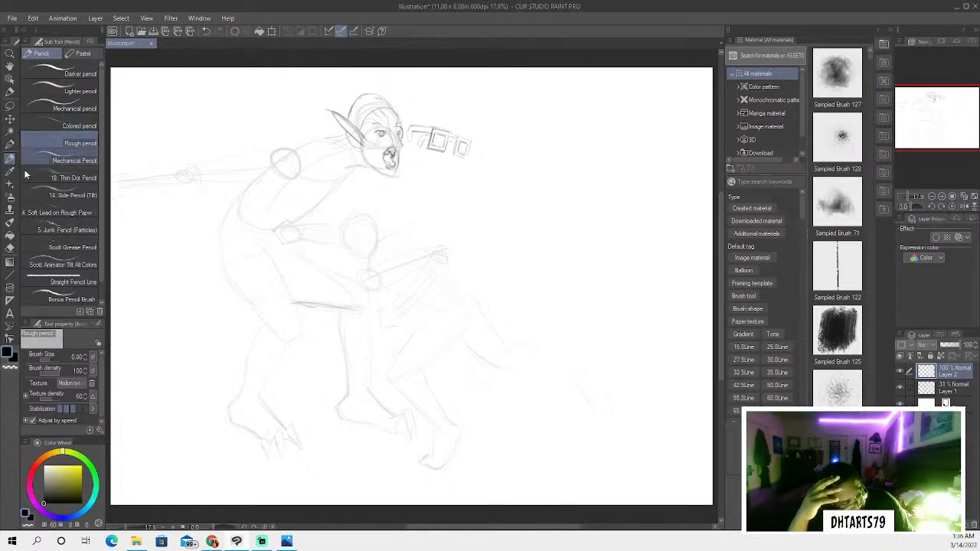
Erase the first figure's open mouth and pencil a smaller mouth with a reshaped chin
{"action": "left_click", "coordinate": [10, 247]}
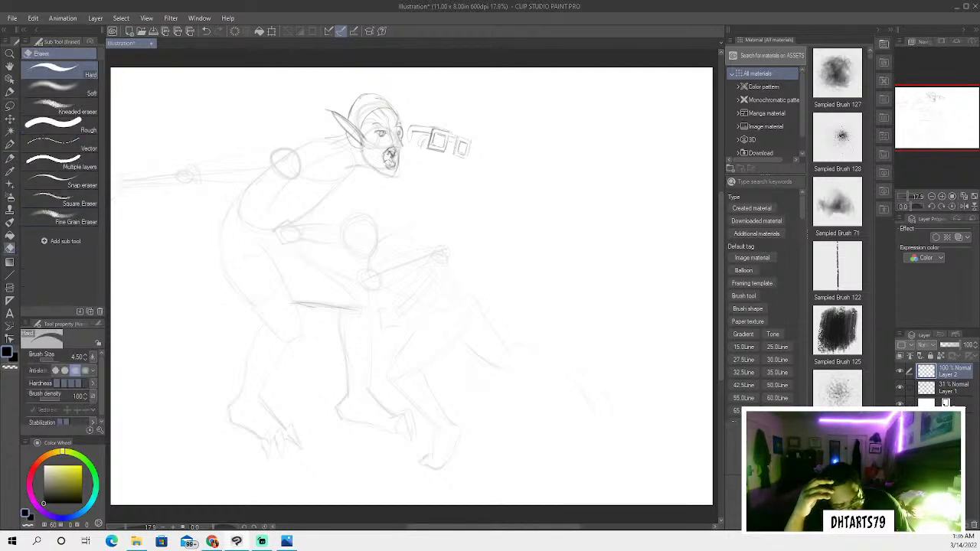
{"action": "mouse_move", "coordinate": [390, 158]}
{"action": "left_mouse_down"}
{"action": "mouse_move", "coordinate": [391, 167]}
{"action": "mouse_move", "coordinate": [394, 150]}
{"action": "left_mouse_up"}
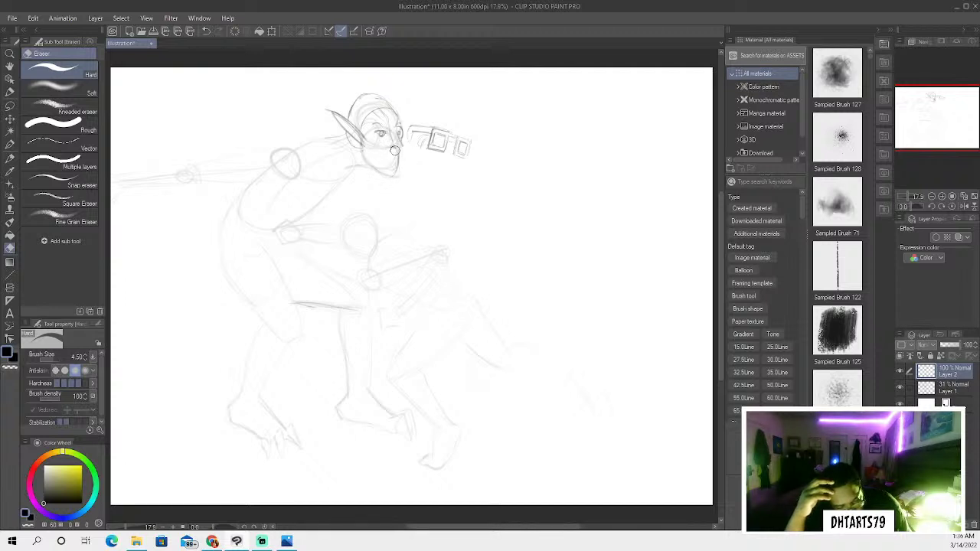
{"action": "left_click", "coordinate": [10, 158]}
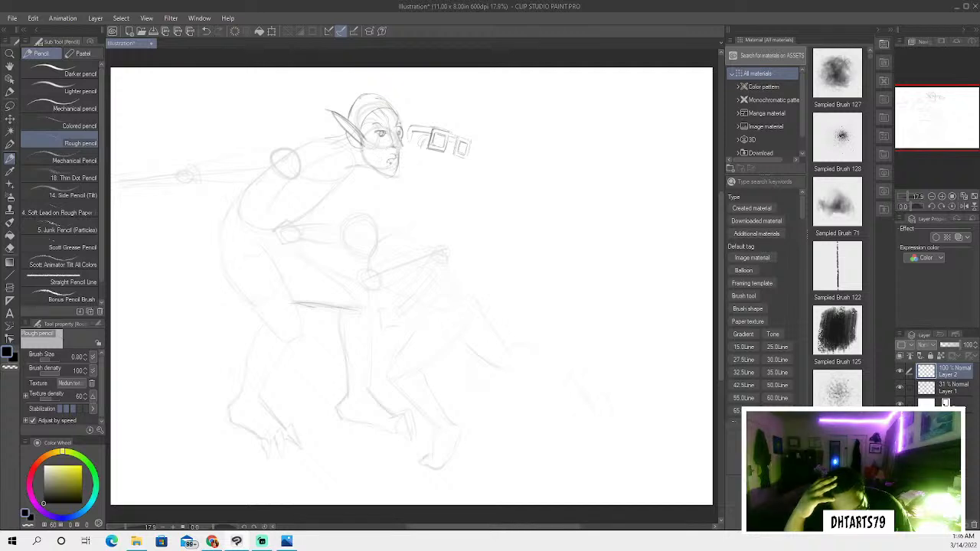
{"action": "left_click", "coordinate": [204, 31]}
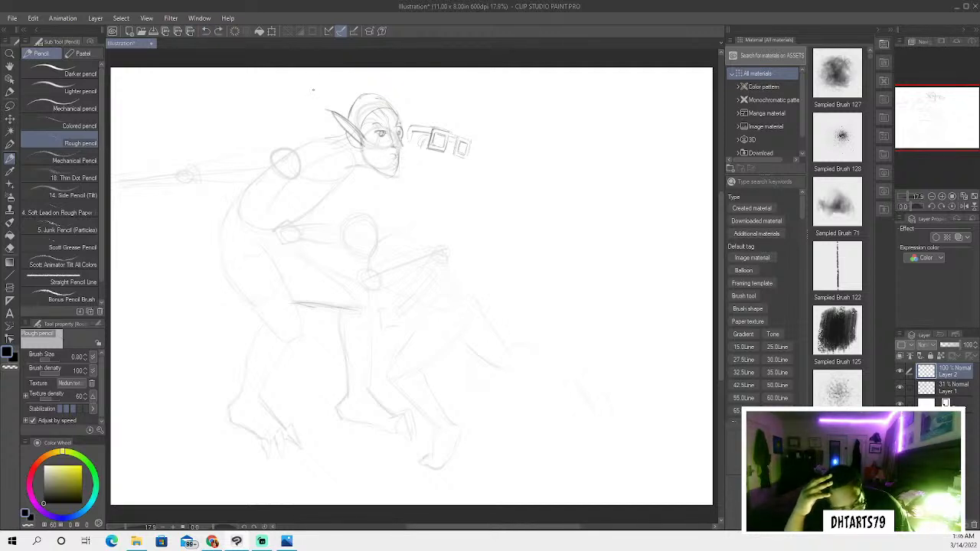
{"action": "left_click", "coordinate": [204, 31]}
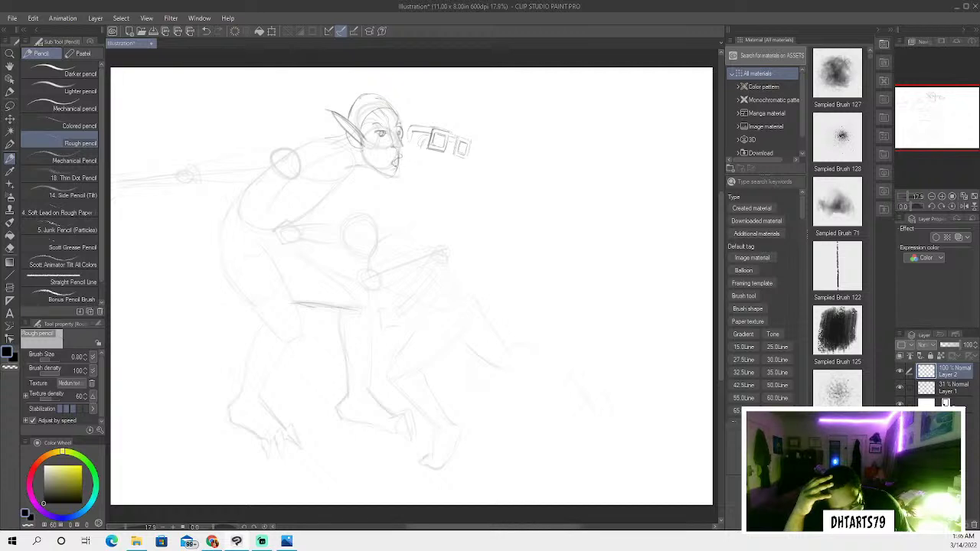
{"action": "left_click_drag", "start_coordinate": [398, 166], "coordinate": [387, 175]}
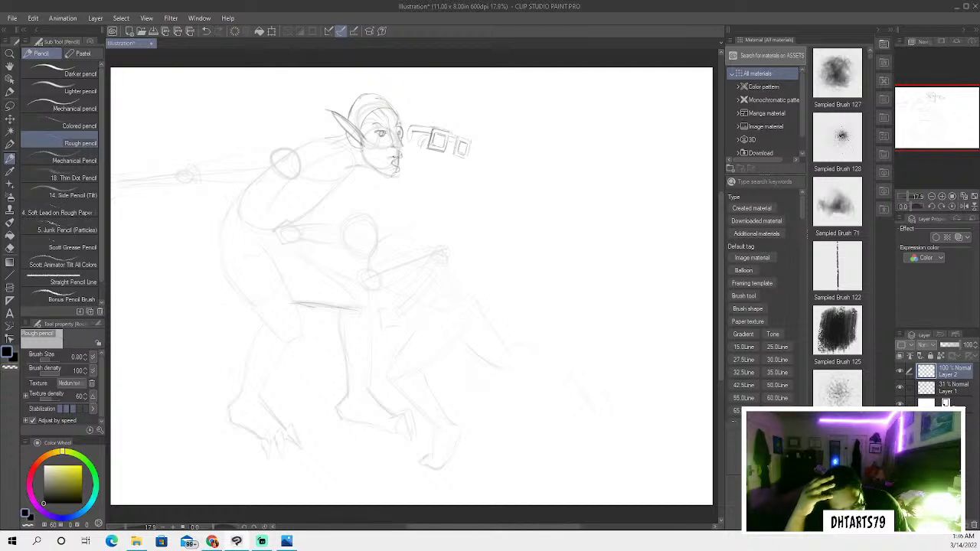
{"action": "mouse_move", "coordinate": [387, 158]}
{"action": "left_mouse_down"}
{"action": "mouse_move", "coordinate": [399, 156]}
{"action": "mouse_move", "coordinate": [399, 170]}
{"action": "left_mouse_up"}
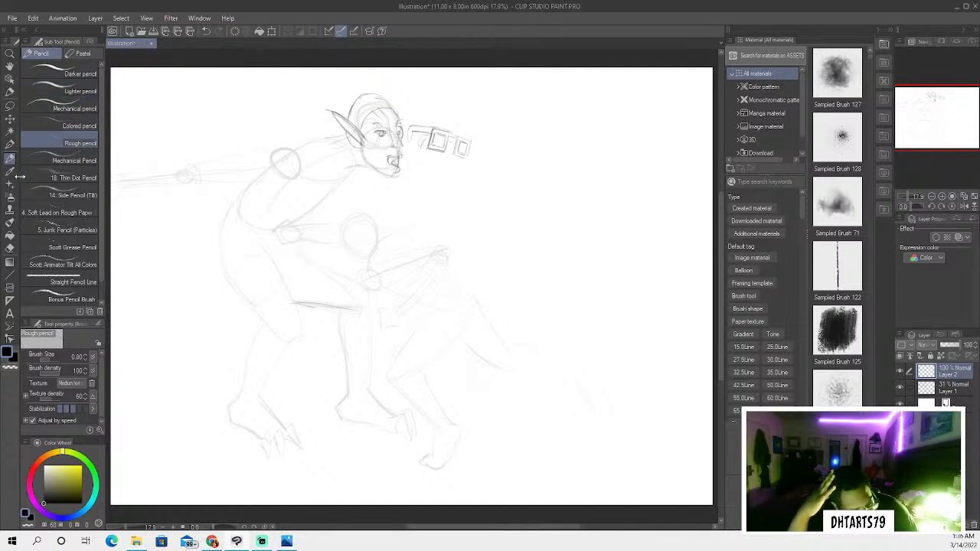
Erase the first figure's small mouth and redraw it with lips jutting forward from the face
{"action": "left_click", "coordinate": [9, 247]}
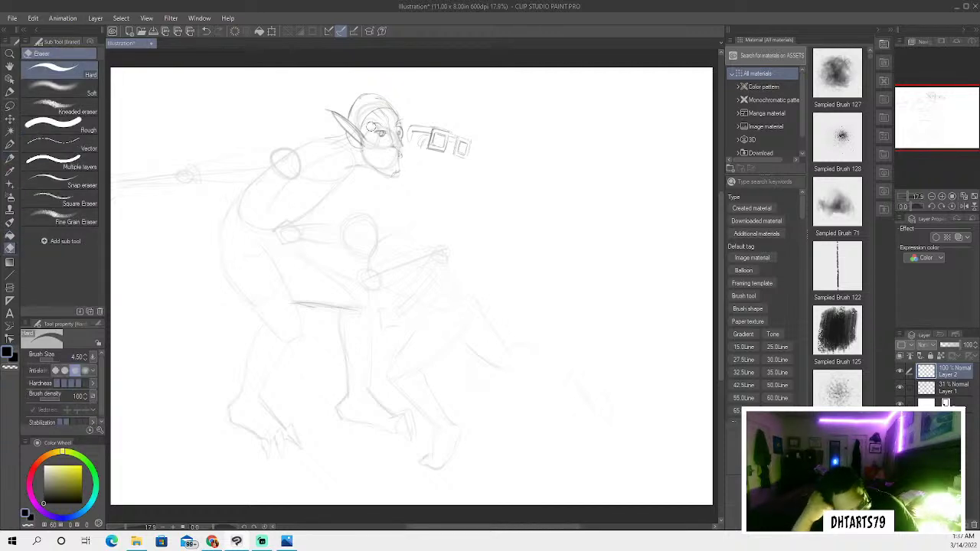
{"action": "left_click", "coordinate": [10, 159]}
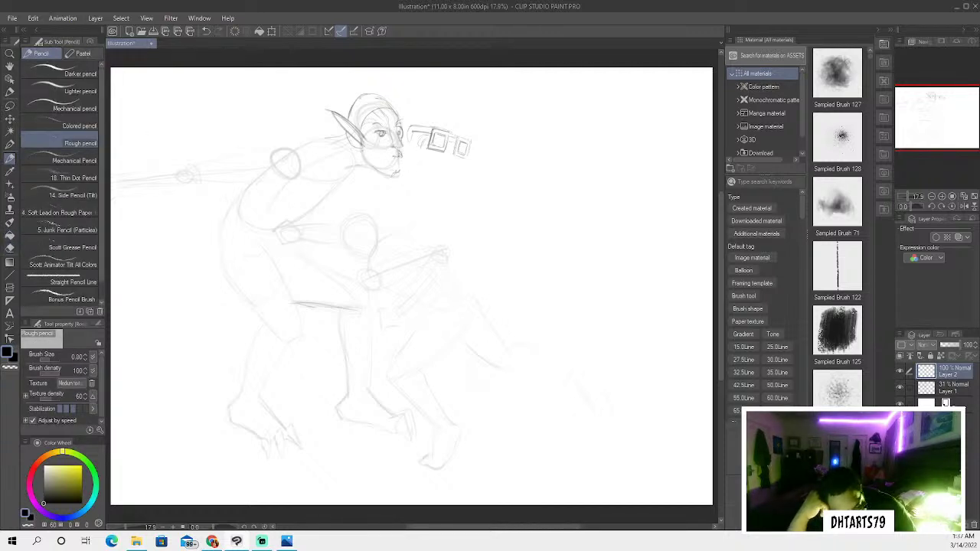
{"action": "left_click", "coordinate": [205, 31]}
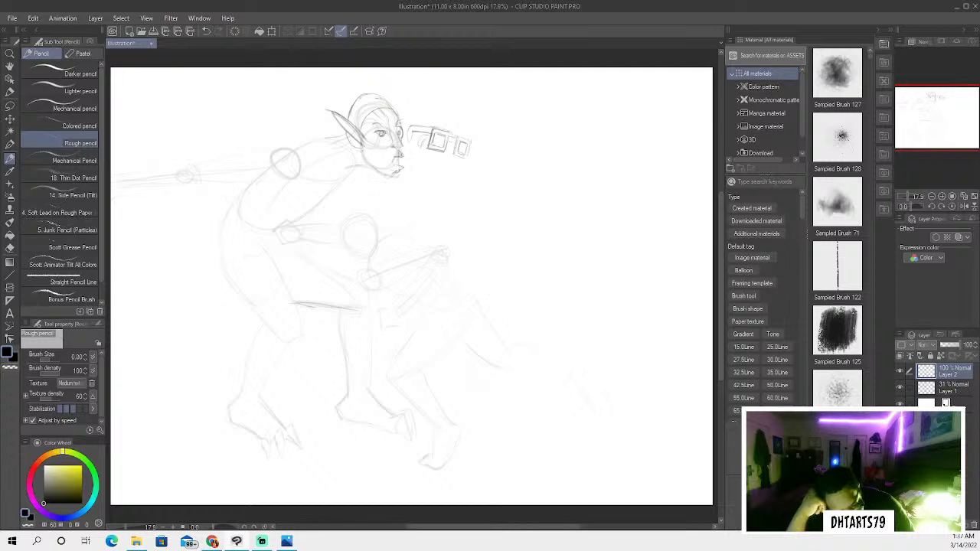
Erase the first figure's near eye and redraw it as a larger, rounder shape
{"action": "left_click_drag", "start_coordinate": [377, 130], "coordinate": [383, 133]}
{"action": "left_click", "coordinate": [10, 247]}
{"action": "left_click_drag", "start_coordinate": [372, 130], "coordinate": [382, 140]}
{"action": "left_click", "coordinate": [9, 158]}
{"action": "left_click", "coordinate": [218, 30]}
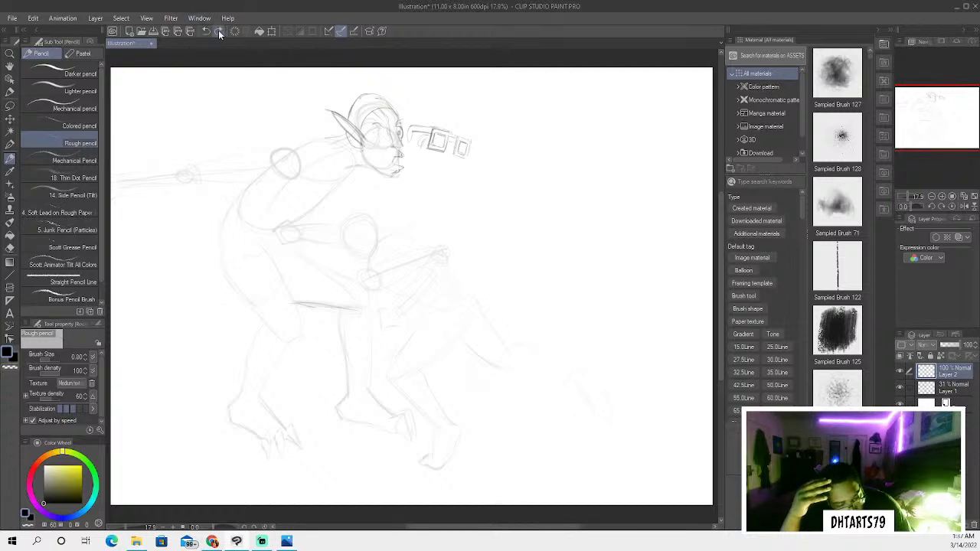
{"action": "left_click", "coordinate": [218, 30]}
{"action": "left_click", "coordinate": [218, 30]}
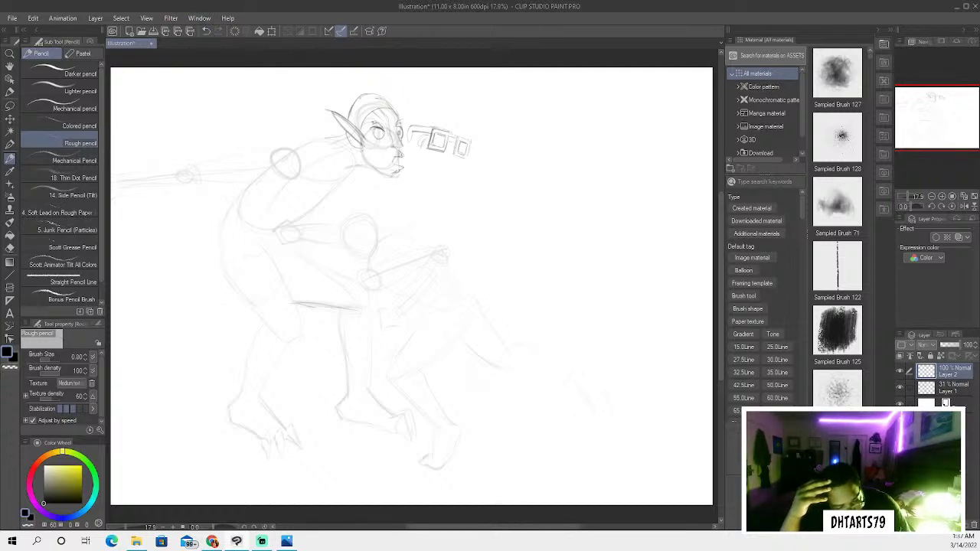
Pencil the first figure's pupils, cheek and jaw lines, and small breath puffs in front of its mouth
{"action": "left_click_drag", "start_coordinate": [371, 122], "coordinate": [383, 127]}
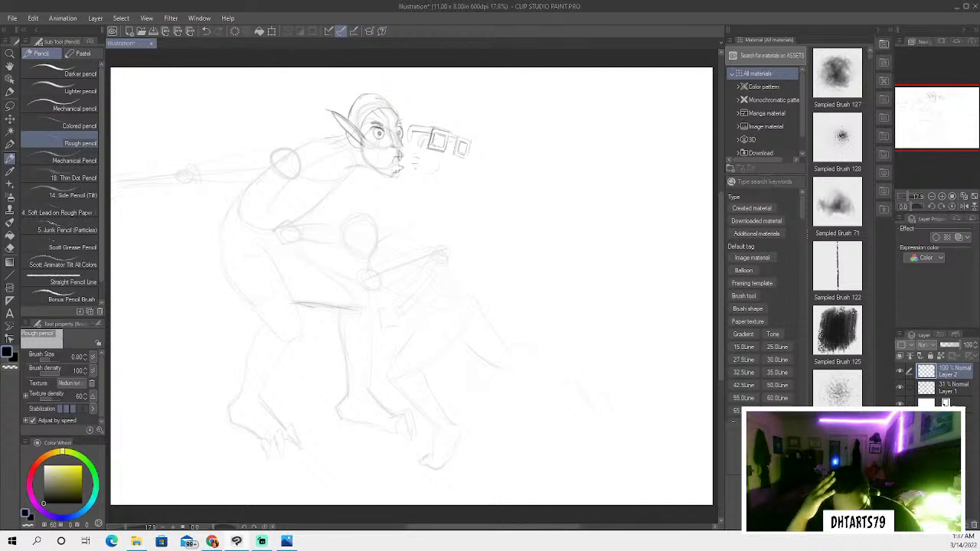
{"action": "left_click_drag", "start_coordinate": [414, 166], "coordinate": [442, 161]}
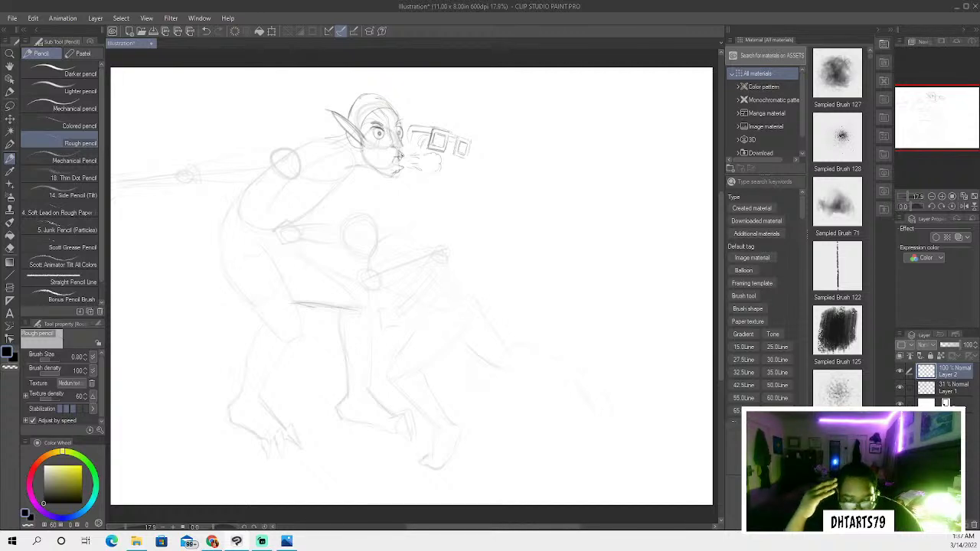
{"action": "left_click_drag", "start_coordinate": [380, 149], "coordinate": [383, 159]}
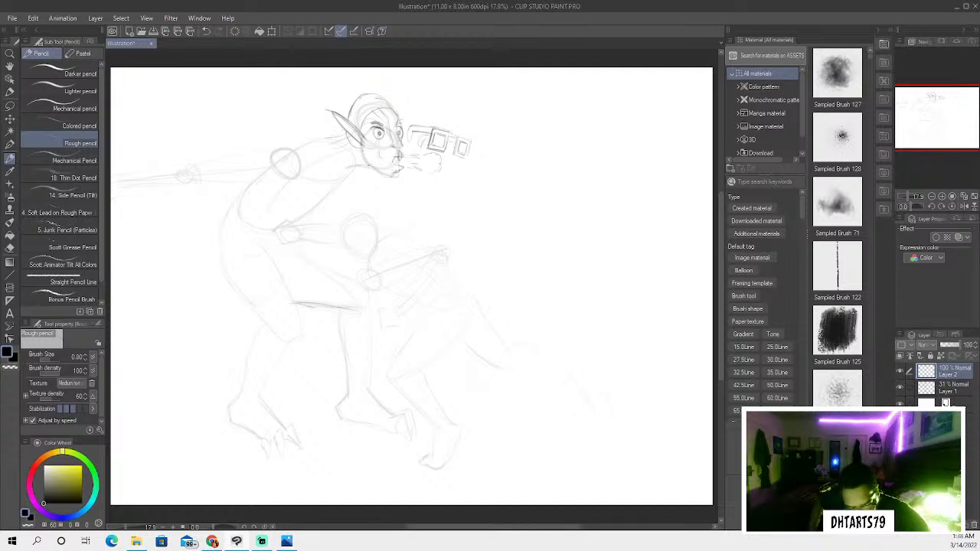
{"action": "left_click_drag", "start_coordinate": [389, 177], "coordinate": [365, 168]}
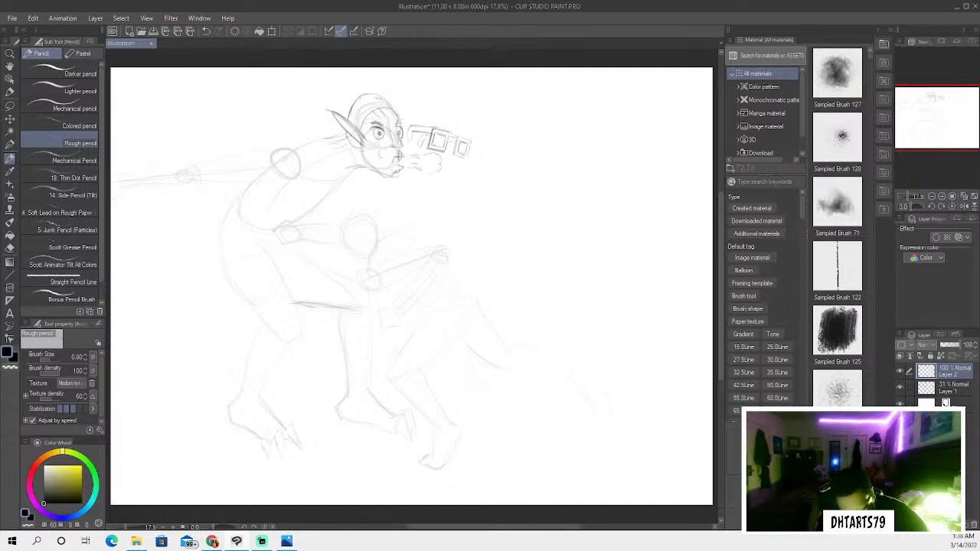
Pencil the first figure's neck and upper back line, then sketch and rework the curved neckline of its top
{"action": "left_click_drag", "start_coordinate": [335, 138], "coordinate": [260, 167]}
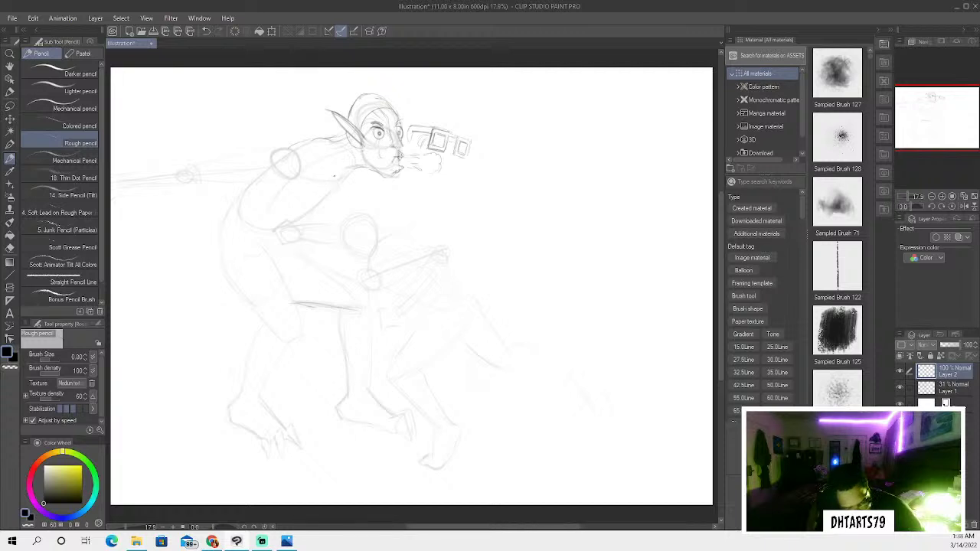
{"action": "left_click_drag", "start_coordinate": [306, 146], "coordinate": [319, 141]}
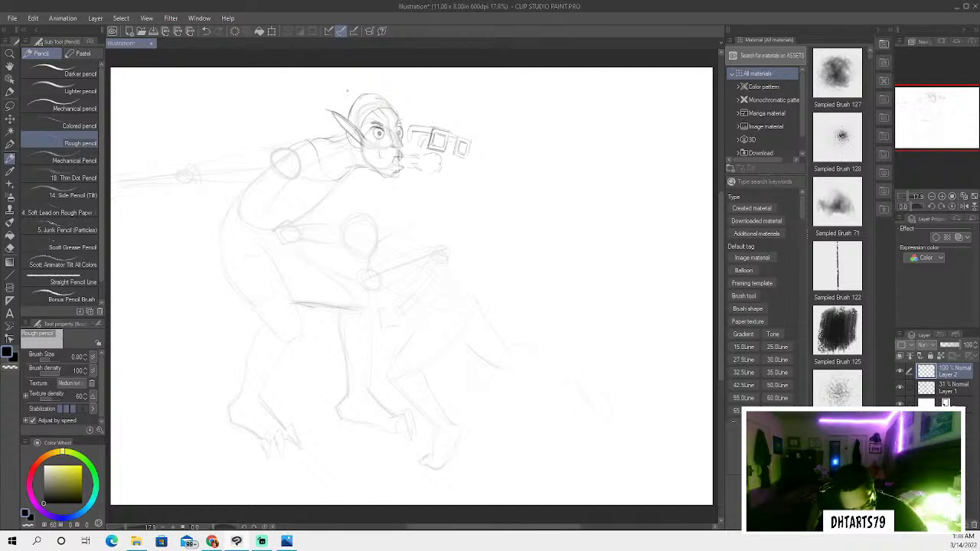
{"action": "left_click", "coordinate": [207, 35]}
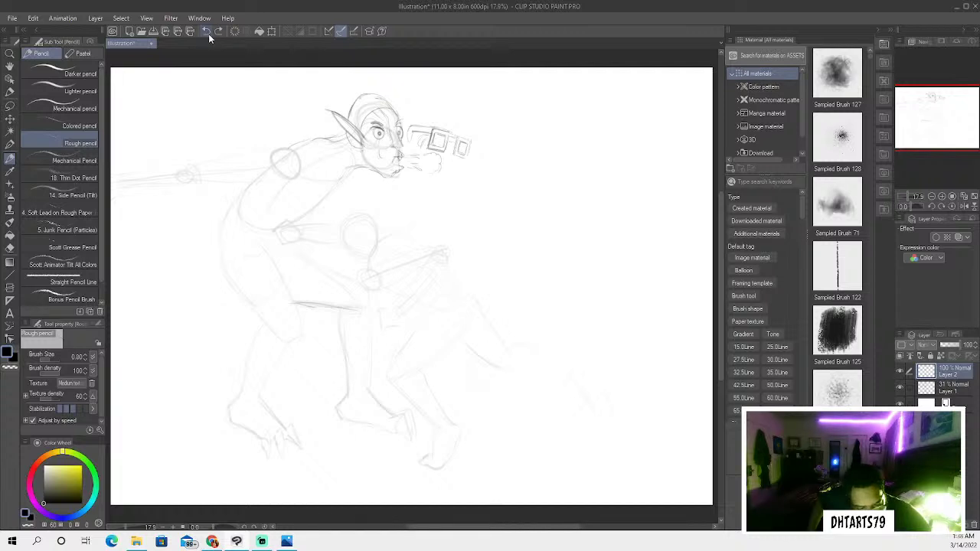
{"action": "left_click", "coordinate": [207, 30]}
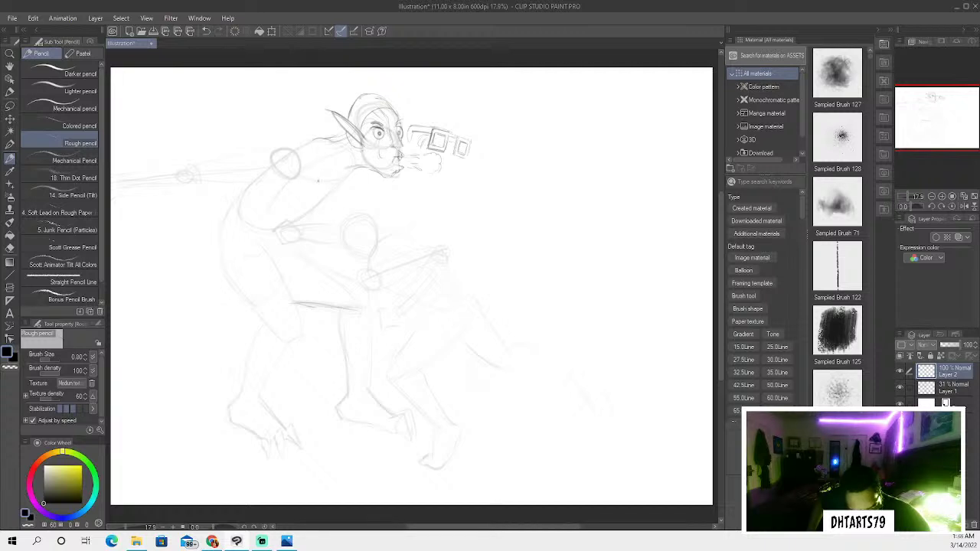
{"action": "left_click_drag", "start_coordinate": [319, 160], "coordinate": [303, 145]}
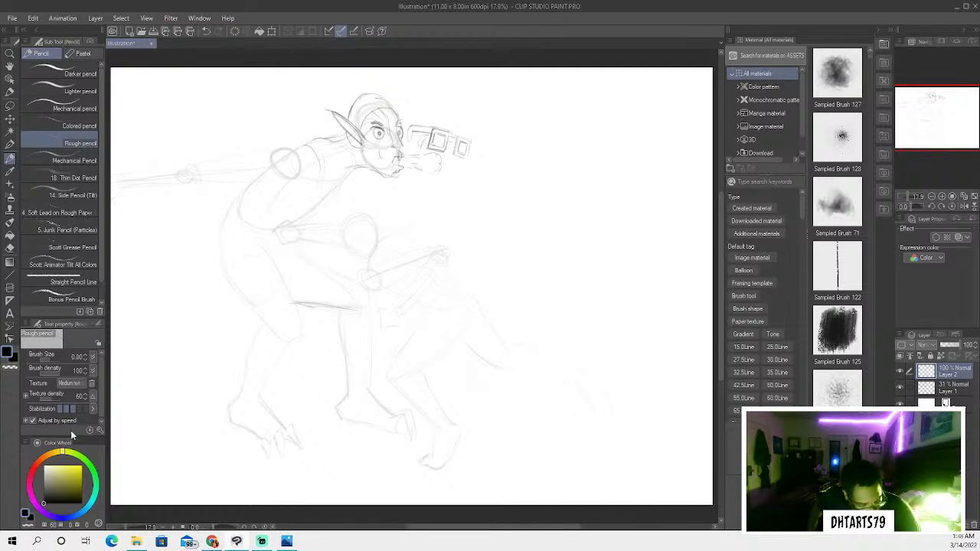
With the Rough pencil at size 1.00, darken the first figure's chest line and redraw its tank top's neckline and armhole
{"action": "key", "text": "bracketright"}
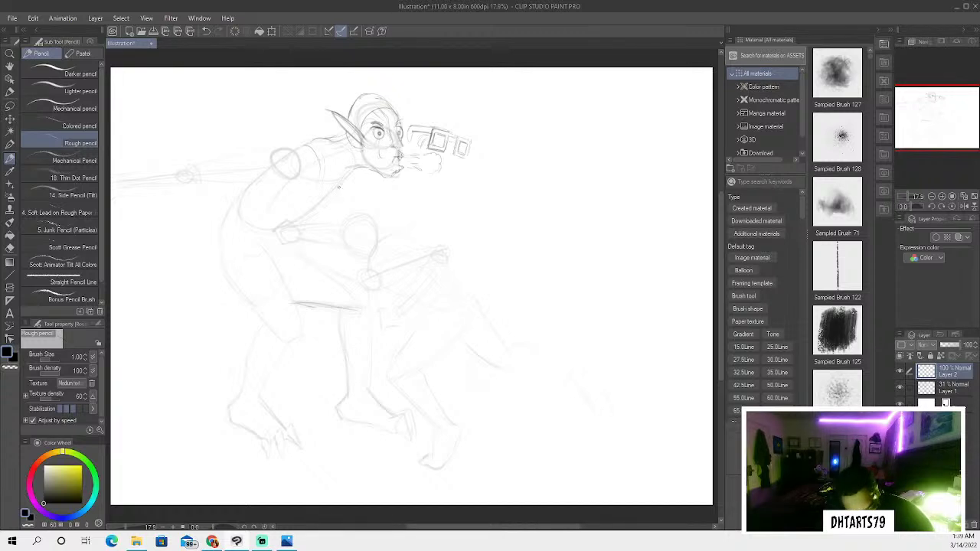
{"action": "mouse_move", "coordinate": [341, 186]}
{"action": "left_mouse_down"}
{"action": "mouse_move", "coordinate": [322, 199]}
{"action": "mouse_move", "coordinate": [313, 143]}
{"action": "left_mouse_up"}
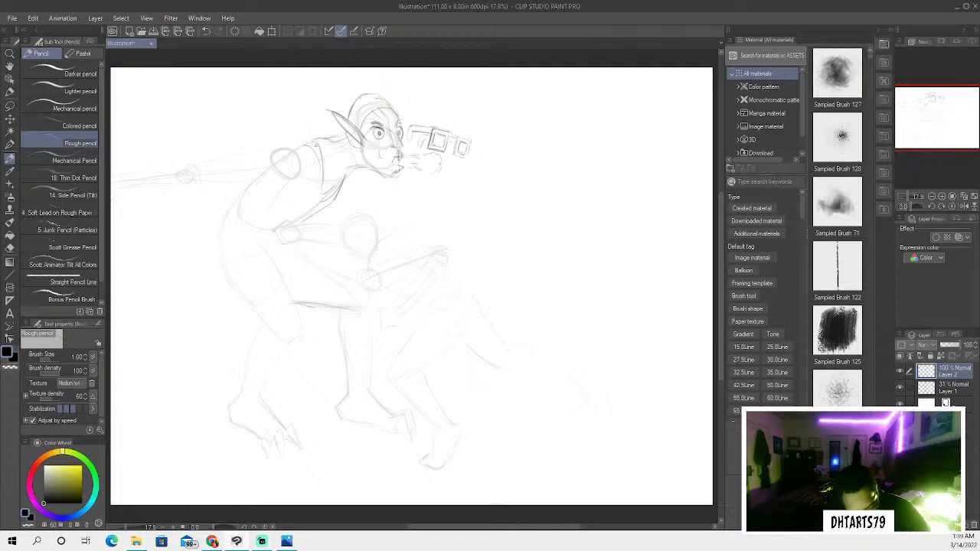
{"action": "left_click", "coordinate": [205, 30]}
{"action": "left_click", "coordinate": [206, 31]}
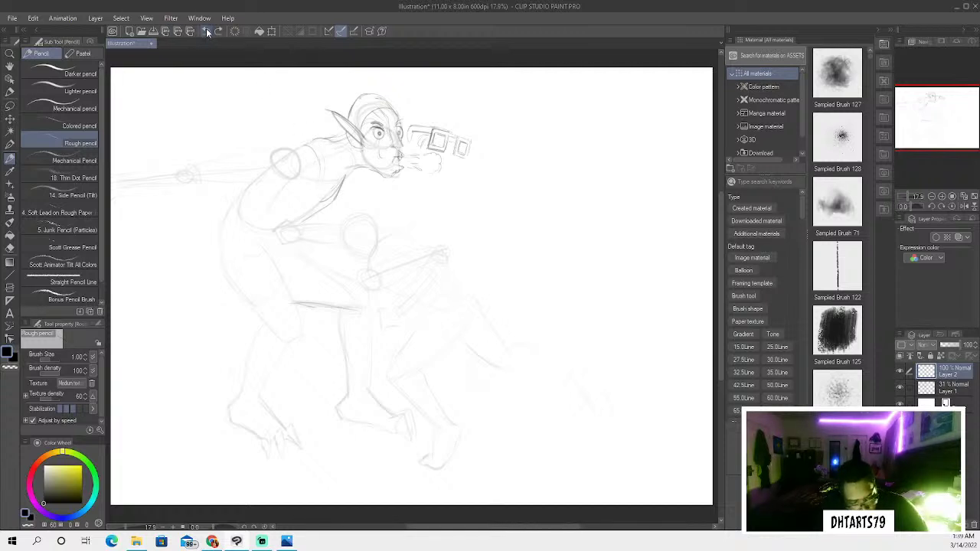
{"action": "left_click", "coordinate": [206, 31]}
{"action": "mouse_move", "coordinate": [342, 179]}
{"action": "left_mouse_down"}
{"action": "mouse_move", "coordinate": [327, 201]}
{"action": "mouse_move", "coordinate": [314, 180]}
{"action": "mouse_move", "coordinate": [326, 195]}
{"action": "mouse_move", "coordinate": [316, 191]}
{"action": "mouse_move", "coordinate": [305, 143]}
{"action": "mouse_move", "coordinate": [340, 179]}
{"action": "left_mouse_up"}
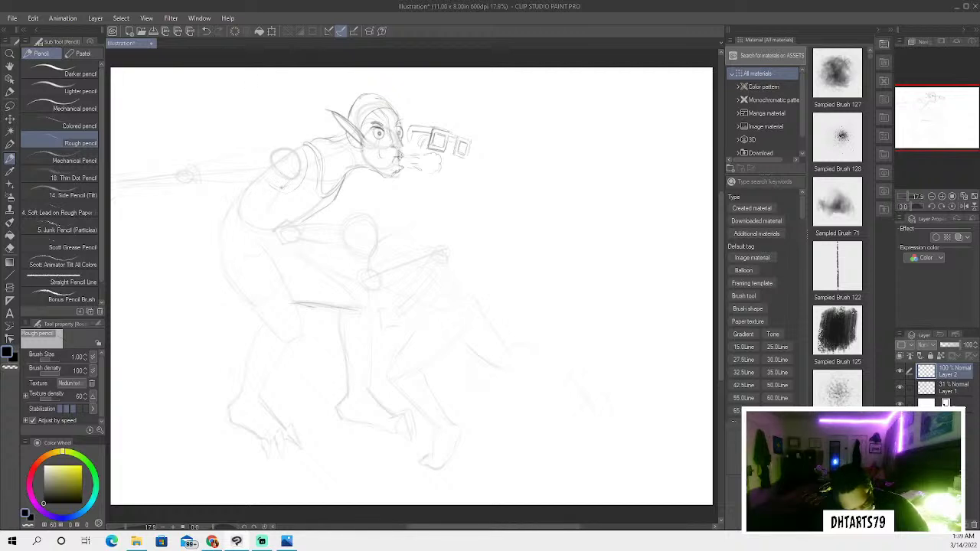
{"action": "left_click_drag", "start_coordinate": [303, 185], "coordinate": [298, 150]}
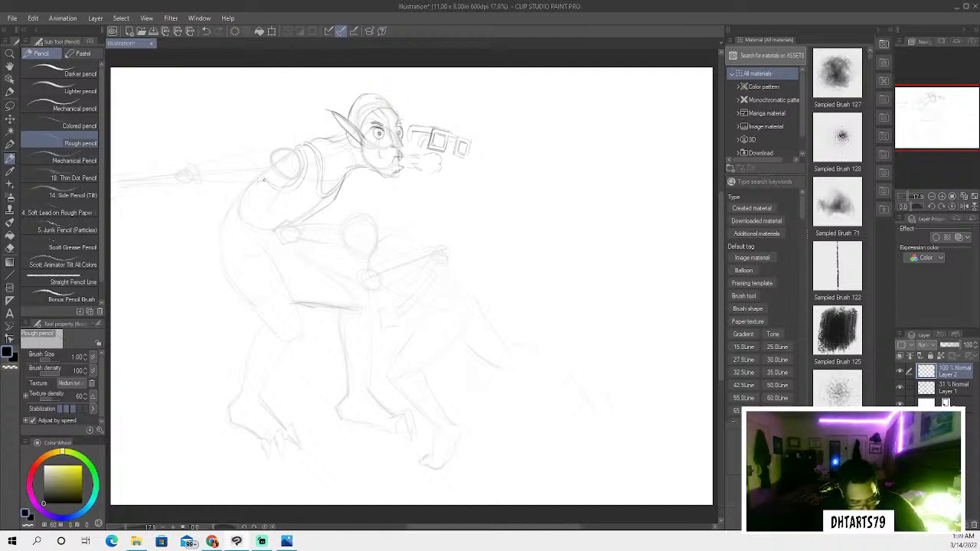
Pencil the upper and lower contours of the first figure's outstretched arm, from the shoulder through the elbow to the canvas edge
{"action": "left_click_drag", "start_coordinate": [255, 185], "coordinate": [201, 180]}
{"action": "left_click_drag", "start_coordinate": [268, 143], "coordinate": [237, 157]}
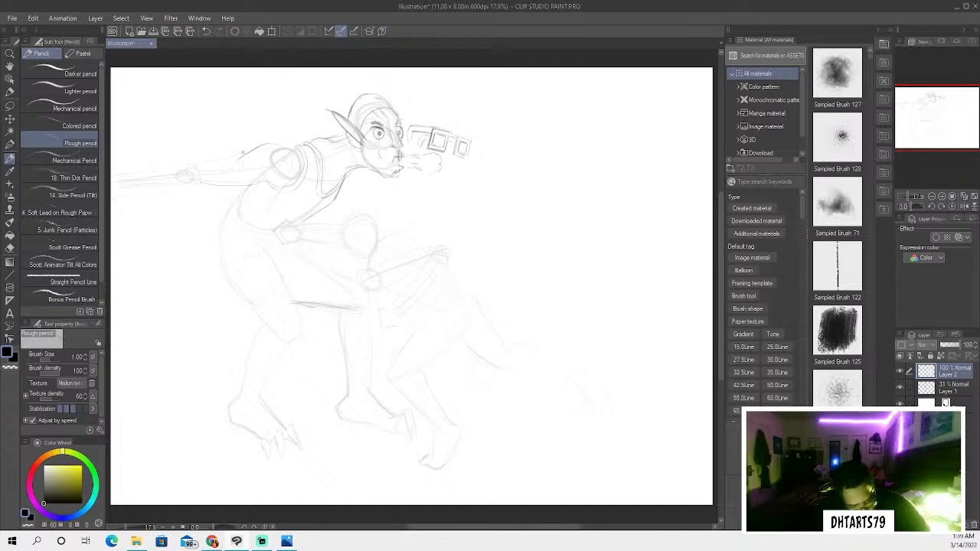
{"action": "left_click_drag", "start_coordinate": [187, 157], "coordinate": [123, 175]}
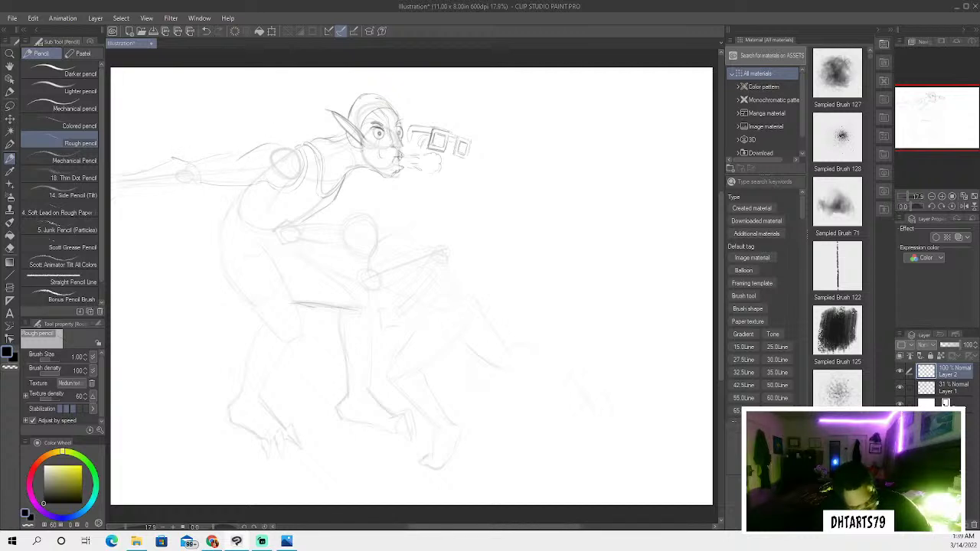
{"action": "left_click_drag", "start_coordinate": [192, 181], "coordinate": [94, 188]}
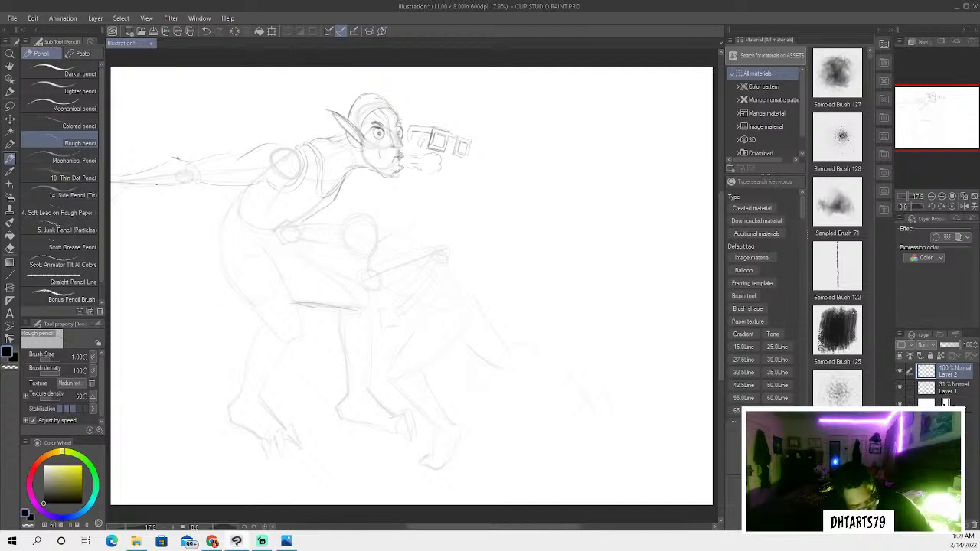
{"action": "left_click_drag", "start_coordinate": [160, 169], "coordinate": [115, 178]}
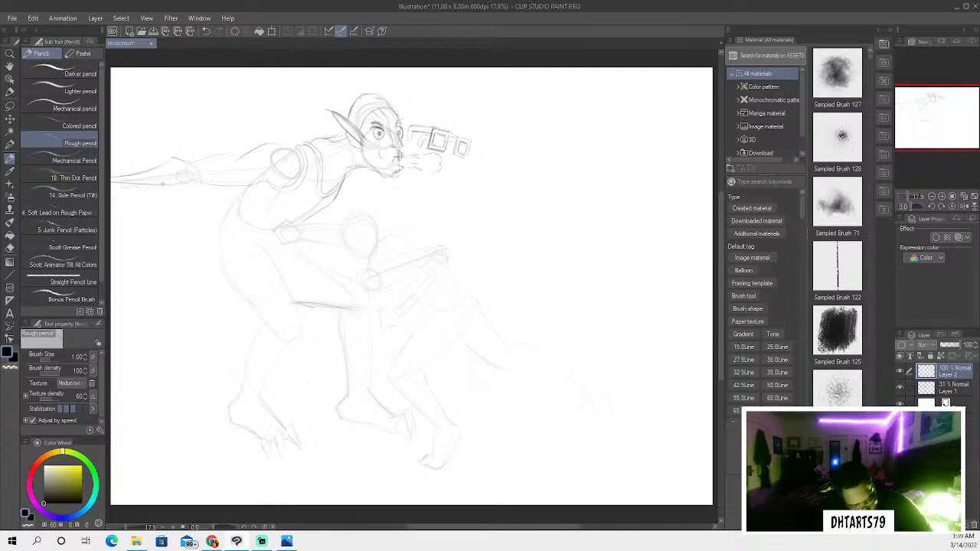
{"action": "left_click_drag", "start_coordinate": [136, 176], "coordinate": [111, 175]}
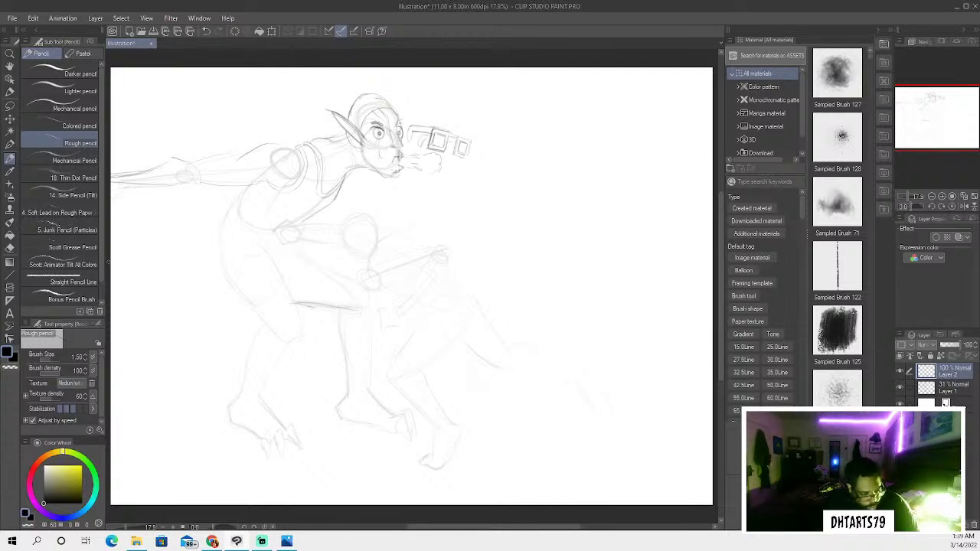
Enlarge the Rough pencil to size 1.50 and darken the first figure's shoulder and outstretched arm contours
{"action": "key", "text": "bracketright"}
{"action": "key", "text": "bracketright"}
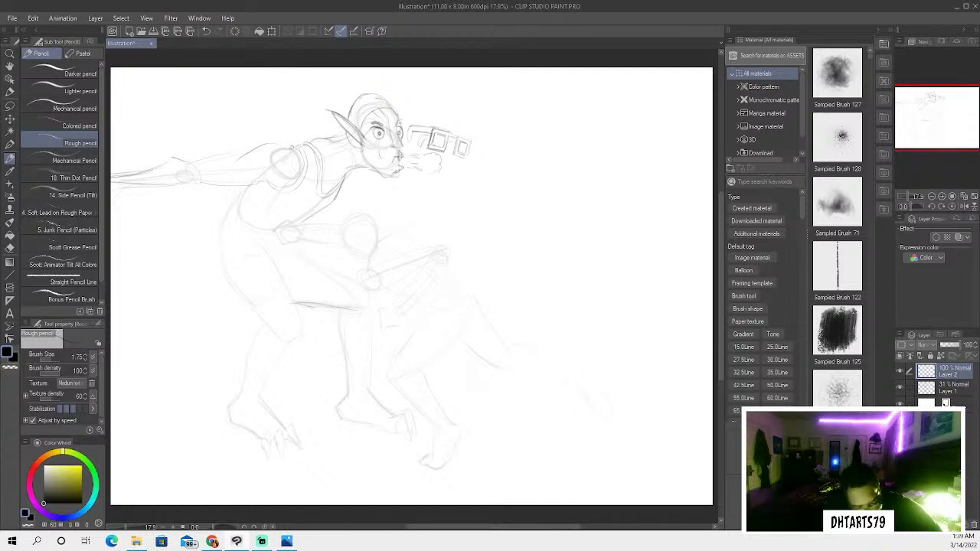
{"action": "mouse_move", "coordinate": [293, 148]}
{"action": "left_mouse_down"}
{"action": "mouse_move", "coordinate": [166, 162]}
{"action": "mouse_move", "coordinate": [192, 164]}
{"action": "mouse_move", "coordinate": [172, 163]}
{"action": "mouse_move", "coordinate": [143, 185]}
{"action": "mouse_move", "coordinate": [287, 184]}
{"action": "left_mouse_up"}
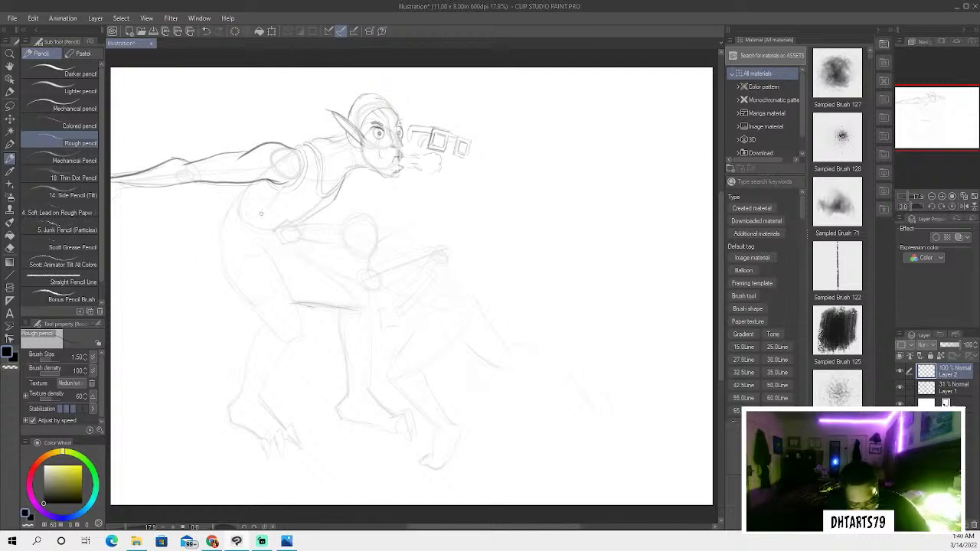
Pencil the first figure's lower torso and waist curves, adding short fold marks just below the waist
{"action": "mouse_move", "coordinate": [313, 216]}
{"action": "left_mouse_down"}
{"action": "mouse_move", "coordinate": [286, 220]}
{"action": "mouse_move", "coordinate": [278, 198]}
{"action": "mouse_move", "coordinate": [272, 225]}
{"action": "mouse_move", "coordinate": [258, 237]}
{"action": "mouse_move", "coordinate": [250, 225]}
{"action": "mouse_move", "coordinate": [277, 229]}
{"action": "left_mouse_up"}
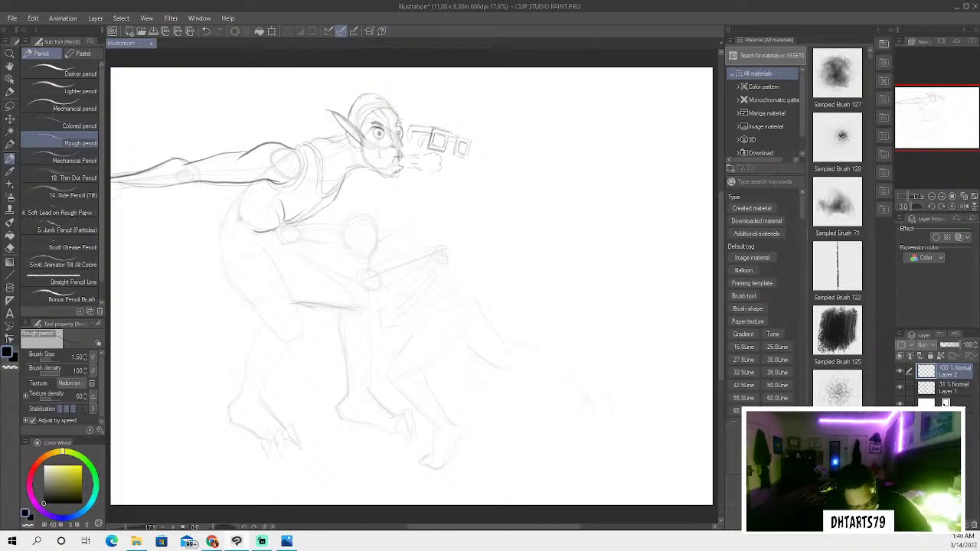
{"action": "left_click_drag", "start_coordinate": [245, 187], "coordinate": [240, 203]}
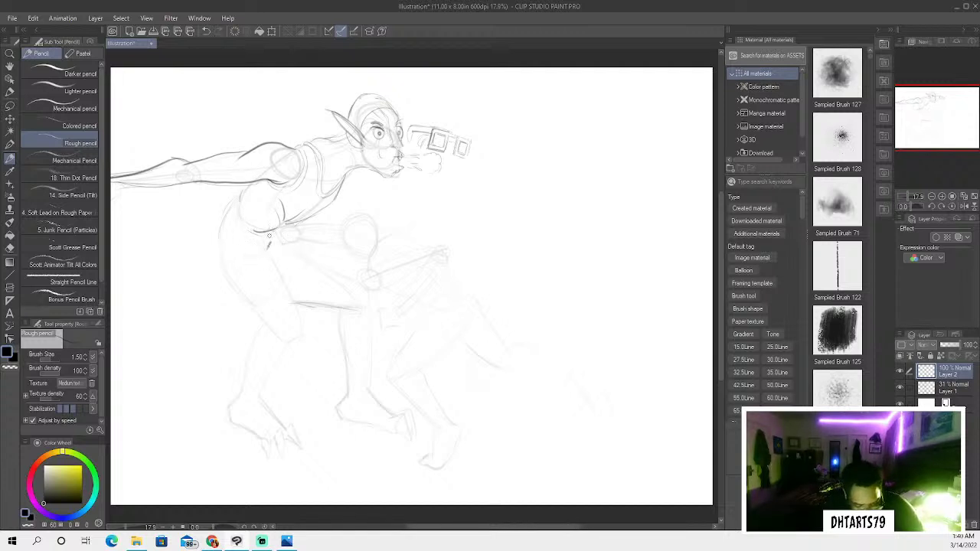
{"action": "left_click_drag", "start_coordinate": [275, 232], "coordinate": [269, 242]}
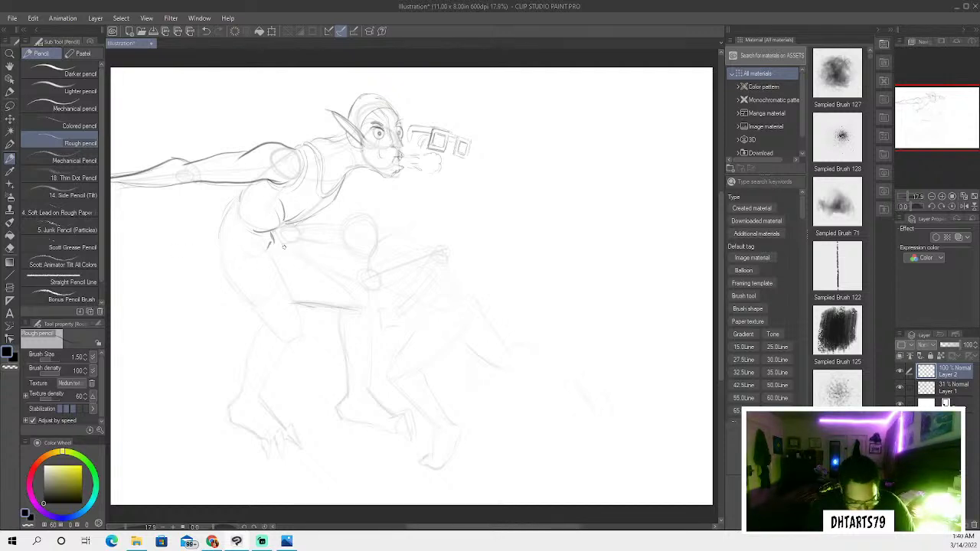
Pencil the first figure's shorts with the waistband, back contour and hems, redrawing the line between the two legs
{"action": "mouse_move", "coordinate": [298, 248]}
{"action": "left_mouse_down"}
{"action": "mouse_move", "coordinate": [338, 269]}
{"action": "mouse_move", "coordinate": [320, 314]}
{"action": "mouse_move", "coordinate": [250, 320]}
{"action": "left_mouse_up"}
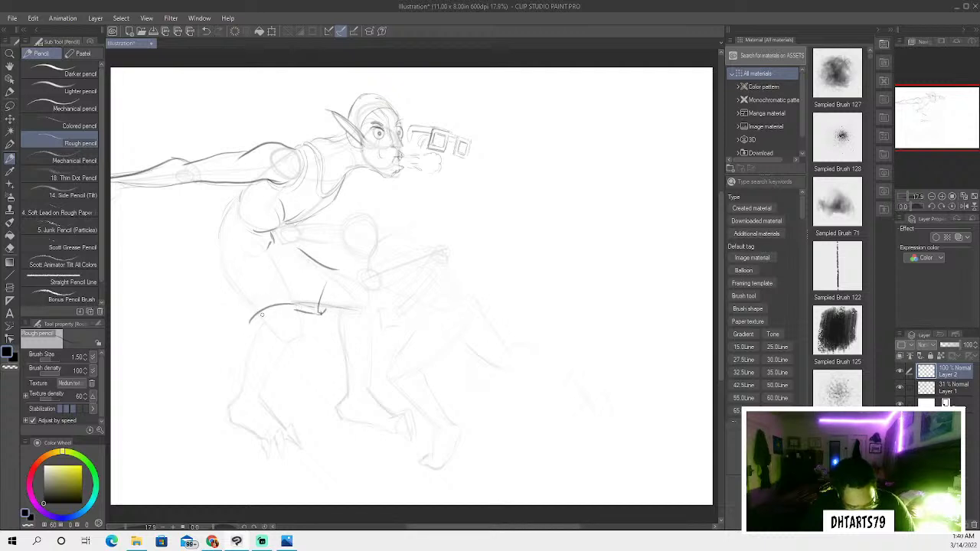
{"action": "mouse_move", "coordinate": [223, 274]}
{"action": "left_mouse_down"}
{"action": "mouse_move", "coordinate": [242, 306]}
{"action": "mouse_move", "coordinate": [220, 251]}
{"action": "mouse_move", "coordinate": [233, 198]}
{"action": "mouse_move", "coordinate": [225, 208]}
{"action": "mouse_move", "coordinate": [242, 193]}
{"action": "mouse_move", "coordinate": [233, 197]}
{"action": "mouse_move", "coordinate": [264, 240]}
{"action": "left_mouse_up"}
{"action": "mouse_move", "coordinate": [237, 196]}
{"action": "left_mouse_down"}
{"action": "mouse_move", "coordinate": [233, 219]}
{"action": "mouse_move", "coordinate": [258, 230]}
{"action": "left_mouse_up"}
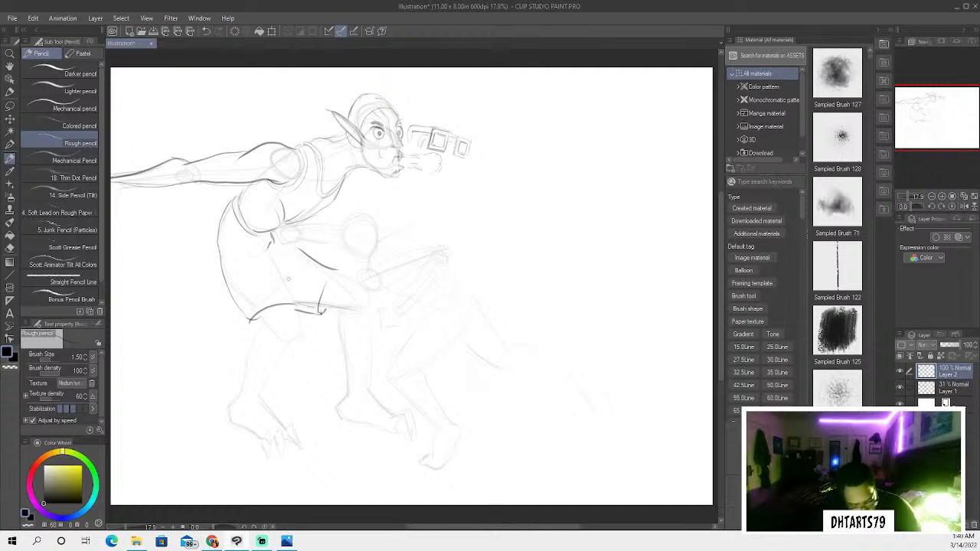
{"action": "left_click_drag", "start_coordinate": [270, 247], "coordinate": [296, 310]}
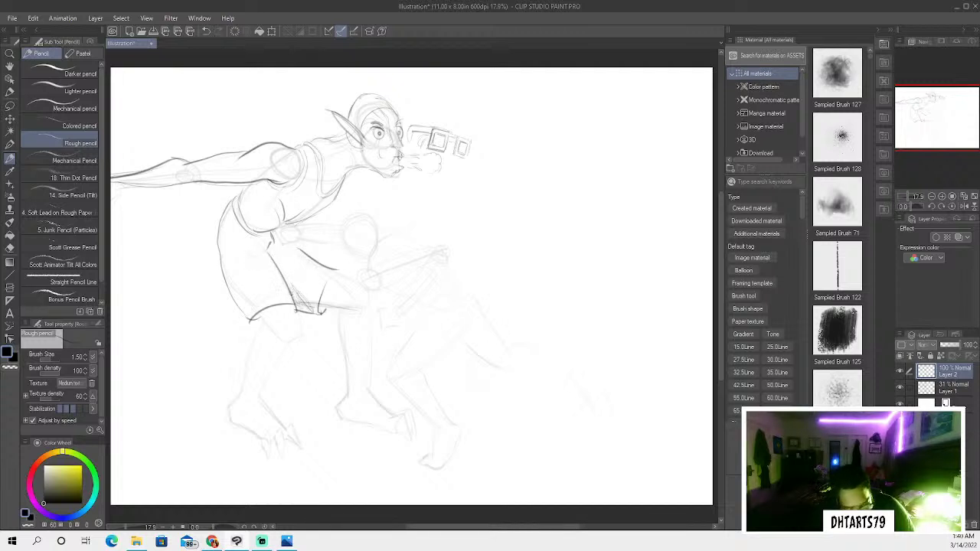
{"action": "left_click", "coordinate": [206, 31]}
{"action": "left_click", "coordinate": [206, 31]}
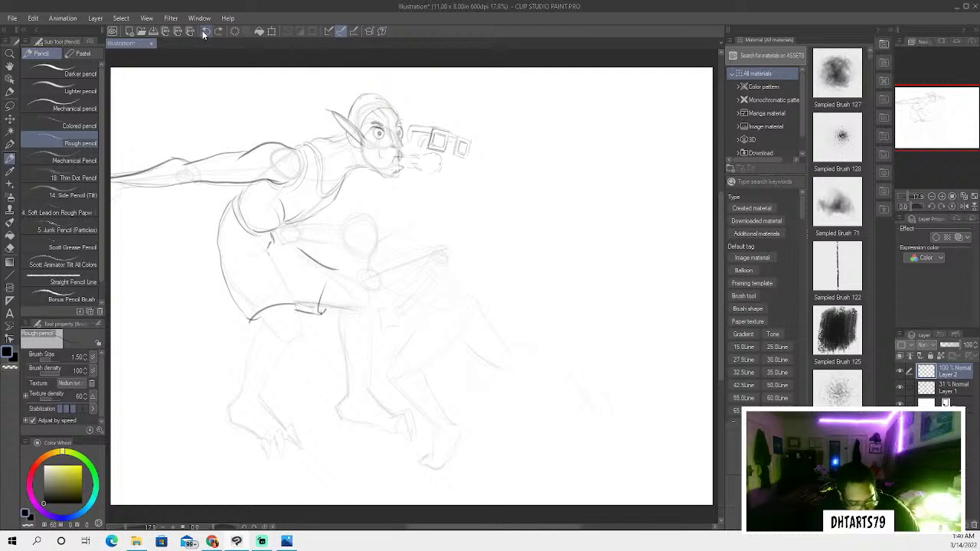
{"action": "left_click_drag", "start_coordinate": [292, 303], "coordinate": [270, 258]}
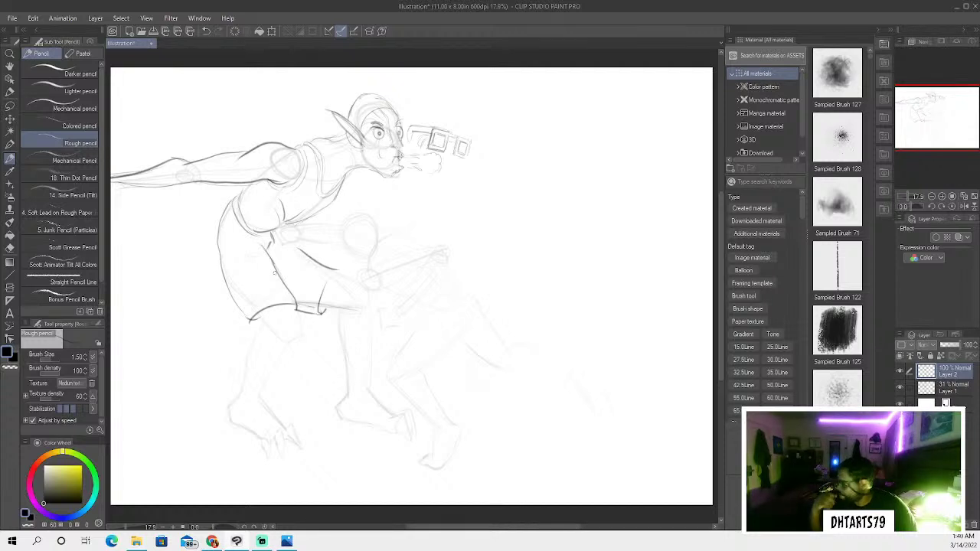
Darken the first figure's two lower legs and clawed feet, adding the knee lines, far shorts hem and ankle marks
{"action": "mouse_move", "coordinate": [255, 310]}
{"action": "left_mouse_down"}
{"action": "mouse_move", "coordinate": [280, 335]}
{"action": "mouse_move", "coordinate": [267, 319]}
{"action": "mouse_move", "coordinate": [256, 331]}
{"action": "mouse_move", "coordinate": [239, 400]}
{"action": "mouse_move", "coordinate": [303, 331]}
{"action": "left_mouse_up"}
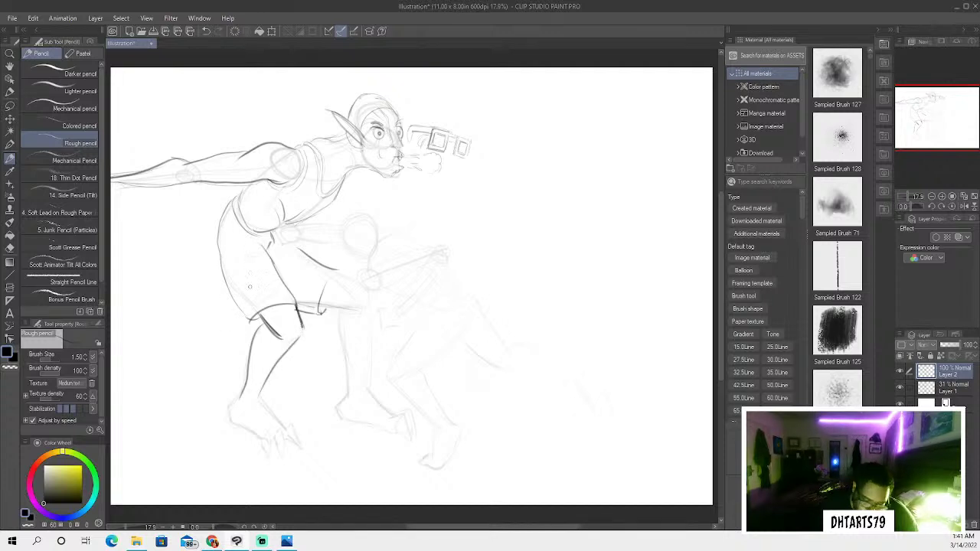
{"action": "mouse_move", "coordinate": [260, 399]}
{"action": "left_mouse_down"}
{"action": "mouse_move", "coordinate": [303, 450]}
{"action": "mouse_move", "coordinate": [274, 437]}
{"action": "mouse_move", "coordinate": [279, 427]}
{"action": "mouse_move", "coordinate": [282, 457]}
{"action": "mouse_move", "coordinate": [251, 425]}
{"action": "mouse_move", "coordinate": [268, 443]}
{"action": "mouse_move", "coordinate": [268, 431]}
{"action": "mouse_move", "coordinate": [268, 461]}
{"action": "mouse_move", "coordinate": [258, 436]}
{"action": "mouse_move", "coordinate": [231, 420]}
{"action": "mouse_move", "coordinate": [249, 372]}
{"action": "mouse_move", "coordinate": [244, 404]}
{"action": "left_mouse_up"}
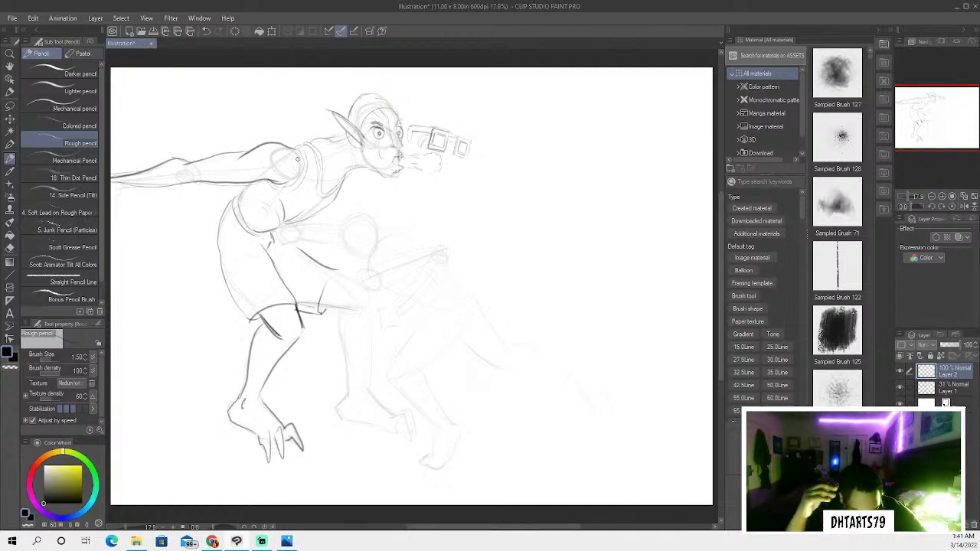
{"action": "mouse_move", "coordinate": [316, 304]}
{"action": "left_mouse_down"}
{"action": "mouse_move", "coordinate": [356, 309]}
{"action": "mouse_move", "coordinate": [319, 307]}
{"action": "mouse_move", "coordinate": [356, 308]}
{"action": "mouse_move", "coordinate": [320, 306]}
{"action": "mouse_move", "coordinate": [356, 306]}
{"action": "mouse_move", "coordinate": [325, 304]}
{"action": "mouse_move", "coordinate": [338, 269]}
{"action": "mouse_move", "coordinate": [346, 389]}
{"action": "left_mouse_up"}
{"action": "mouse_move", "coordinate": [366, 310]}
{"action": "left_mouse_down"}
{"action": "mouse_move", "coordinate": [367, 387]}
{"action": "mouse_move", "coordinate": [392, 418]}
{"action": "mouse_move", "coordinate": [402, 413]}
{"action": "mouse_move", "coordinate": [411, 438]}
{"action": "mouse_move", "coordinate": [390, 433]}
{"action": "mouse_move", "coordinate": [403, 413]}
{"action": "mouse_move", "coordinate": [413, 437]}
{"action": "mouse_move", "coordinate": [409, 410]}
{"action": "mouse_move", "coordinate": [415, 429]}
{"action": "mouse_move", "coordinate": [391, 414]}
{"action": "left_mouse_up"}
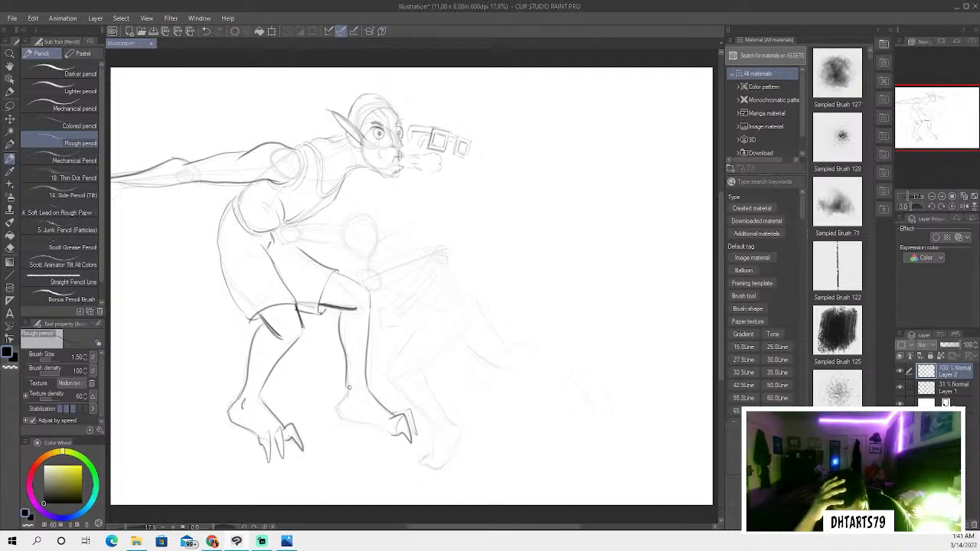
{"action": "mouse_move", "coordinate": [348, 386]}
{"action": "left_mouse_down"}
{"action": "mouse_move", "coordinate": [335, 406]}
{"action": "mouse_move", "coordinate": [343, 425]}
{"action": "mouse_move", "coordinate": [387, 433]}
{"action": "left_mouse_up"}
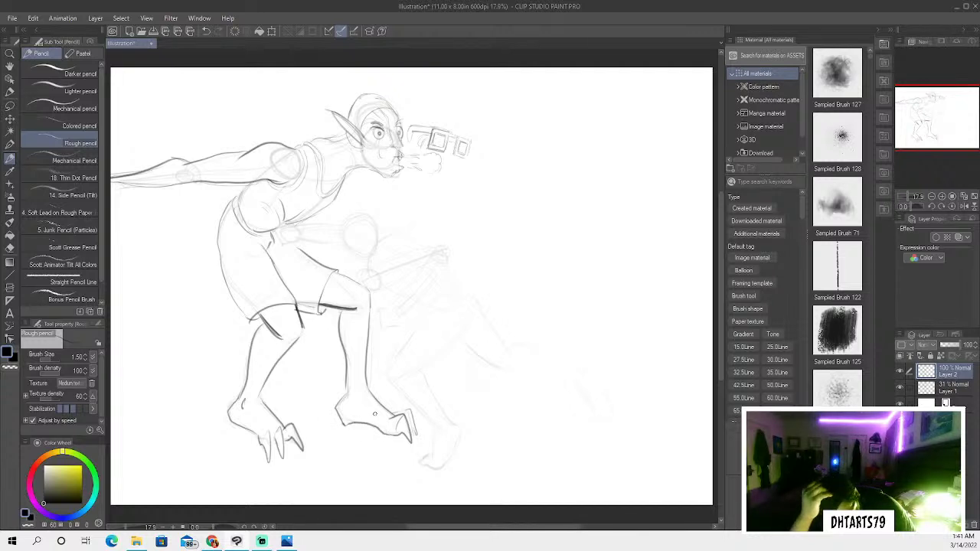
{"action": "left_click_drag", "start_coordinate": [354, 391], "coordinate": [352, 406]}
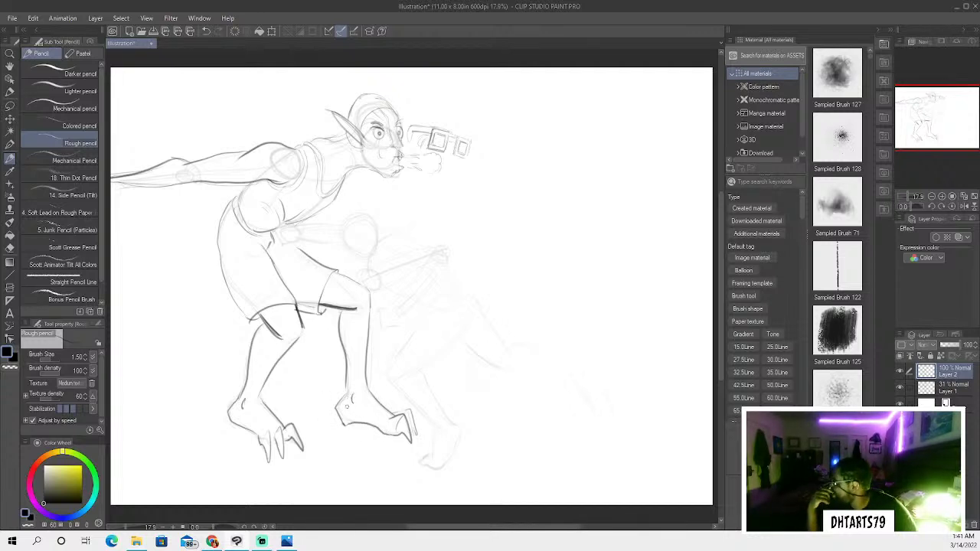
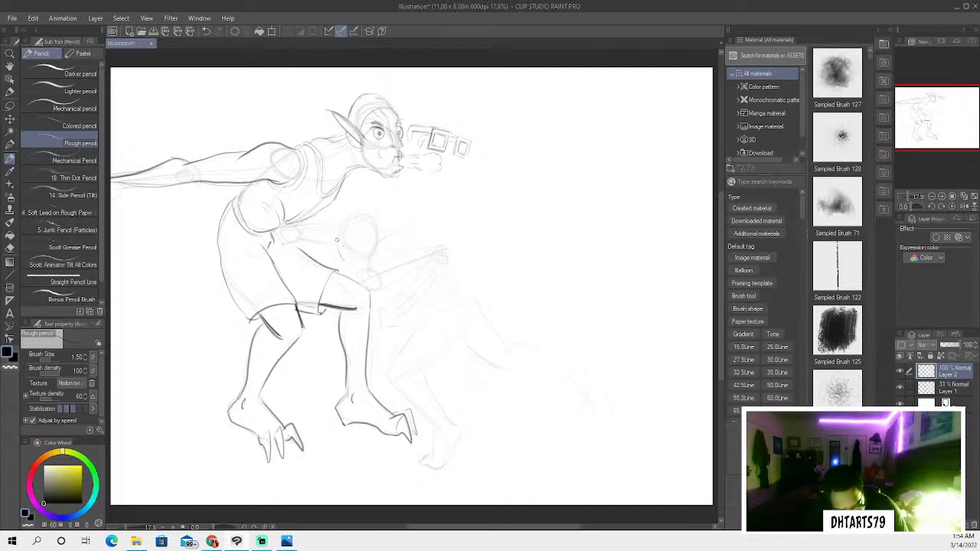
Pencil the lunging figure's head with spiky, swept-back hair strokes around the crown, face side and nape
{"action": "mouse_move", "coordinate": [350, 257]}
{"action": "left_mouse_down"}
{"action": "mouse_move", "coordinate": [337, 244]}
{"action": "mouse_move", "coordinate": [341, 212]}
{"action": "mouse_move", "coordinate": [370, 209]}
{"action": "mouse_move", "coordinate": [404, 229]}
{"action": "mouse_move", "coordinate": [406, 252]}
{"action": "mouse_move", "coordinate": [390, 250]}
{"action": "mouse_move", "coordinate": [383, 268]}
{"action": "mouse_move", "coordinate": [400, 254]}
{"action": "left_mouse_up"}
{"action": "mouse_move", "coordinate": [375, 203]}
{"action": "left_mouse_down"}
{"action": "mouse_move", "coordinate": [336, 219]}
{"action": "mouse_move", "coordinate": [355, 203]}
{"action": "mouse_move", "coordinate": [375, 203]}
{"action": "mouse_move", "coordinate": [385, 216]}
{"action": "left_mouse_up"}
{"action": "mouse_move", "coordinate": [366, 251]}
{"action": "left_mouse_down"}
{"action": "mouse_move", "coordinate": [348, 234]}
{"action": "mouse_move", "coordinate": [365, 244]}
{"action": "mouse_move", "coordinate": [384, 231]}
{"action": "mouse_move", "coordinate": [381, 238]}
{"action": "left_mouse_up"}
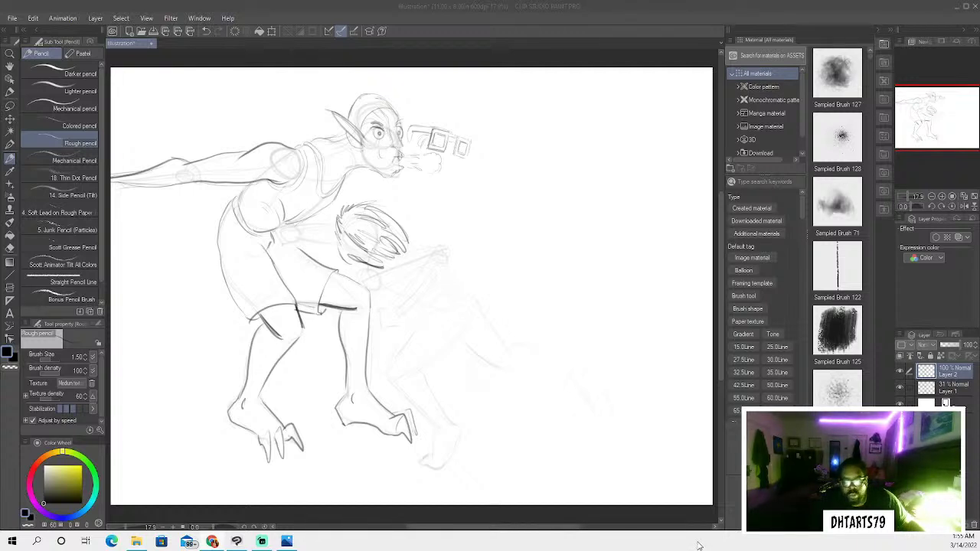
{"action": "key", "text": "alt+Tab"}
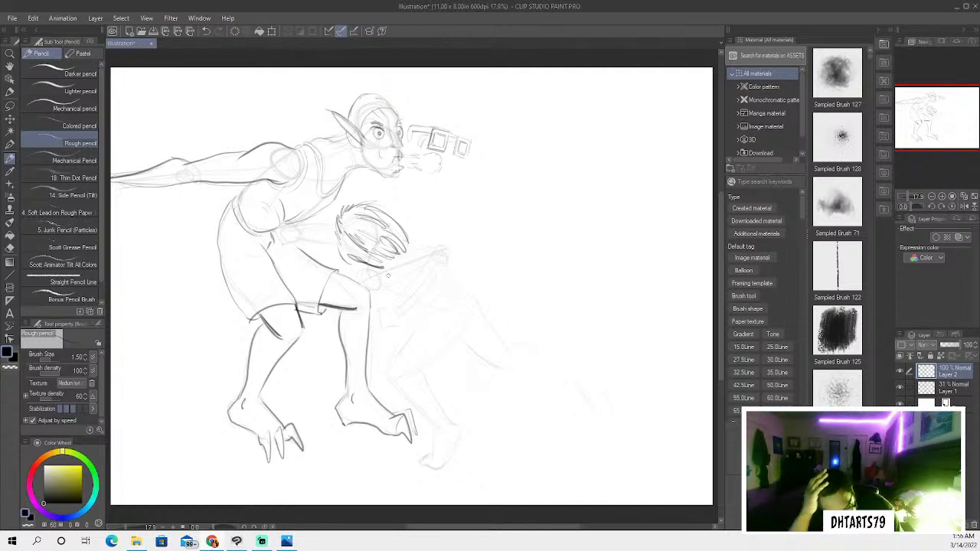
Darken the lunging figure's shoulder, bent arm and gripping hand, then the torso, back contour and waist
{"action": "mouse_move", "coordinate": [395, 283]}
{"action": "left_mouse_down"}
{"action": "mouse_move", "coordinate": [399, 294]}
{"action": "mouse_move", "coordinate": [362, 270]}
{"action": "mouse_move", "coordinate": [365, 259]}
{"action": "left_mouse_up"}
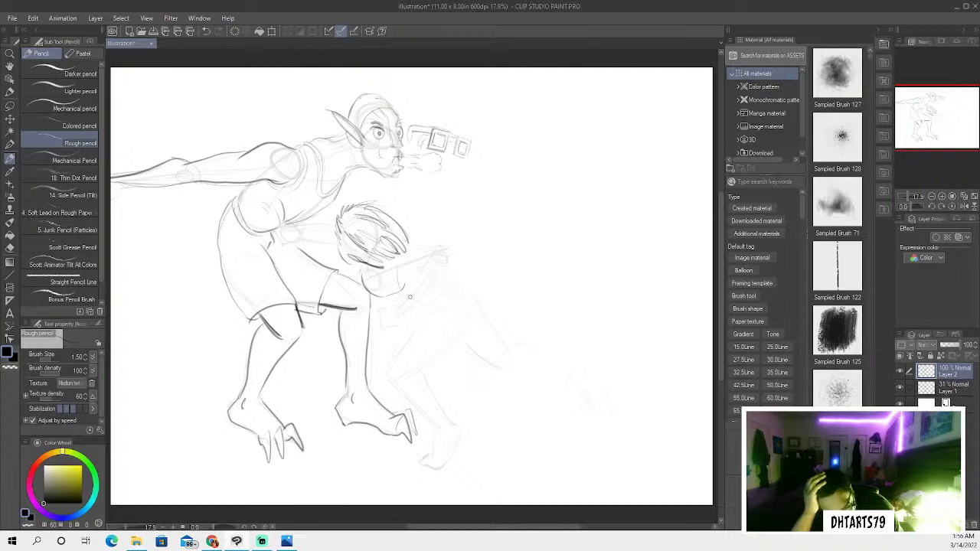
{"action": "mouse_move", "coordinate": [401, 297]}
{"action": "left_mouse_down"}
{"action": "mouse_move", "coordinate": [377, 310]}
{"action": "mouse_move", "coordinate": [378, 334]}
{"action": "mouse_move", "coordinate": [398, 331]}
{"action": "mouse_move", "coordinate": [401, 312]}
{"action": "mouse_move", "coordinate": [436, 276]}
{"action": "left_mouse_up"}
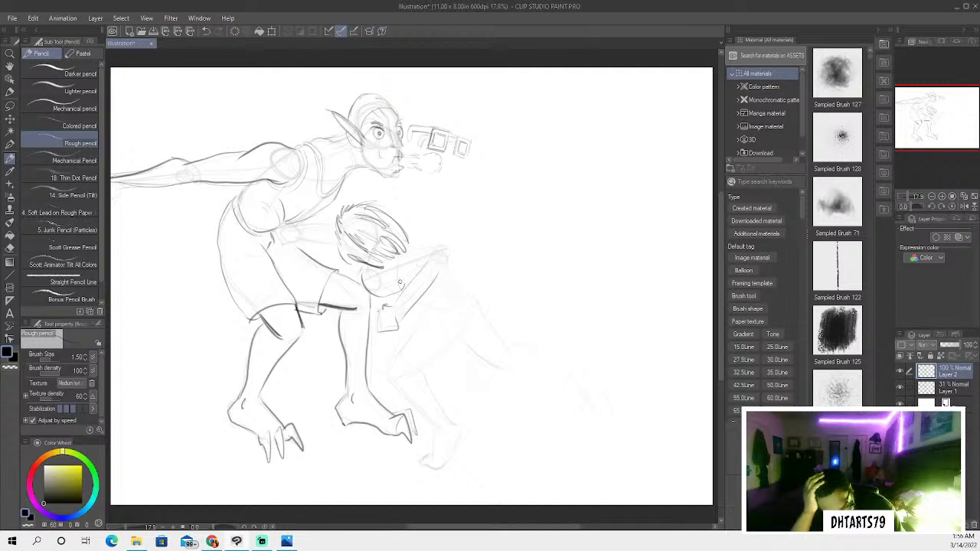
{"action": "mouse_move", "coordinate": [401, 254]}
{"action": "left_mouse_down"}
{"action": "mouse_move", "coordinate": [447, 245]}
{"action": "mouse_move", "coordinate": [450, 260]}
{"action": "mouse_move", "coordinate": [418, 301]}
{"action": "left_mouse_up"}
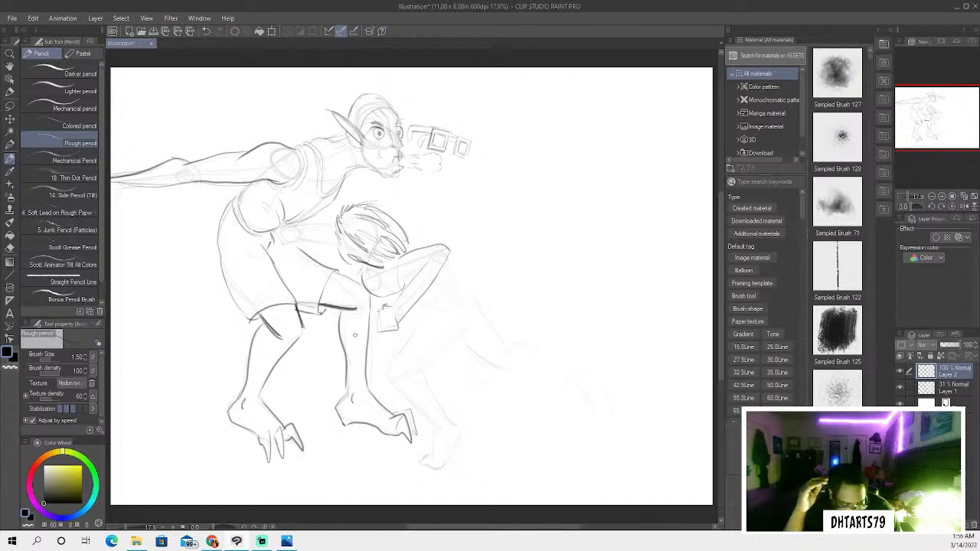
{"action": "mouse_move", "coordinate": [375, 314]}
{"action": "left_mouse_down"}
{"action": "mouse_move", "coordinate": [375, 332]}
{"action": "mouse_move", "coordinate": [395, 332]}
{"action": "mouse_move", "coordinate": [389, 304]}
{"action": "mouse_move", "coordinate": [373, 330]}
{"action": "mouse_move", "coordinate": [449, 337]}
{"action": "left_mouse_up"}
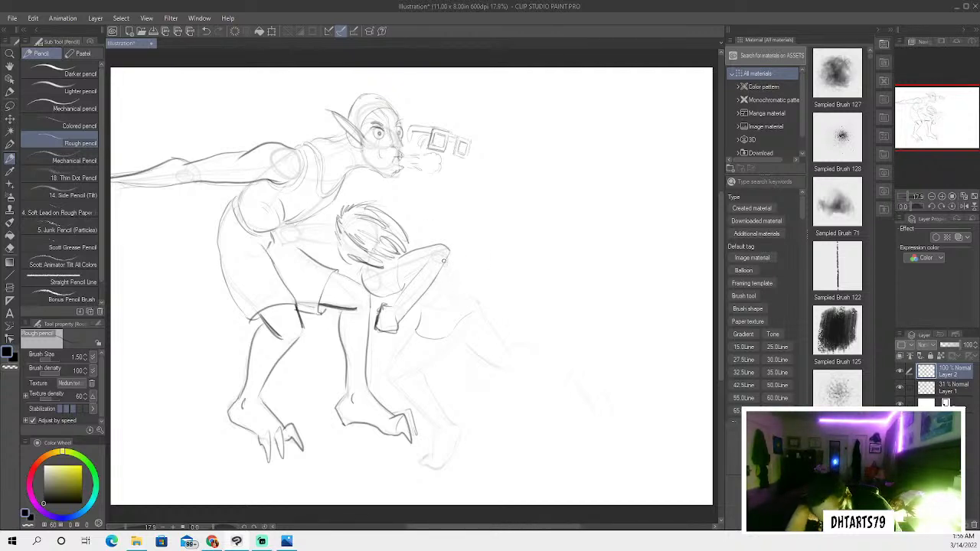
{"action": "mouse_move", "coordinate": [446, 268]}
{"action": "left_mouse_down"}
{"action": "mouse_move", "coordinate": [477, 299]}
{"action": "mouse_move", "coordinate": [455, 309]}
{"action": "mouse_move", "coordinate": [452, 294]}
{"action": "left_mouse_up"}
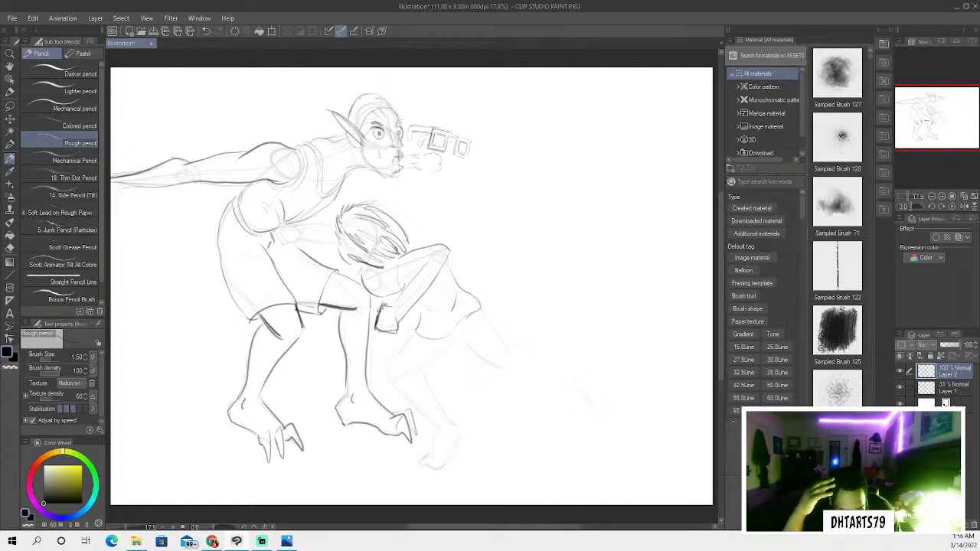
{"action": "mouse_move", "coordinate": [425, 249]}
{"action": "left_mouse_down"}
{"action": "mouse_move", "coordinate": [415, 241]}
{"action": "mouse_move", "coordinate": [429, 247]}
{"action": "left_mouse_up"}
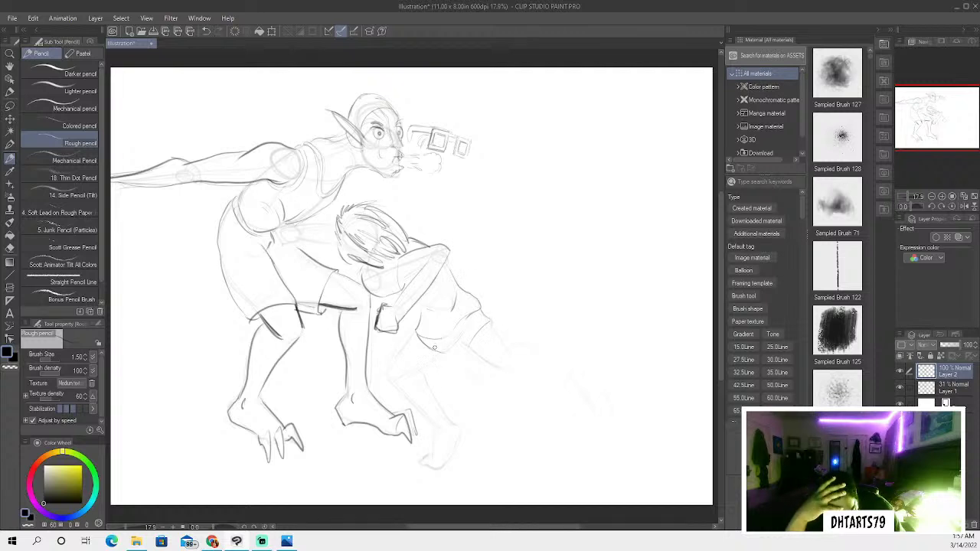
Darken the lunging figure's bent front leg and foot, and the upper contour of the outstretched back leg
{"action": "mouse_move", "coordinate": [412, 338]}
{"action": "left_mouse_down"}
{"action": "mouse_move", "coordinate": [408, 389]}
{"action": "mouse_move", "coordinate": [415, 369]}
{"action": "mouse_move", "coordinate": [440, 410]}
{"action": "left_mouse_up"}
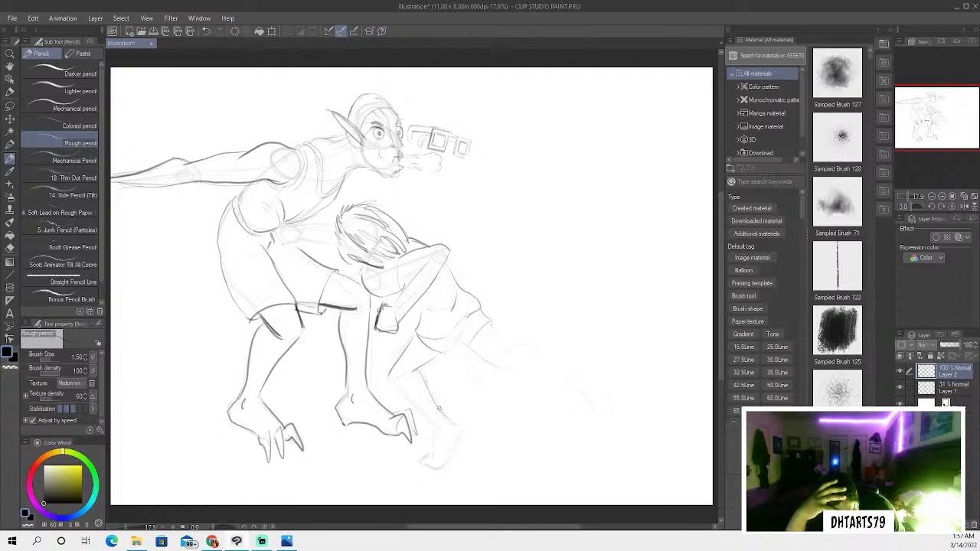
{"action": "mouse_move", "coordinate": [395, 378]}
{"action": "left_mouse_down"}
{"action": "mouse_move", "coordinate": [434, 426]}
{"action": "mouse_move", "coordinate": [434, 461]}
{"action": "left_mouse_up"}
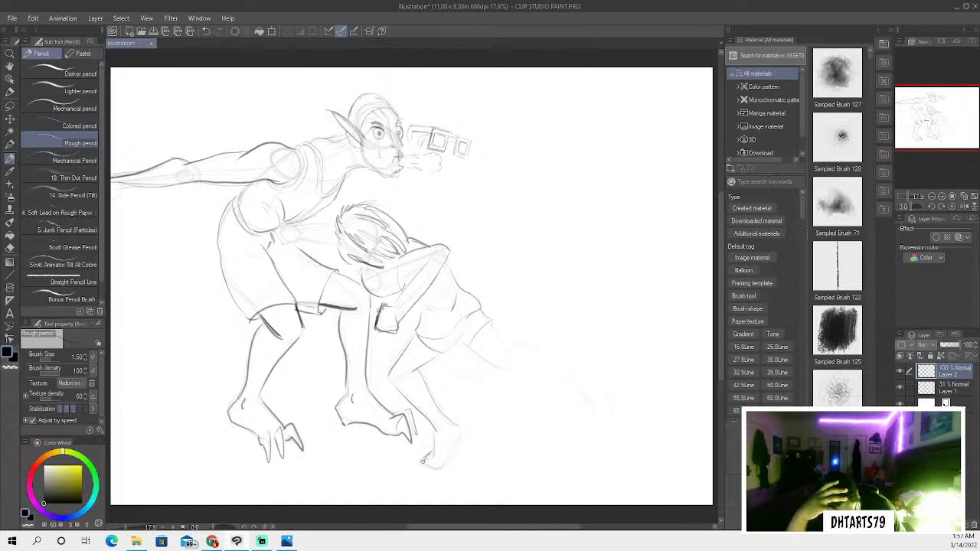
{"action": "mouse_move", "coordinate": [424, 463]}
{"action": "left_mouse_down"}
{"action": "mouse_move", "coordinate": [440, 469]}
{"action": "mouse_move", "coordinate": [452, 445]}
{"action": "mouse_move", "coordinate": [446, 467]}
{"action": "mouse_move", "coordinate": [467, 432]}
{"action": "mouse_move", "coordinate": [459, 422]}
{"action": "left_mouse_up"}
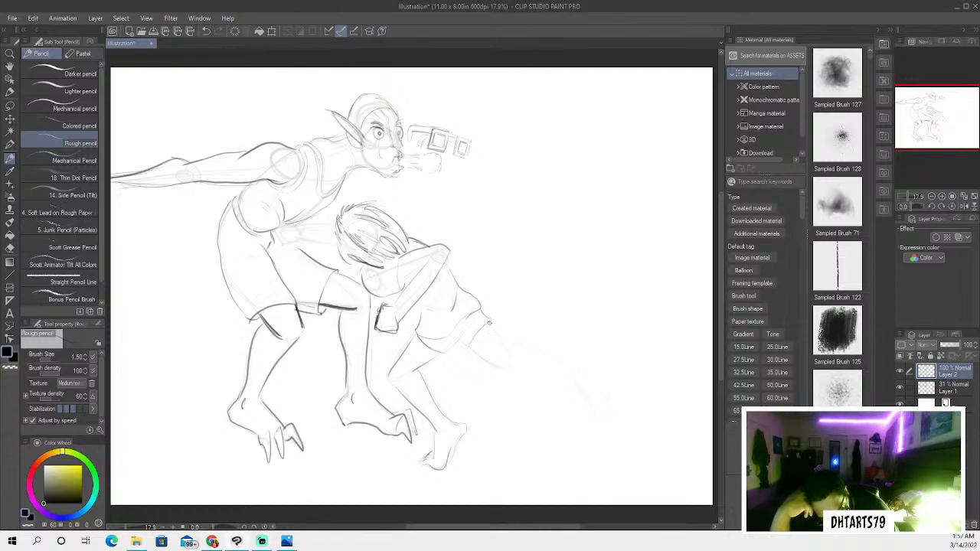
{"action": "mouse_move", "coordinate": [490, 324]}
{"action": "left_mouse_down"}
{"action": "mouse_move", "coordinate": [469, 344]}
{"action": "mouse_move", "coordinate": [505, 370]}
{"action": "mouse_move", "coordinate": [481, 345]}
{"action": "mouse_move", "coordinate": [540, 355]}
{"action": "mouse_move", "coordinate": [561, 378]}
{"action": "left_mouse_up"}
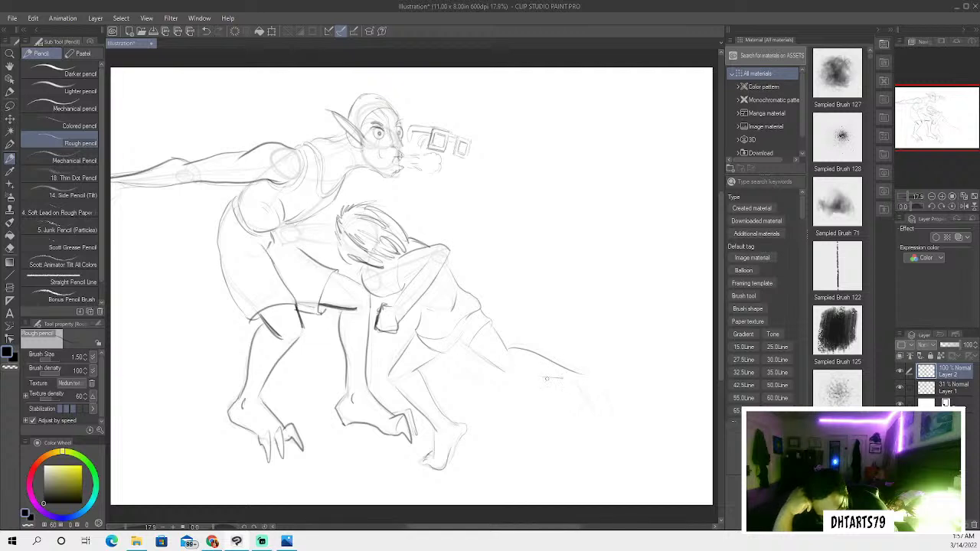
{"action": "left_click_drag", "start_coordinate": [495, 368], "coordinate": [562, 378]}
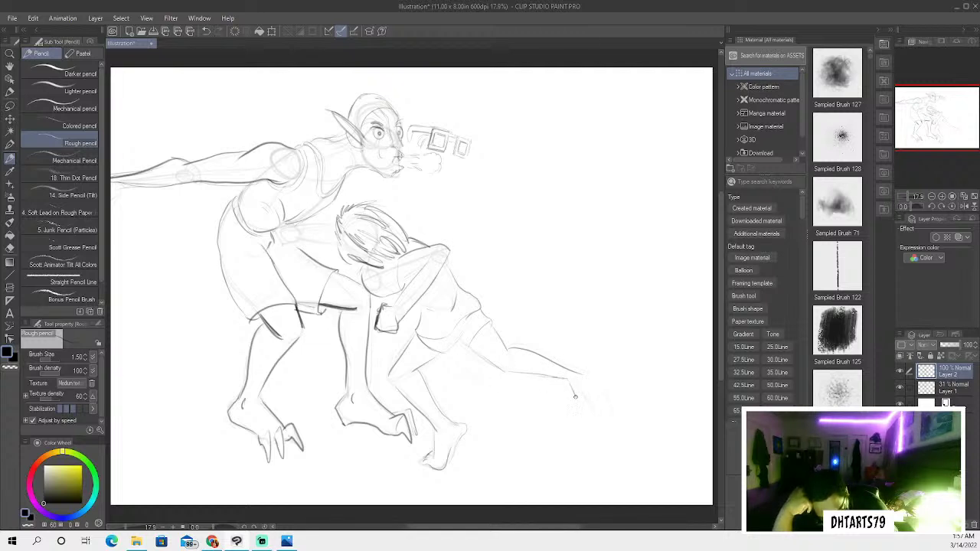
{"action": "left_click_drag", "start_coordinate": [580, 407], "coordinate": [575, 390]}
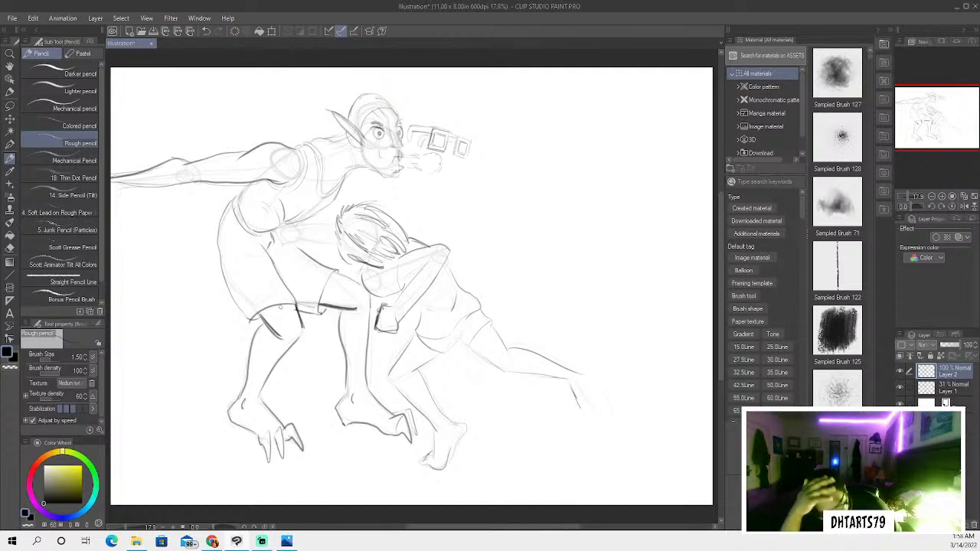
{"action": "left_click", "coordinate": [205, 32]}
{"action": "left_click", "coordinate": [206, 32]}
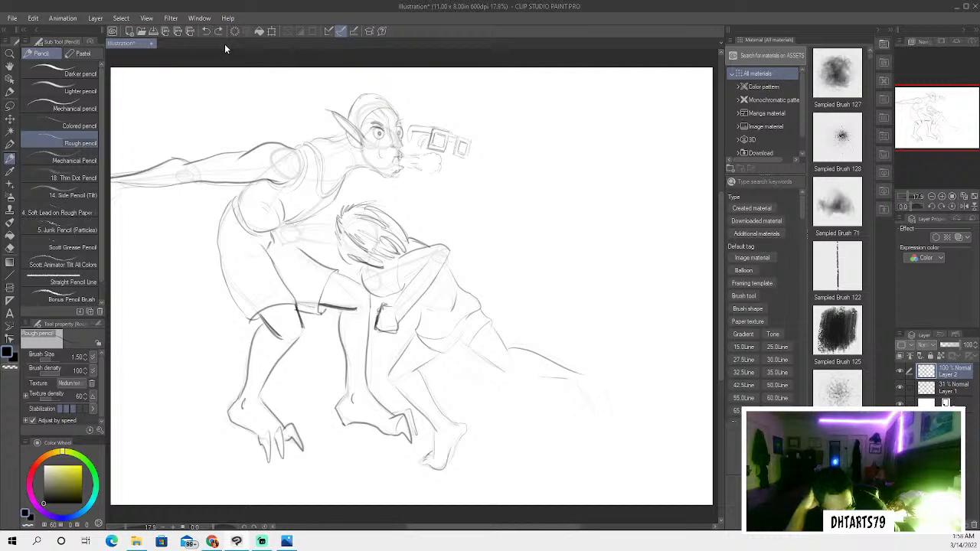
Pencil the lower contour, heel, foot and toes of the lunging figure's back leg, darkening the ankle and heel
{"action": "left_click_drag", "start_coordinate": [578, 370], "coordinate": [606, 392]}
{"action": "mouse_move", "coordinate": [496, 365]}
{"action": "left_mouse_down"}
{"action": "mouse_move", "coordinate": [567, 381]}
{"action": "mouse_move", "coordinate": [596, 412]}
{"action": "mouse_move", "coordinate": [595, 434]}
{"action": "mouse_move", "coordinate": [606, 420]}
{"action": "left_mouse_up"}
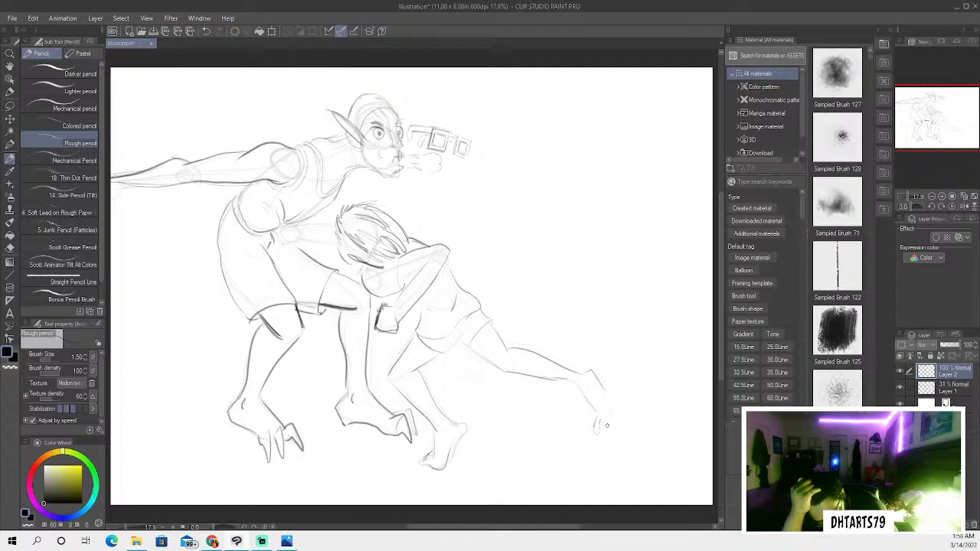
{"action": "left_click_drag", "start_coordinate": [610, 405], "coordinate": [611, 417]}
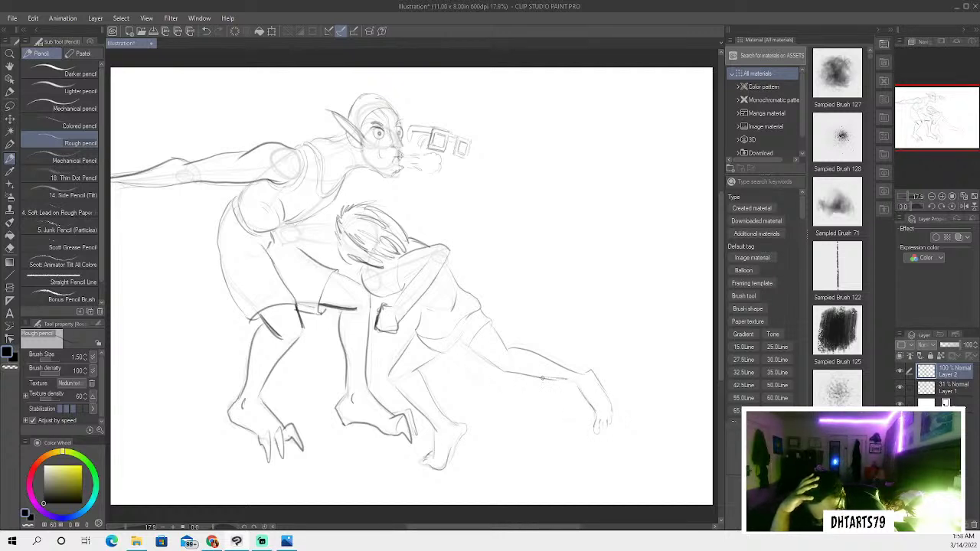
{"action": "left_click_drag", "start_coordinate": [543, 378], "coordinate": [580, 388]}
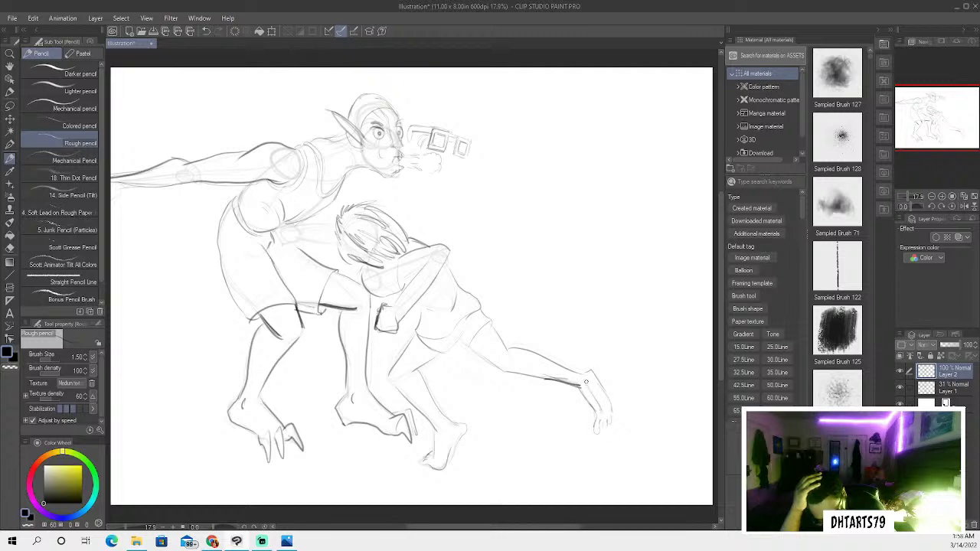
{"action": "mouse_move", "coordinate": [583, 374]}
{"action": "left_mouse_down"}
{"action": "mouse_move", "coordinate": [601, 386]}
{"action": "mouse_move", "coordinate": [596, 369]}
{"action": "mouse_move", "coordinate": [577, 375]}
{"action": "mouse_move", "coordinate": [600, 375]}
{"action": "left_mouse_up"}
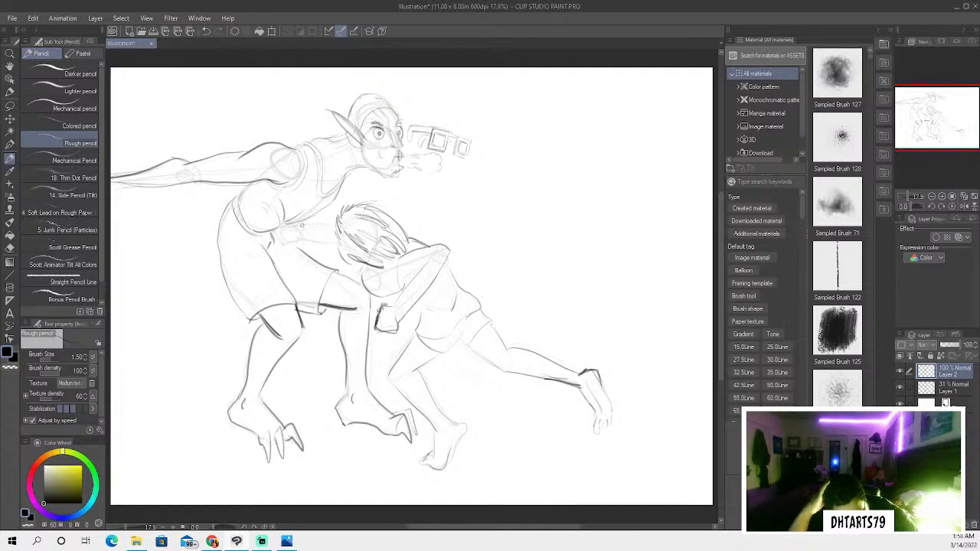
Darken the lunging figure's far arm and hand at the opponent's waist, reinforcing the shoulder curve and the hand gripping the leg
{"action": "mouse_move", "coordinate": [302, 224]}
{"action": "left_mouse_down"}
{"action": "mouse_move", "coordinate": [278, 223]}
{"action": "mouse_move", "coordinate": [277, 244]}
{"action": "mouse_move", "coordinate": [338, 243]}
{"action": "mouse_move", "coordinate": [305, 224]}
{"action": "mouse_move", "coordinate": [343, 227]}
{"action": "left_mouse_up"}
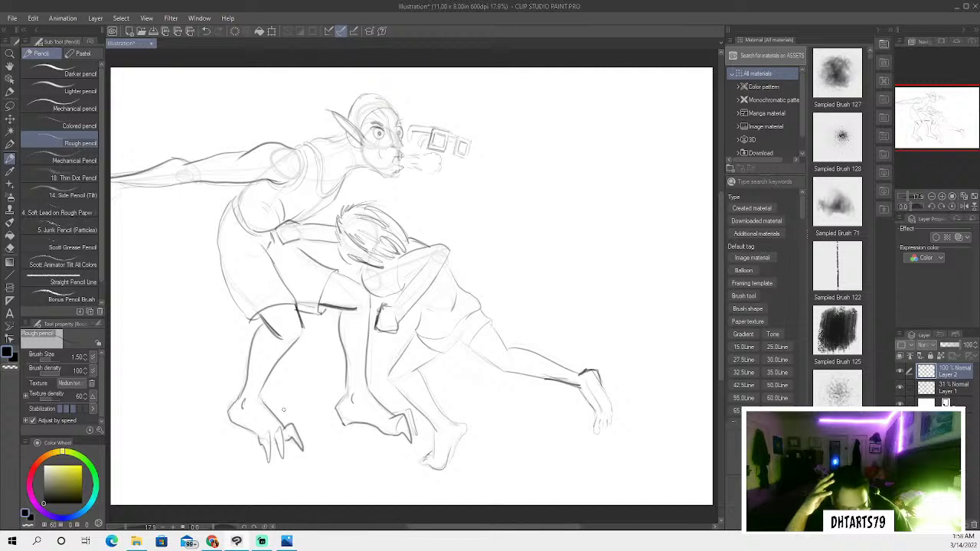
{"action": "left_click_drag", "start_coordinate": [364, 277], "coordinate": [365, 263]}
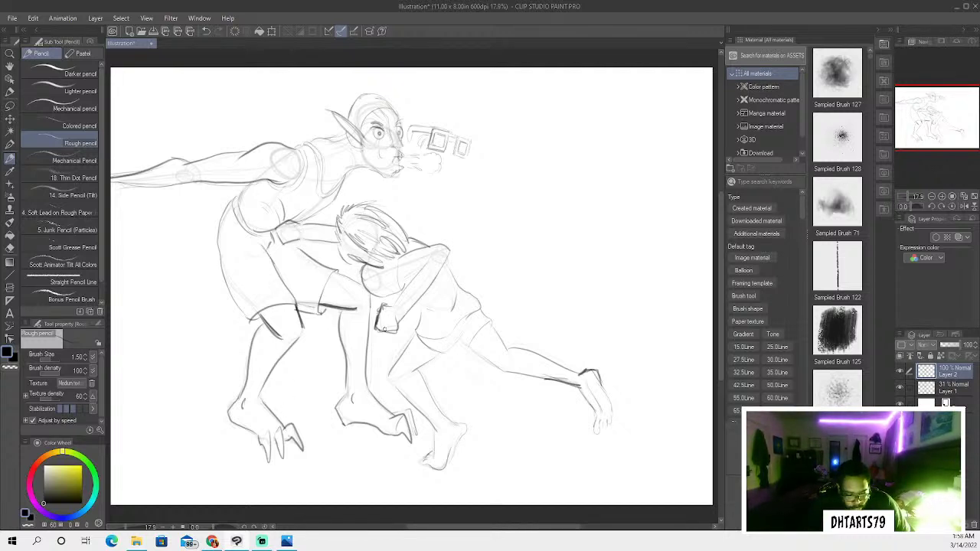
{"action": "left_click_drag", "start_coordinate": [385, 328], "coordinate": [398, 331]}
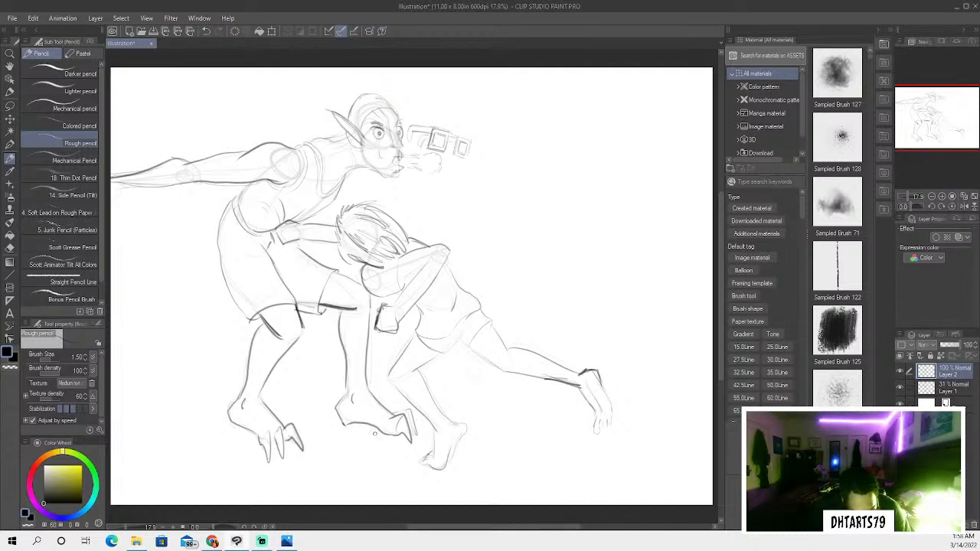
Hatch ground shadows between the first figure's feet and beneath the lunging figure's outstretched back leg
{"action": "left_click_drag", "start_coordinate": [378, 435], "coordinate": [277, 418]}
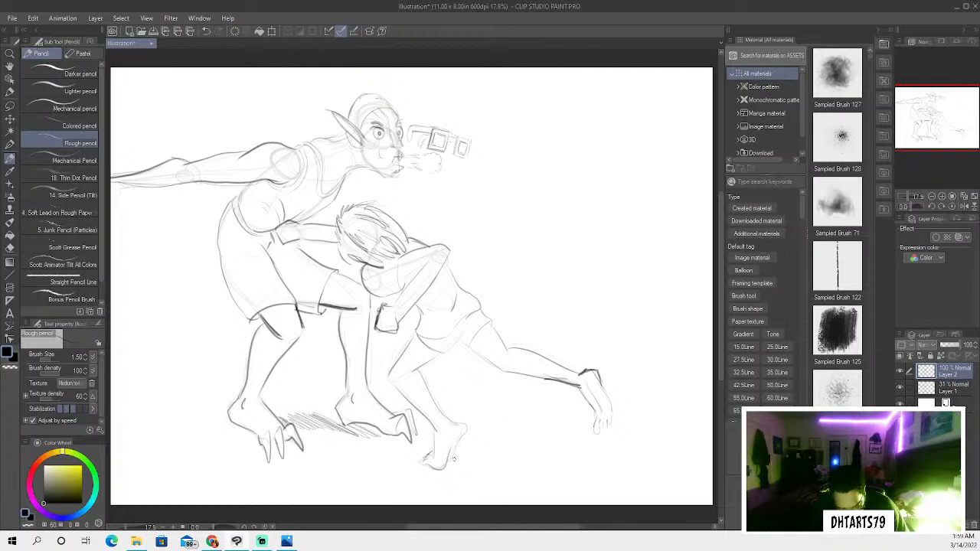
{"action": "mouse_move", "coordinate": [484, 454]}
{"action": "left_mouse_down"}
{"action": "mouse_move", "coordinate": [523, 466]}
{"action": "mouse_move", "coordinate": [514, 457]}
{"action": "mouse_move", "coordinate": [524, 448]}
{"action": "mouse_move", "coordinate": [562, 462]}
{"action": "mouse_move", "coordinate": [557, 444]}
{"action": "mouse_move", "coordinate": [582, 434]}
{"action": "mouse_move", "coordinate": [605, 439]}
{"action": "left_mouse_up"}
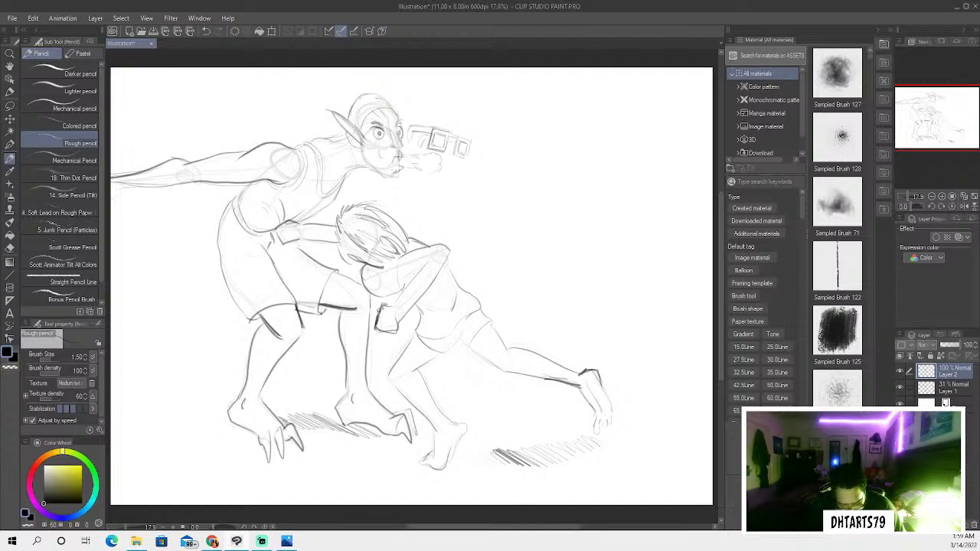
{"action": "mouse_move", "coordinate": [483, 450]}
{"action": "left_mouse_down"}
{"action": "mouse_move", "coordinate": [497, 456]}
{"action": "mouse_move", "coordinate": [447, 464]}
{"action": "mouse_move", "coordinate": [457, 459]}
{"action": "left_mouse_up"}
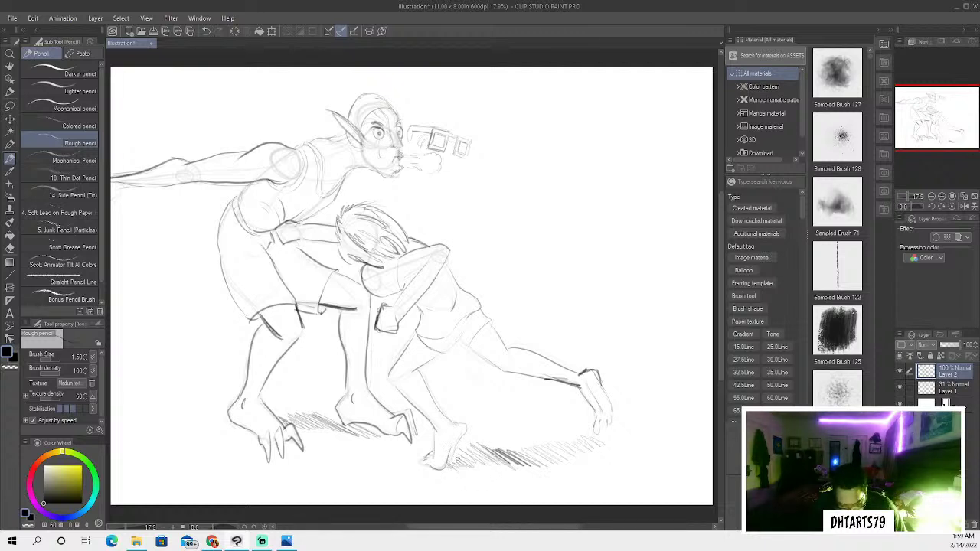
{"action": "mouse_move", "coordinate": [517, 465]}
{"action": "left_mouse_down"}
{"action": "mouse_move", "coordinate": [564, 458]}
{"action": "mouse_move", "coordinate": [559, 445]}
{"action": "mouse_move", "coordinate": [596, 442]}
{"action": "left_mouse_up"}
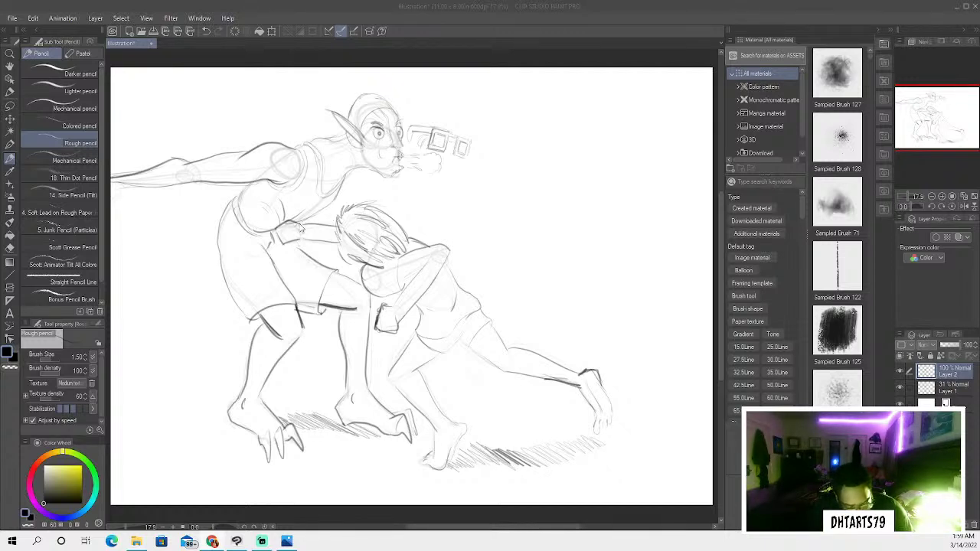
{"action": "left_click", "coordinate": [215, 289]}
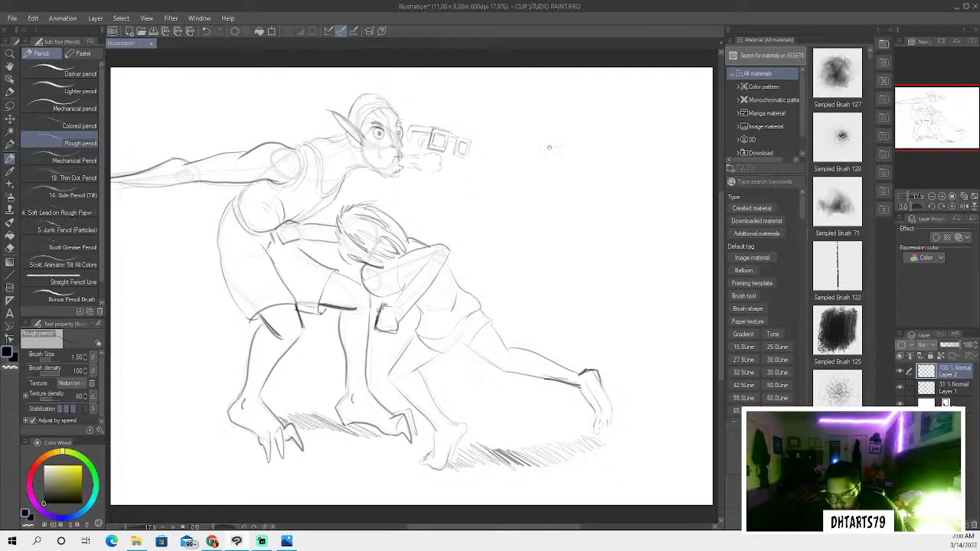
{"action": "mouse_move", "coordinate": [588, 129]}
{"action": "left_mouse_down"}
{"action": "mouse_move", "coordinate": [590, 157]}
{"action": "mouse_move", "coordinate": [583, 148]}
{"action": "mouse_move", "coordinate": [592, 141]}
{"action": "mouse_move", "coordinate": [592, 149]}
{"action": "mouse_move", "coordinate": [574, 146]}
{"action": "left_mouse_up"}
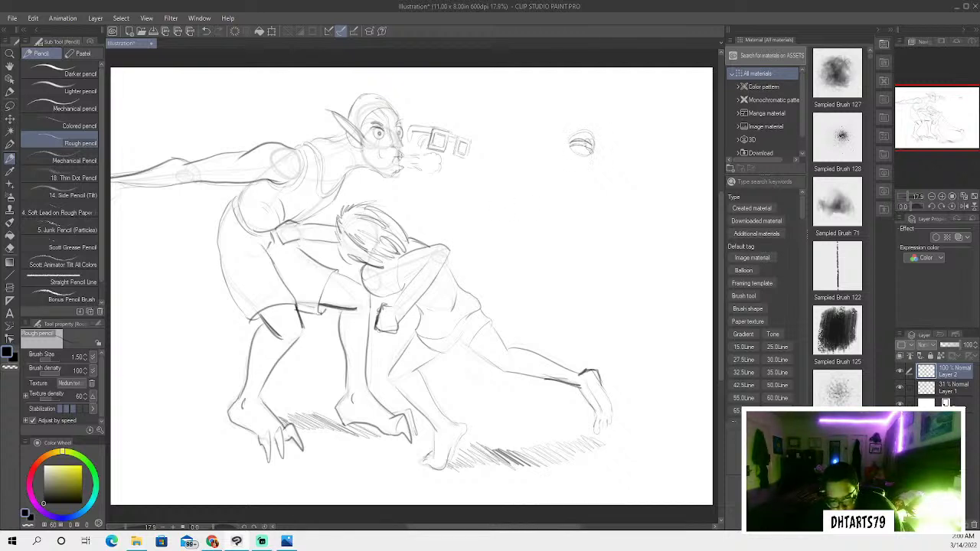
{"action": "left_click_drag", "start_coordinate": [586, 145], "coordinate": [589, 154]}
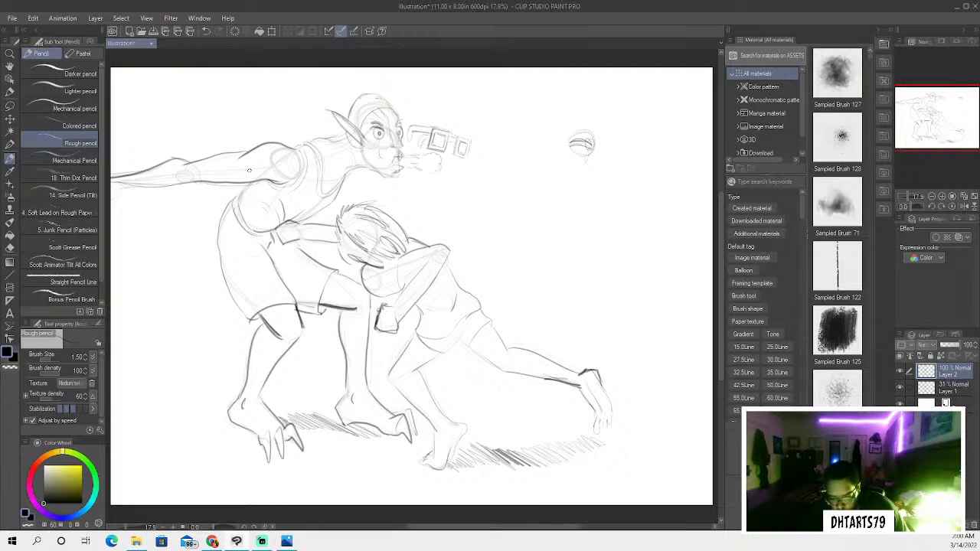
{"action": "left_click", "coordinate": [207, 29]}
{"action": "left_click", "coordinate": [208, 30]}
{"action": "left_click", "coordinate": [208, 29]}
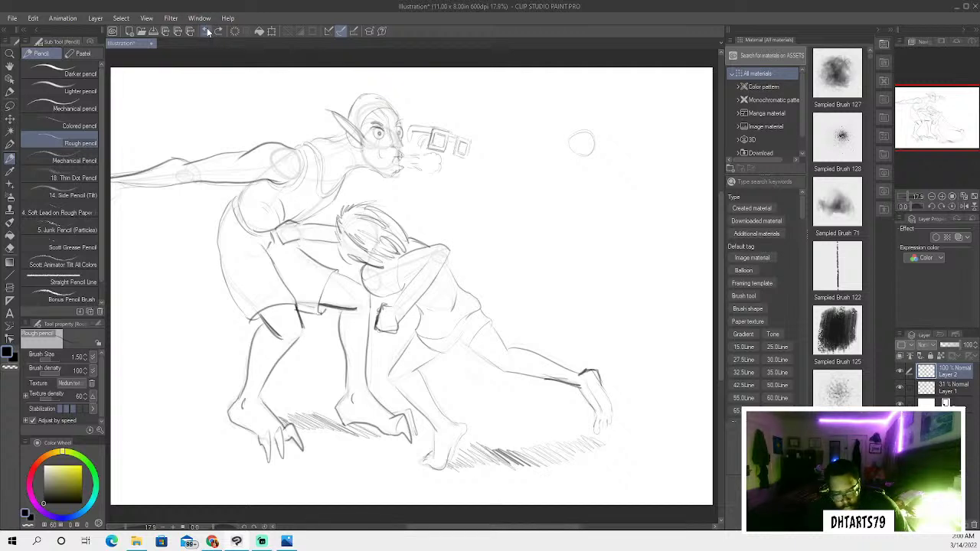
{"action": "left_click", "coordinate": [207, 30]}
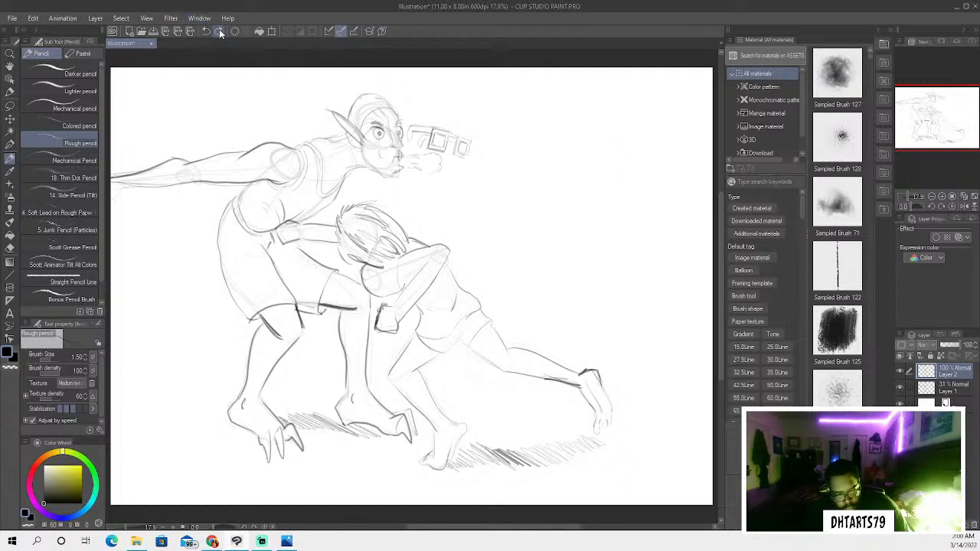
{"action": "left_click", "coordinate": [219, 31]}
{"action": "left_click", "coordinate": [208, 30]}
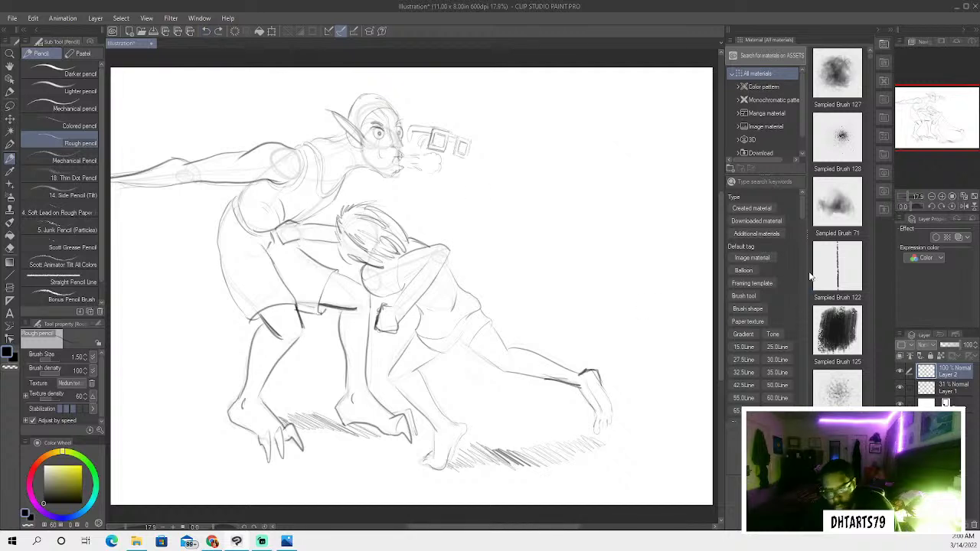
On Layer 1, rough in a distant standing figure's head, neck, torso and waist in the empty space beyond the fighters
{"action": "left_click", "coordinate": [941, 387]}
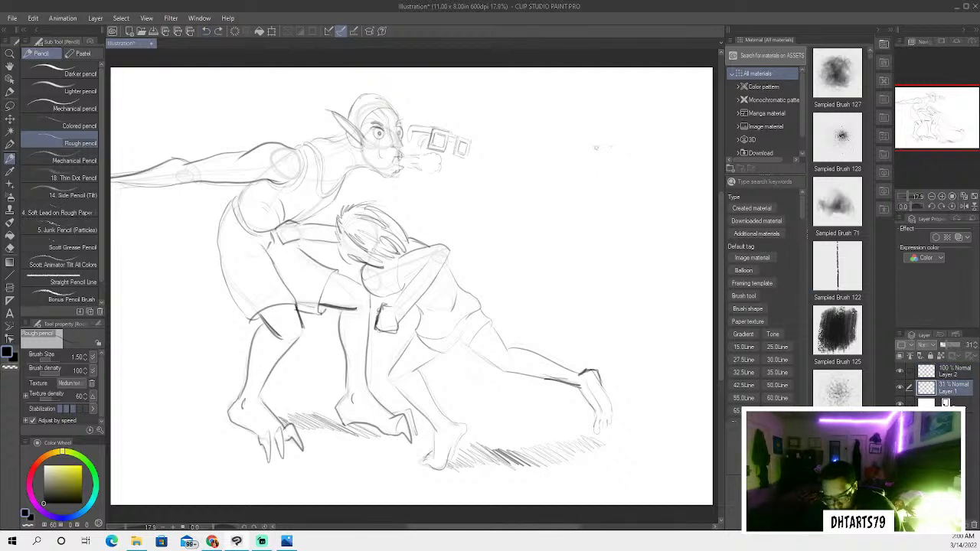
{"action": "left_click_drag", "start_coordinate": [591, 160], "coordinate": [592, 156]}
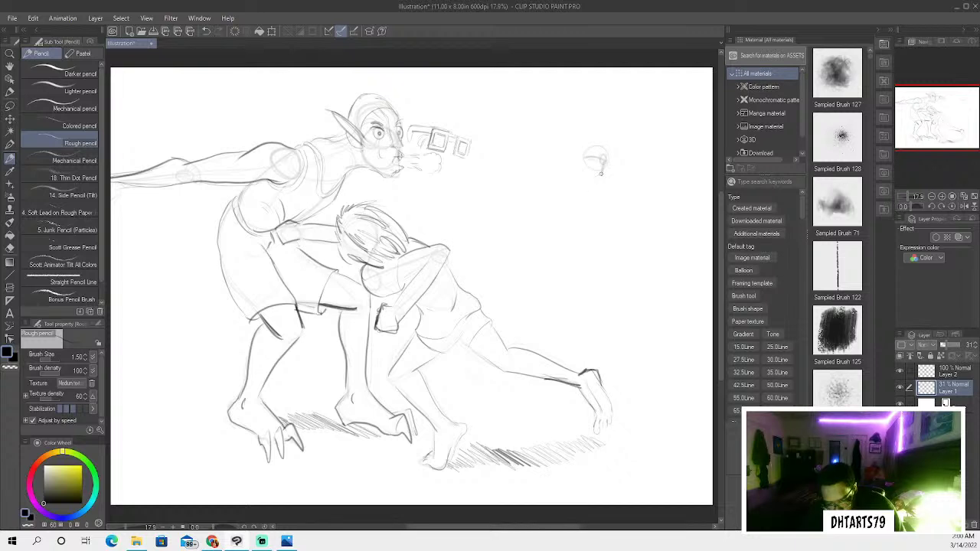
{"action": "mouse_move", "coordinate": [601, 172]}
{"action": "left_mouse_down"}
{"action": "mouse_move", "coordinate": [583, 167]}
{"action": "mouse_move", "coordinate": [588, 179]}
{"action": "mouse_move", "coordinate": [600, 161]}
{"action": "left_mouse_up"}
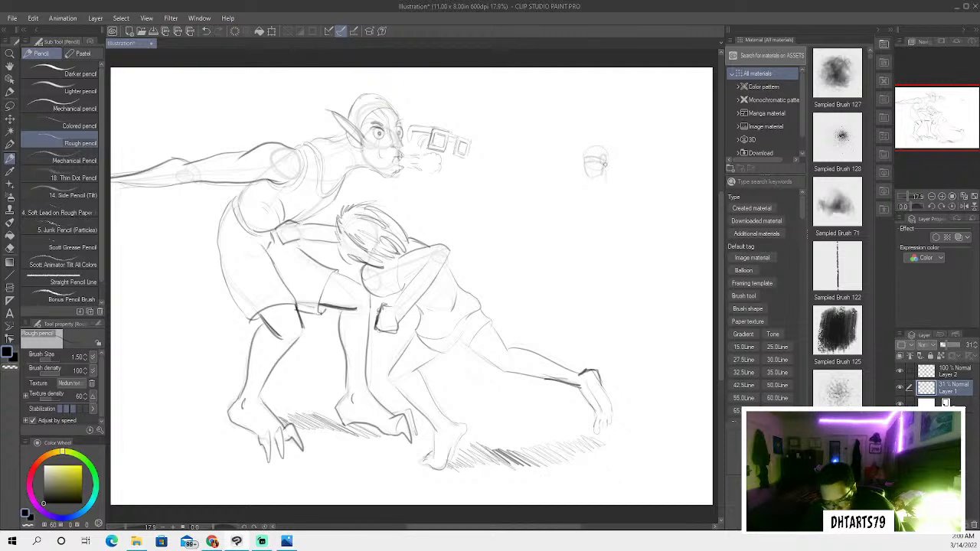
{"action": "mouse_move", "coordinate": [592, 180]}
{"action": "left_mouse_down"}
{"action": "mouse_move", "coordinate": [581, 203]}
{"action": "mouse_move", "coordinate": [582, 188]}
{"action": "mouse_move", "coordinate": [584, 215]}
{"action": "mouse_move", "coordinate": [583, 199]}
{"action": "mouse_move", "coordinate": [585, 212]}
{"action": "mouse_move", "coordinate": [616, 200]}
{"action": "left_mouse_up"}
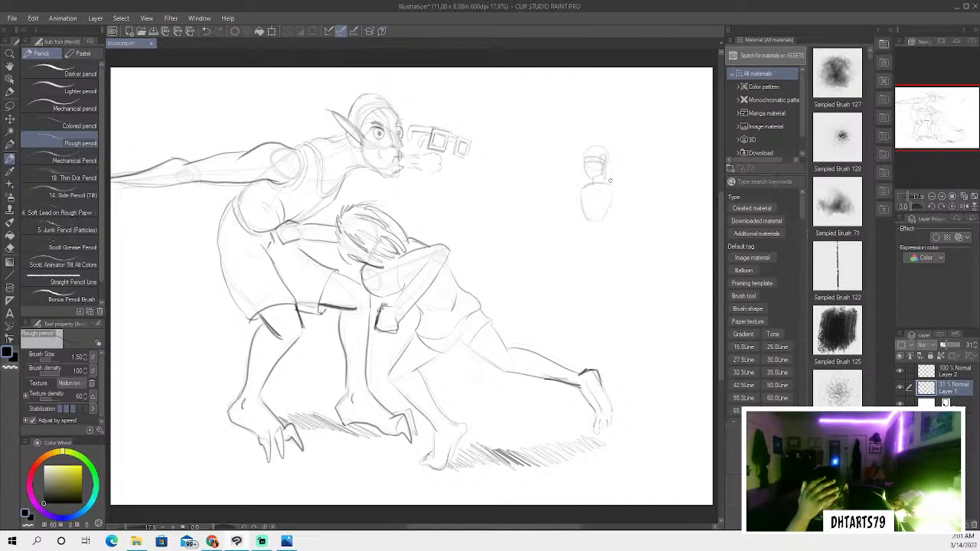
{"action": "left_click_drag", "start_coordinate": [585, 222], "coordinate": [586, 215]}
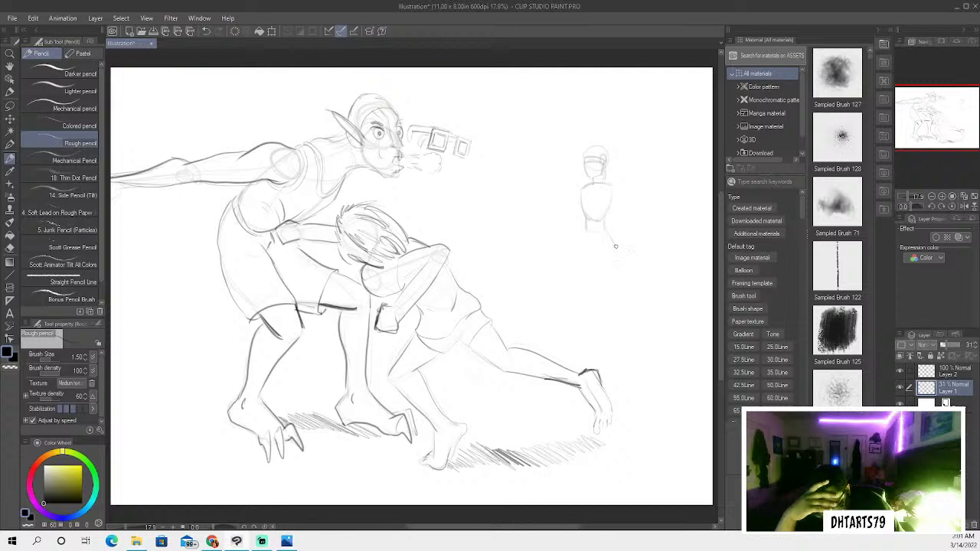
Sketch the distant figure's hips and spread legs, adding the thighs, lower legs and front foot
{"action": "mouse_move", "coordinate": [585, 231]}
{"action": "left_mouse_down"}
{"action": "mouse_move", "coordinate": [586, 254]}
{"action": "mouse_move", "coordinate": [613, 247]}
{"action": "left_mouse_up"}
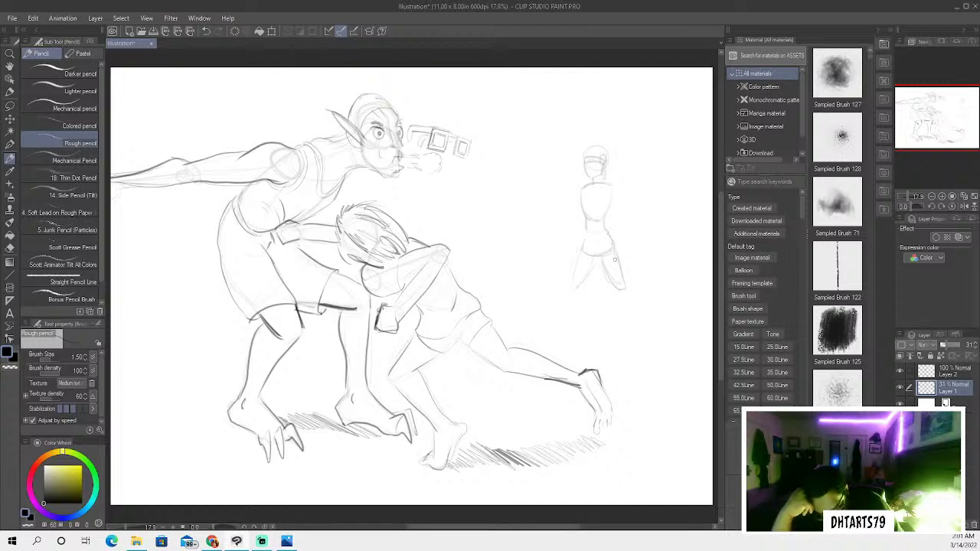
{"action": "left_click_drag", "start_coordinate": [614, 259], "coordinate": [620, 275]}
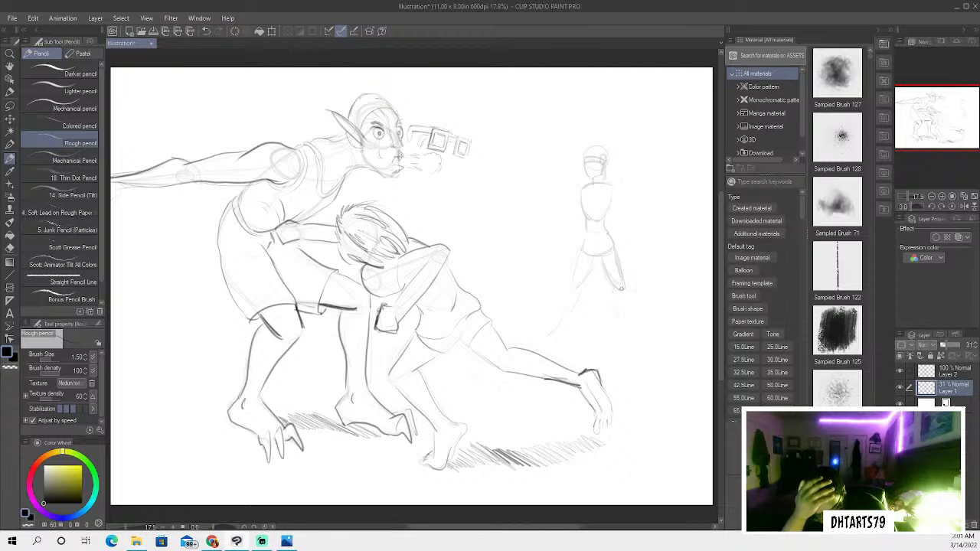
{"action": "left_click_drag", "start_coordinate": [627, 312], "coordinate": [630, 332]}
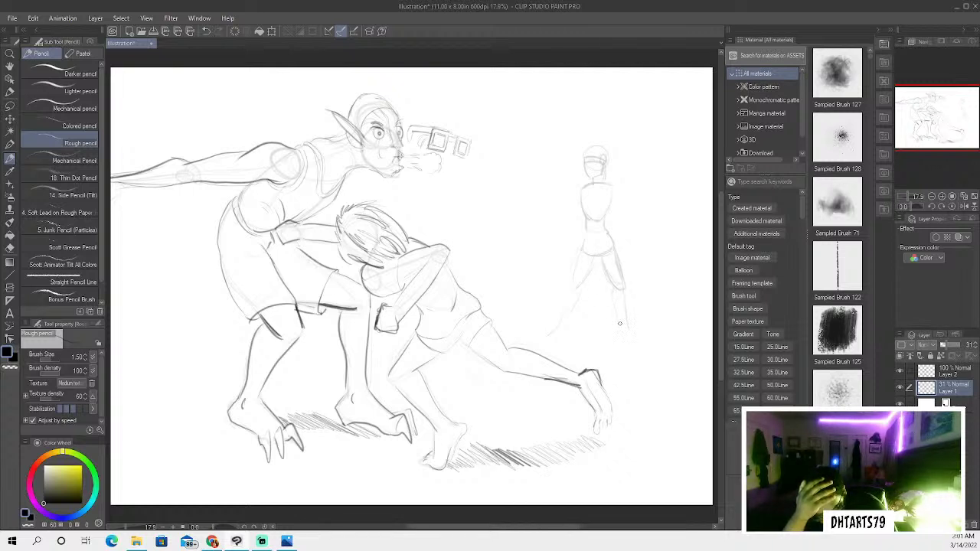
{"action": "left_click_drag", "start_coordinate": [633, 344], "coordinate": [625, 349]}
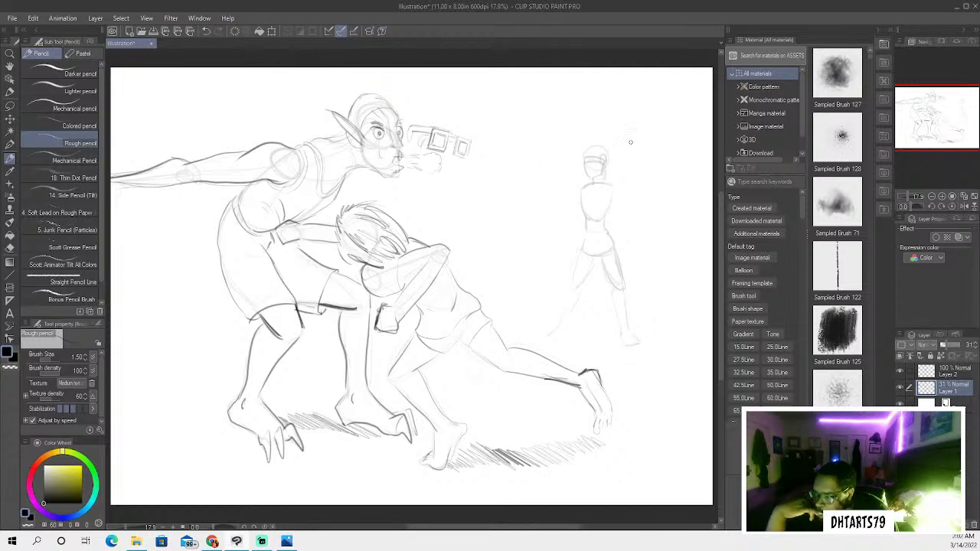
Sketch the distant figure's two bent arms with raised open hands, reinforcing the upper arm and forearm contours
{"action": "left_click_drag", "start_coordinate": [609, 185], "coordinate": [621, 222]}
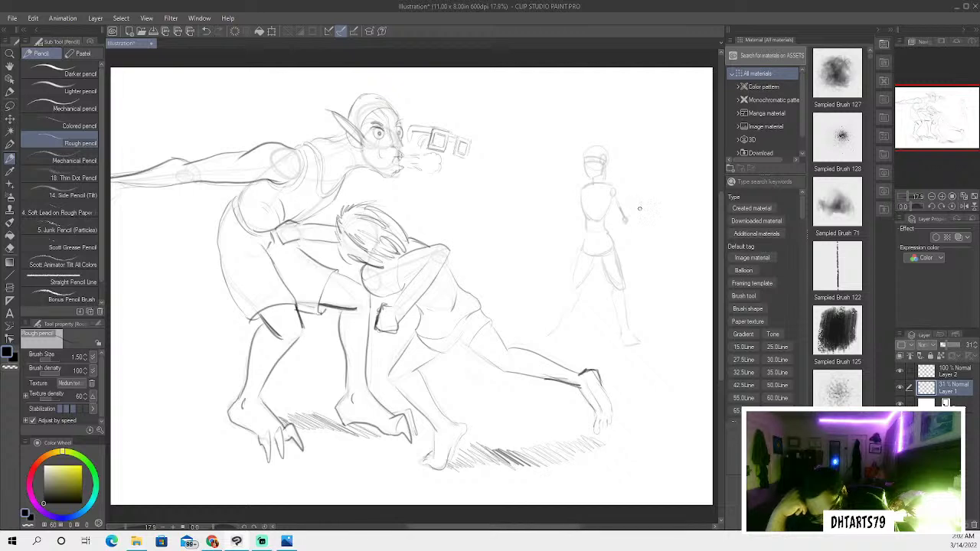
{"action": "mouse_move", "coordinate": [633, 199]}
{"action": "left_mouse_down"}
{"action": "mouse_move", "coordinate": [623, 218]}
{"action": "mouse_move", "coordinate": [615, 191]}
{"action": "mouse_move", "coordinate": [623, 211]}
{"action": "left_mouse_up"}
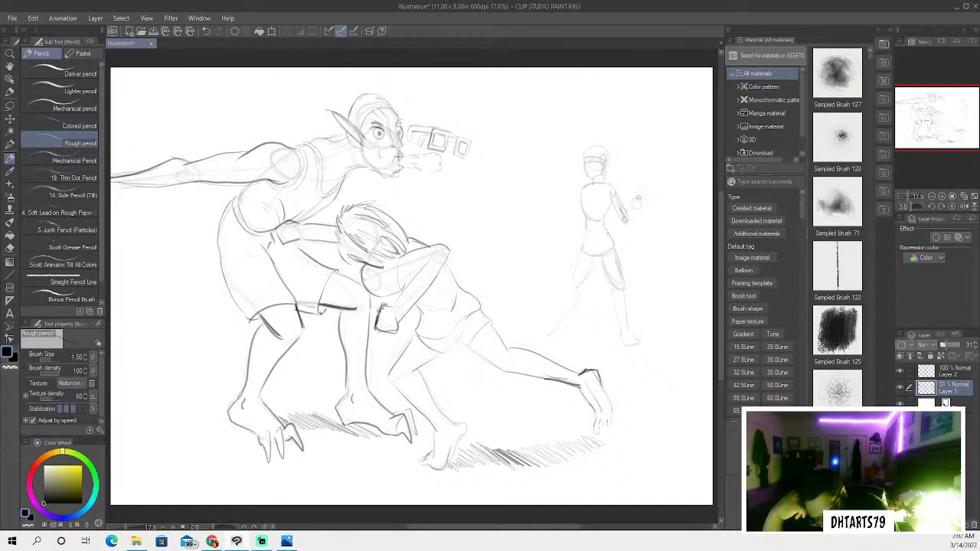
{"action": "mouse_move", "coordinate": [633, 205]}
{"action": "left_mouse_down"}
{"action": "mouse_move", "coordinate": [641, 192]}
{"action": "mouse_move", "coordinate": [641, 207]}
{"action": "left_mouse_up"}
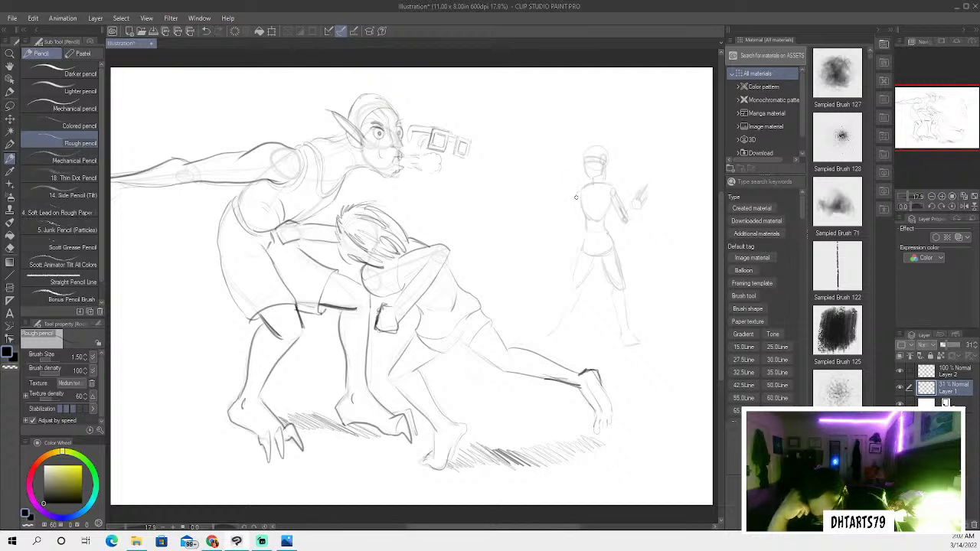
{"action": "left_click_drag", "start_coordinate": [581, 190], "coordinate": [577, 204]}
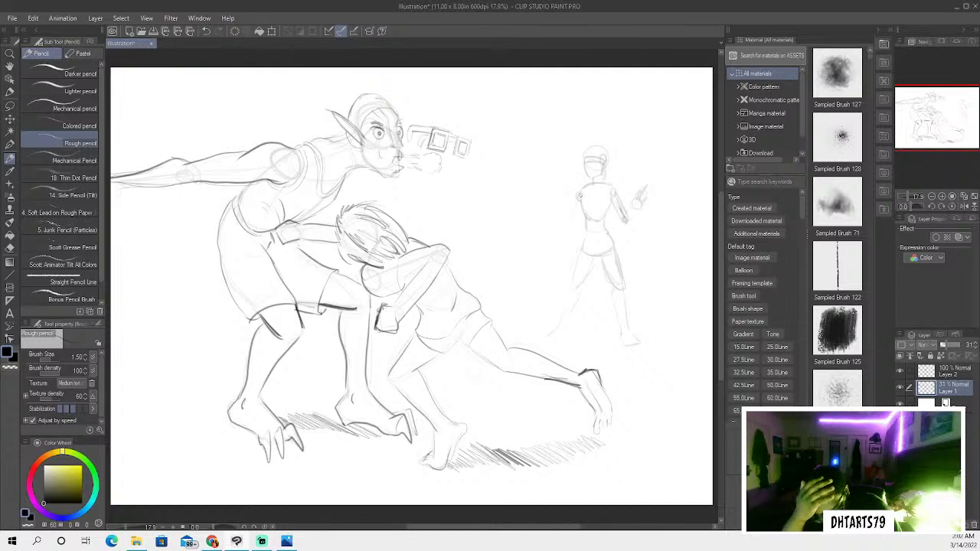
{"action": "mouse_move", "coordinate": [576, 202]}
{"action": "left_mouse_down"}
{"action": "mouse_move", "coordinate": [571, 219]}
{"action": "mouse_move", "coordinate": [551, 194]}
{"action": "left_mouse_up"}
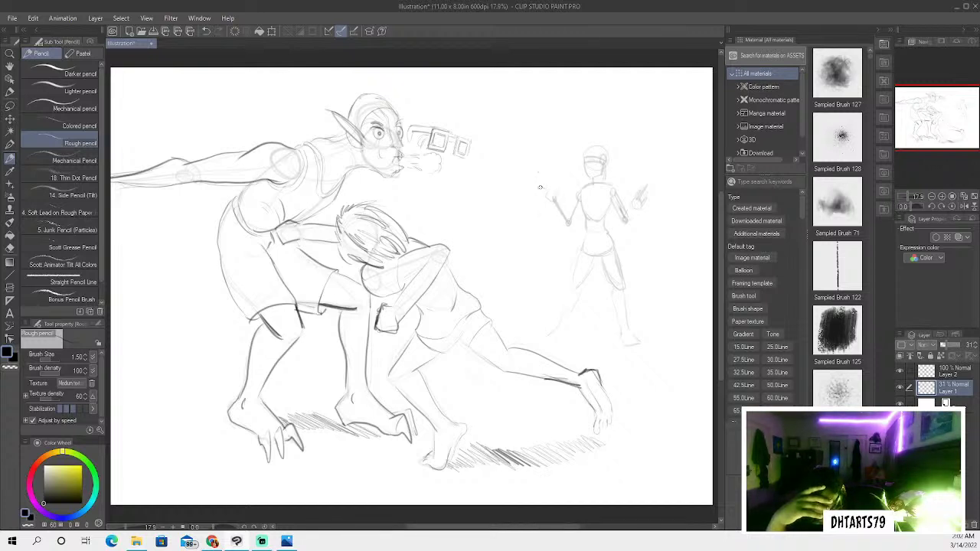
{"action": "mouse_move", "coordinate": [543, 188]}
{"action": "left_mouse_down"}
{"action": "mouse_move", "coordinate": [536, 192]}
{"action": "mouse_move", "coordinate": [550, 209]}
{"action": "mouse_move", "coordinate": [568, 216]}
{"action": "left_mouse_up"}
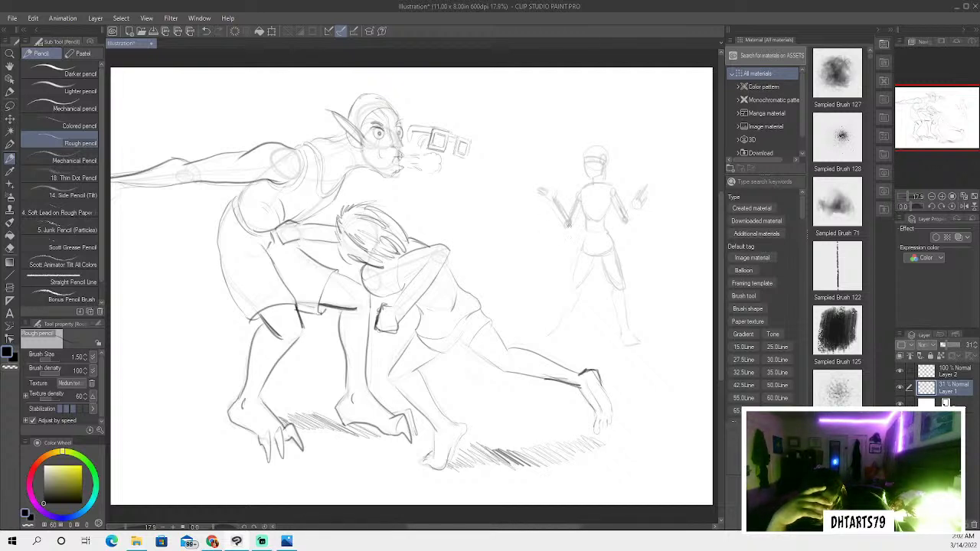
{"action": "left_click_drag", "start_coordinate": [582, 201], "coordinate": [572, 219]}
{"action": "left_click_drag", "start_coordinate": [580, 207], "coordinate": [570, 225]}
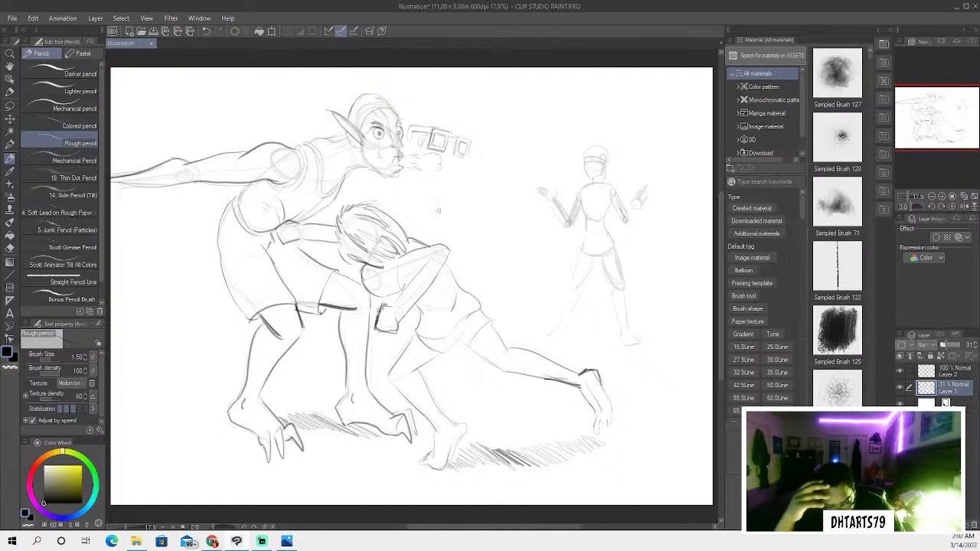
Rough in a second background figure behind the lunging figure, with an oval head, shoulders and an arm reaching down to the hand
{"action": "mouse_move", "coordinate": [457, 201]}
{"action": "left_mouse_down"}
{"action": "mouse_move", "coordinate": [452, 188]}
{"action": "mouse_move", "coordinate": [452, 203]}
{"action": "left_mouse_up"}
{"action": "left_click", "coordinate": [205, 30]}
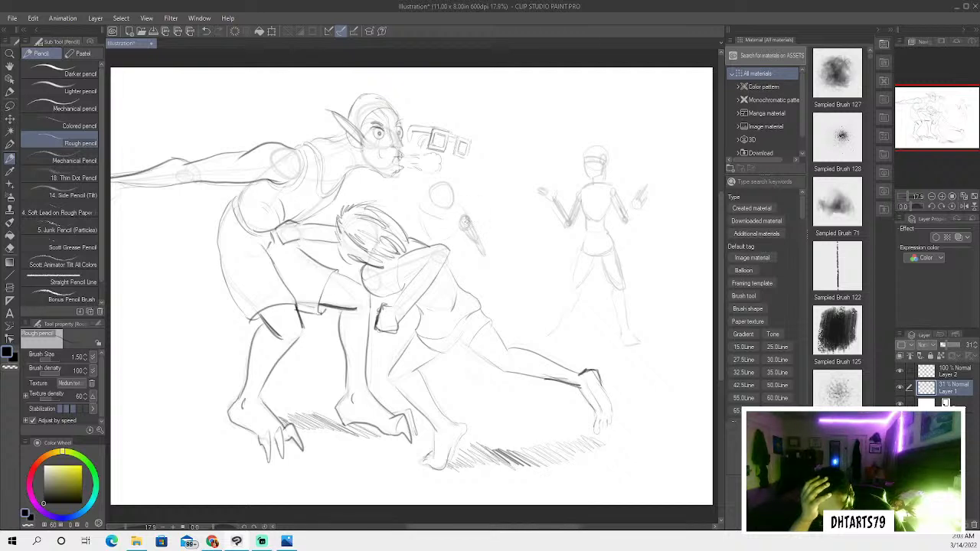
{"action": "left_click_drag", "start_coordinate": [465, 222], "coordinate": [482, 257]}
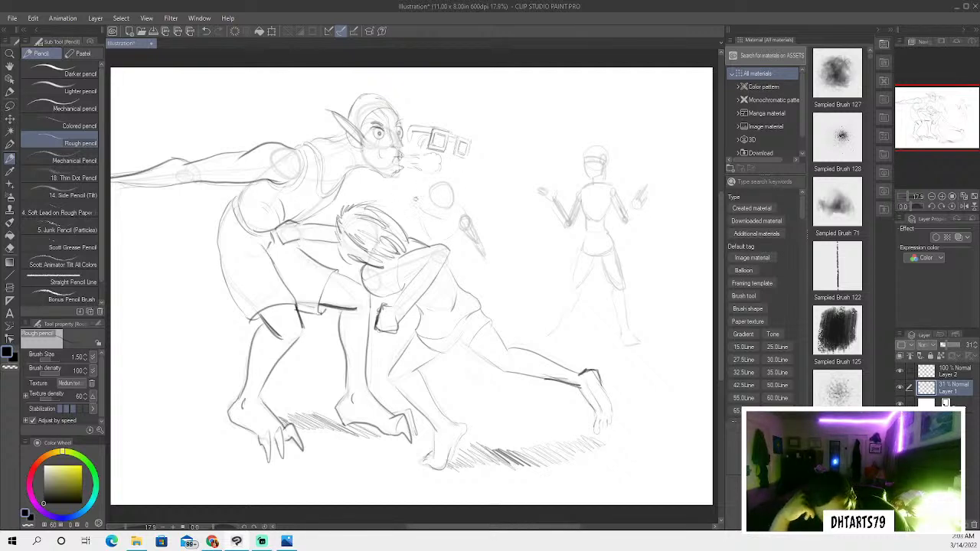
{"action": "mouse_move", "coordinate": [414, 204]}
{"action": "left_mouse_down"}
{"action": "mouse_move", "coordinate": [423, 211]}
{"action": "mouse_move", "coordinate": [414, 206]}
{"action": "left_mouse_up"}
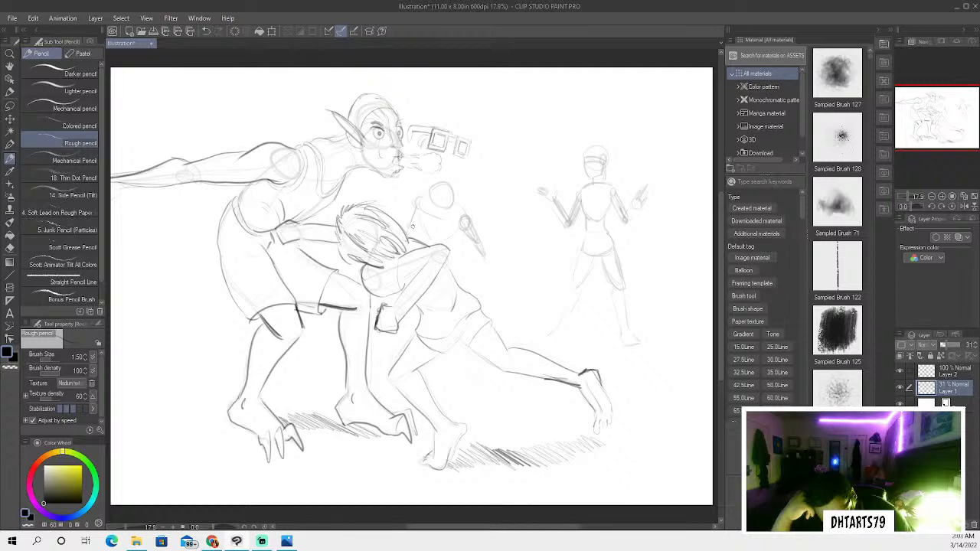
{"action": "left_click_drag", "start_coordinate": [409, 215], "coordinate": [408, 238]}
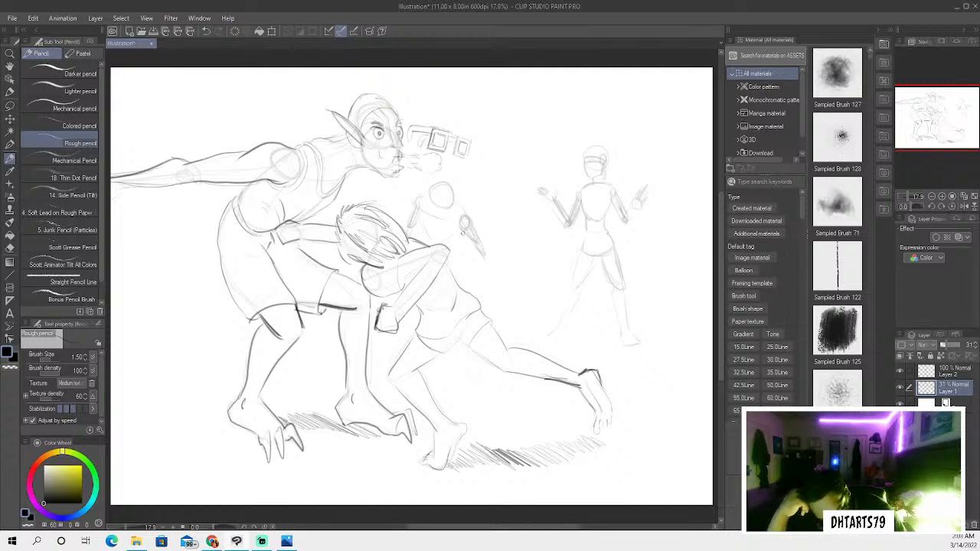
{"action": "mouse_move", "coordinate": [463, 215]}
{"action": "left_mouse_down"}
{"action": "mouse_move", "coordinate": [465, 234]}
{"action": "mouse_move", "coordinate": [491, 263]}
{"action": "left_mouse_up"}
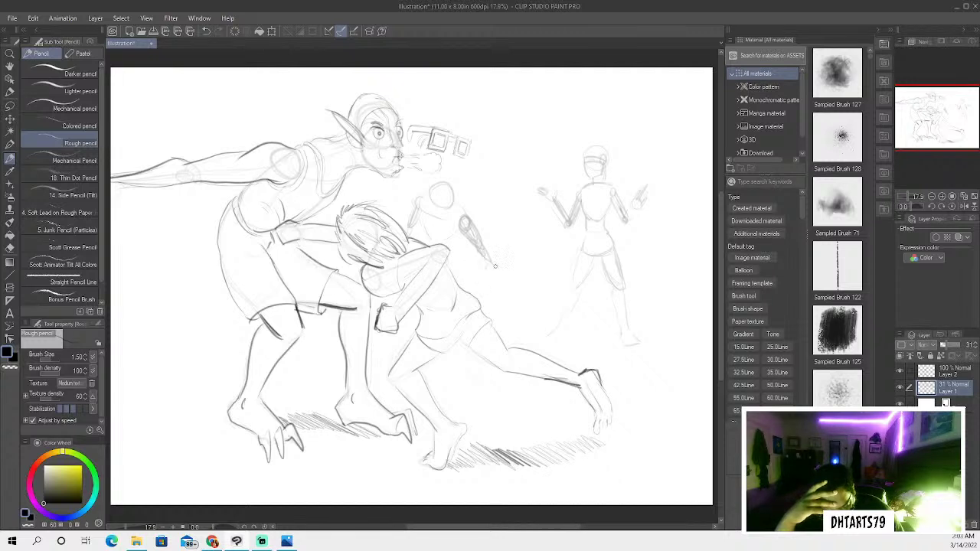
{"action": "left_click_drag", "start_coordinate": [491, 258], "coordinate": [496, 269]}
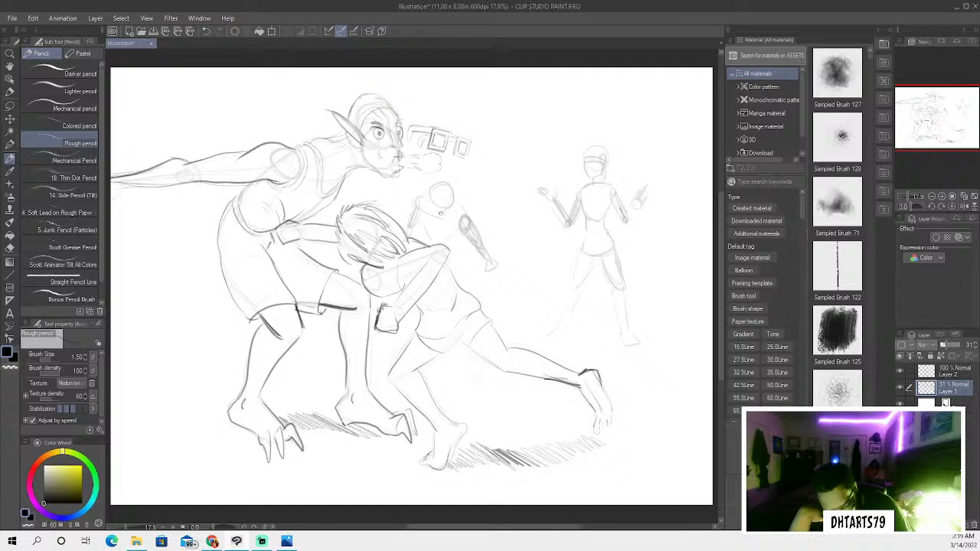
Add face construction lines to the second background figure's head and set Layer 1's opacity to 33%
{"action": "mouse_move", "coordinate": [429, 196]}
{"action": "left_mouse_down"}
{"action": "mouse_move", "coordinate": [429, 210]}
{"action": "mouse_move", "coordinate": [453, 207]}
{"action": "mouse_move", "coordinate": [451, 198]}
{"action": "mouse_move", "coordinate": [431, 189]}
{"action": "mouse_move", "coordinate": [441, 212]}
{"action": "left_mouse_up"}
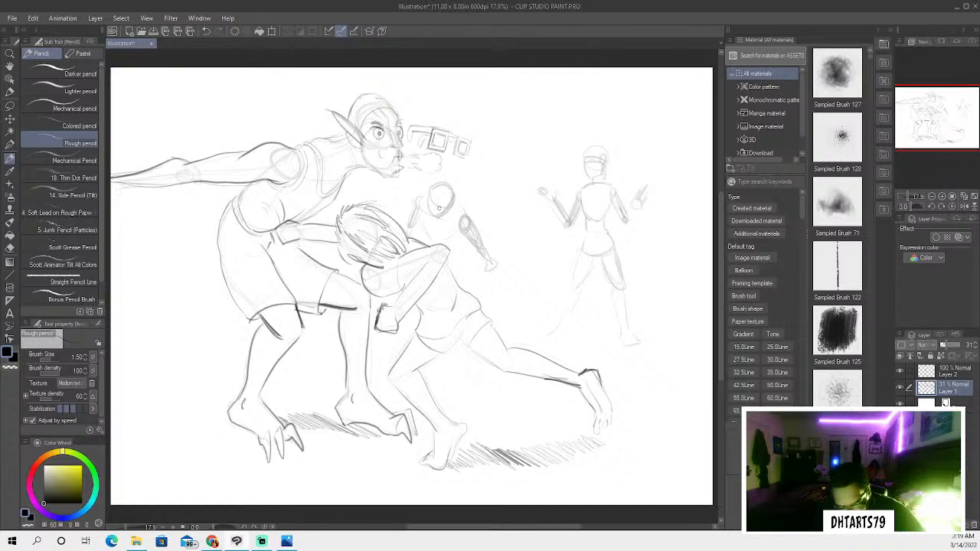
{"action": "left_click_drag", "start_coordinate": [427, 203], "coordinate": [449, 205]}
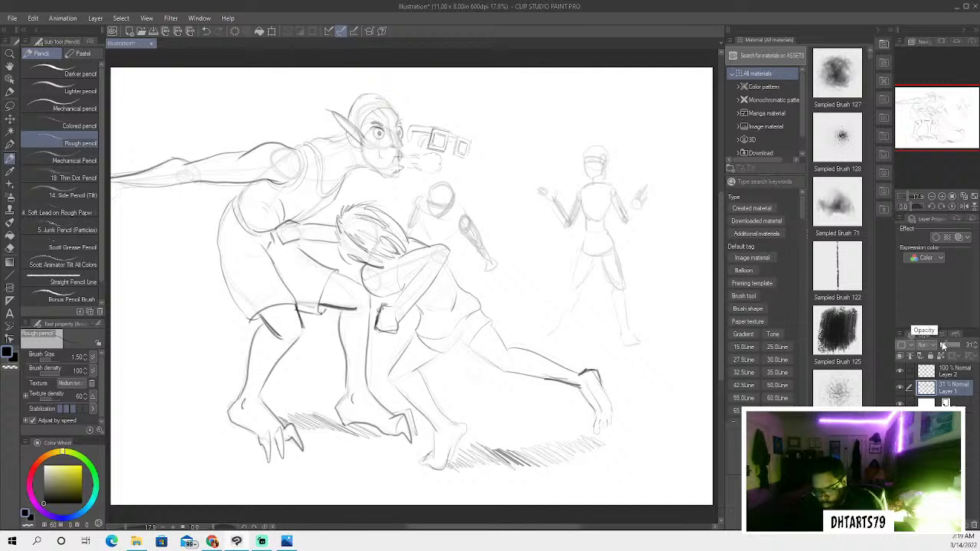
{"action": "left_click_drag", "start_coordinate": [947, 344], "coordinate": [952, 350]}
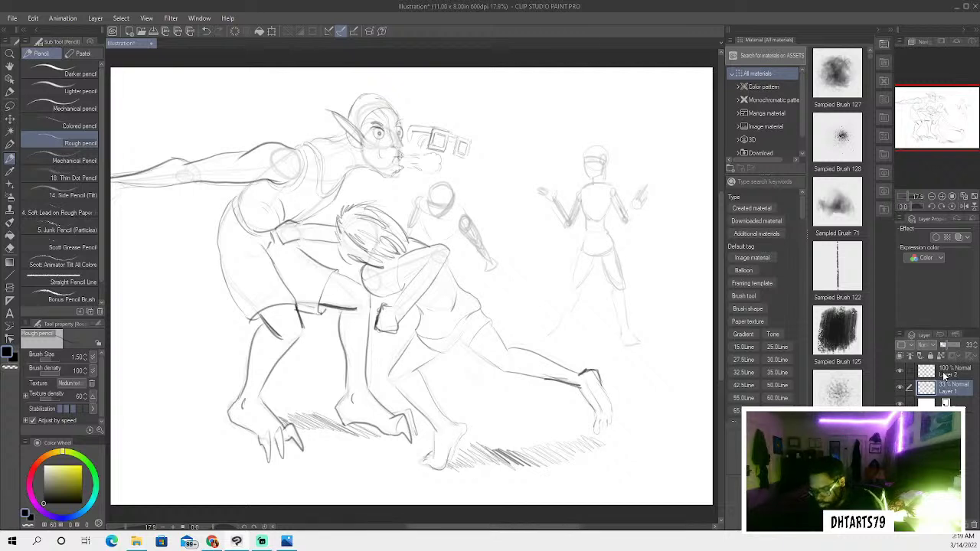
On Layer 2, pencil the second background figure's face, jaw and open mouth, and darken the head contour
{"action": "left_click", "coordinate": [943, 373]}
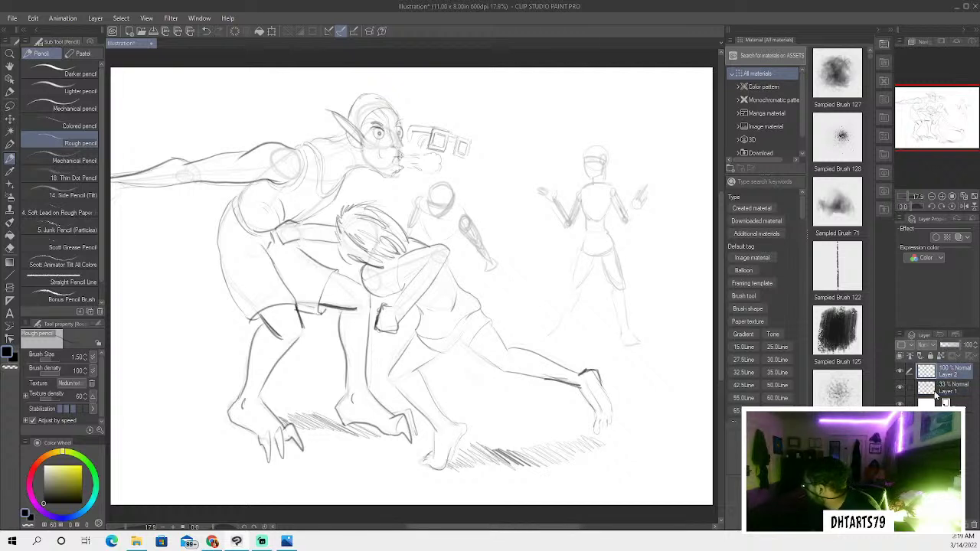
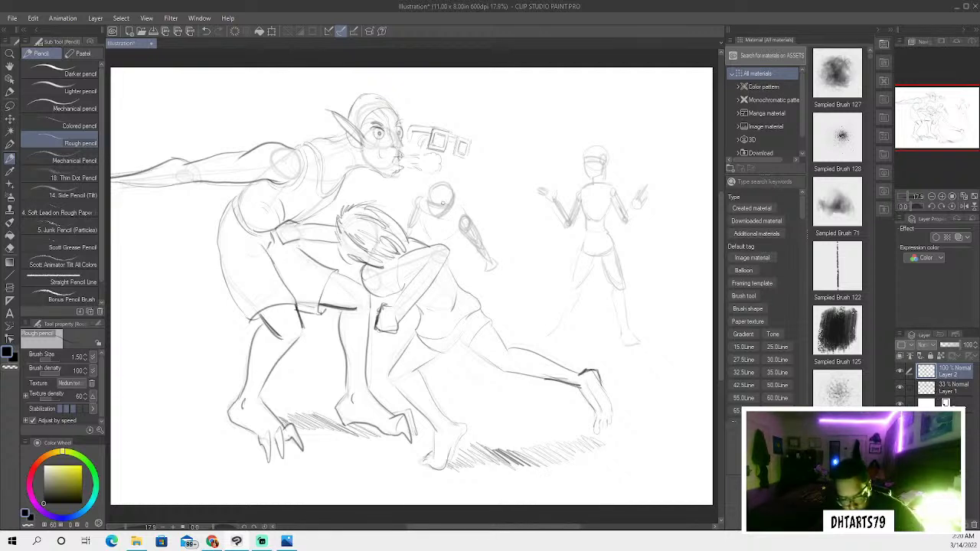
{"action": "mouse_move", "coordinate": [445, 200]}
{"action": "left_mouse_down"}
{"action": "mouse_move", "coordinate": [438, 208]}
{"action": "mouse_move", "coordinate": [455, 204]}
{"action": "mouse_move", "coordinate": [432, 218]}
{"action": "left_mouse_up"}
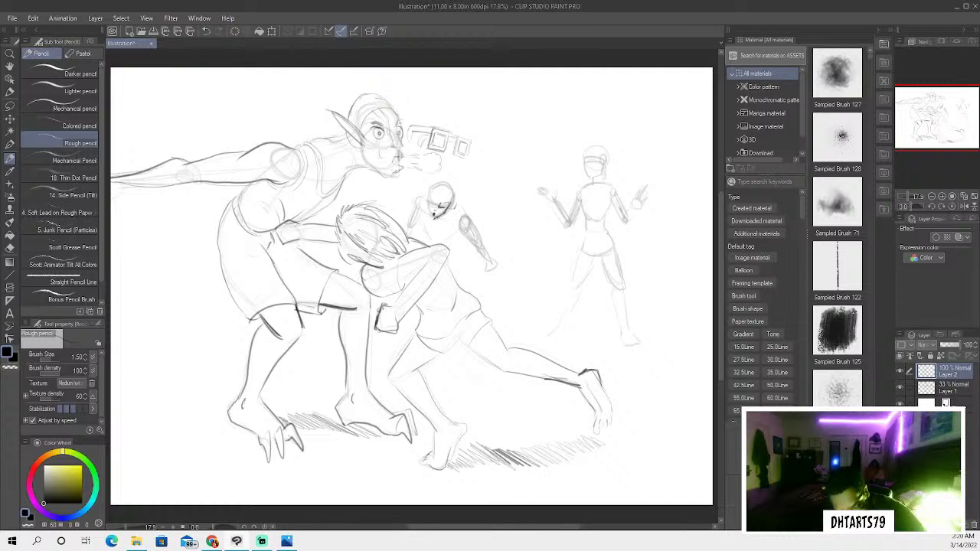
{"action": "mouse_move", "coordinate": [433, 219]}
{"action": "left_mouse_down"}
{"action": "mouse_move", "coordinate": [429, 190]}
{"action": "mouse_move", "coordinate": [450, 206]}
{"action": "mouse_move", "coordinate": [450, 194]}
{"action": "mouse_move", "coordinate": [442, 206]}
{"action": "left_mouse_up"}
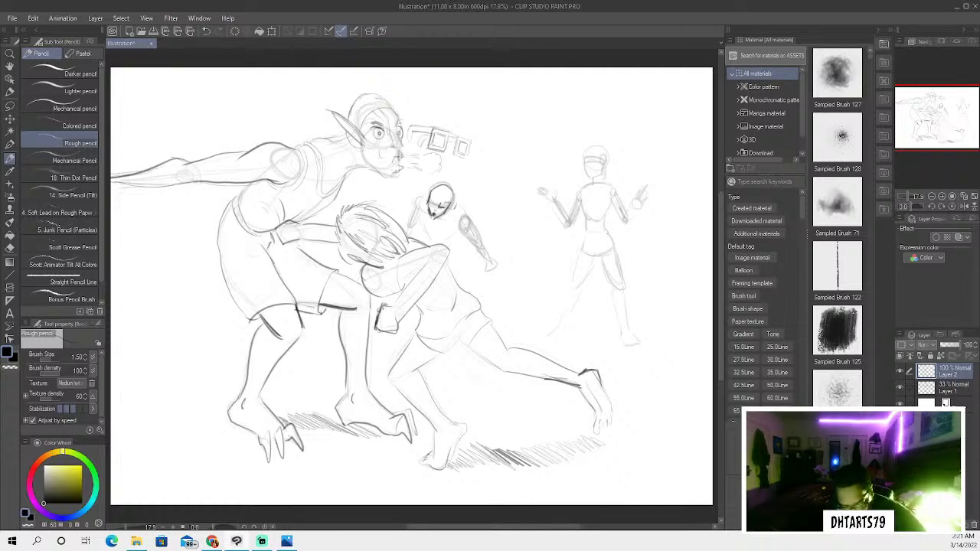
{"action": "mouse_move", "coordinate": [429, 198]}
{"action": "left_mouse_down"}
{"action": "mouse_move", "coordinate": [450, 210]}
{"action": "mouse_move", "coordinate": [427, 198]}
{"action": "mouse_move", "coordinate": [452, 198]}
{"action": "left_mouse_up"}
{"action": "left_click_drag", "start_coordinate": [445, 185], "coordinate": [456, 209]}
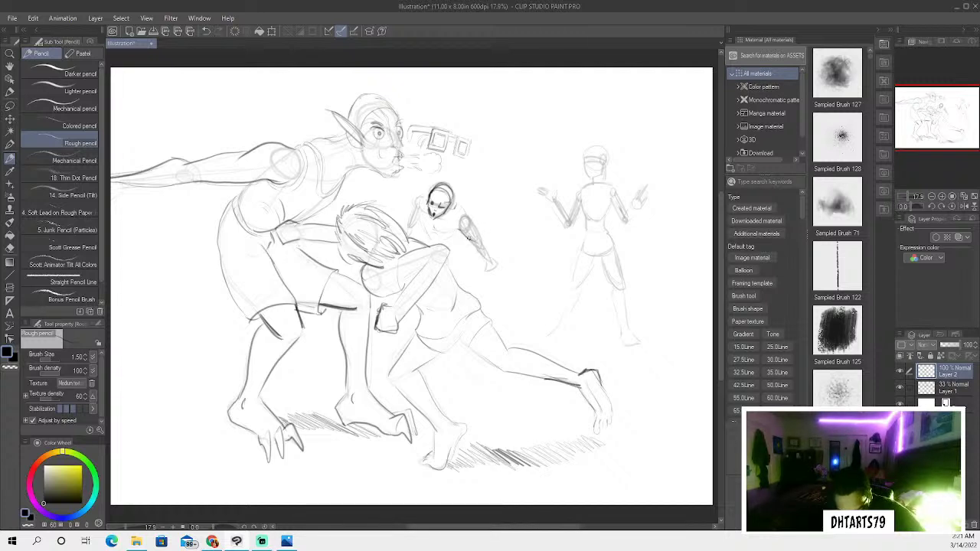
Darken the second background figure's outstretched arm and hand, and the shoulder and upper arm on the opposite side
{"action": "mouse_move", "coordinate": [475, 227]}
{"action": "left_mouse_down"}
{"action": "mouse_move", "coordinate": [494, 262]}
{"action": "mouse_move", "coordinate": [484, 271]}
{"action": "mouse_move", "coordinate": [496, 261]}
{"action": "mouse_move", "coordinate": [502, 268]}
{"action": "mouse_move", "coordinate": [488, 269]}
{"action": "mouse_move", "coordinate": [504, 269]}
{"action": "mouse_move", "coordinate": [496, 265]}
{"action": "left_mouse_up"}
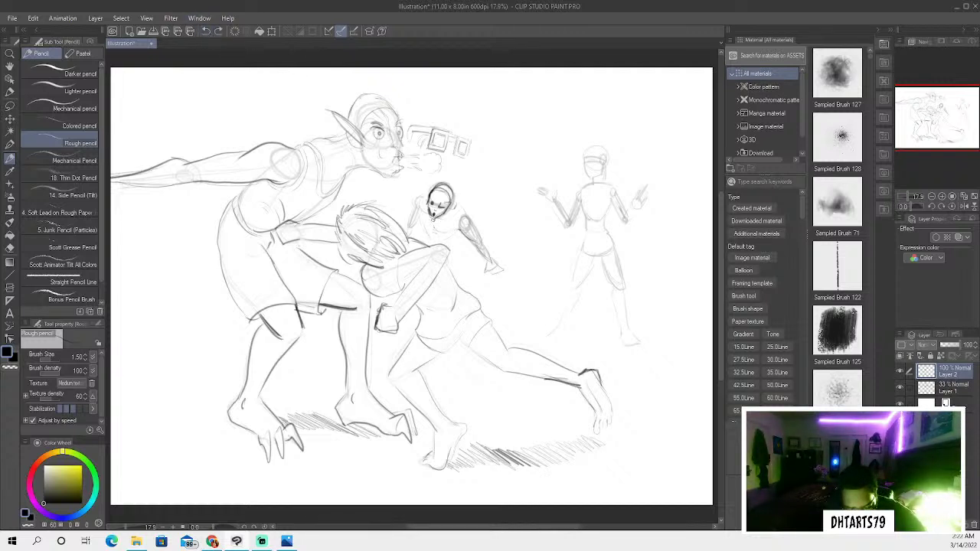
{"action": "key", "text": "ctrl+z"}
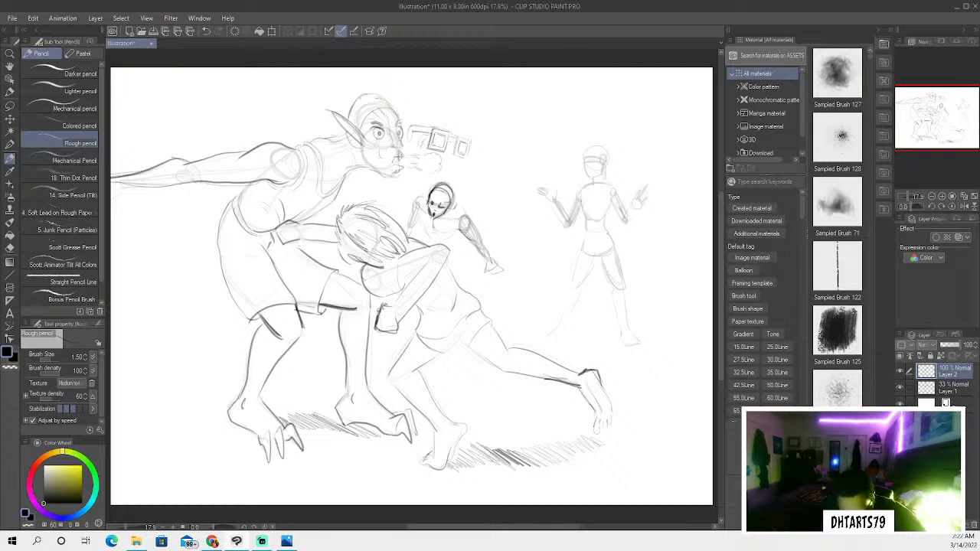
{"action": "left_click_drag", "start_coordinate": [421, 205], "coordinate": [421, 224]}
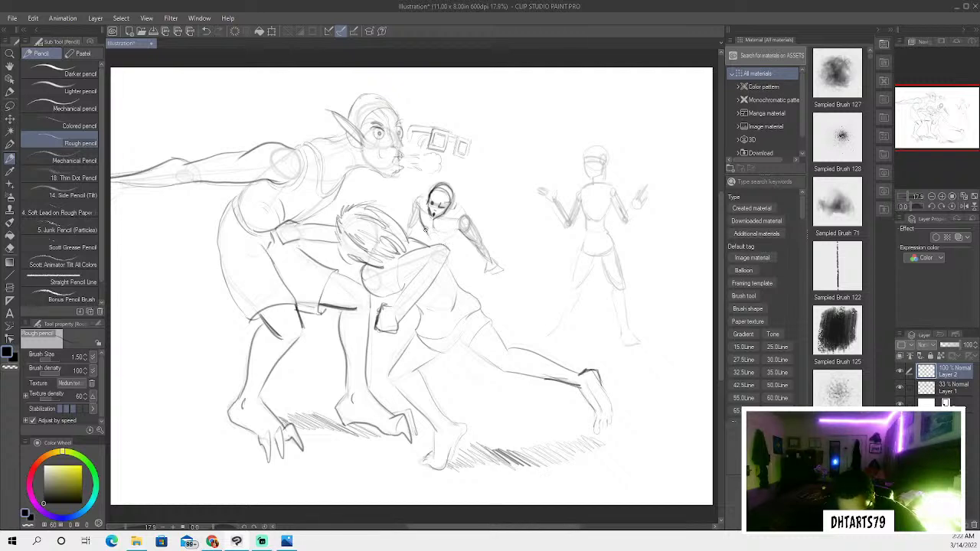
{"action": "left_click_drag", "start_coordinate": [418, 217], "coordinate": [411, 228]}
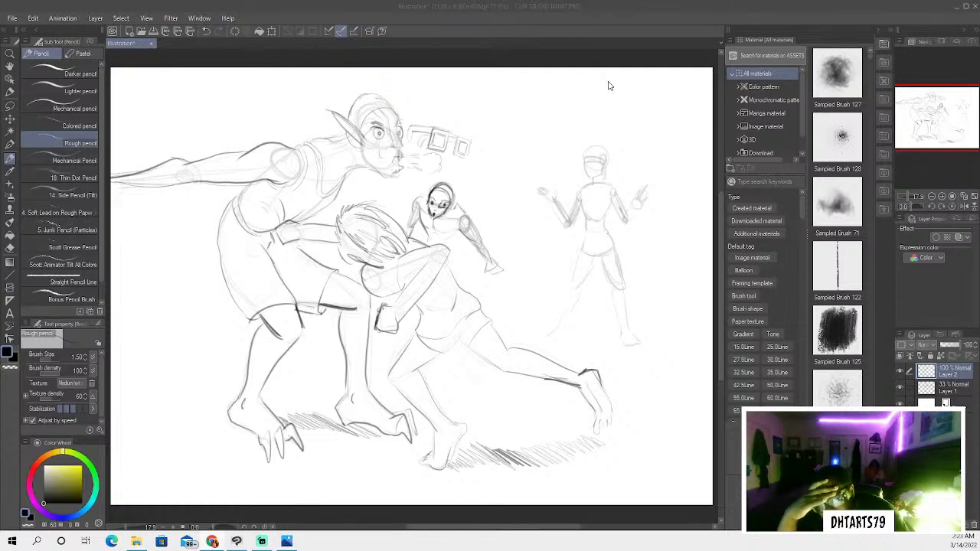
On Layer 2, pencil the standing background figure's hair and head contour, tank top and waistband
{"action": "left_click", "coordinate": [600, 162]}
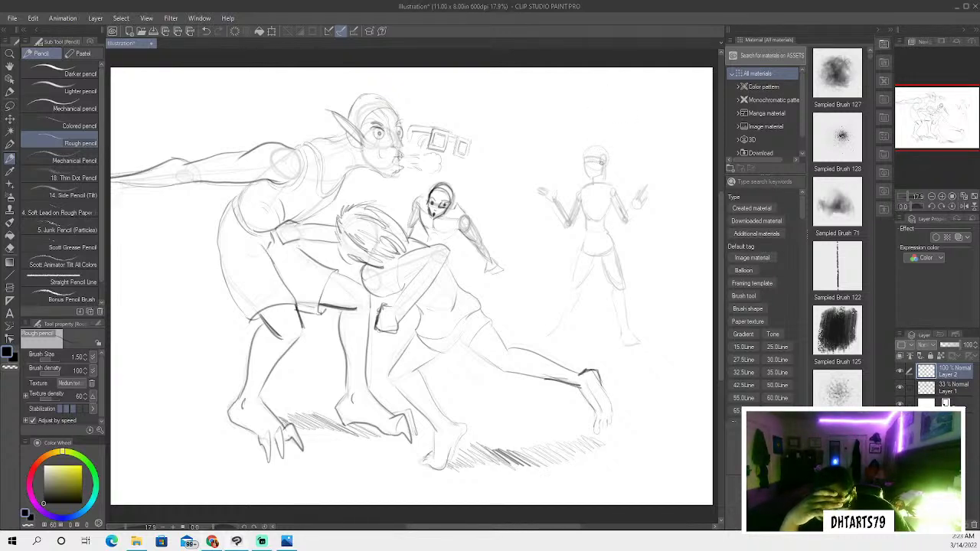
{"action": "mouse_move", "coordinate": [592, 154]}
{"action": "left_mouse_down"}
{"action": "mouse_move", "coordinate": [597, 172]}
{"action": "mouse_move", "coordinate": [591, 152]}
{"action": "mouse_move", "coordinate": [586, 186]}
{"action": "left_mouse_up"}
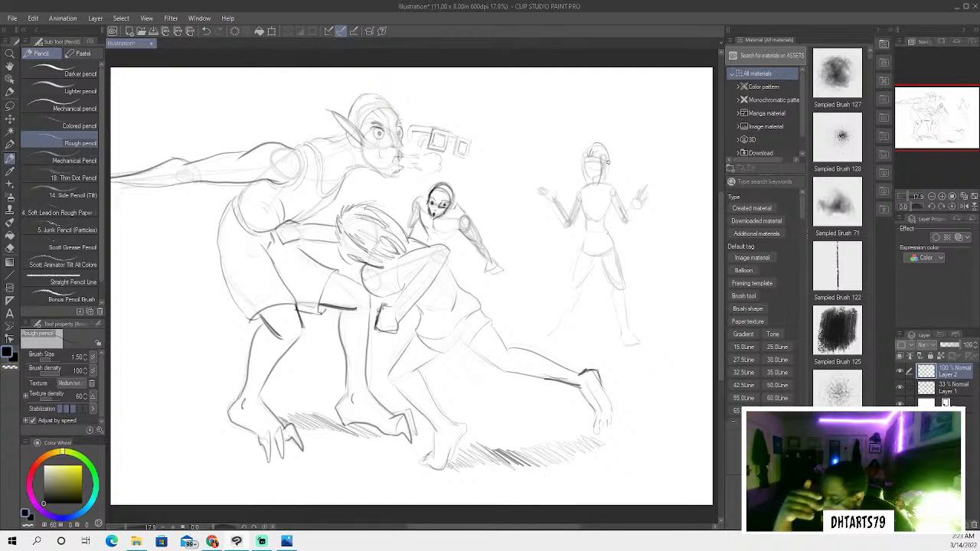
{"action": "left_click_drag", "start_coordinate": [587, 175], "coordinate": [592, 189]}
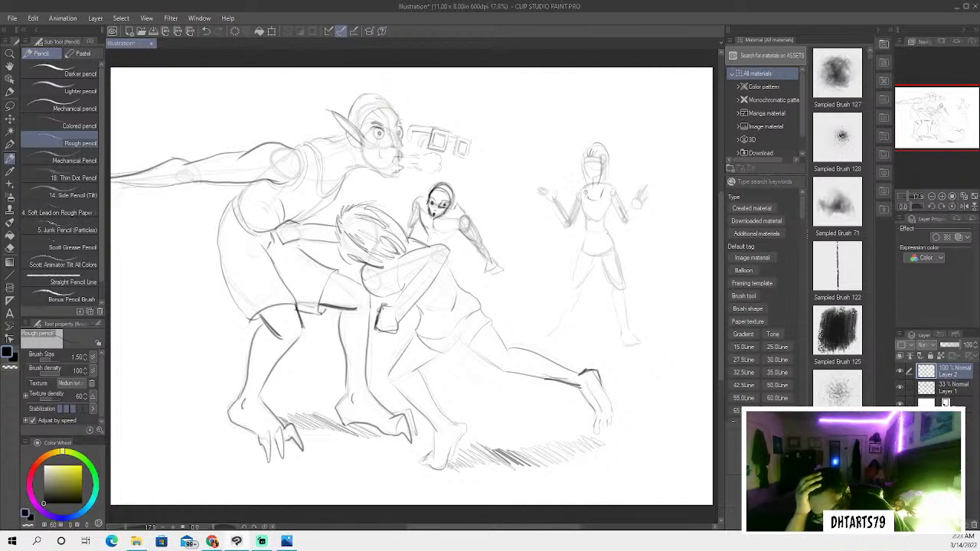
{"action": "mouse_move", "coordinate": [586, 192]}
{"action": "left_mouse_down"}
{"action": "mouse_move", "coordinate": [610, 184]}
{"action": "mouse_move", "coordinate": [613, 200]}
{"action": "mouse_move", "coordinate": [592, 200]}
{"action": "mouse_move", "coordinate": [579, 184]}
{"action": "mouse_move", "coordinate": [586, 228]}
{"action": "mouse_move", "coordinate": [604, 227]}
{"action": "mouse_move", "coordinate": [586, 222]}
{"action": "mouse_move", "coordinate": [599, 224]}
{"action": "mouse_move", "coordinate": [588, 224]}
{"action": "mouse_move", "coordinate": [606, 206]}
{"action": "mouse_move", "coordinate": [592, 223]}
{"action": "mouse_move", "coordinate": [607, 231]}
{"action": "mouse_move", "coordinate": [592, 228]}
{"action": "mouse_move", "coordinate": [592, 276]}
{"action": "mouse_move", "coordinate": [574, 266]}
{"action": "mouse_move", "coordinate": [582, 237]}
{"action": "left_mouse_up"}
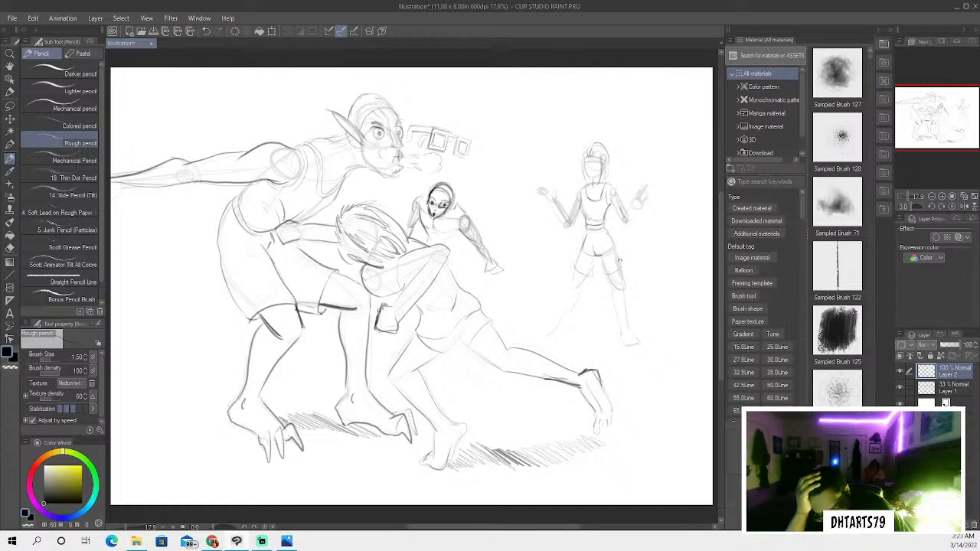
{"action": "left_click", "coordinate": [206, 31]}
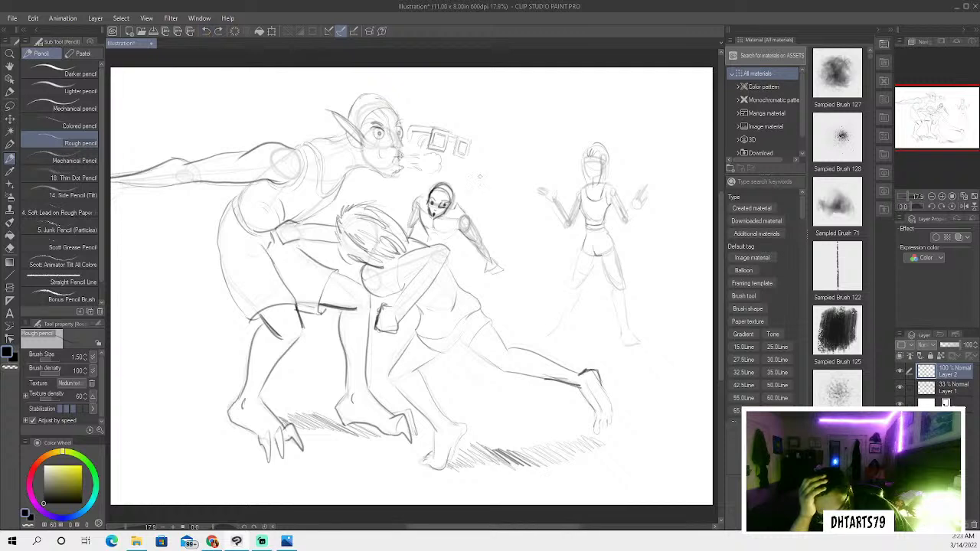
{"action": "left_click_drag", "start_coordinate": [594, 267], "coordinate": [580, 257]}
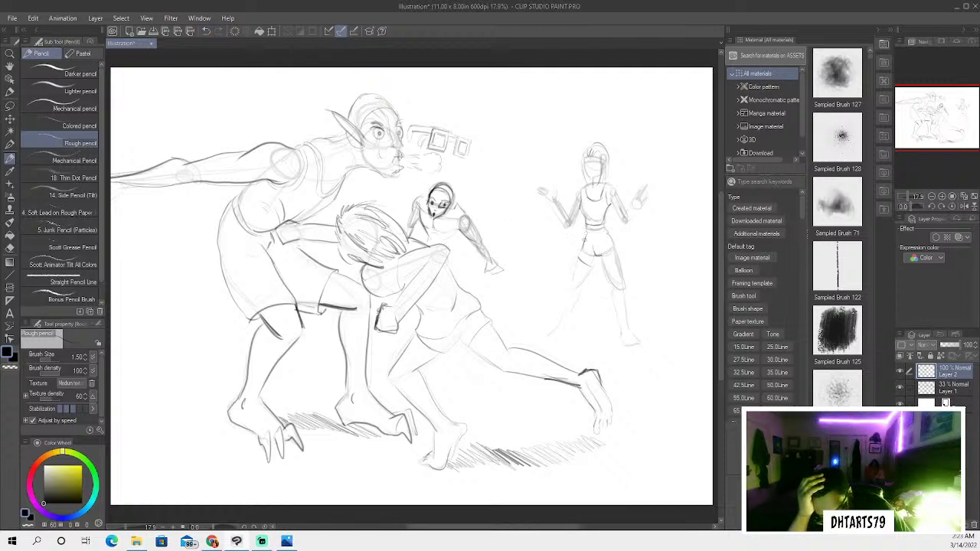
{"action": "mouse_move", "coordinate": [576, 243]}
{"action": "left_mouse_down"}
{"action": "mouse_move", "coordinate": [579, 257]}
{"action": "mouse_move", "coordinate": [603, 261]}
{"action": "left_mouse_up"}
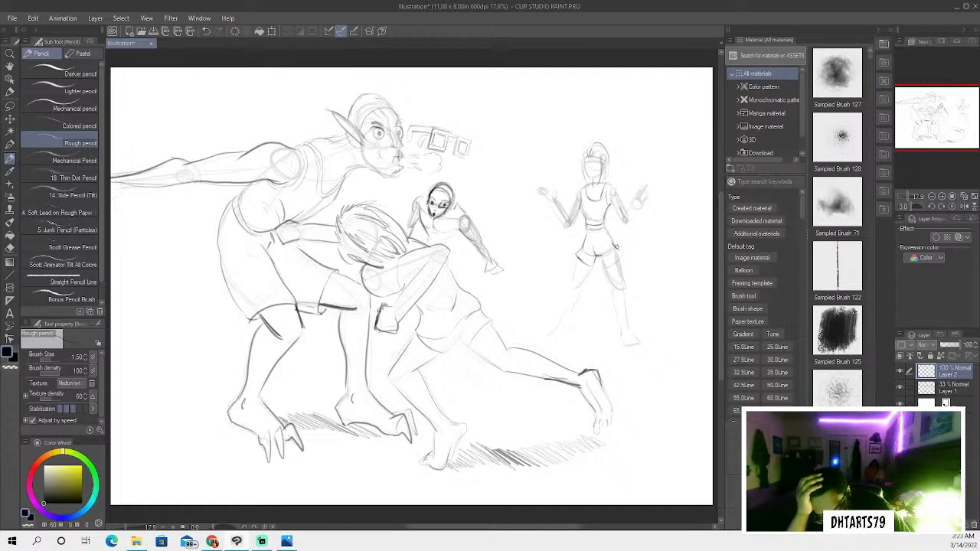
{"action": "left_click", "coordinate": [207, 33]}
{"action": "left_click", "coordinate": [206, 32]}
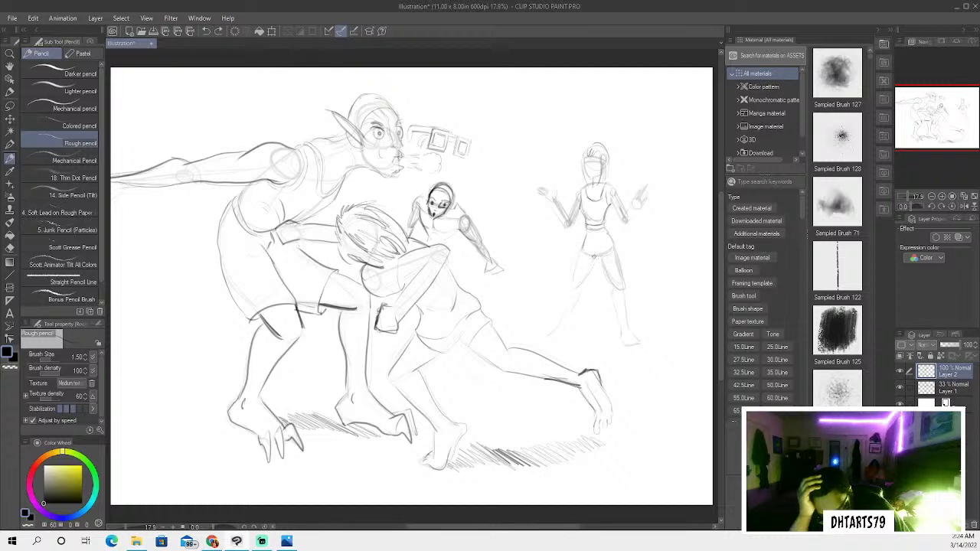
{"action": "left_click_drag", "start_coordinate": [580, 243], "coordinate": [594, 245]}
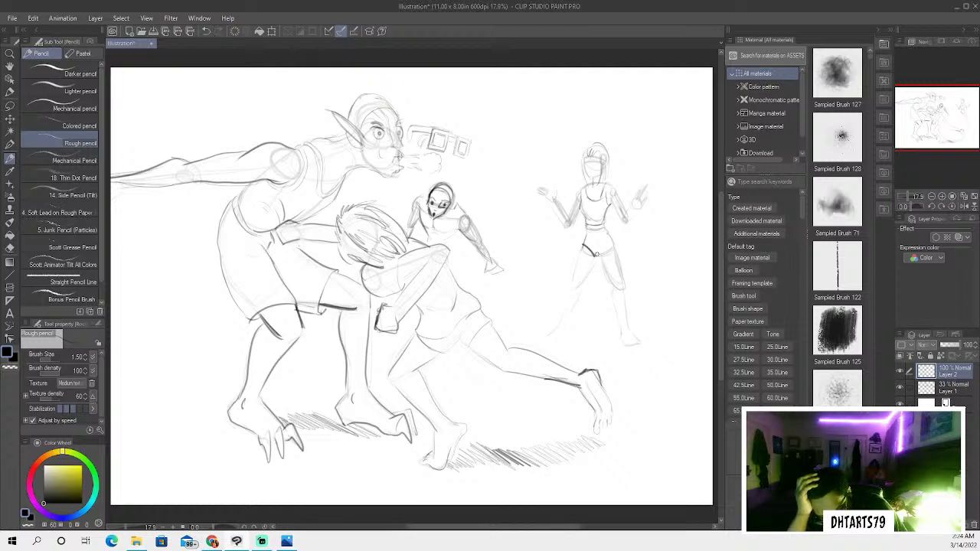
{"action": "left_click_drag", "start_coordinate": [612, 243], "coordinate": [602, 227]}
{"action": "left_click", "coordinate": [207, 30]}
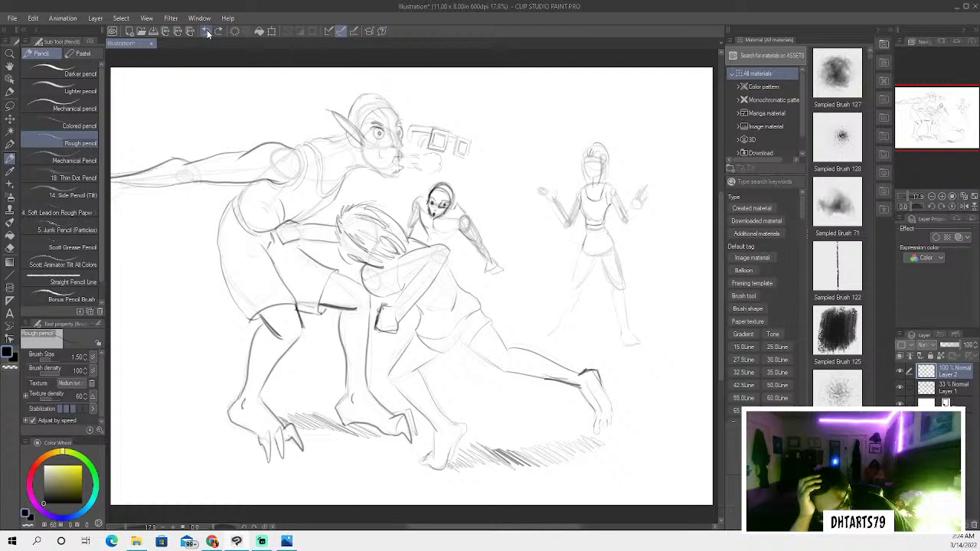
Pencil the standing background figure's shorts hems, eyes, open mouth and toes, and define both raised forearms and hands with spread fingers
{"action": "mouse_move", "coordinate": [617, 254]}
{"action": "left_mouse_down"}
{"action": "mouse_move", "coordinate": [577, 255]}
{"action": "mouse_move", "coordinate": [583, 242]}
{"action": "mouse_move", "coordinate": [615, 251]}
{"action": "left_mouse_up"}
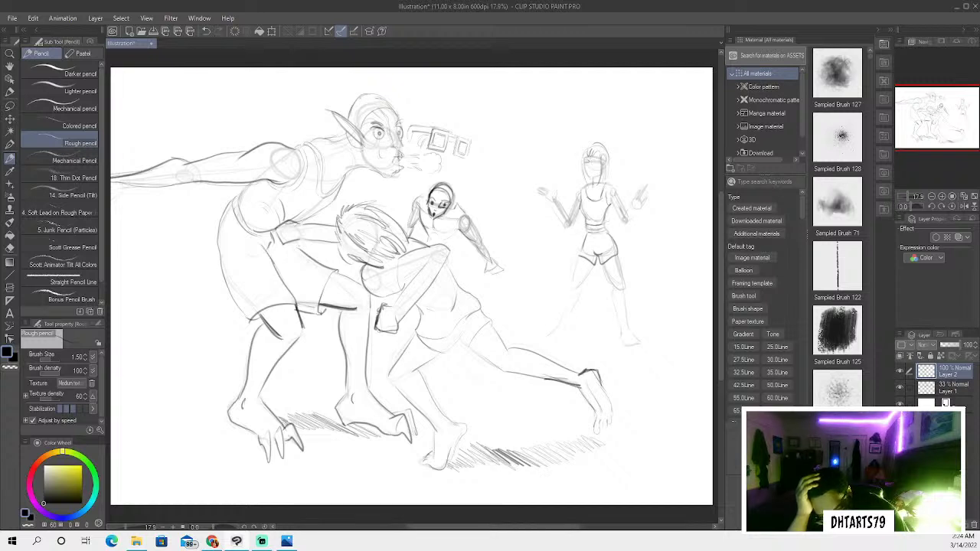
{"action": "left_click", "coordinate": [587, 162]}
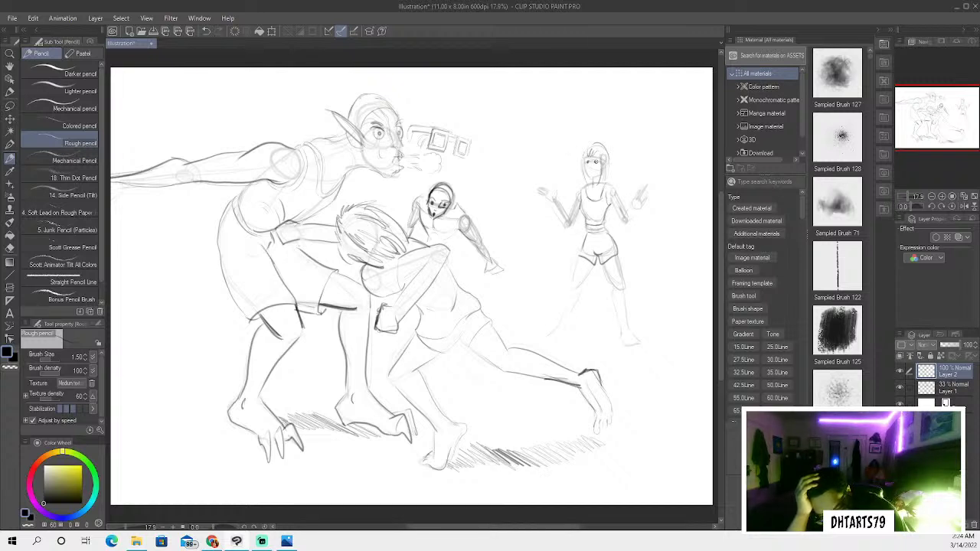
{"action": "left_click_drag", "start_coordinate": [587, 161], "coordinate": [591, 165]}
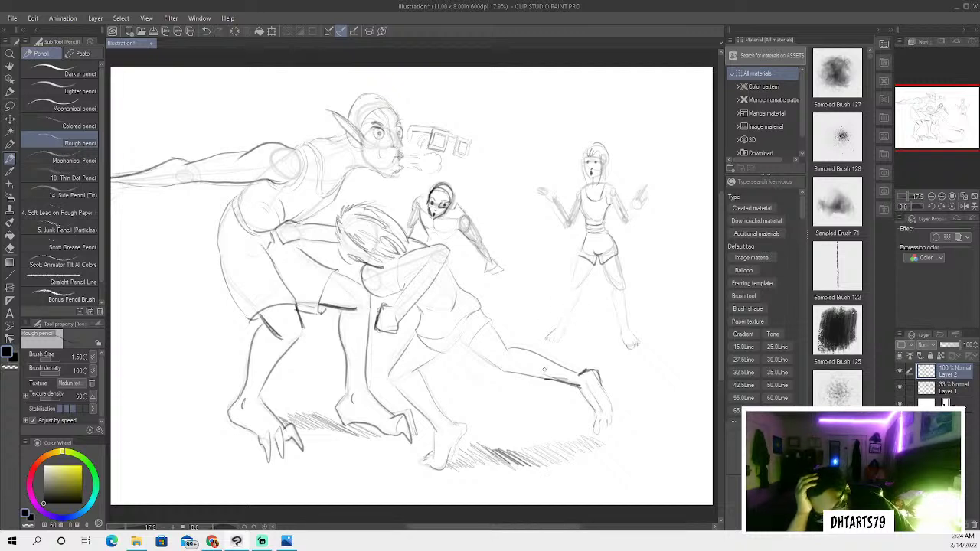
{"action": "mouse_move", "coordinate": [550, 199]}
{"action": "left_mouse_down"}
{"action": "mouse_move", "coordinate": [562, 225]}
{"action": "mouse_move", "coordinate": [577, 198]}
{"action": "mouse_move", "coordinate": [624, 220]}
{"action": "mouse_move", "coordinate": [643, 184]}
{"action": "mouse_move", "coordinate": [626, 224]}
{"action": "left_mouse_up"}
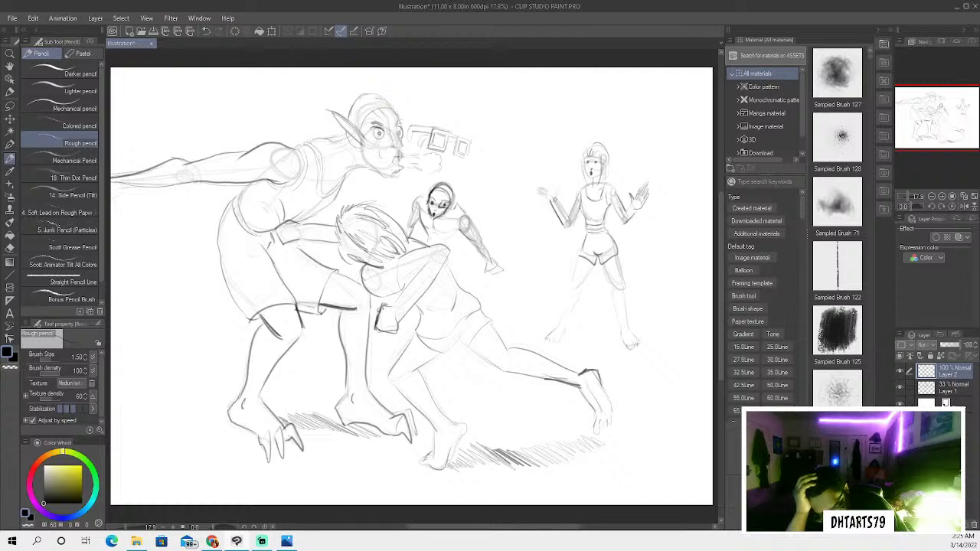
{"action": "mouse_move", "coordinate": [556, 199]}
{"action": "left_mouse_down"}
{"action": "mouse_move", "coordinate": [559, 187]}
{"action": "mouse_move", "coordinate": [536, 194]}
{"action": "left_mouse_up"}
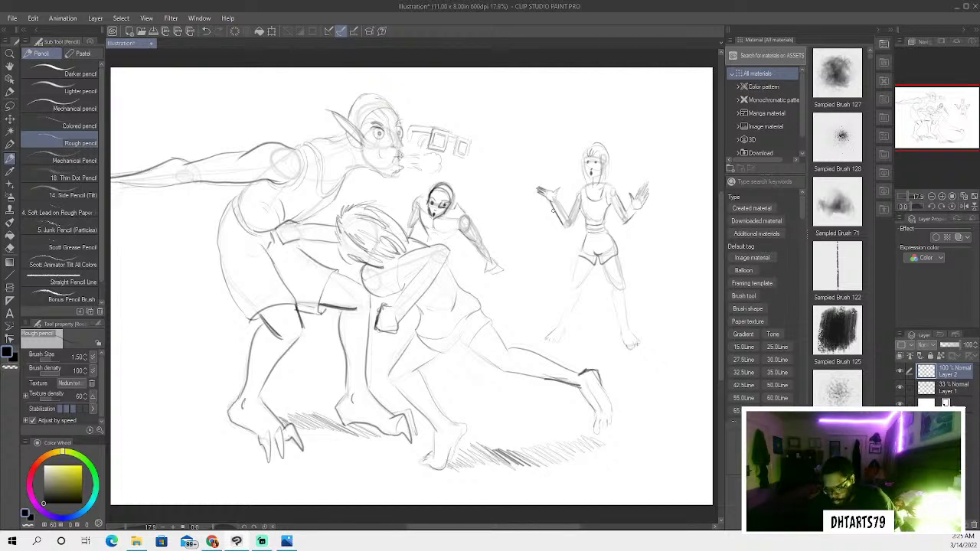
On a new layer above Layer 2, darken and hatch the back and hem contours of the clawed figure's shorts at brush size 1.50
{"action": "key", "text": "ctrl+shift+n"}
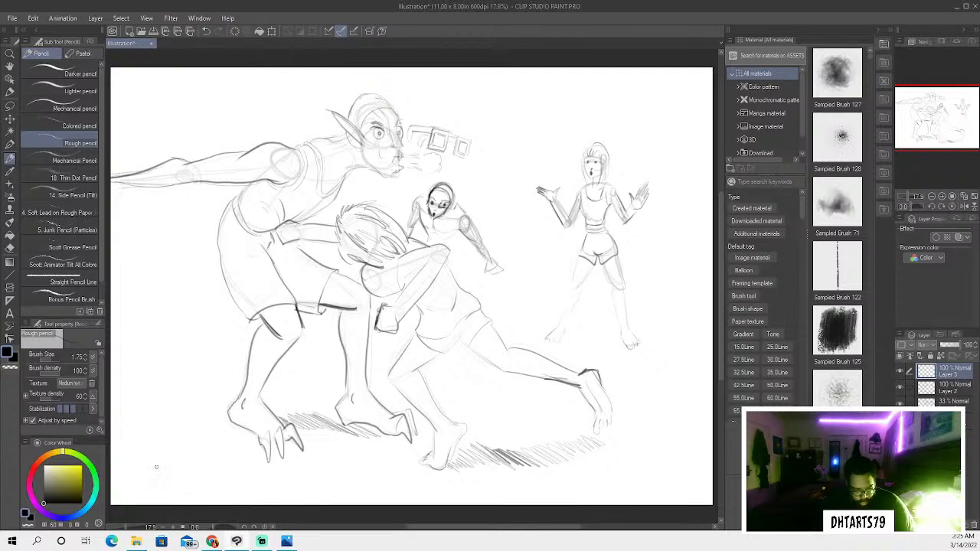
{"action": "key", "text": "bracketleft"}
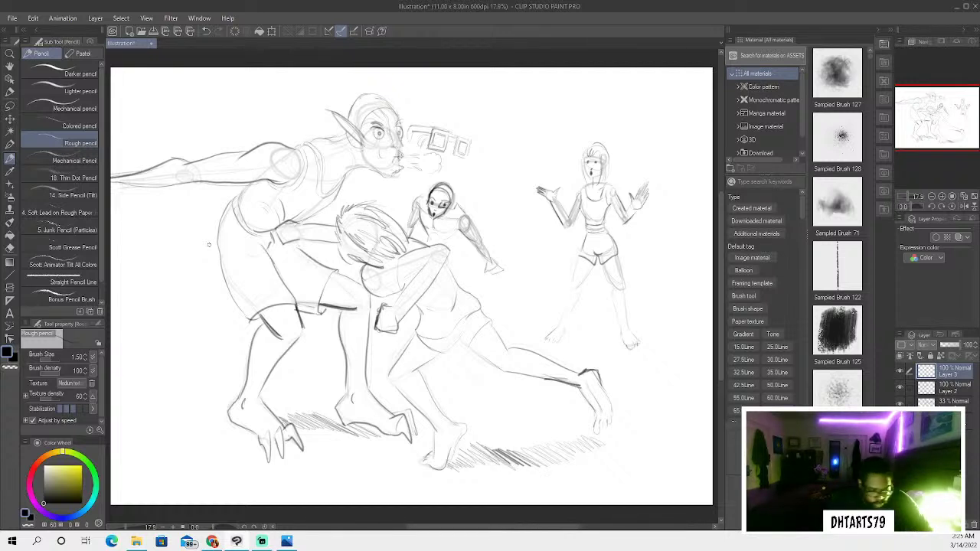
{"action": "mouse_move", "coordinate": [222, 218]}
{"action": "left_mouse_down"}
{"action": "mouse_move", "coordinate": [220, 243]}
{"action": "mouse_move", "coordinate": [223, 231]}
{"action": "mouse_move", "coordinate": [227, 283]}
{"action": "mouse_move", "coordinate": [224, 276]}
{"action": "mouse_move", "coordinate": [226, 262]}
{"action": "mouse_move", "coordinate": [243, 310]}
{"action": "mouse_move", "coordinate": [233, 285]}
{"action": "mouse_move", "coordinate": [246, 315]}
{"action": "left_mouse_up"}
{"action": "mouse_move", "coordinate": [229, 277]}
{"action": "left_mouse_down"}
{"action": "mouse_move", "coordinate": [243, 318]}
{"action": "mouse_move", "coordinate": [252, 313]}
{"action": "left_mouse_up"}
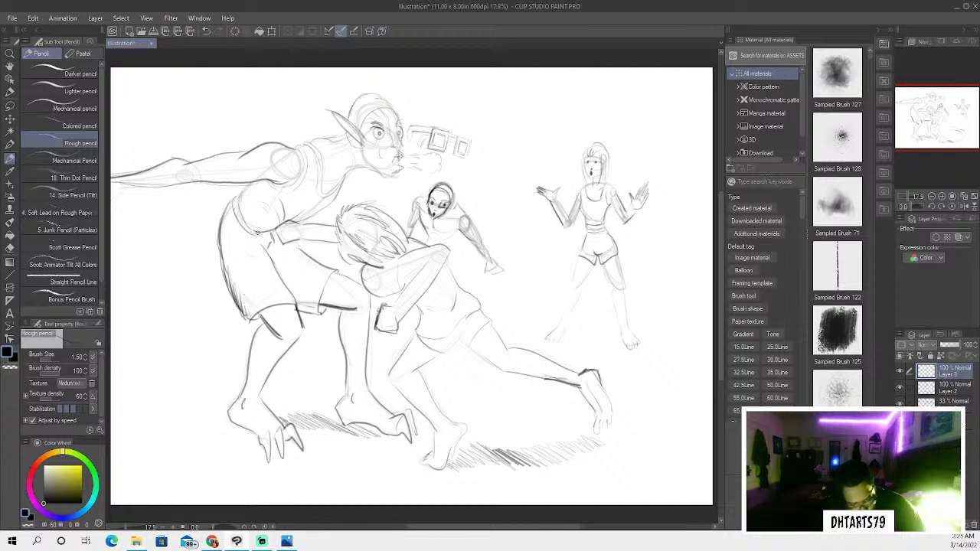
{"action": "left_click_drag", "start_coordinate": [283, 277], "coordinate": [317, 302]}
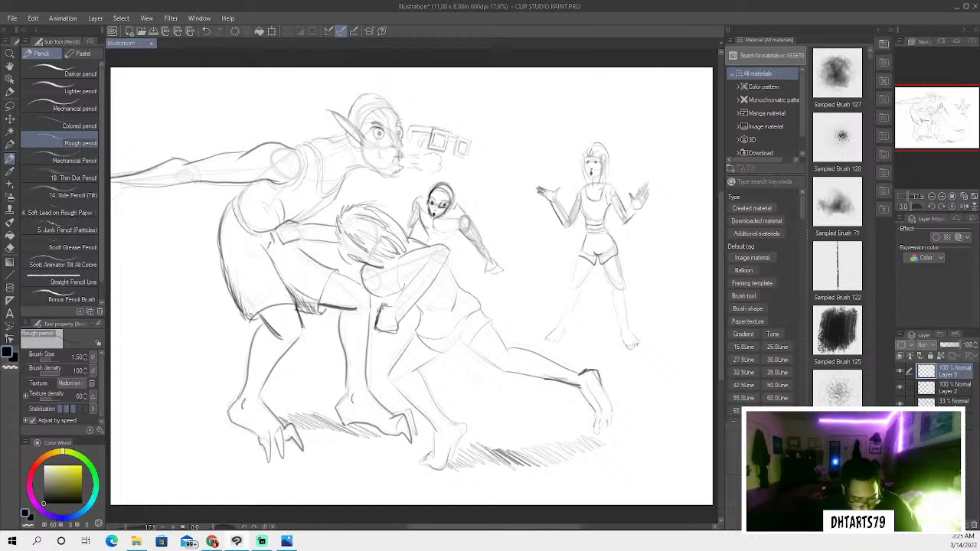
Hatch shadows along both of the clawed figure's legs and down the lunging figure's front lower leg and foot
{"action": "mouse_move", "coordinate": [267, 314]}
{"action": "left_mouse_down"}
{"action": "mouse_move", "coordinate": [284, 330]}
{"action": "mouse_move", "coordinate": [266, 312]}
{"action": "mouse_move", "coordinate": [279, 326]}
{"action": "mouse_move", "coordinate": [244, 389]}
{"action": "left_mouse_up"}
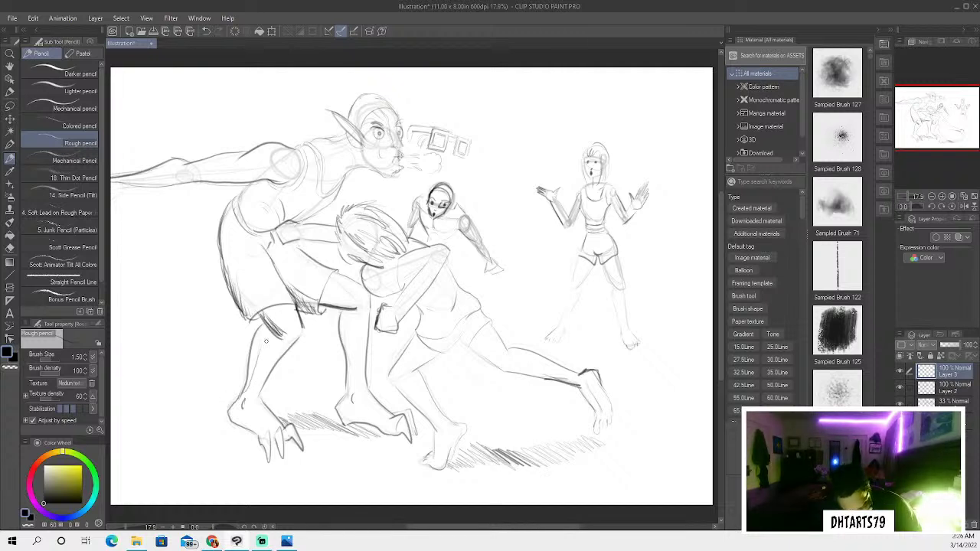
{"action": "left_click_drag", "start_coordinate": [268, 320], "coordinate": [250, 369]}
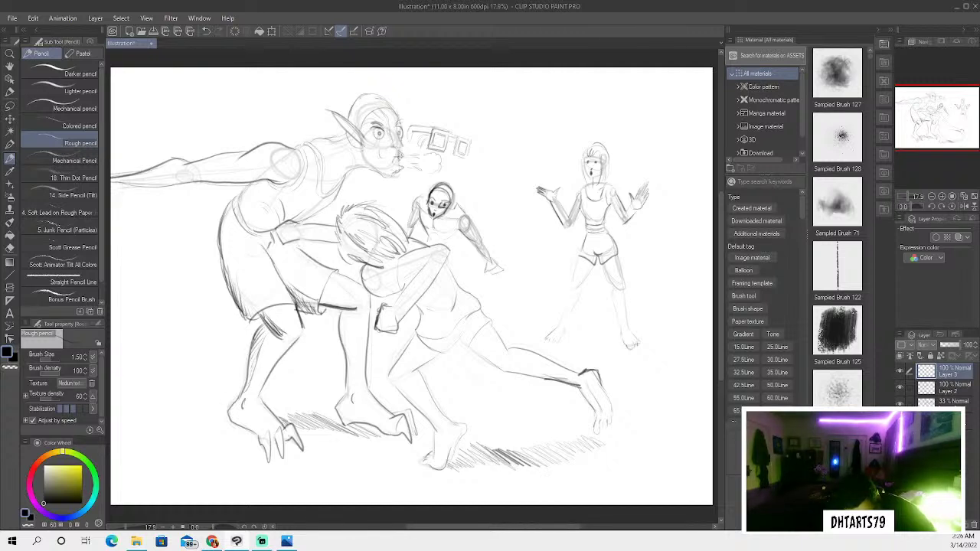
{"action": "left_click_drag", "start_coordinate": [271, 328], "coordinate": [260, 342]}
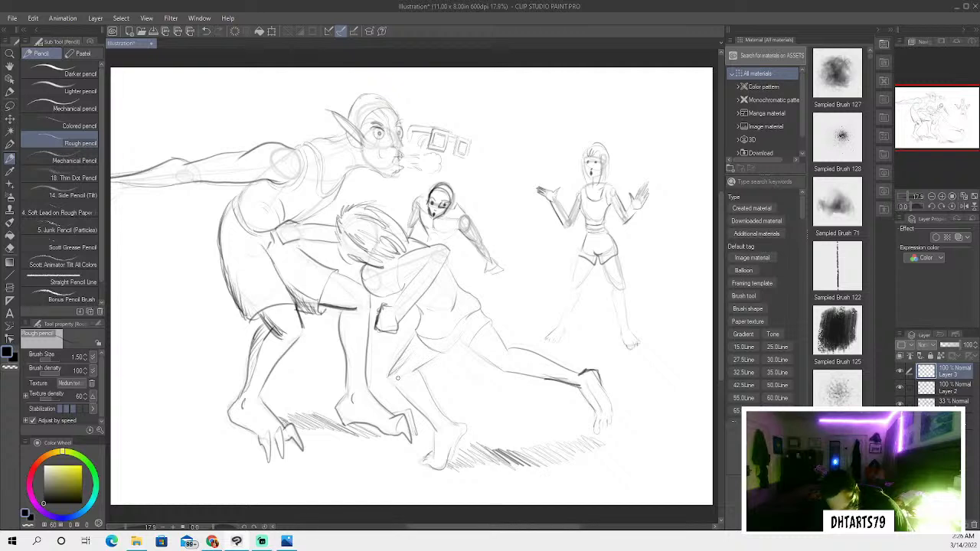
{"action": "mouse_move", "coordinate": [437, 421]}
{"action": "left_mouse_down"}
{"action": "mouse_move", "coordinate": [399, 382]}
{"action": "mouse_move", "coordinate": [438, 432]}
{"action": "mouse_move", "coordinate": [437, 457]}
{"action": "left_mouse_up"}
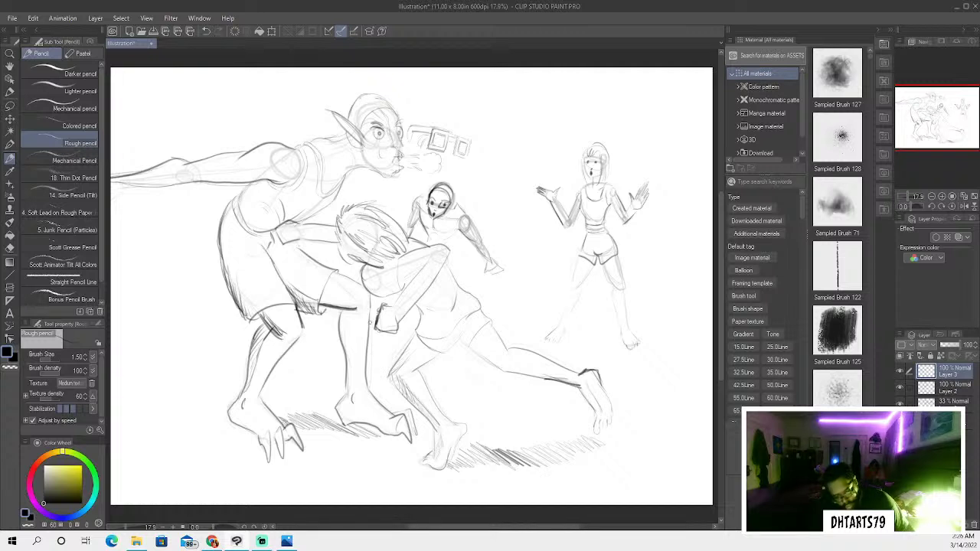
{"action": "mouse_move", "coordinate": [319, 305]}
{"action": "left_mouse_down"}
{"action": "mouse_move", "coordinate": [354, 308]}
{"action": "mouse_move", "coordinate": [346, 398]}
{"action": "left_mouse_up"}
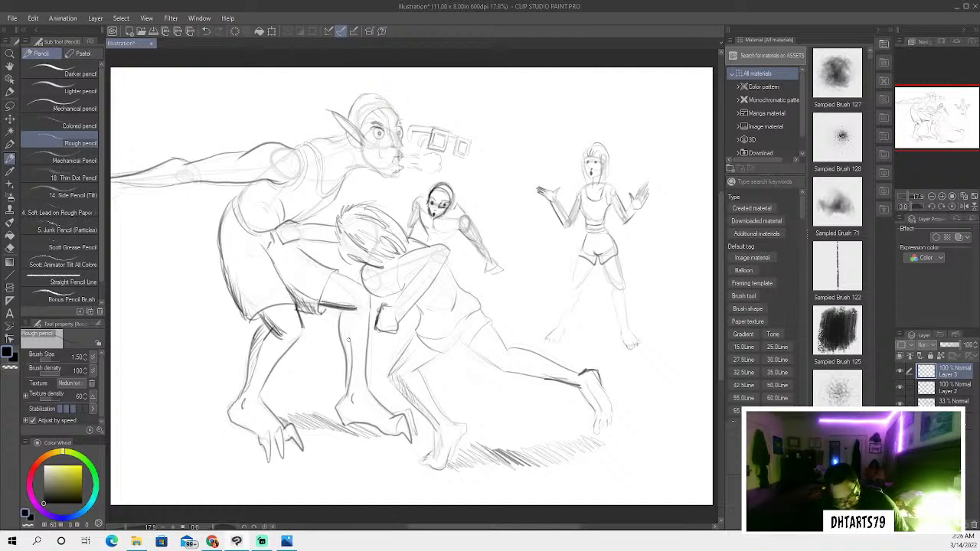
{"action": "left_click_drag", "start_coordinate": [339, 327], "coordinate": [349, 379]}
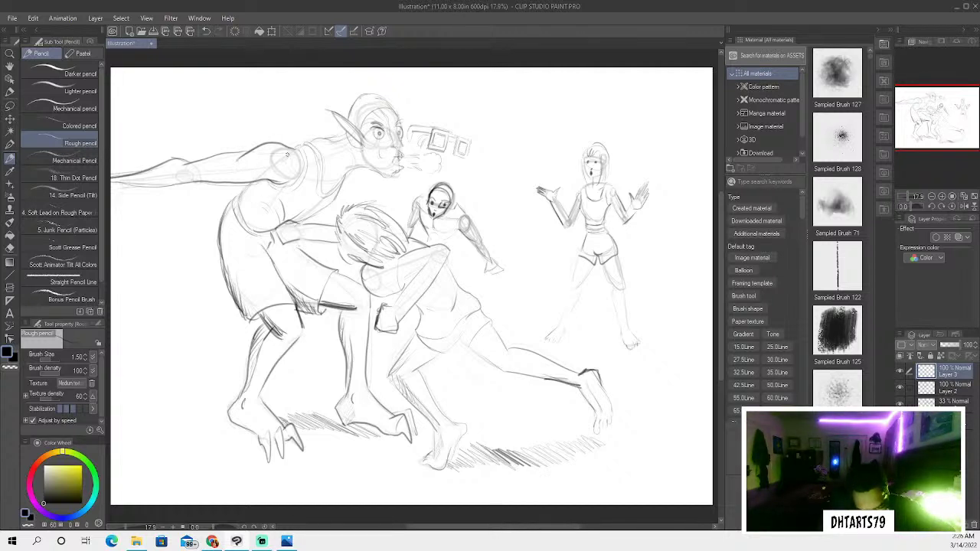
Darken the clawed figure's shoulder and hatch along the upper edge of its outstretched arm
{"action": "mouse_move", "coordinate": [281, 154]}
{"action": "left_mouse_down"}
{"action": "mouse_move", "coordinate": [237, 163]}
{"action": "mouse_move", "coordinate": [262, 145]}
{"action": "mouse_move", "coordinate": [240, 162]}
{"action": "mouse_move", "coordinate": [288, 150]}
{"action": "left_mouse_up"}
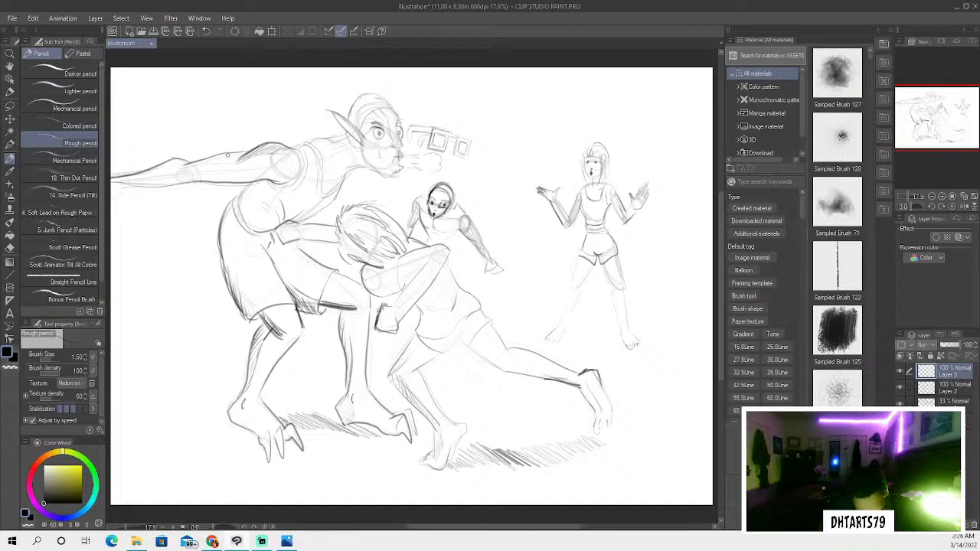
{"action": "mouse_move", "coordinate": [228, 155]}
{"action": "left_mouse_down"}
{"action": "mouse_move", "coordinate": [198, 164]}
{"action": "mouse_move", "coordinate": [245, 155]}
{"action": "left_mouse_up"}
{"action": "mouse_move", "coordinate": [183, 156]}
{"action": "left_mouse_down"}
{"action": "mouse_move", "coordinate": [171, 173]}
{"action": "mouse_move", "coordinate": [138, 173]}
{"action": "mouse_move", "coordinate": [174, 160]}
{"action": "mouse_move", "coordinate": [123, 179]}
{"action": "left_mouse_up"}
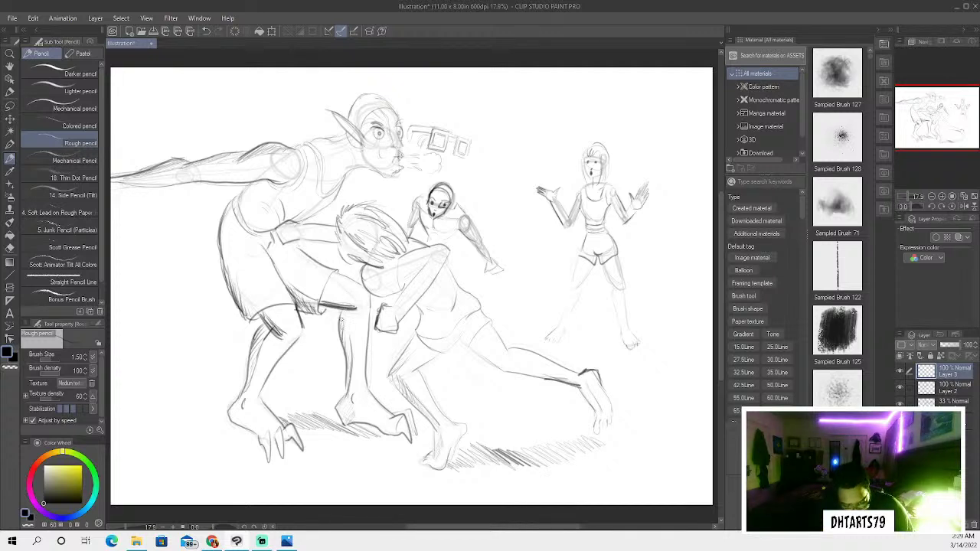
Deepen the shading on the clawed figure's forward leg and ankle, and add shadow accents to the lunging figure's inner arm and torso
{"action": "left_click_drag", "start_coordinate": [344, 319], "coordinate": [346, 342]}
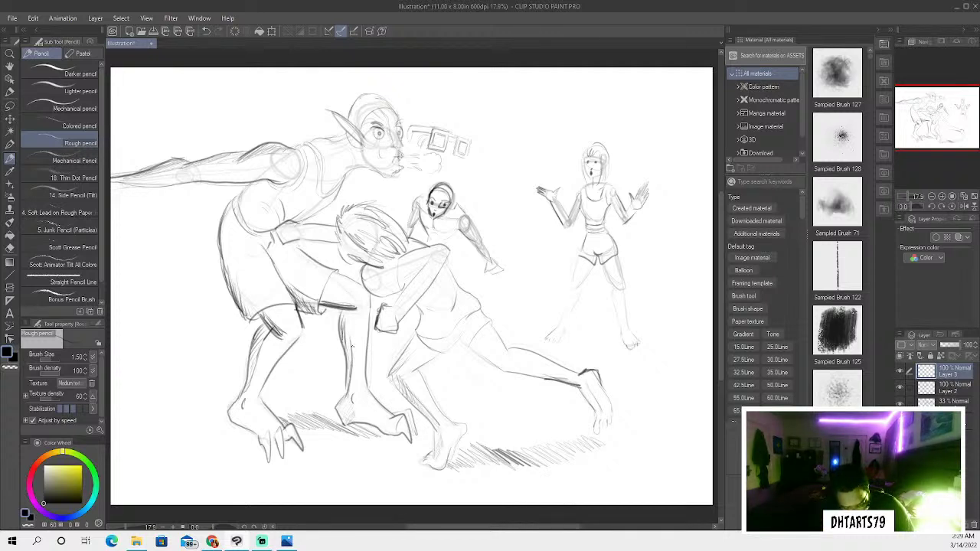
{"action": "mouse_move", "coordinate": [349, 393]}
{"action": "left_mouse_down"}
{"action": "mouse_move", "coordinate": [346, 422]}
{"action": "mouse_move", "coordinate": [341, 409]}
{"action": "mouse_move", "coordinate": [334, 422]}
{"action": "left_mouse_up"}
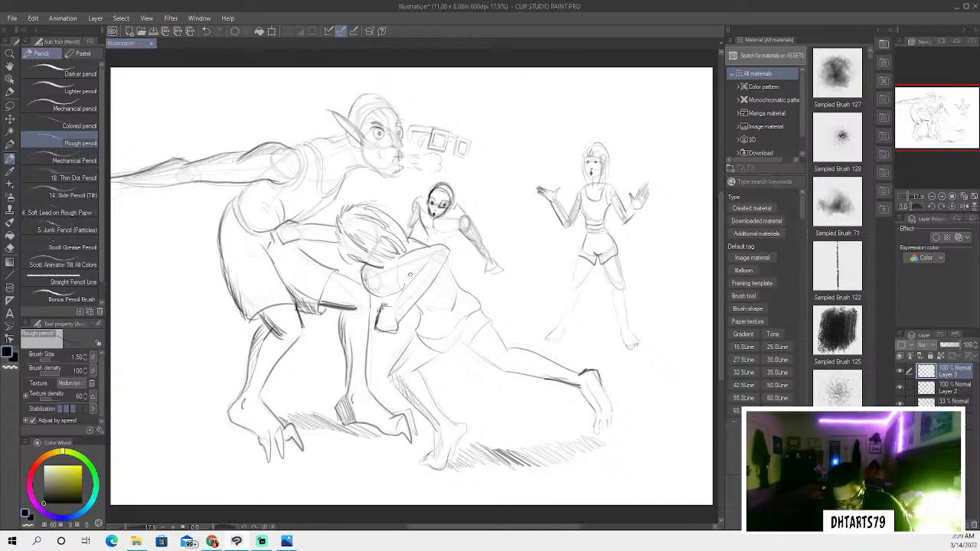
{"action": "left_click_drag", "start_coordinate": [416, 275], "coordinate": [401, 287]}
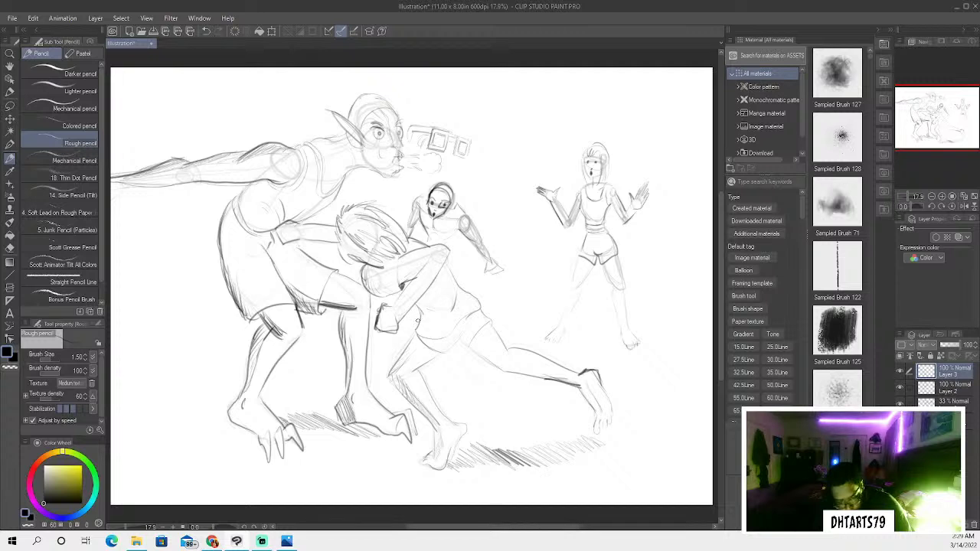
{"action": "left_click_drag", "start_coordinate": [423, 310], "coordinate": [436, 314]}
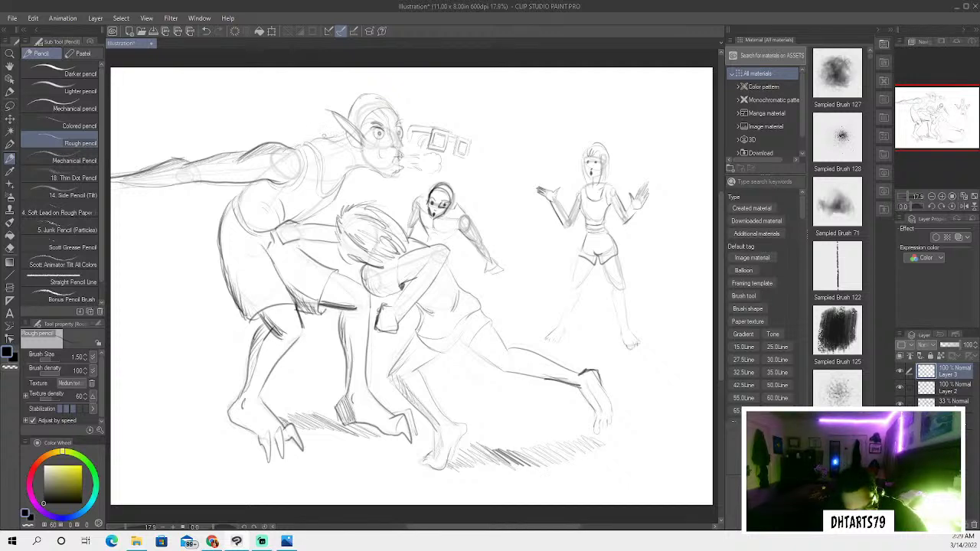
Sketch a thick curved tail sweeping from the clawed figure's lower back off the canvas edge, with contour and shading strokes
{"action": "mouse_move", "coordinate": [217, 222]}
{"action": "left_mouse_down"}
{"action": "mouse_move", "coordinate": [163, 258]}
{"action": "mouse_move", "coordinate": [118, 261]}
{"action": "left_mouse_up"}
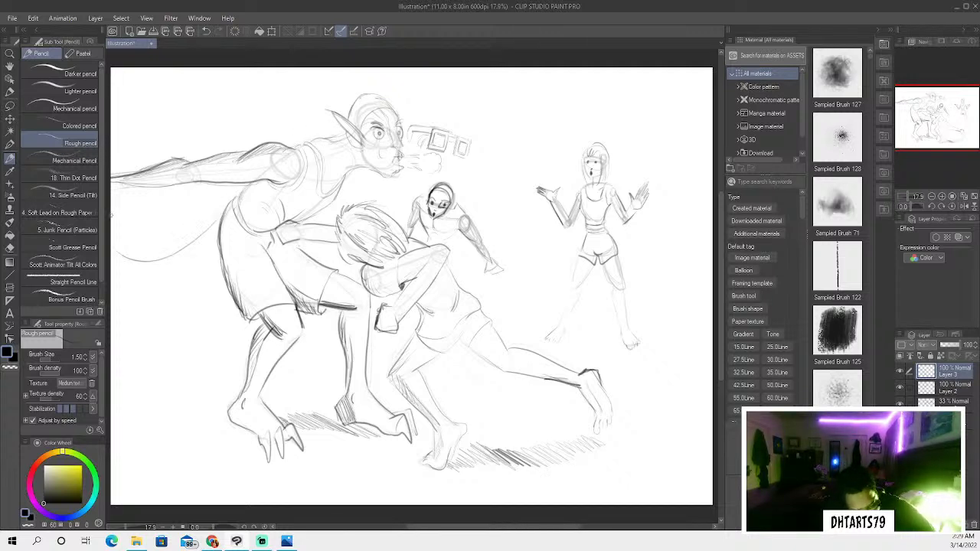
{"action": "mouse_move", "coordinate": [215, 273]}
{"action": "left_mouse_down"}
{"action": "mouse_move", "coordinate": [134, 297]}
{"action": "mouse_move", "coordinate": [112, 290]}
{"action": "left_mouse_up"}
{"action": "left_click_drag", "start_coordinate": [210, 211], "coordinate": [135, 264]}
{"action": "mouse_move", "coordinate": [212, 238]}
{"action": "left_mouse_down"}
{"action": "mouse_move", "coordinate": [143, 250]}
{"action": "mouse_move", "coordinate": [160, 255]}
{"action": "mouse_move", "coordinate": [110, 234]}
{"action": "left_mouse_up"}
{"action": "mouse_move", "coordinate": [164, 264]}
{"action": "left_mouse_down"}
{"action": "mouse_move", "coordinate": [110, 264]}
{"action": "mouse_move", "coordinate": [147, 297]}
{"action": "mouse_move", "coordinate": [111, 283]}
{"action": "left_mouse_up"}
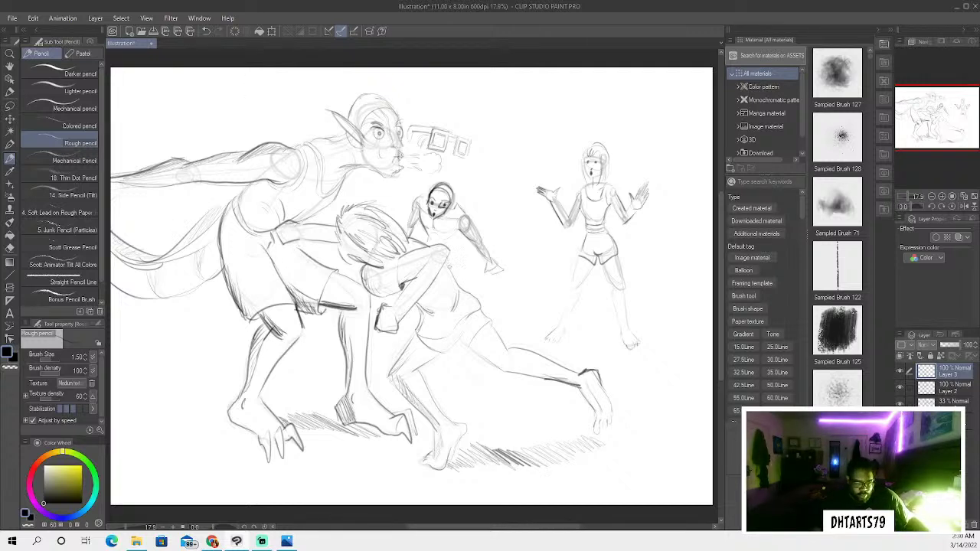
Save the illustration as BobbyWallopp in CLIP STUDIO FORMAT in the PigsArtArchives14 folder
{"action": "left_click", "coordinate": [13, 18]}
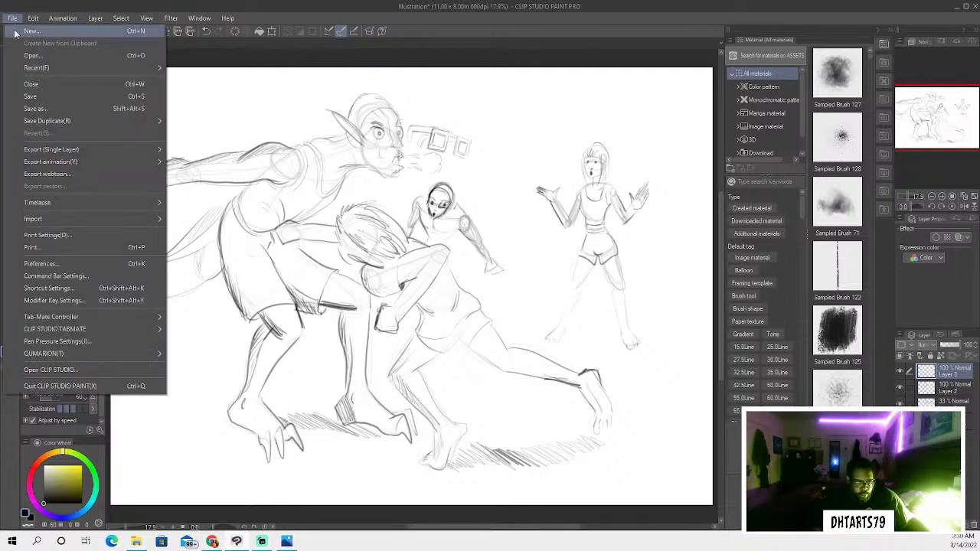
{"action": "key", "text": "Escape"}
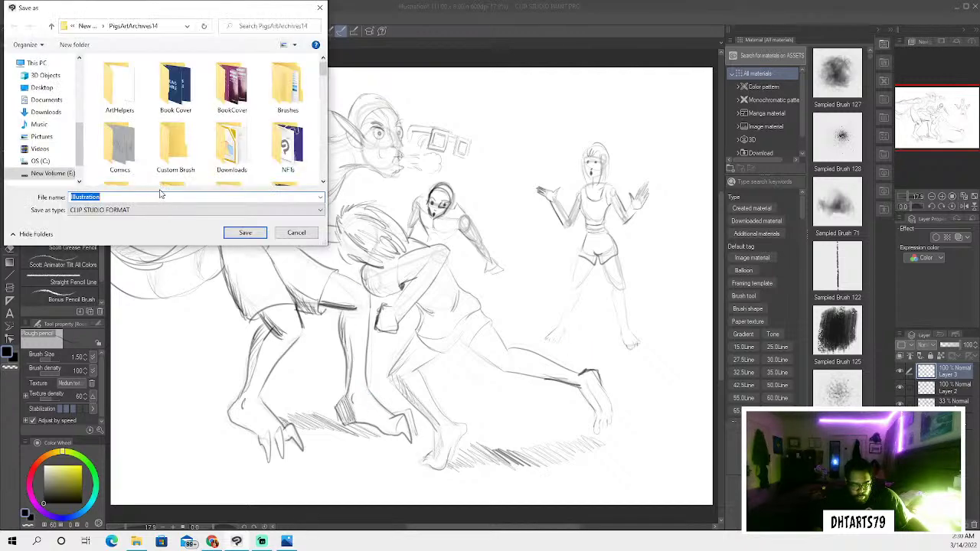
{"action": "key", "text": "BackSpace"}
{"action": "type", "text": "B"}
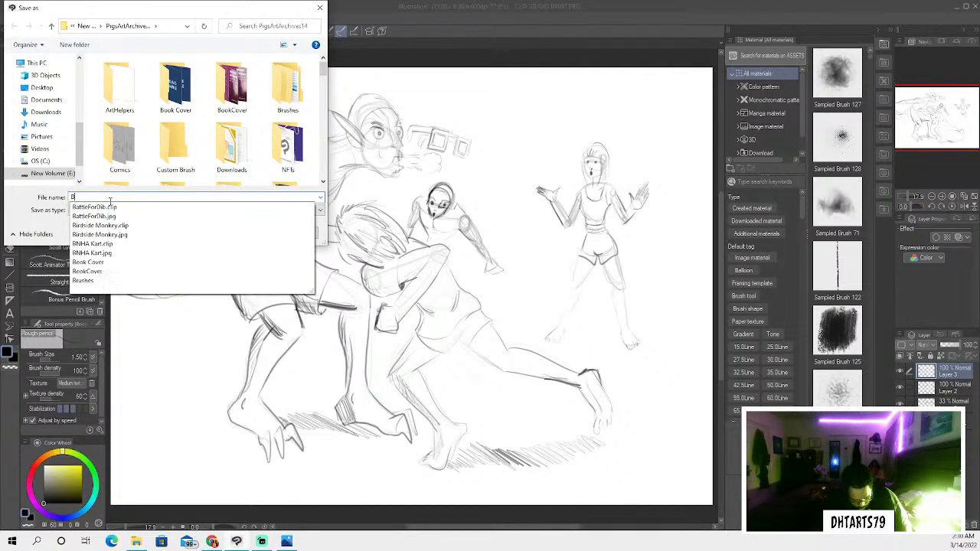
{"action": "type", "text": "obbyWallopp"}
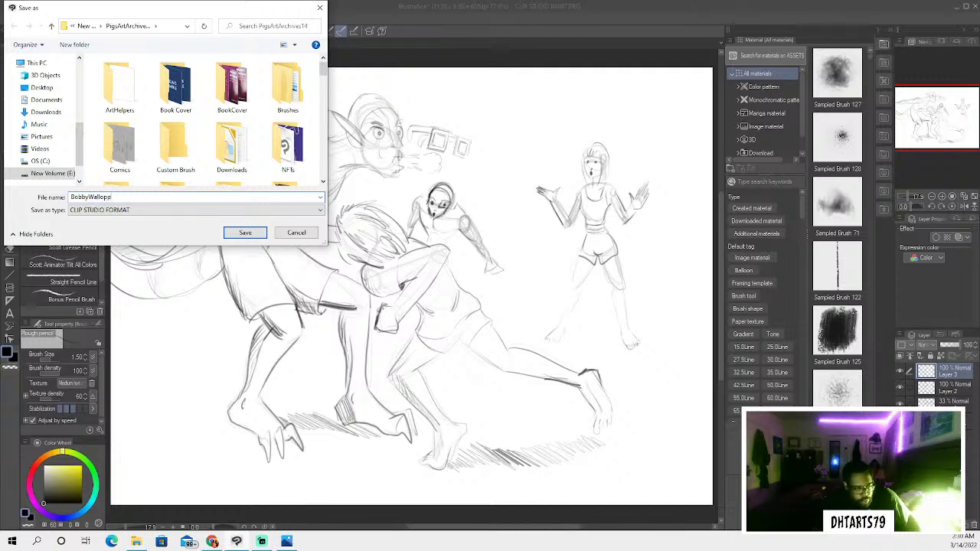
{"action": "key", "text": "Return"}
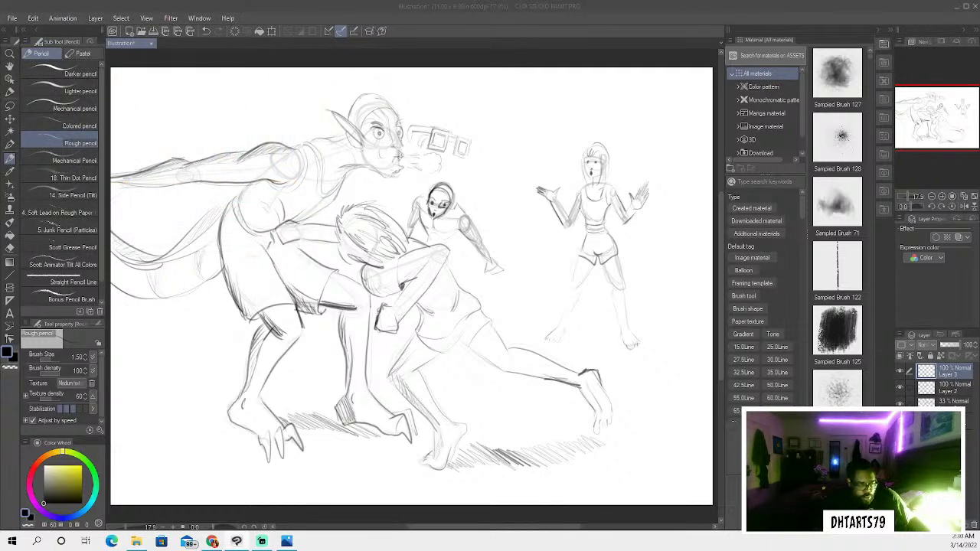